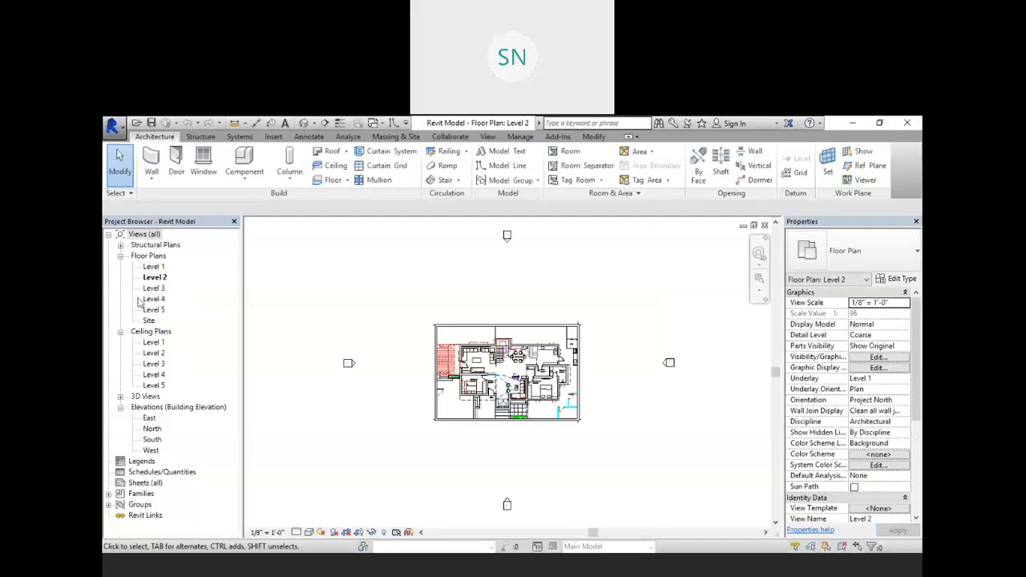
Step: Open the Level 4 floor plan and examine its wall layout
double_click(155, 299)
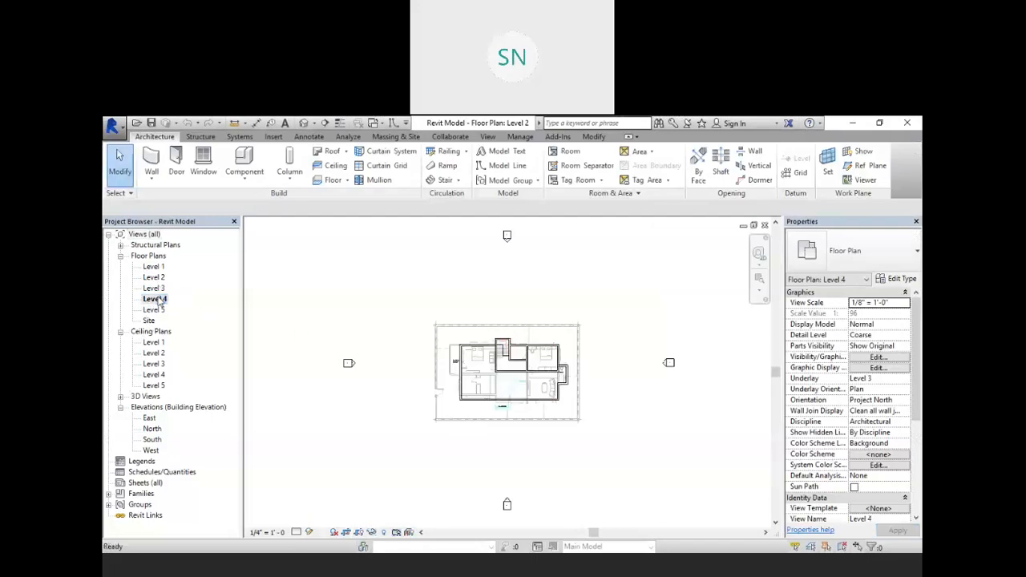
scroll(549, 409, up, 2)
scroll(537, 388, up, 2)
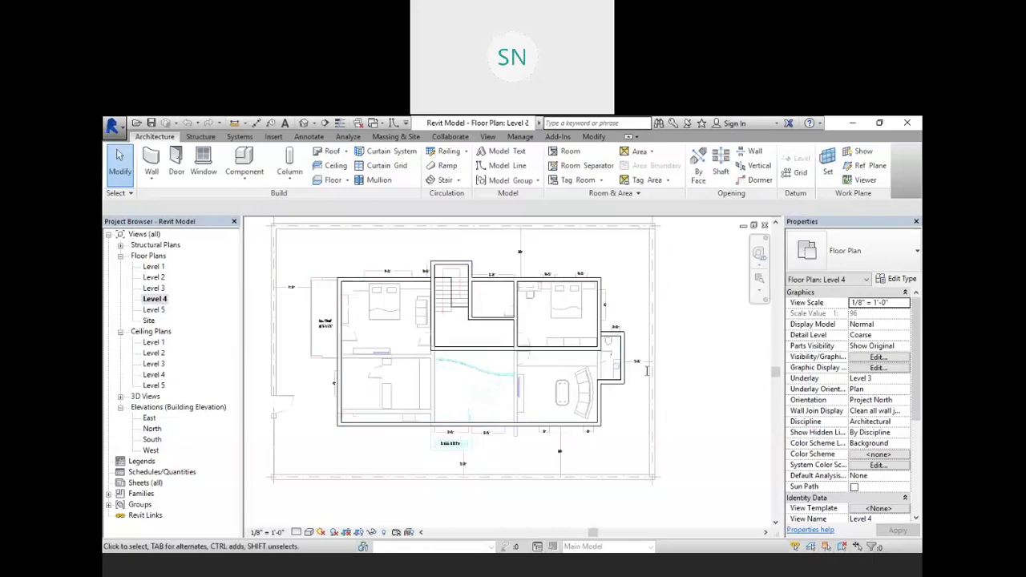
Step: Open the Level 5 floor plan and set the view depth level in its view range to Unlimited
double_click(153, 311)
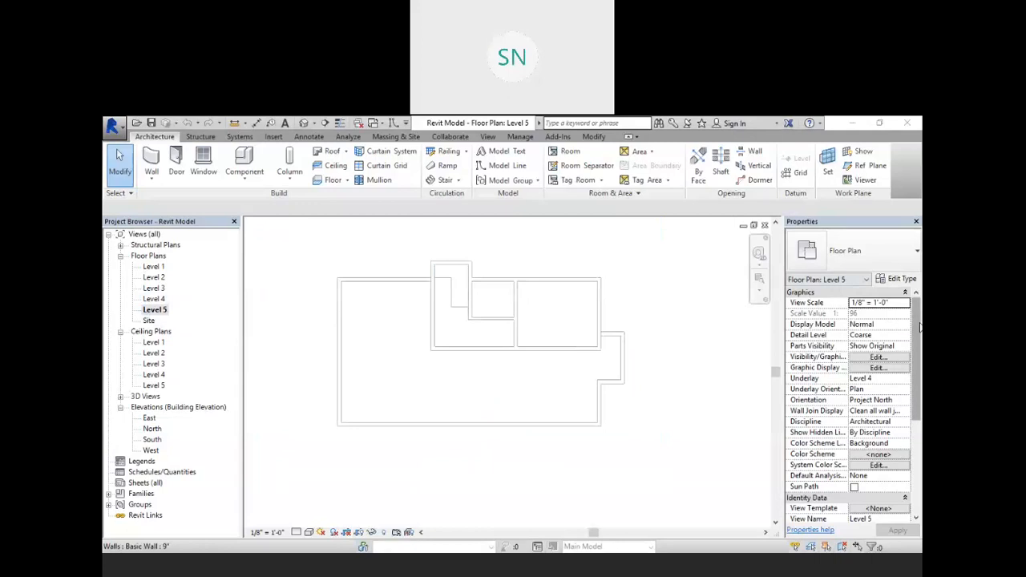
scroll(840, 449, down, 4)
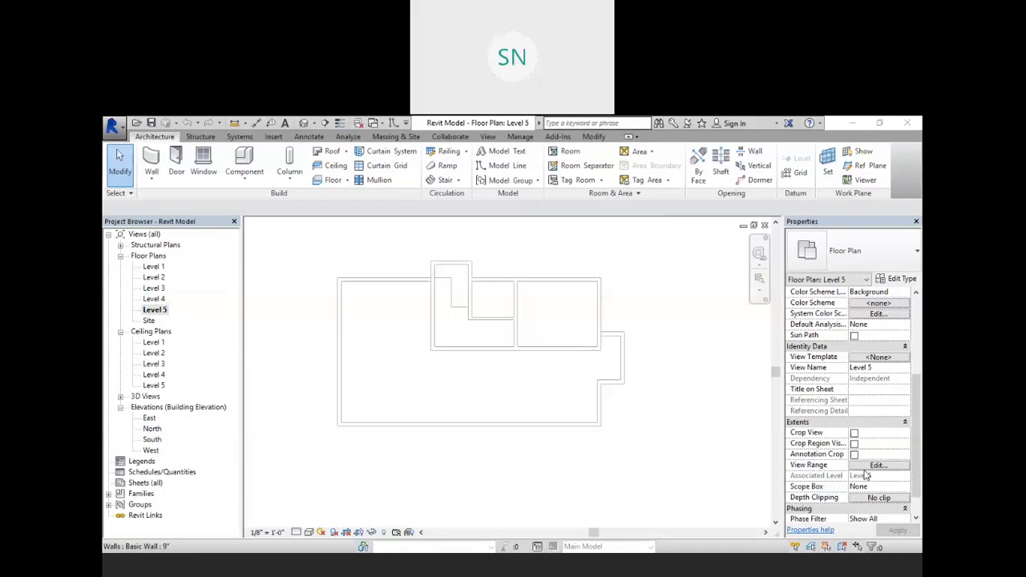
click(875, 466)
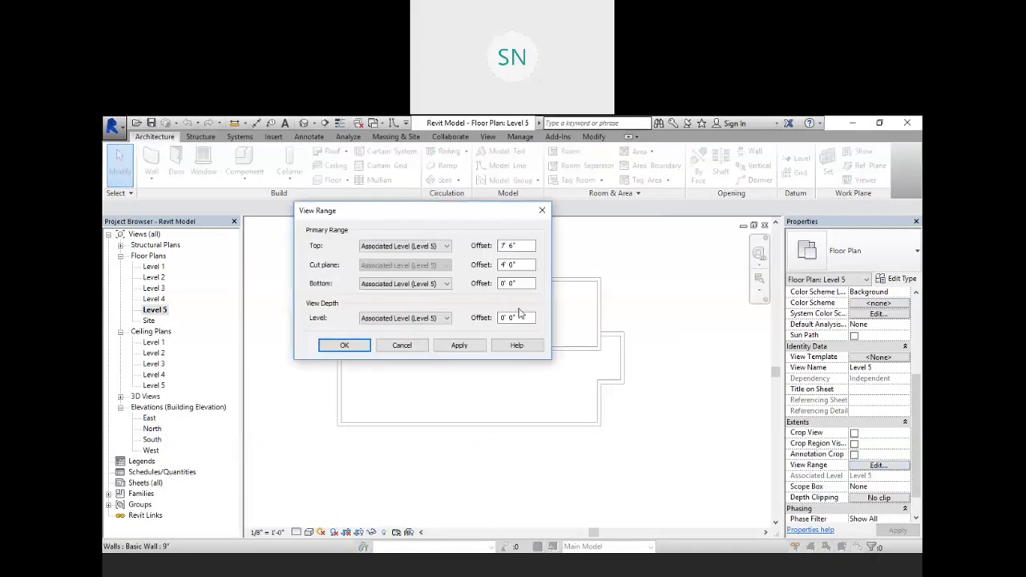
click(667, 231)
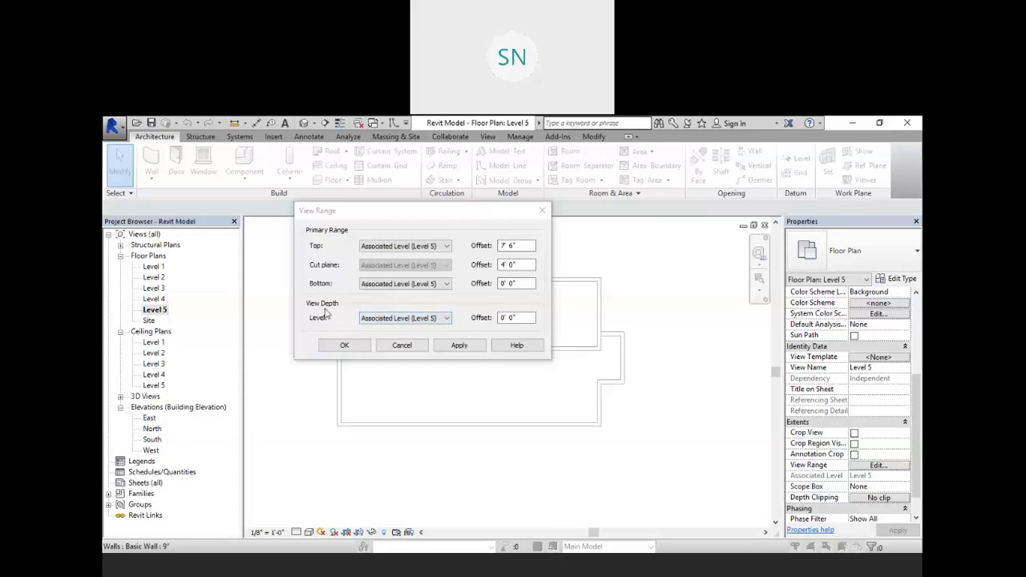
click(432, 319)
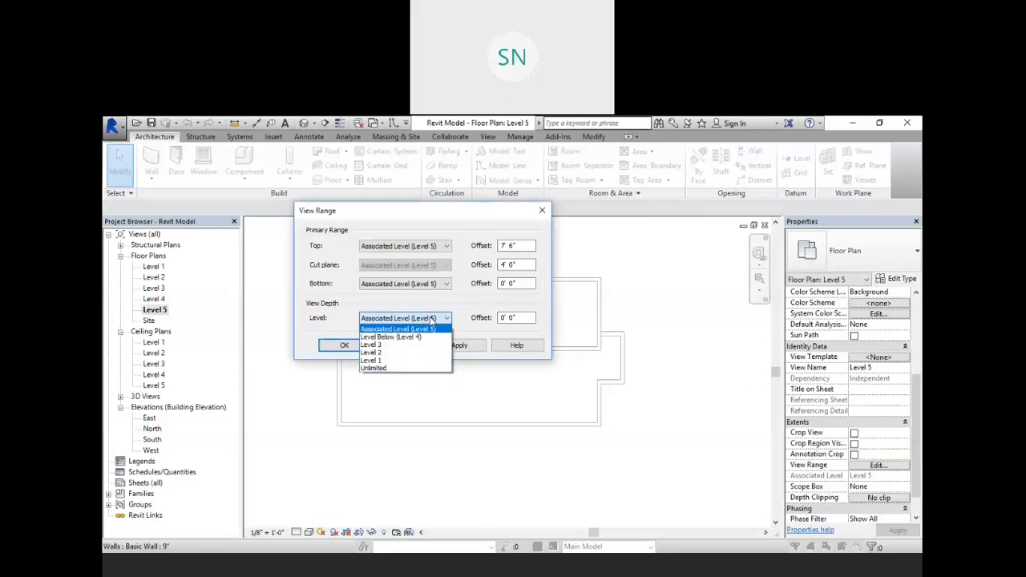
click(396, 369)
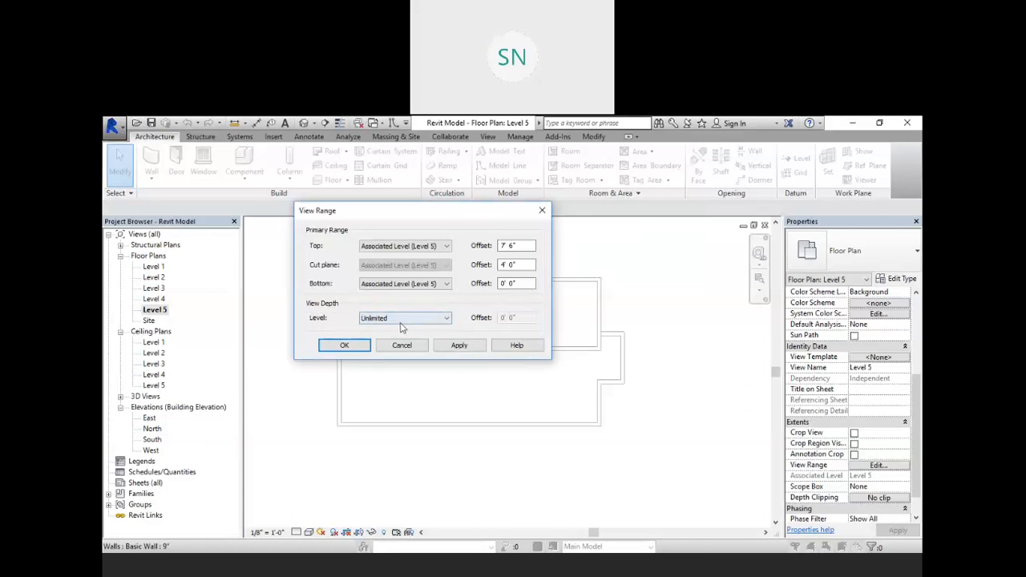
click(457, 346)
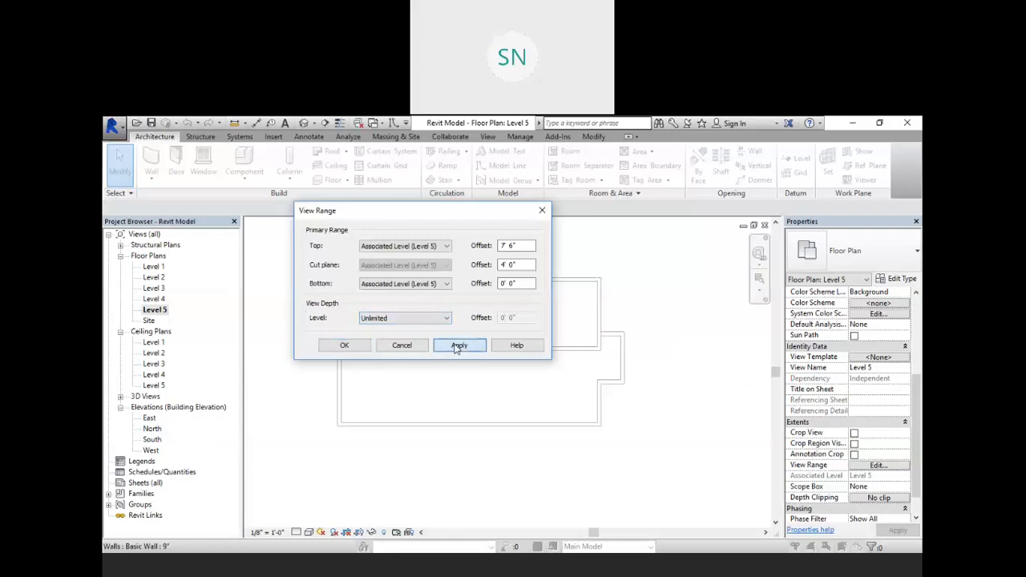
click(344, 345)
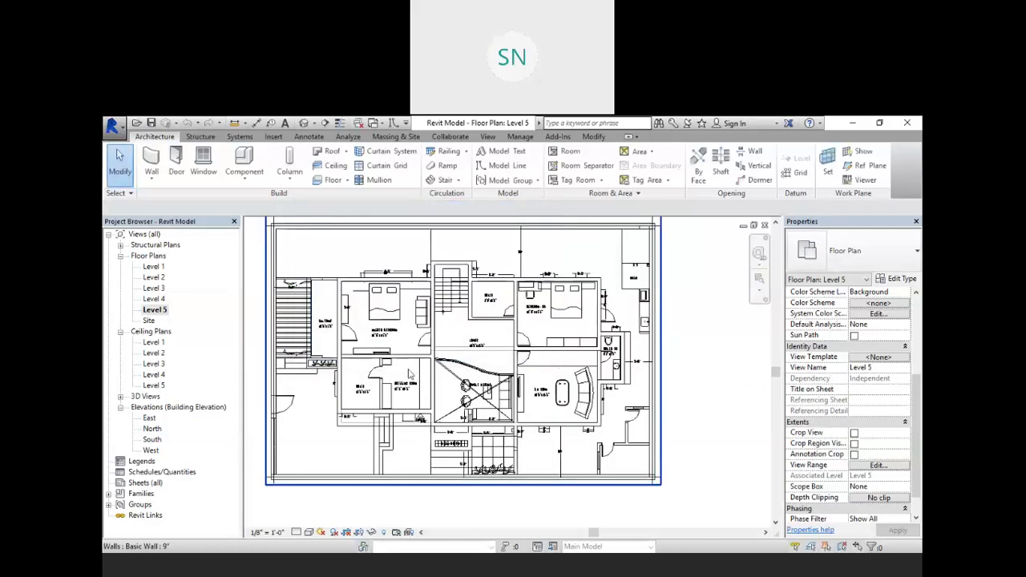
Step: Set the Level 5 plan's view depth level back to Associated Level (Level 5) in its view range
scroll(445, 392, down, 1)
middle_drag(535, 372, 498, 361)
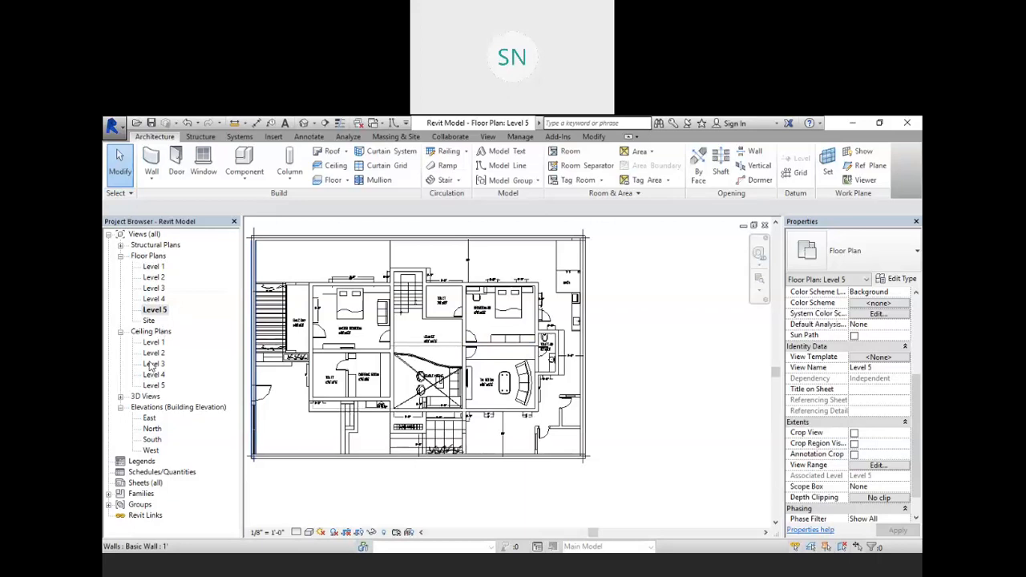
click(879, 465)
click(443, 318)
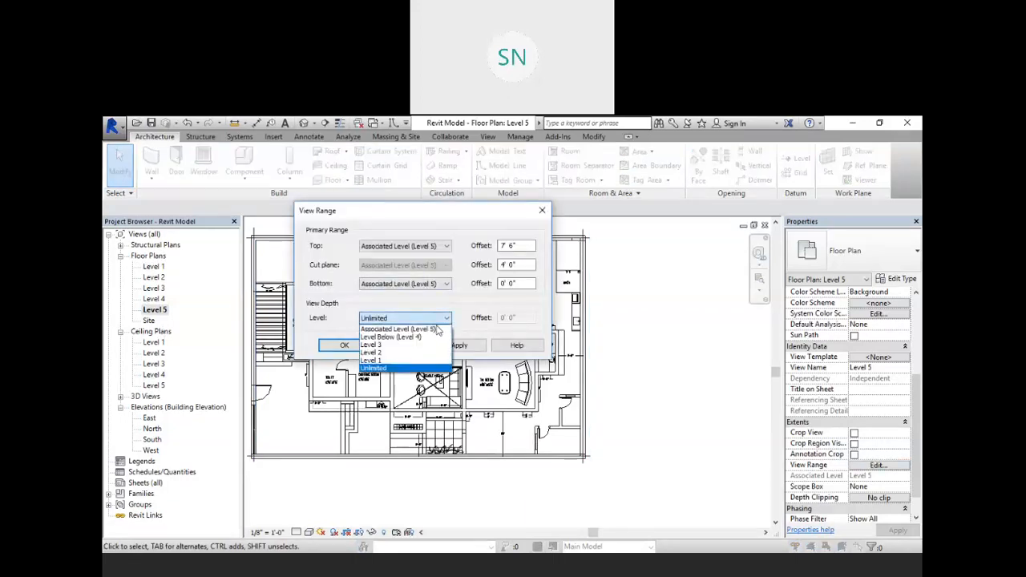
click(433, 330)
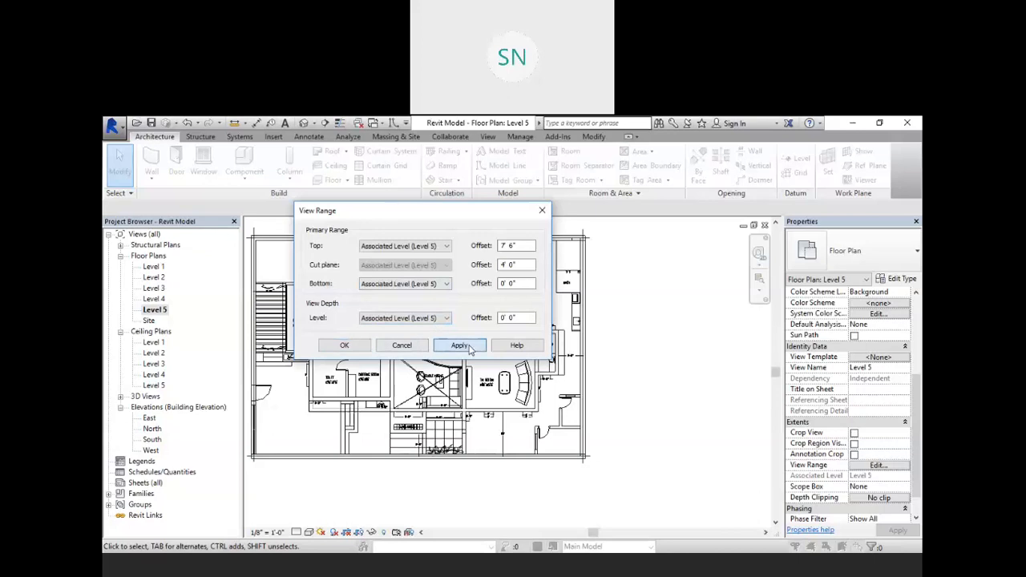
click(480, 347)
click(345, 345)
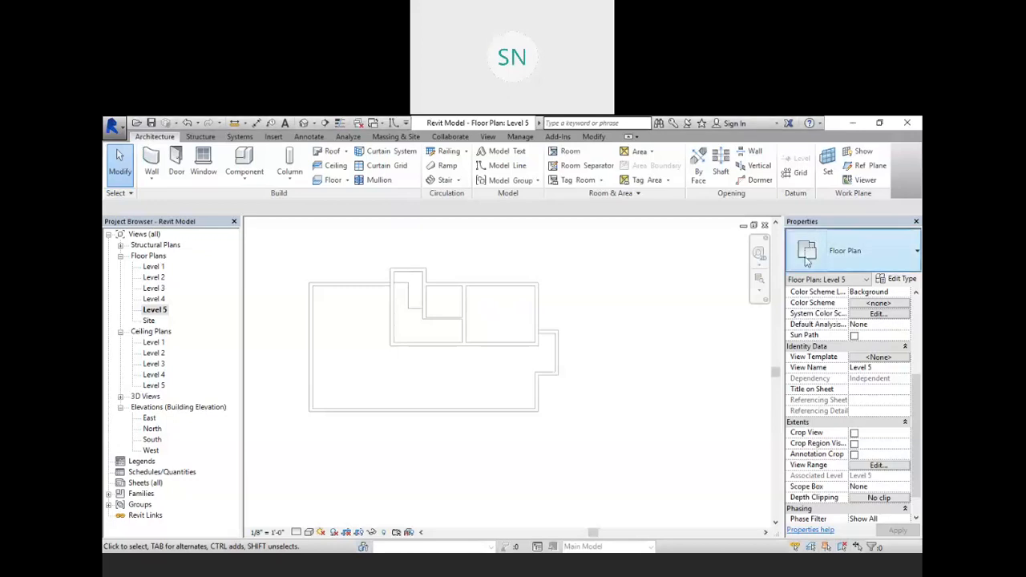
Step: Switch to the default 3D view and bring the rooftop walls into close view
click(304, 123)
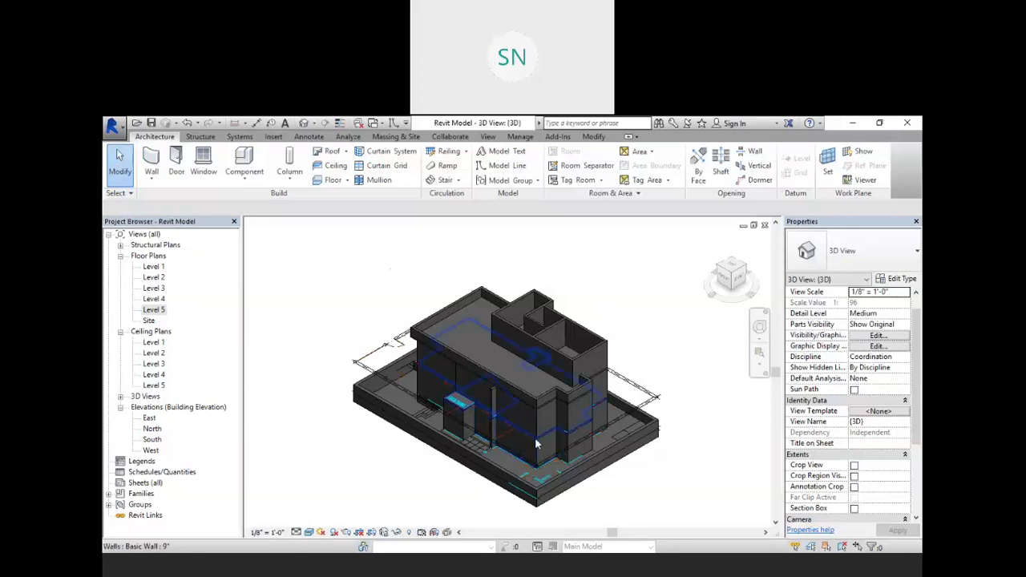
middle_drag(530, 444, 616, 429)
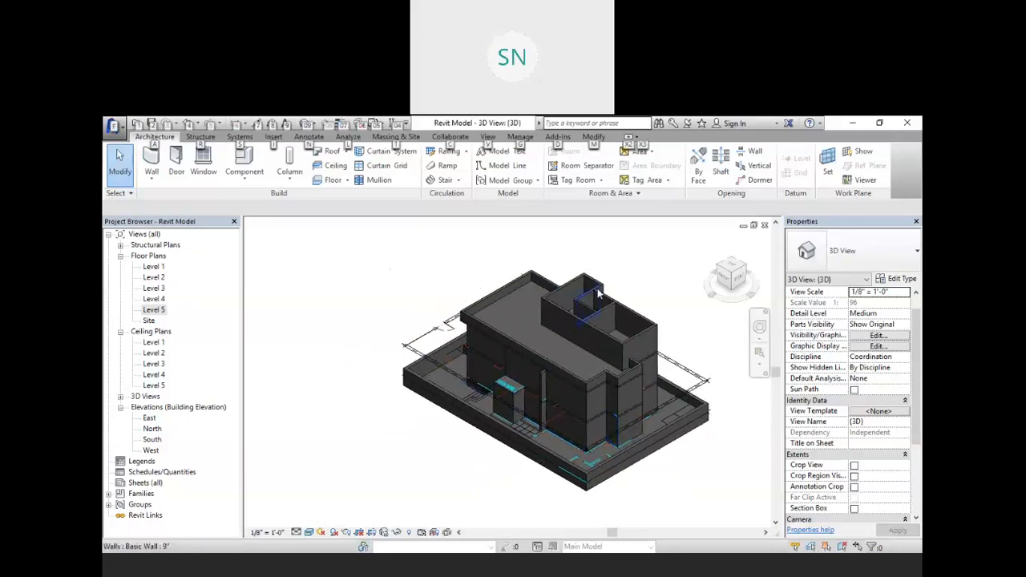
scroll(619, 313, up, 5)
mouse_move(619, 313)
middle_down()
mouse_move(659, 337)
mouse_move(483, 269)
mouse_move(619, 330)
middle_up()
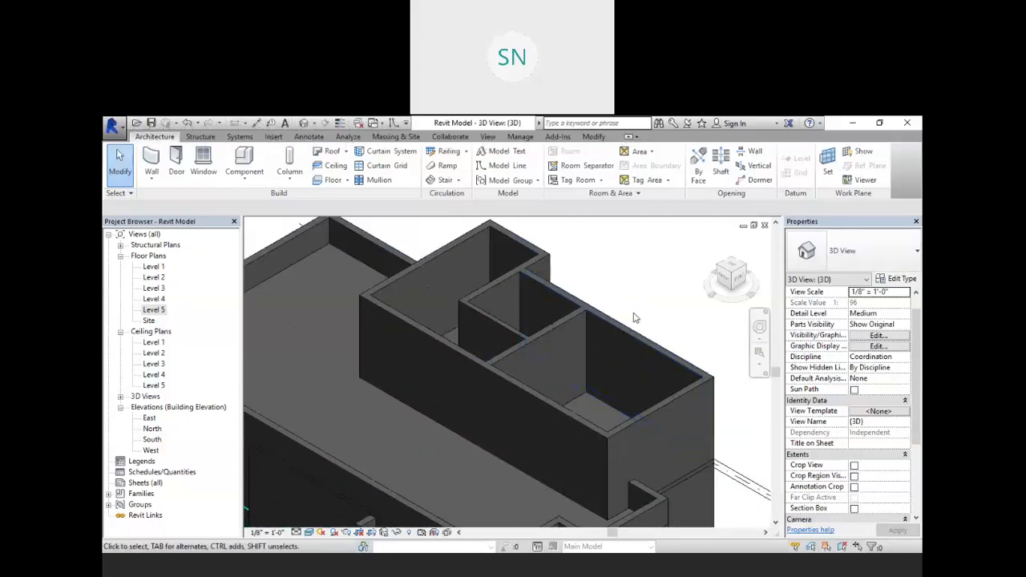
Step: Open the material choice for the structure layer of the 9" Basic Wall type used by the outer rooftop wall
click(631, 330)
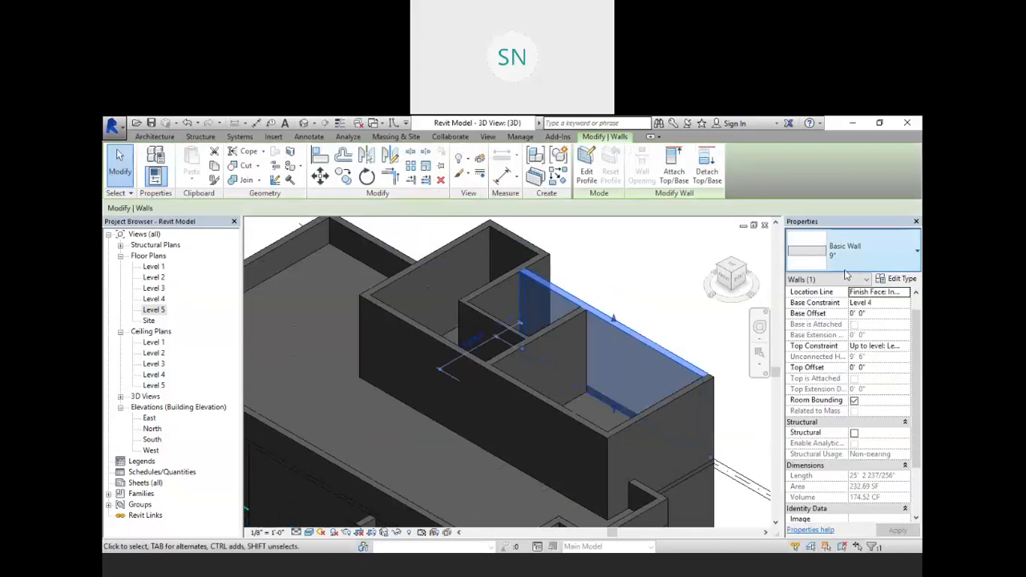
click(899, 280)
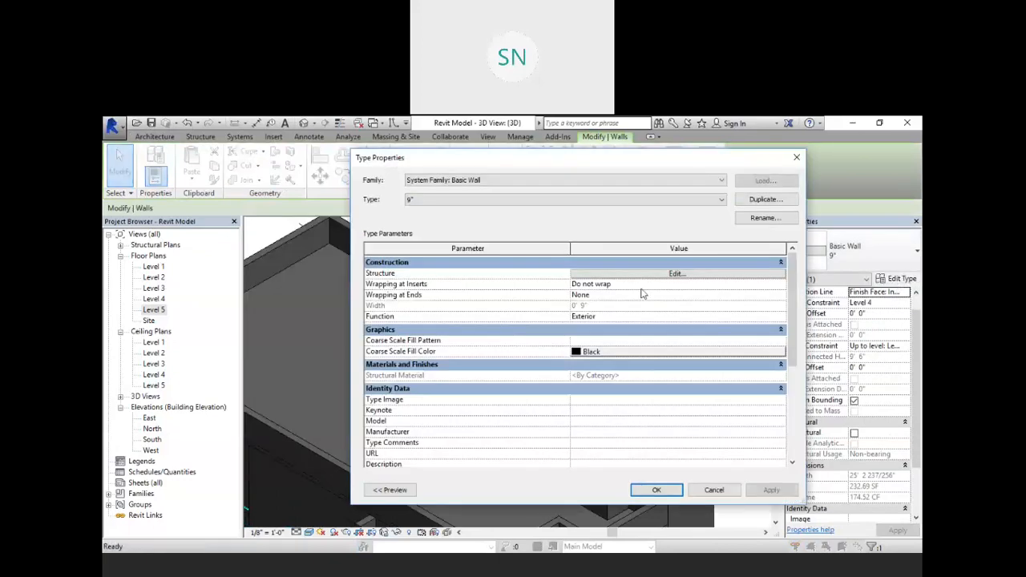
click(656, 279)
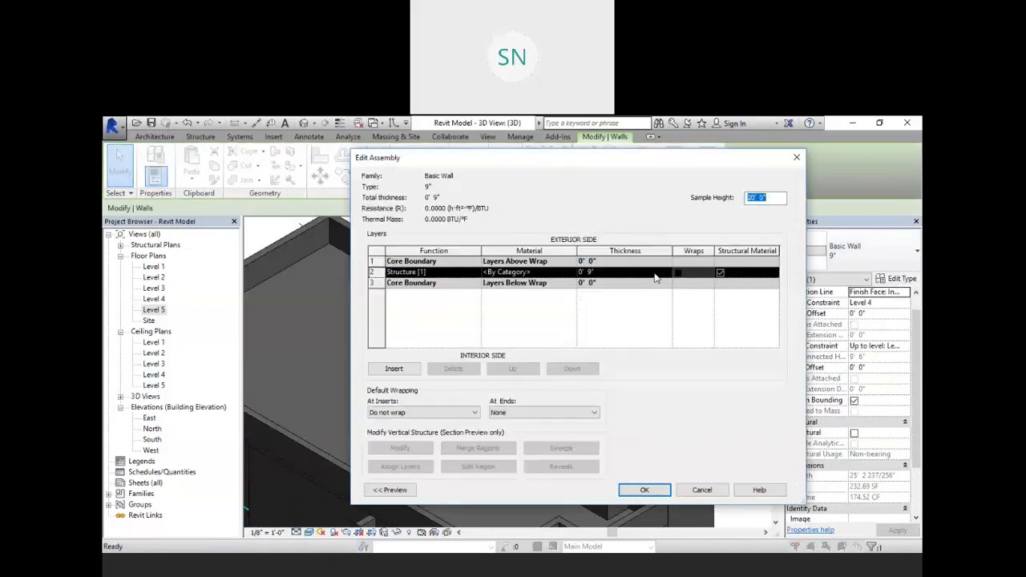
click(571, 275)
click(570, 272)
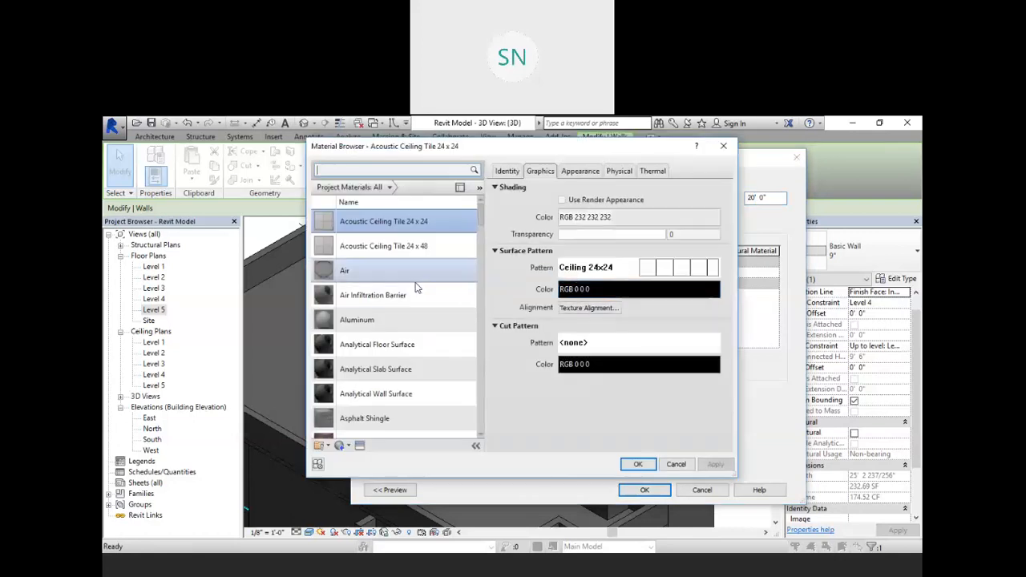
Step: Duplicate the Parking Stripe material and name the copy "color"
scroll(421, 393, down, 6)
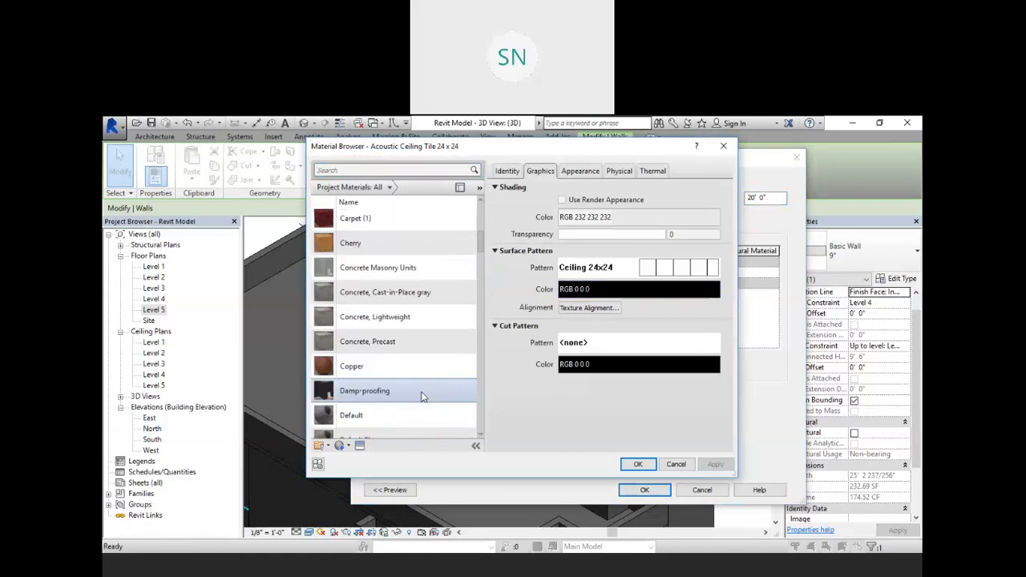
scroll(421, 391, down, 8)
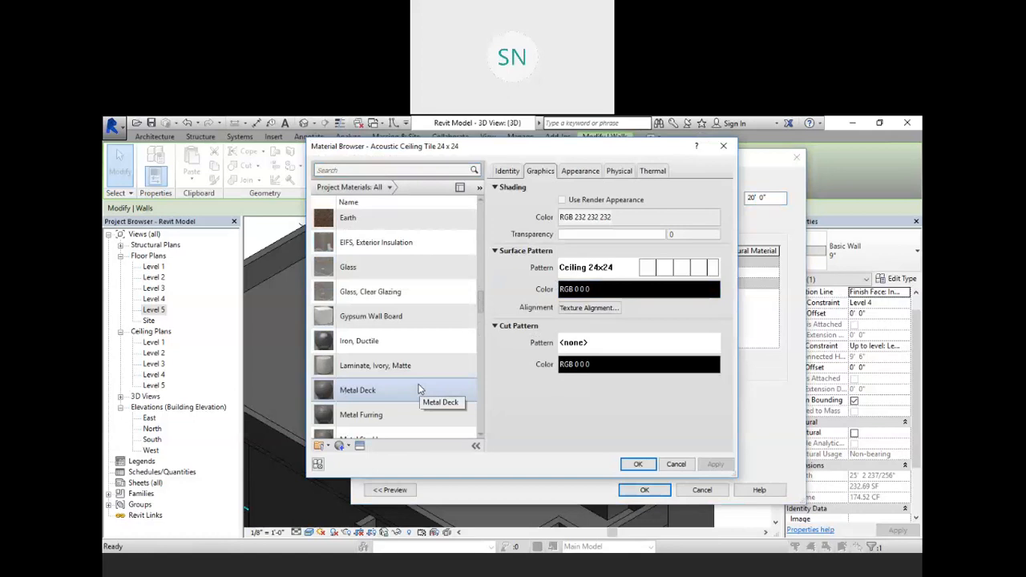
click(413, 364)
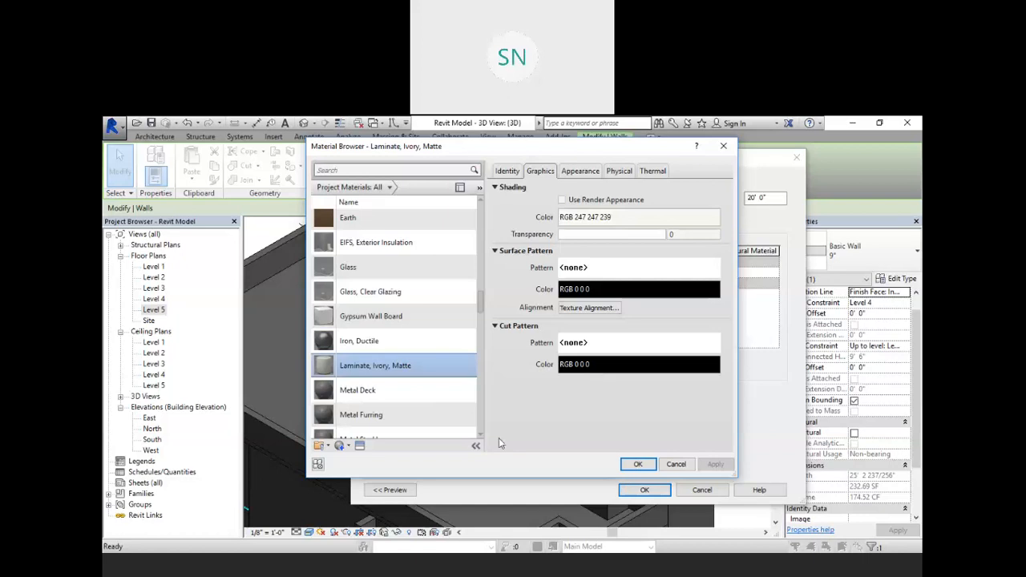
scroll(423, 360, down, 1)
scroll(422, 360, down, 2)
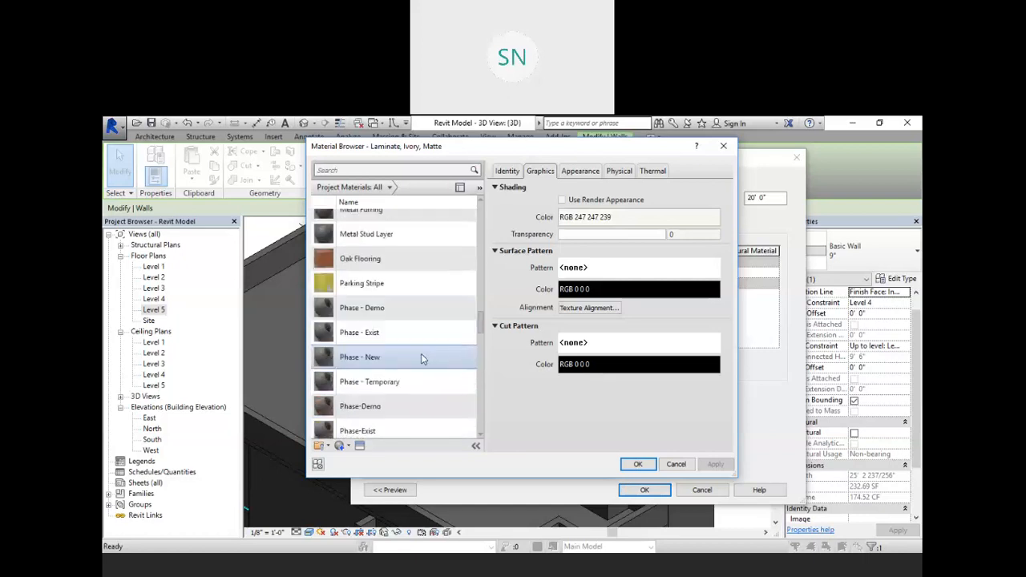
click(385, 283)
right_click(384, 282)
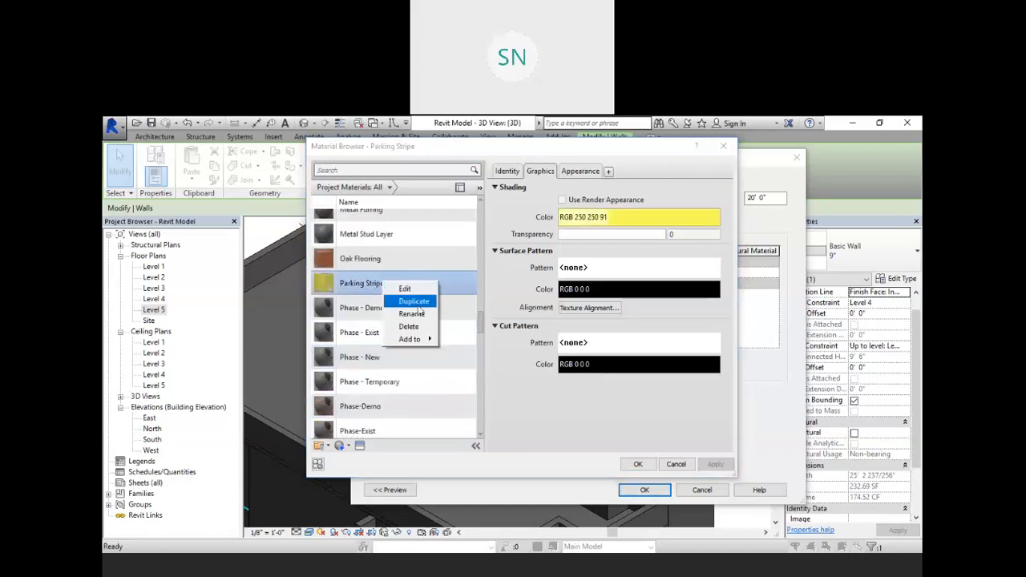
click(413, 302)
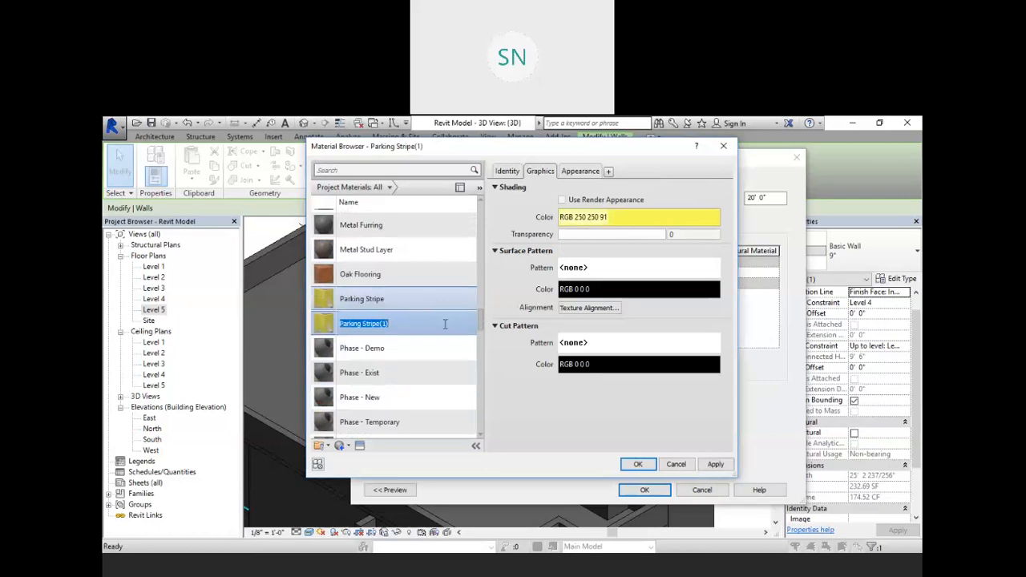
text(color)
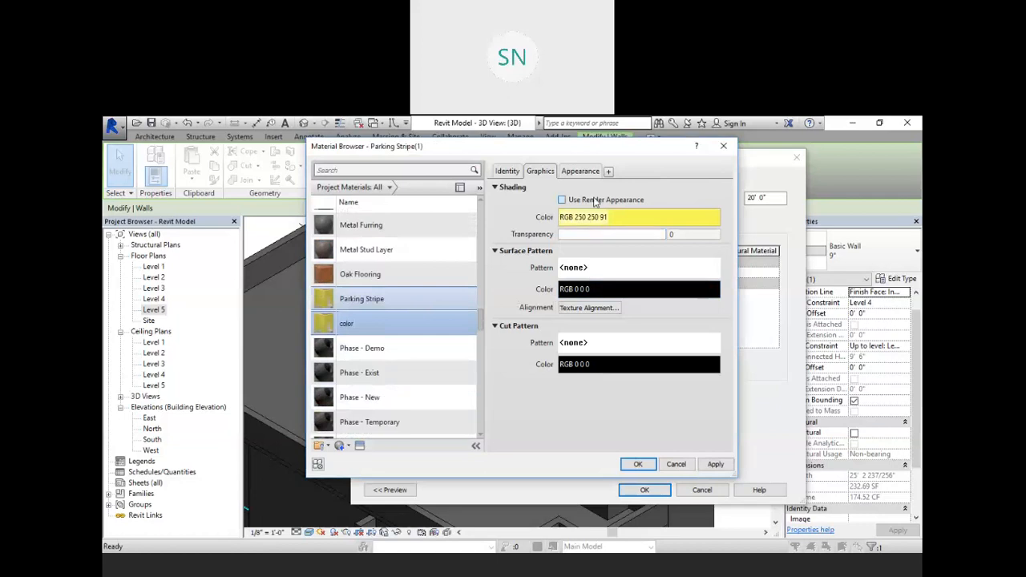
Step: Set the "color" material's wall paint appearance to RGB 235 235 235 and assign the material to the wall's structure layer
click(588, 172)
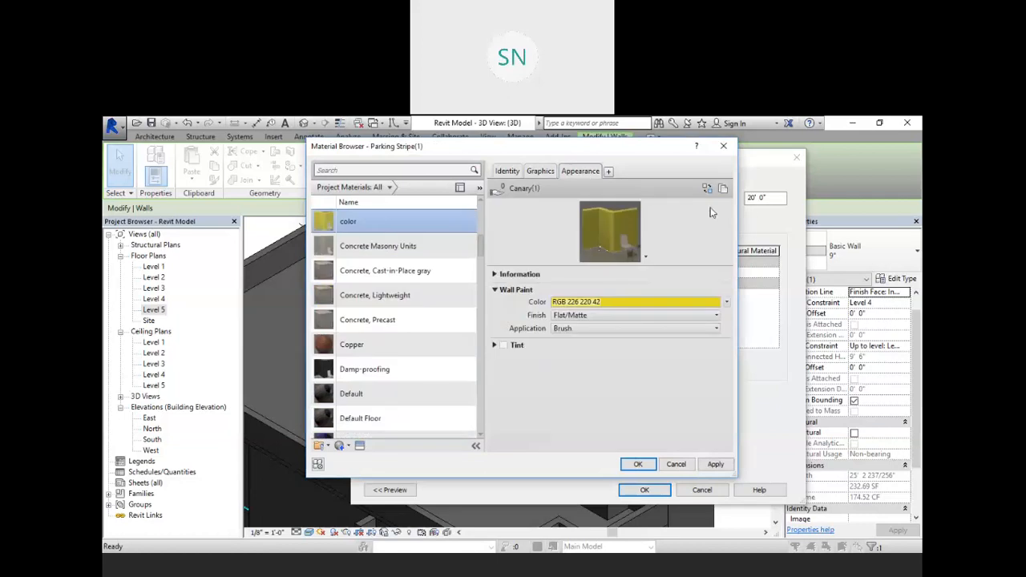
click(607, 302)
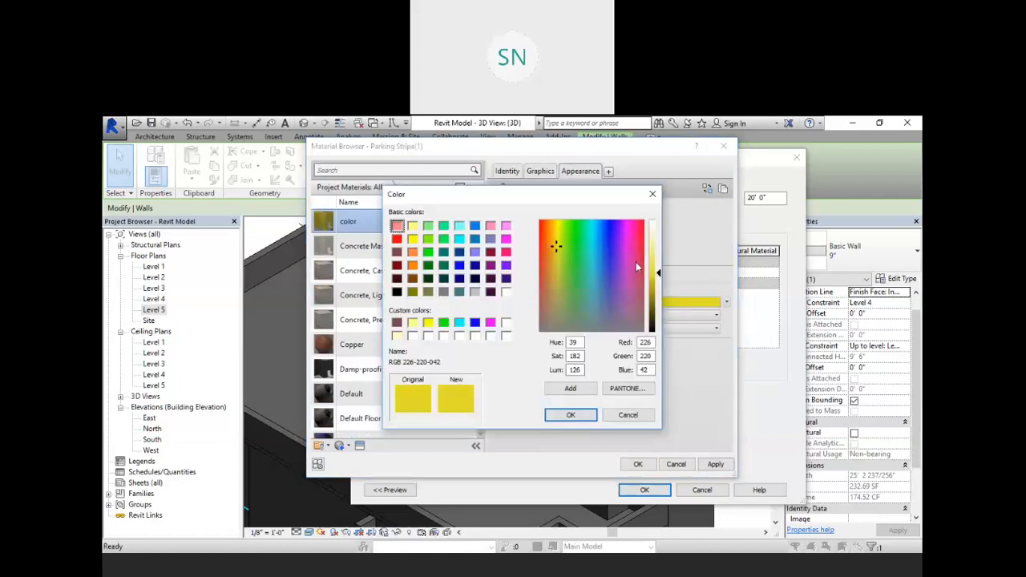
click(507, 292)
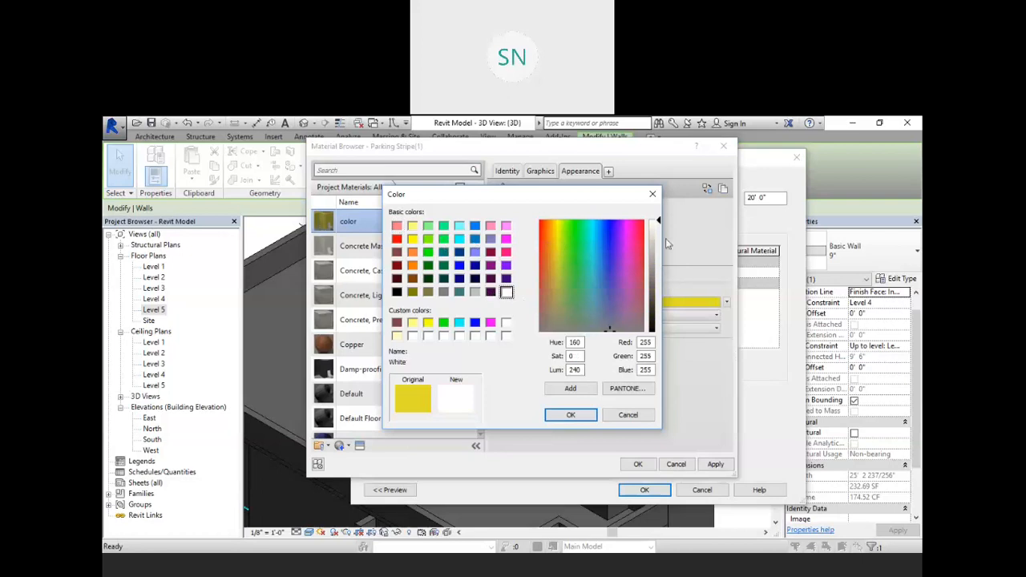
click(660, 228)
click(661, 231)
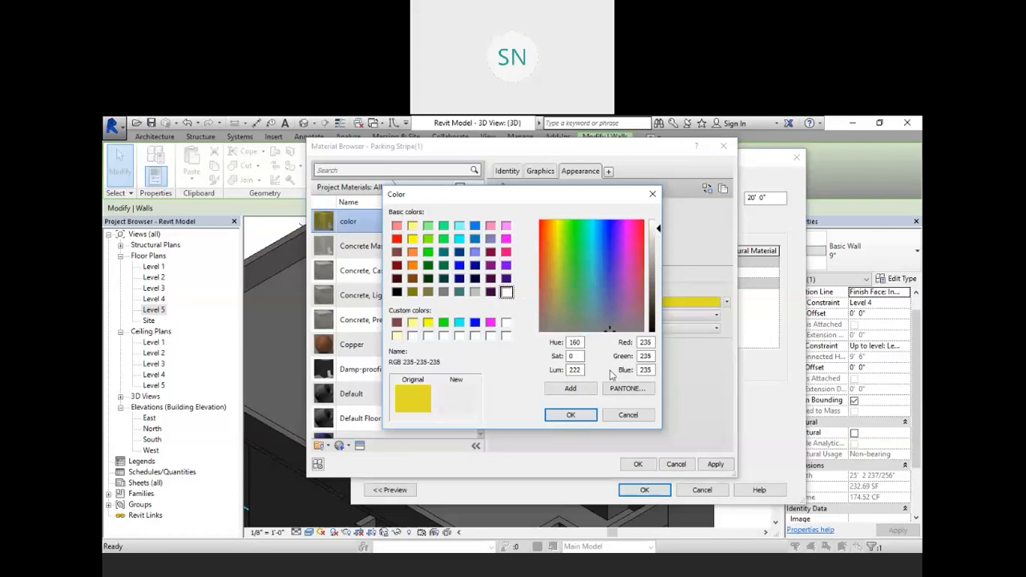
click(578, 416)
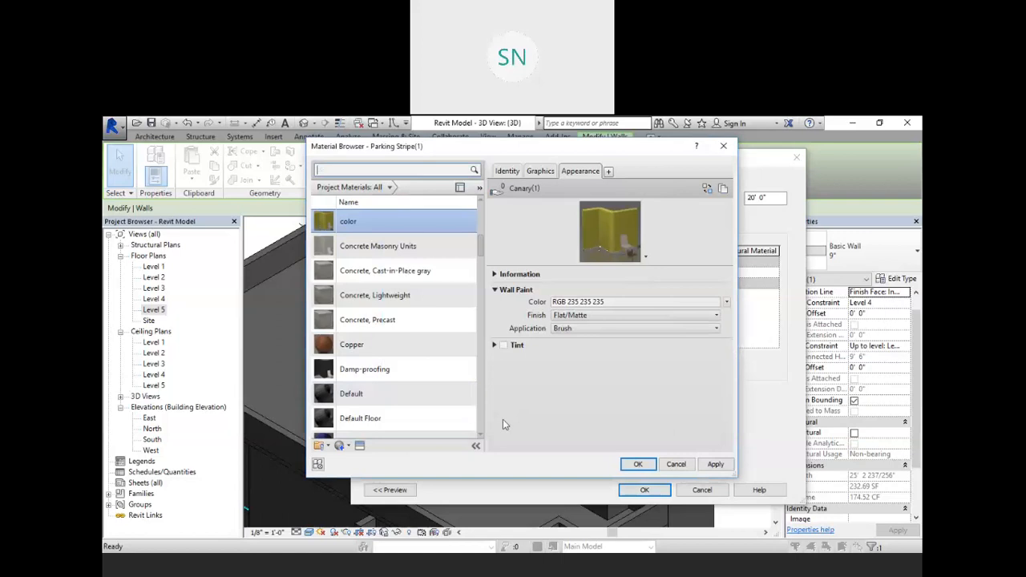
click(542, 172)
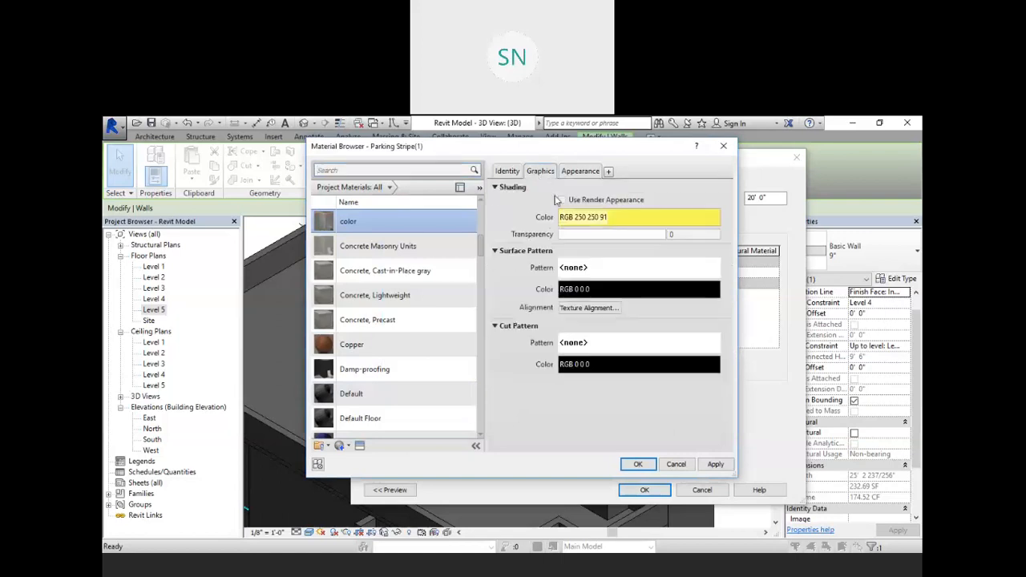
click(638, 464)
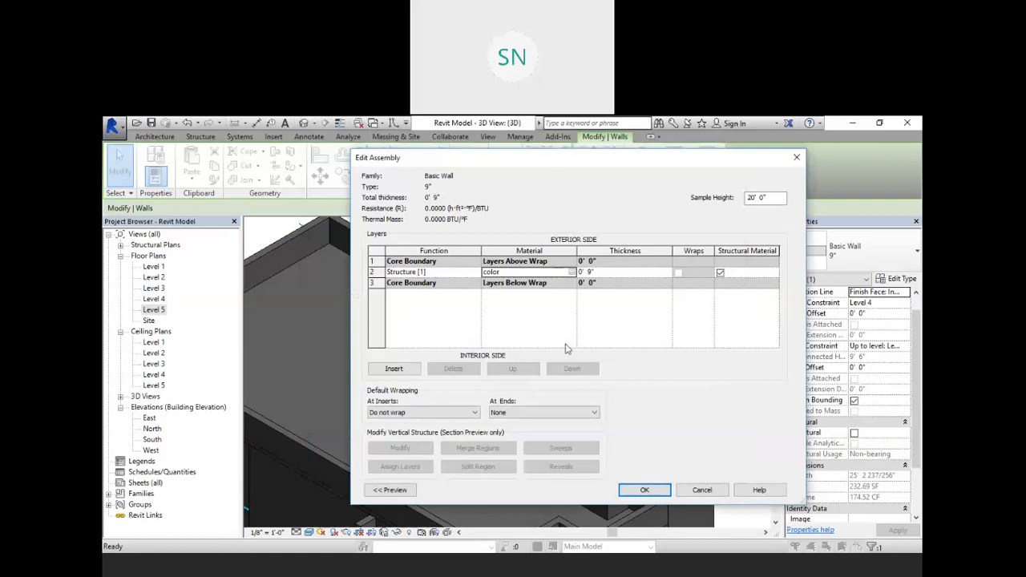
Step: Confirm the 9" wall type's assembly with the "color" material and deselect the wall
click(655, 491)
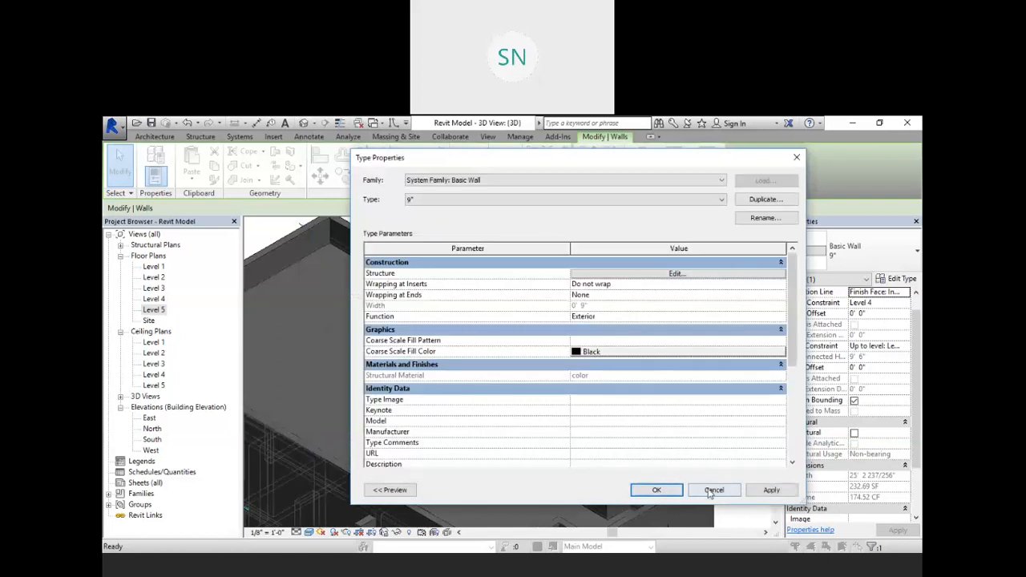
click(656, 491)
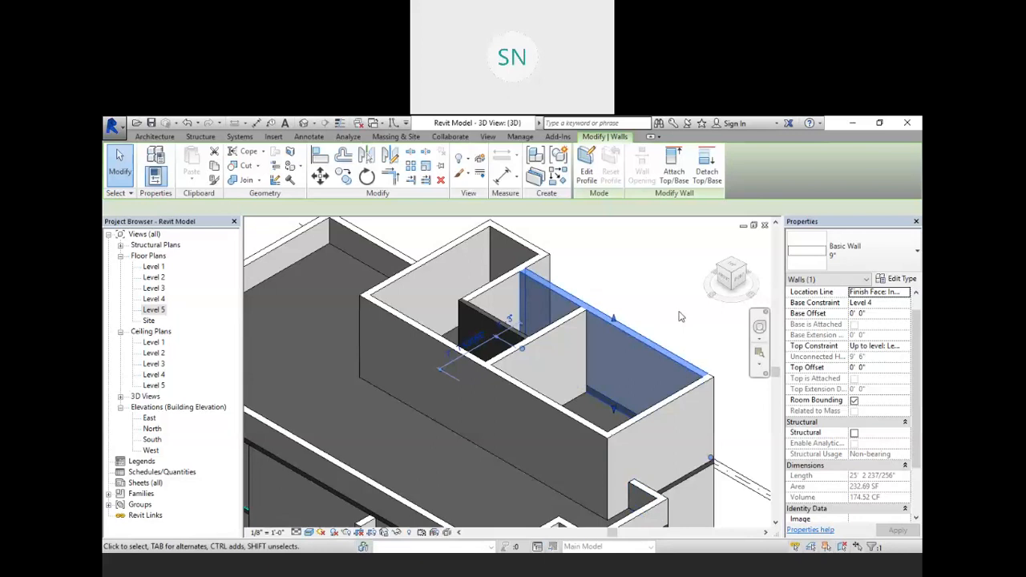
click(678, 315)
Step: Orbit around the building and examine the 9" rooftop walls from the other side
scroll(634, 305, down, 2)
scroll(629, 303, down, 3)
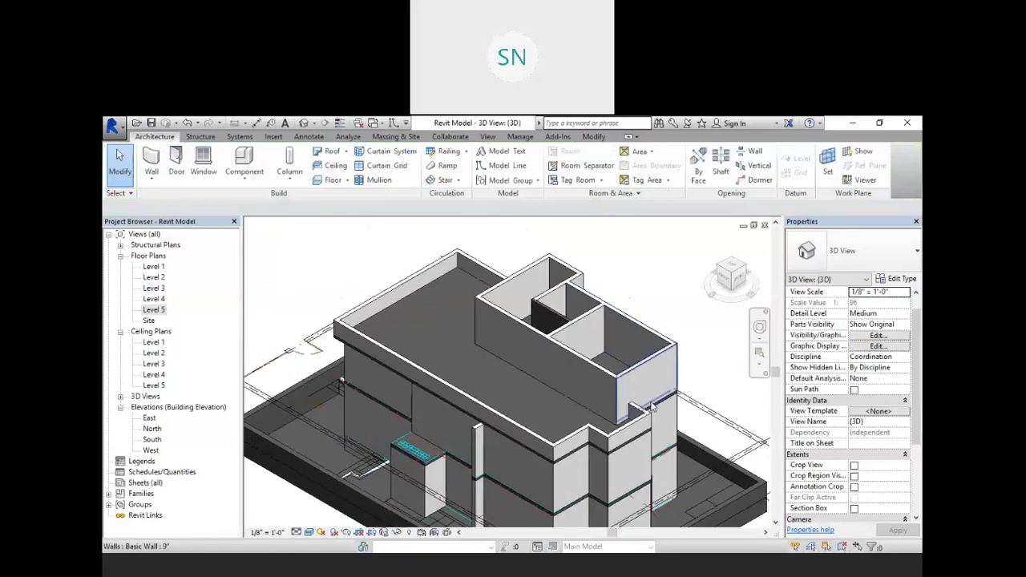
shift+middle_drag(653, 409, 497, 396)
scroll(577, 375, up, 3)
middle_drag(618, 385, 575, 363)
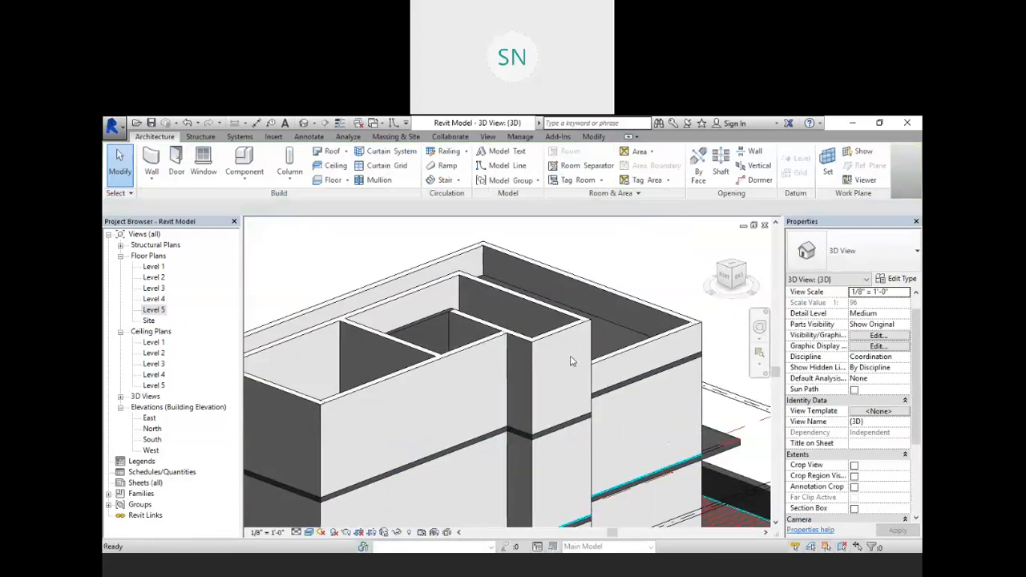
scroll(572, 361, up, 1)
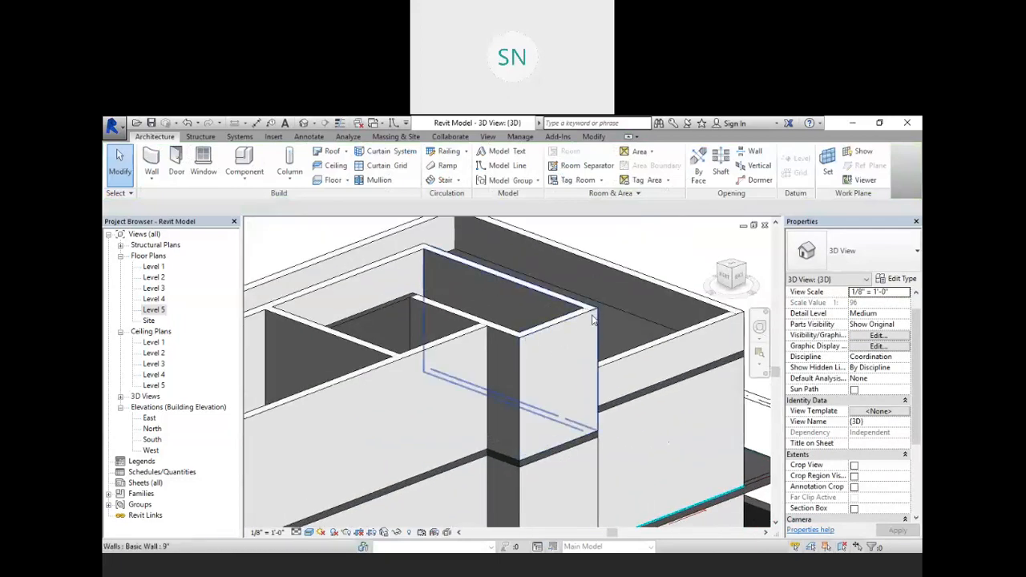
scroll(468, 317, down, 1)
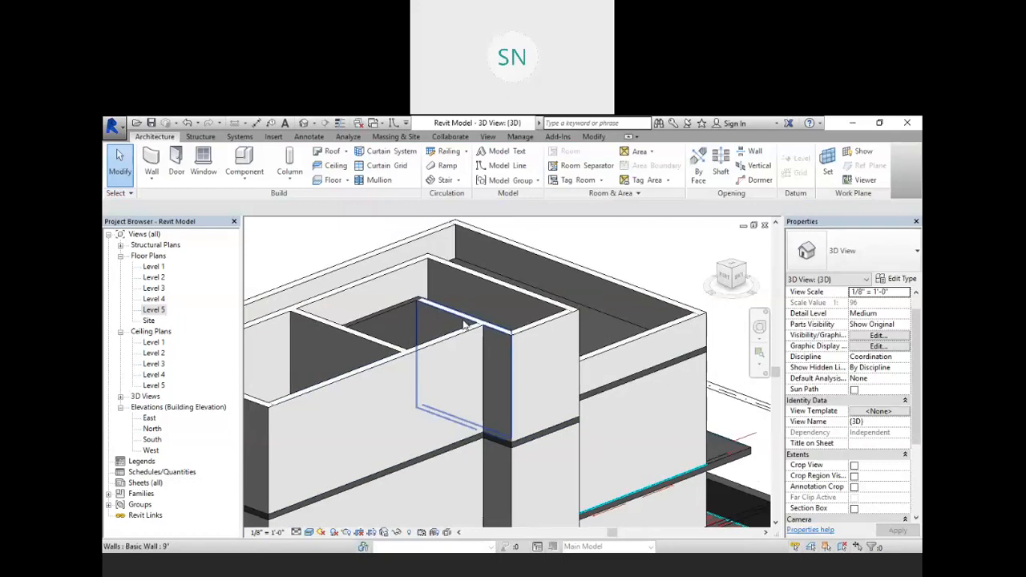
scroll(466, 322, down, 1)
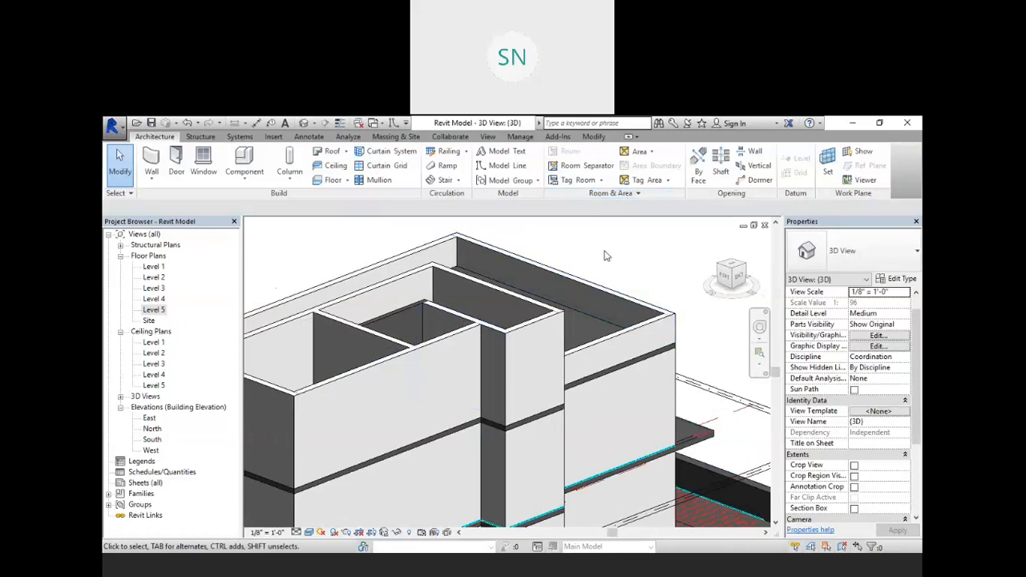
Step: Open the material choice for the structure layer of the 9" wall type used by the outer roof parapet
click(532, 322)
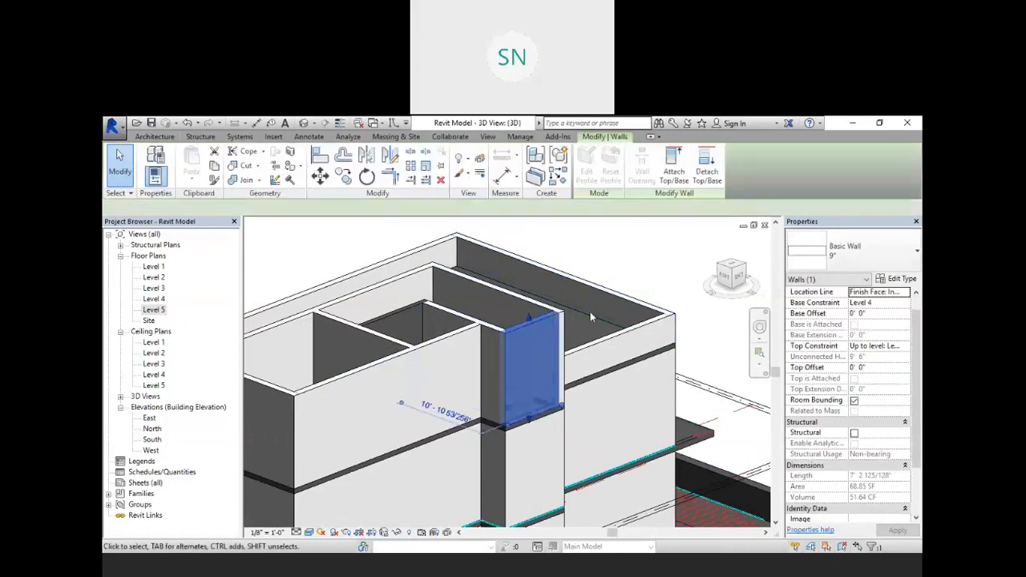
click(607, 295)
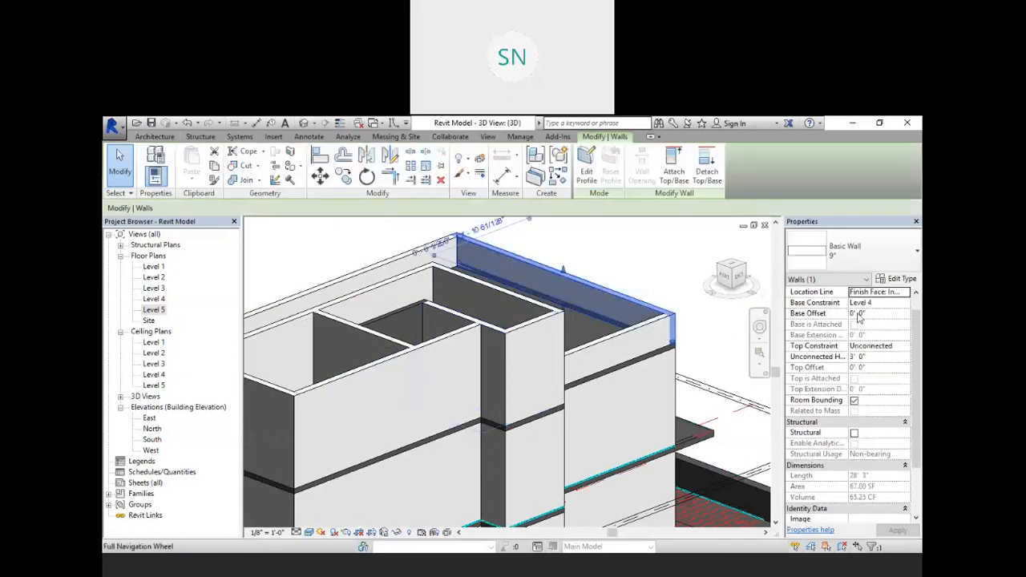
click(895, 278)
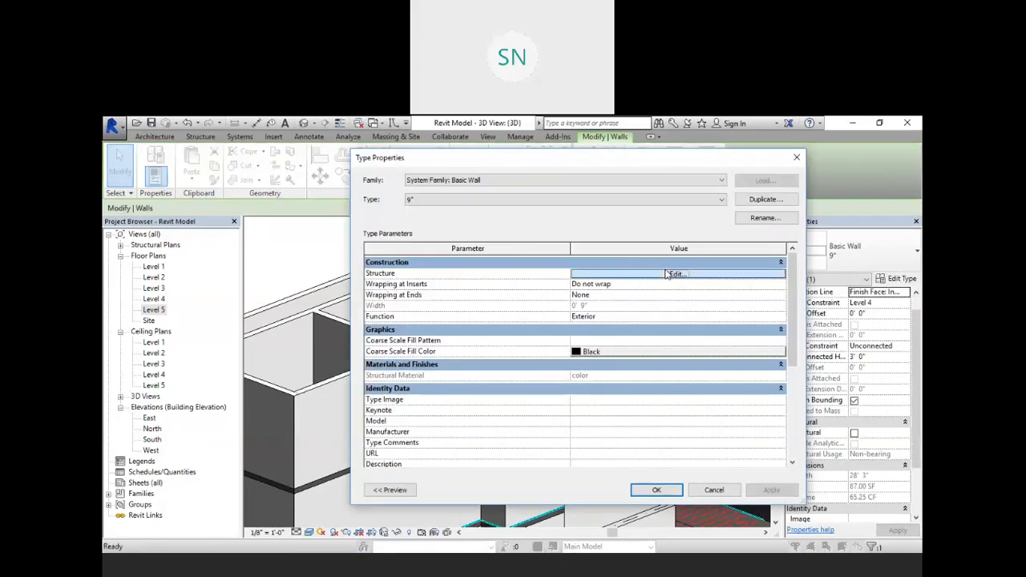
click(679, 337)
click(572, 273)
click(570, 273)
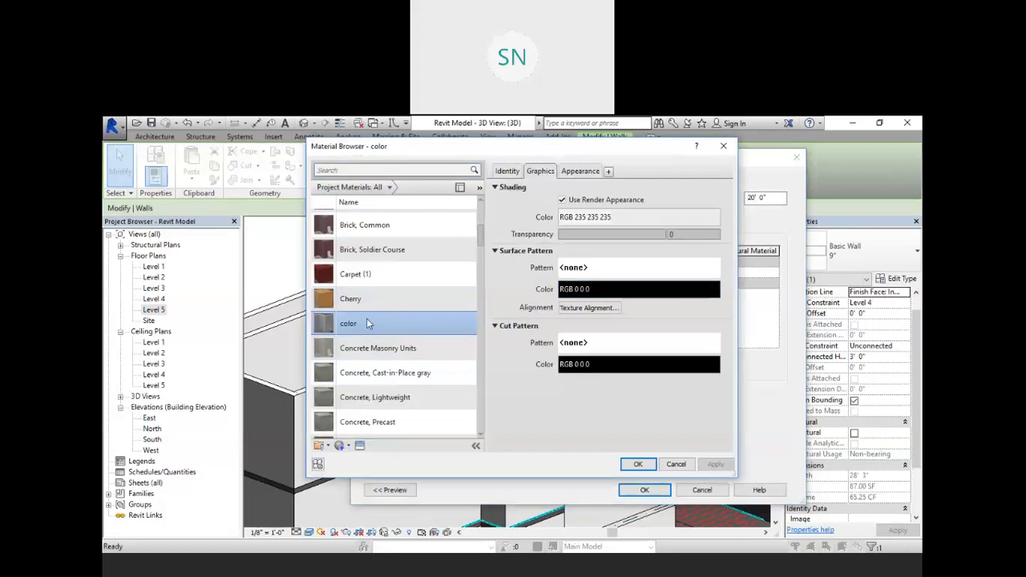
Step: Duplicate the "color" material and set the copy's wall paint color to PANTONE 117 C, RGB 198 160 12
right_click(368, 320)
click(398, 339)
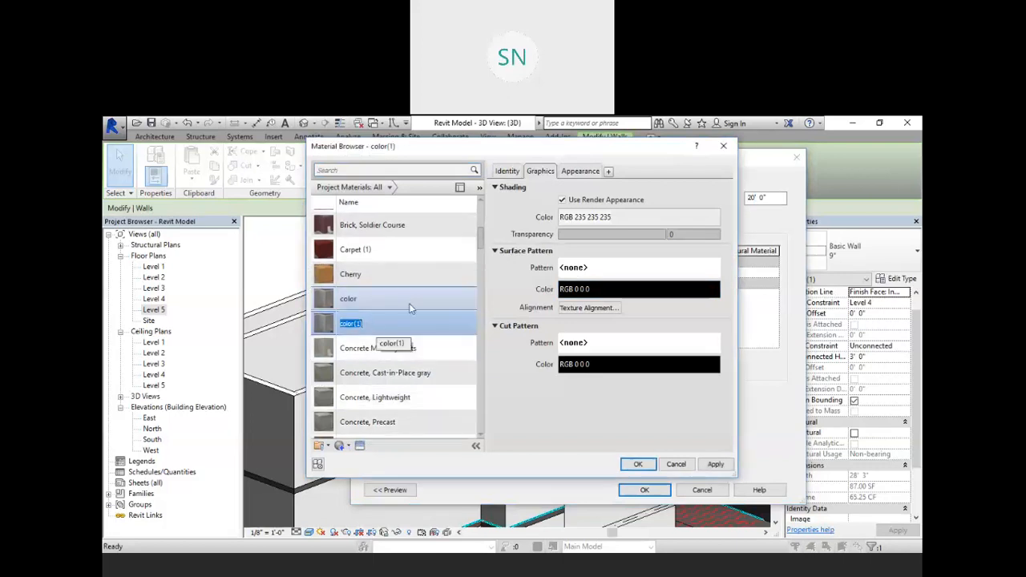
click(579, 170)
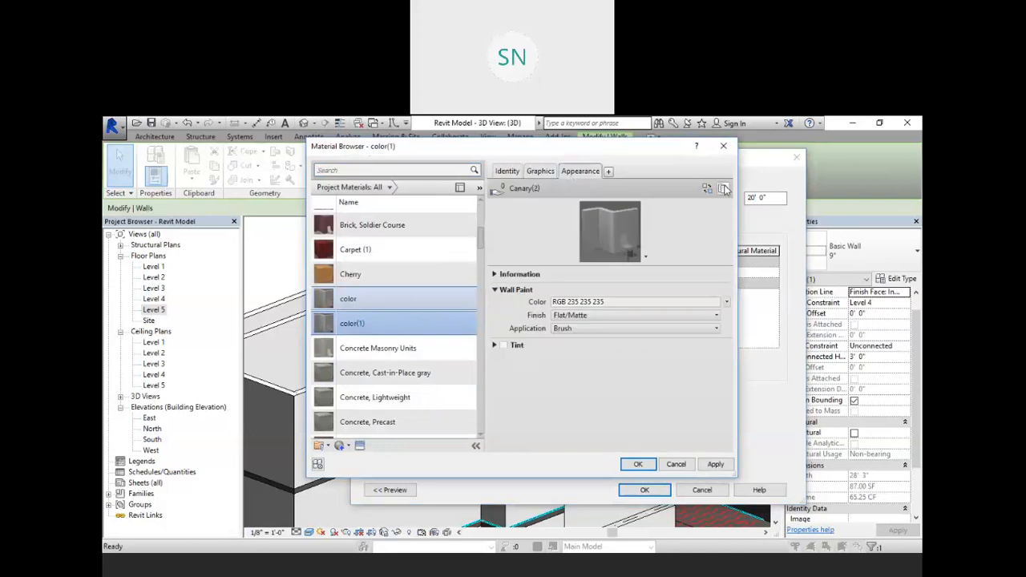
click(622, 299)
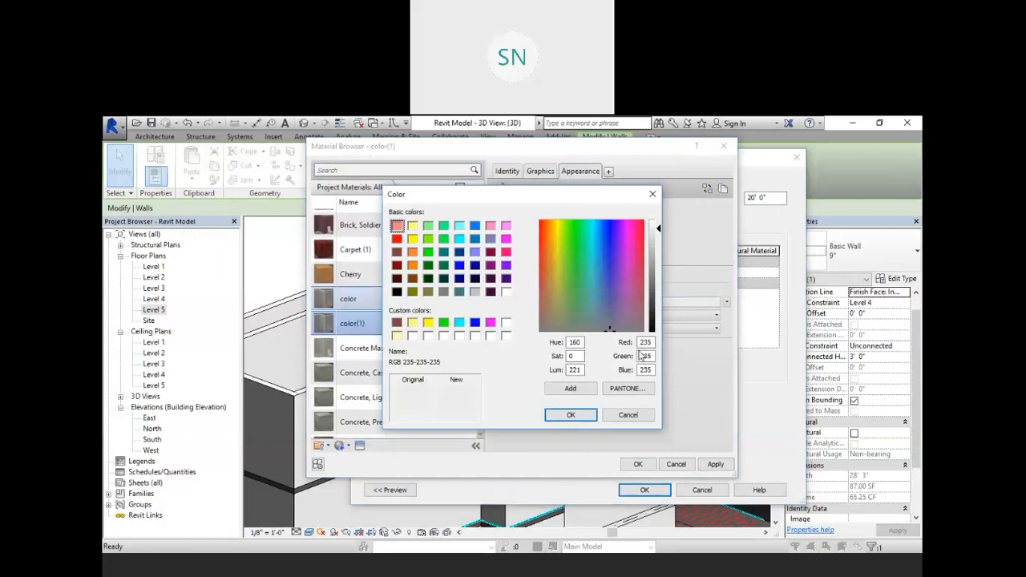
click(627, 388)
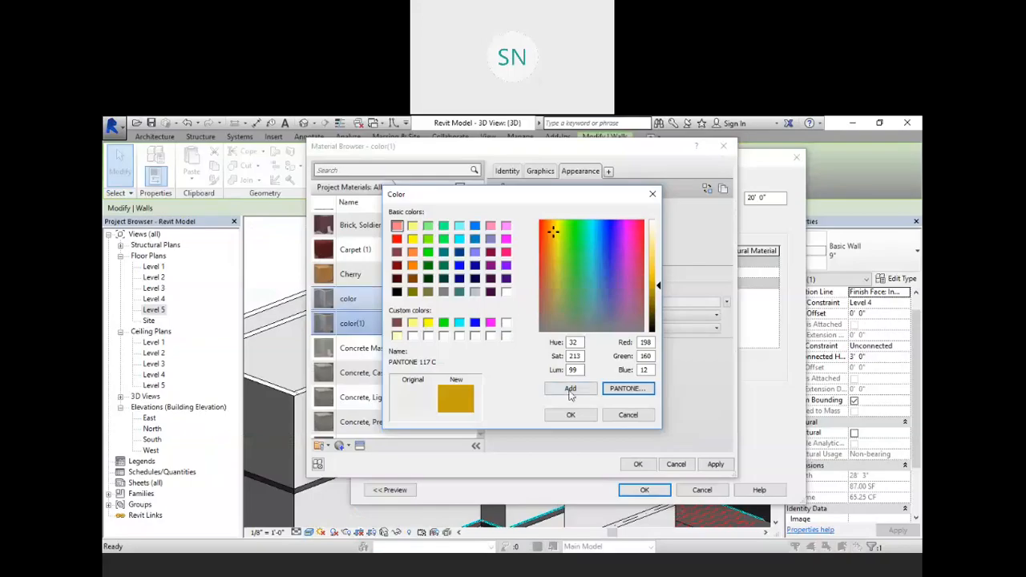
click(571, 414)
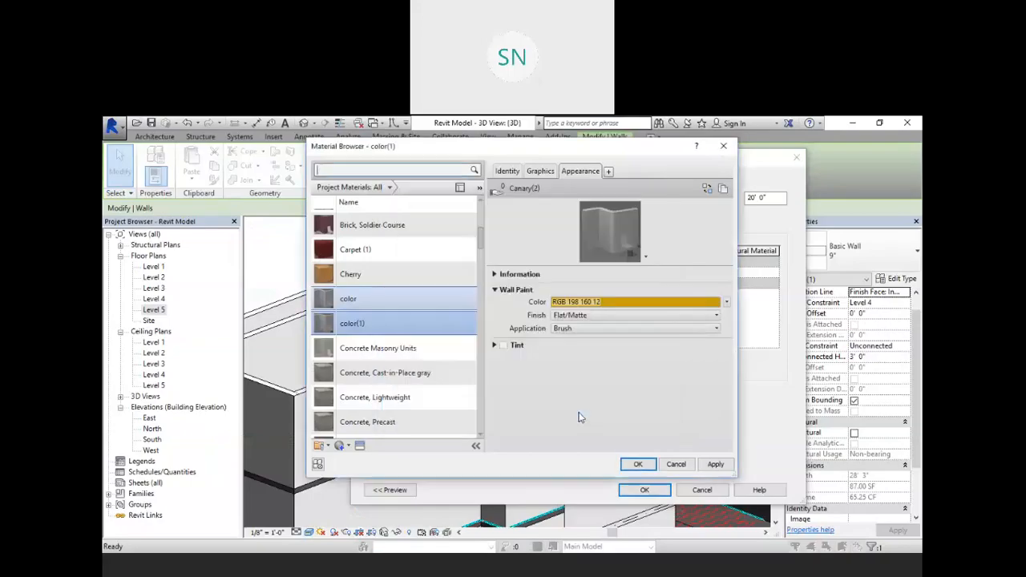
Step: Reselect the "color" material for the structure layer, close the wall type settings without confirming and deselect the wall
click(377, 301)
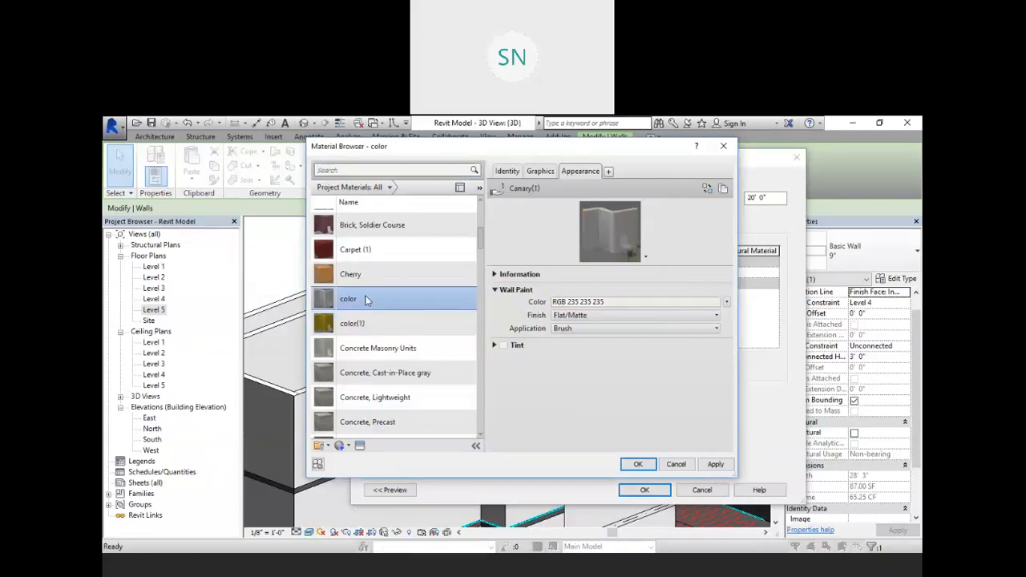
click(711, 464)
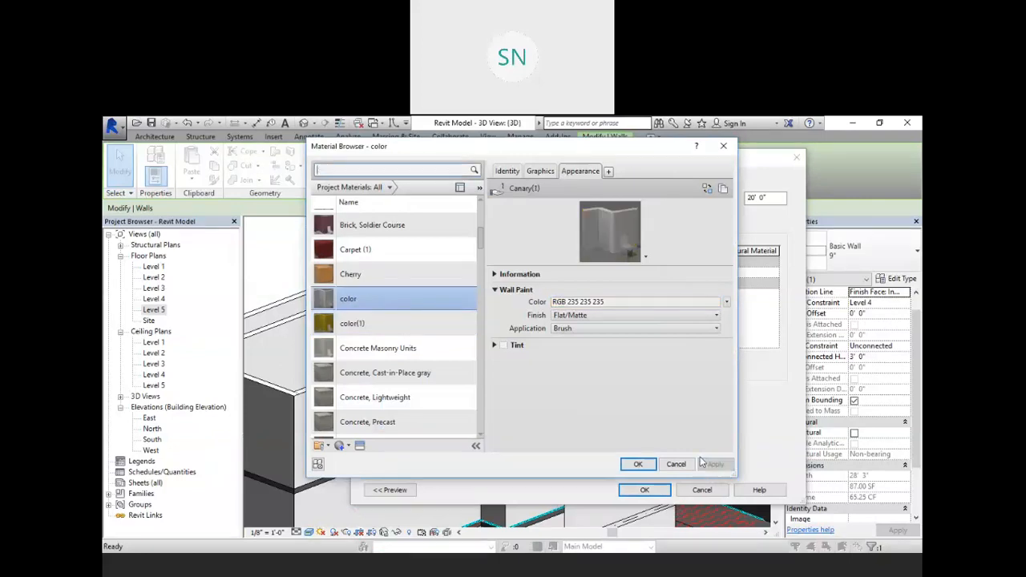
click(639, 465)
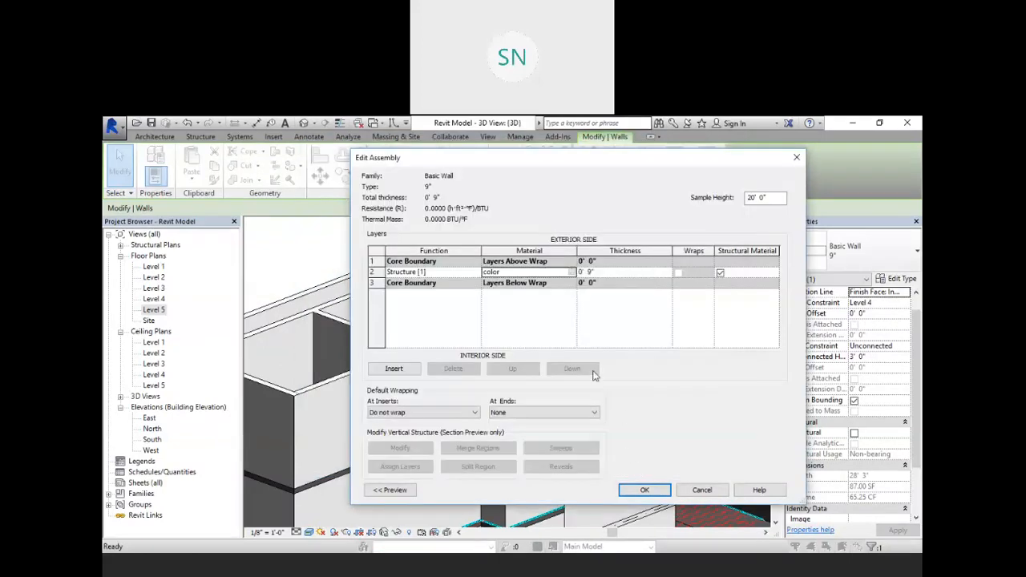
click(797, 157)
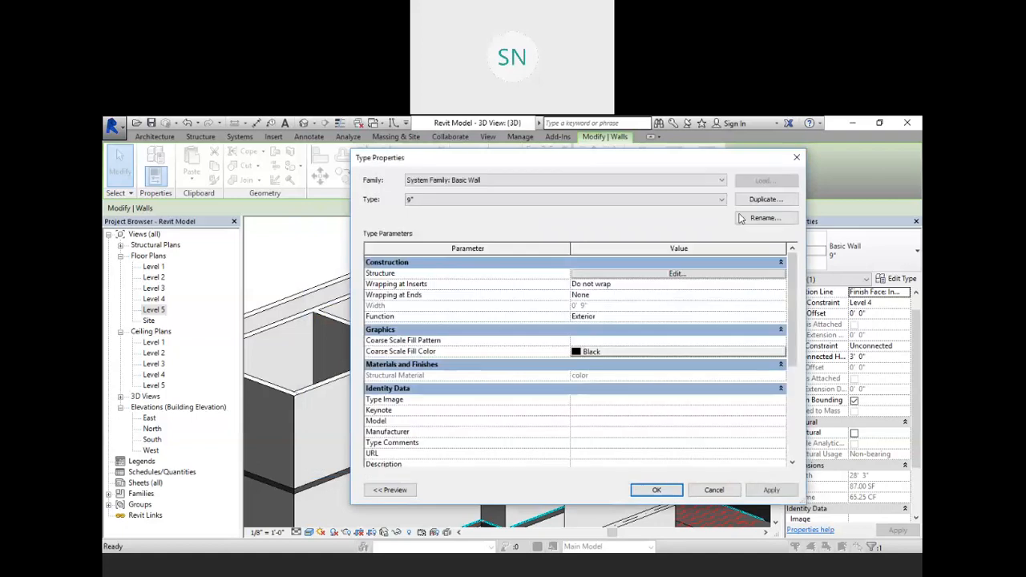
click(800, 157)
click(682, 258)
Step: Start the Paint tool, browse the project materials and pick Parking Stripe as the paint material
scroll(649, 245, up, 3)
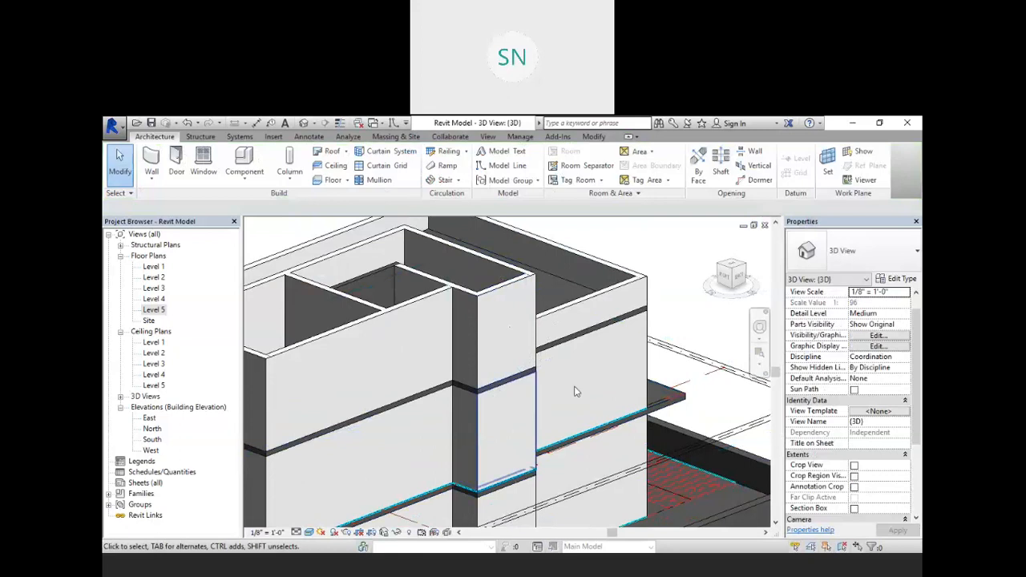
click(593, 137)
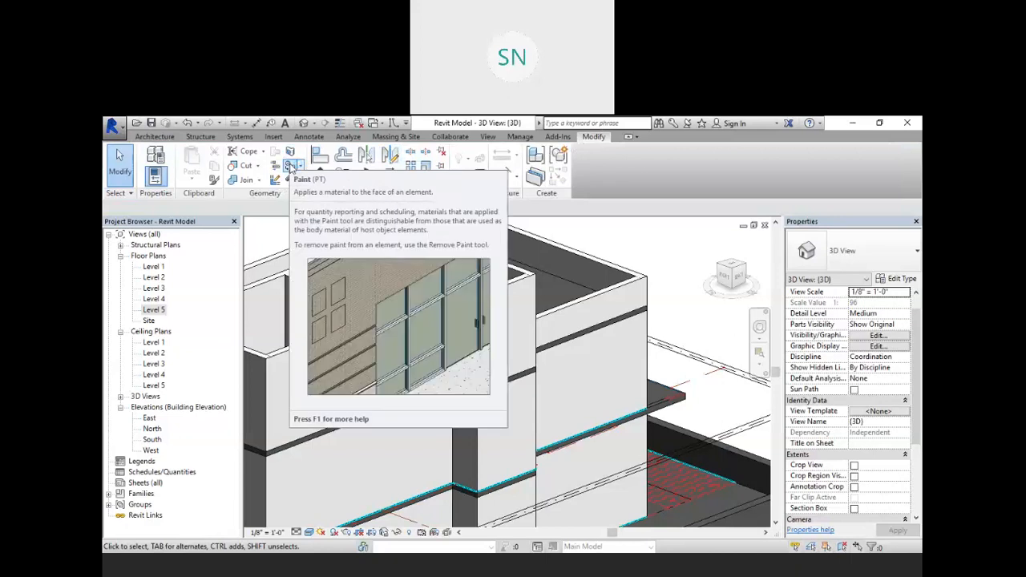
click(291, 167)
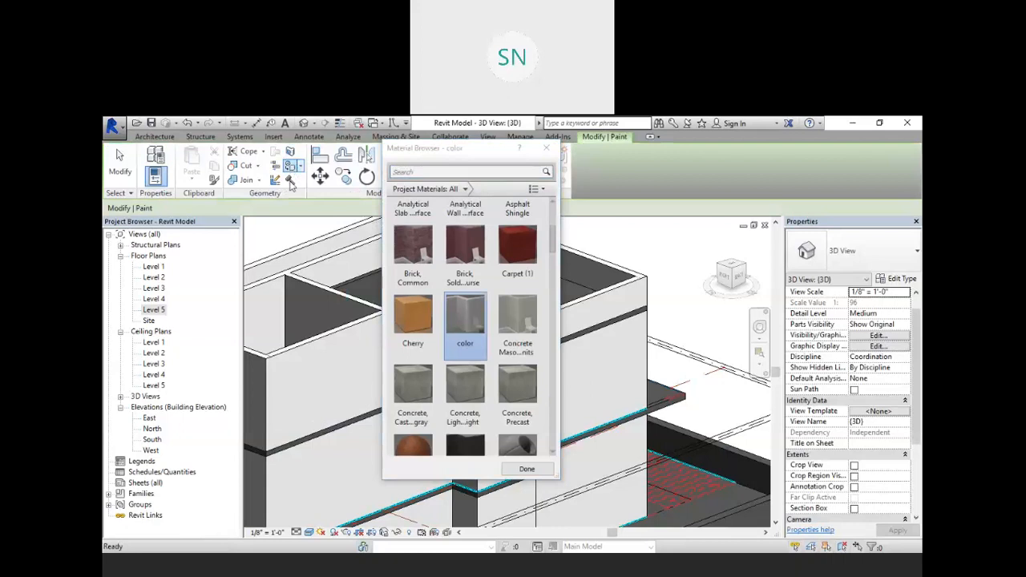
scroll(493, 301, down, 8)
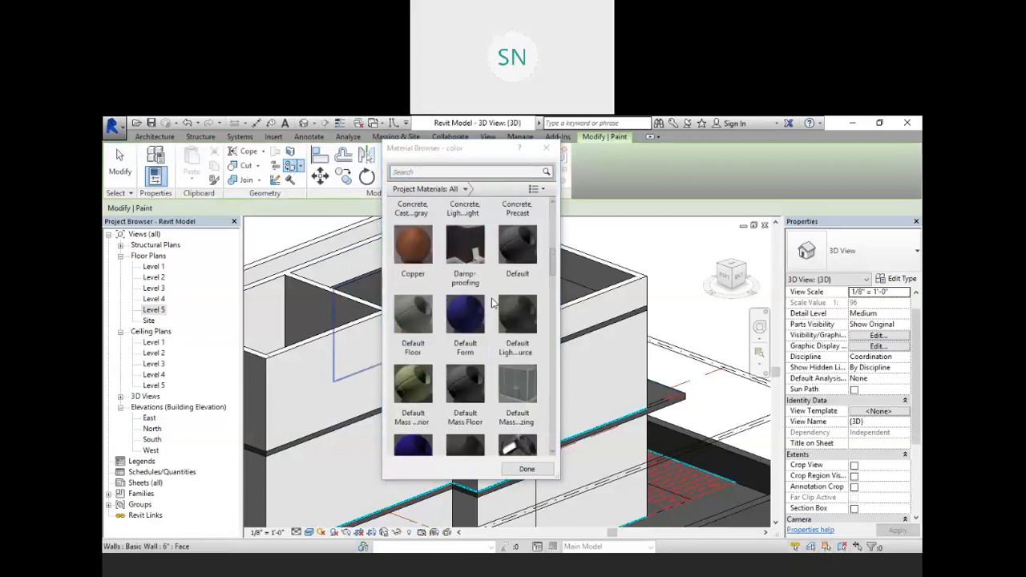
scroll(493, 300, up, 5)
scroll(492, 301, down, 6)
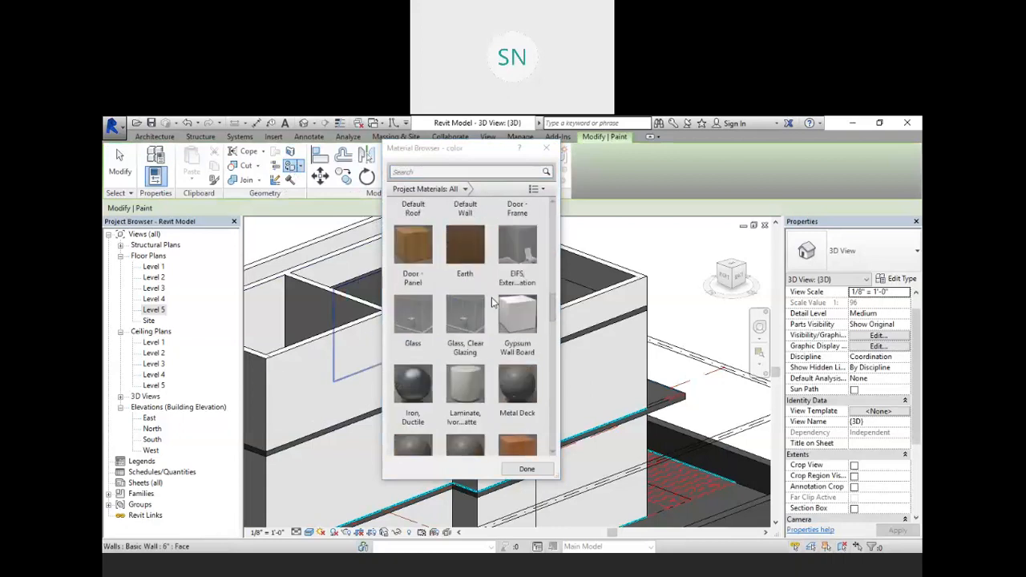
scroll(492, 300, down, 10)
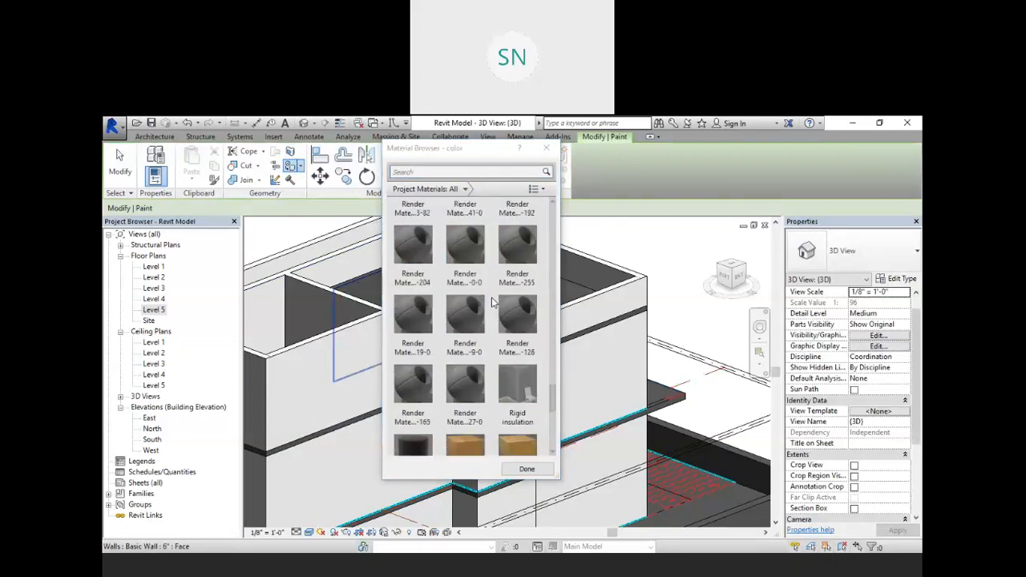
scroll(492, 300, up, 15)
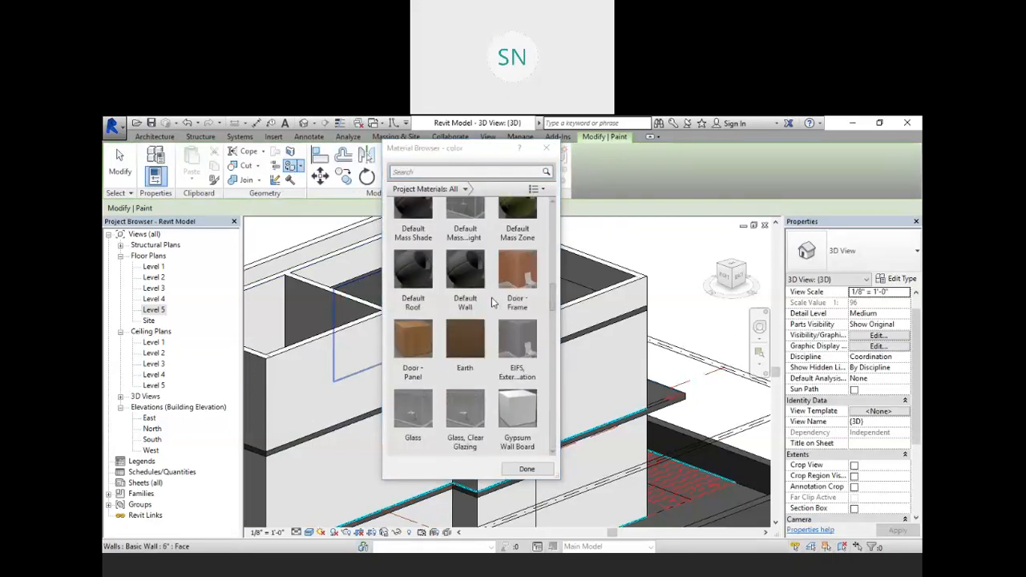
scroll(492, 300, up, 3)
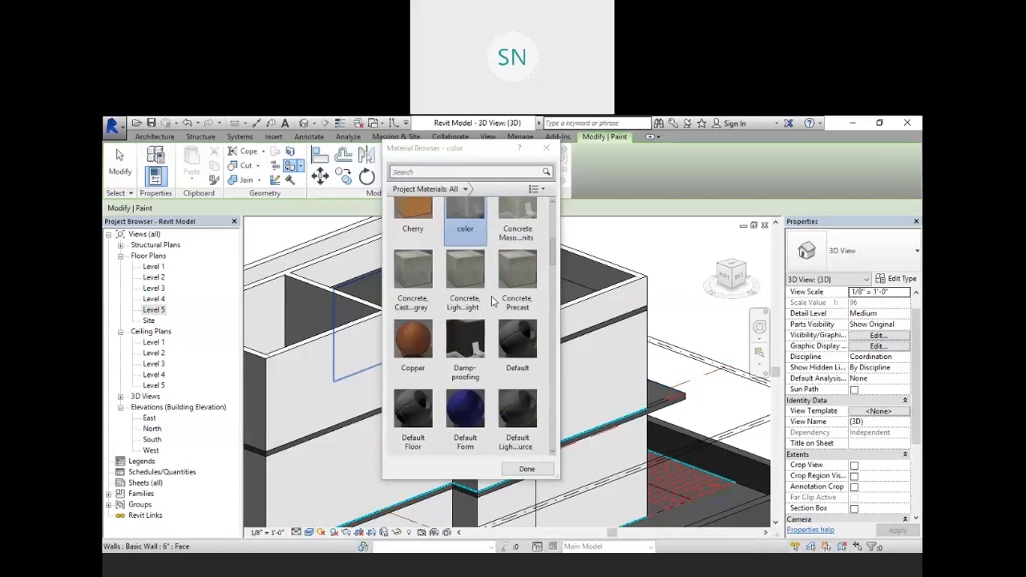
scroll(493, 301, up, 3)
scroll(470, 398, down, 3)
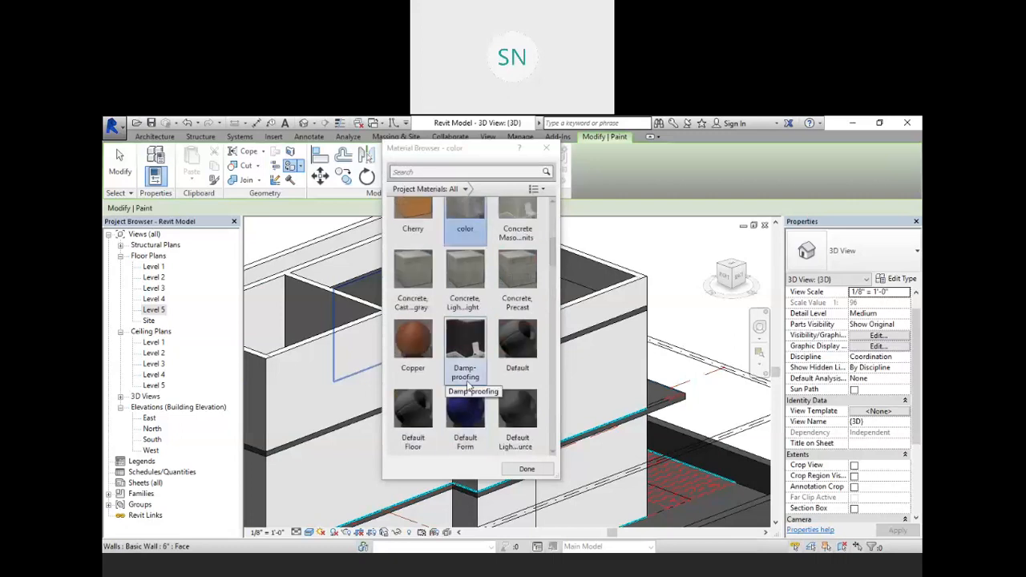
scroll(466, 286, up, 3)
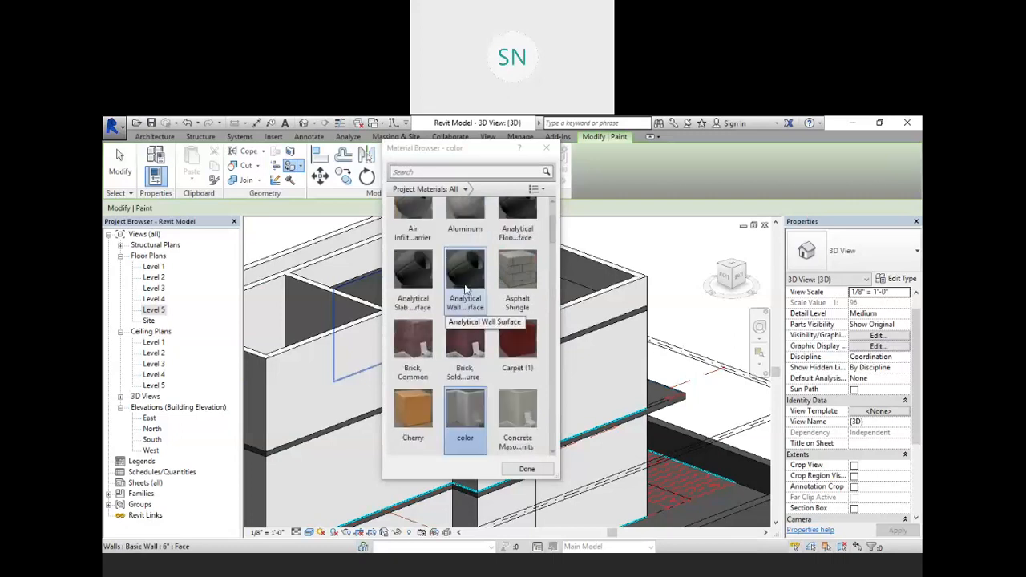
scroll(487, 265, down, 3)
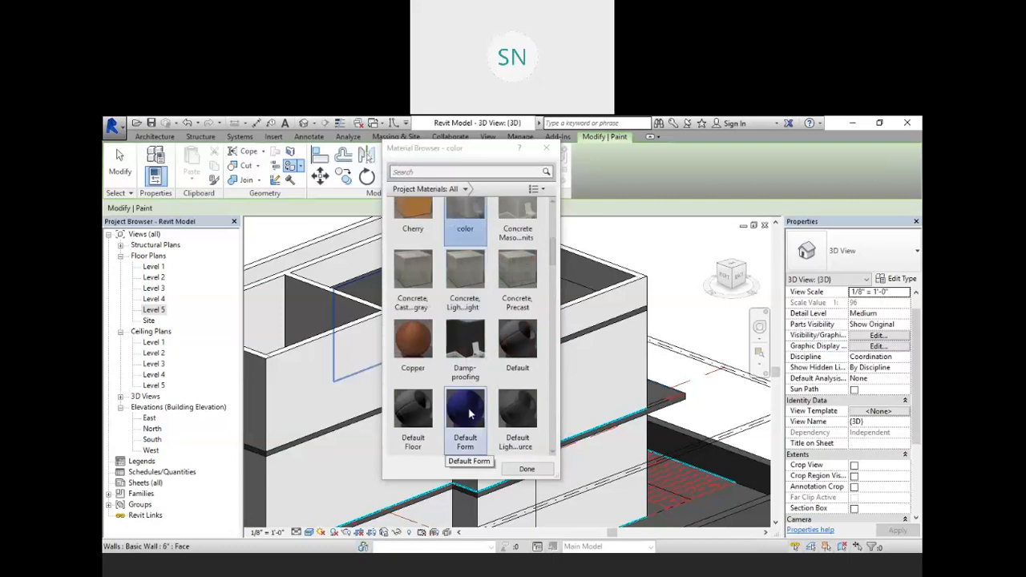
scroll(476, 349, up, 3)
scroll(475, 310, down, 6)
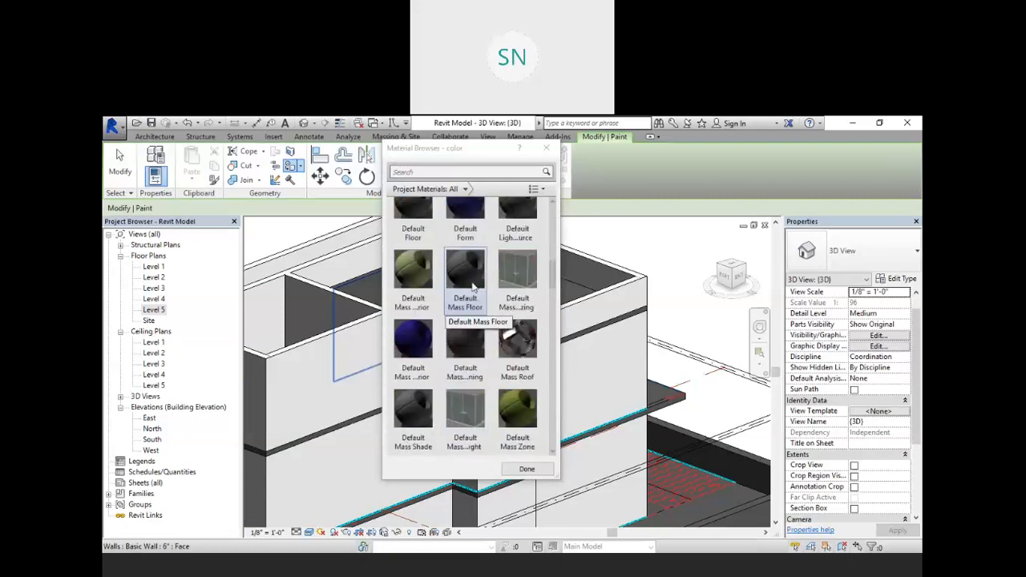
scroll(462, 343, down, 3)
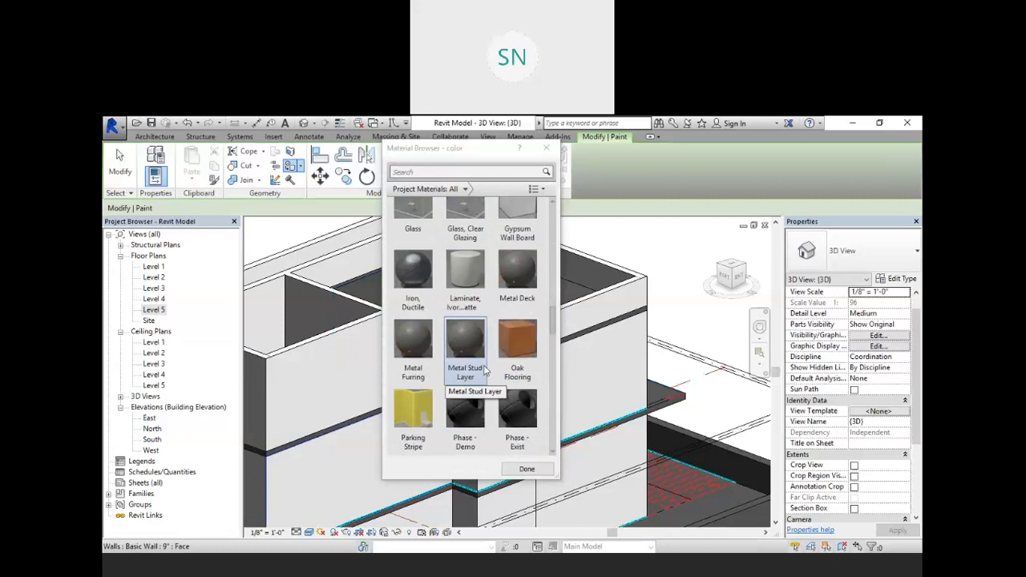
click(413, 415)
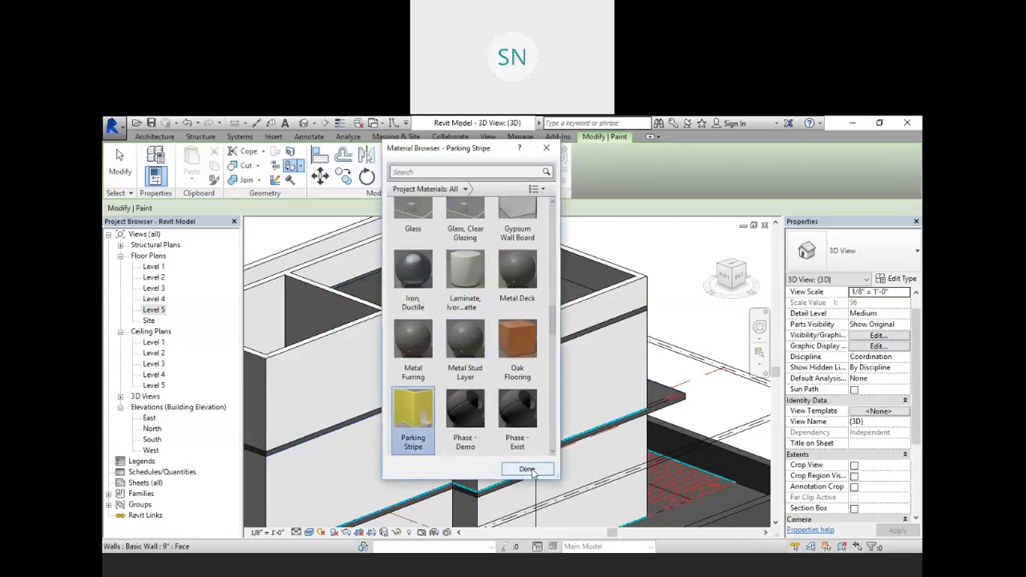
scroll(489, 337, up, 1)
scroll(437, 304, down, 1)
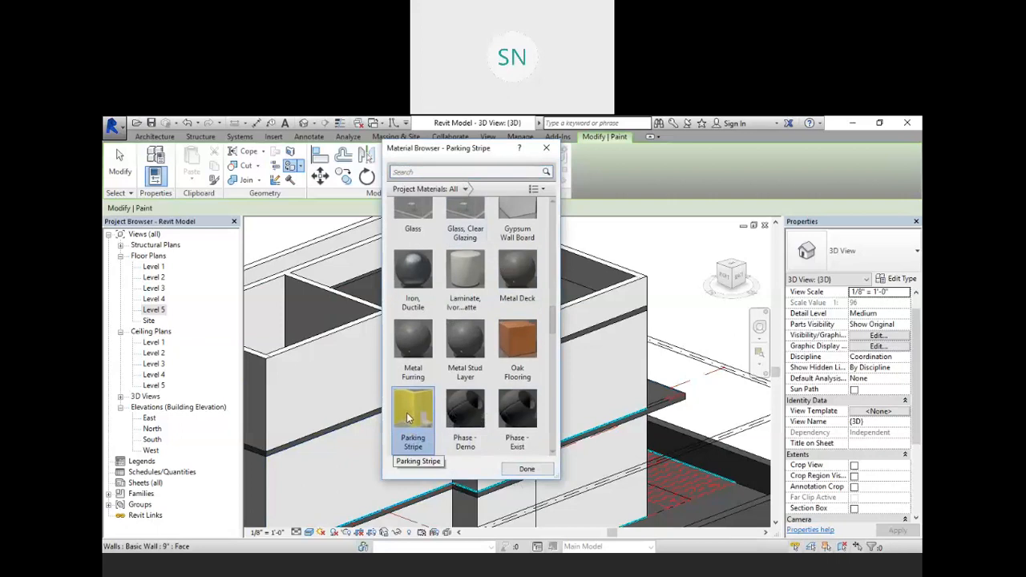
scroll(413, 241, up, 1)
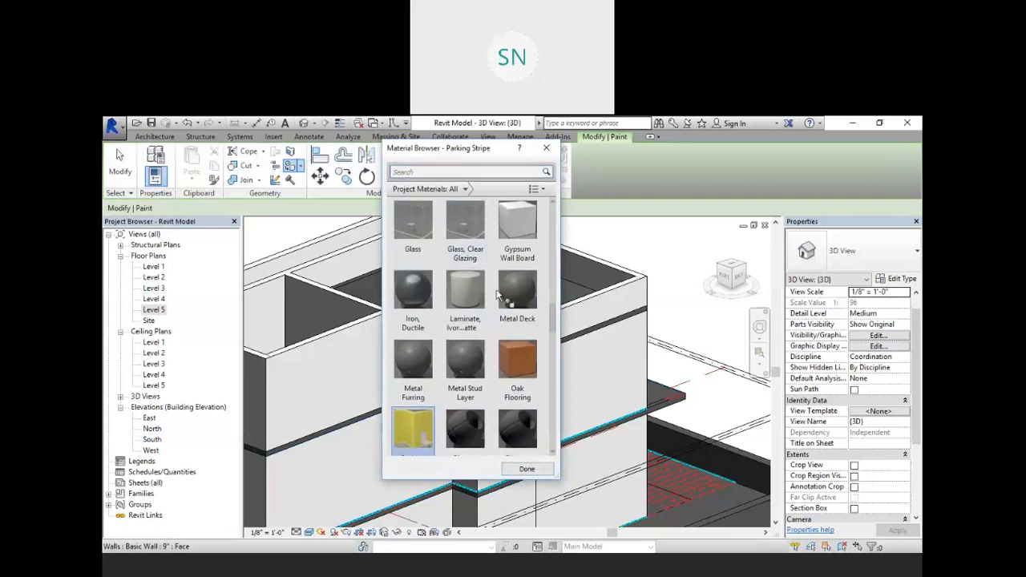
Step: Paint the three stacked outer faces of the projecting 9" wall section with Parking Stripe, one per storey
click(513, 317)
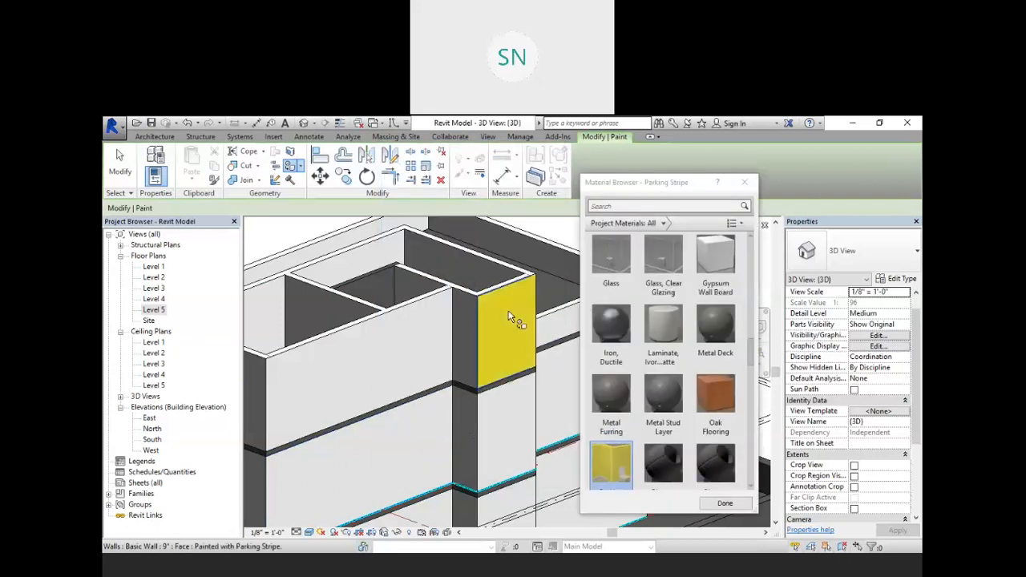
click(518, 416)
scroll(505, 351, down, 2)
scroll(504, 457, up, 2)
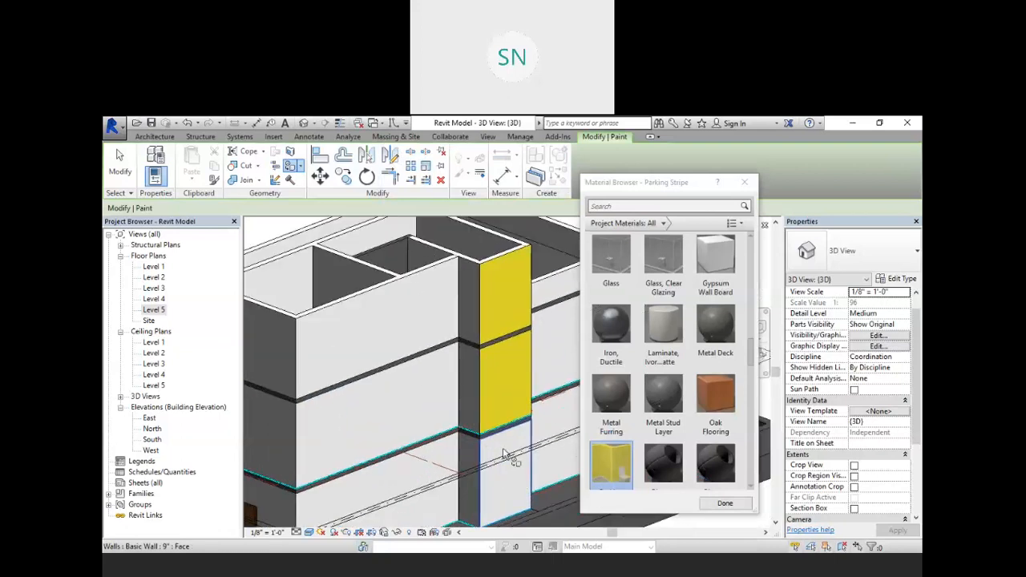
click(505, 456)
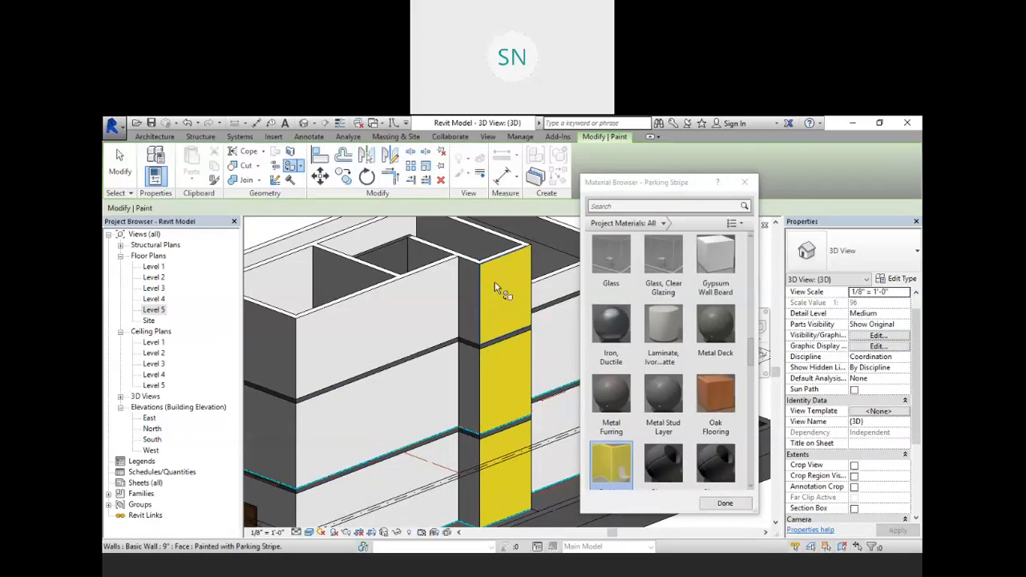
shift+middle_drag(489, 282, 518, 343)
scroll(518, 343, down, 2)
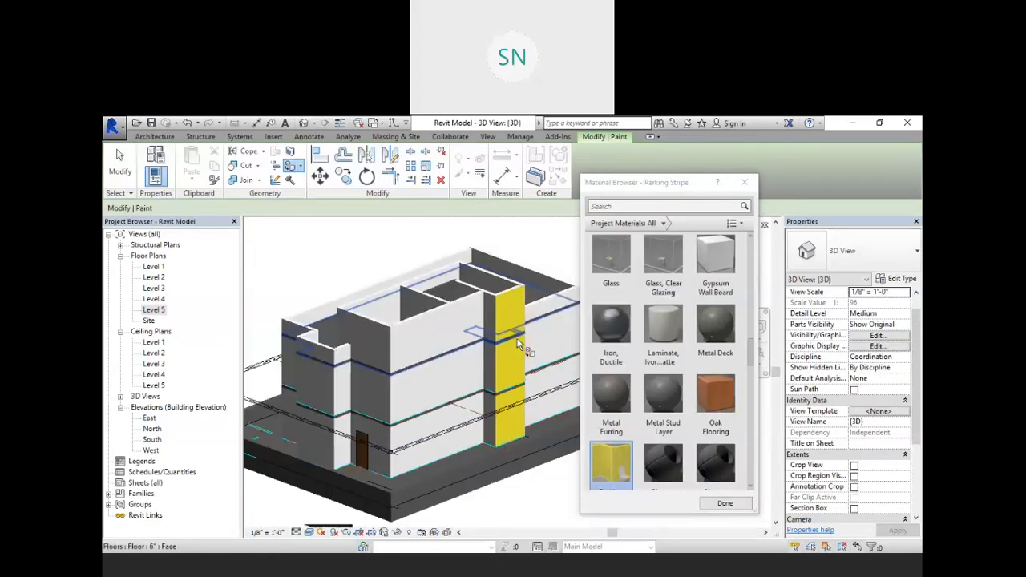
Step: Switch the paint material to "color" and paint the upper slab edge along the long wall and its adjoining recess side
scroll(515, 338, up, 5)
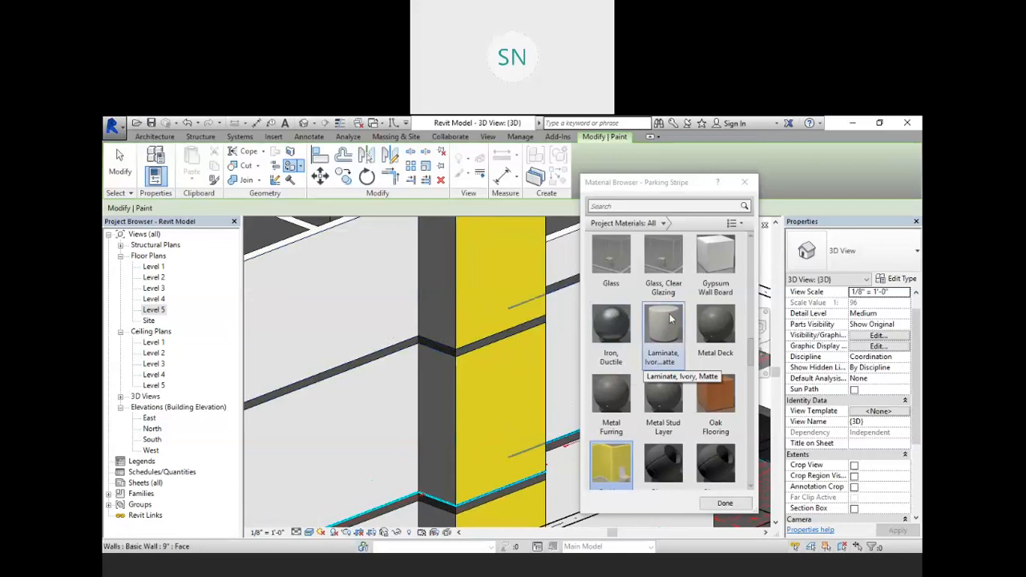
scroll(698, 335, up, 3)
scroll(685, 327, up, 4)
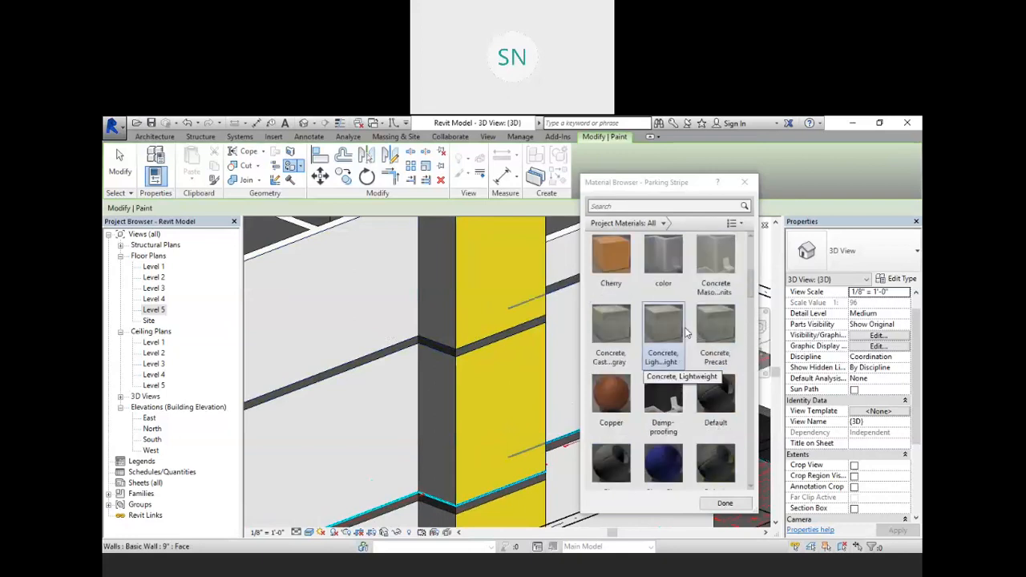
click(657, 248)
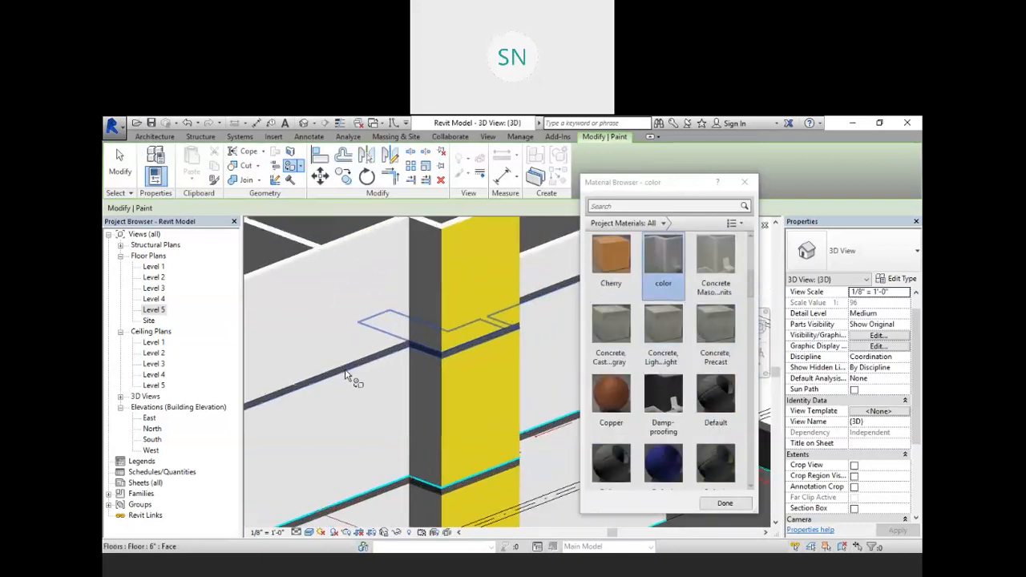
scroll(362, 365, up, 4)
scroll(376, 359, down, 3)
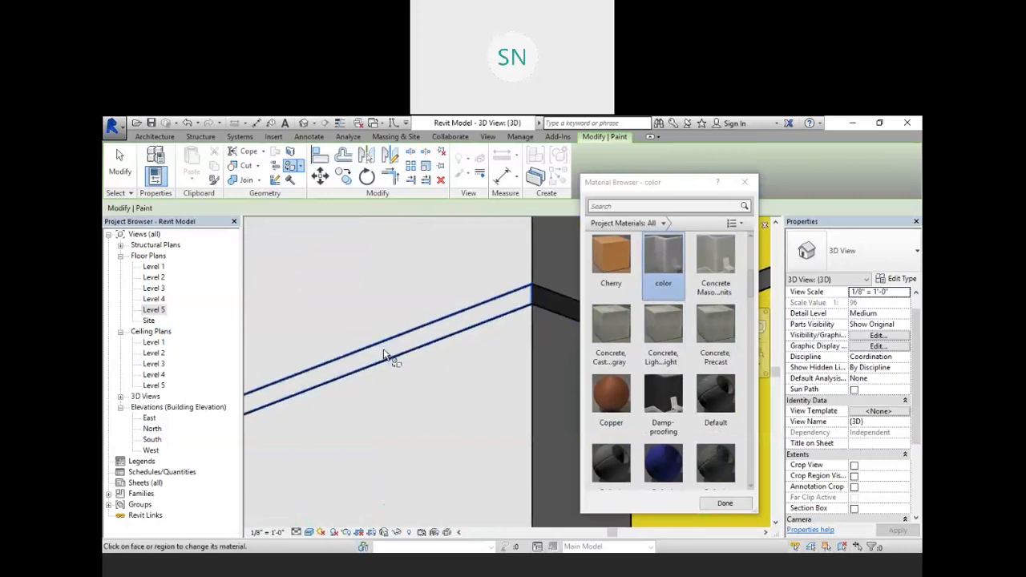
scroll(514, 324, up, 1)
click(512, 322)
scroll(405, 356, down, 3)
scroll(481, 362, down, 2)
scroll(502, 333, up, 4)
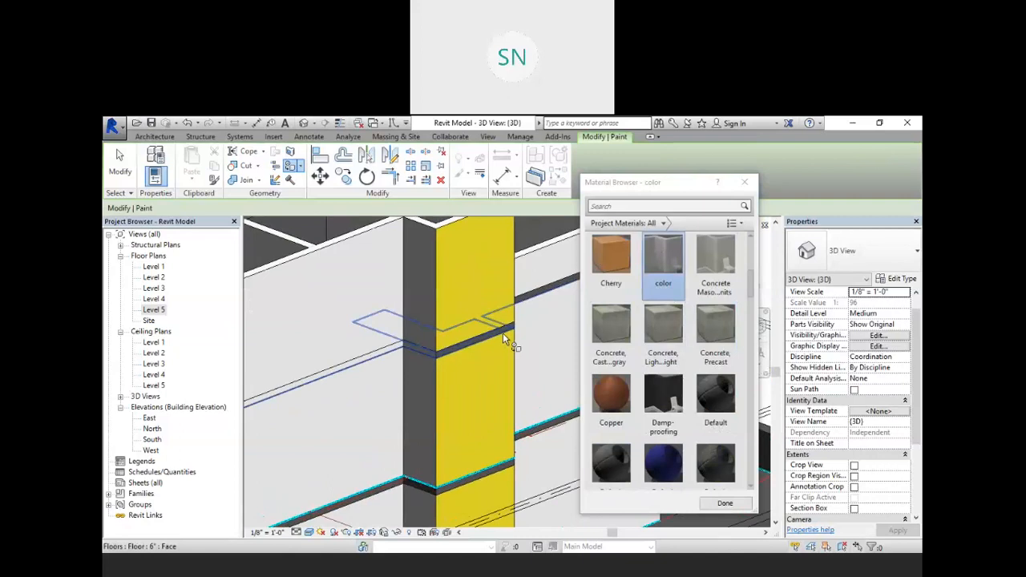
Step: Paint the upper slab edge on the wall beyond the yellow section with "color" and finish painting
click(529, 296)
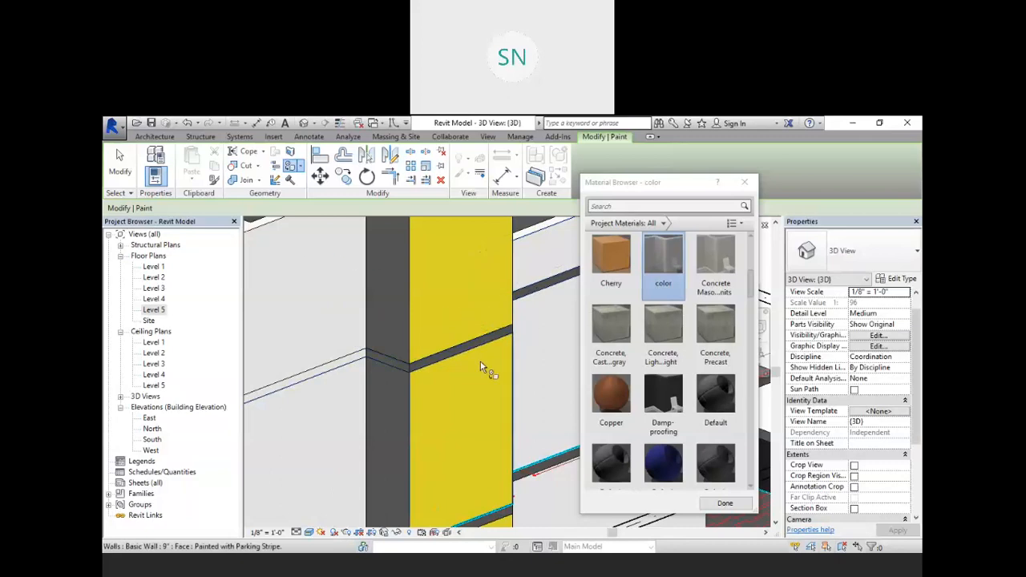
scroll(534, 293, down, 3)
scroll(519, 309, up, 5)
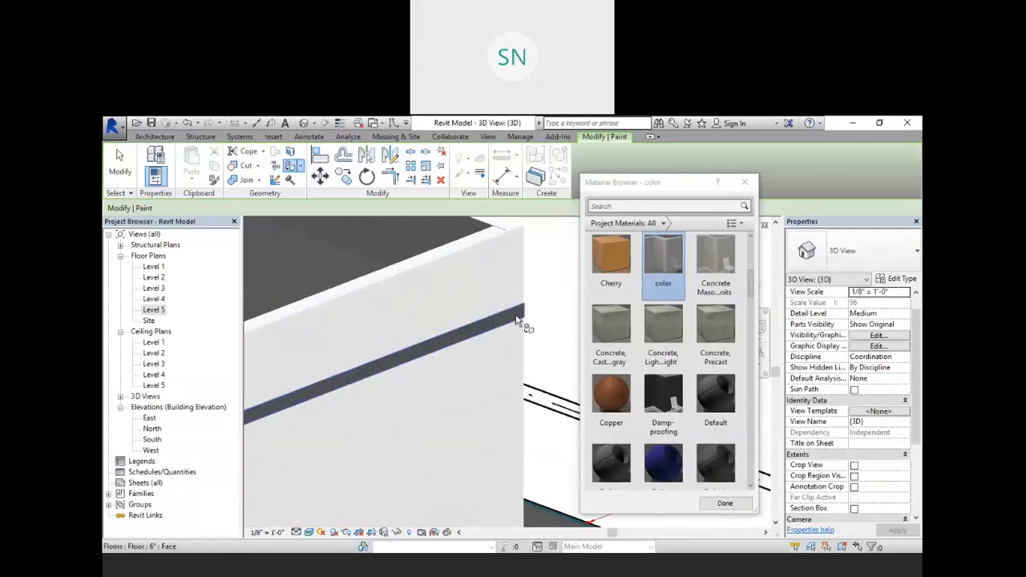
scroll(521, 320, down, 5)
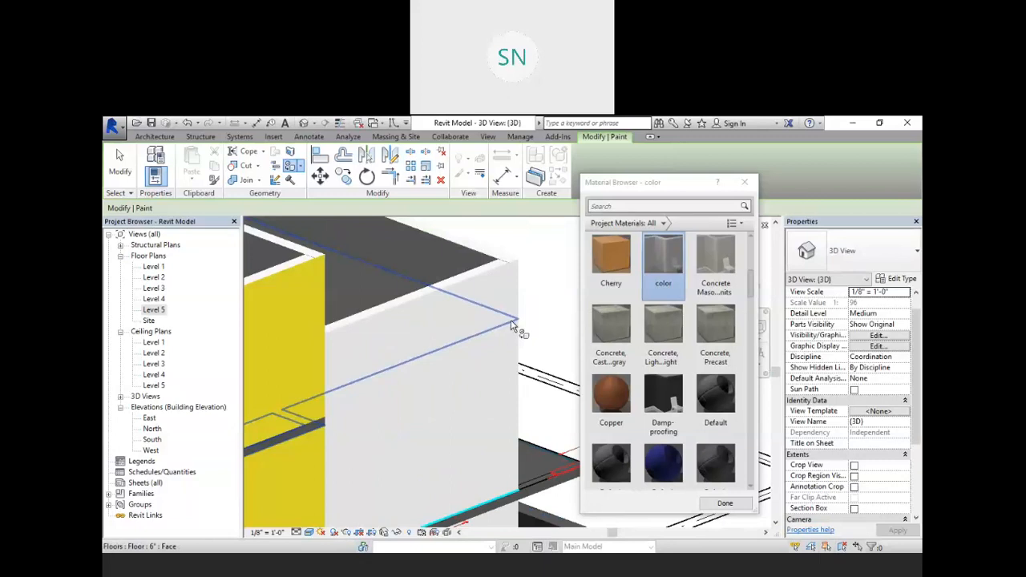
scroll(484, 323, down, 1)
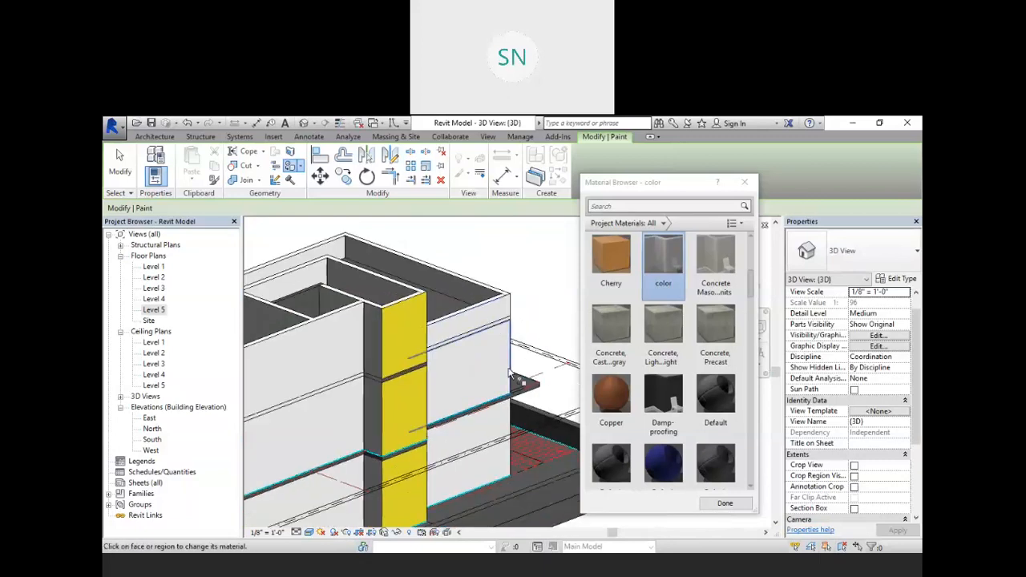
scroll(460, 381, up, 4)
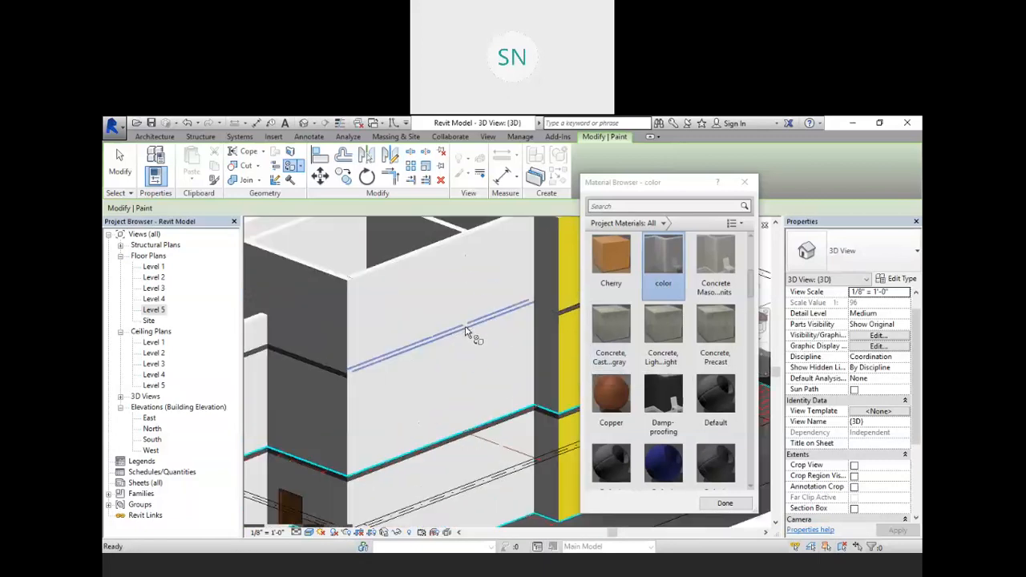
click(428, 310)
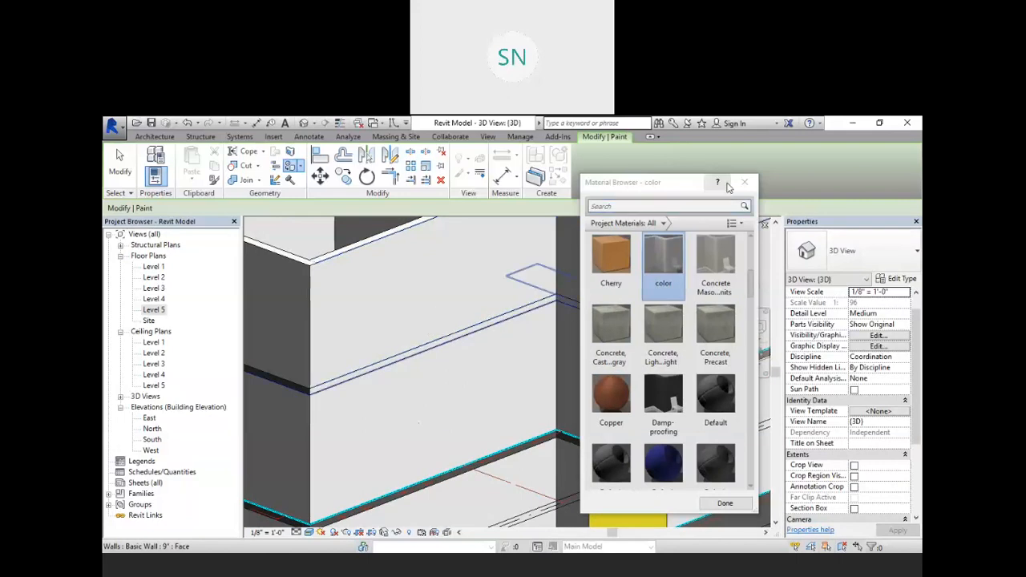
click(721, 503)
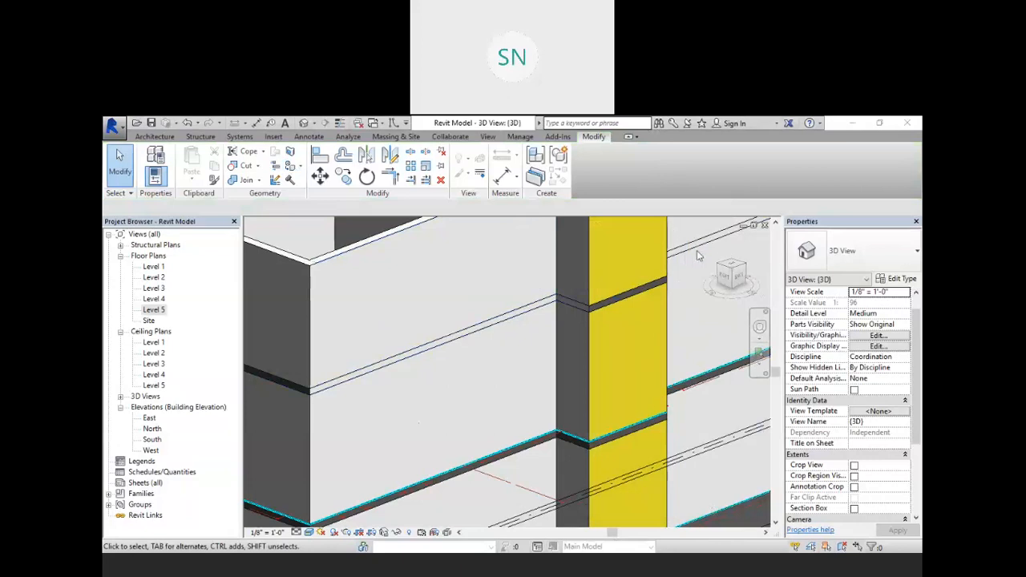
Step: Open the structure layer's material for the 9" parapet wall's type and duplicate the "color" material
scroll(538, 329, down, 4)
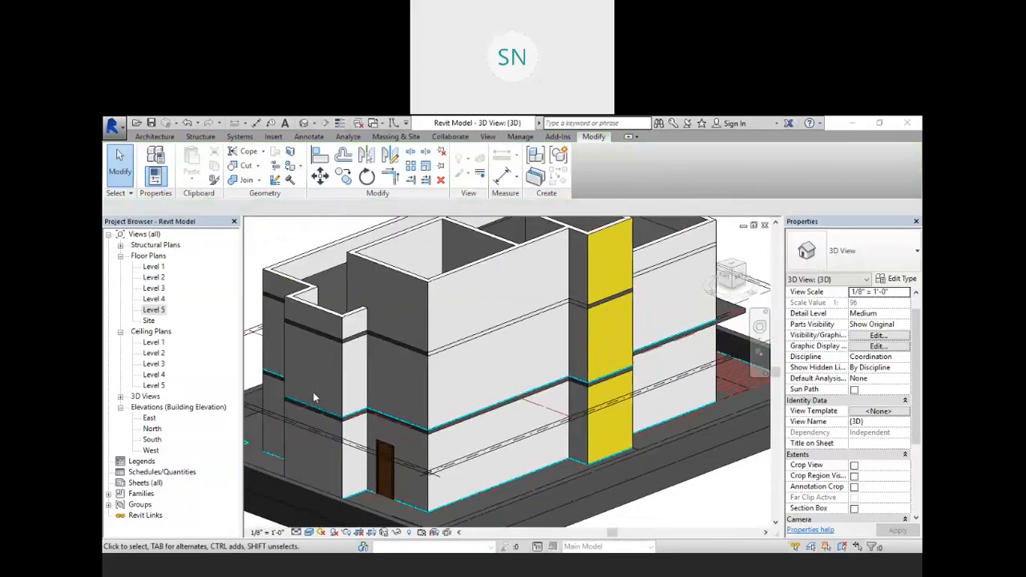
scroll(350, 275, up, 2)
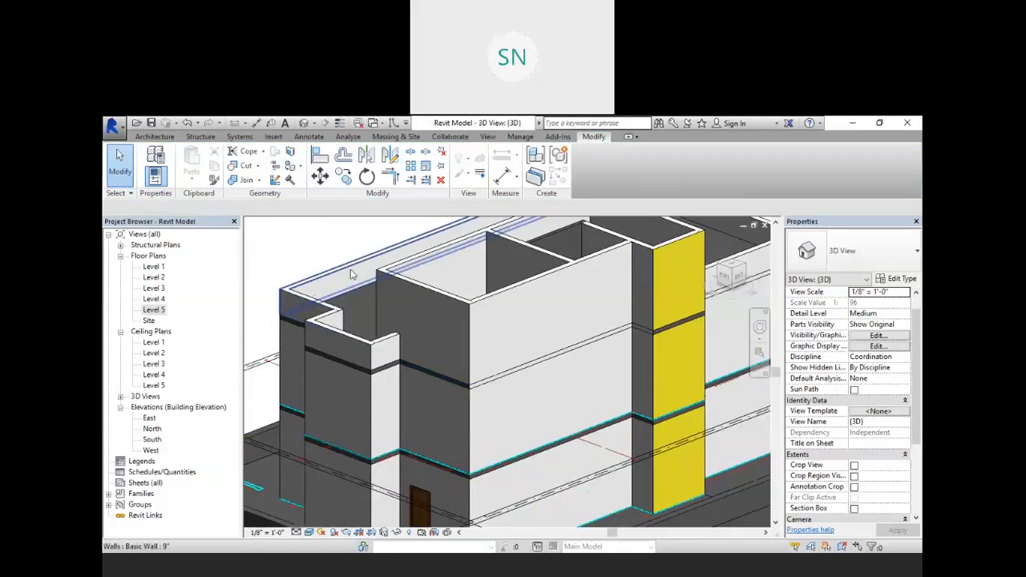
click(319, 285)
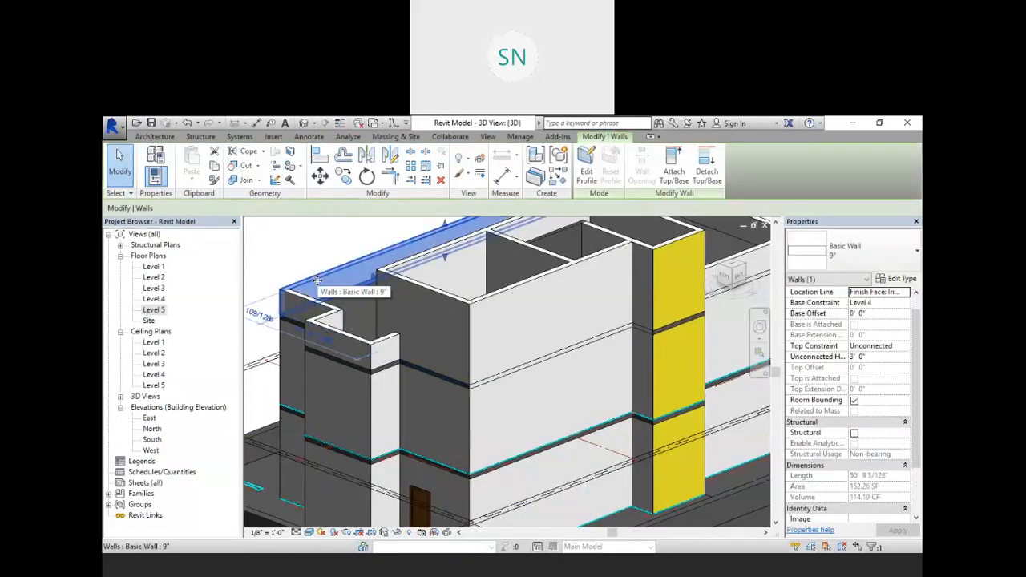
click(899, 280)
click(675, 274)
click(561, 272)
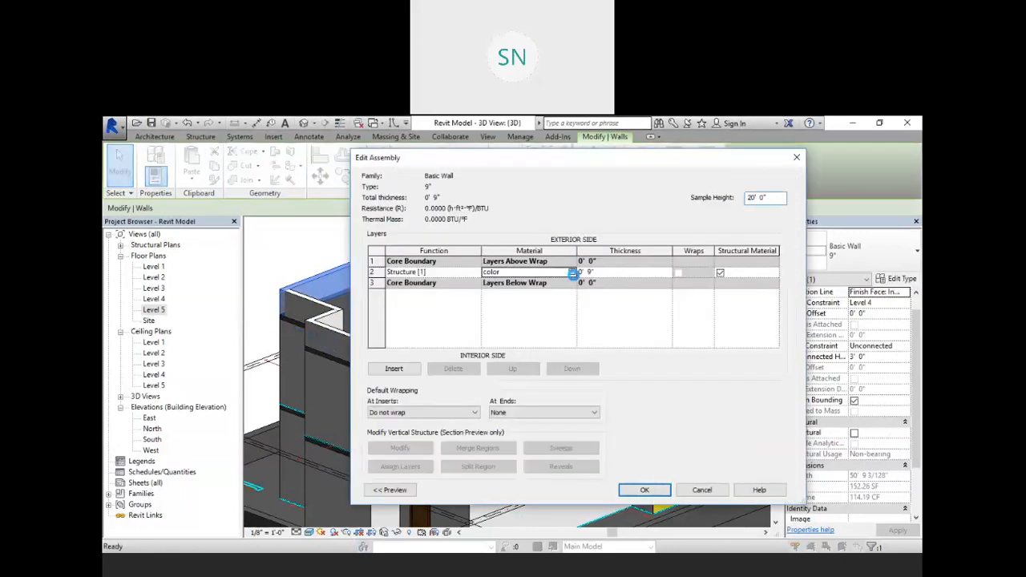
click(571, 272)
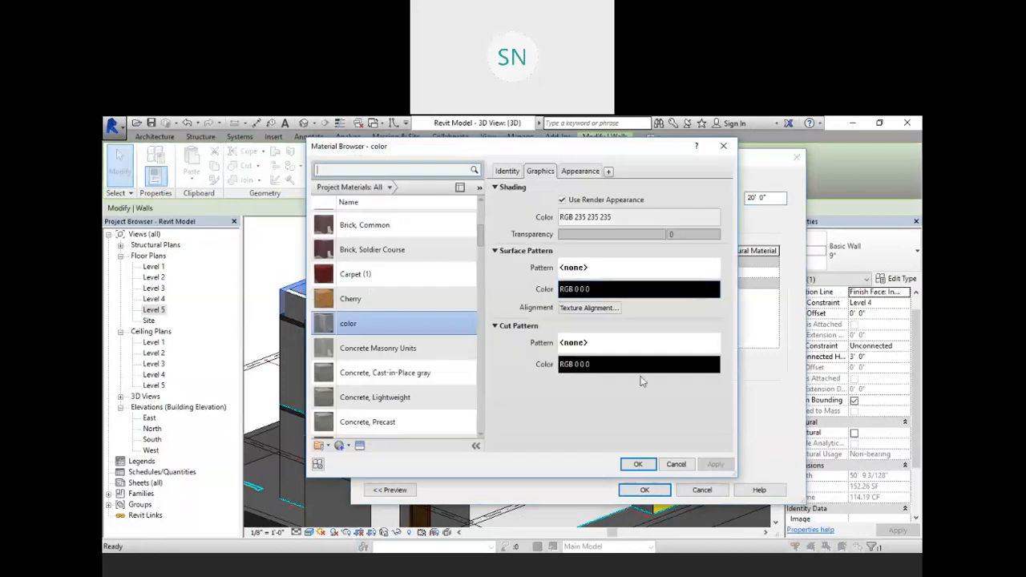
right_click(397, 335)
click(407, 345)
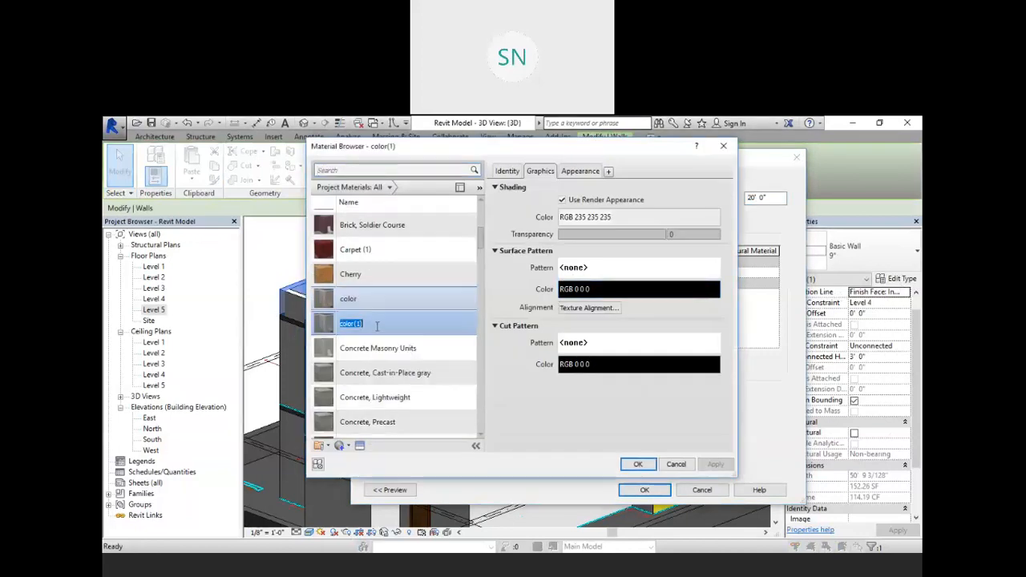
Step: Duplicate the appearance asset of color(1), set its wall paint colour to PANTONE 408 C and apply the material change
click(583, 171)
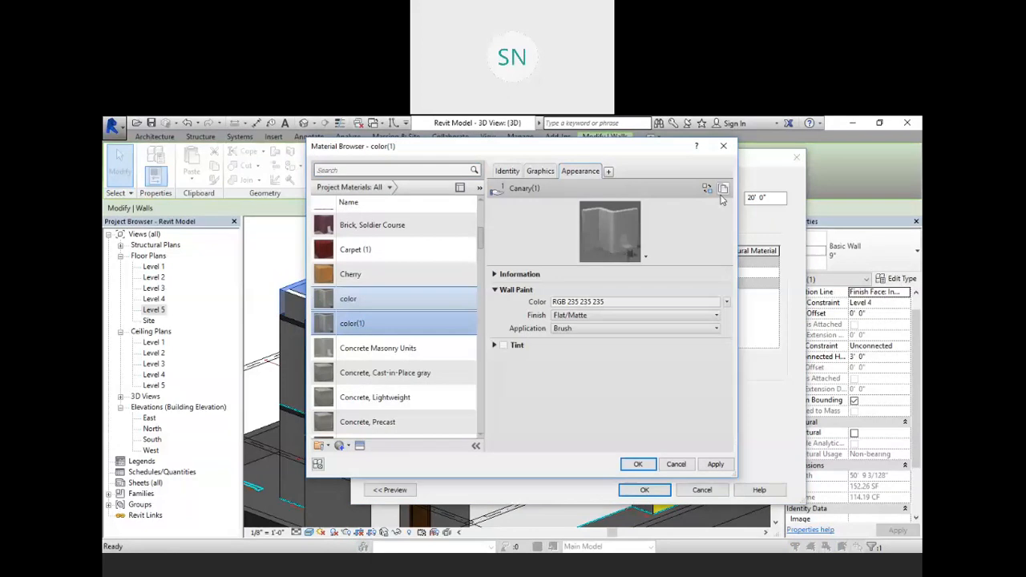
click(721, 191)
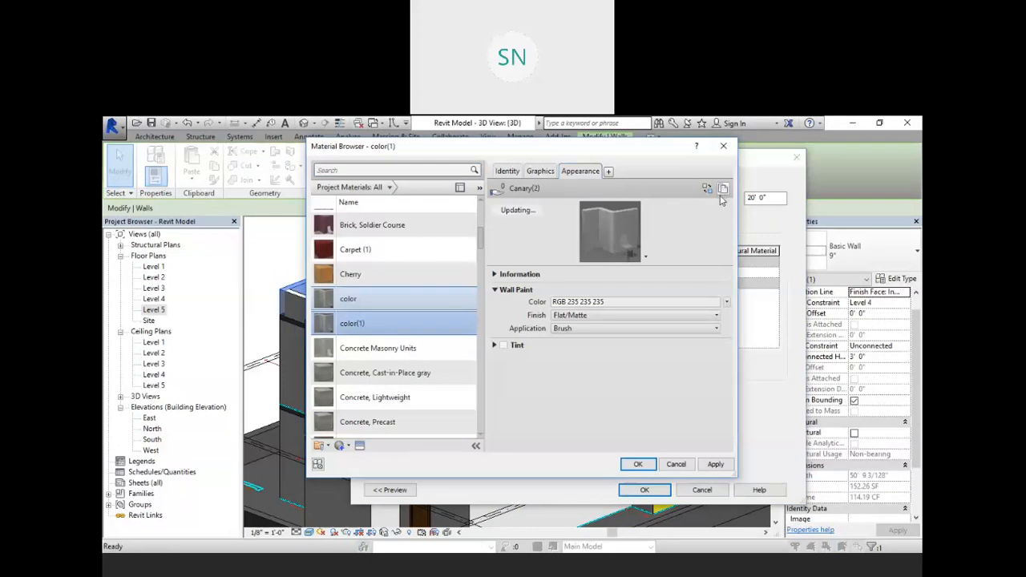
click(678, 308)
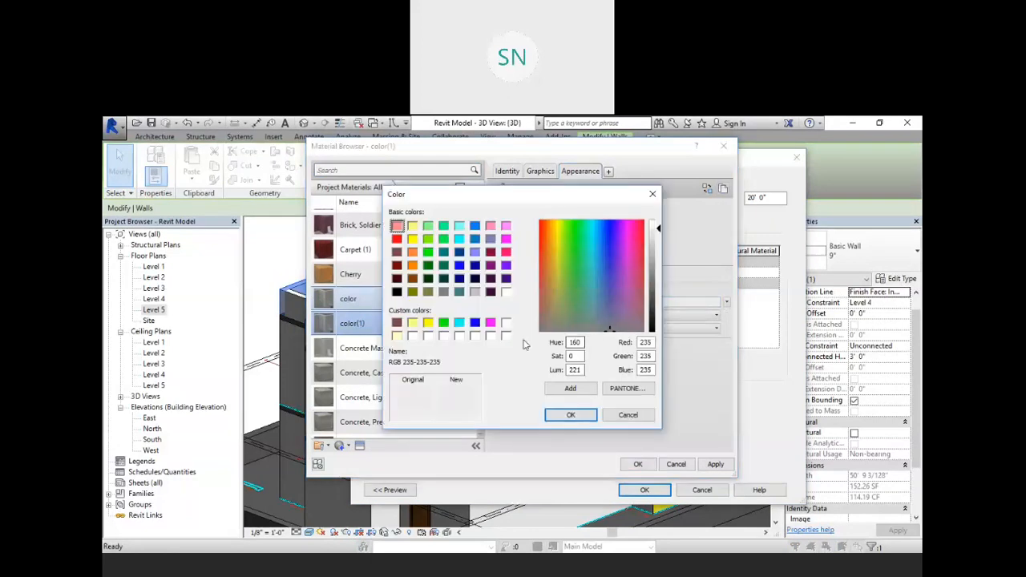
click(627, 388)
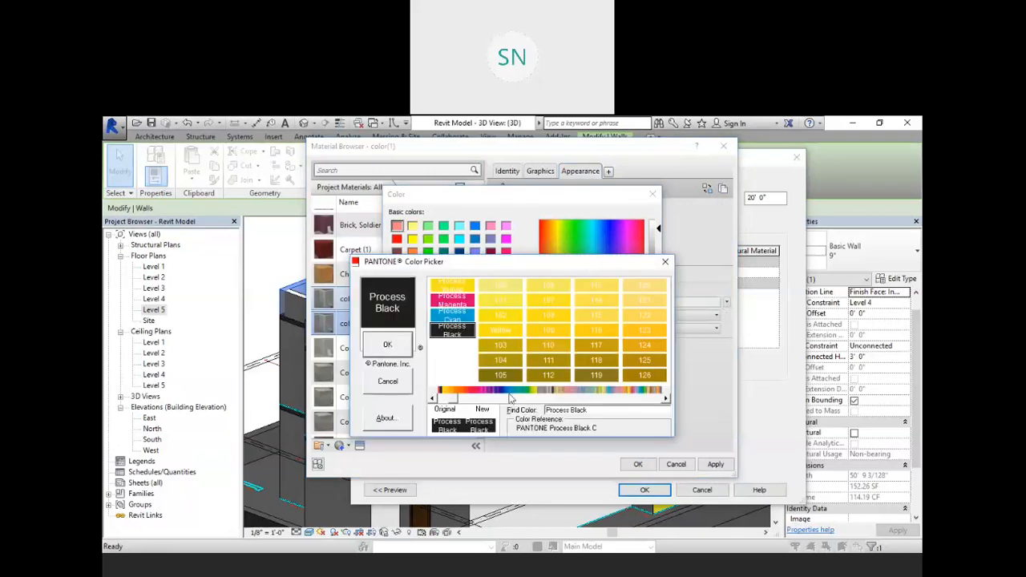
drag(443, 399, 542, 409)
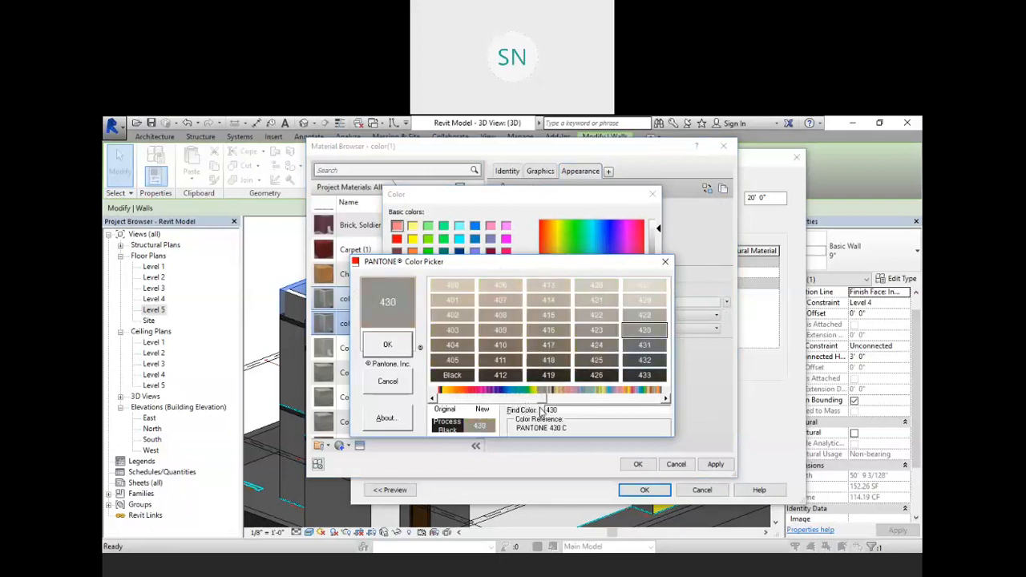
click(500, 315)
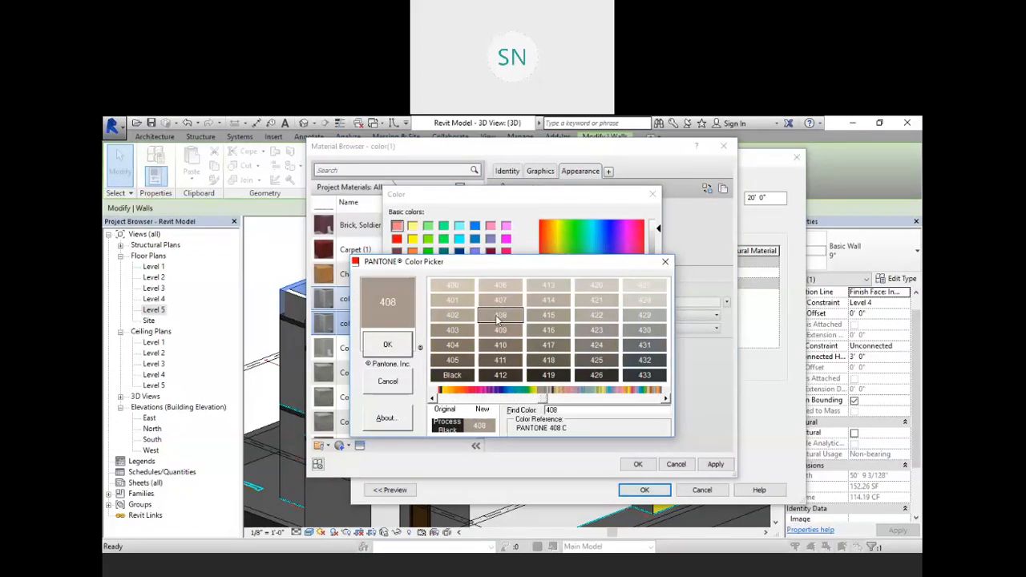
click(384, 345)
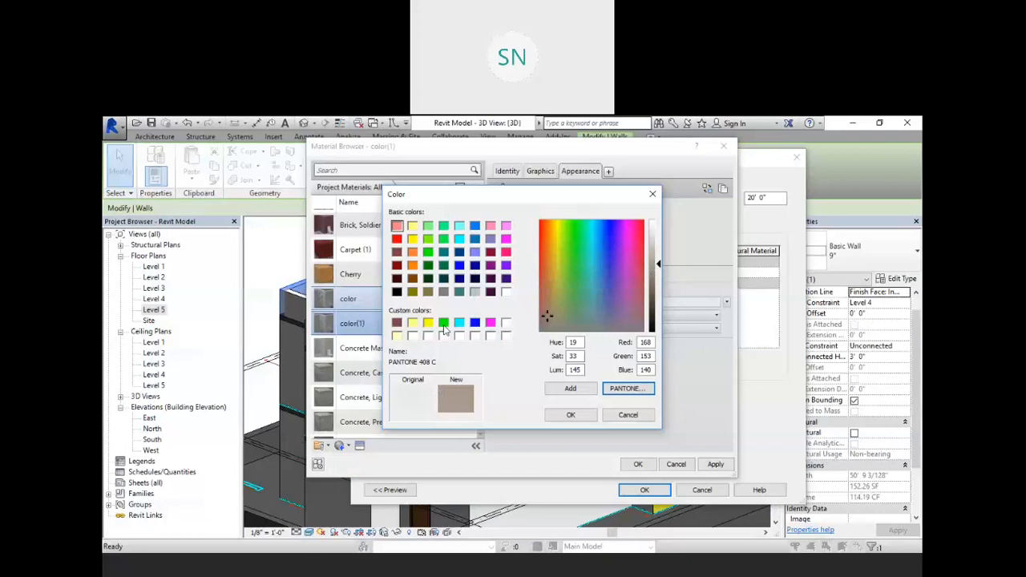
click(571, 414)
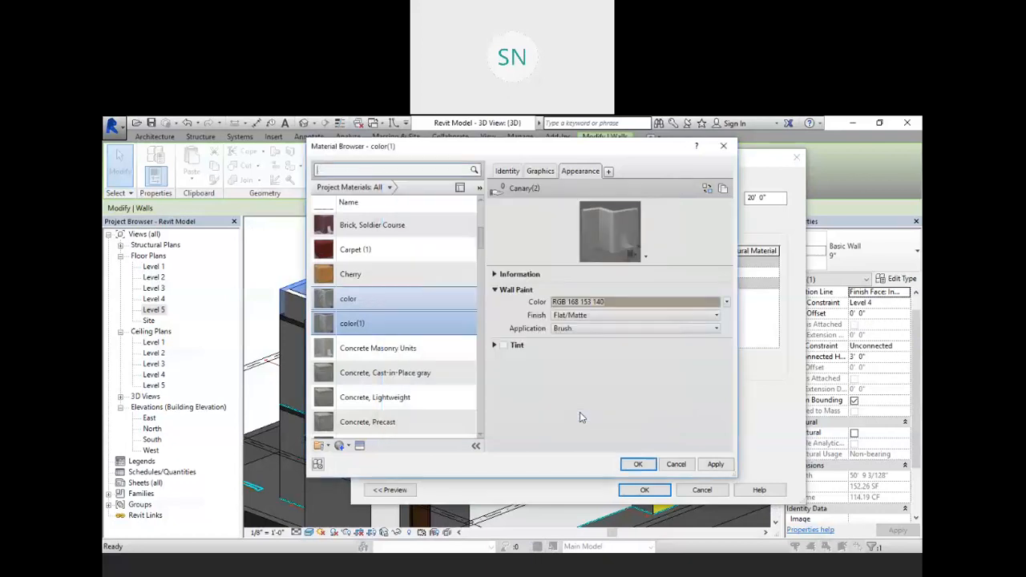
click(541, 170)
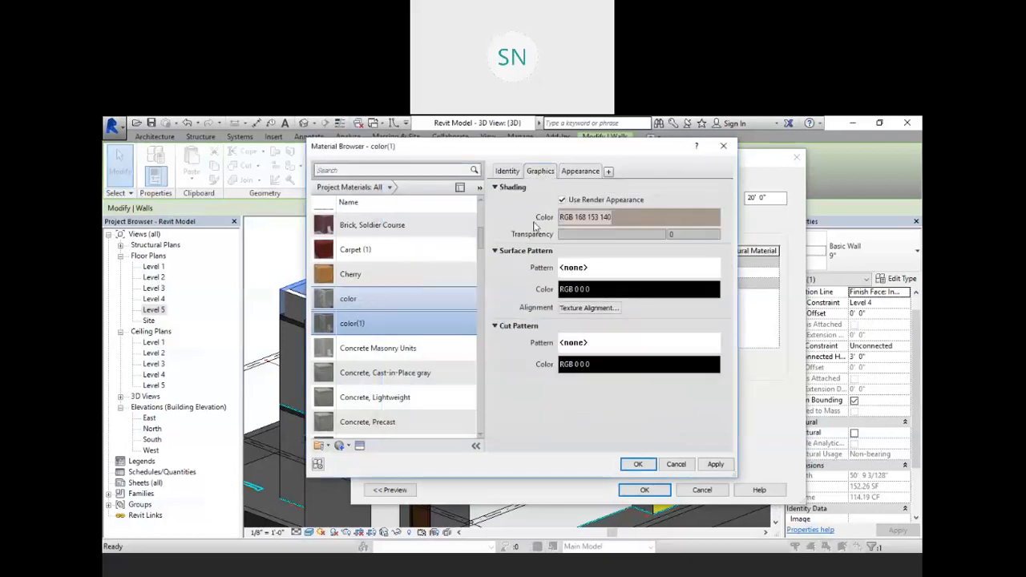
click(711, 465)
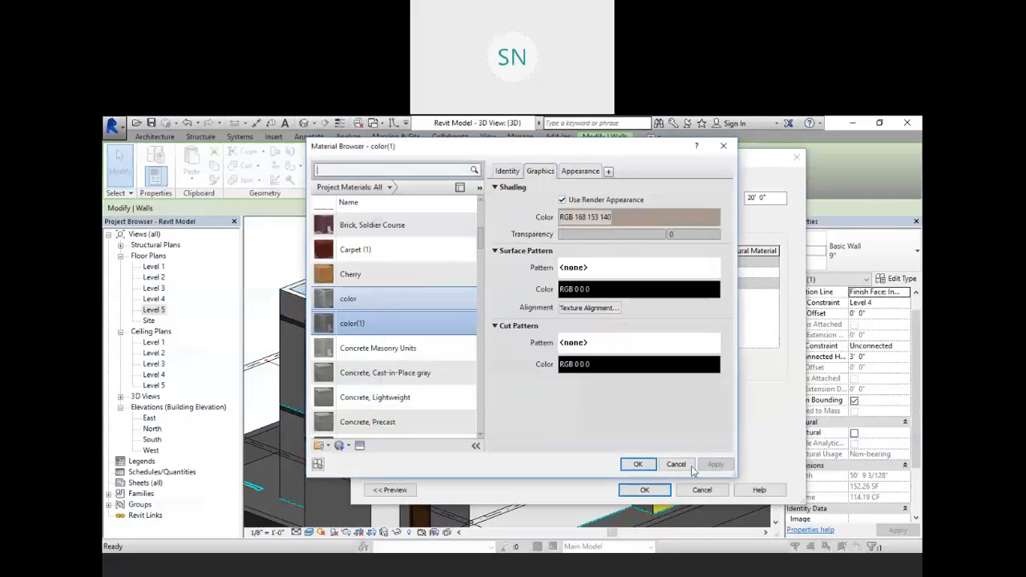
Step: Assign color(1) as the structure material of the 9" wall type, accept the type changes and deselect the wall
click(646, 466)
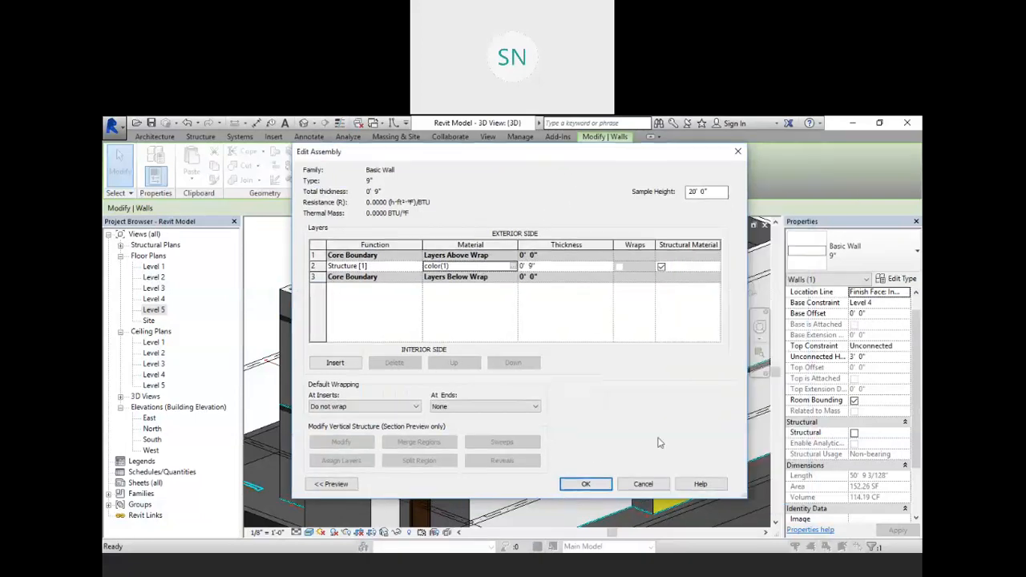
click(588, 485)
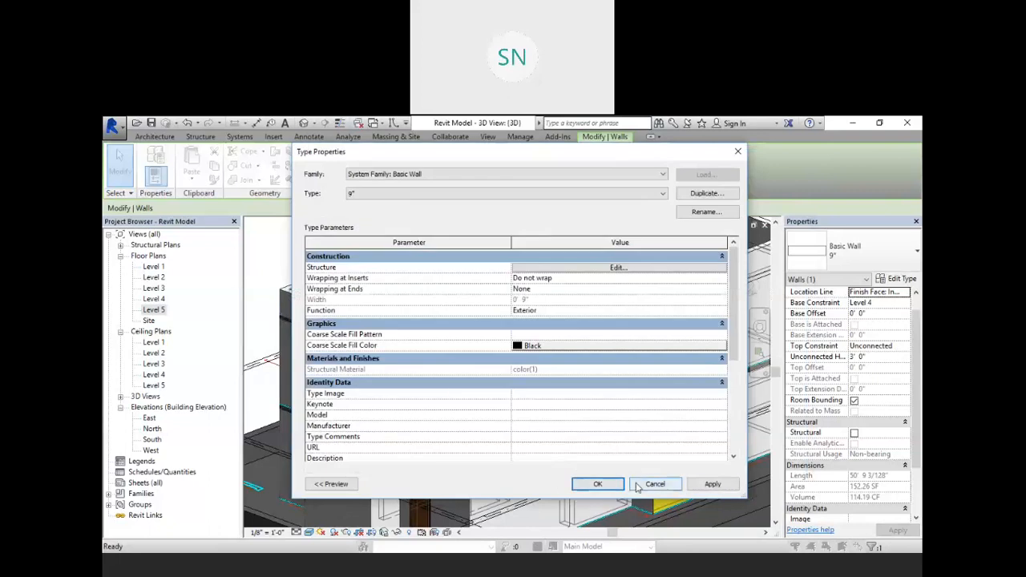
click(711, 484)
click(597, 484)
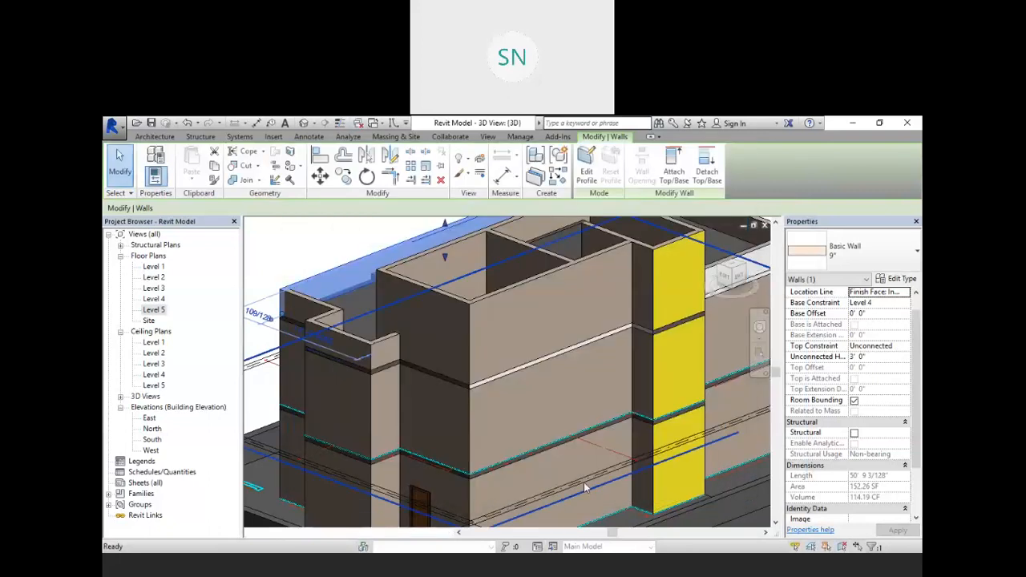
key(Escape)
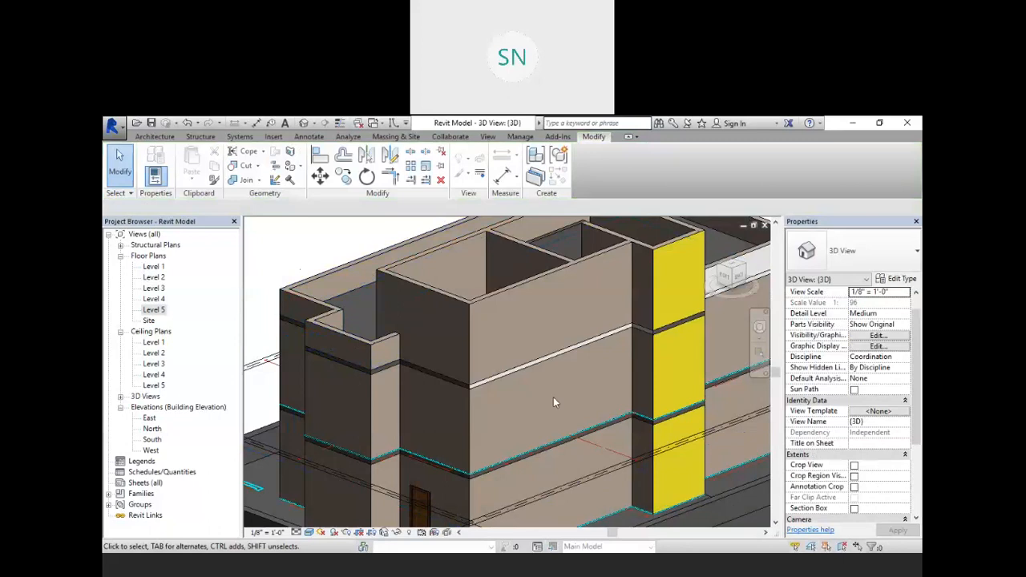
Step: Set the 9" wall type's structure layer material back to "color" and apply the type change
click(896, 278)
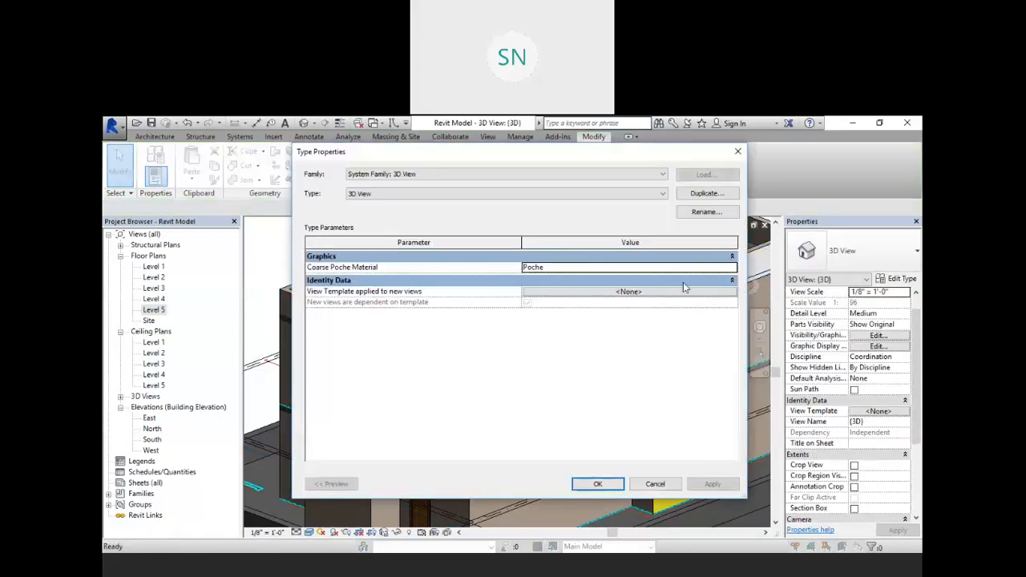
click(737, 152)
click(348, 275)
click(897, 279)
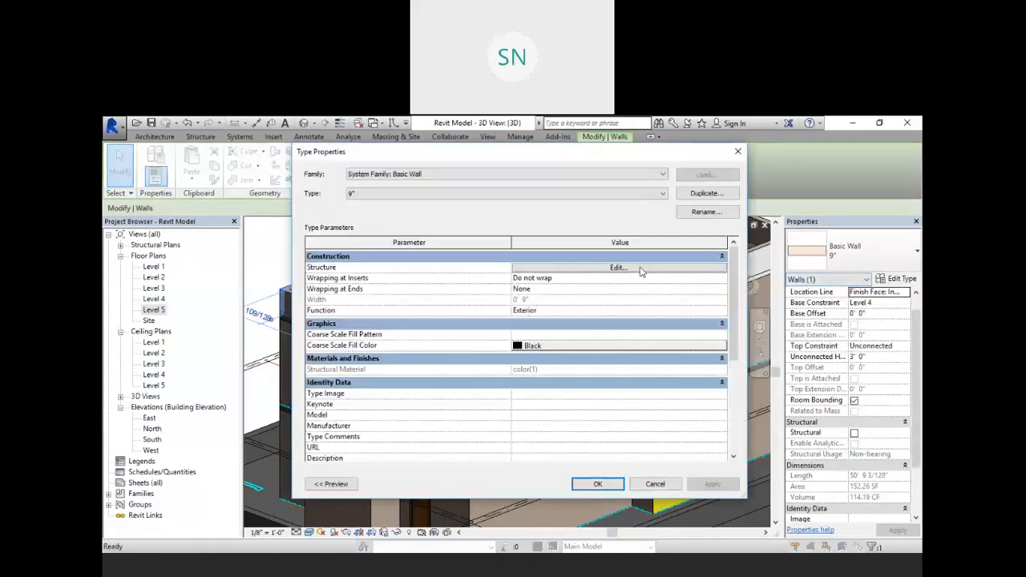
click(636, 268)
click(514, 267)
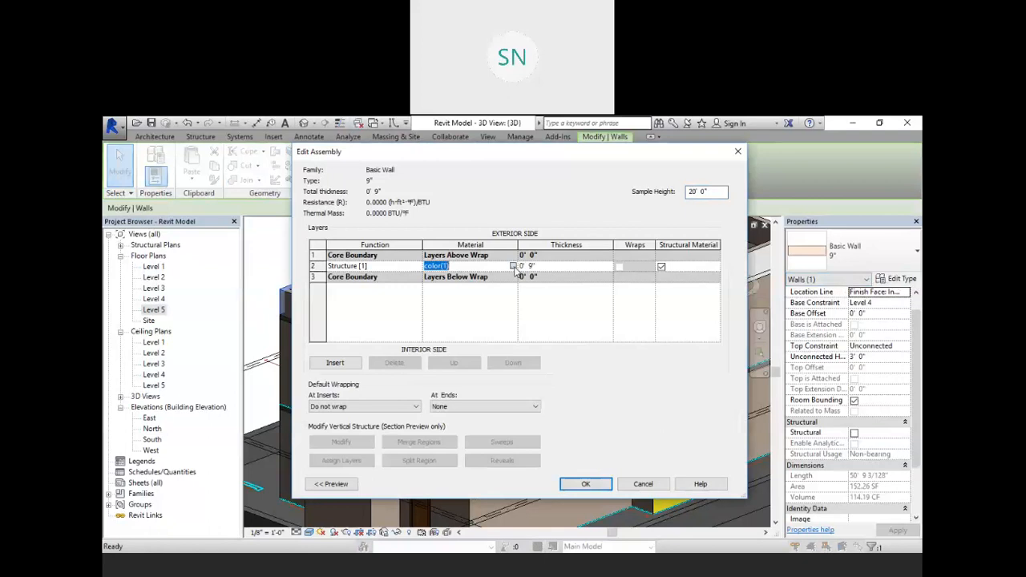
click(512, 267)
click(364, 302)
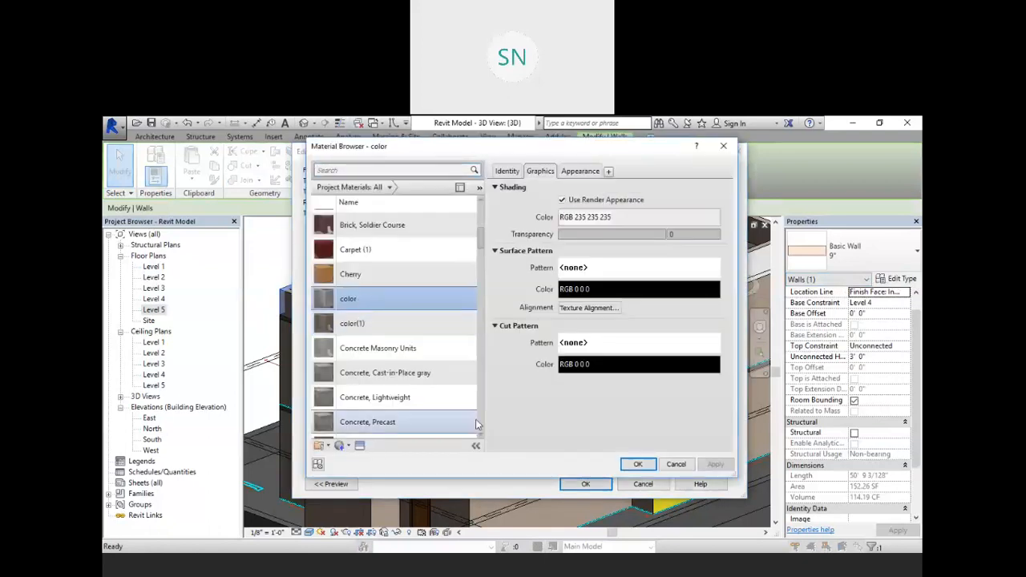
click(638, 464)
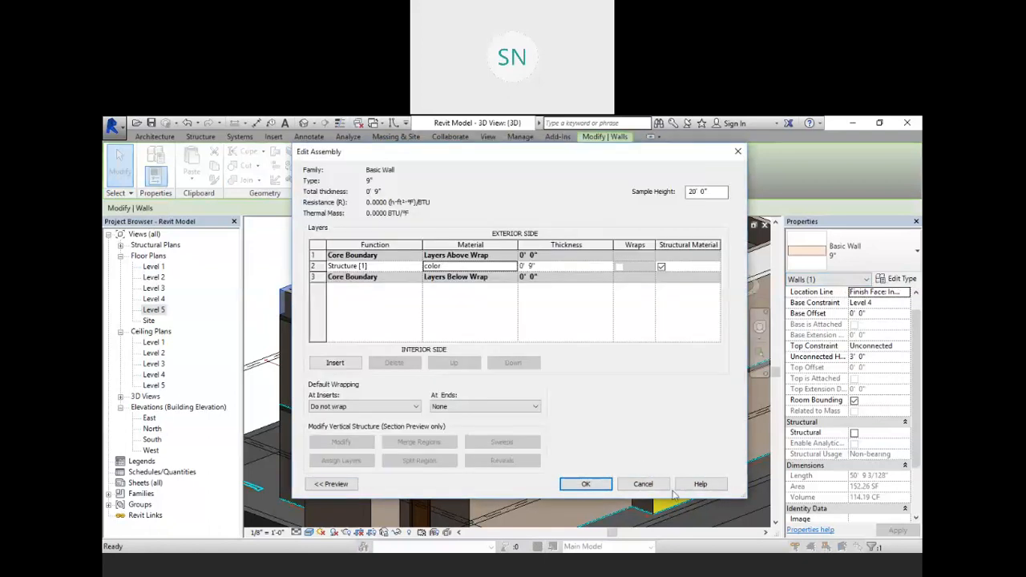
click(585, 484)
click(711, 486)
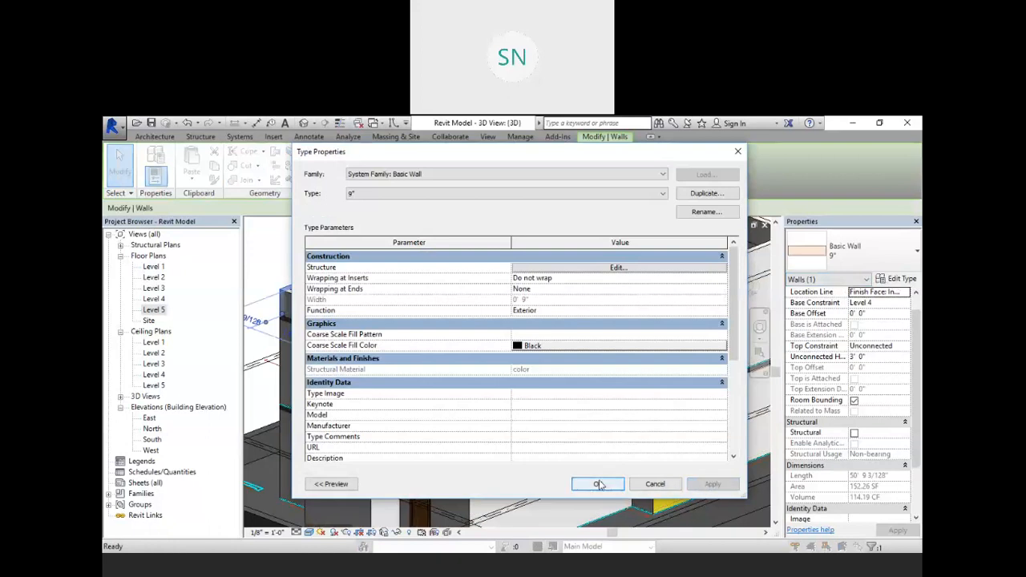
click(597, 484)
click(328, 256)
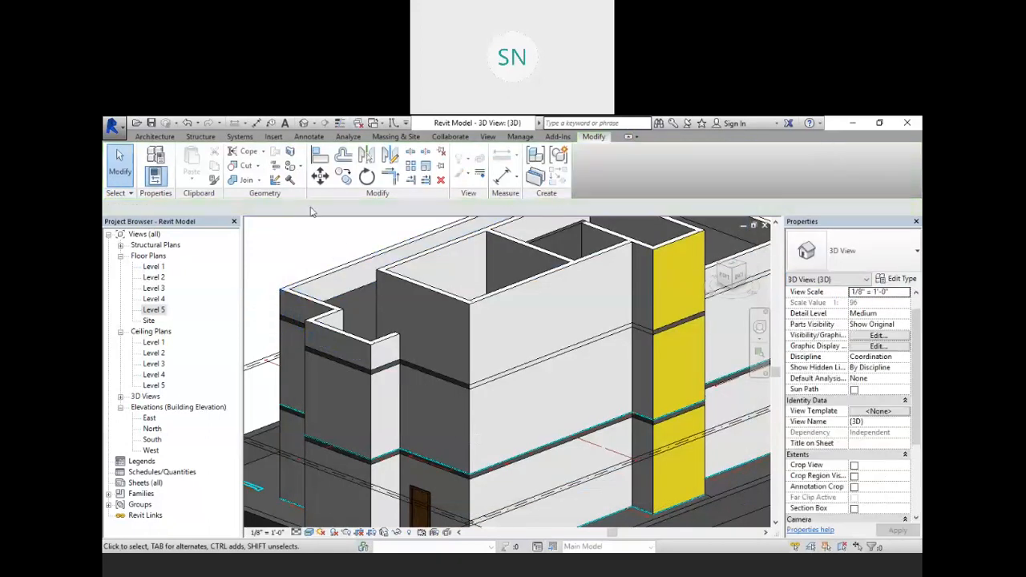
click(291, 166)
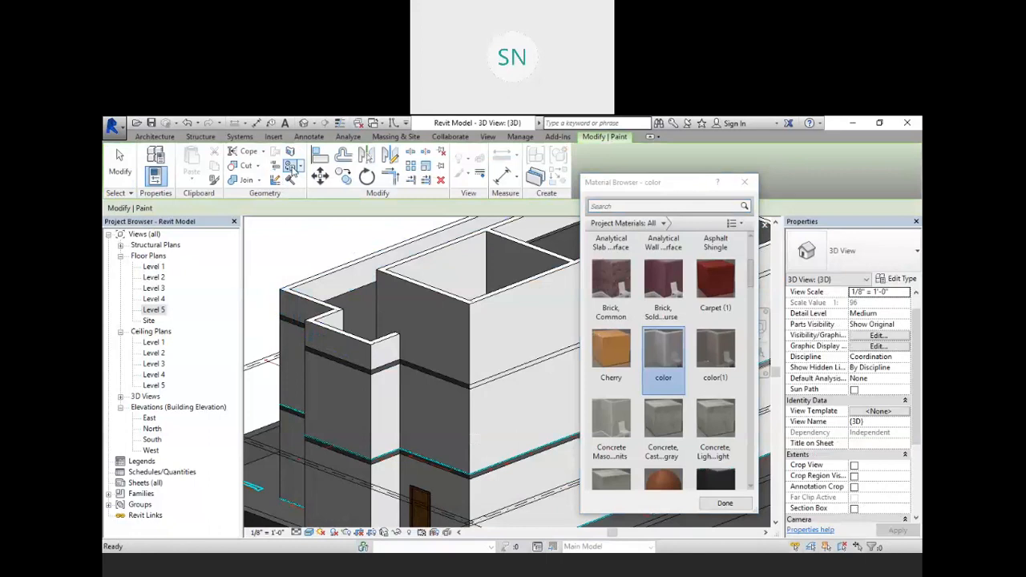
click(713, 344)
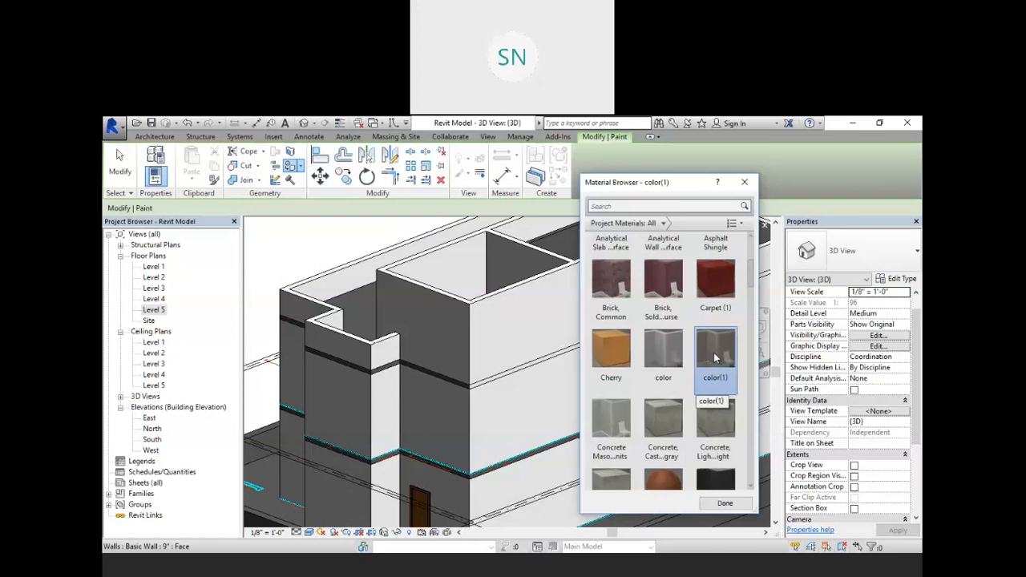
click(744, 182)
Step: Draw a straight 9" wall about 16' 6" long on Level 4 in the open area beside the building
scroll(449, 377, down, 5)
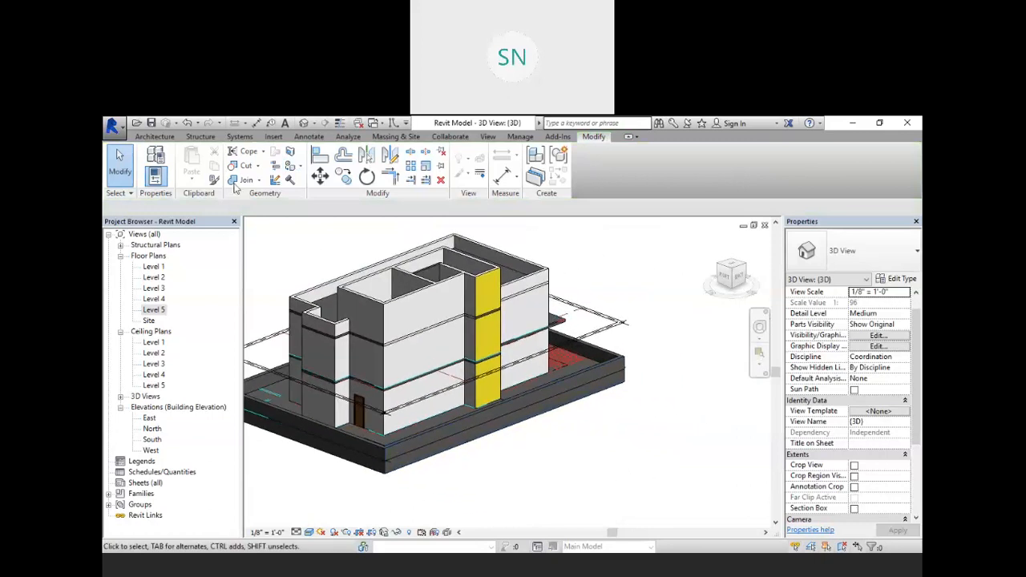
click(156, 137)
click(151, 160)
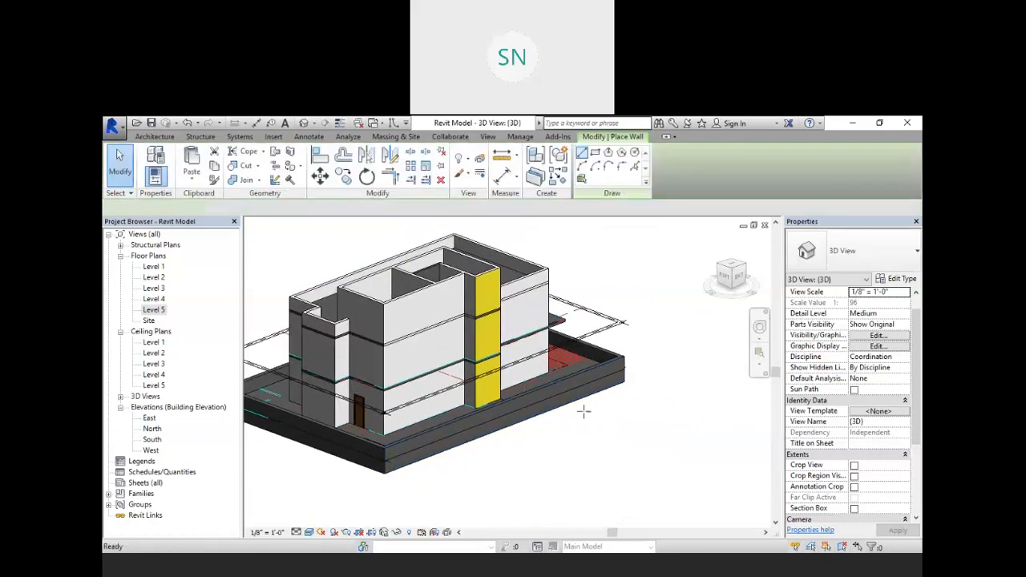
click(609, 431)
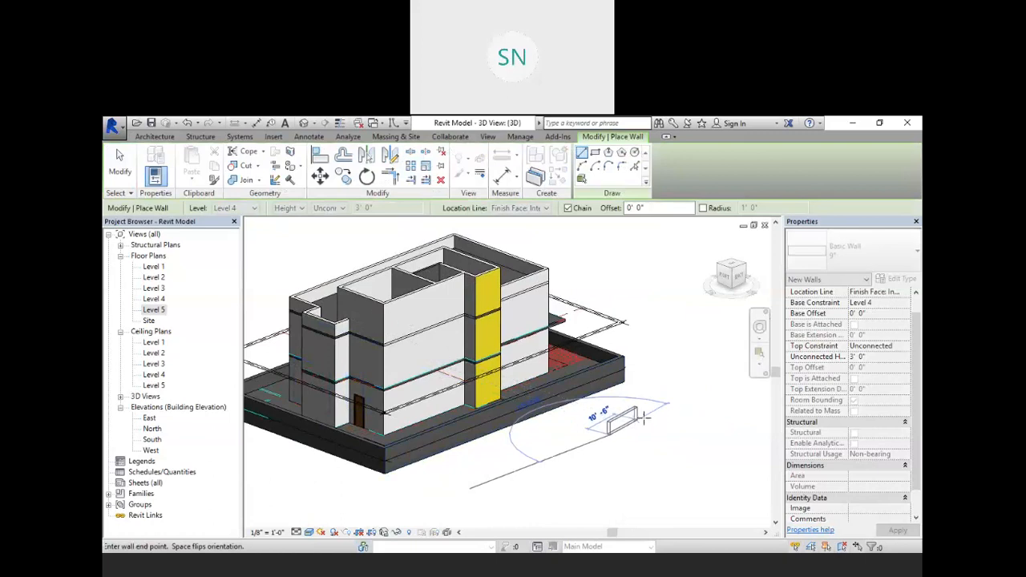
right_click(683, 380)
click(713, 207)
right_click(659, 253)
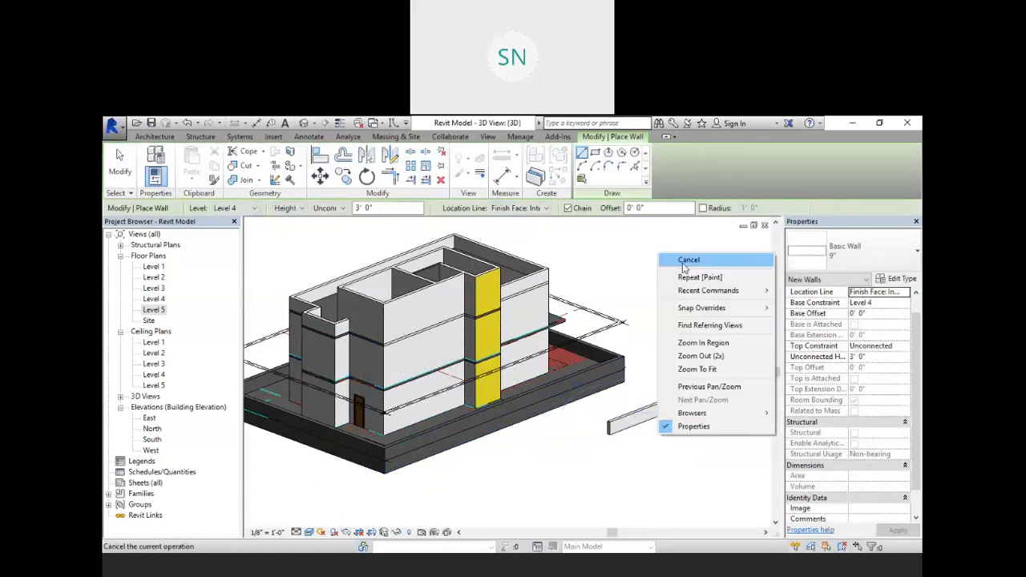
click(687, 265)
Step: Select the newly drawn freestanding wall and duplicate its type as 9" 2
click(654, 409)
click(896, 278)
click(706, 193)
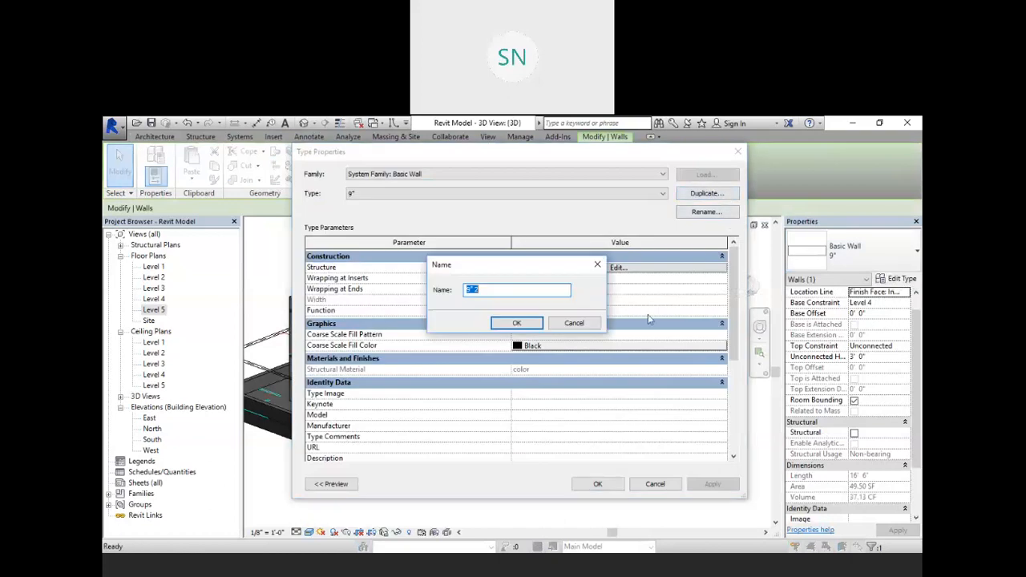
key(Escape)
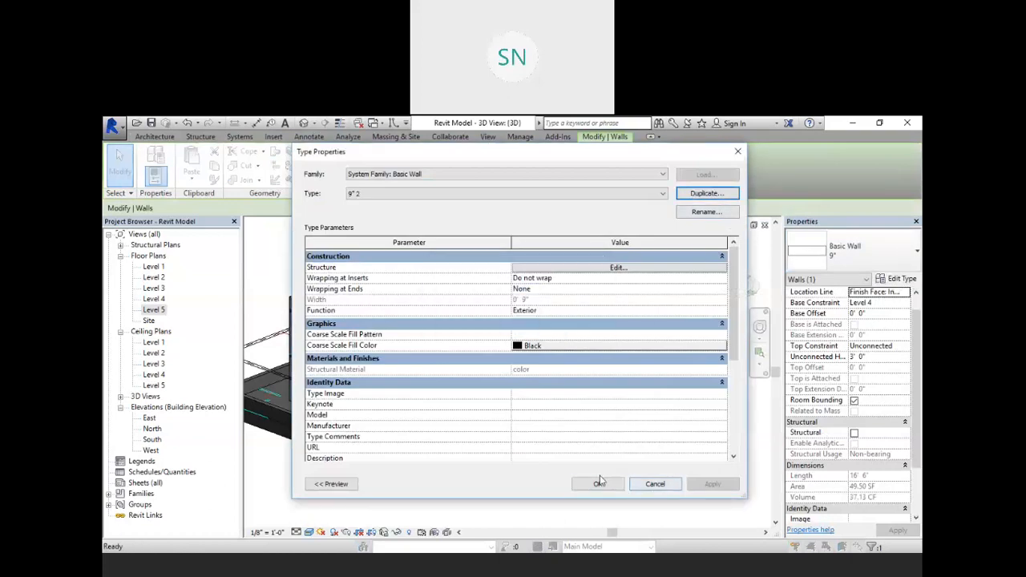
Step: Discard the duplicated wall type and delete the freestanding wall beside the building
click(651, 488)
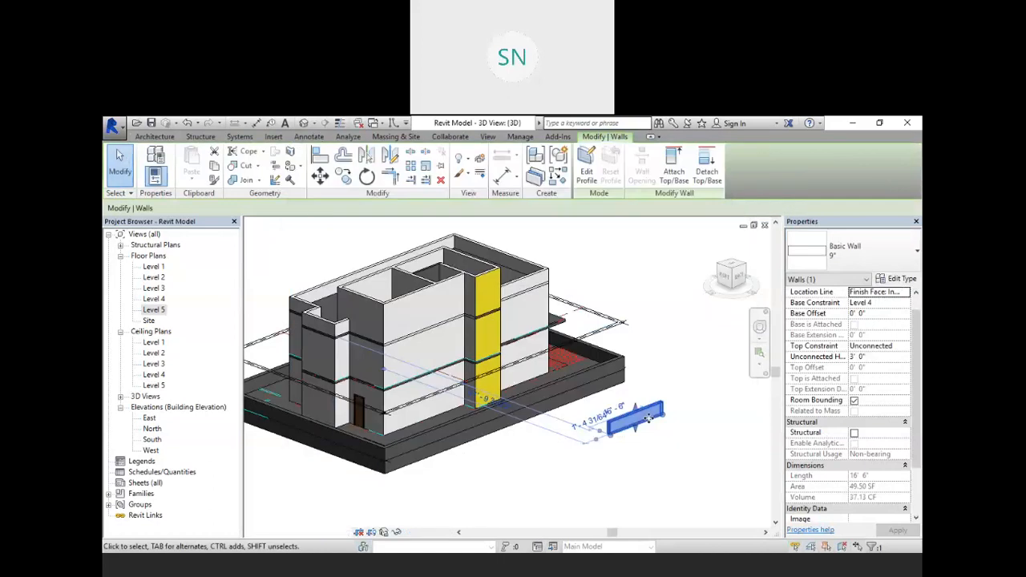
scroll(652, 425, up, 3)
click(678, 465)
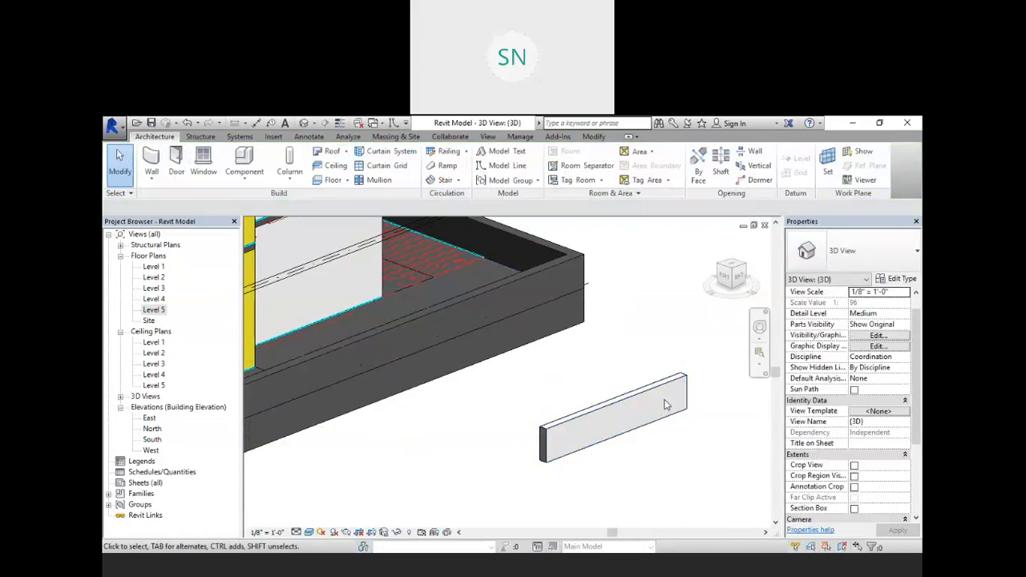
scroll(674, 403, down, 4)
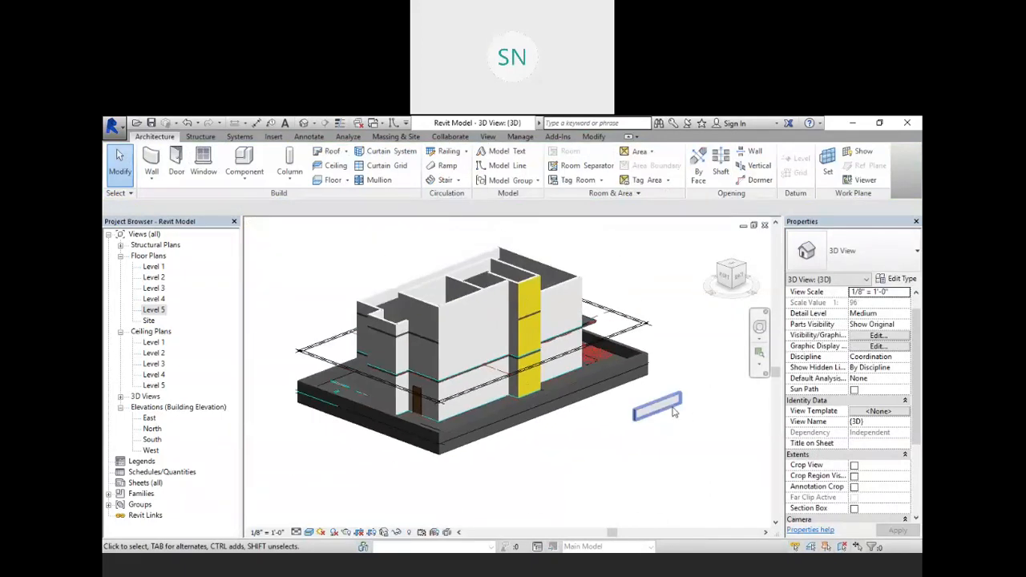
scroll(503, 341, up, 1)
scroll(503, 341, up, 2)
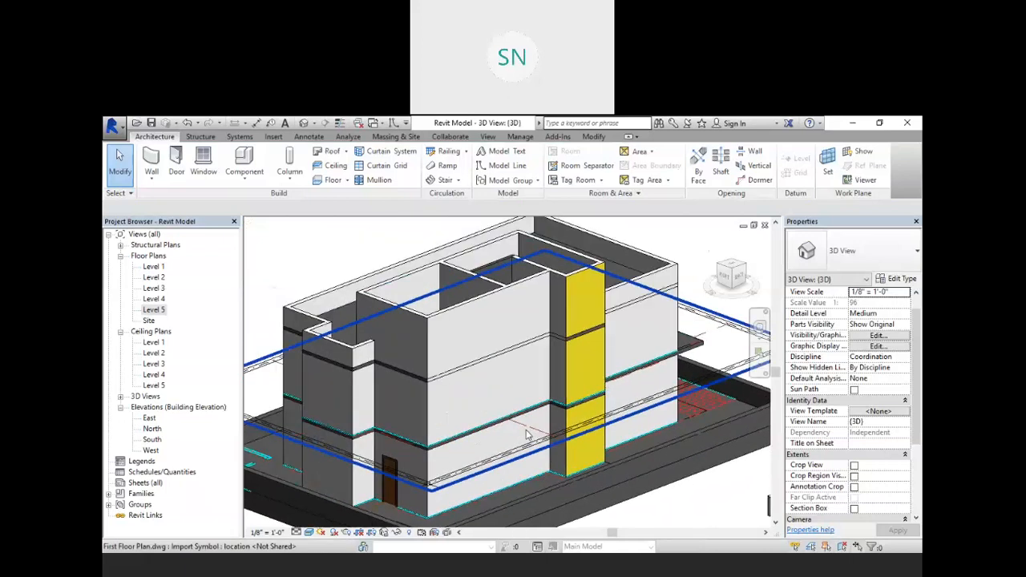
middle_drag(478, 493, 510, 414)
scroll(600, 412, down, 1)
middle_drag(705, 481, 654, 473)
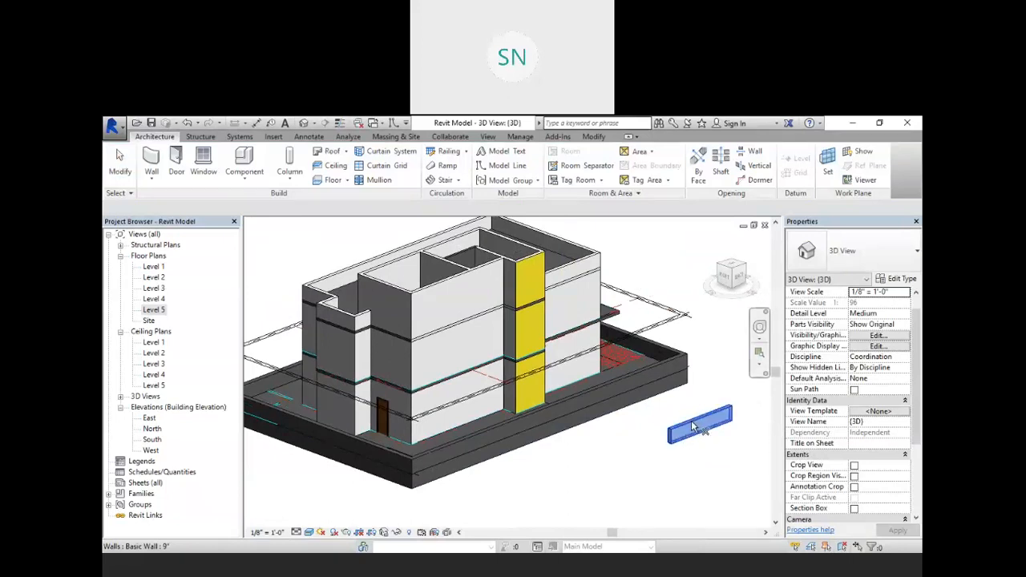
scroll(633, 440, down, 3)
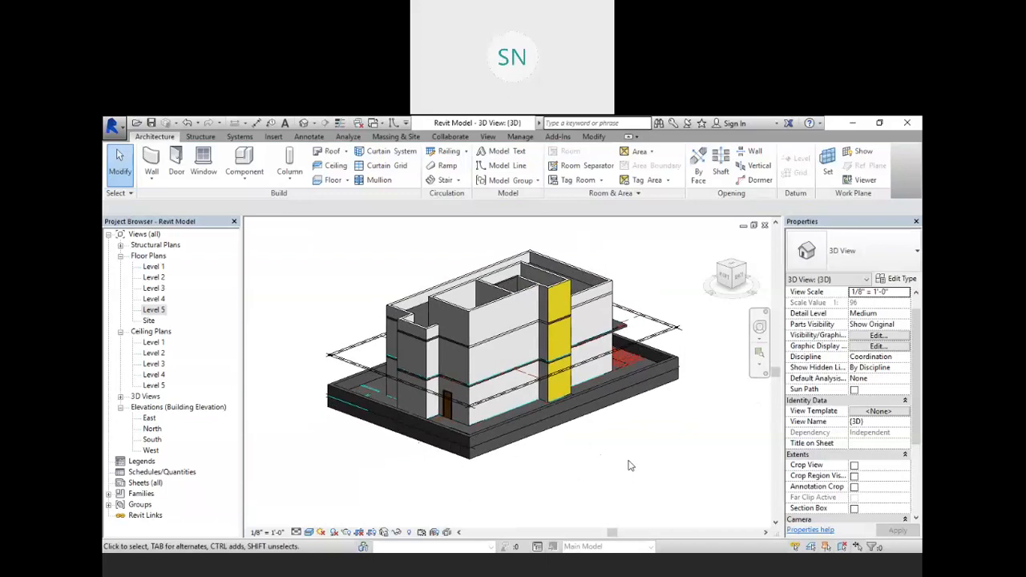
Step: Open the South elevation and examine the level heights from Level 1 up to Level 5
double_click(157, 441)
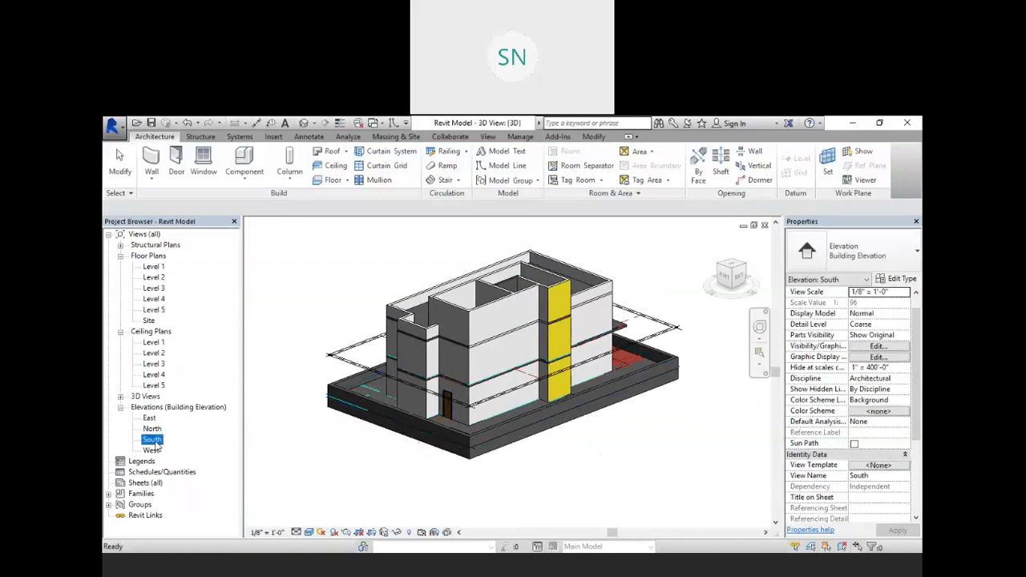
scroll(678, 401, up, 6)
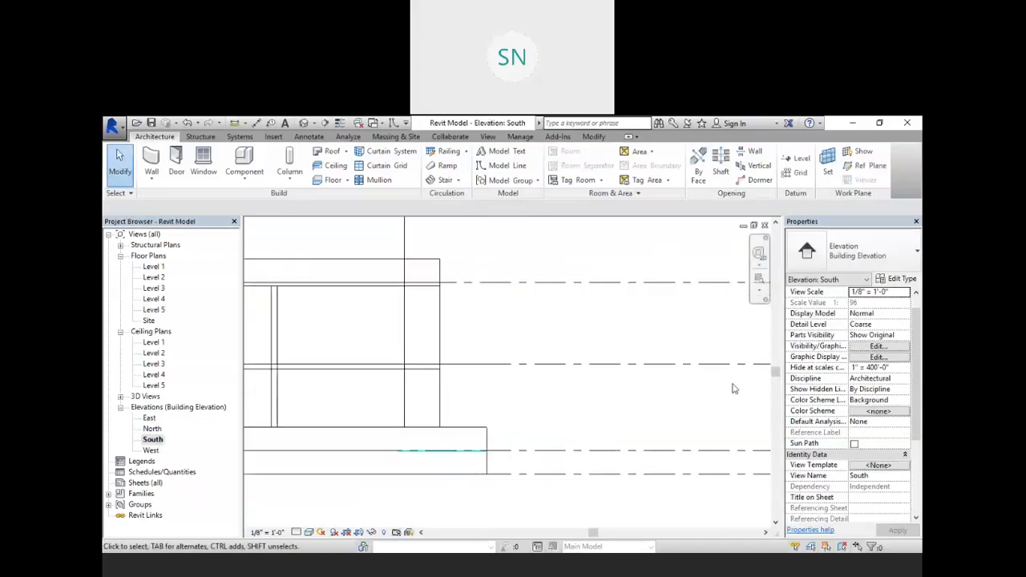
middle_drag(479, 420, 499, 370)
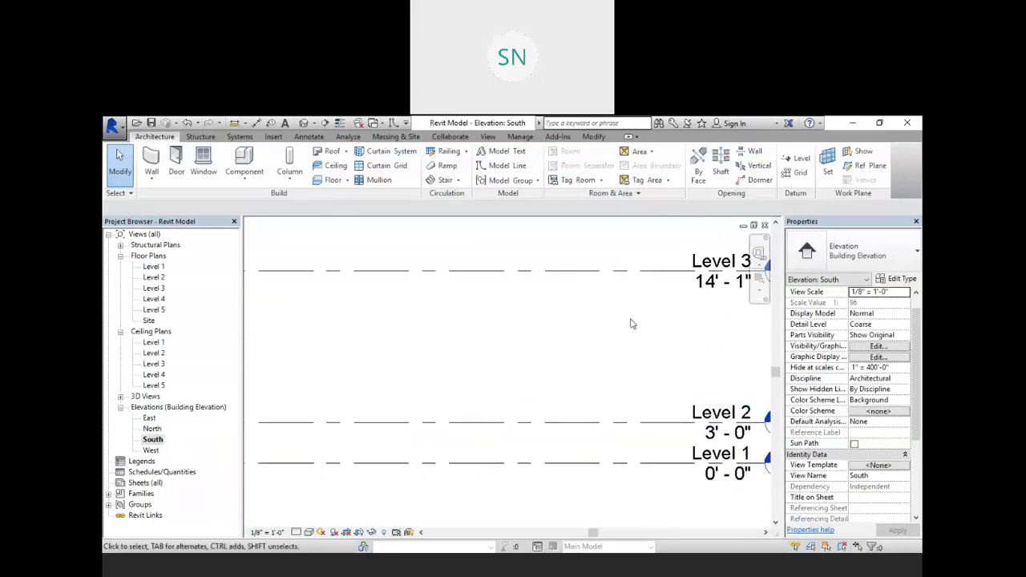
middle_drag(634, 334, 609, 376)
middle_drag(538, 369, 540, 365)
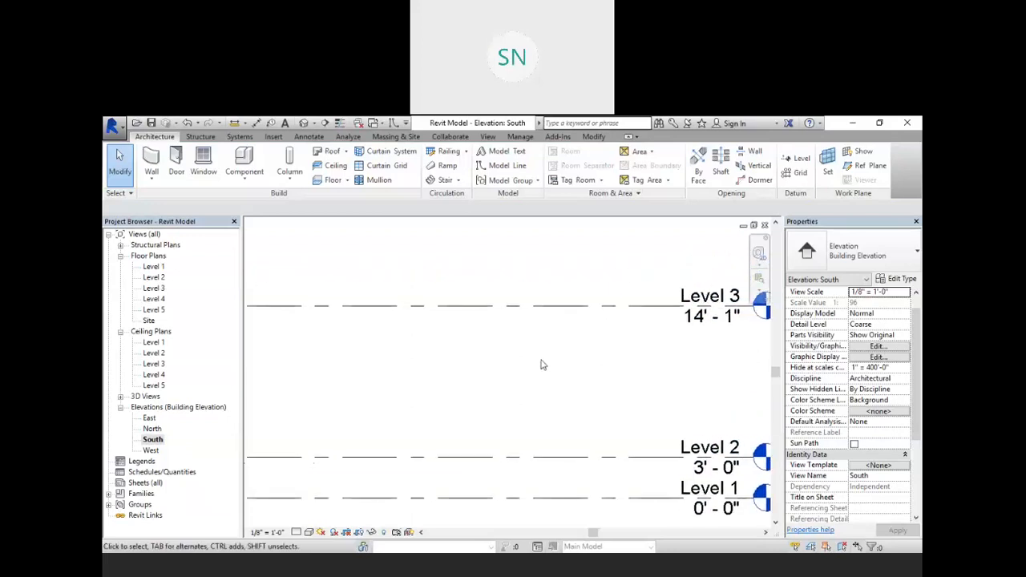
middle_drag(526, 364, 570, 364)
scroll(567, 370, down, 1)
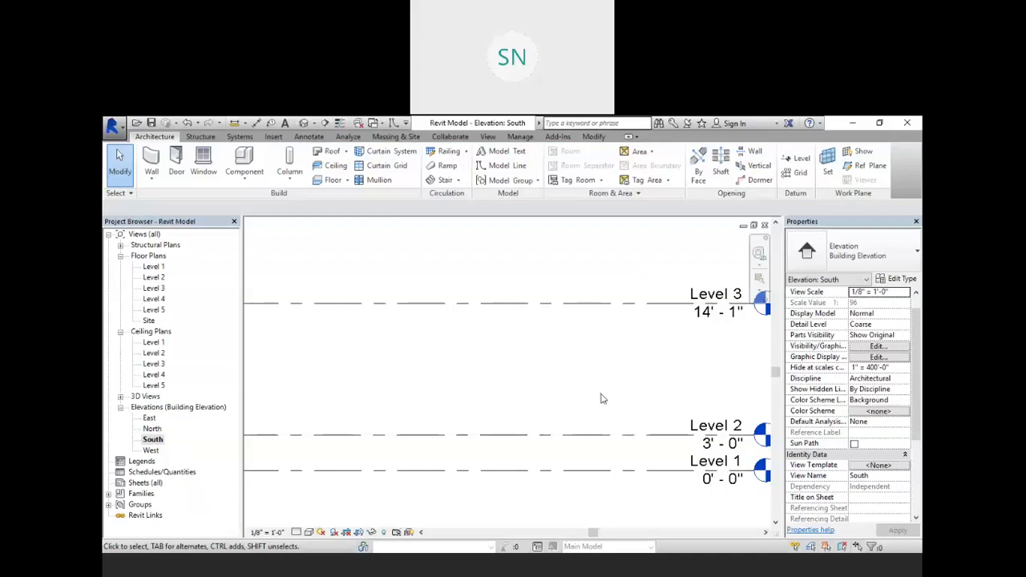
scroll(609, 379, down, 1)
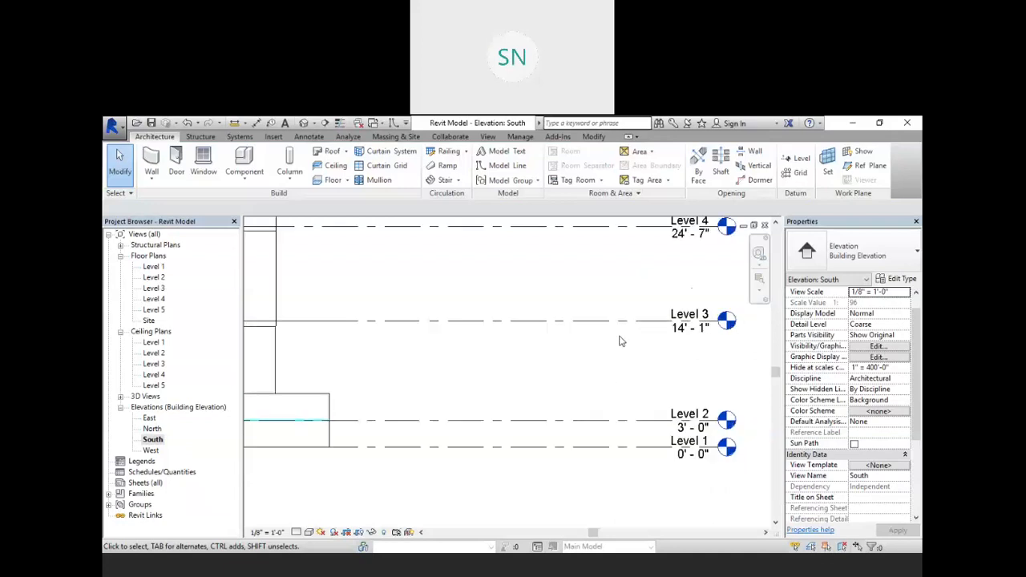
scroll(618, 344, up, 1)
scroll(532, 366, down, 1)
scroll(476, 360, up, 1)
scroll(487, 381, down, 3)
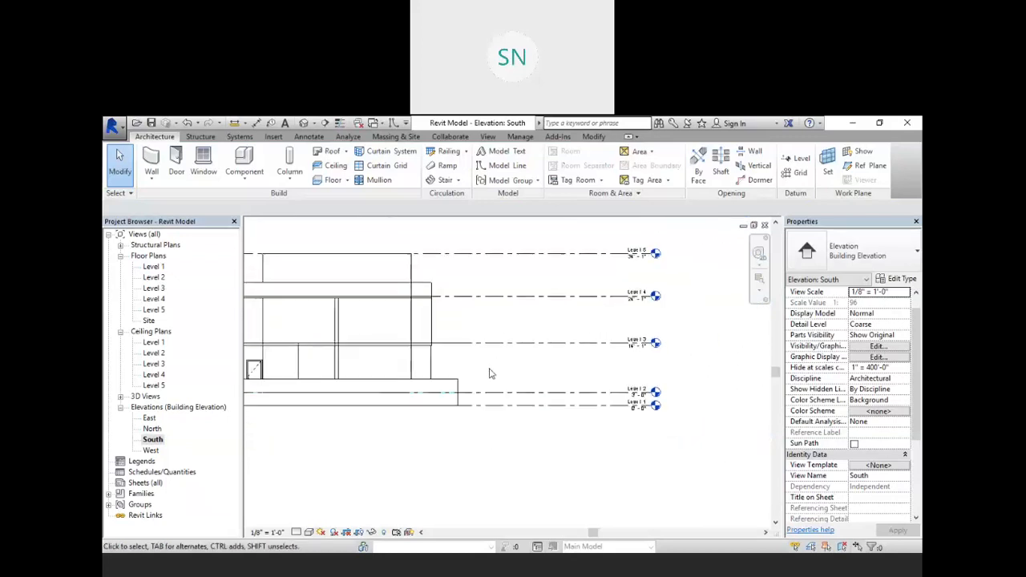
scroll(523, 363, down, 1)
middle_drag(508, 369, 552, 373)
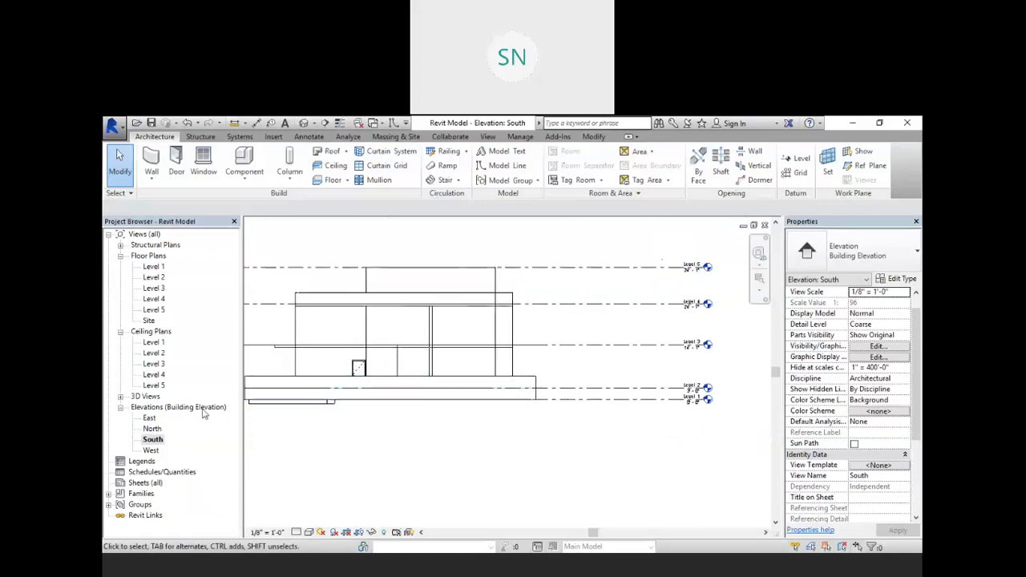
Step: Open the Level 2 floor plan and start a new Stair by Component
double_click(154, 277)
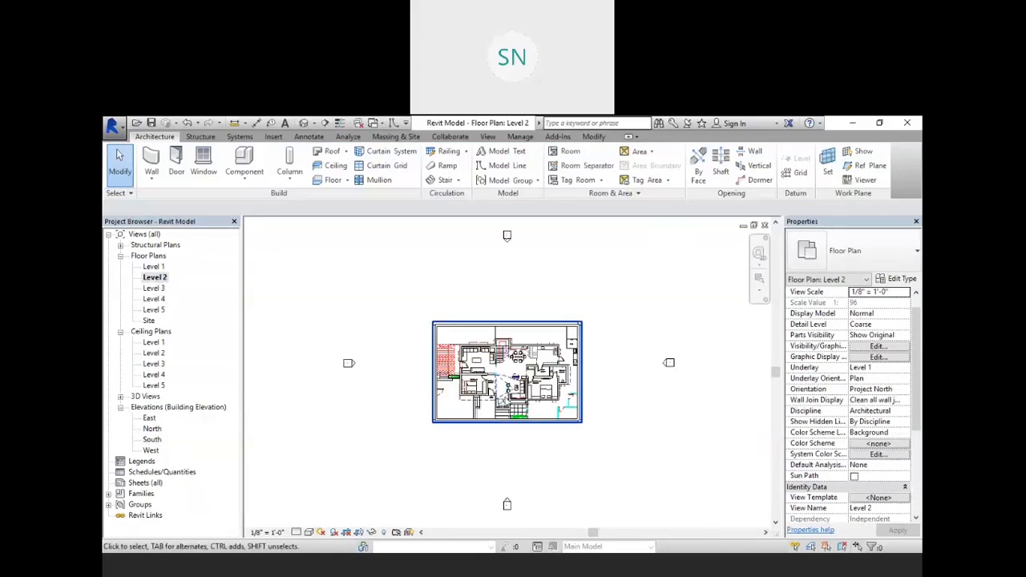
scroll(526, 373, up, 3)
middle_drag(554, 361, 449, 358)
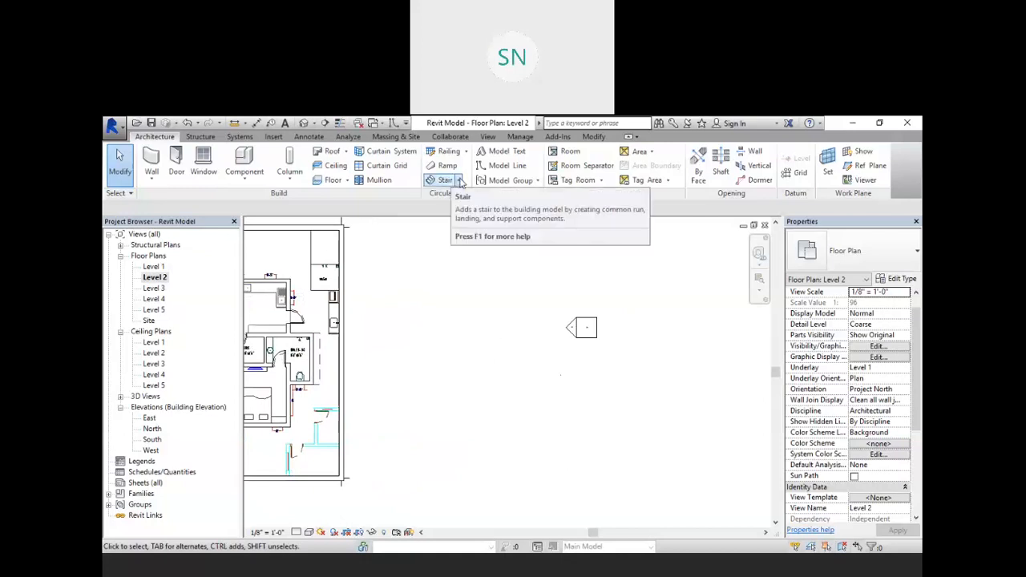
click(459, 180)
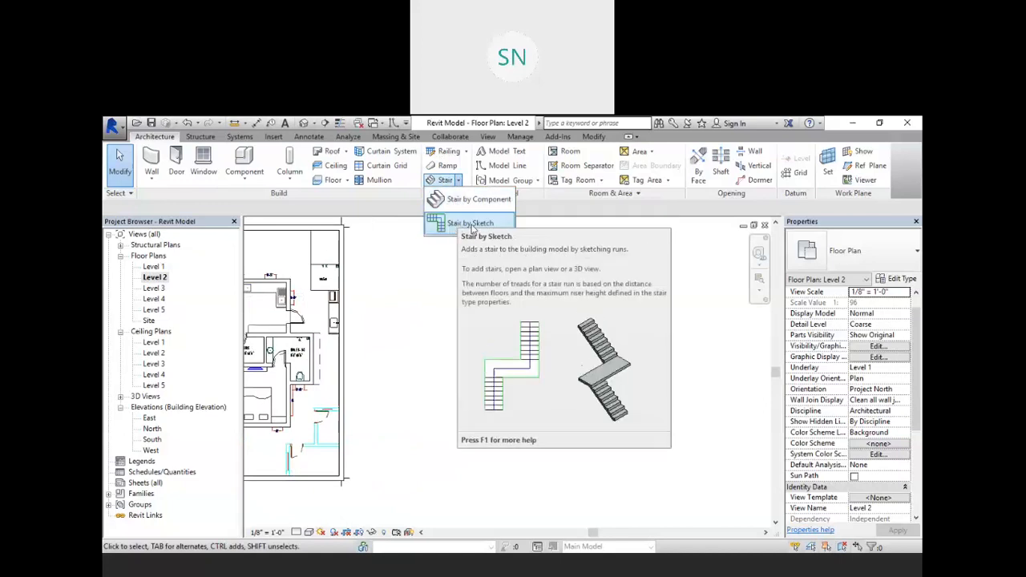
click(481, 202)
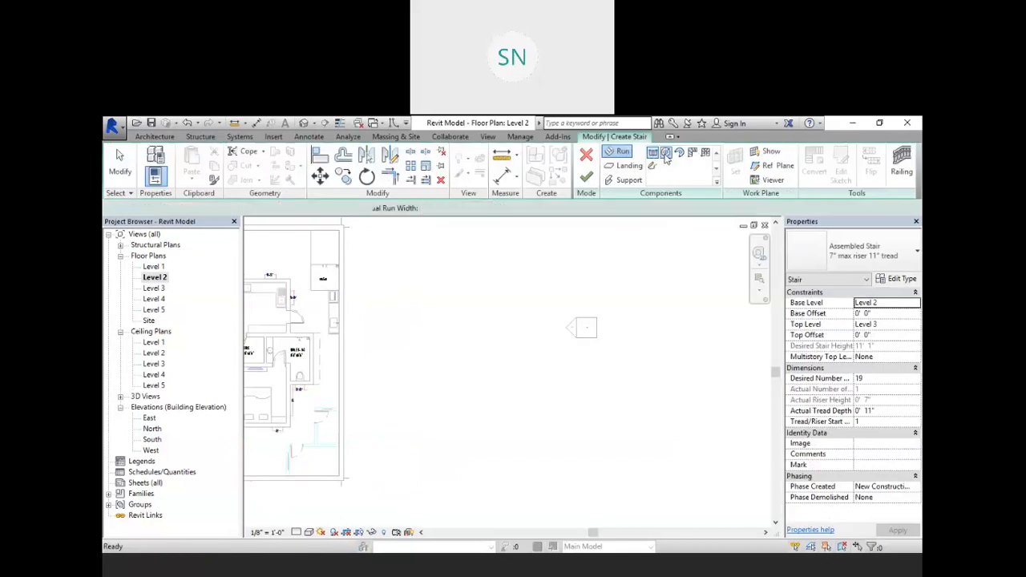
Step: Choose the L-Shape Winder run for the new stair and open the stair's type properties
click(679, 153)
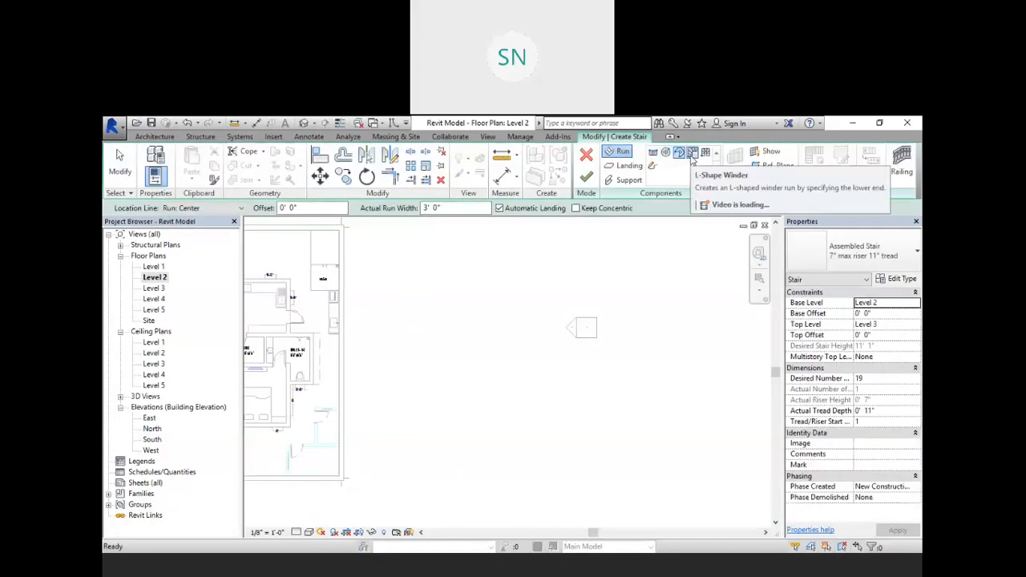
click(692, 155)
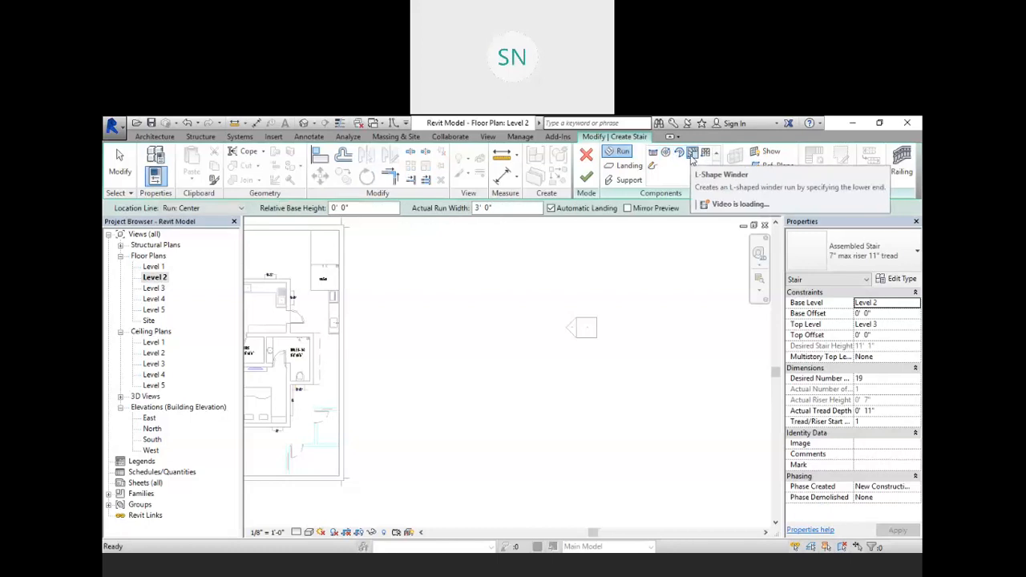
click(706, 154)
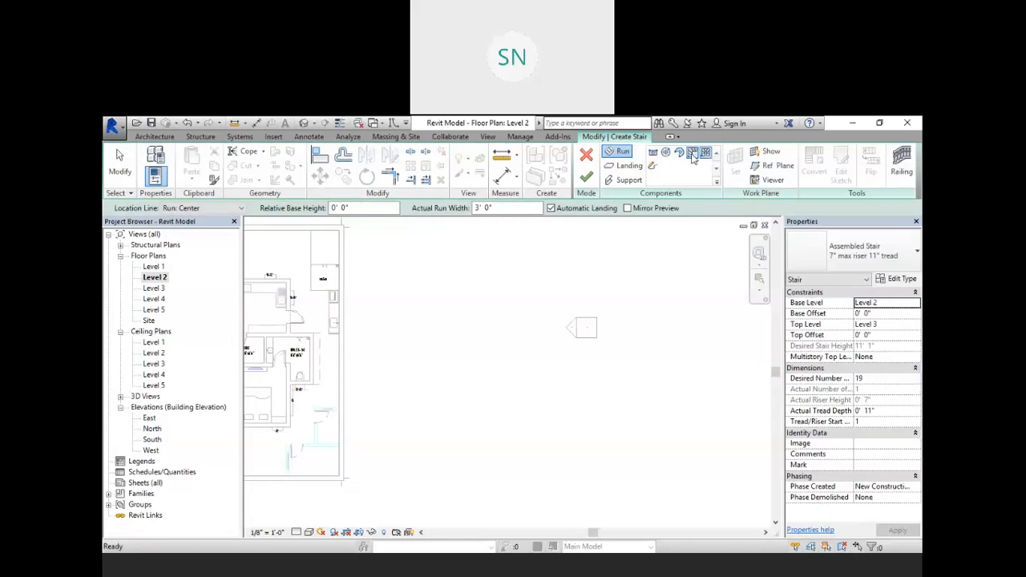
click(692, 154)
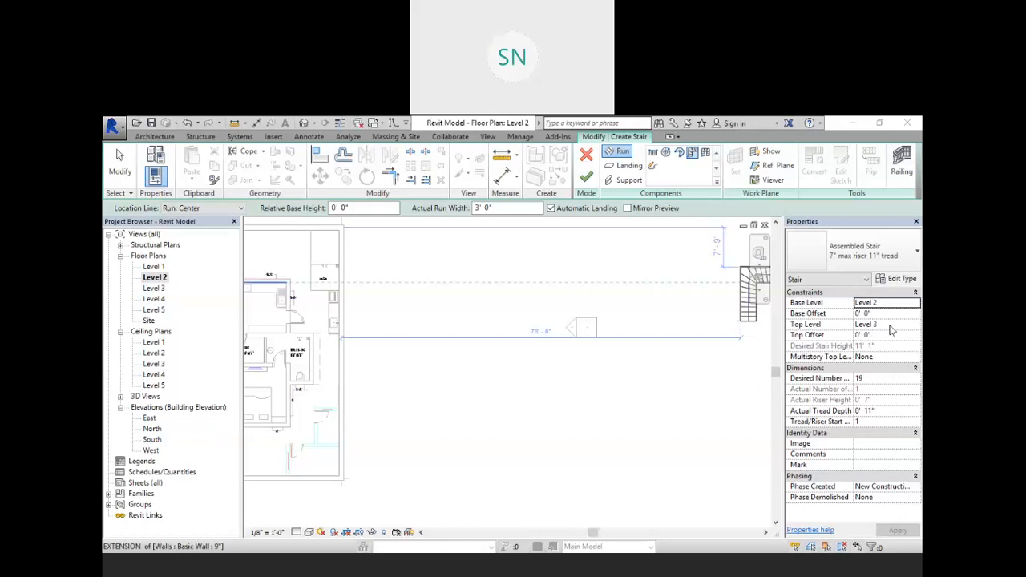
click(896, 279)
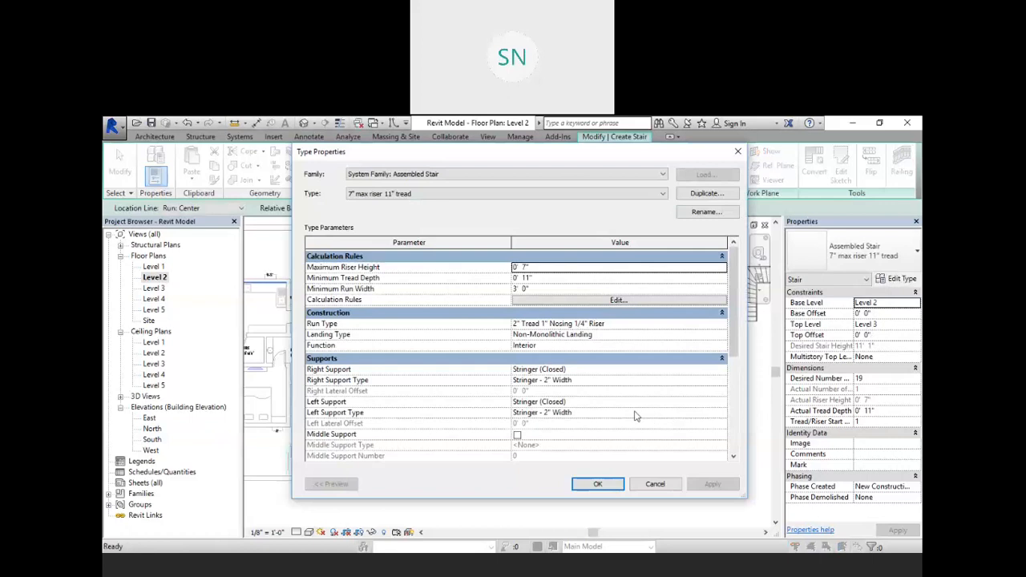
click(609, 300)
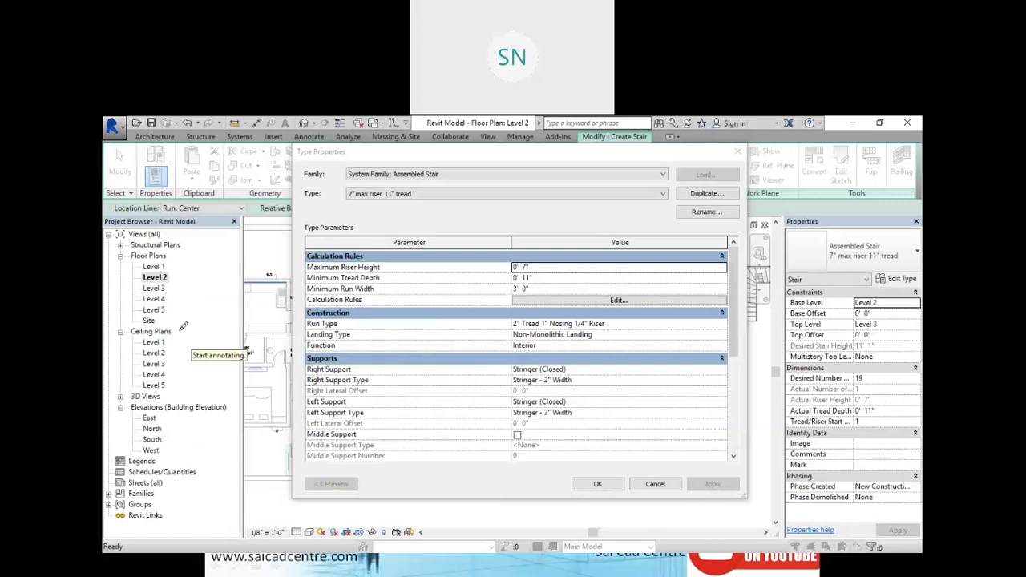
drag(371, 346, 414, 340)
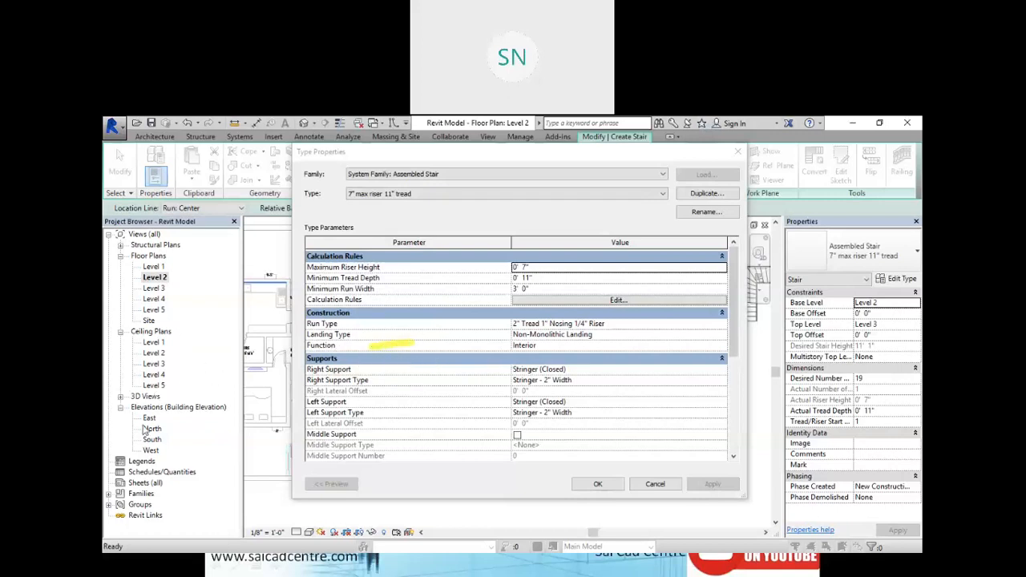
click(174, 451)
mouse_move(396, 290)
mouse_down()
mouse_move(428, 290)
mouse_move(451, 245)
mouse_move(481, 244)
mouse_move(477, 199)
mouse_move(534, 194)
mouse_move(533, 154)
mouse_move(591, 155)
mouse_up()
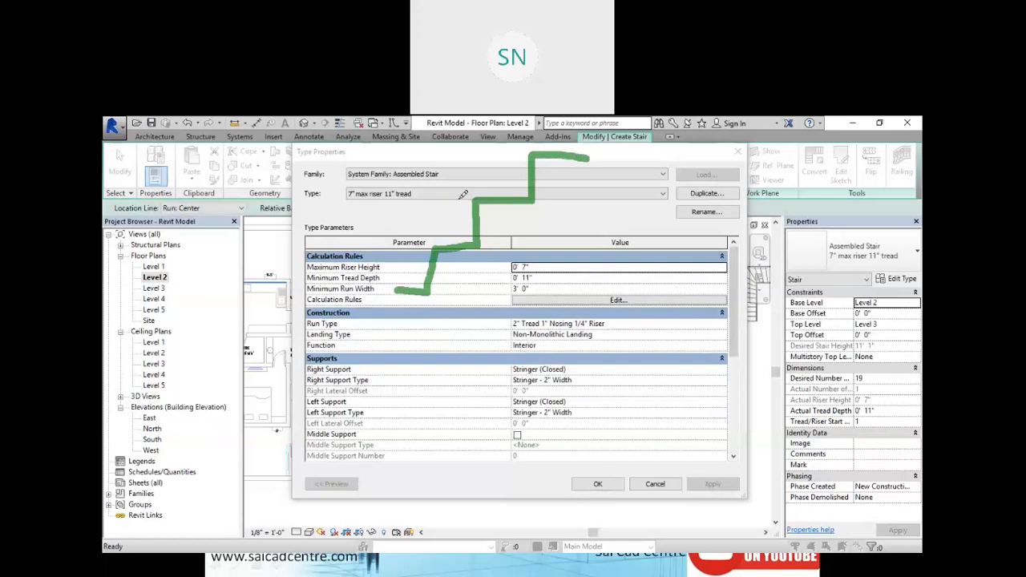
drag(455, 198, 403, 202)
mouse_move(429, 245)
mouse_down()
mouse_move(388, 243)
mouse_move(409, 239)
mouse_up()
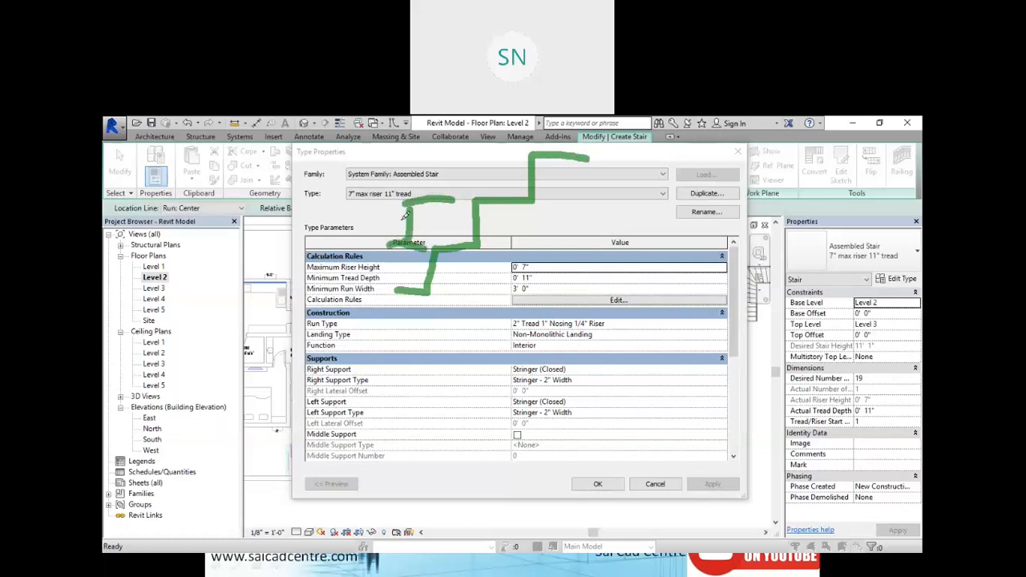
drag(411, 198, 395, 215)
drag(410, 198, 429, 217)
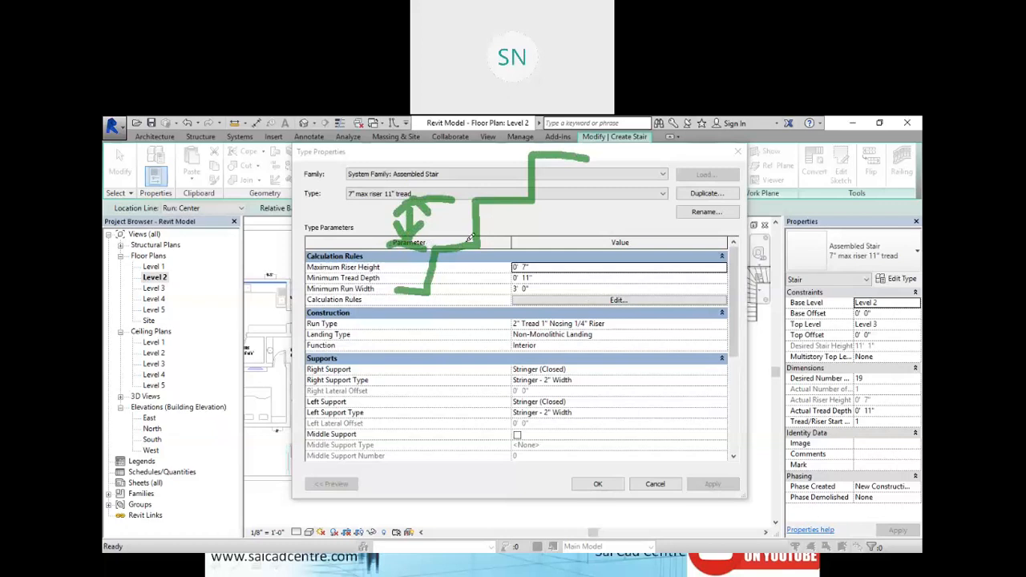
mouse_move(287, 263)
mouse_down()
mouse_move(299, 273)
mouse_move(324, 251)
mouse_up()
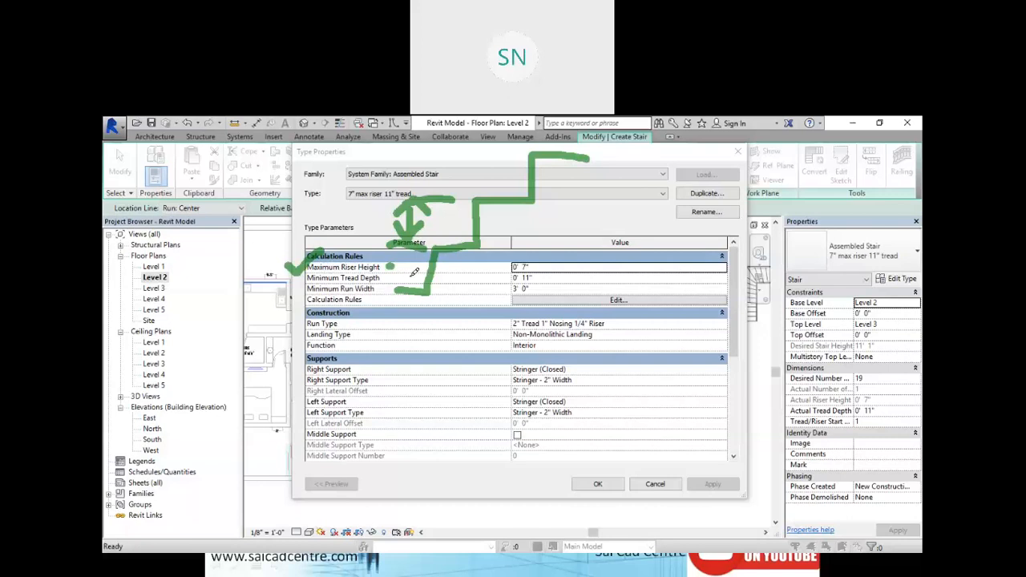
click(152, 217)
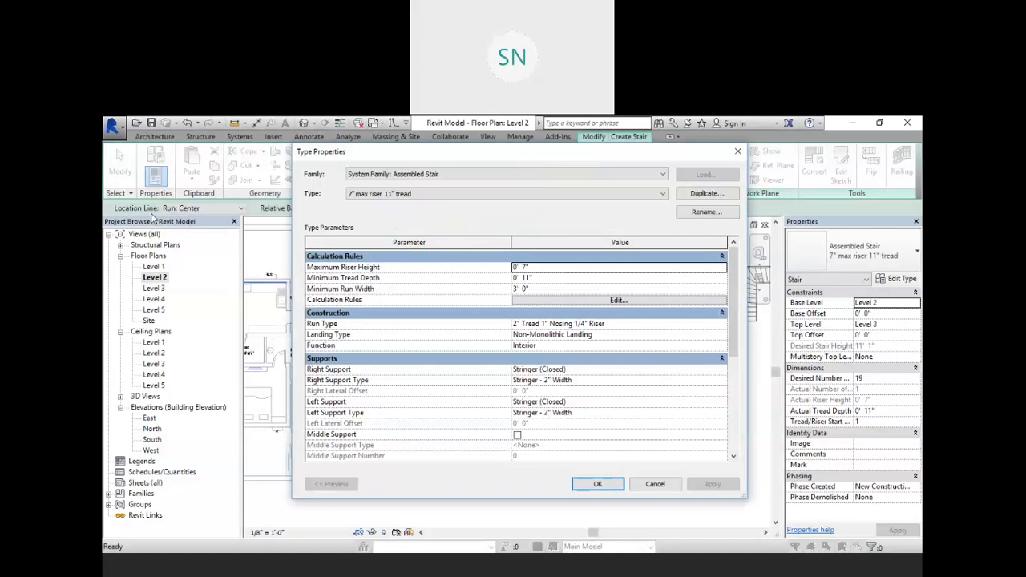
Step: Set the Maximum Riser Height of the 7" max riser 11" tread stair type to 6"
click(541, 267)
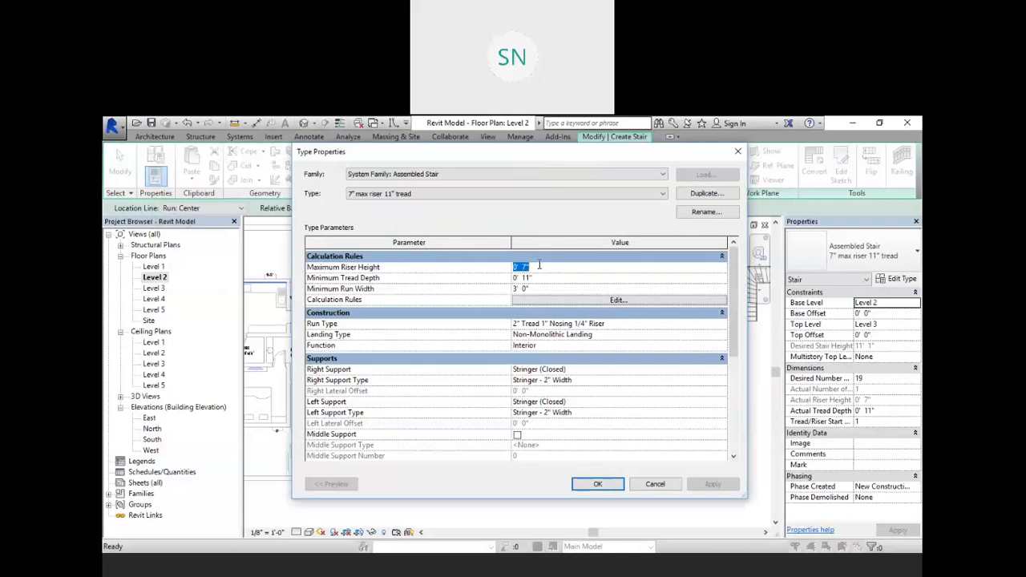
text(6)
key(Return)
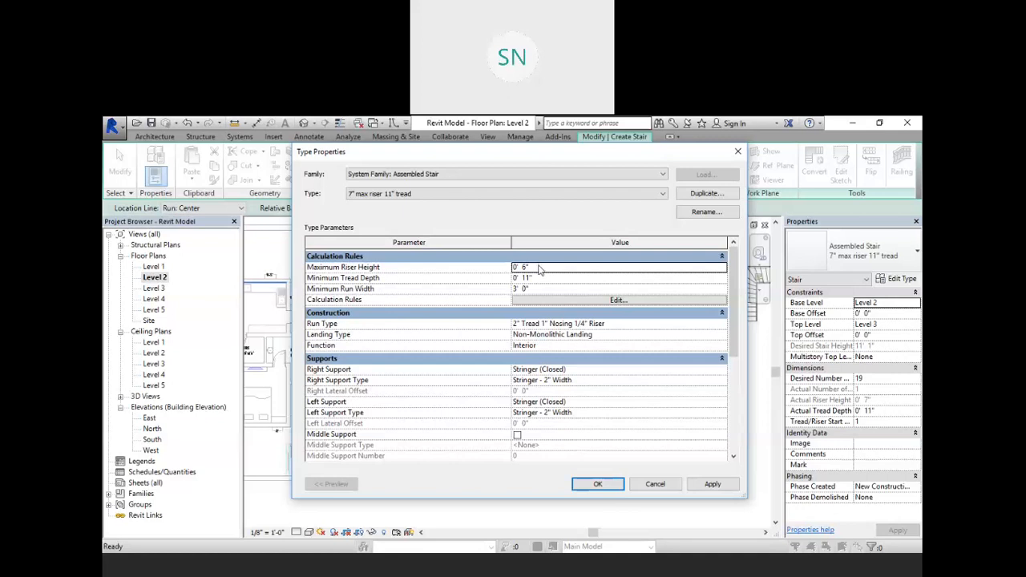
Step: Set the Maximum Riser Height of the assembled stair type to 8"
click(539, 267)
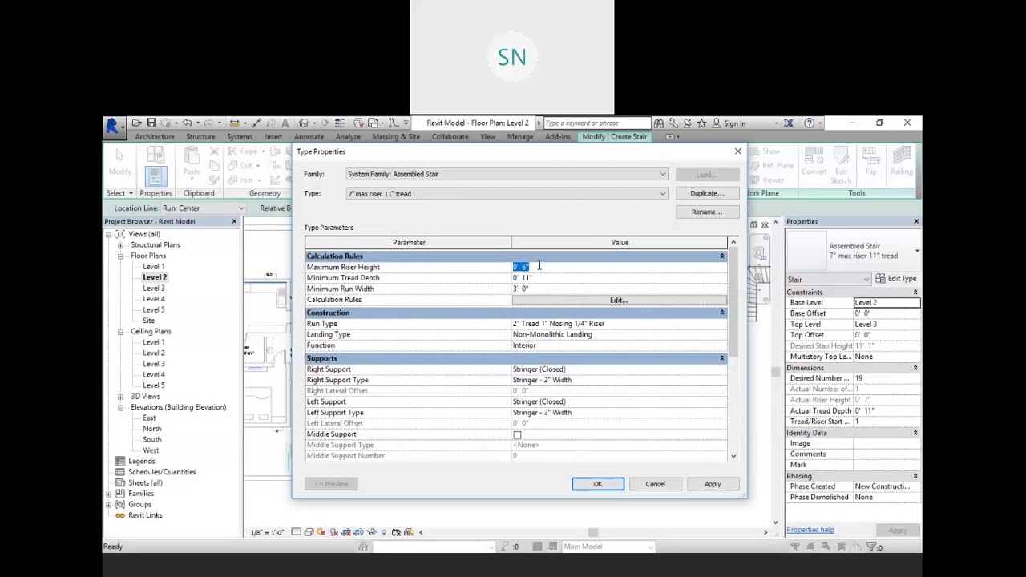
text(8)
key(Return)
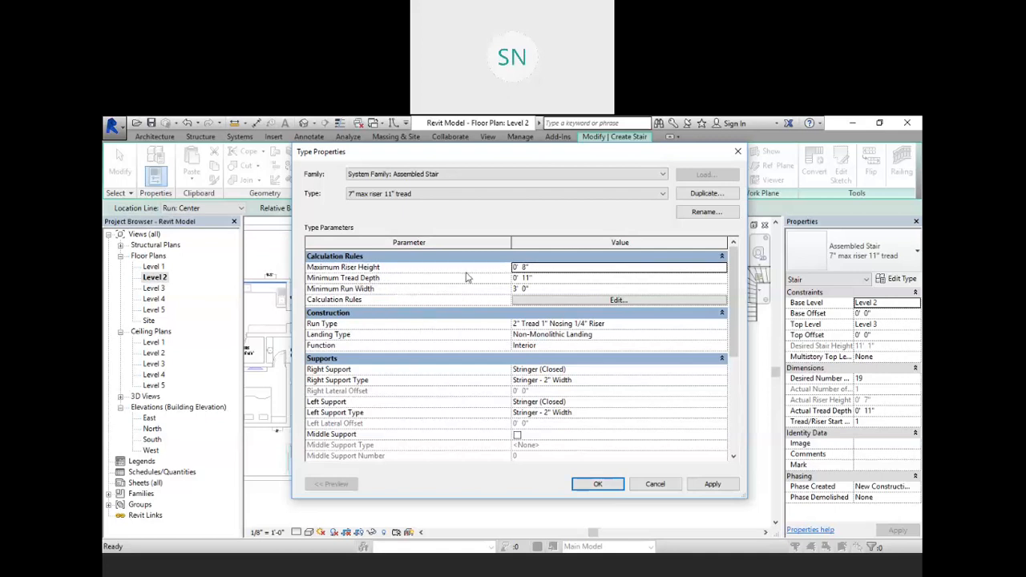
click(700, 128)
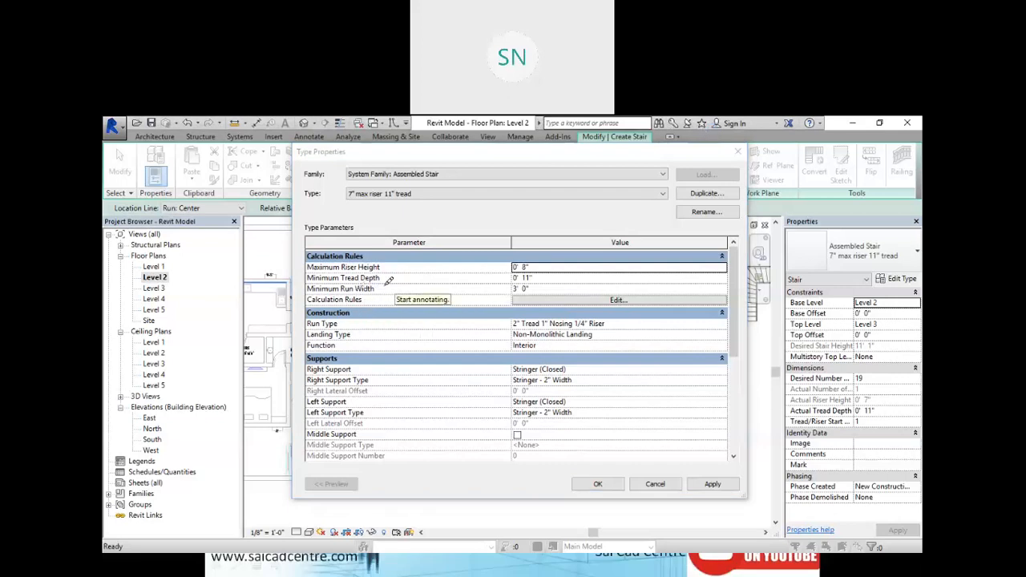
drag(382, 285, 458, 279)
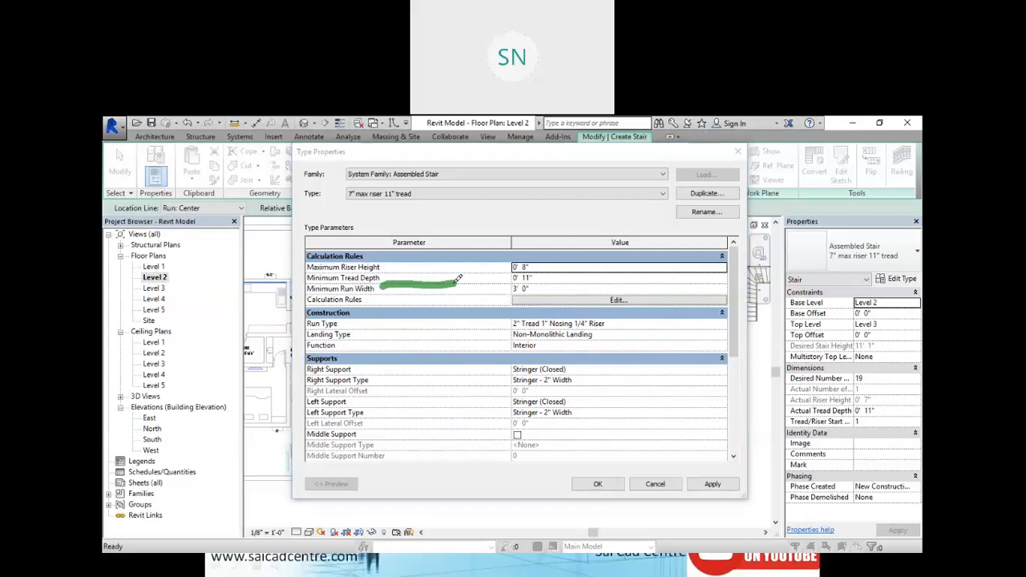
drag(456, 227, 528, 226)
click(541, 174)
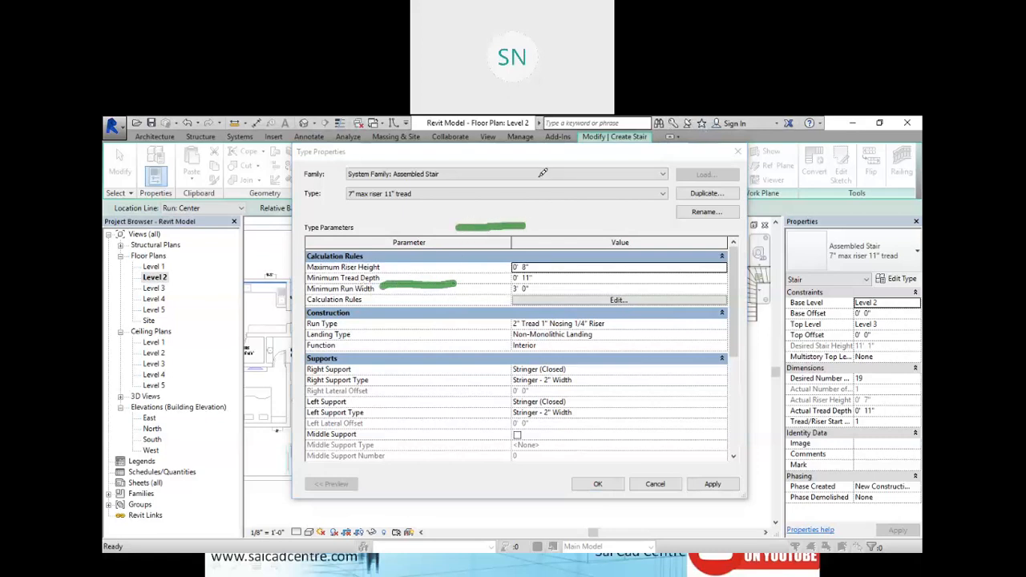
drag(542, 175, 611, 176)
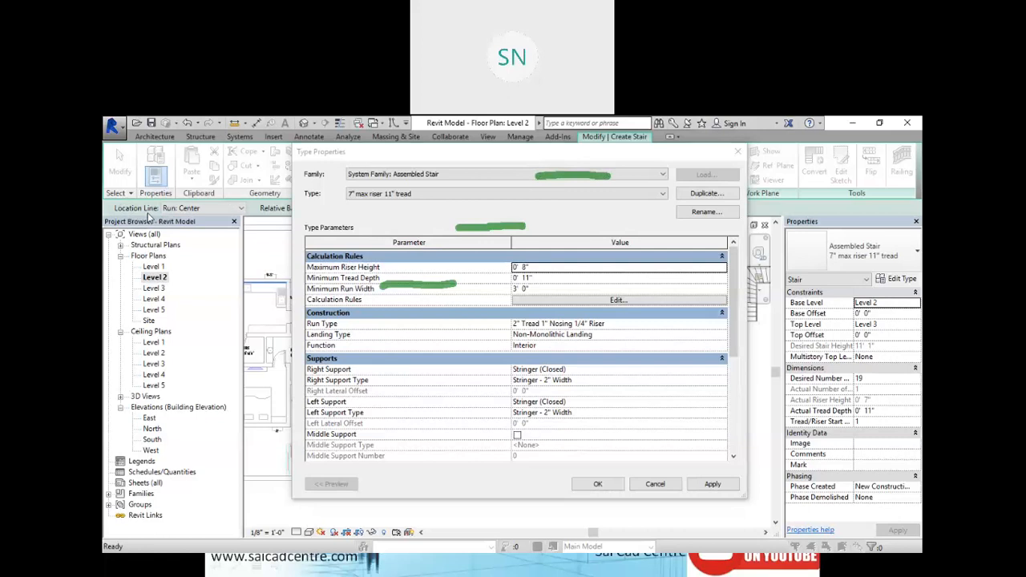
Step: Set the assembled stair type's Minimum Tread Depth to 10" and apply the type properties
click(544, 278)
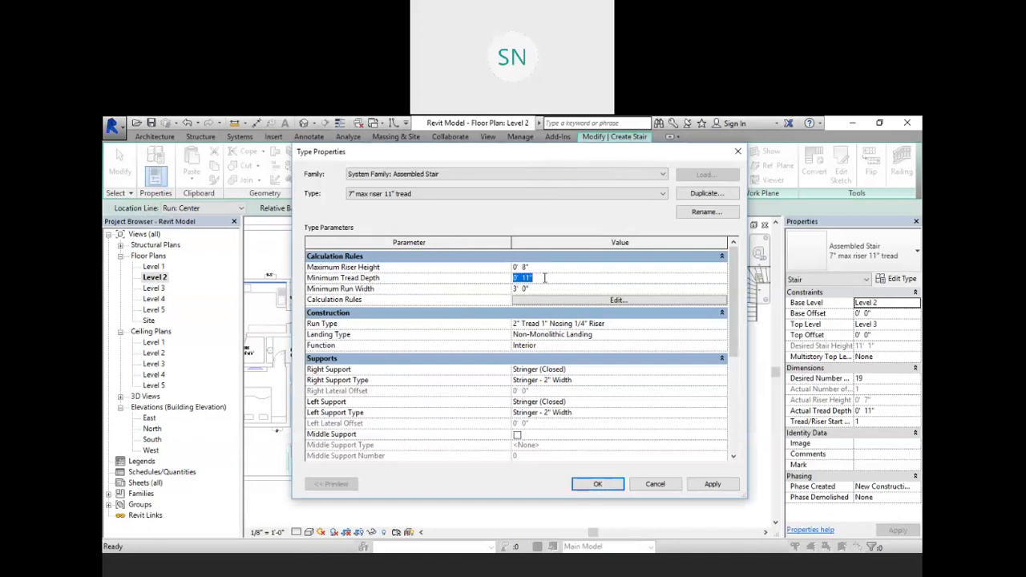
text(10)
key(Return)
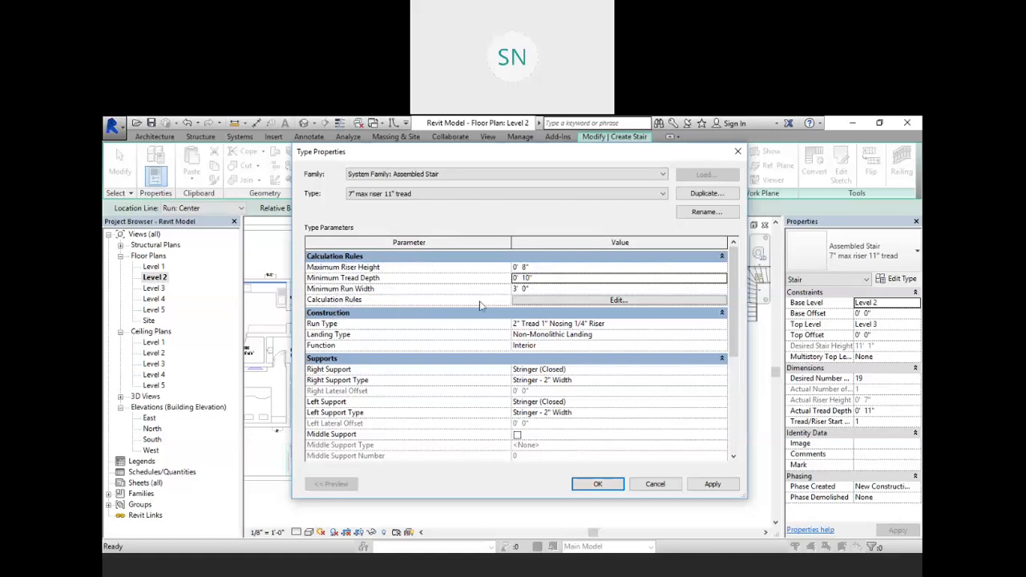
click(531, 290)
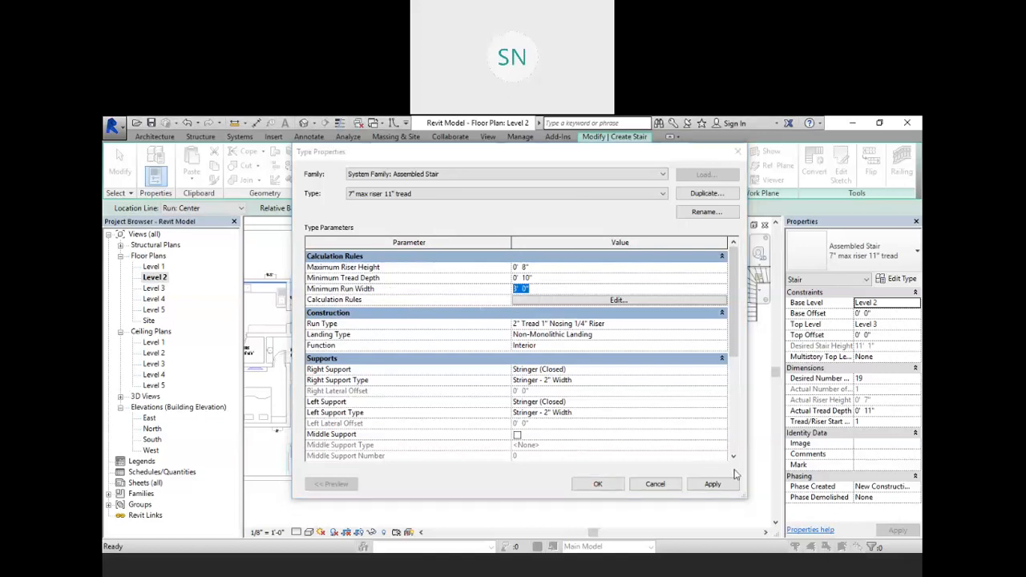
click(713, 484)
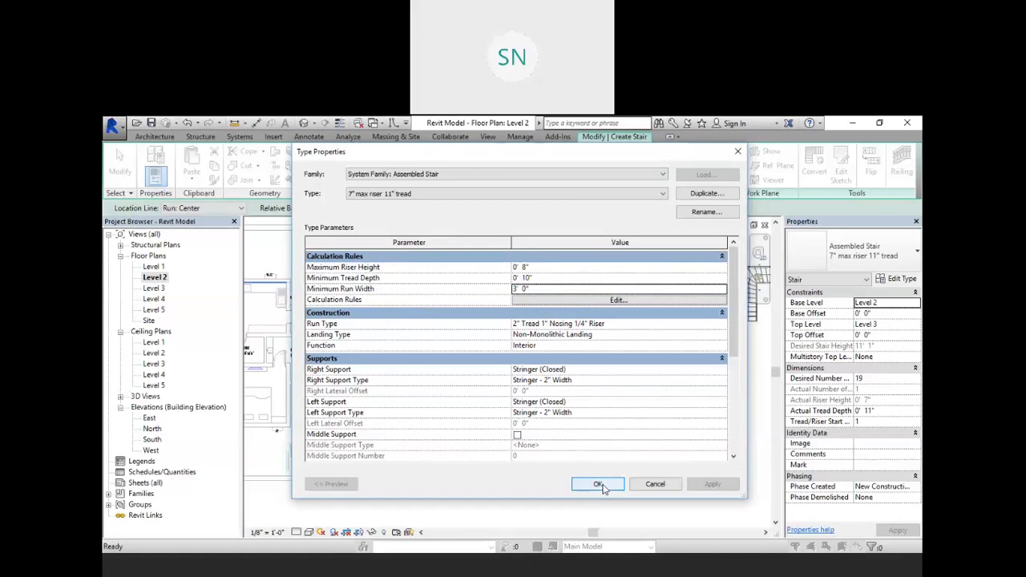
click(600, 485)
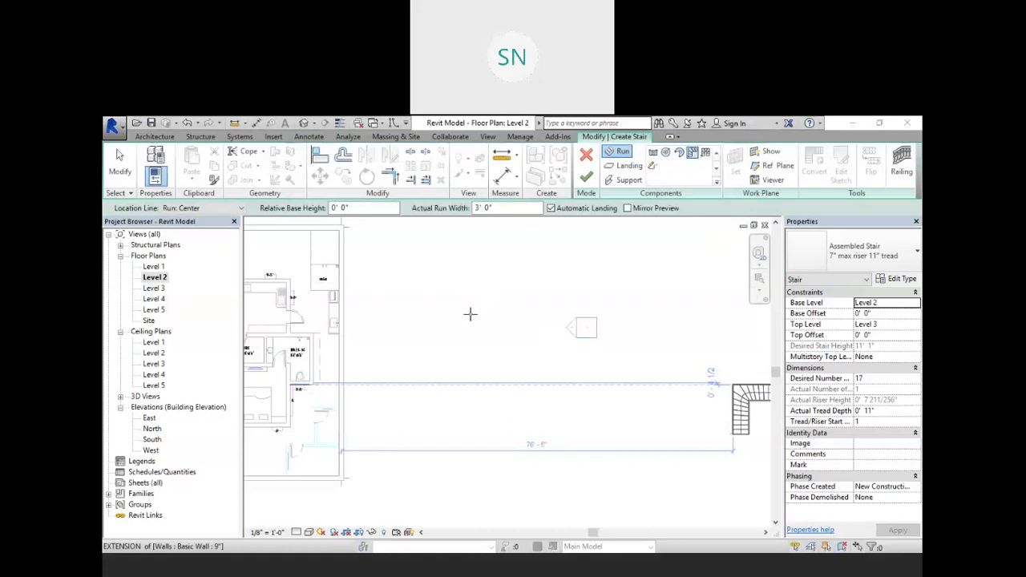
Step: Try 20 as the winder stair's desired number of risers and return the number to 17
click(882, 380)
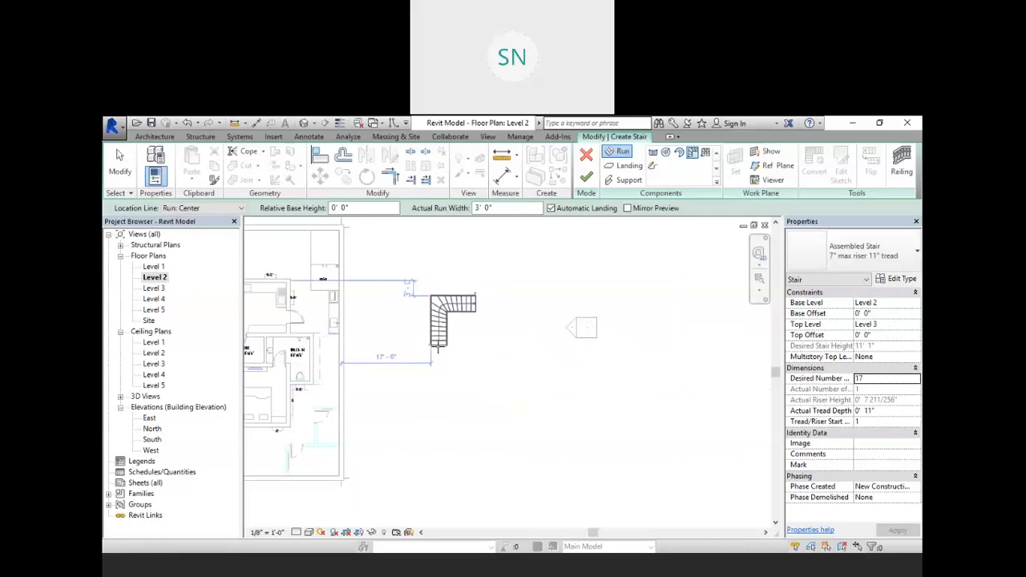
click(872, 379)
text(20)
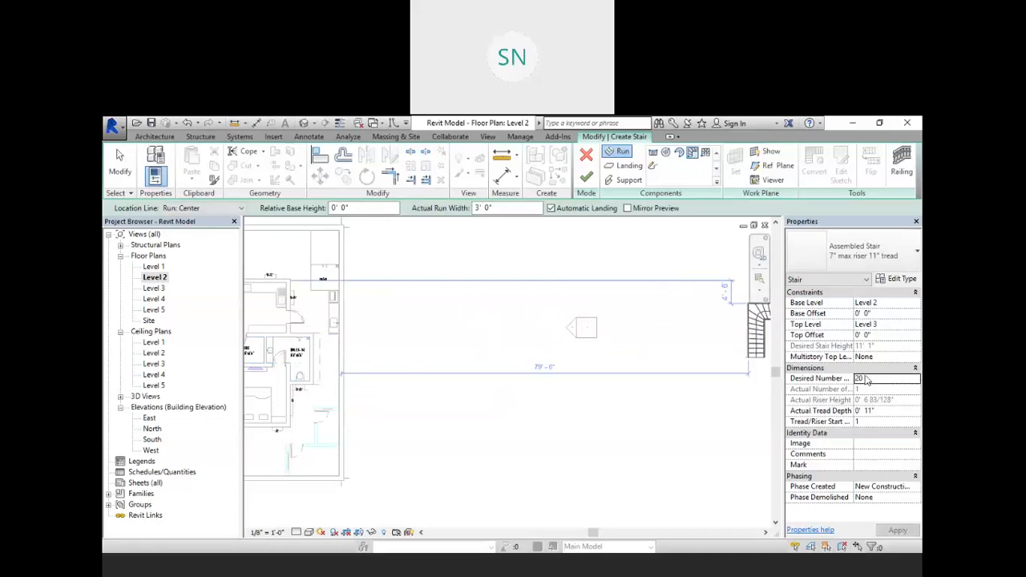
text(17)
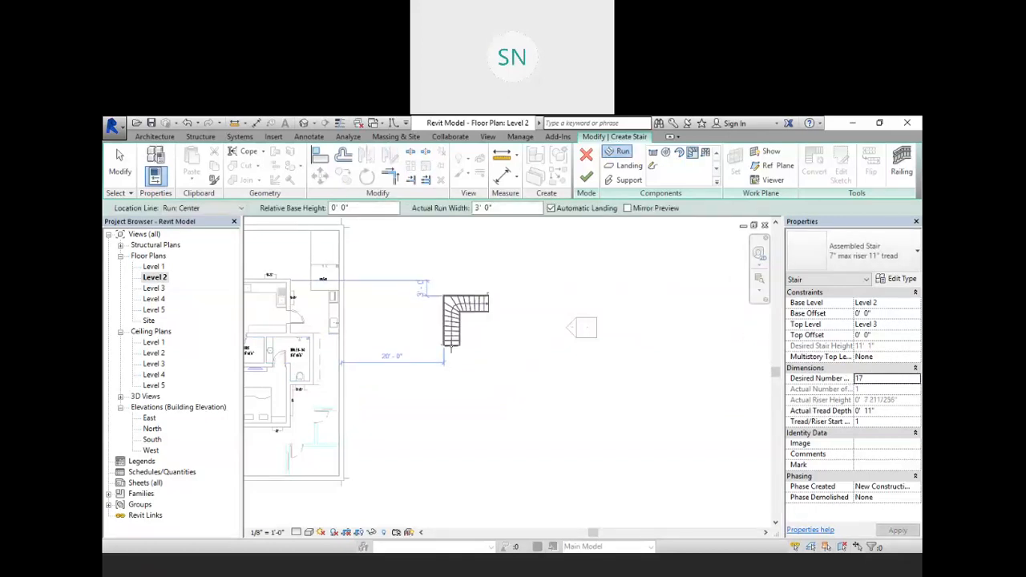
Step: Place the L-shape winder run in the open area east of the house plan and finish the stair
click(473, 341)
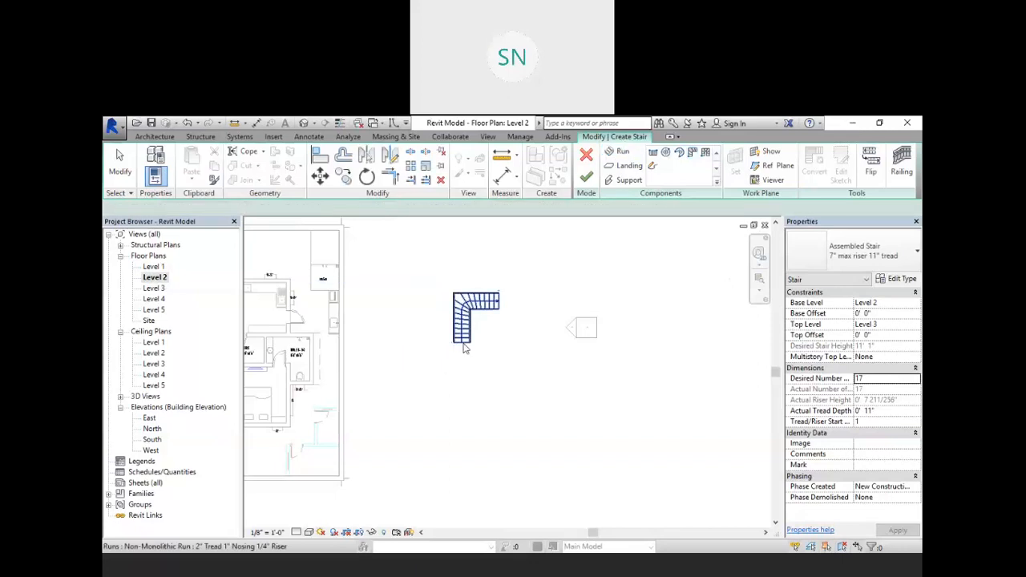
key(Escape)
scroll(479, 329, up, 3)
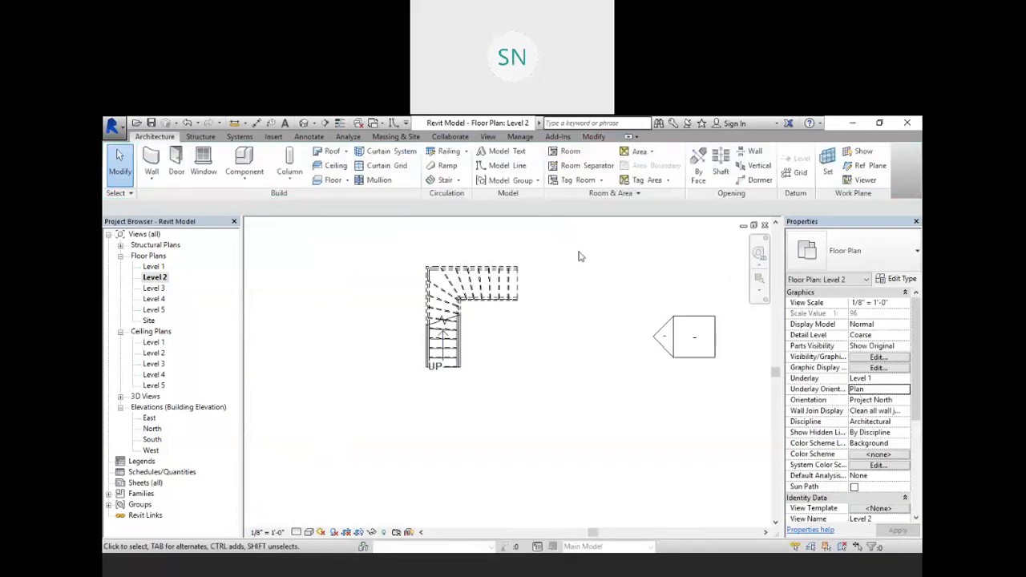
scroll(560, 314, down, 1)
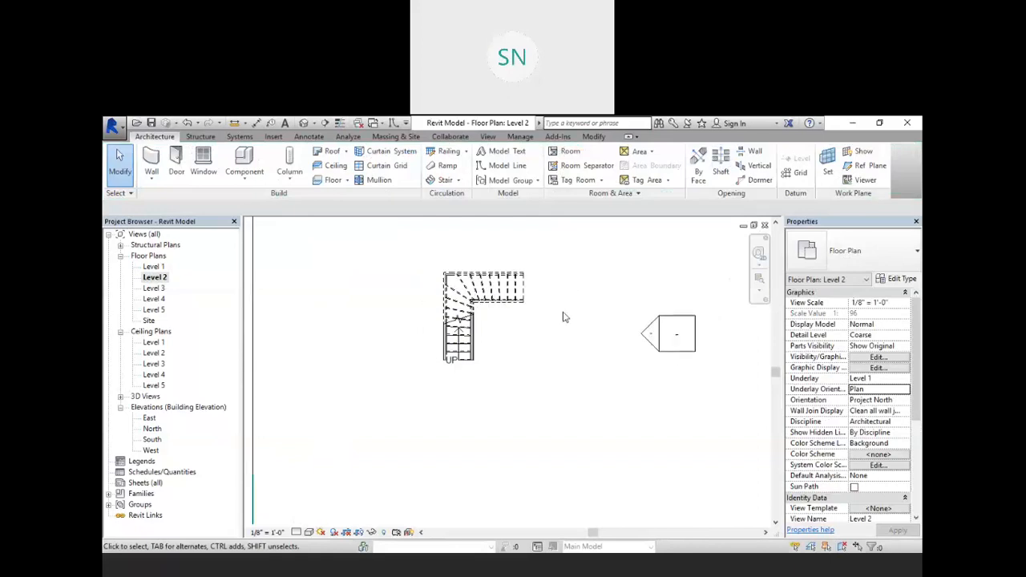
click(516, 334)
Step: Inspect the new winder stair in the 3D view and delete it
click(303, 123)
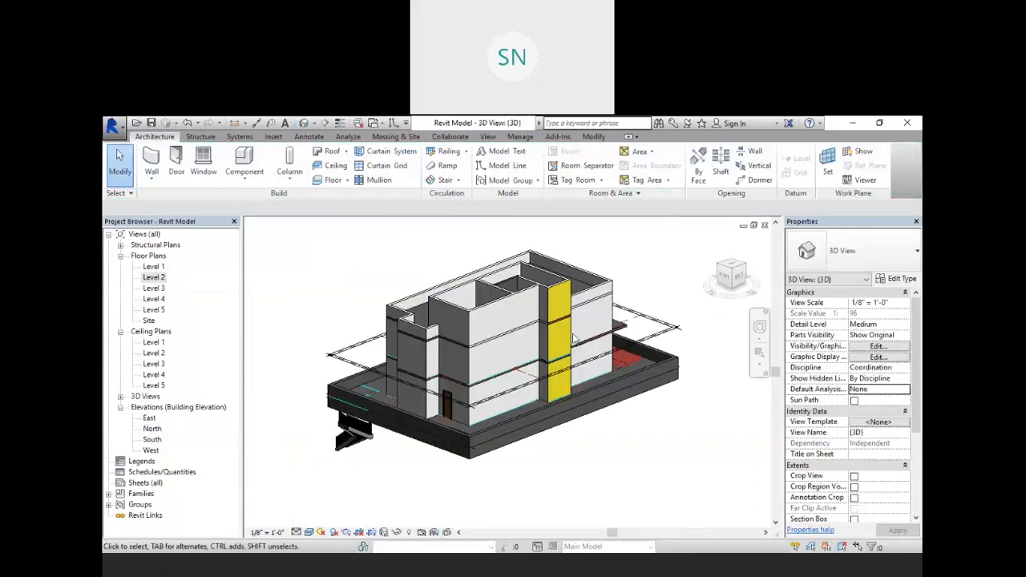
shift+middle_drag(508, 401, 538, 217)
scroll(517, 377, up, 2)
scroll(546, 371, up, 3)
middle_drag(546, 253, 529, 333)
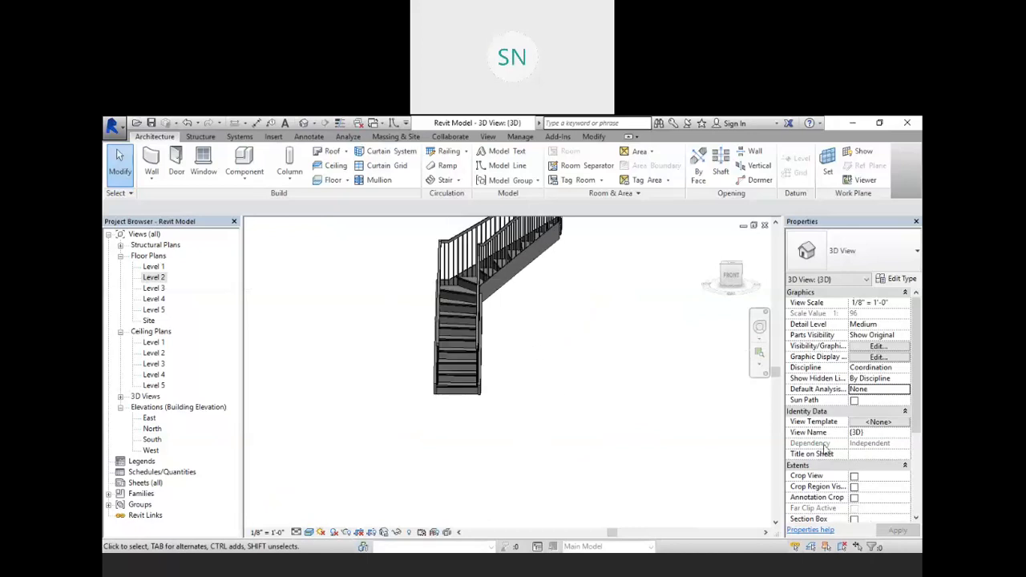
mouse_move(563, 376)
shift+middle_down()
mouse_move(524, 368)
mouse_move(487, 388)
mouse_move(534, 424)
mouse_move(527, 409)
mouse_move(563, 382)
mouse_move(562, 369)
shift+middle_up()
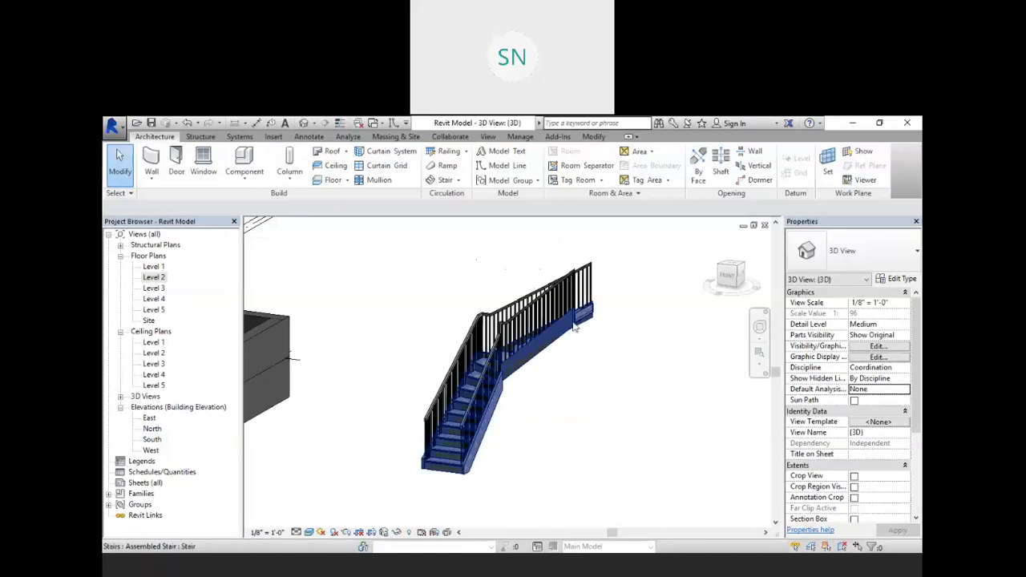
scroll(577, 307, down, 2)
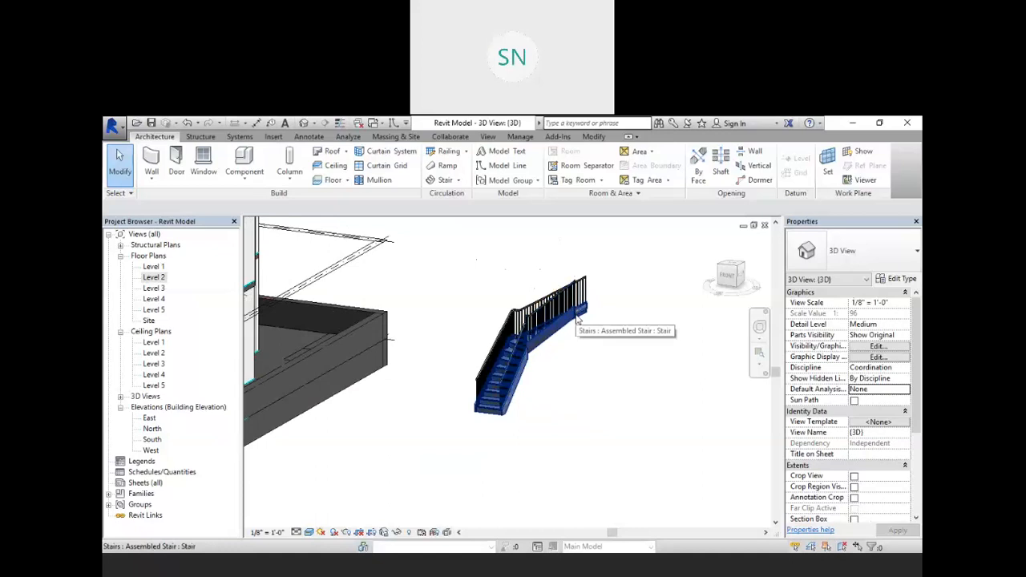
click(579, 321)
key(Delete)
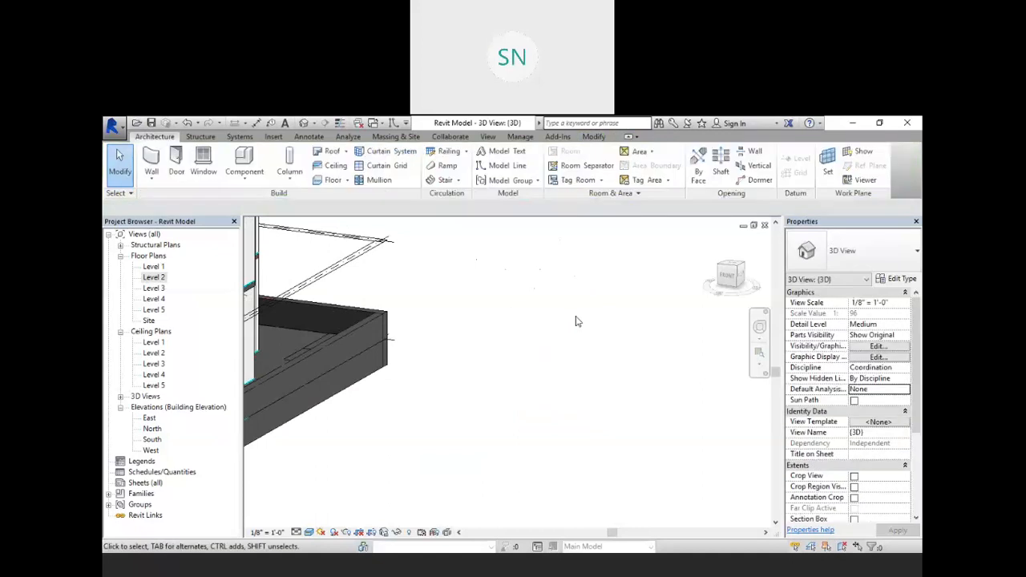
Step: Start a Stair by Sketch in the Level 2 floor plan with 20 desired risers
double_click(151, 279)
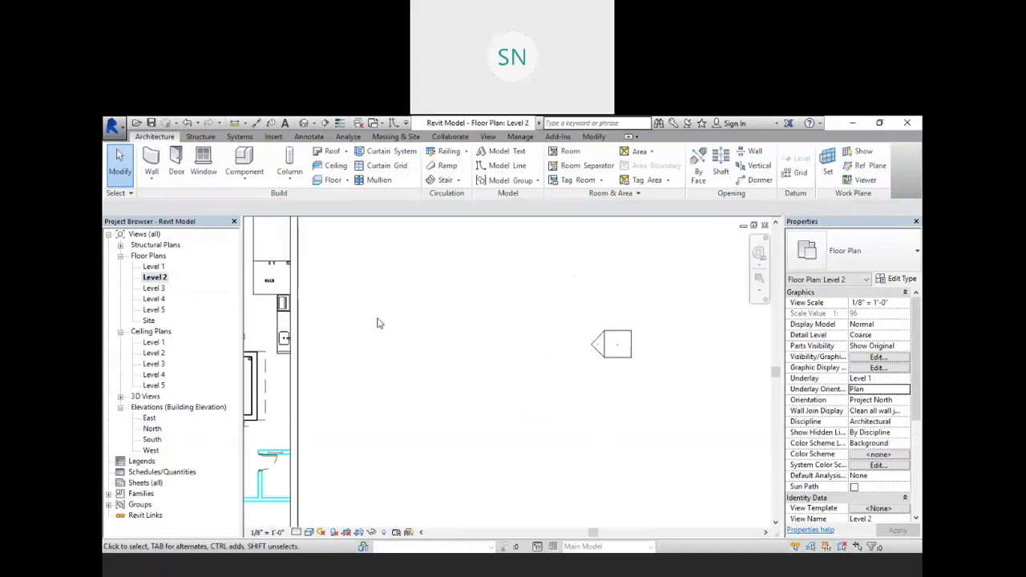
click(460, 180)
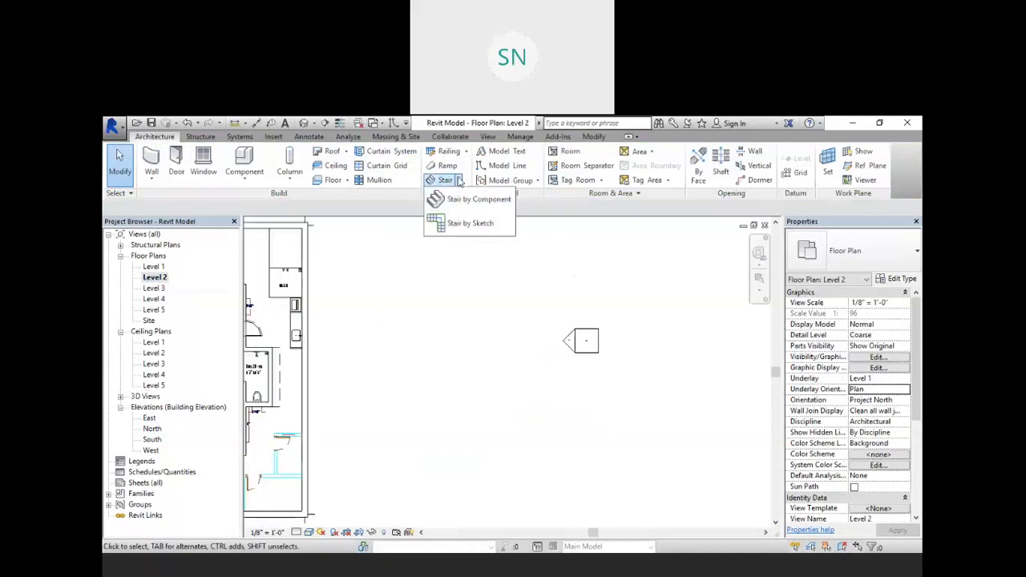
click(454, 225)
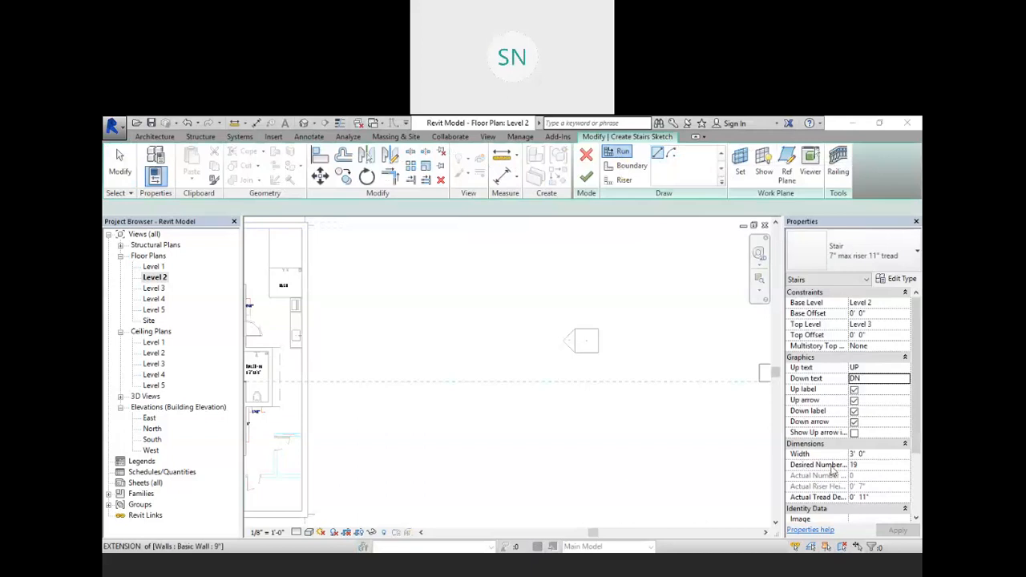
click(869, 465)
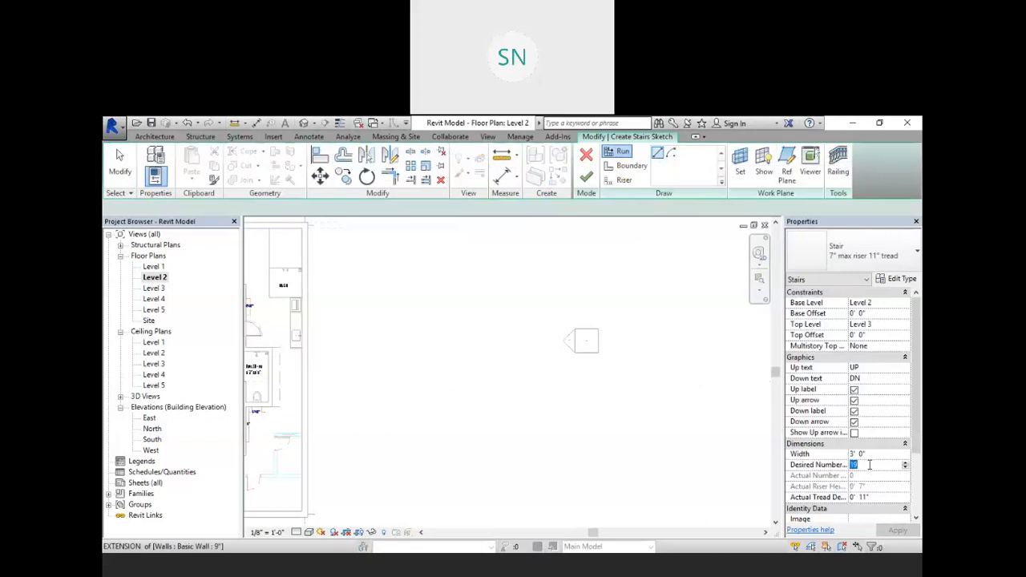
key(Return)
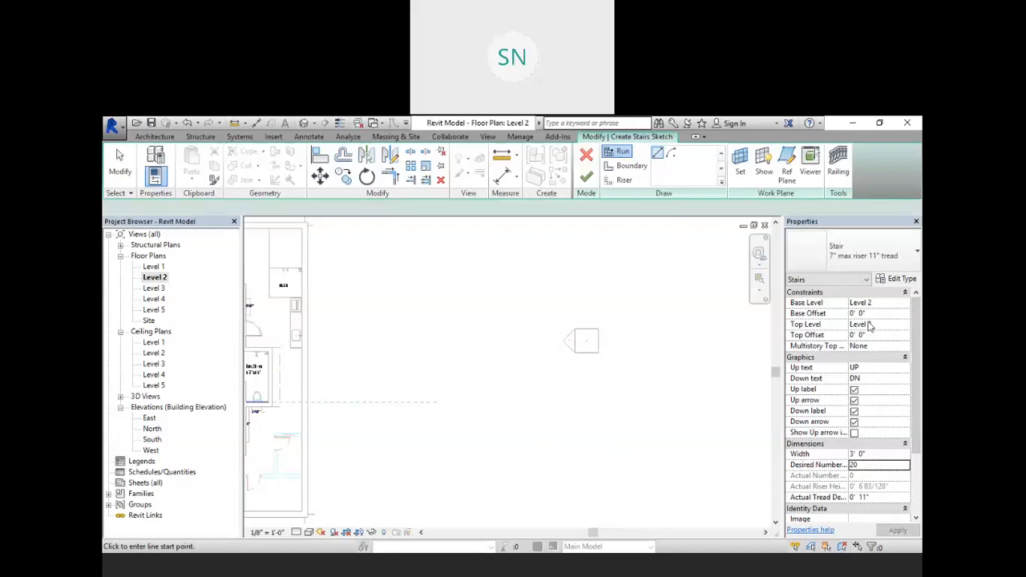
Step: Sketch the first straight run upward beside the house's east wall, about 8'-3" long with 10 risers
scroll(442, 353, up, 3)
middle_drag(563, 403, 643, 417)
scroll(644, 410, down, 1)
scroll(434, 370, up, 1)
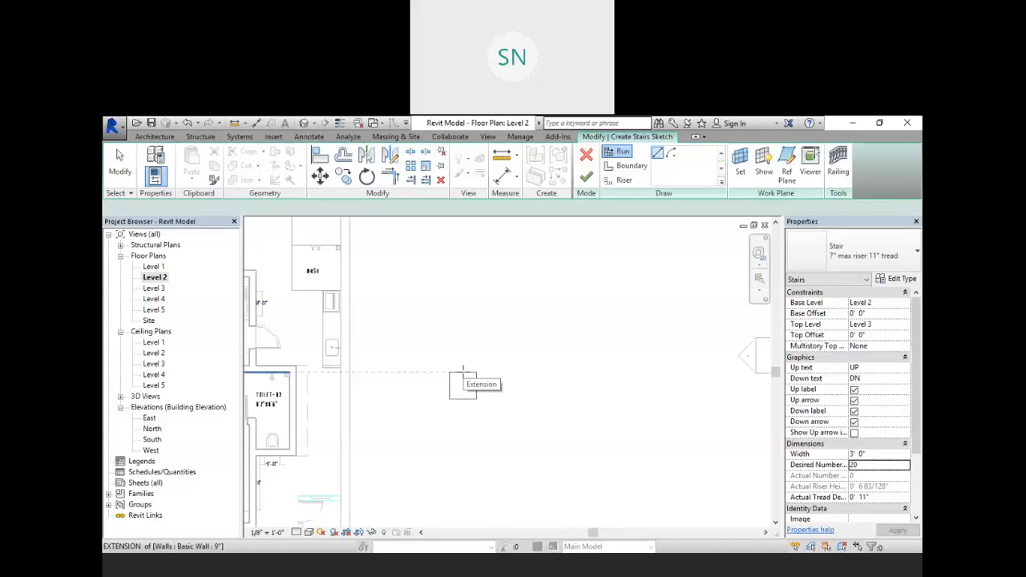
click(462, 369)
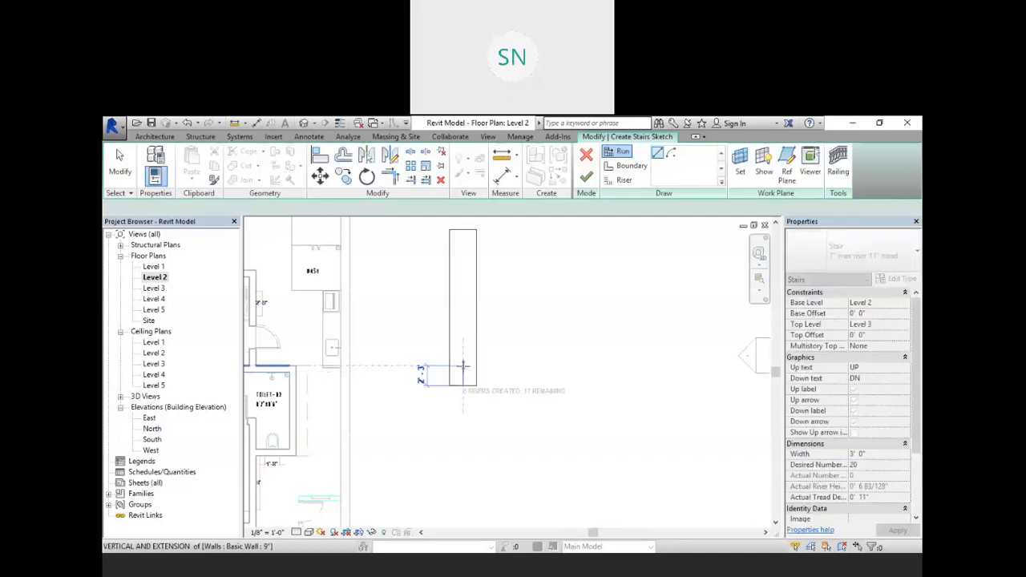
scroll(462, 367, up, 3)
scroll(462, 368, up, 1)
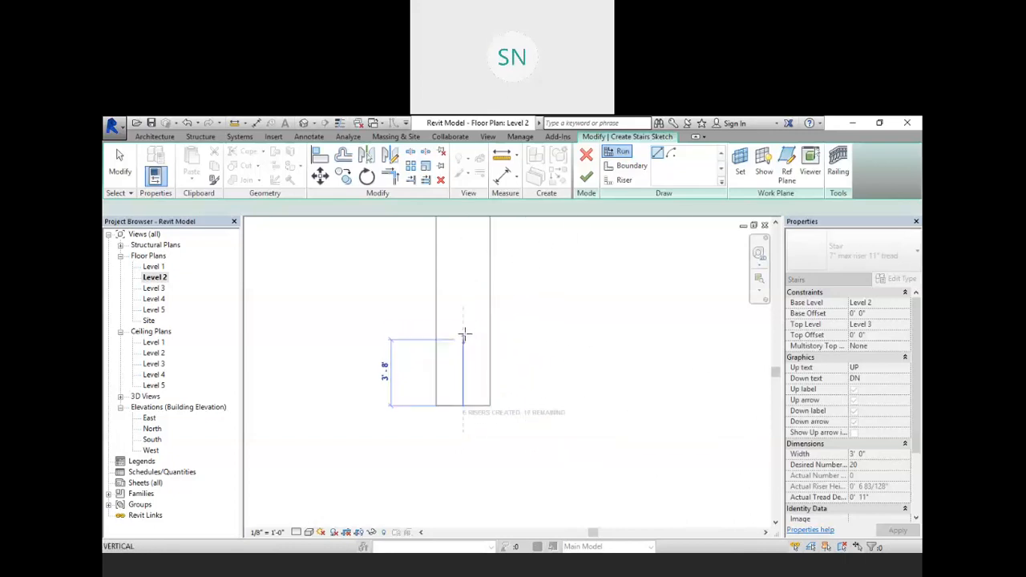
click(463, 255)
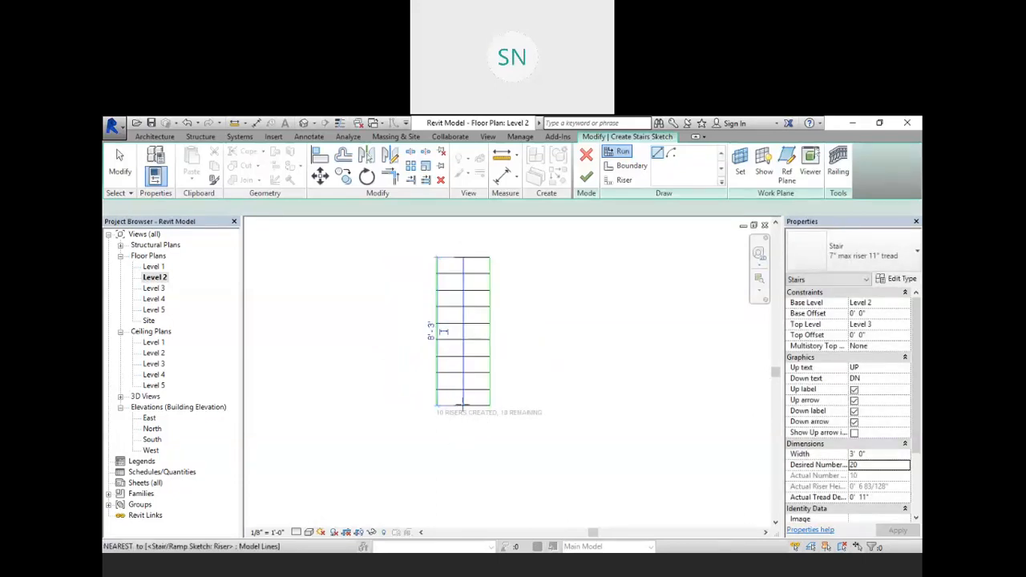
Step: Sketch a second, horizontal run about 2'-9" long with 4 risers, turning right above the first run's upper end
scroll(486, 417, down, 2)
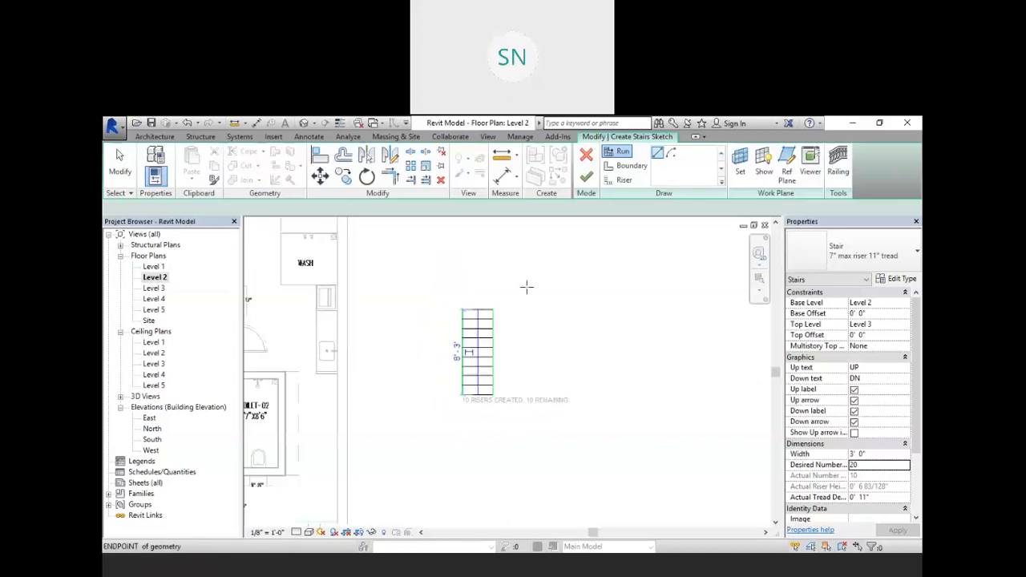
scroll(532, 278, up, 1)
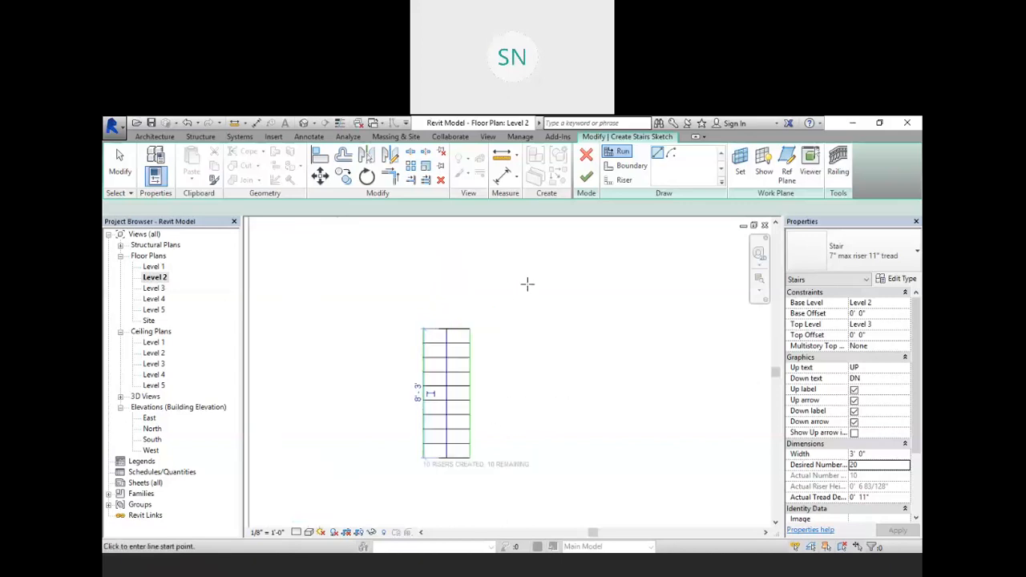
click(485, 302)
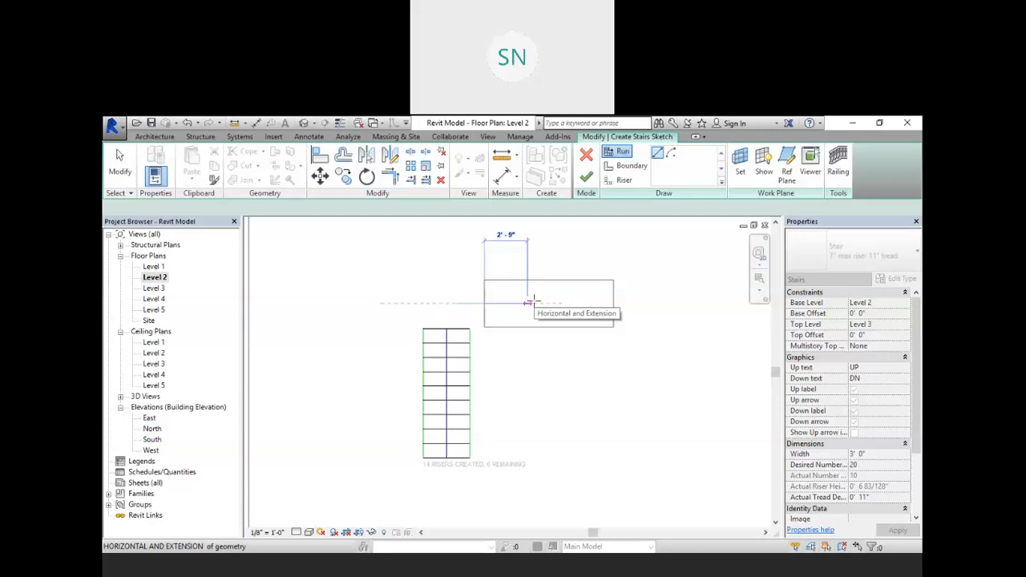
click(529, 303)
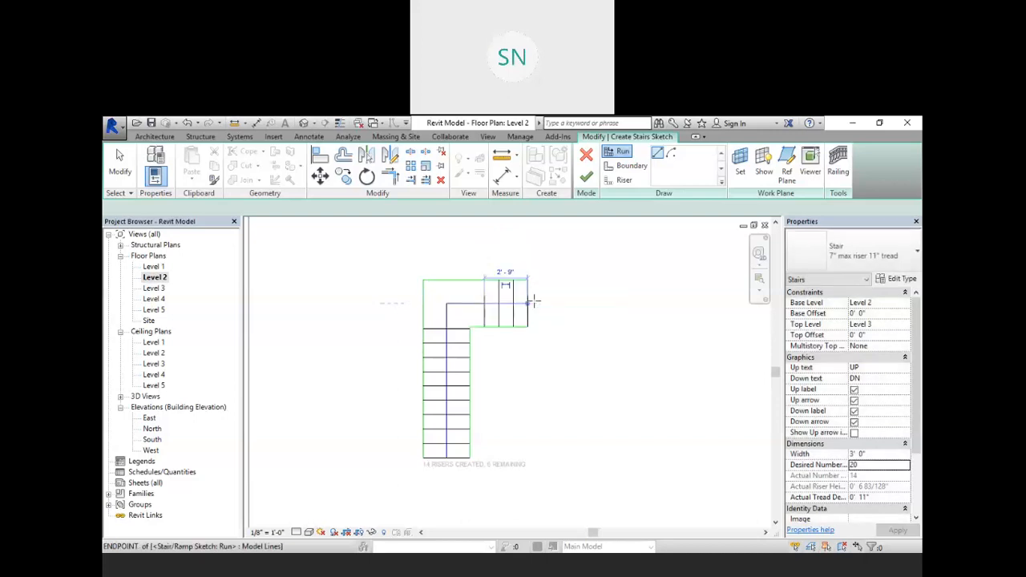
Step: Sketch a third run downward, parallel to the first, with the remaining 6 risers to complete the U-shaped stair
scroll(490, 320, up, 1)
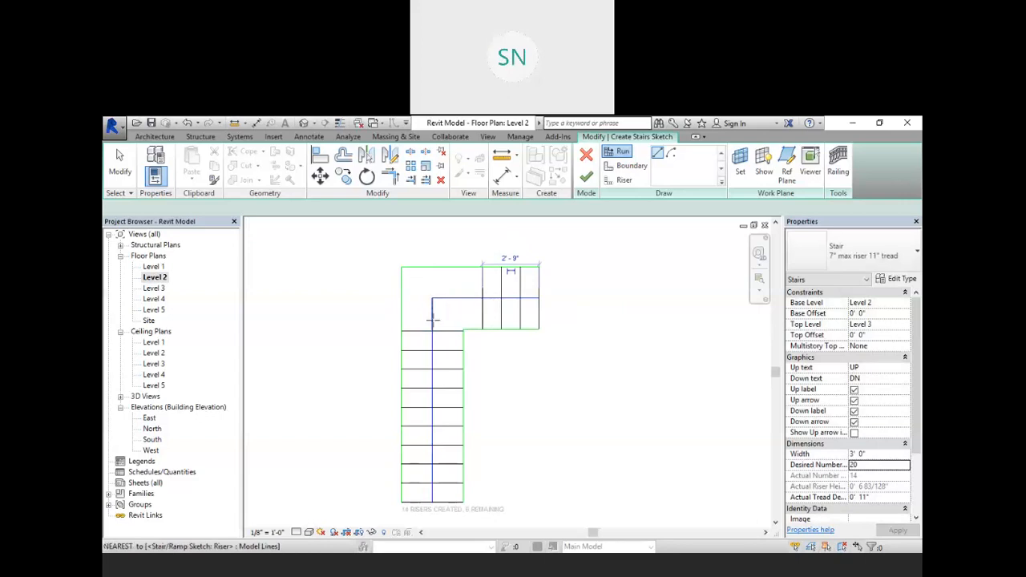
click(573, 329)
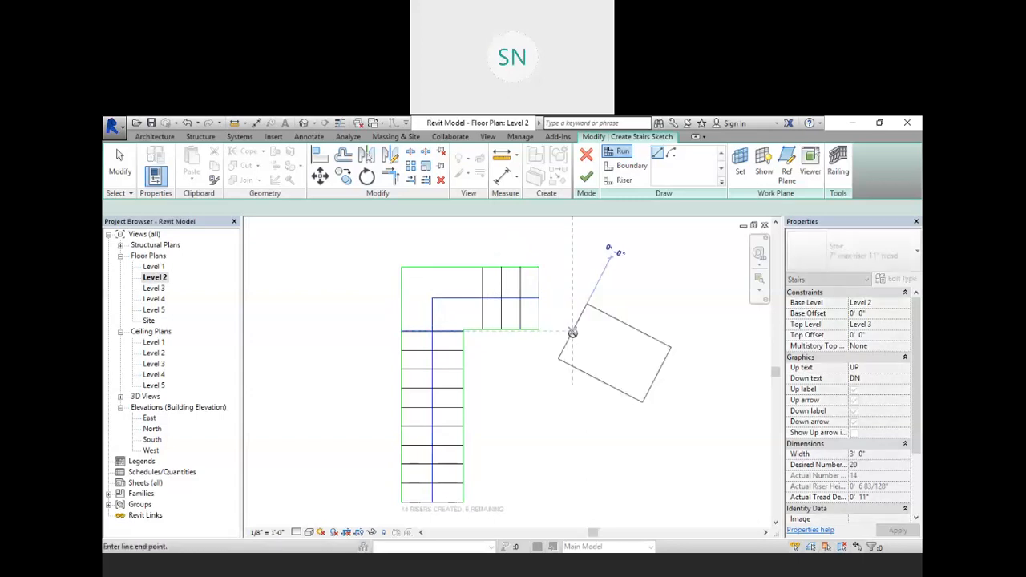
click(575, 449)
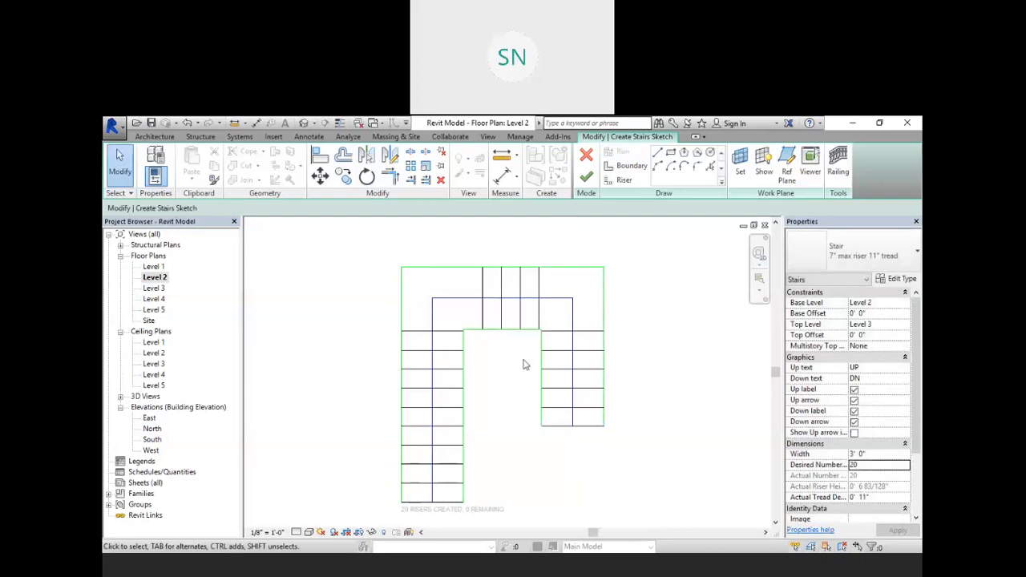
Step: Finish the stair sketch to create the U-shaped, 20-riser stair
scroll(524, 358, down, 1)
middle_drag(498, 395, 462, 353)
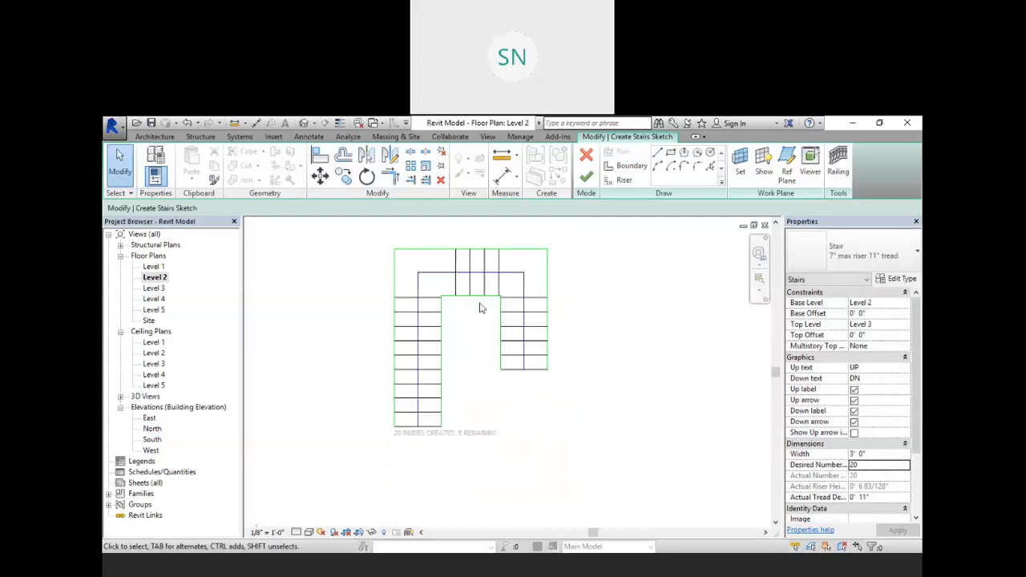
click(585, 179)
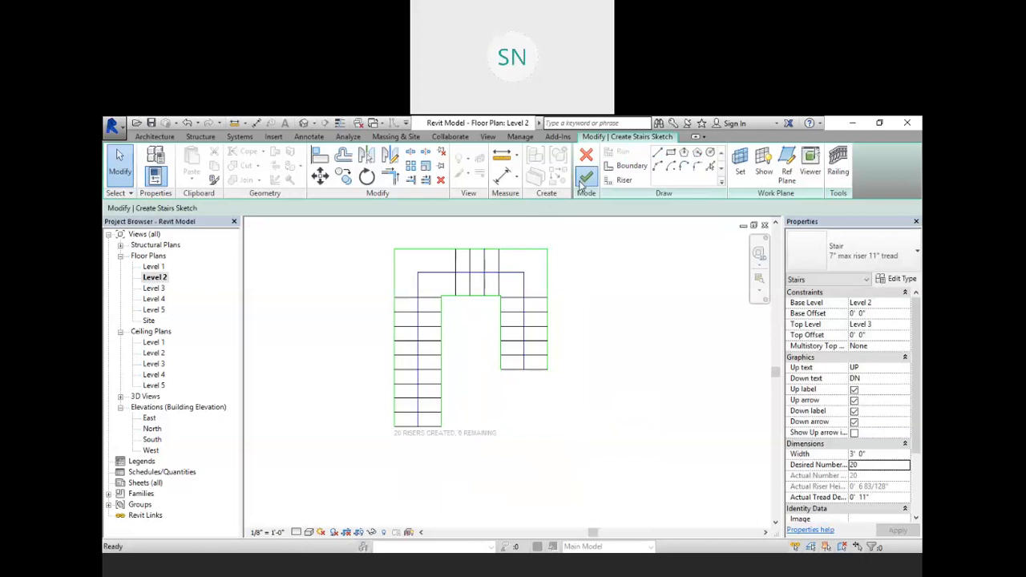
middle_drag(612, 293, 633, 380)
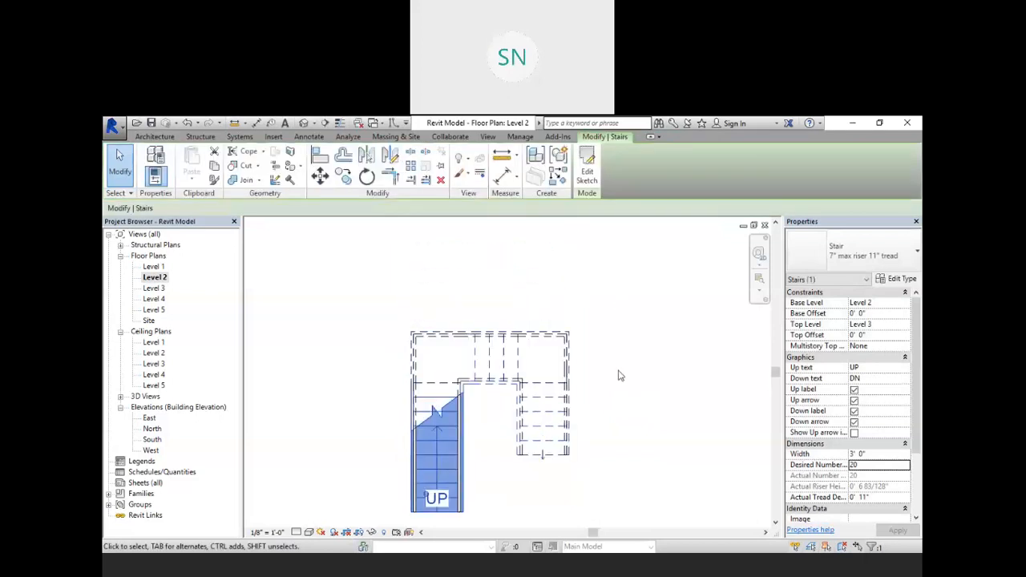
Step: Examine the finished U-shaped stair from several angles in the 3D view
click(304, 123)
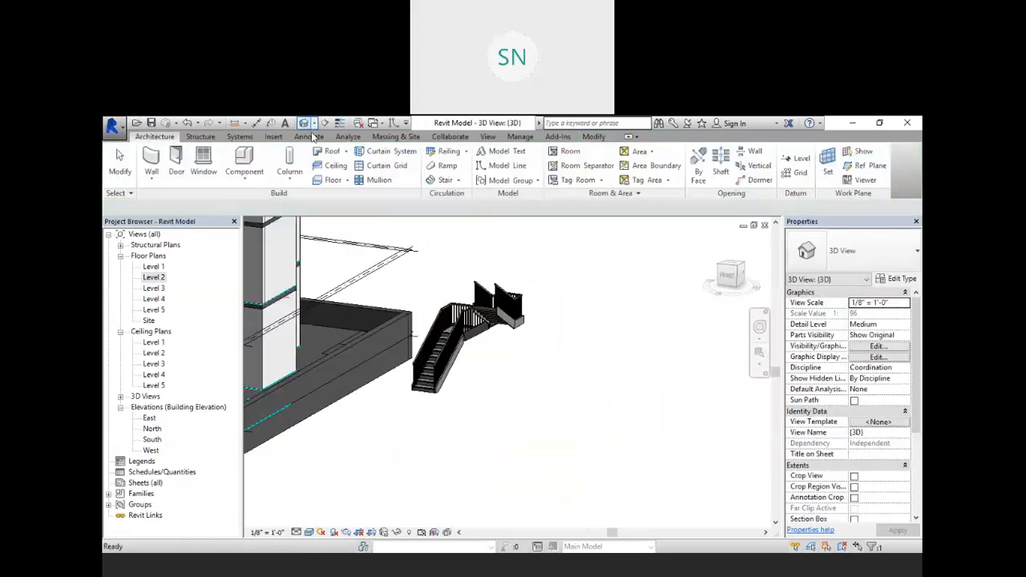
scroll(478, 303, up, 4)
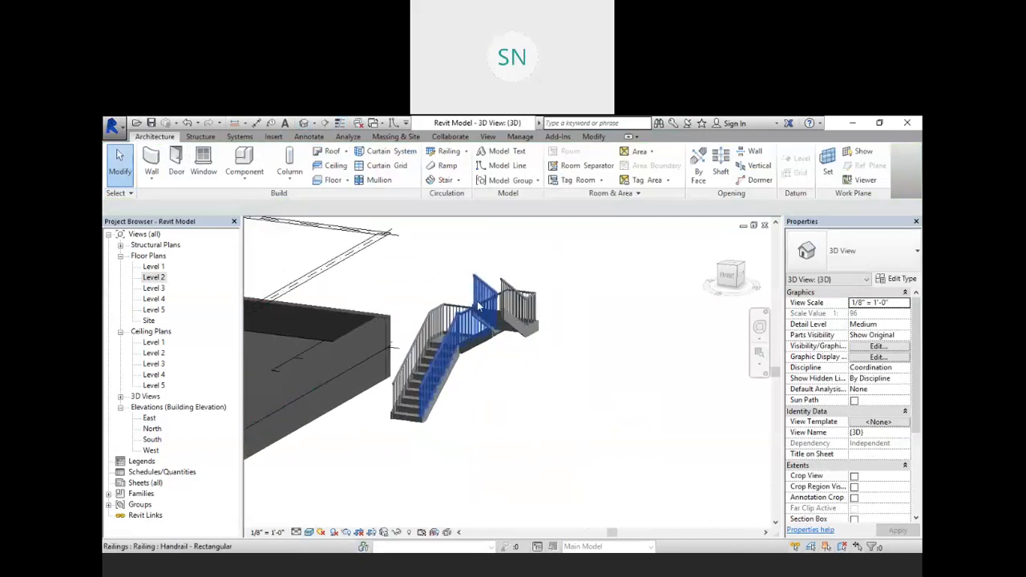
shift+middle_drag(535, 385, 741, 154)
shift+middle_drag(609, 293, 646, 265)
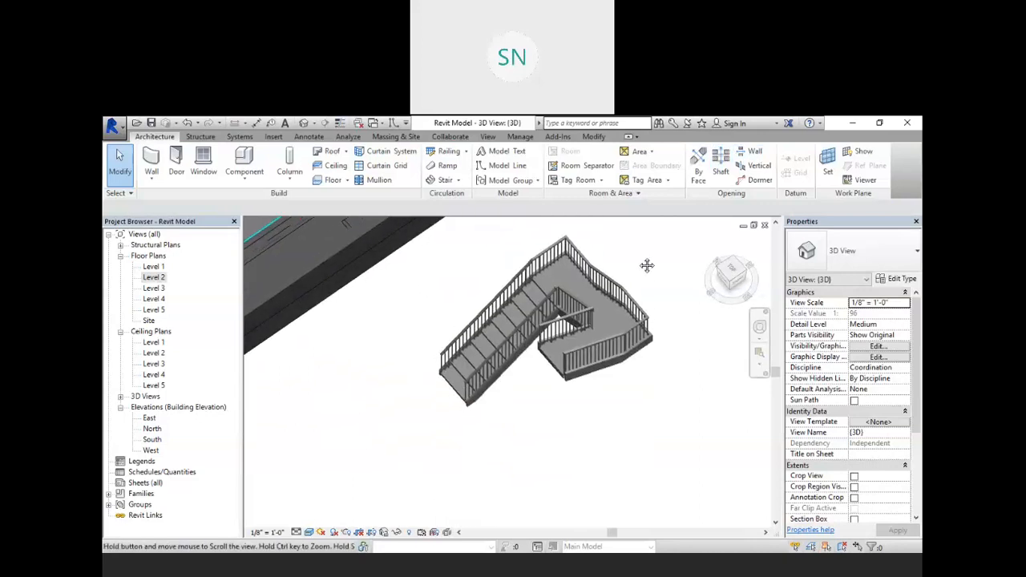
shift+middle_drag(619, 330, 633, 349)
shift+middle_drag(561, 393, 531, 510)
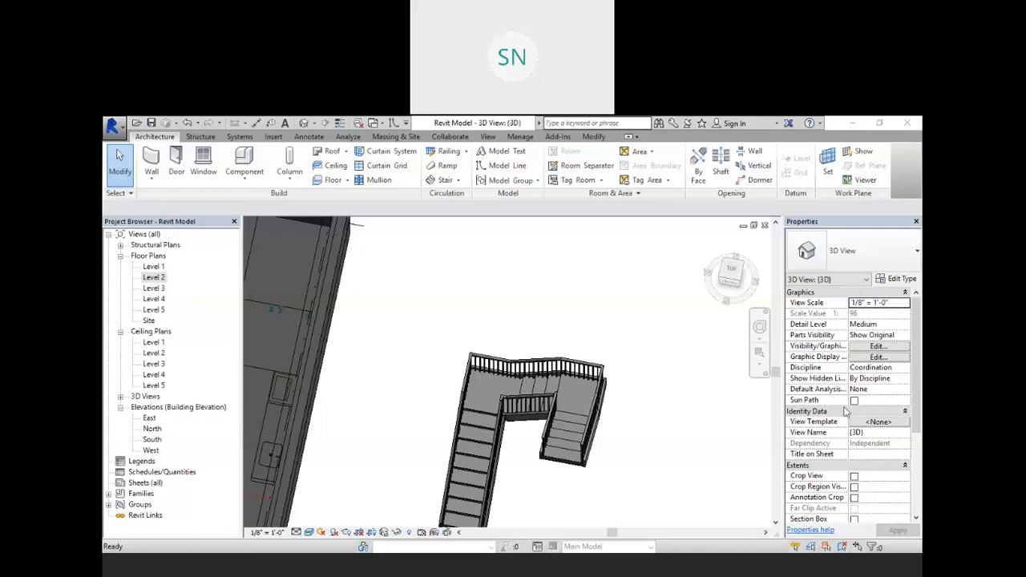
shift+middle_drag(620, 484, 617, 456)
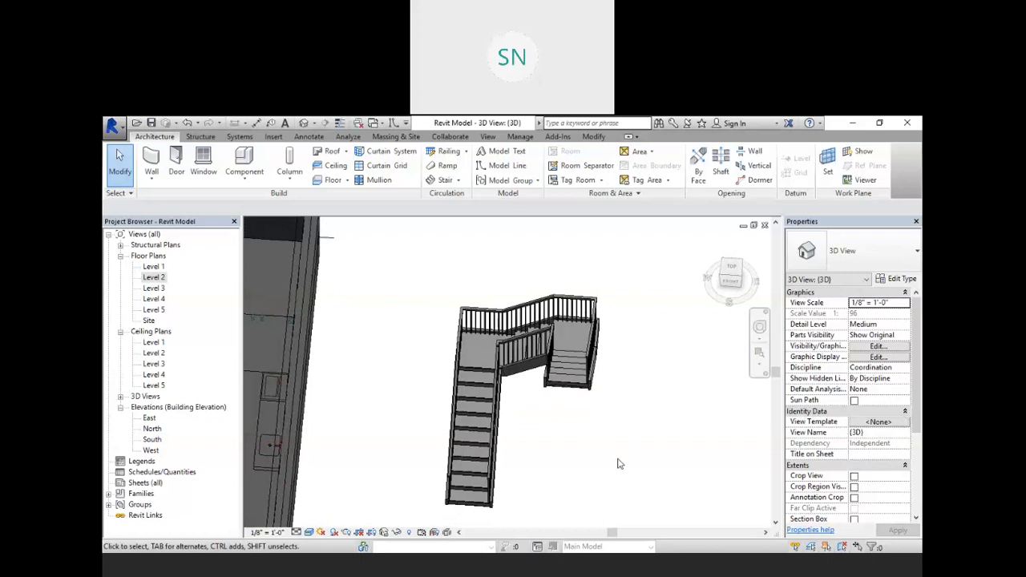
middle_drag(537, 452, 560, 451)
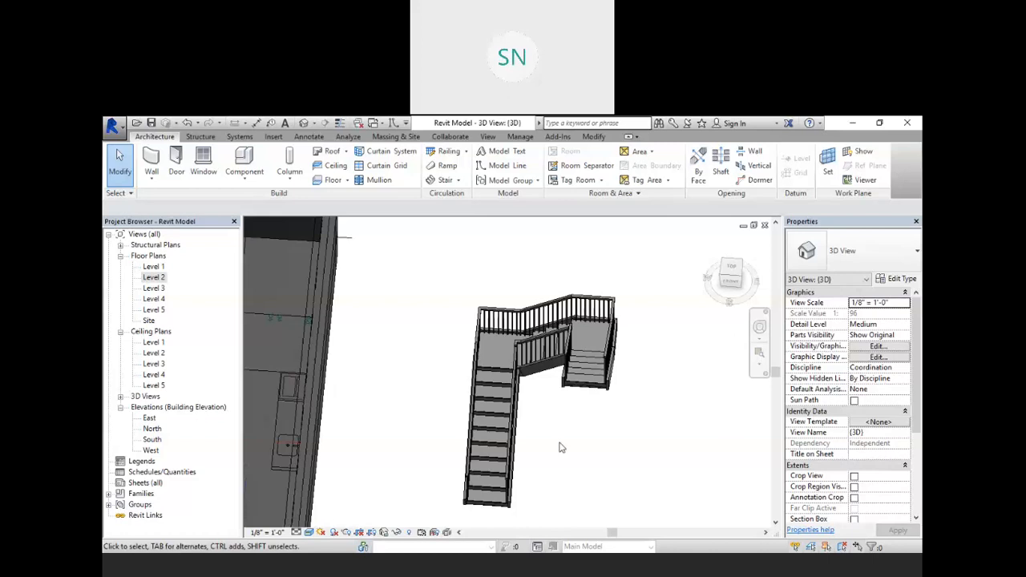
Step: Reopen the U-shaped stair's sketch for editing in the Level 2 floor plan
double_click(153, 277)
middle_drag(527, 378, 518, 329)
click(509, 319)
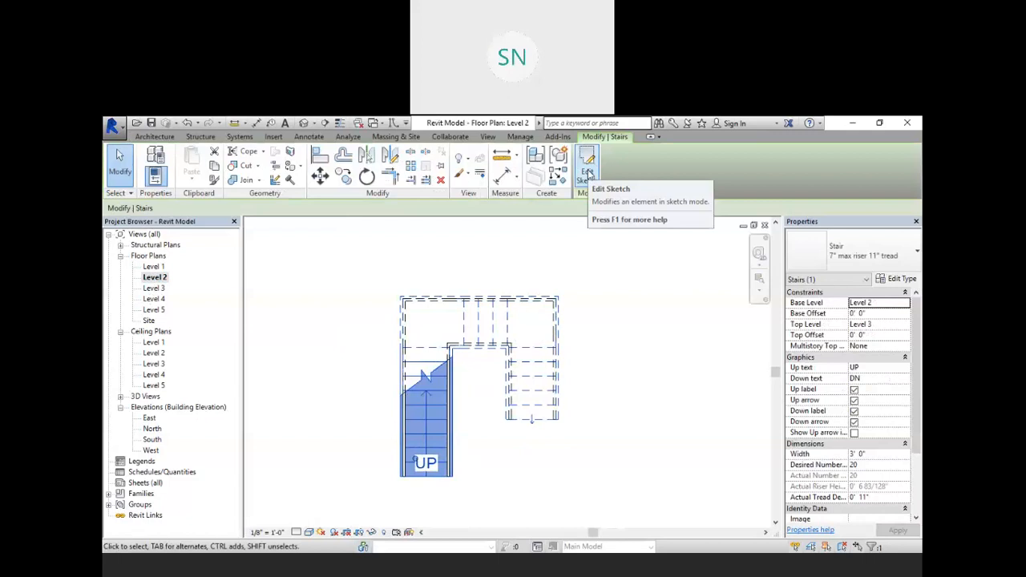
click(587, 172)
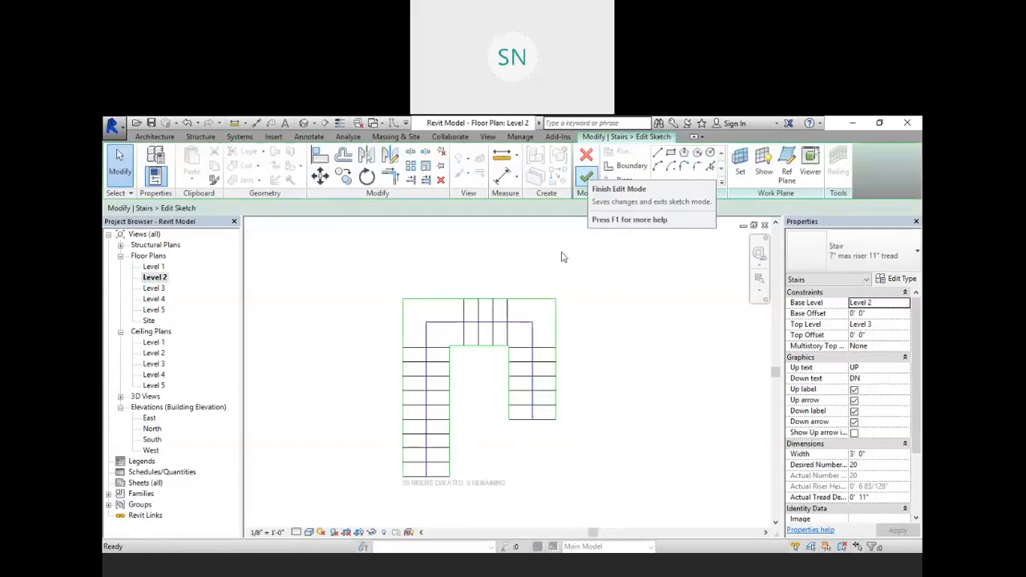
Step: Examine the boundary, riser and run lines of the U-shaped stair sketch, and its position beside the house
scroll(452, 348, up, 2)
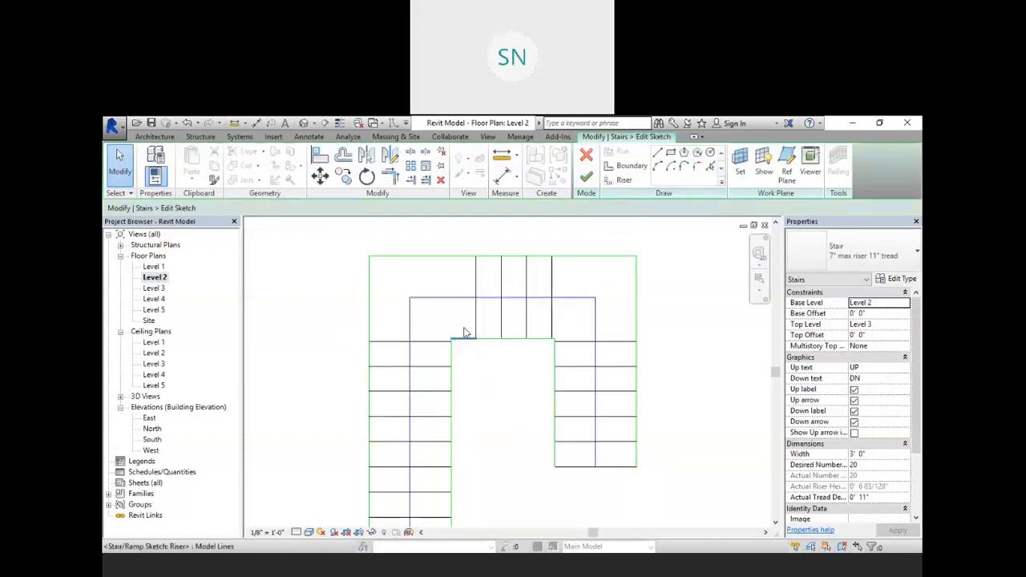
scroll(469, 331, up, 2)
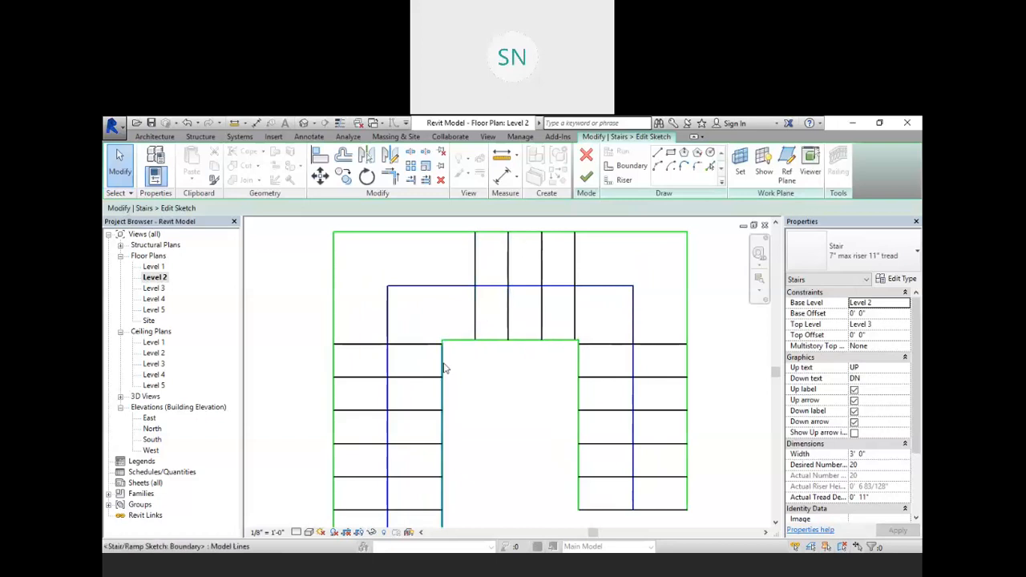
mouse_move(447, 370)
middle_down()
mouse_move(515, 302)
mouse_move(490, 276)
middle_up()
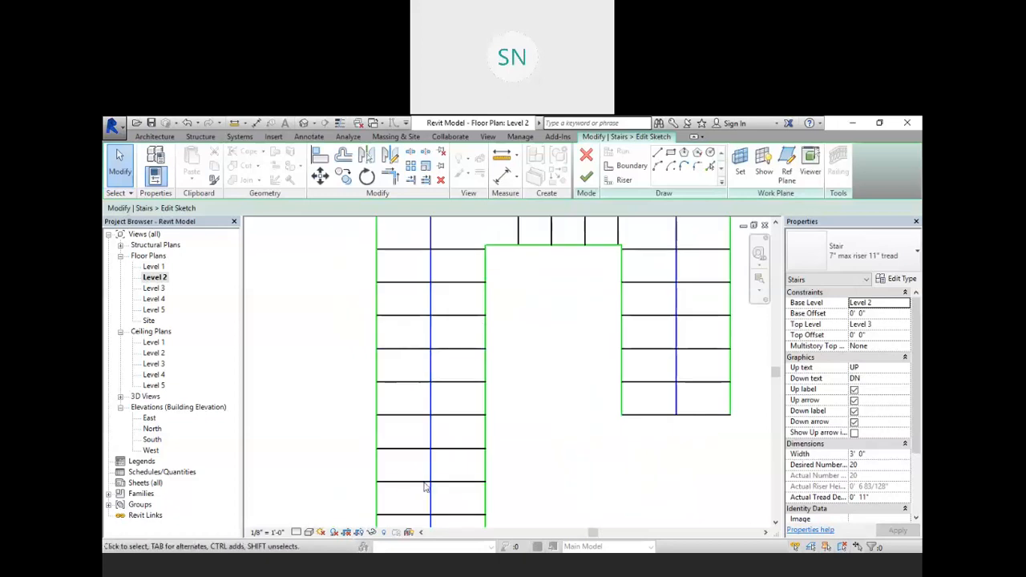
scroll(434, 310, down, 1)
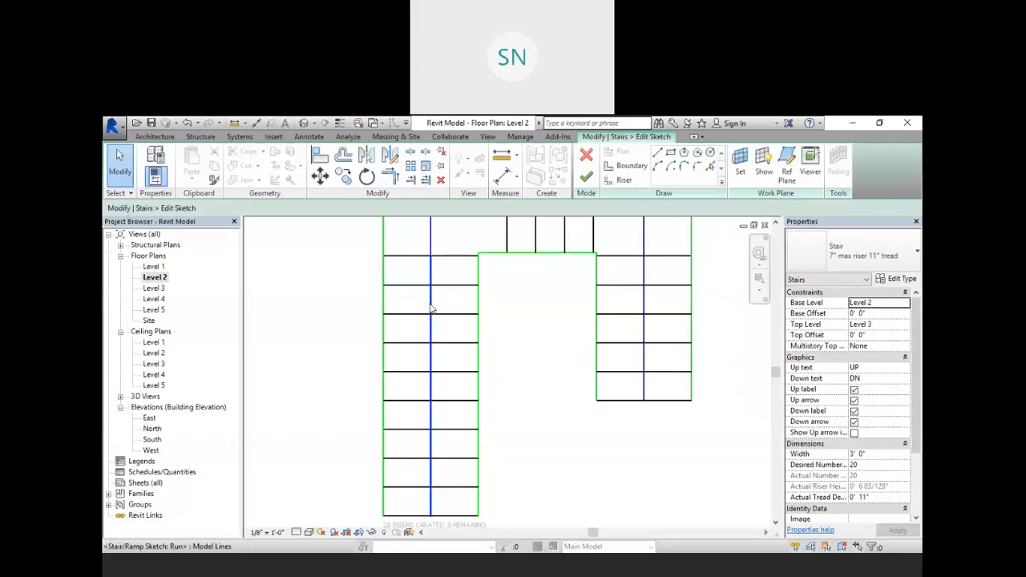
scroll(544, 367, down, 1)
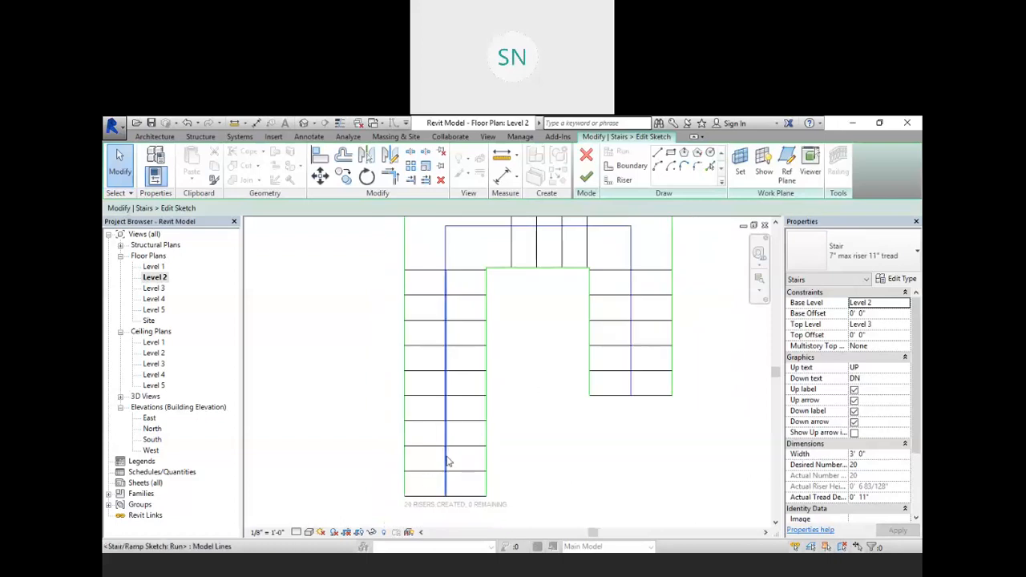
middle_click(539, 405)
middle_click(538, 406)
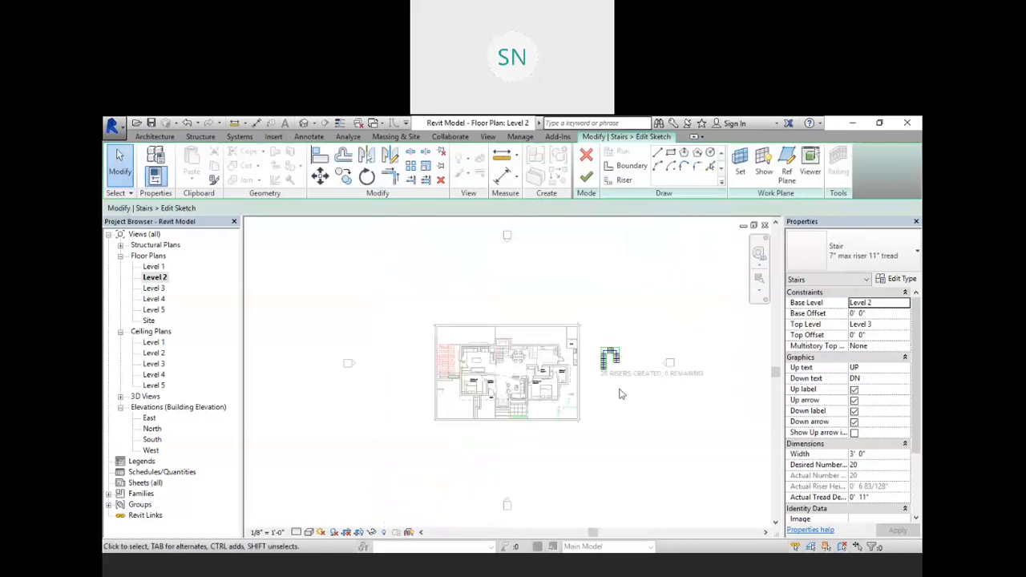
scroll(613, 373, up, 7)
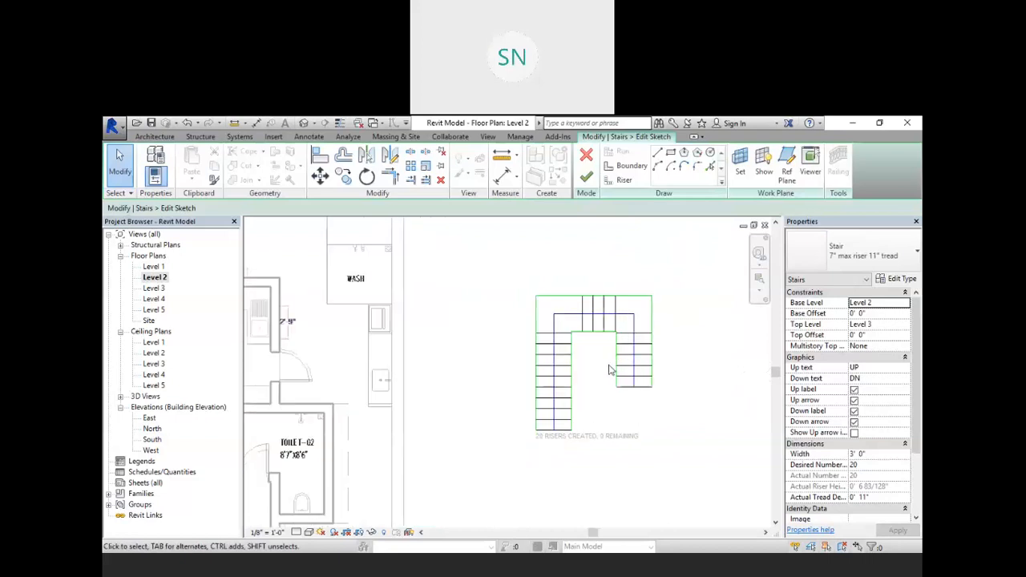
scroll(607, 371, up, 2)
scroll(554, 381, down, 2)
scroll(550, 348, up, 4)
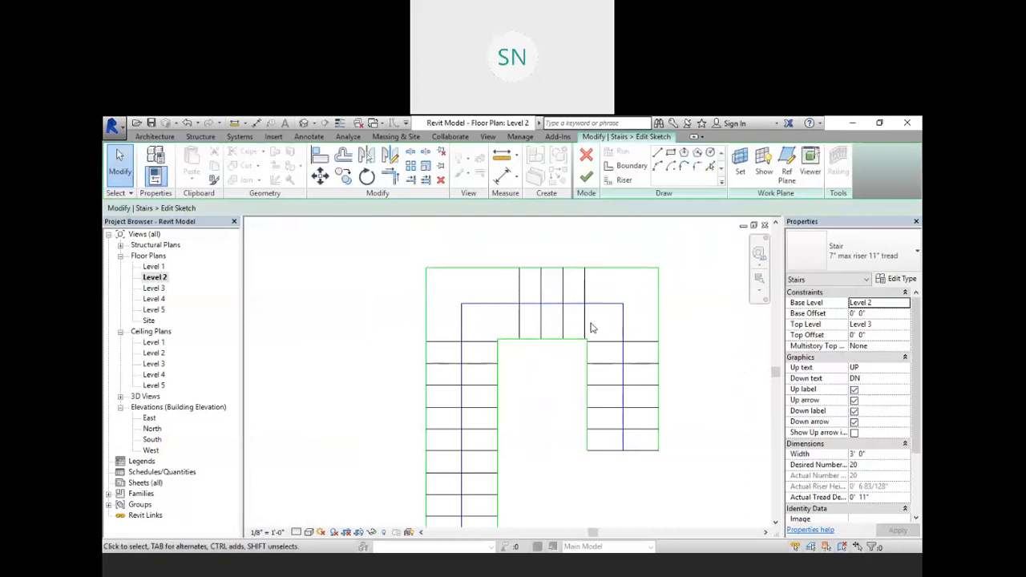
scroll(513, 337, up, 2)
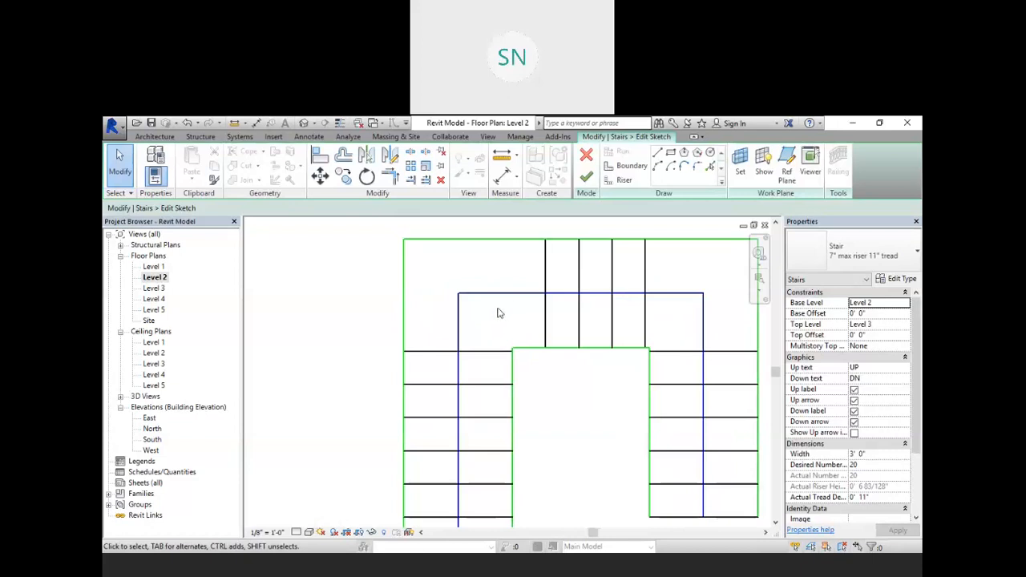
scroll(514, 311, down, 2)
Step: Nudge the horizontal run and the shorter vertical run together toward the first run to narrow the stair's central gap
mouse_move(697, 469)
mouse_down()
mouse_move(678, 465)
mouse_move(525, 253)
mouse_up()
key(Left)
key(Left)
key(Left)
key(Left)
key(Left)
key(Left)
key(Left)
key(Left)
key(Left)
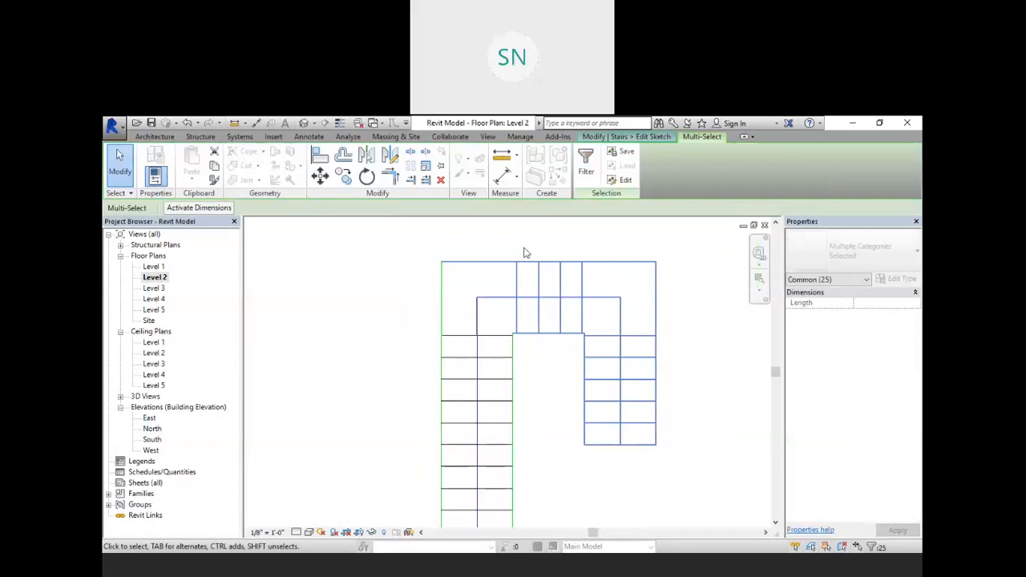
click(544, 387)
Step: Finish editing the sketch to apply the narrowed layout to the stair, and deselect it
scroll(554, 390, down, 1)
middle_drag(554, 389, 493, 338)
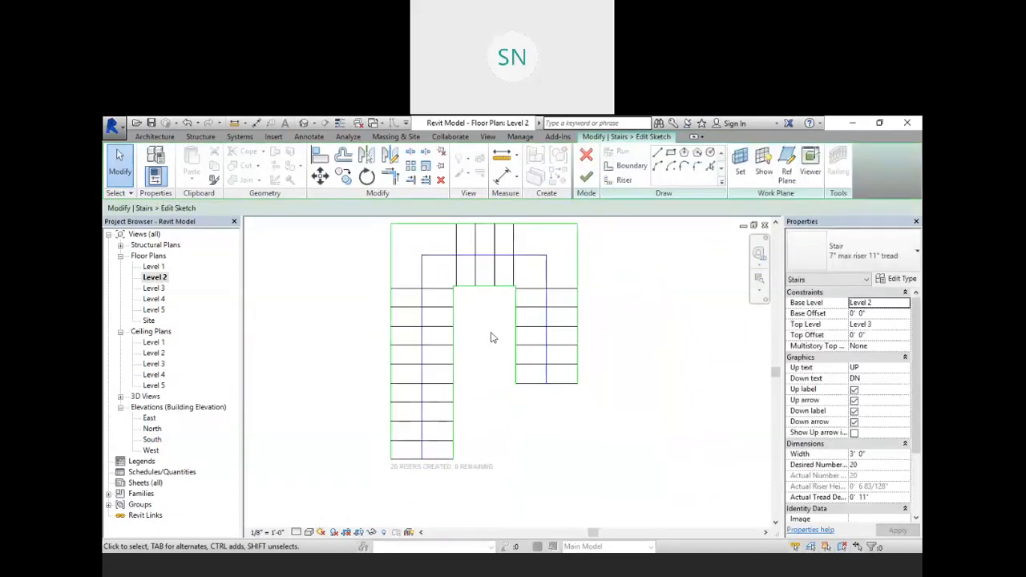
middle_drag(501, 413, 506, 422)
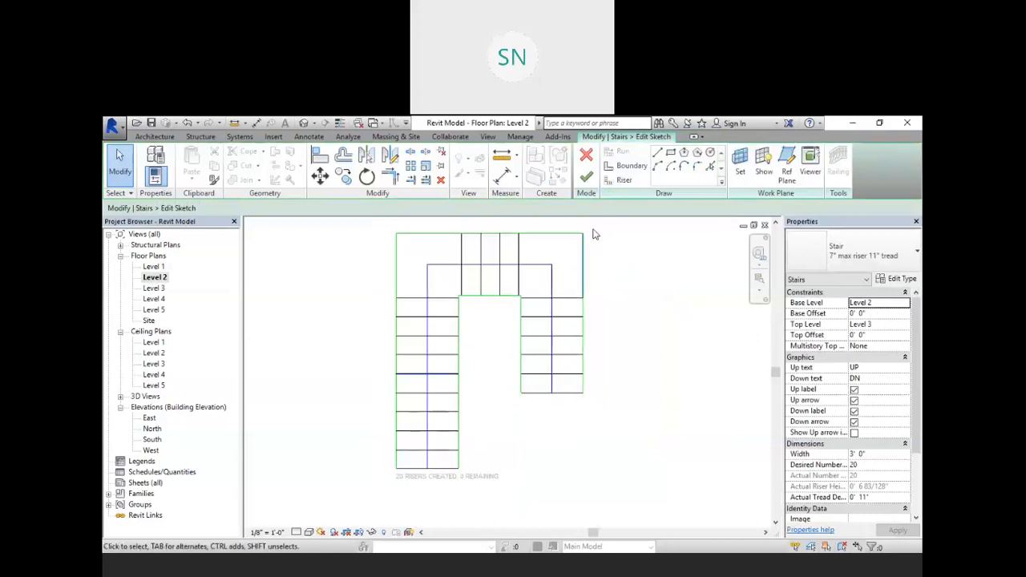
click(587, 176)
middle_drag(628, 314, 522, 337)
click(550, 332)
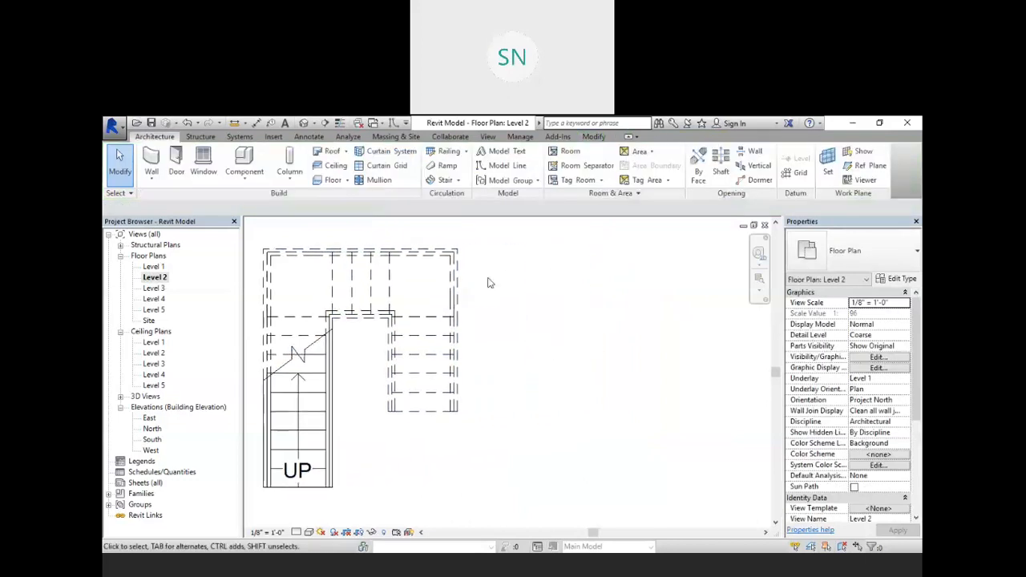
Step: Start a Stair by Component beside the sketched stair and draw its first run upward, about 6'-8" long with 9 risers
click(446, 180)
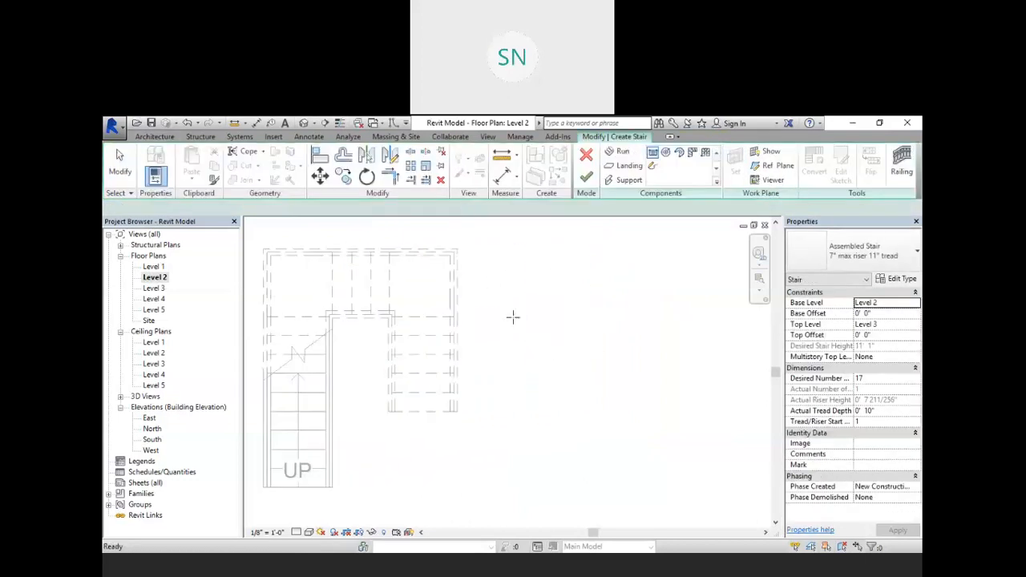
click(531, 450)
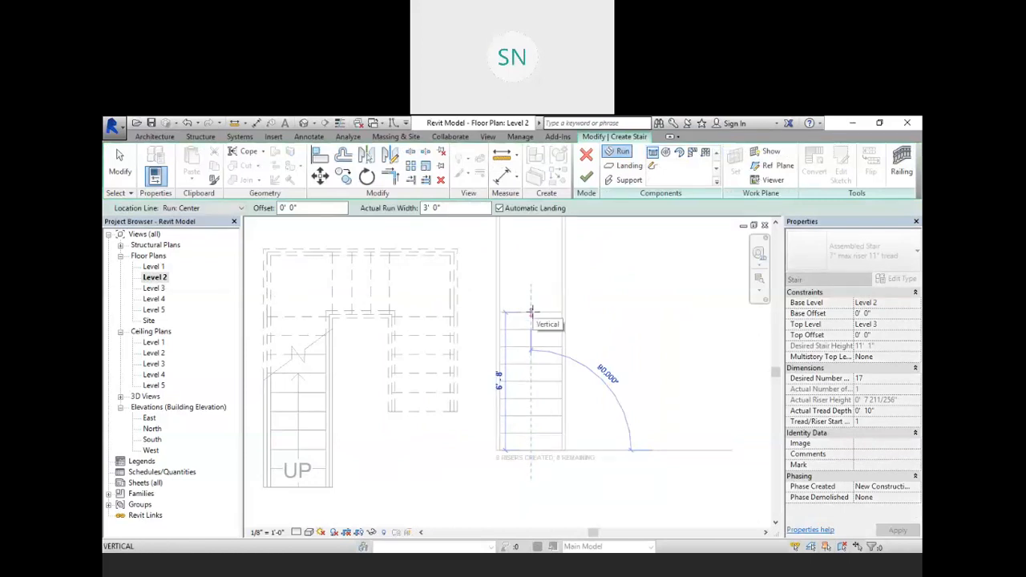
click(531, 315)
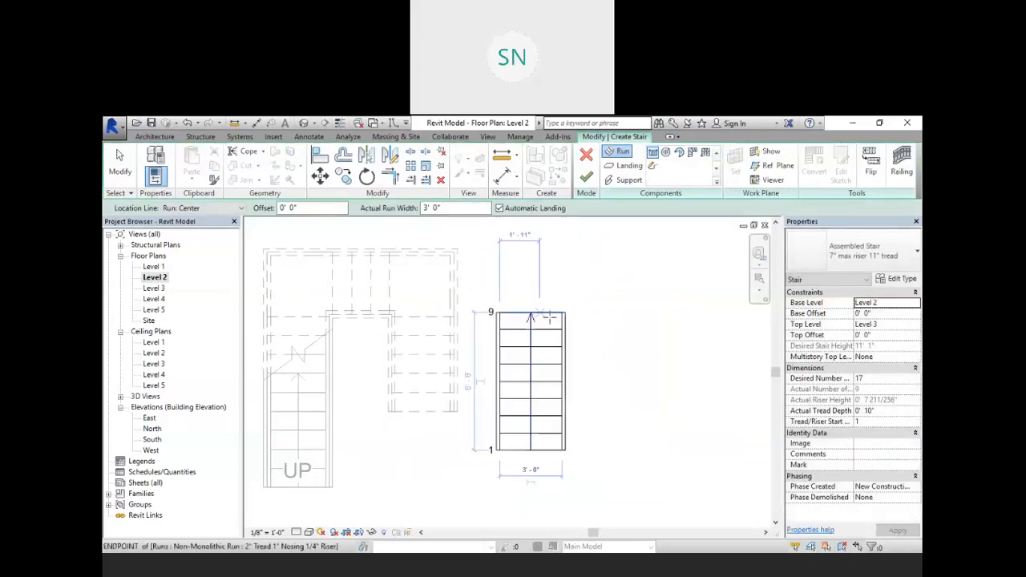
Step: Add a parallel downward run with the remaining 8 risers and an automatic landing, and finish the component stair
click(670, 315)
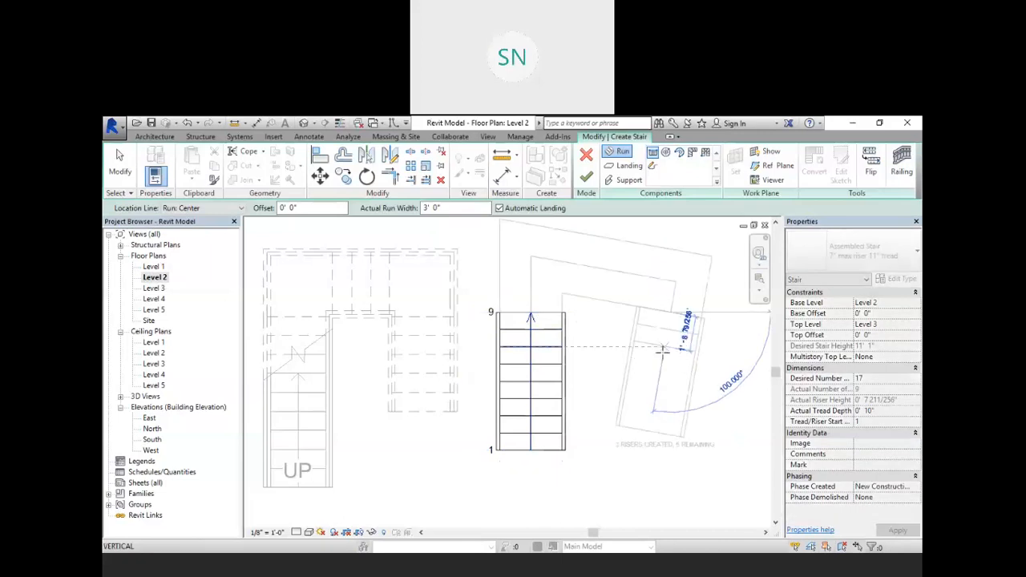
click(669, 450)
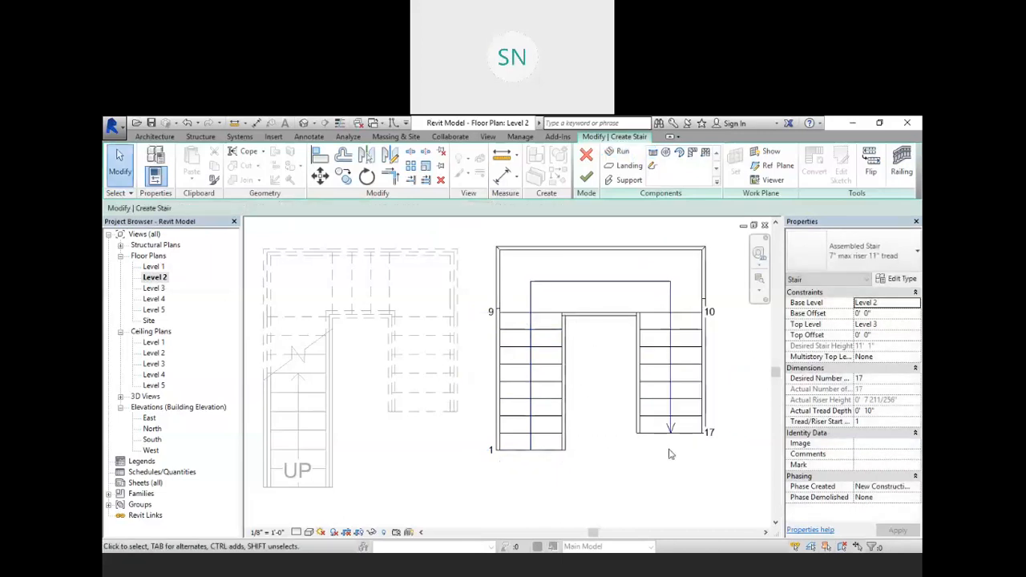
scroll(577, 394, up, 3)
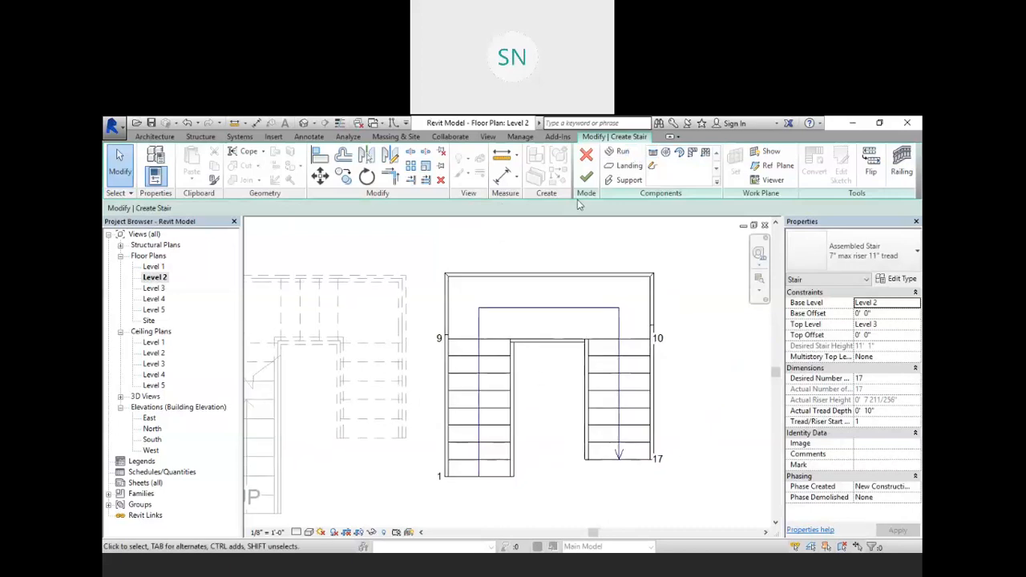
right_click(573, 231)
click(593, 237)
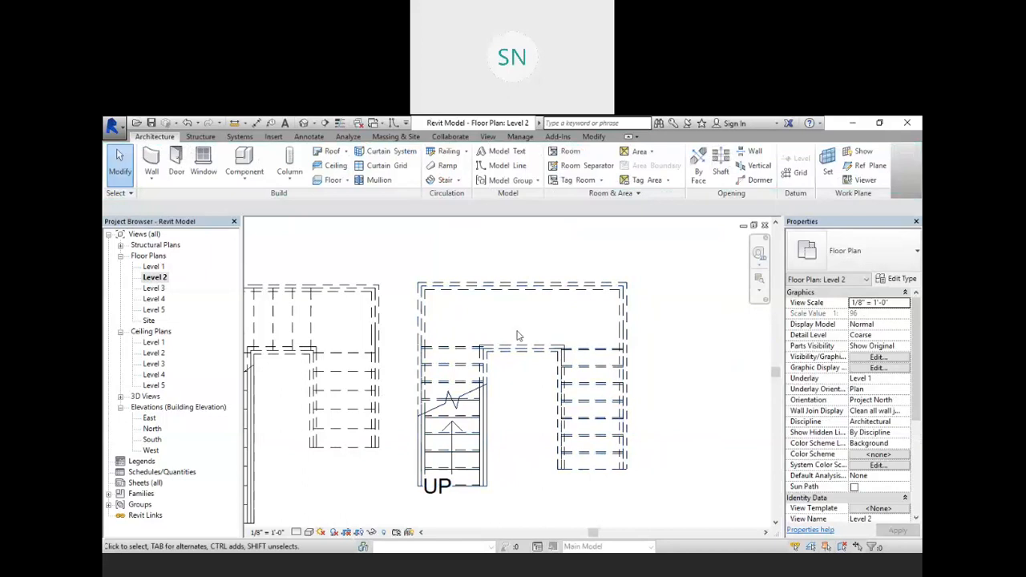
Step: Open the component stair for editing and convert its landing to a custom sketch-based component
middle_drag(524, 331, 532, 345)
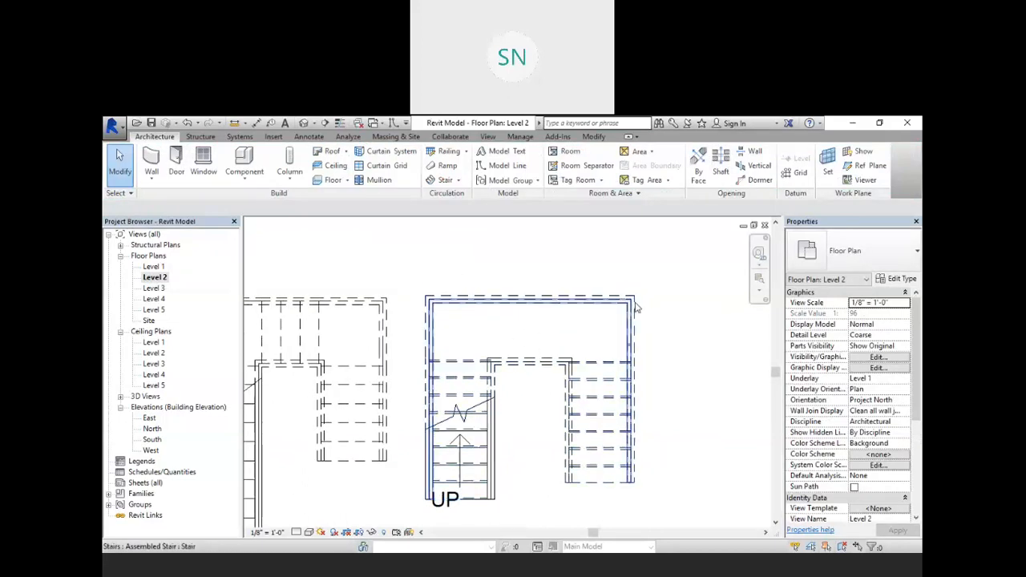
click(583, 362)
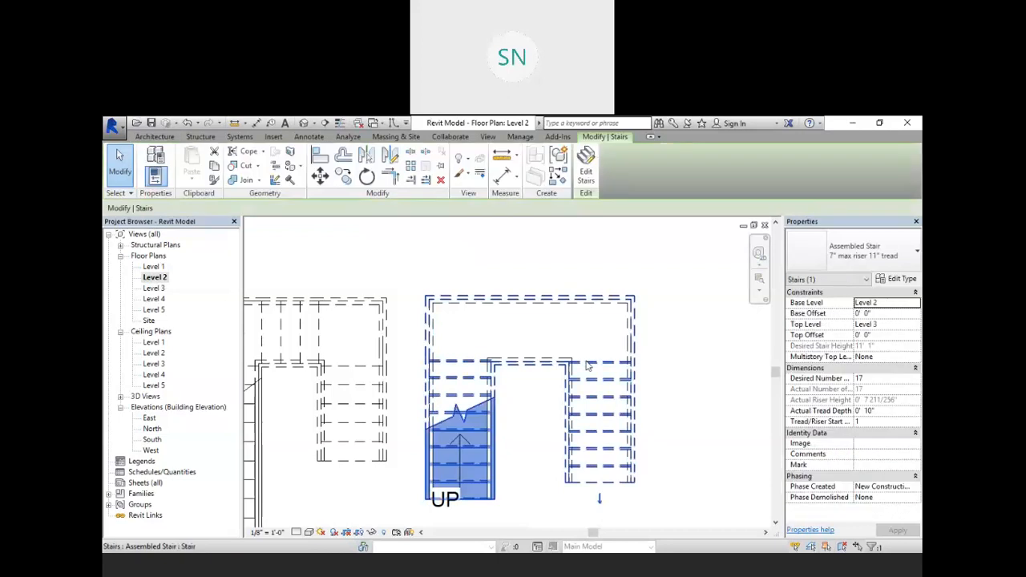
click(582, 174)
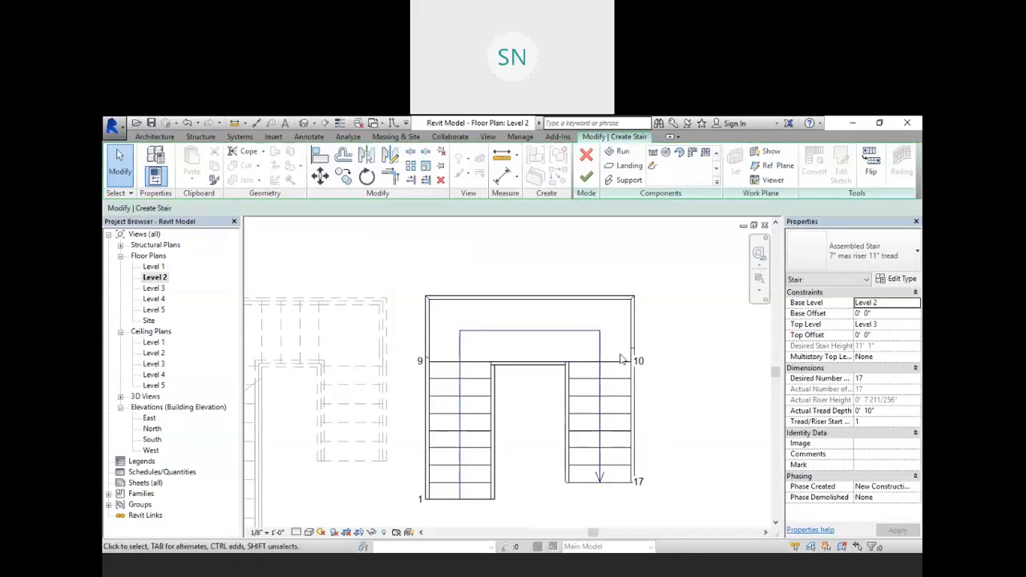
click(625, 315)
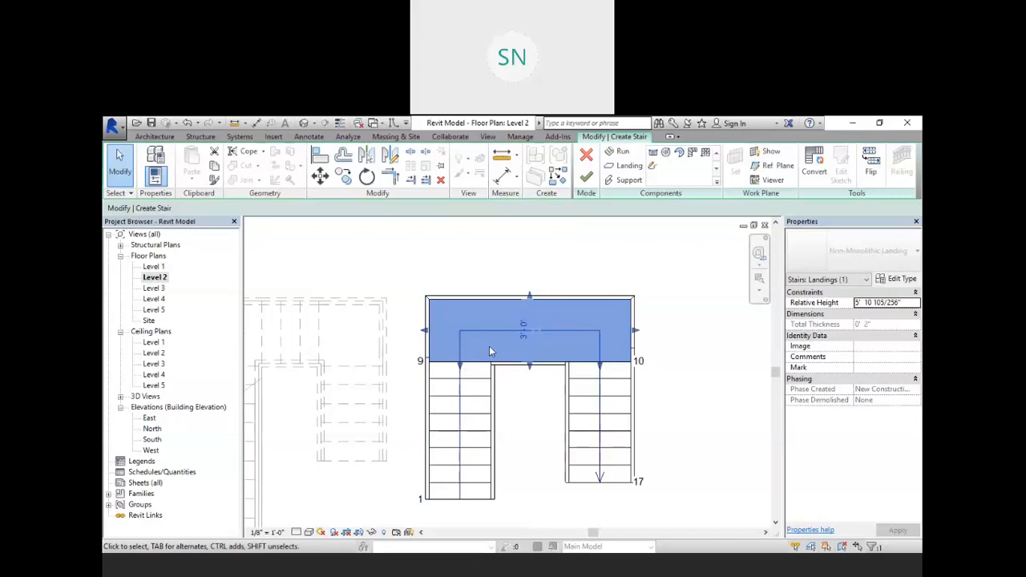
click(815, 175)
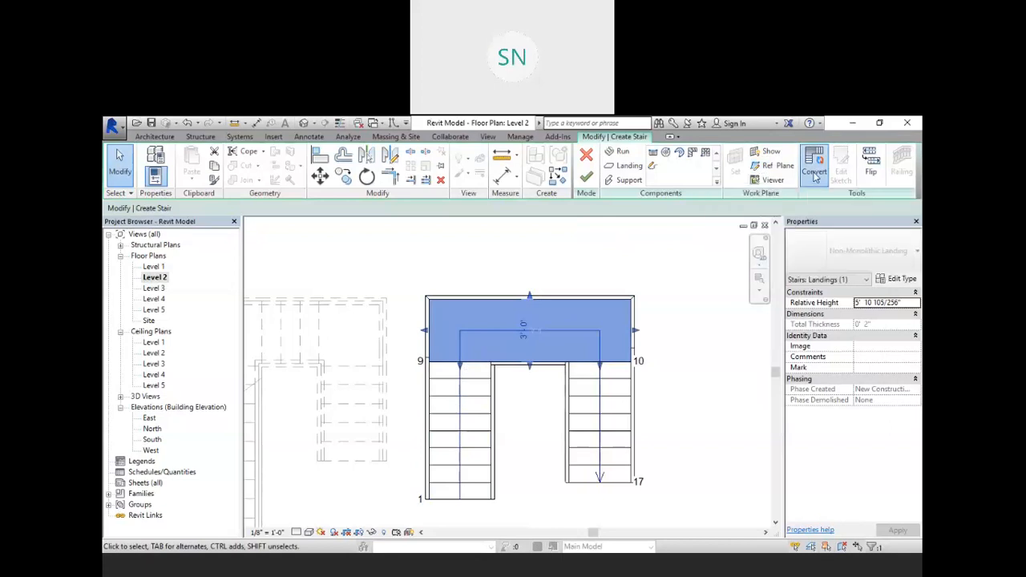
click(586, 360)
click(672, 285)
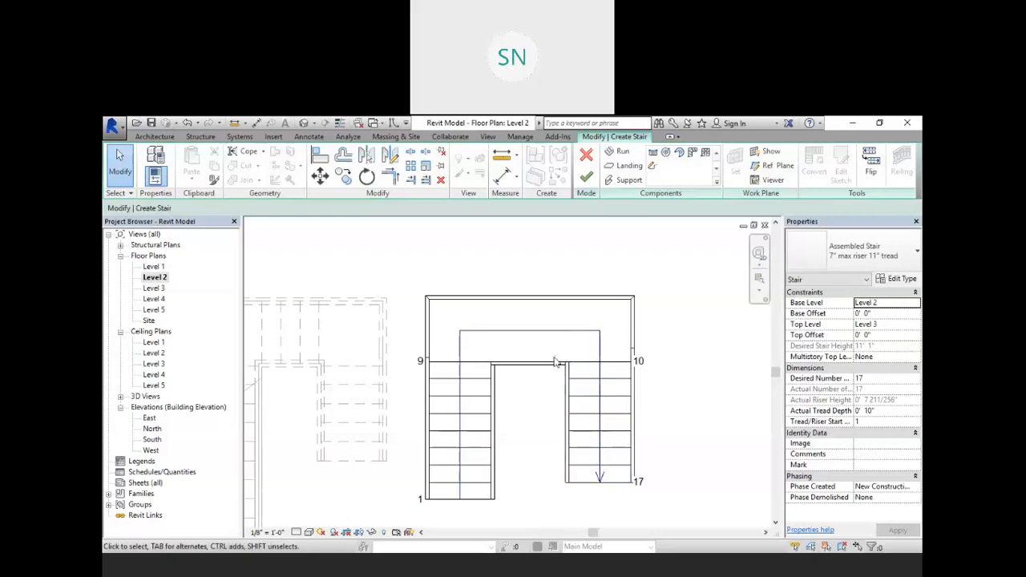
Step: Edit the landing's sketch and draw a boundary arc bulging outward between its two outer corners, with a radius of about 6'-4"
click(608, 326)
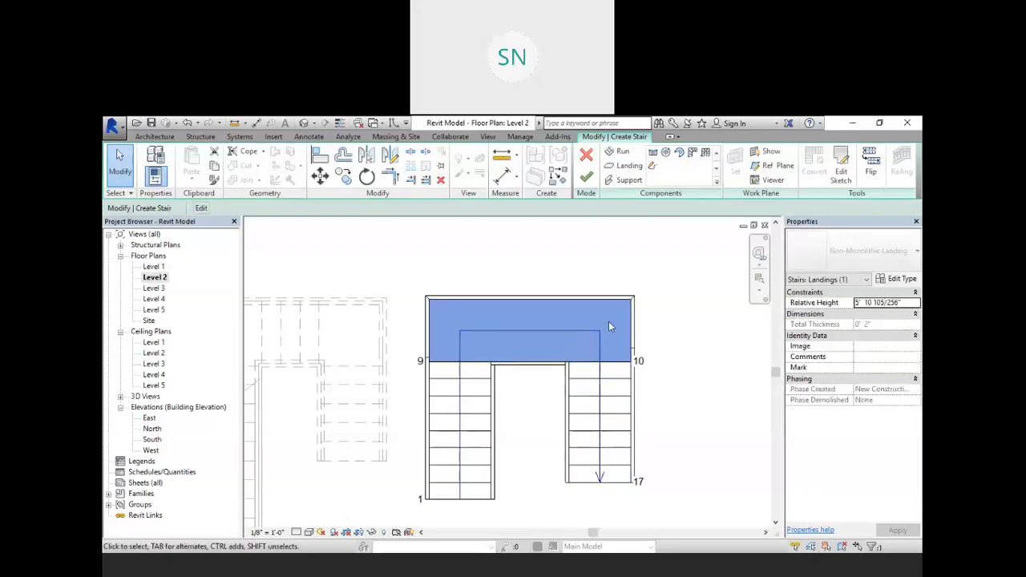
click(846, 173)
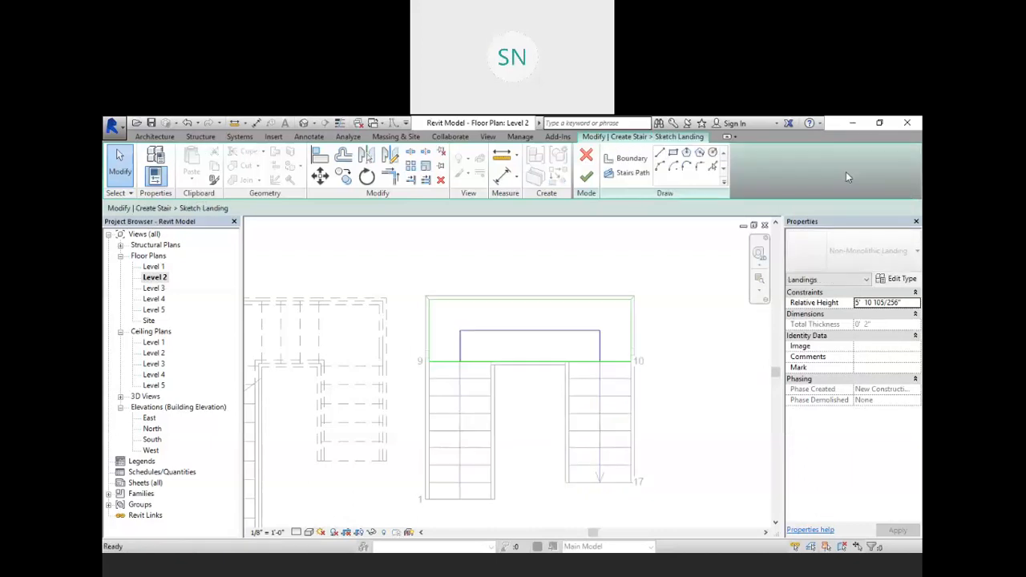
scroll(546, 322, up, 1)
scroll(547, 321, up, 2)
mouse_move(571, 330)
middle_down()
mouse_move(580, 299)
mouse_move(577, 322)
middle_up()
scroll(577, 295, down, 1)
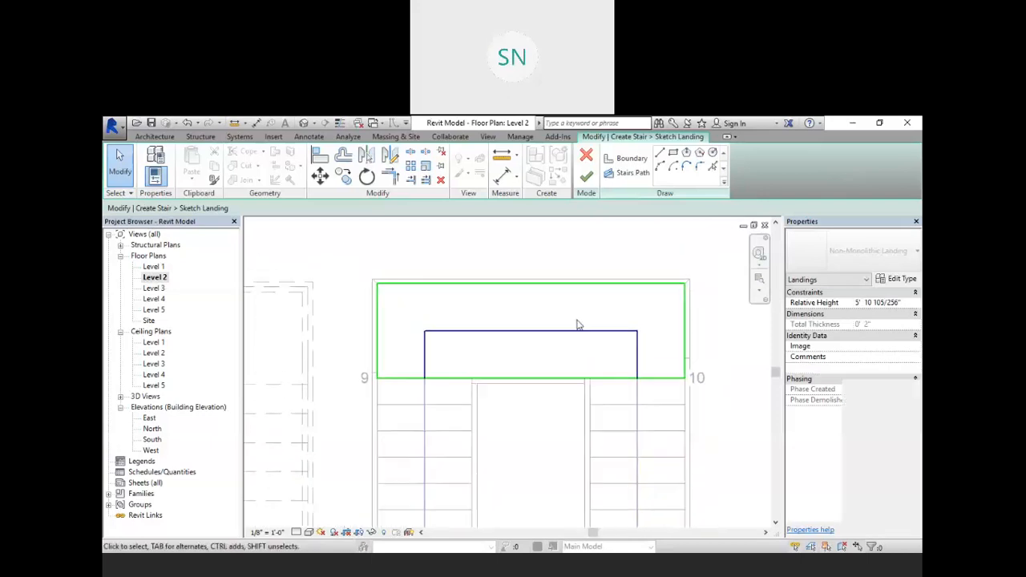
middle_drag(651, 303, 653, 325)
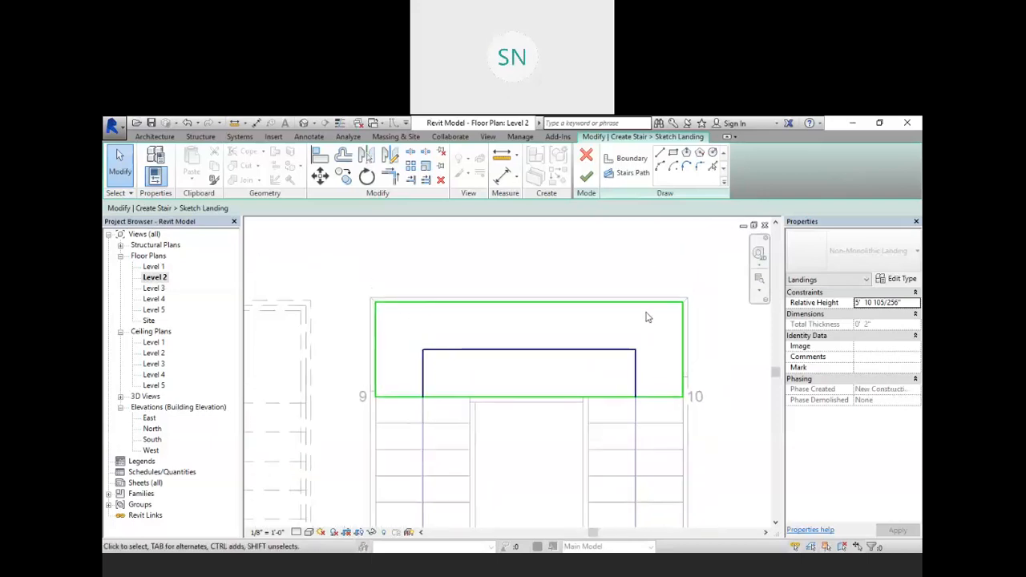
click(660, 166)
click(377, 303)
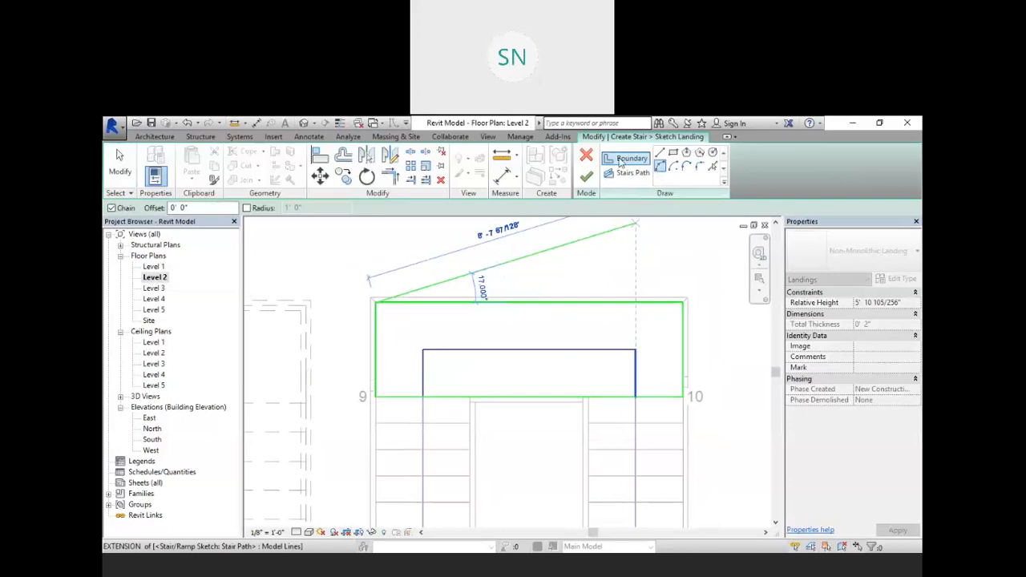
click(683, 302)
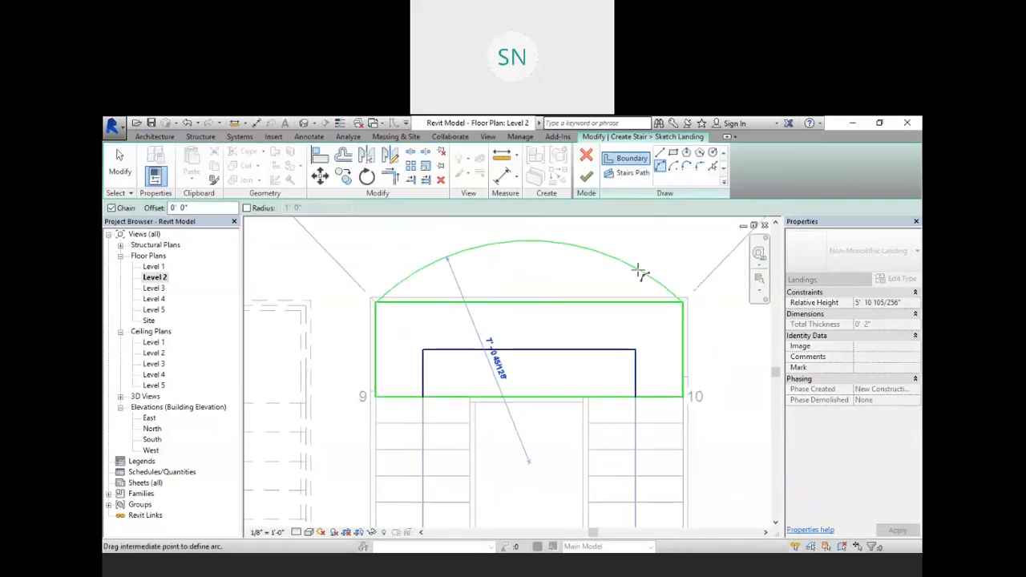
click(565, 233)
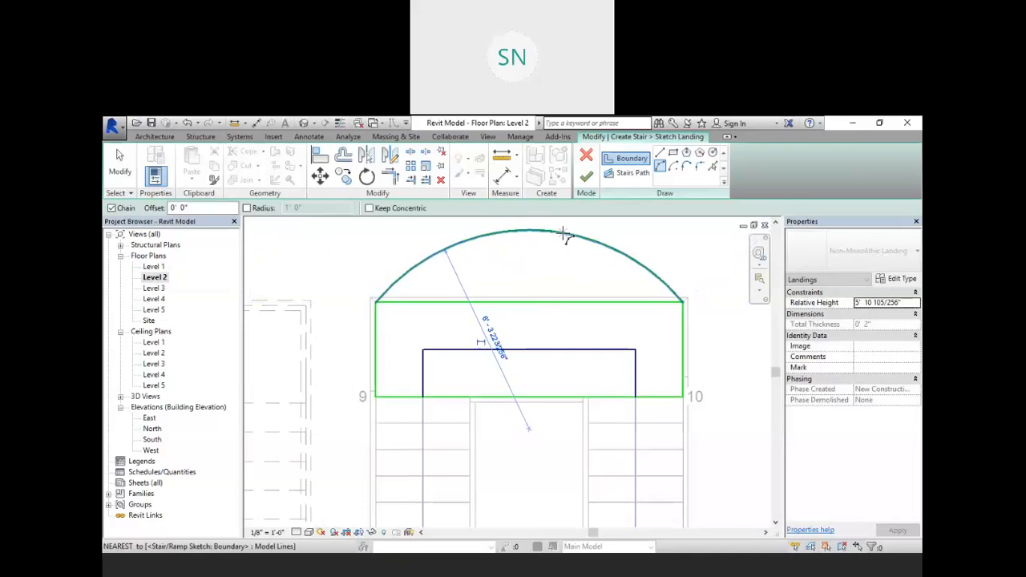
Step: Draw a semicircular boundary arc of 1'-10 1/2" radius into the landing between the inner edges of the two runs, and end the arc tool
click(476, 396)
click(588, 397)
click(554, 343)
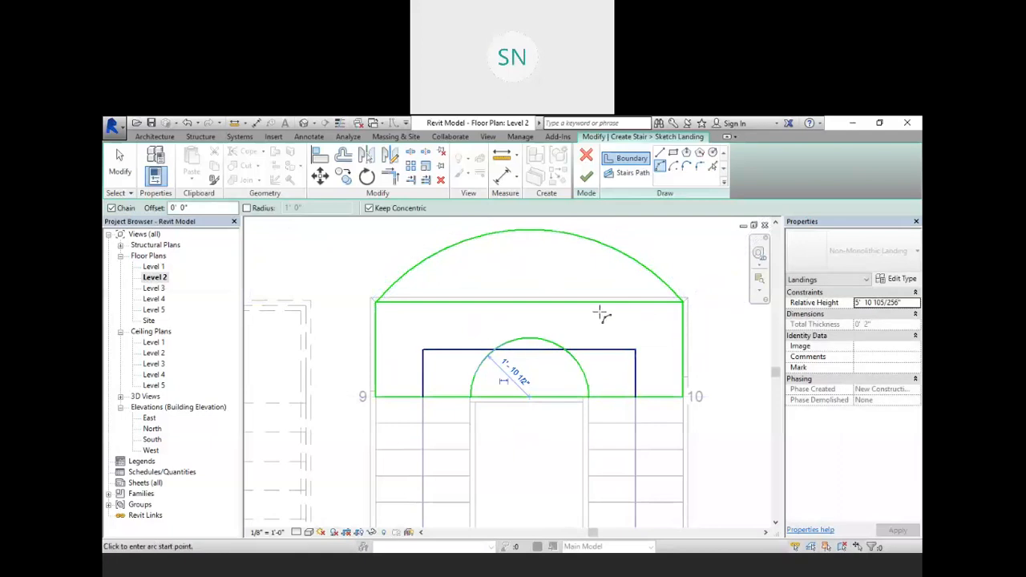
right_click(601, 316)
click(625, 323)
right_click(623, 323)
click(638, 327)
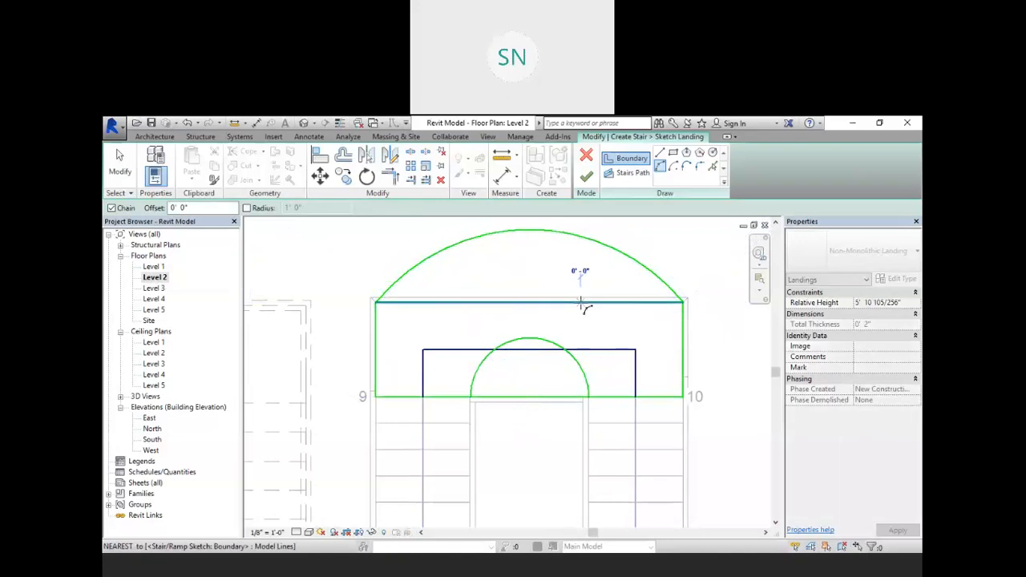
right_click(669, 317)
click(683, 323)
right_click(627, 325)
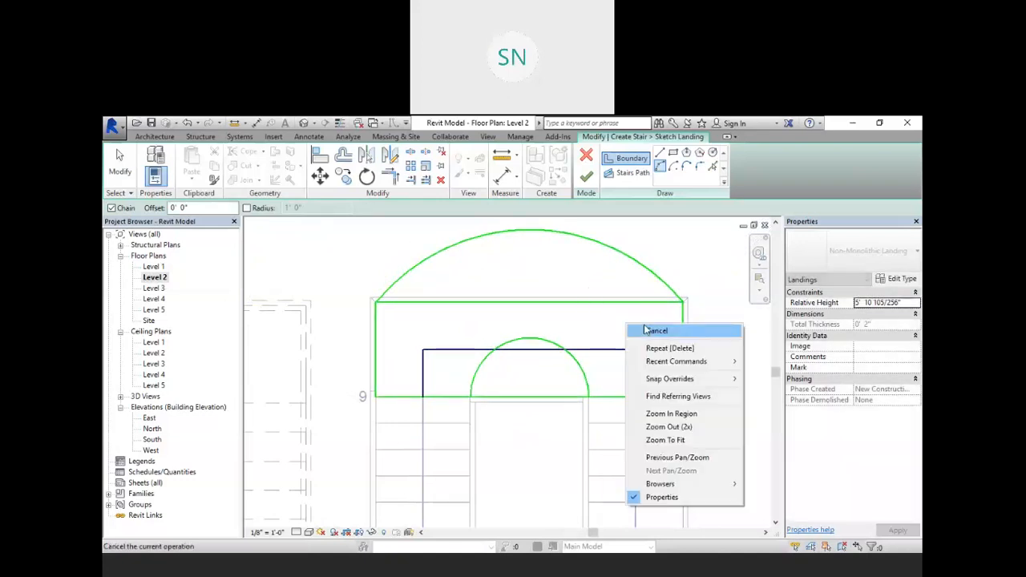
click(653, 331)
Step: Delete the landing's straight outer edge and the straight segment under the inner arc, and finish the landing sketch
click(607, 304)
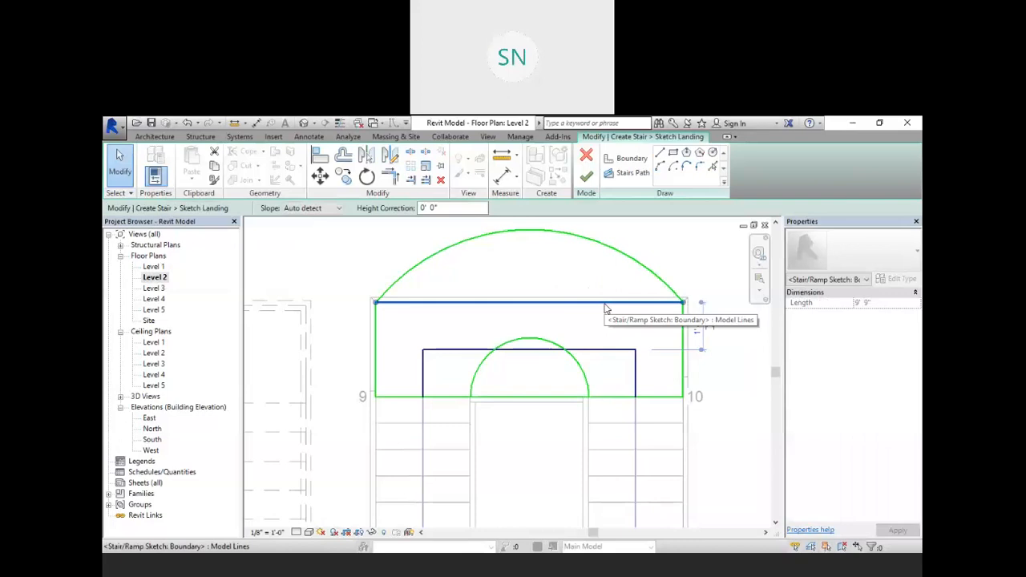
key(Delete)
click(545, 398)
key(Delete)
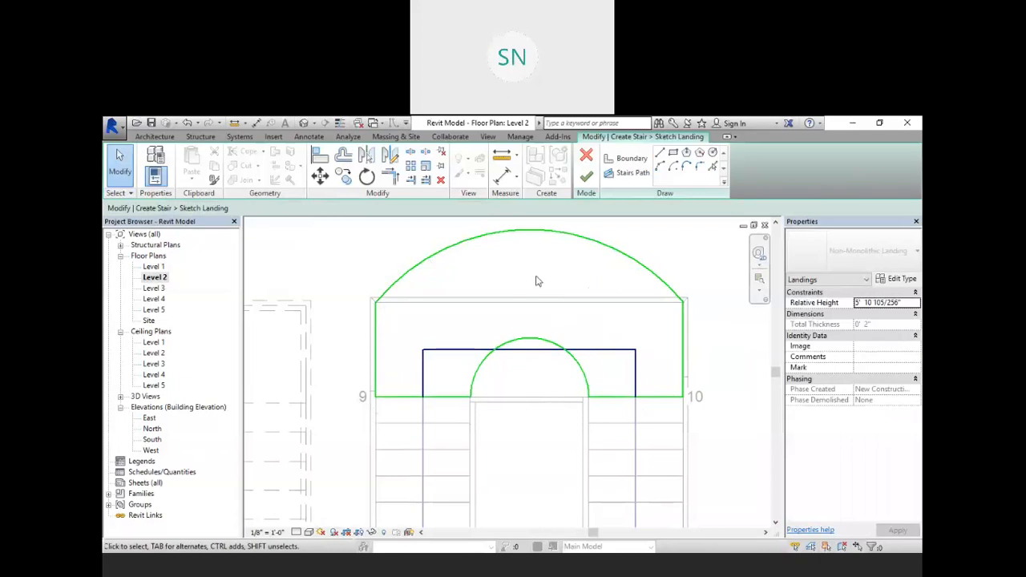
click(586, 177)
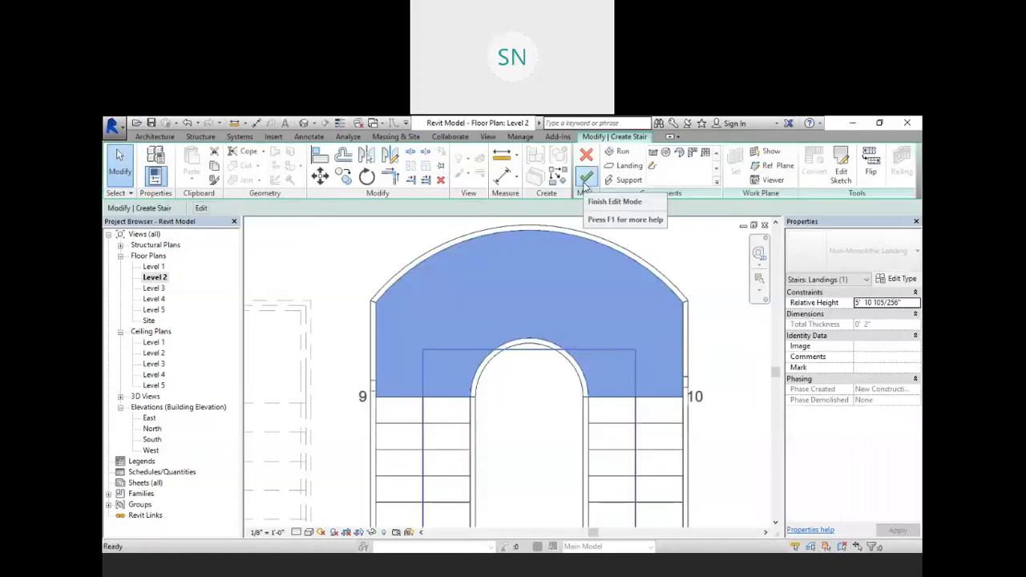
click(711, 274)
Step: Examine the stair with its curved landing in the 3D view from several angles
scroll(617, 288, down, 3)
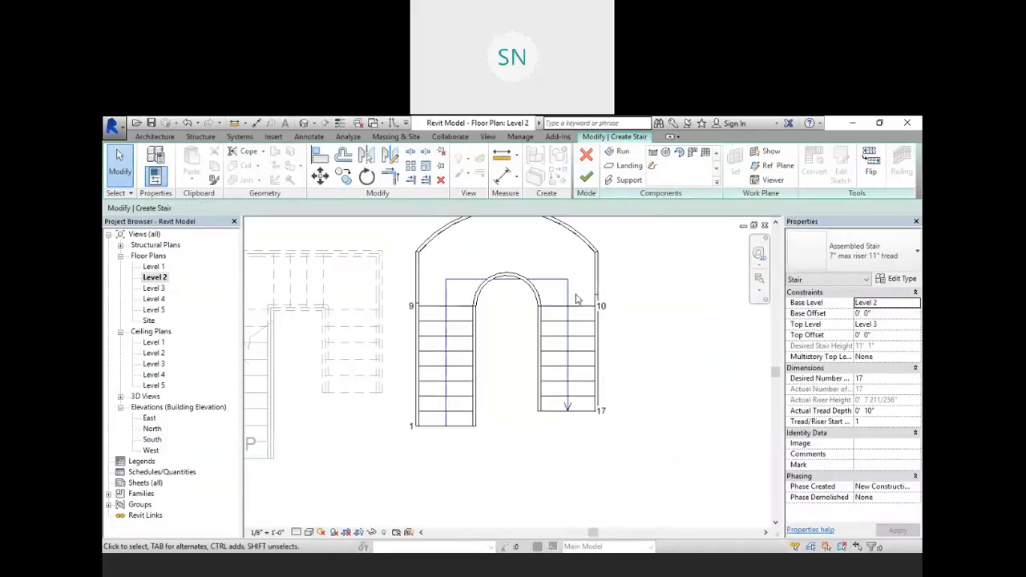
scroll(576, 298, down, 1)
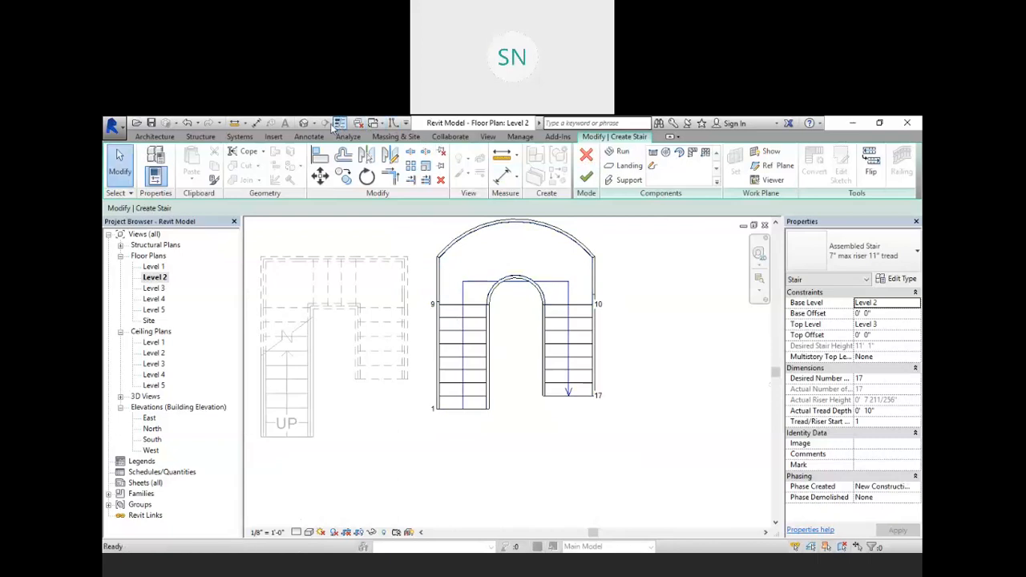
click(305, 123)
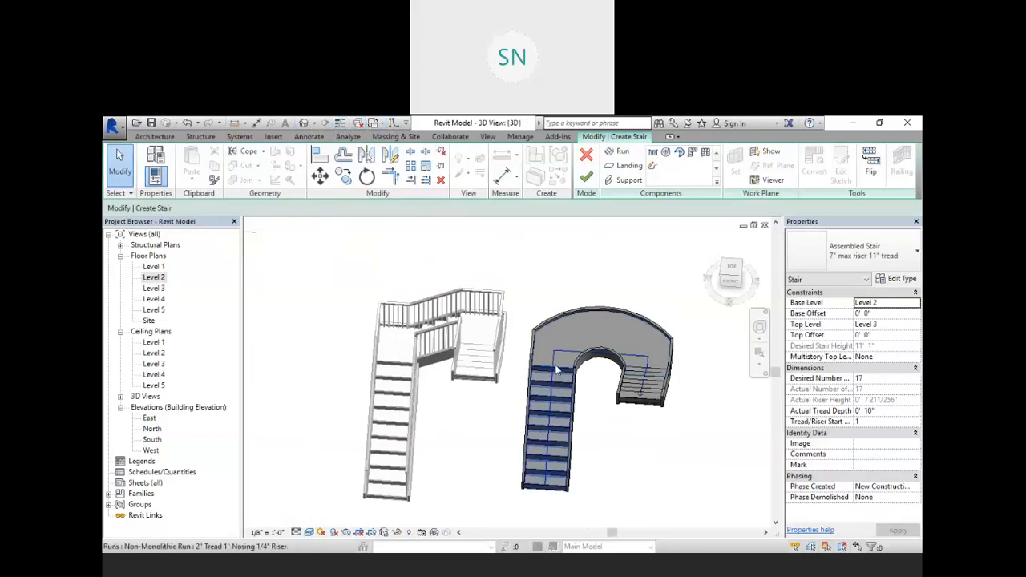
shift+middle_drag(574, 423, 566, 228)
middle_drag(575, 376, 589, 335)
shift+middle_drag(539, 421, 558, 396)
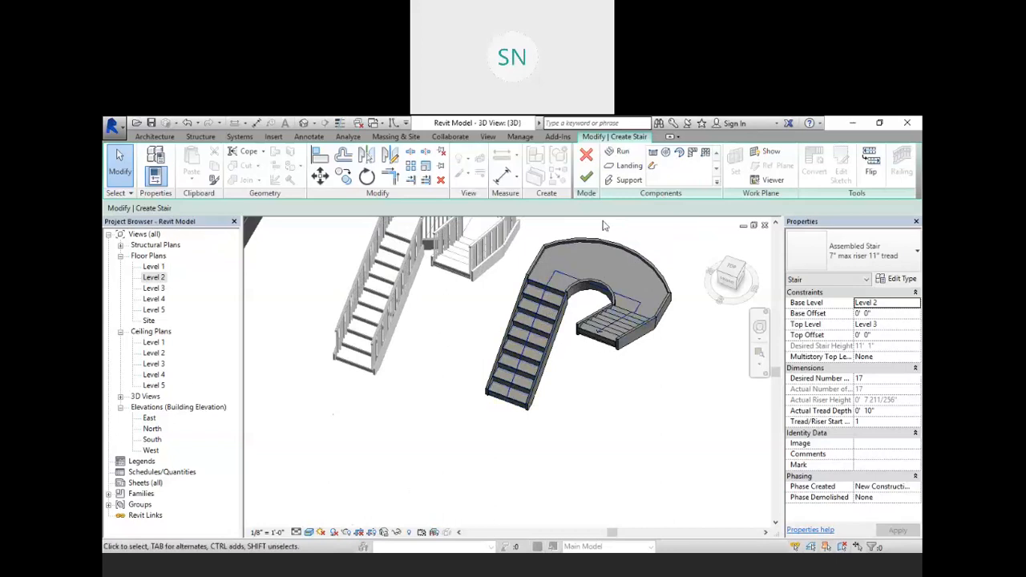
Step: Return to the Level 2 floor plan and convert the stair's first run to a custom sketch-based component
double_click(154, 277)
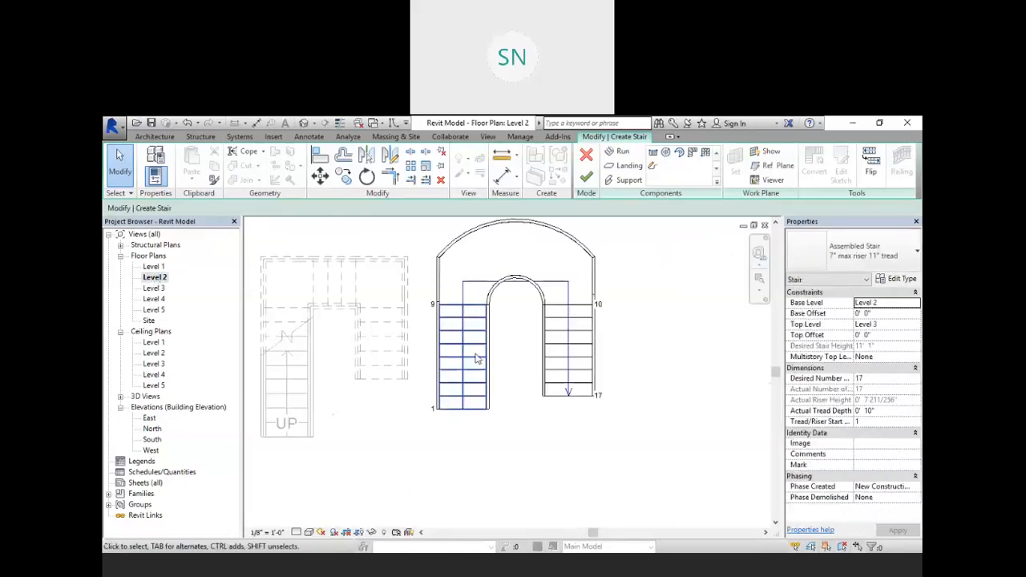
click(476, 353)
click(814, 164)
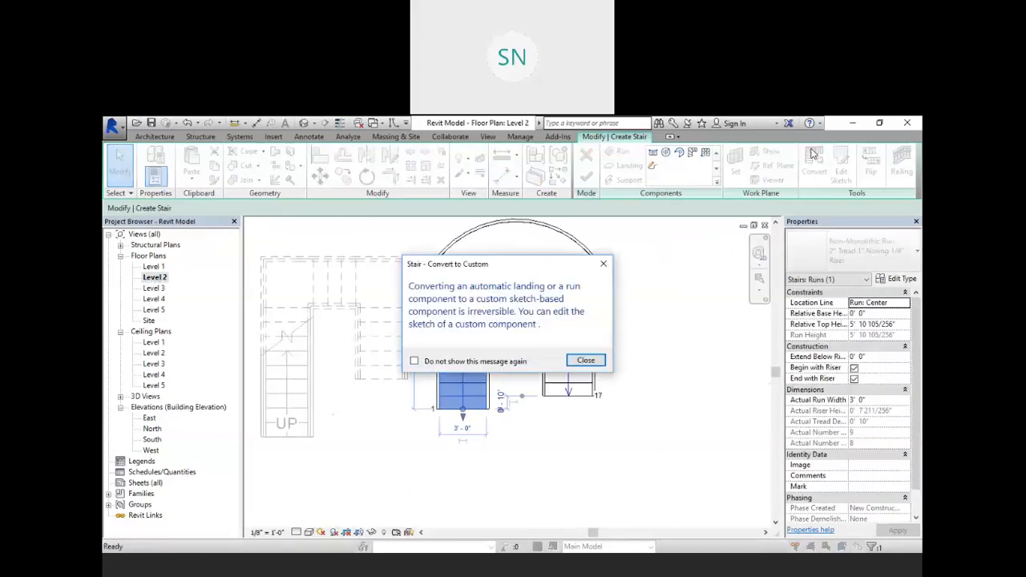
click(585, 361)
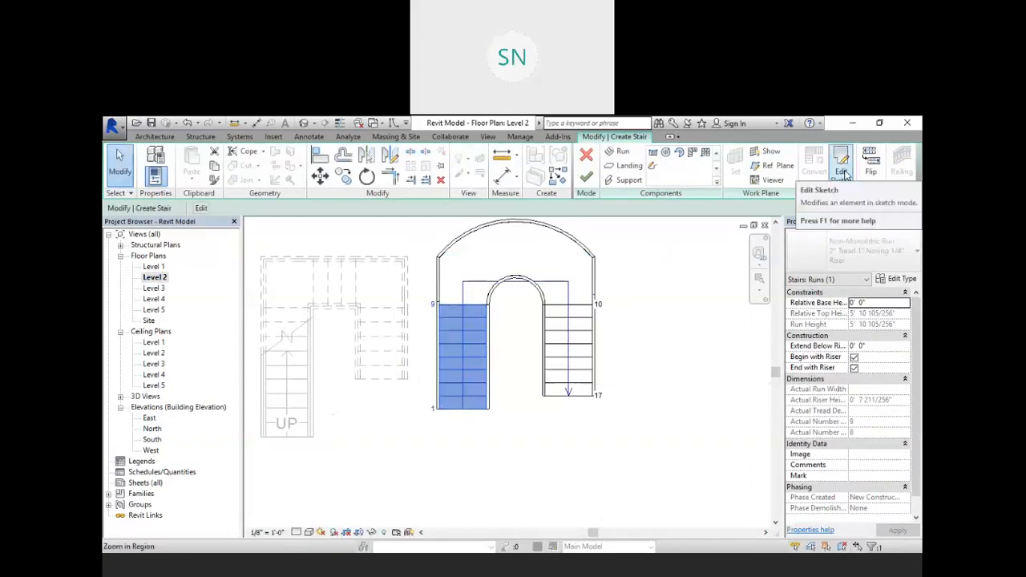
Step: In the first run's sketch, replace the straight inner boundary with an arc of about 8'-0" radius flaring out from its upper end toward the second run
click(842, 171)
scroll(482, 350, up, 3)
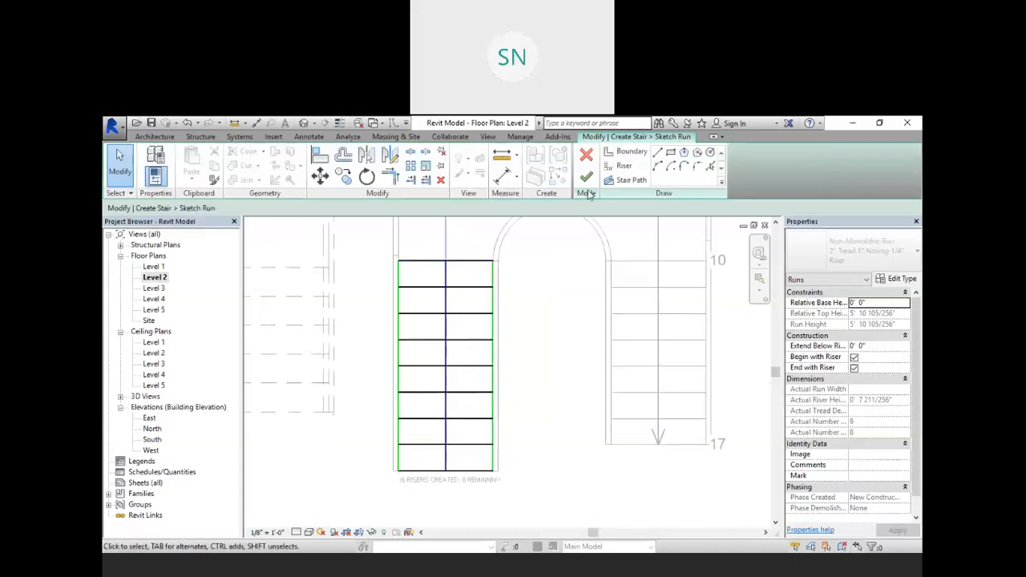
click(657, 166)
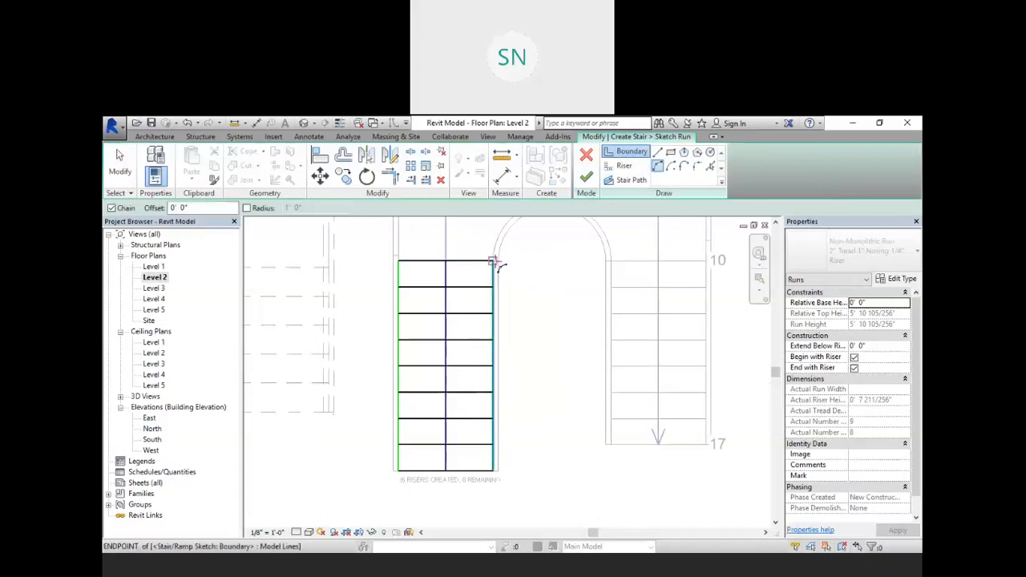
click(496, 261)
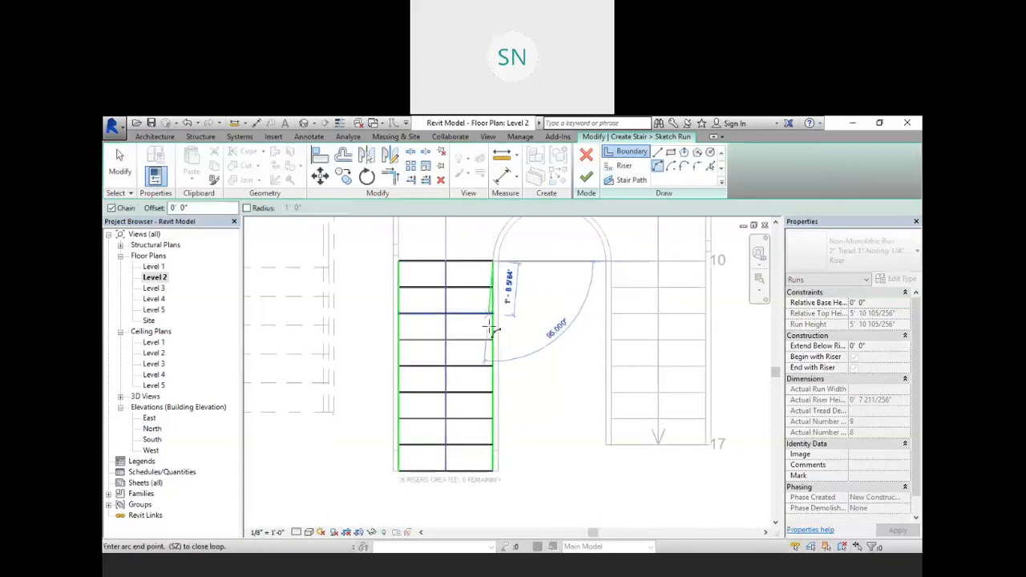
click(605, 473)
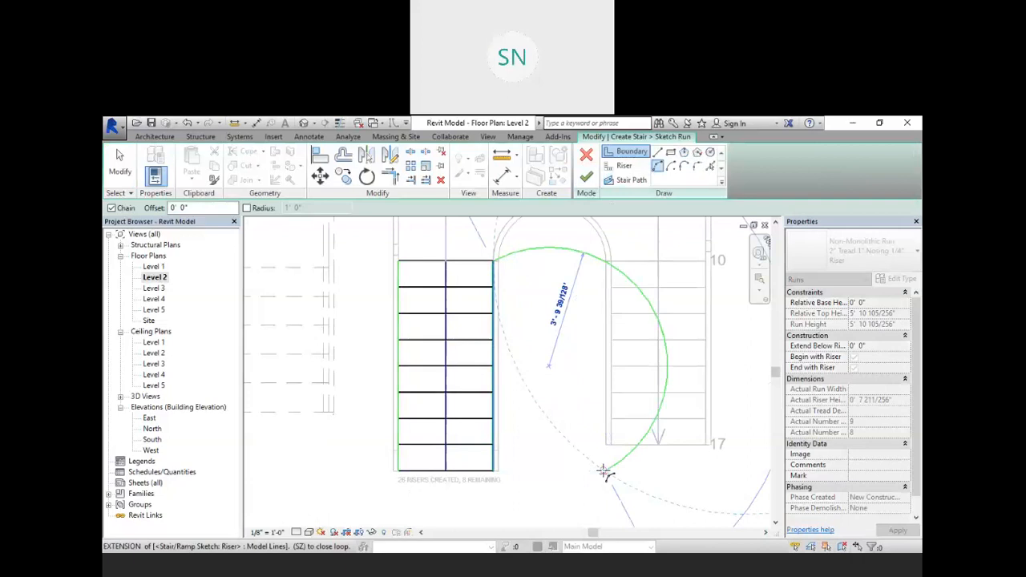
click(535, 393)
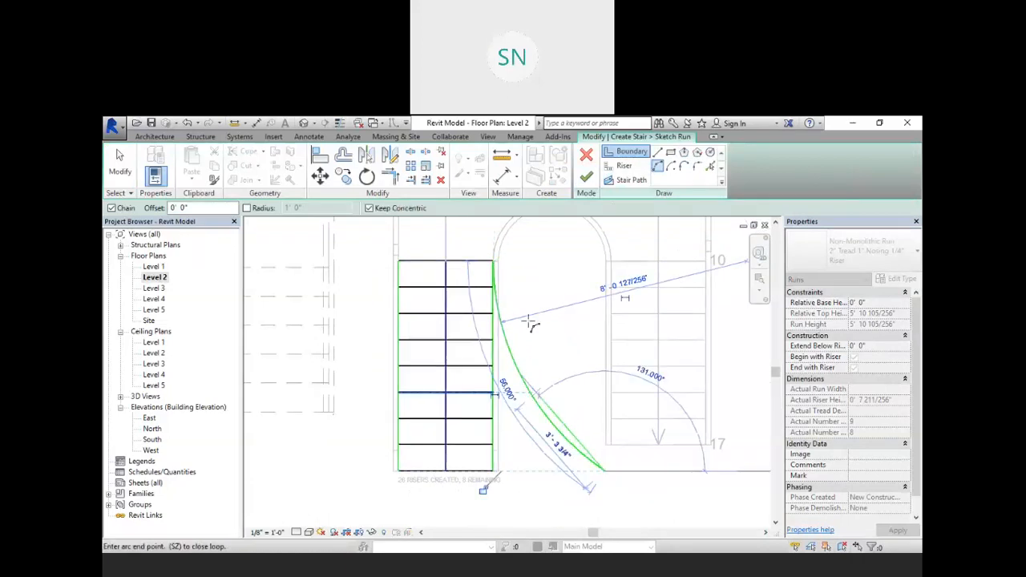
right_click(586, 276)
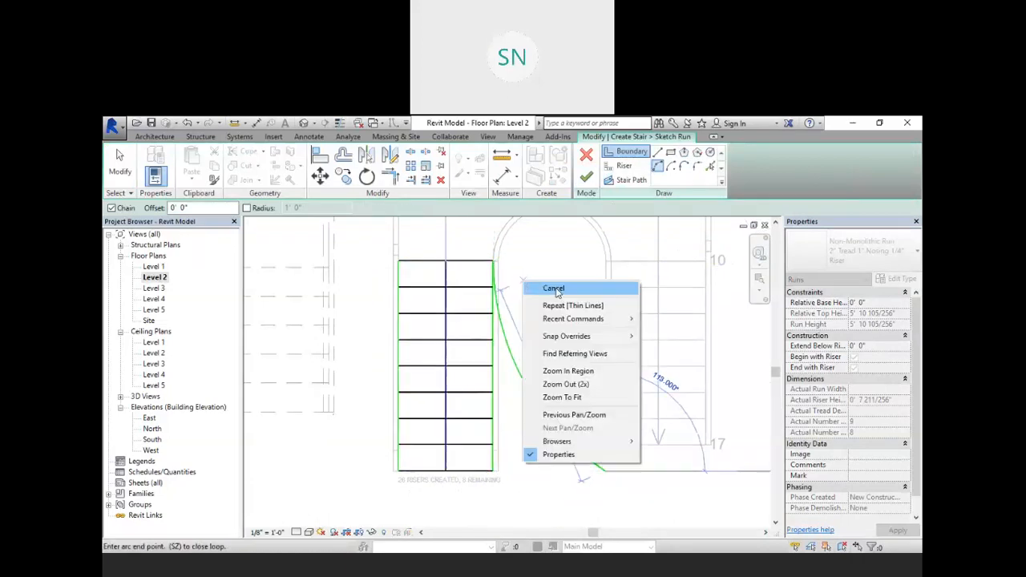
click(613, 286)
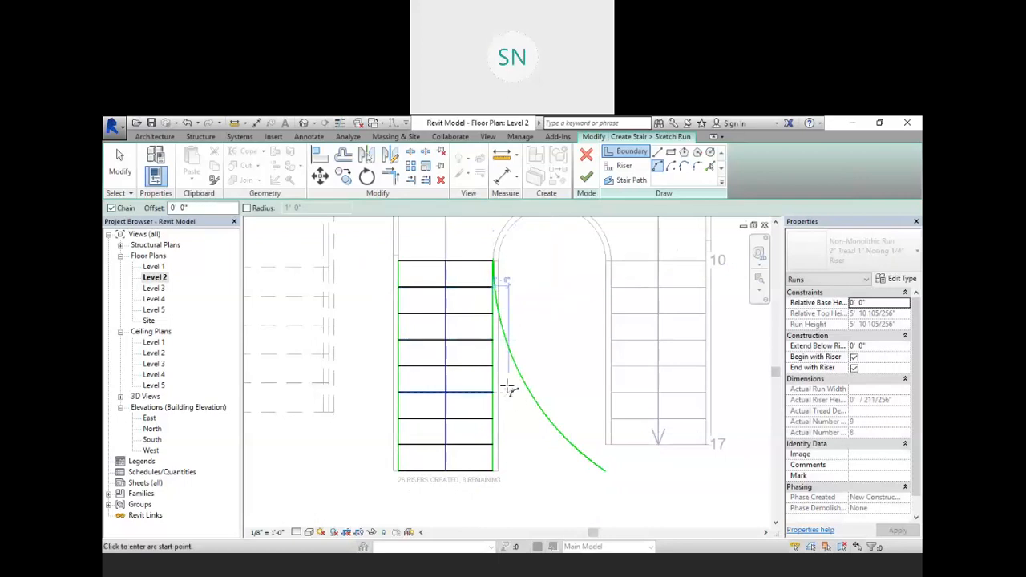
right_click(550, 271)
click(561, 274)
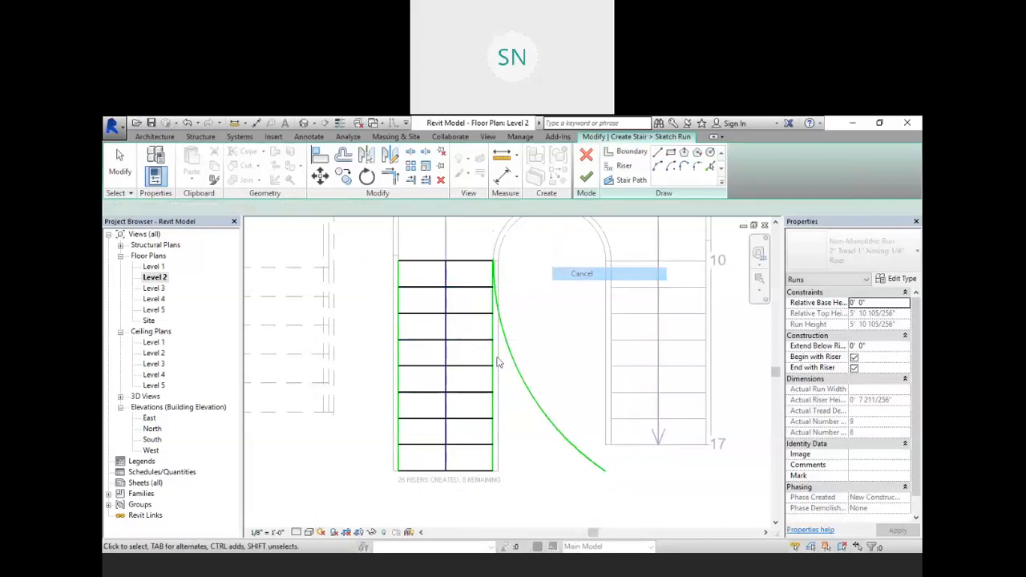
click(493, 359)
key(Escape)
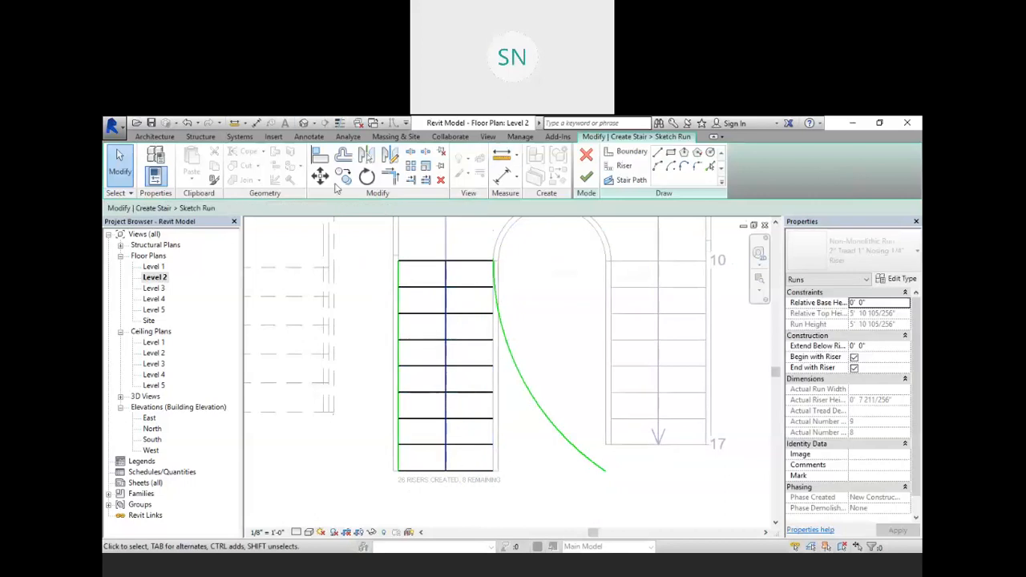
Step: Extend the first run's lower eight risers, except the topmost ones already touching it, to the curved inner boundary
click(425, 180)
click(531, 382)
click(479, 470)
click(481, 448)
click(483, 391)
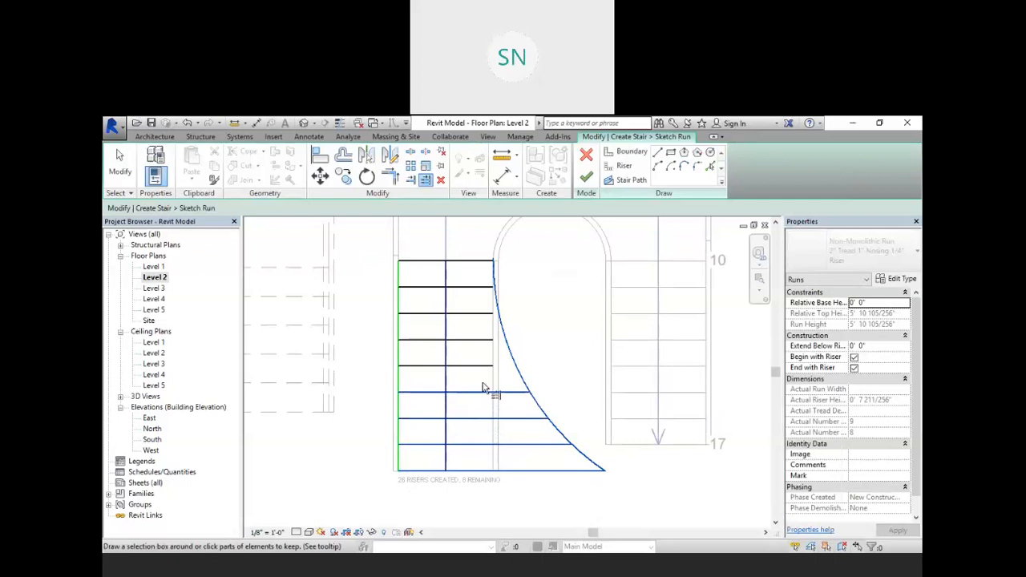
key(Escape)
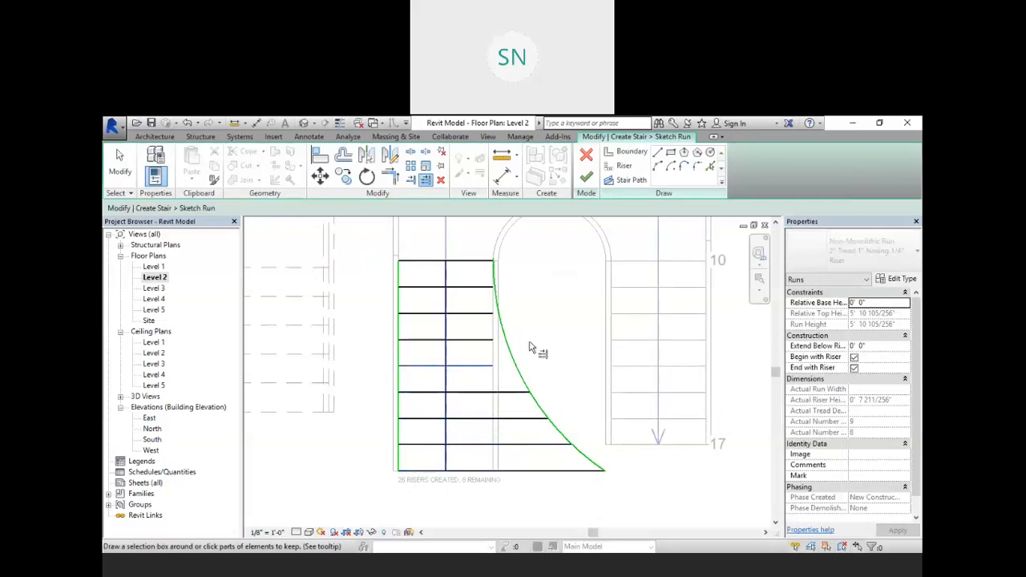
click(518, 369)
click(480, 368)
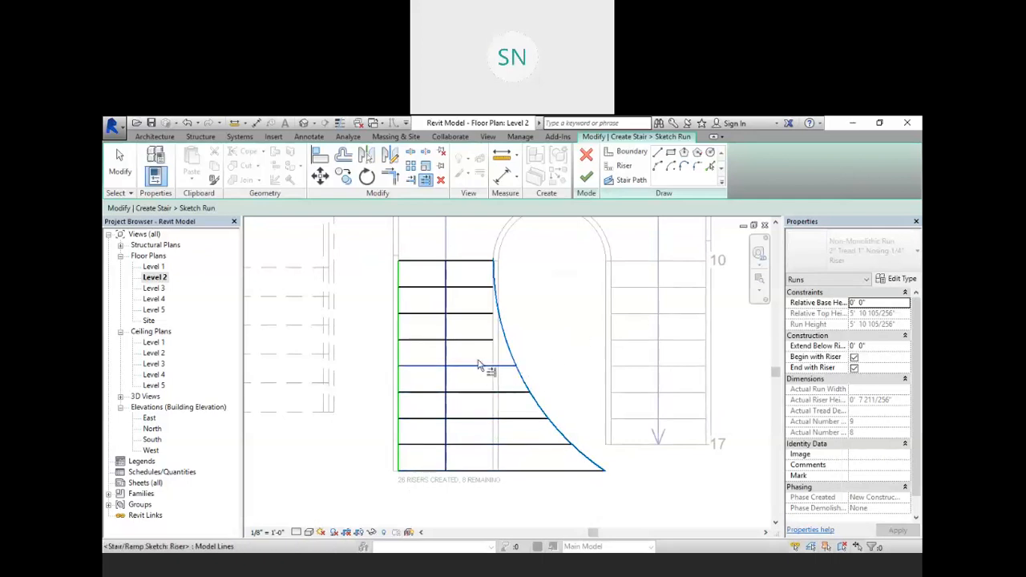
click(481, 340)
click(473, 316)
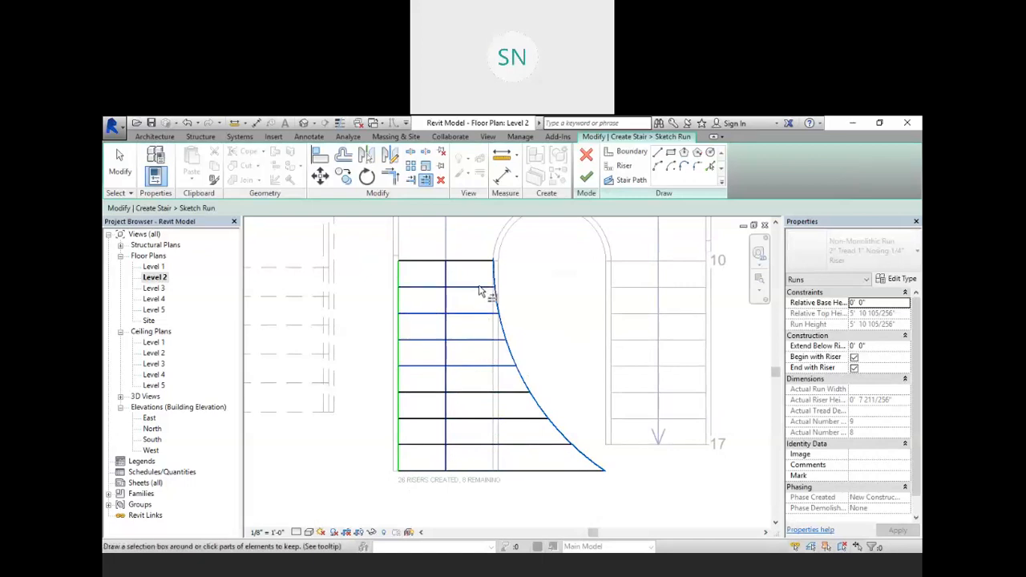
Step: Finish the run sketch and the stair edit, and show the flared run in the 3D view
click(586, 177)
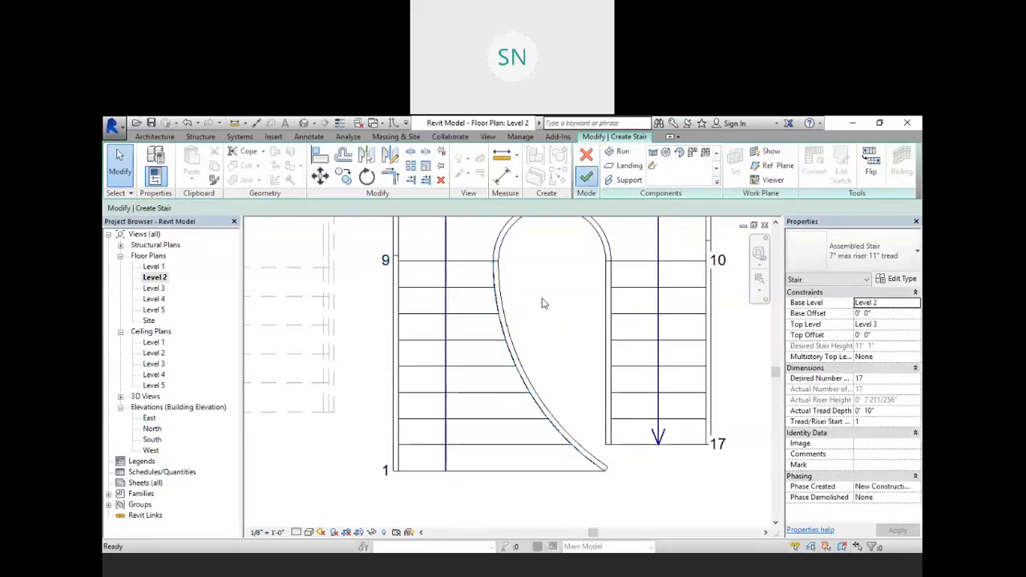
middle_drag(544, 327, 514, 357)
scroll(515, 357, down, 1)
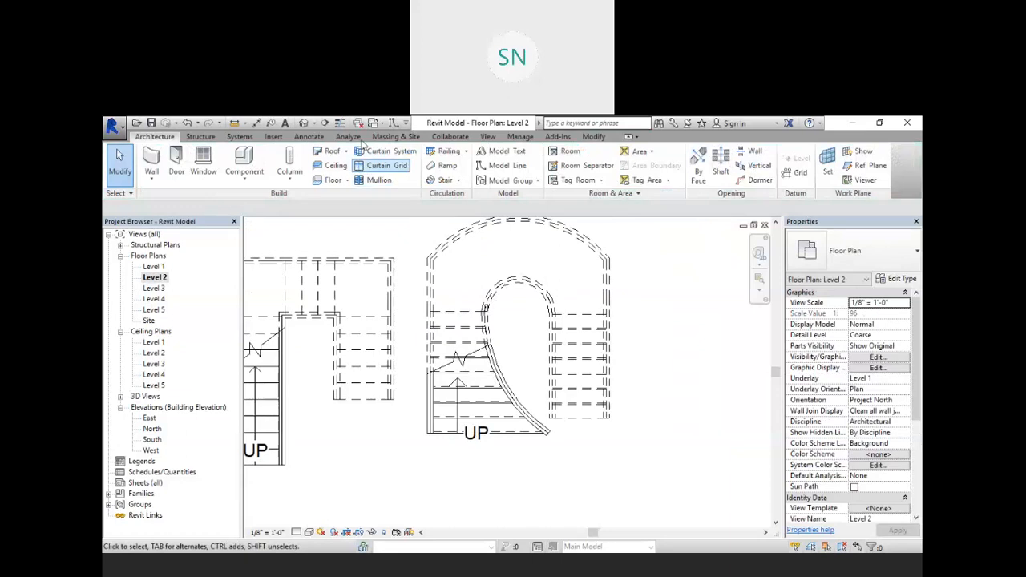
click(306, 124)
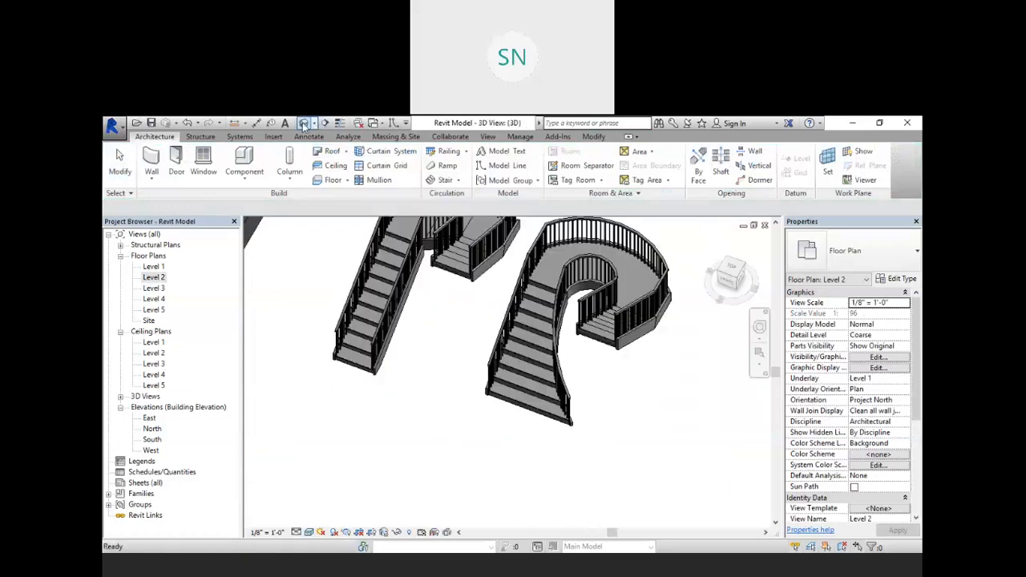
scroll(561, 425, up, 3)
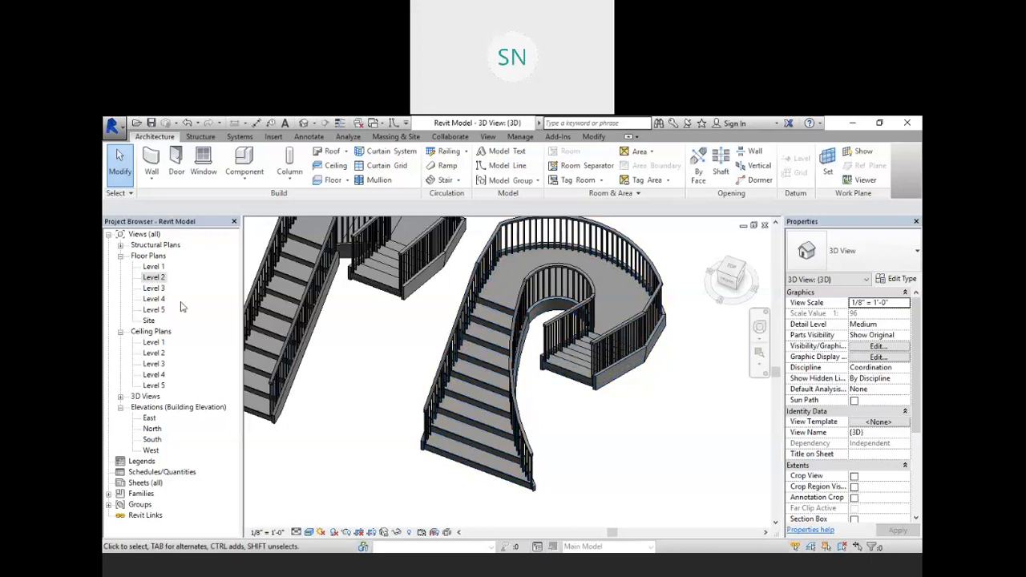
Step: Return to the Level 2 floor plan and reopen the sketch of the curved-landing stair's first run
double_click(154, 278)
scroll(483, 393, up, 5)
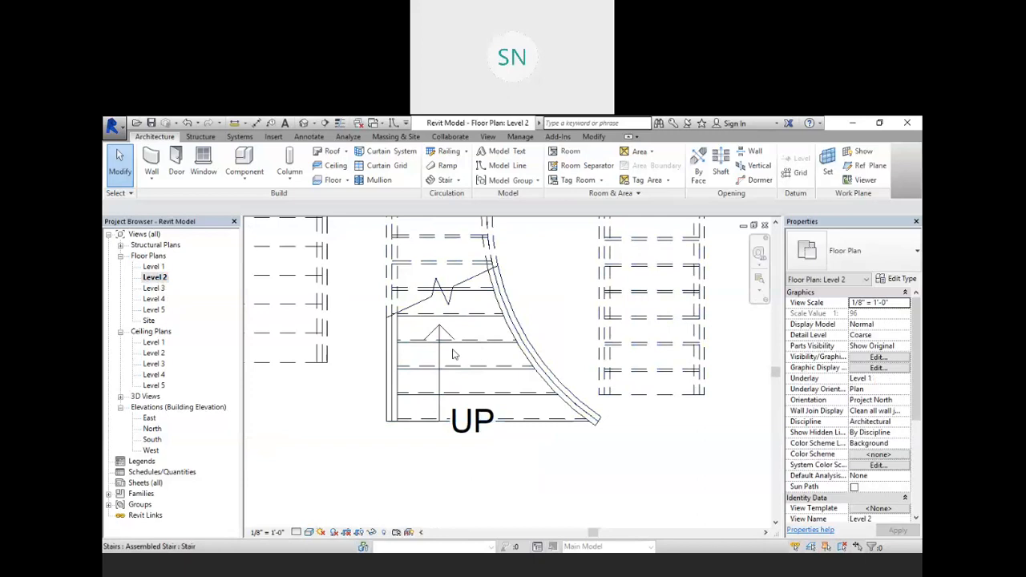
click(466, 345)
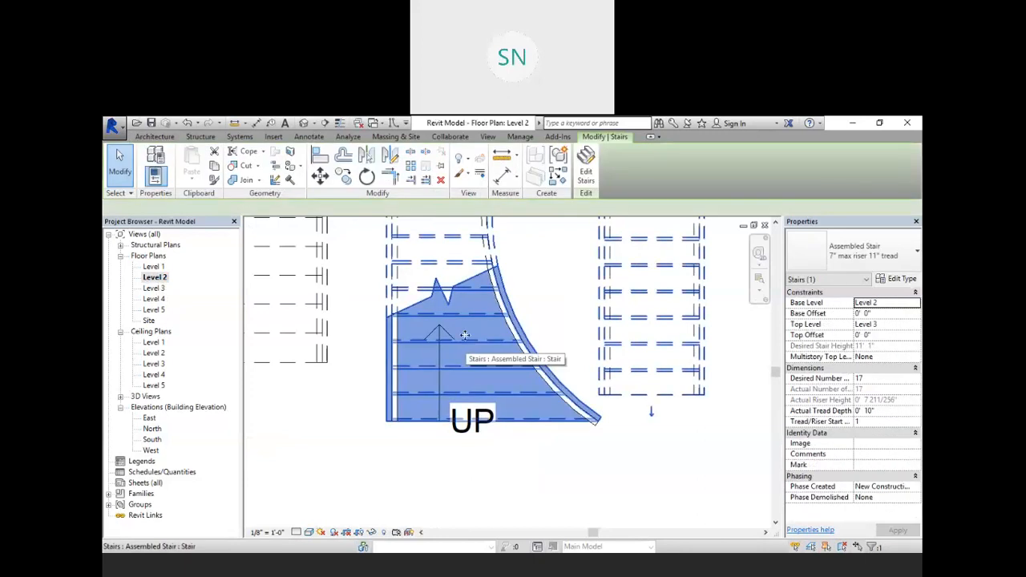
click(586, 169)
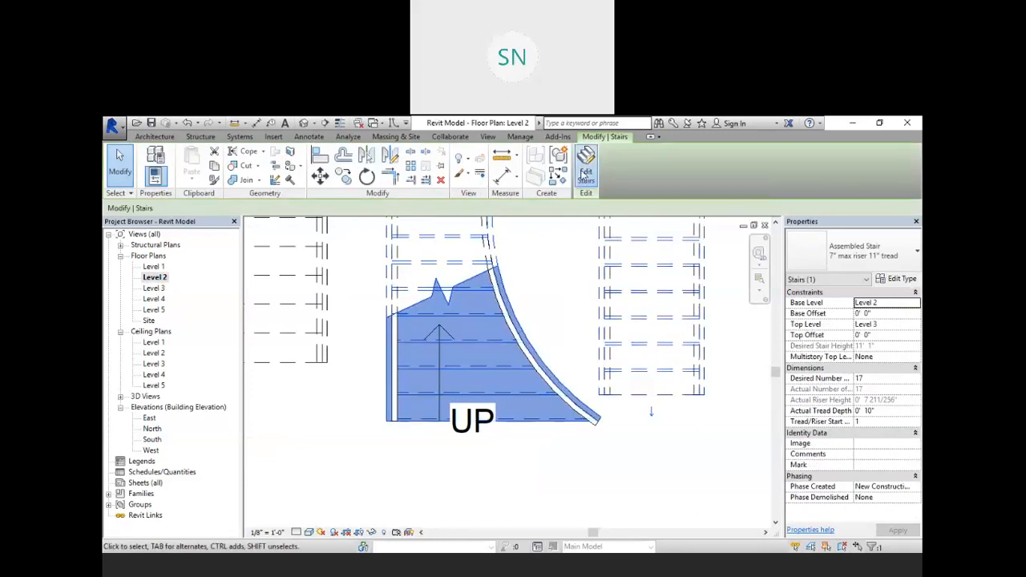
click(470, 320)
click(841, 172)
middle_drag(543, 372, 544, 340)
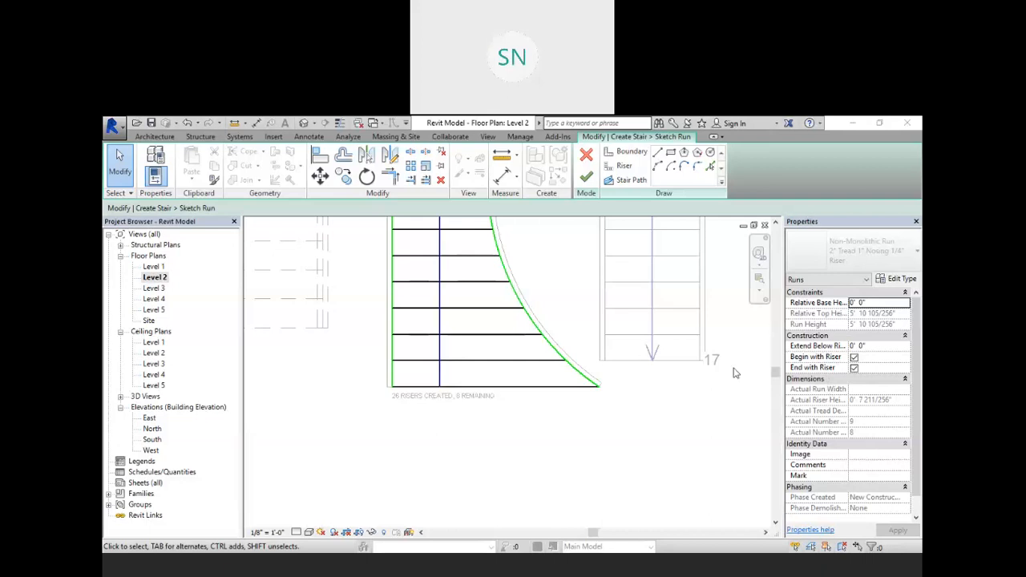
scroll(524, 297, up, 3)
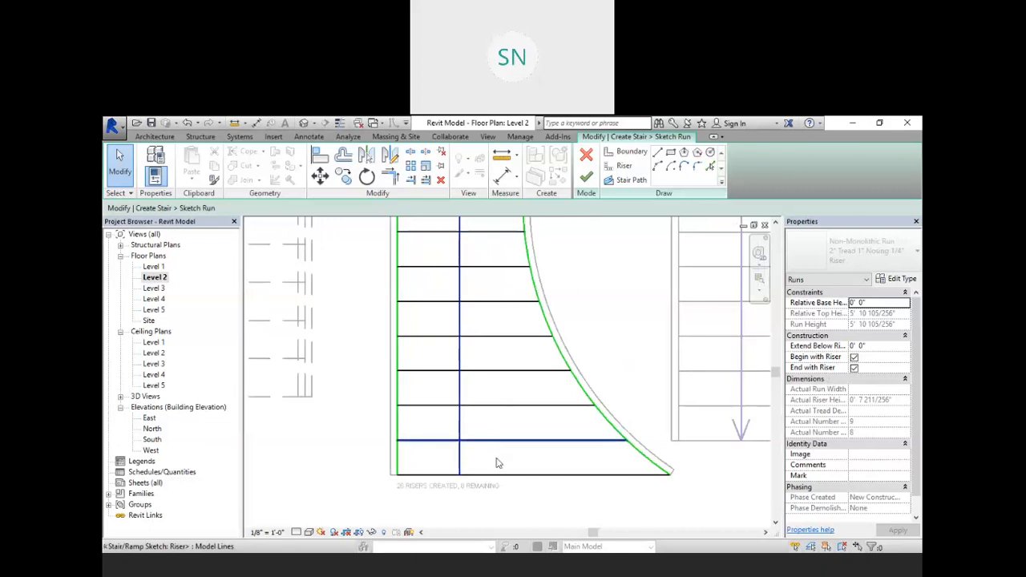
middle_drag(507, 465, 498, 392)
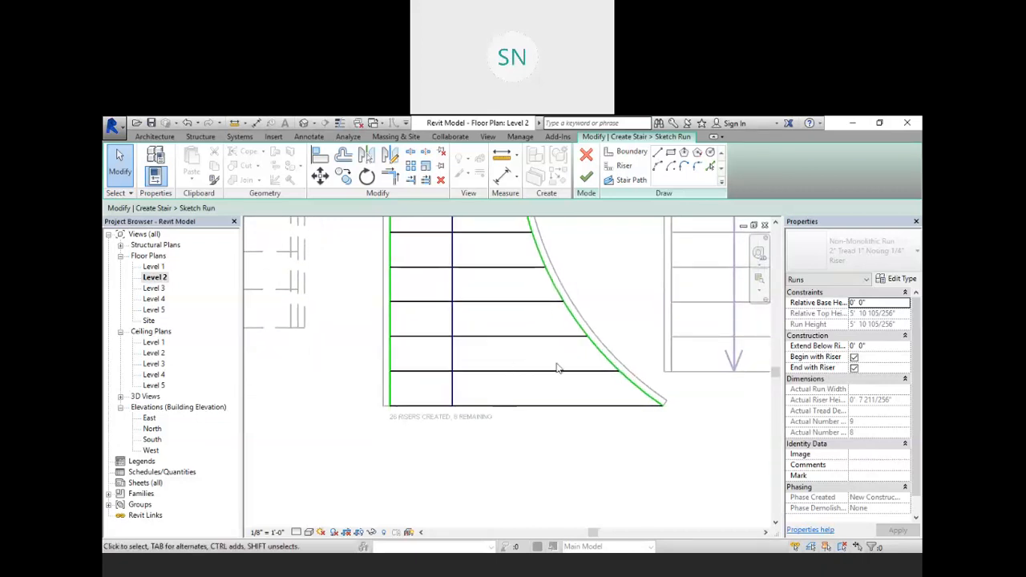
Step: Draw an outward-bulging arc riser between the two ends of the run's lowest straight riser
click(621, 167)
click(658, 166)
click(391, 407)
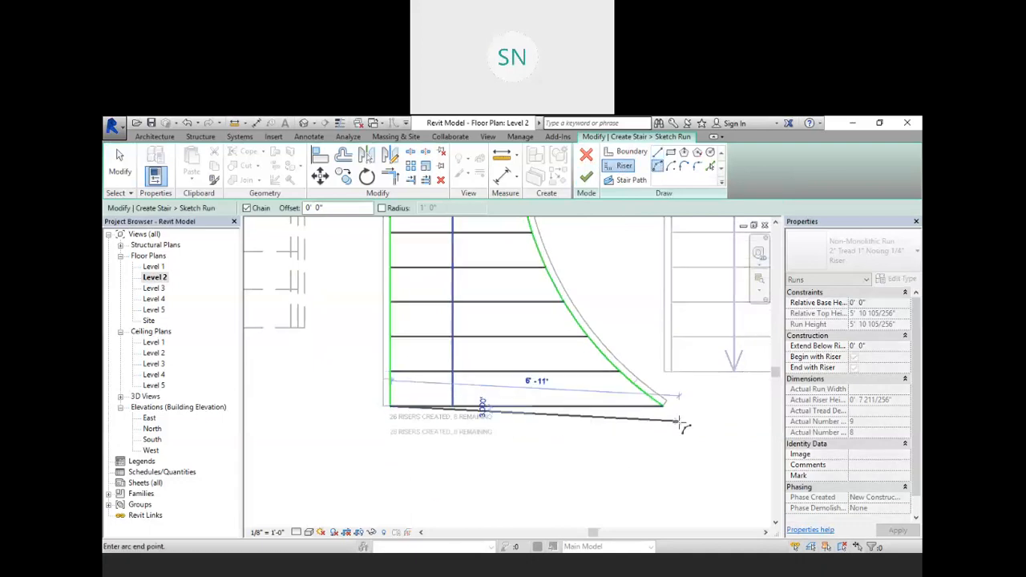
click(664, 406)
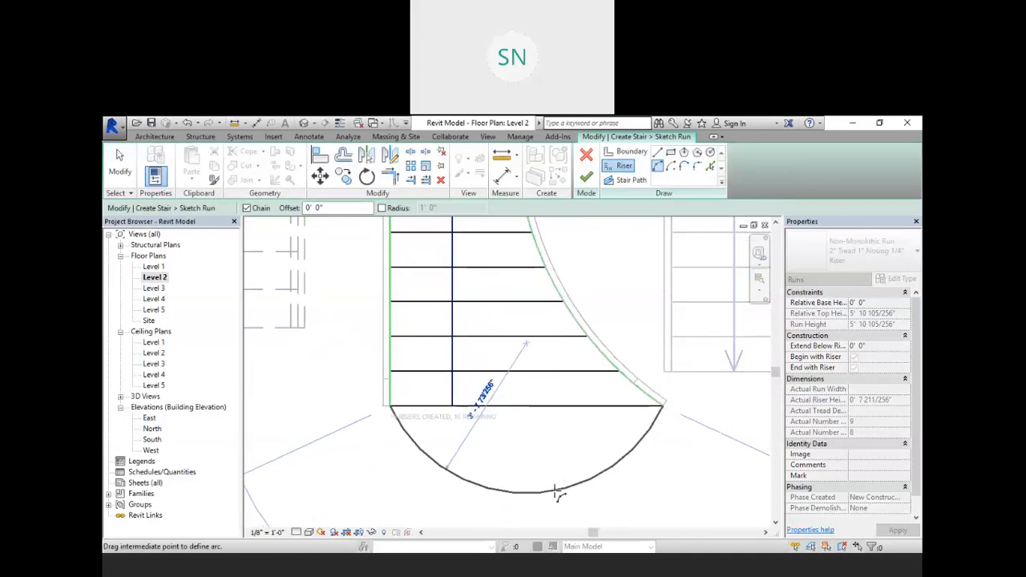
click(558, 492)
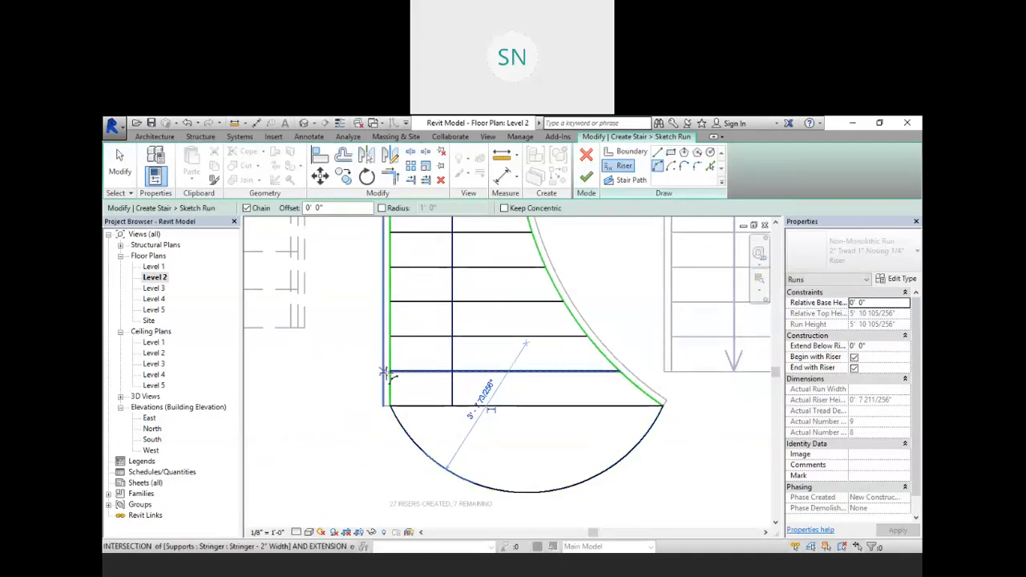
Step: Draw arc risers between the ends of the second and third straight risers, with radii of about 3'-9" and 6'-5"
click(392, 374)
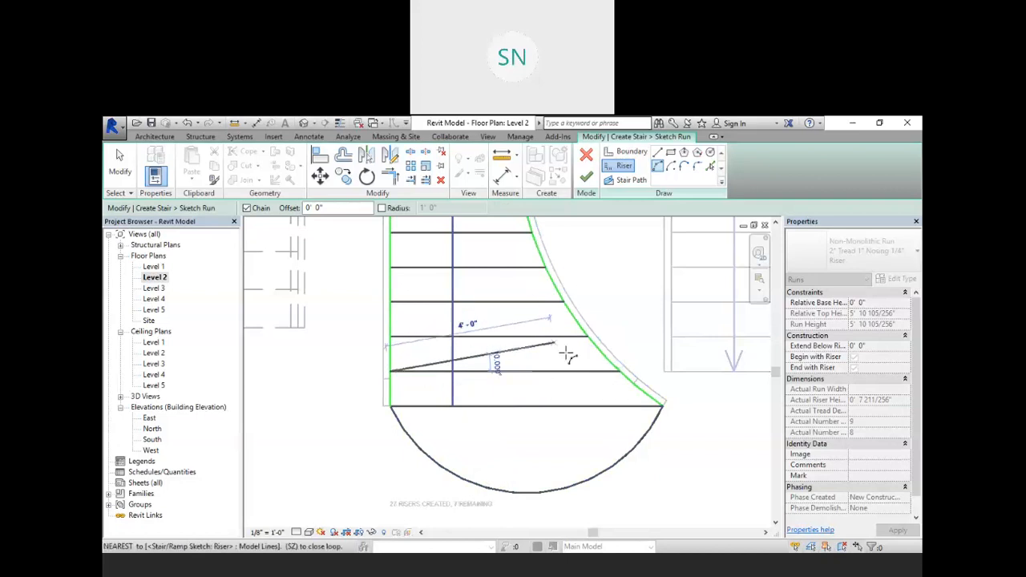
click(621, 372)
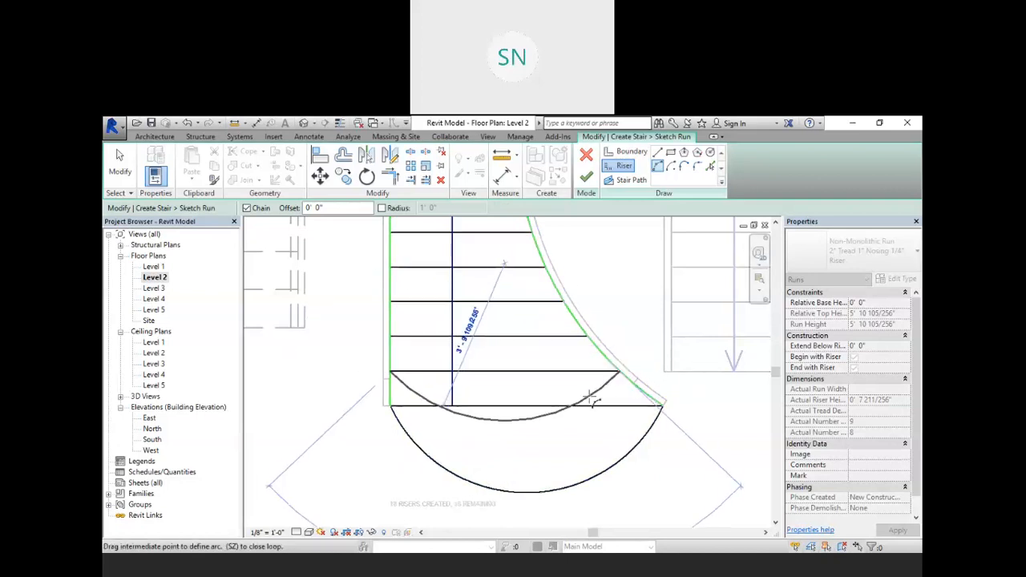
click(552, 418)
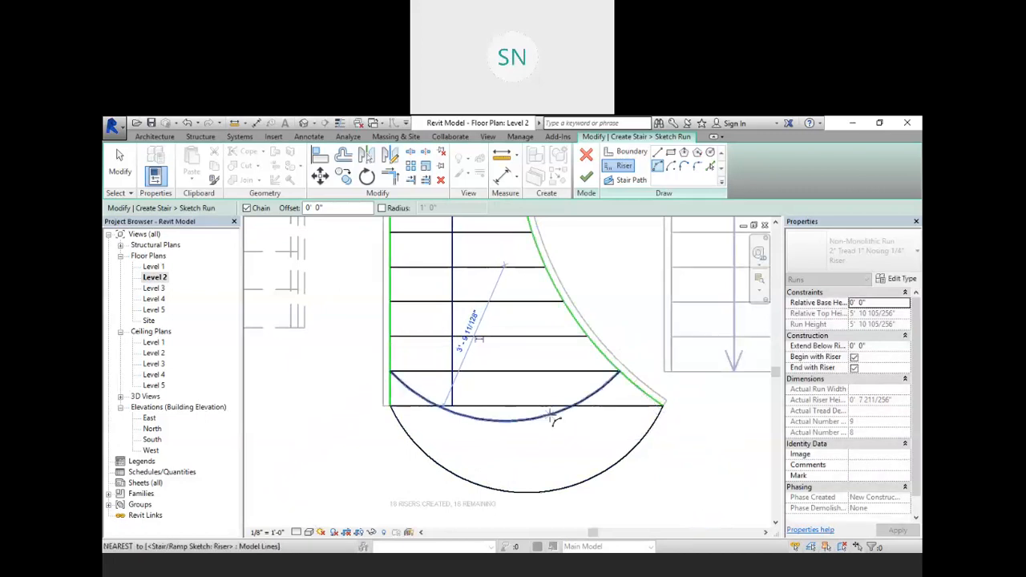
click(392, 337)
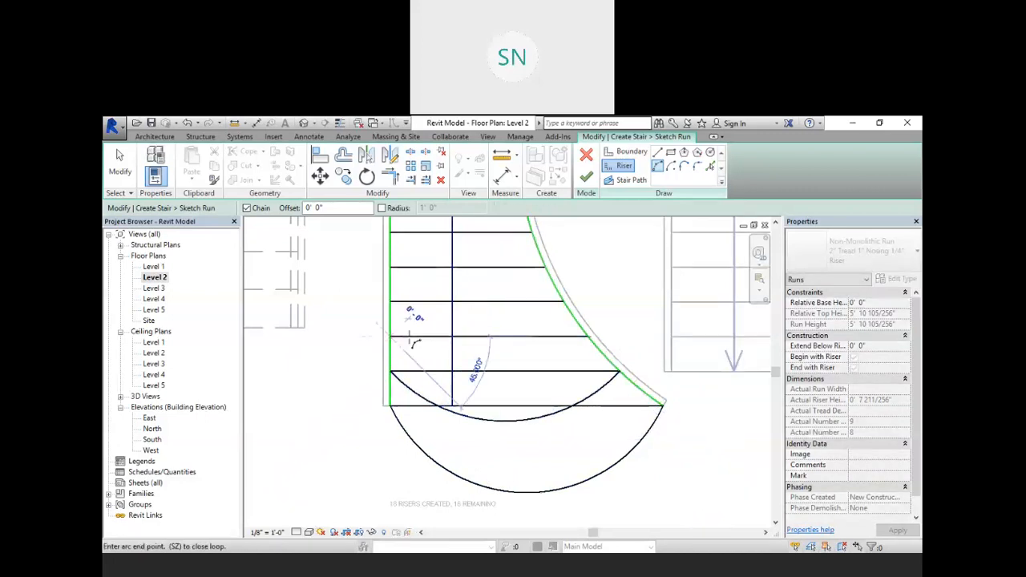
click(590, 338)
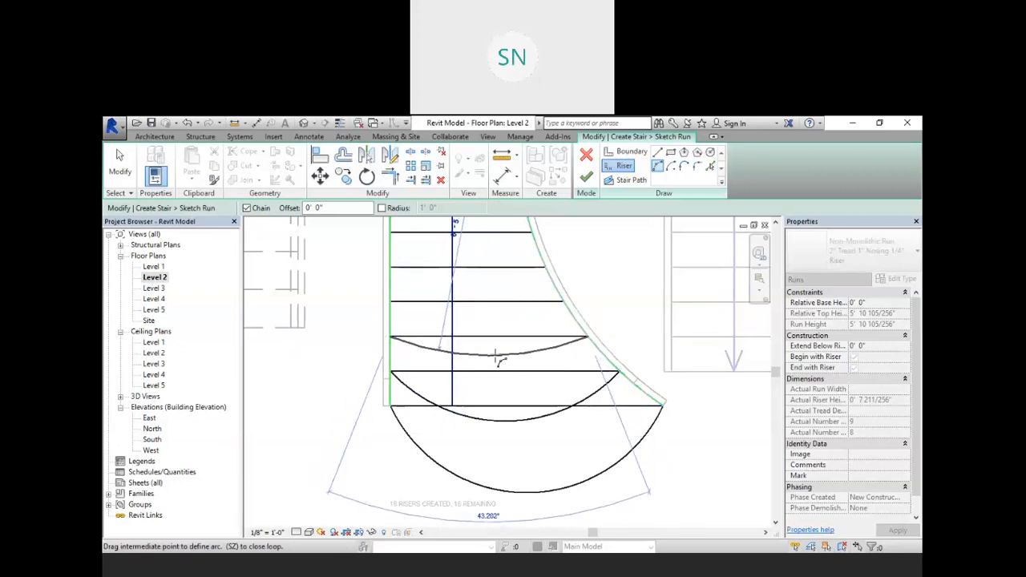
click(496, 355)
right_click(619, 271)
click(622, 271)
Step: Delete the three lowest straight risers that the arcs replace
click(557, 374)
key(Delete)
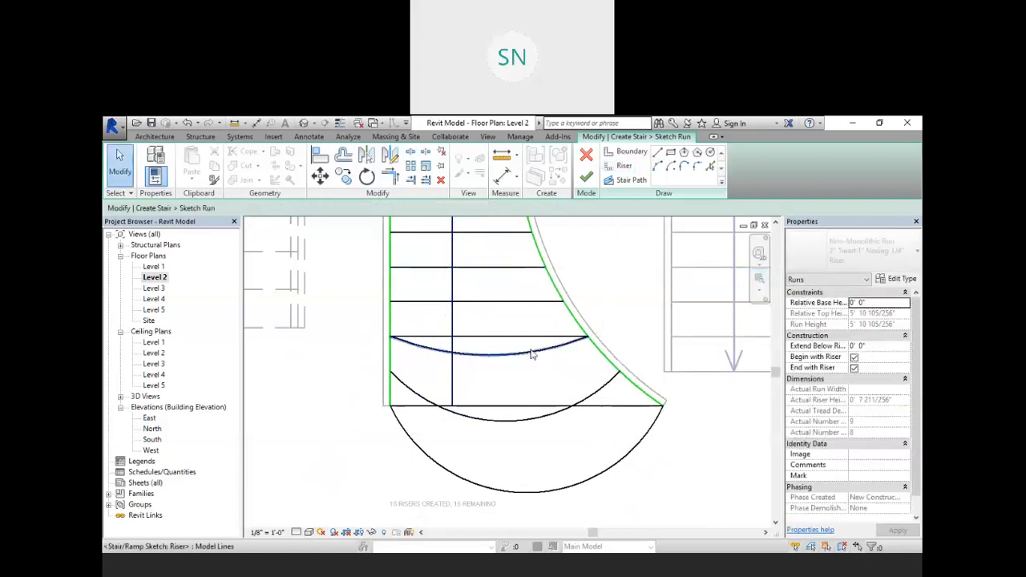
click(520, 339)
key(Delete)
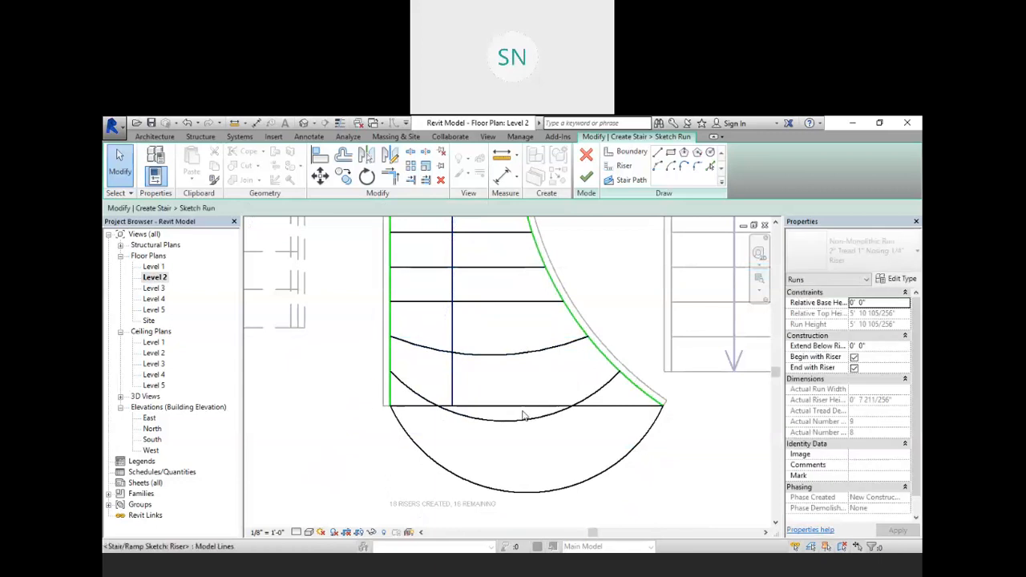
click(523, 413)
key(Delete)
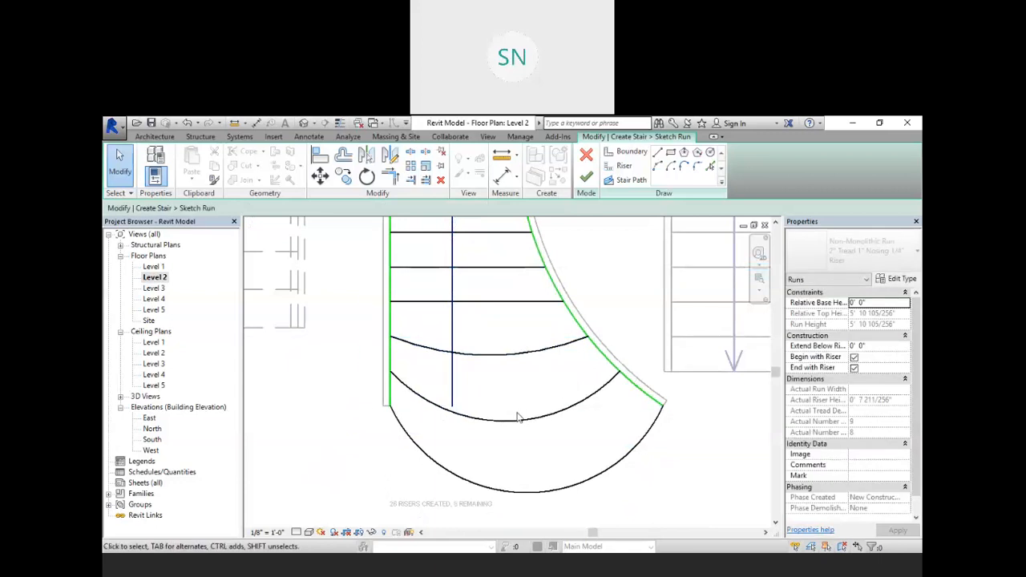
Step: Try to finish the run sketch with its three curved risers
click(586, 178)
drag(713, 439, 507, 341)
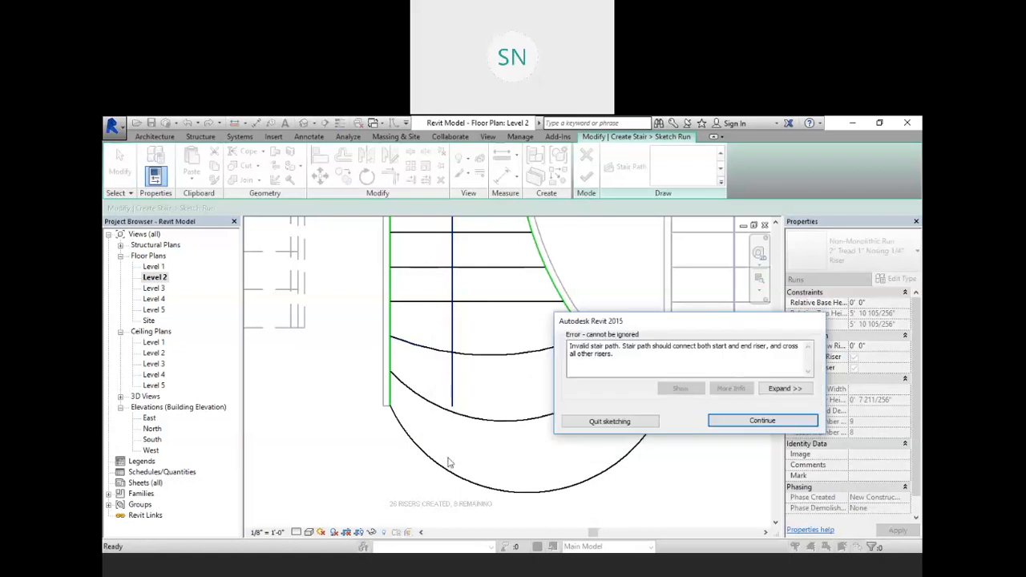
click(742, 423)
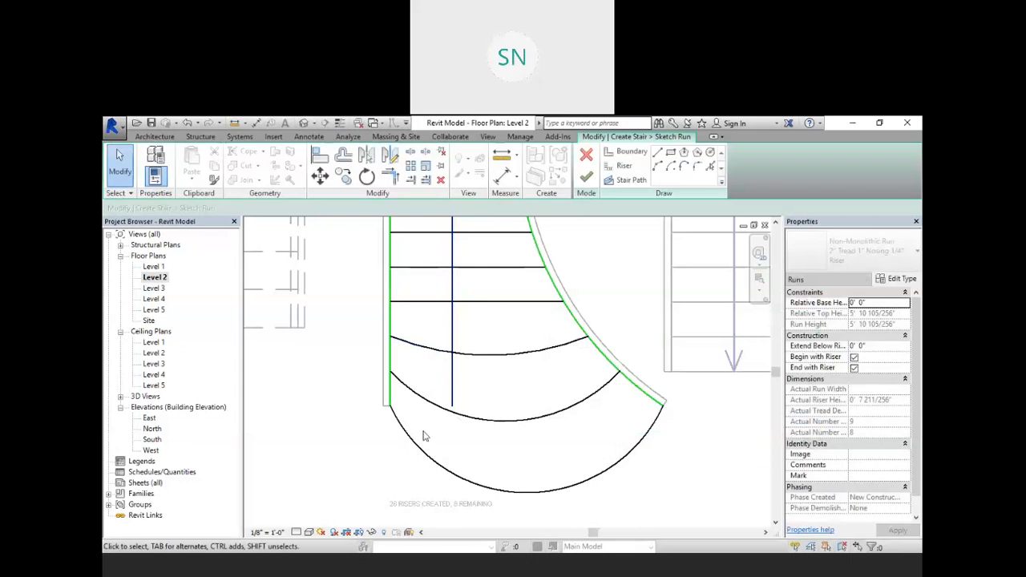
Step: Extend the stair path to the lowest curved riser and finish the run sketch
click(426, 178)
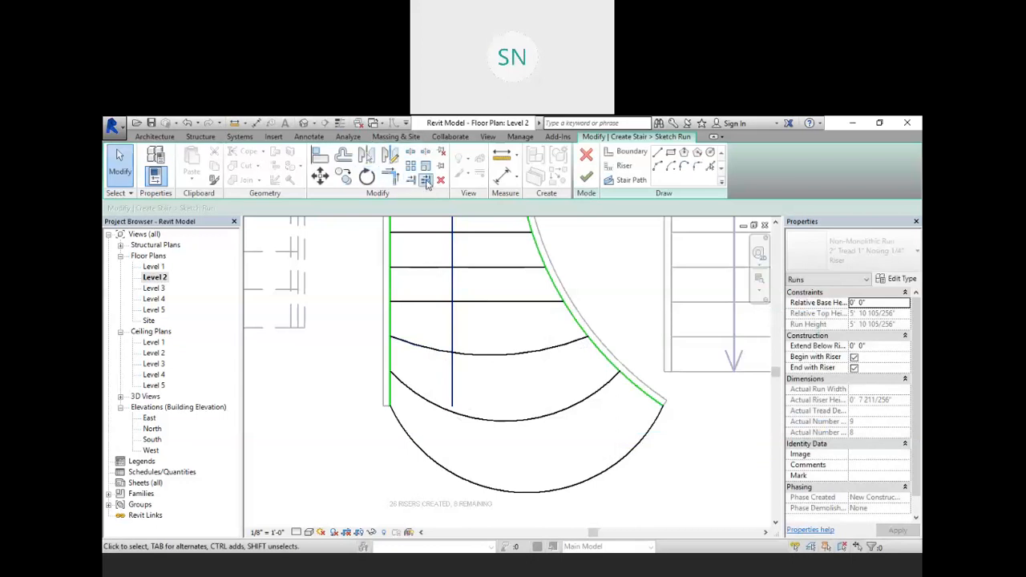
click(458, 486)
click(454, 390)
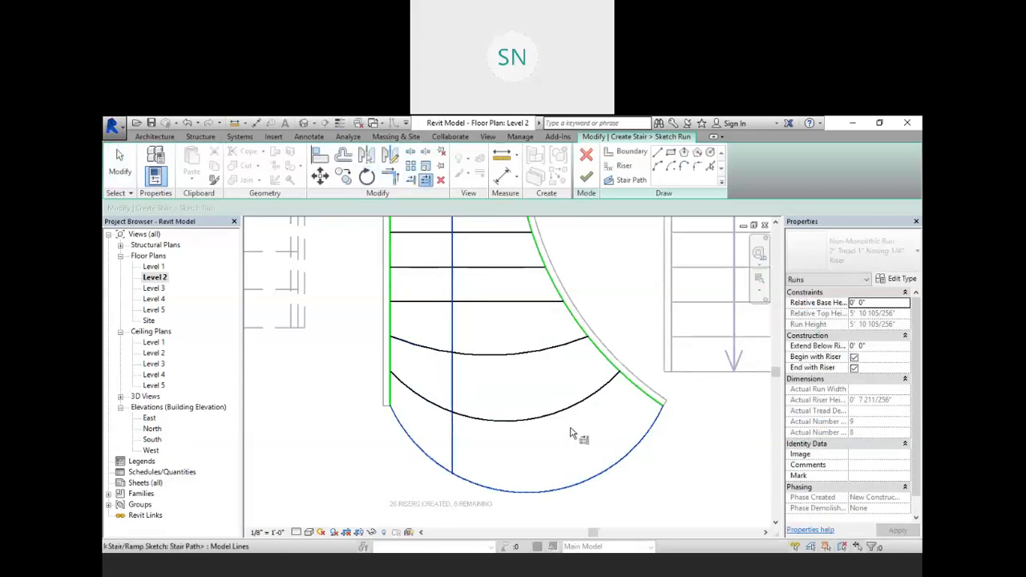
click(586, 178)
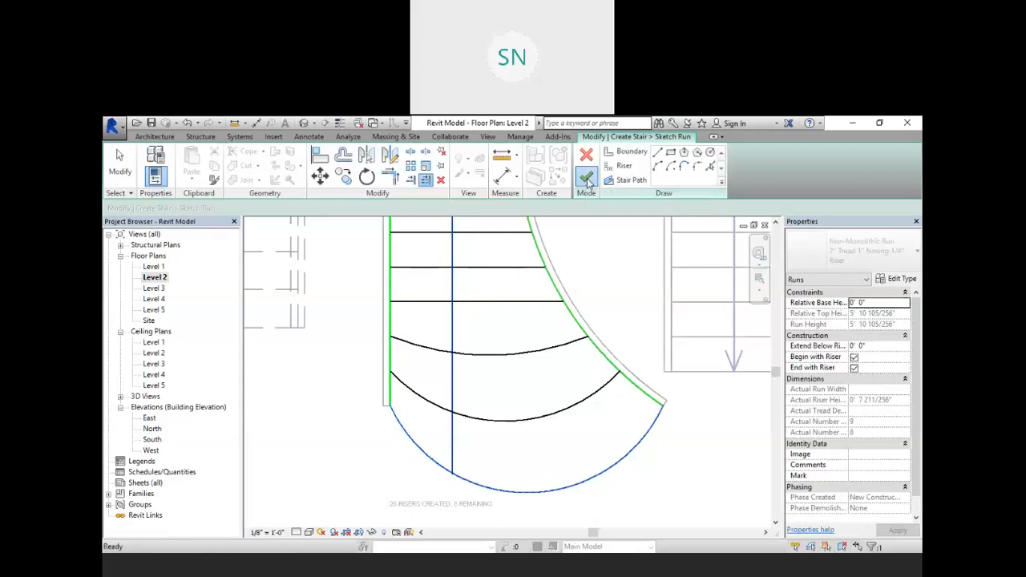
click(706, 428)
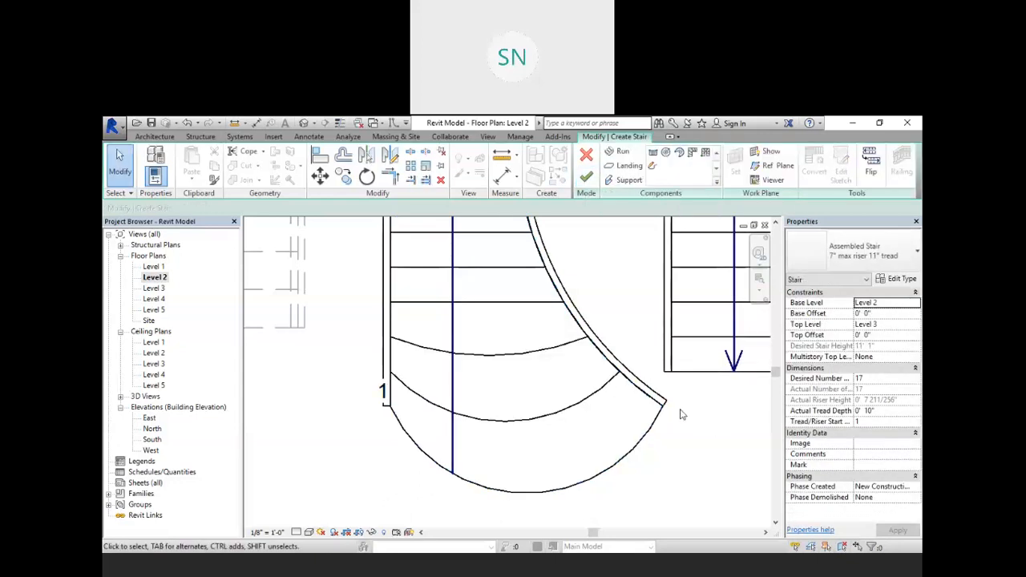
Step: Finish editing the stair, keeping the changes, and show its curved bottom steps in the 3D view
scroll(706, 431, down, 1)
click(586, 155)
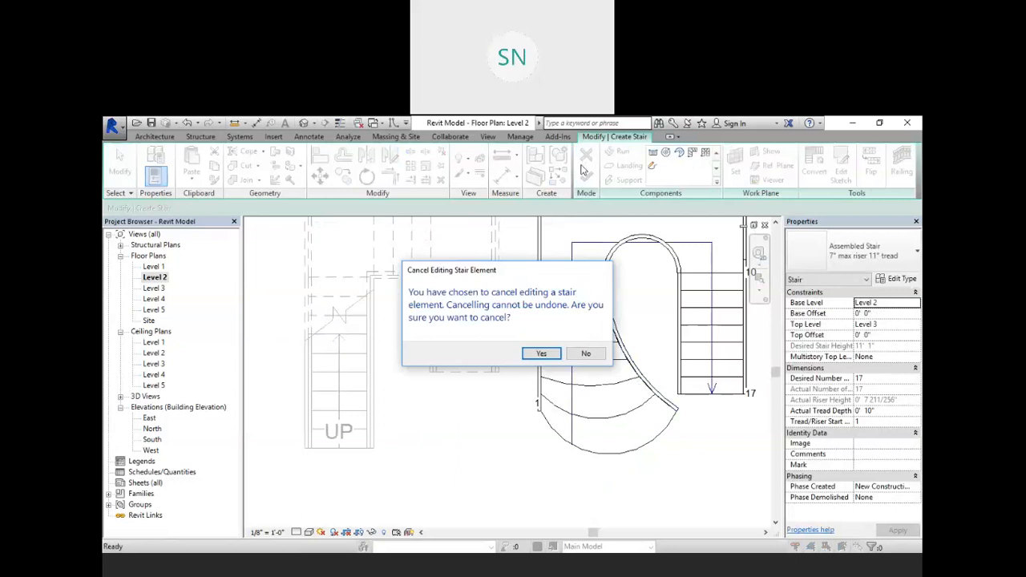
click(586, 353)
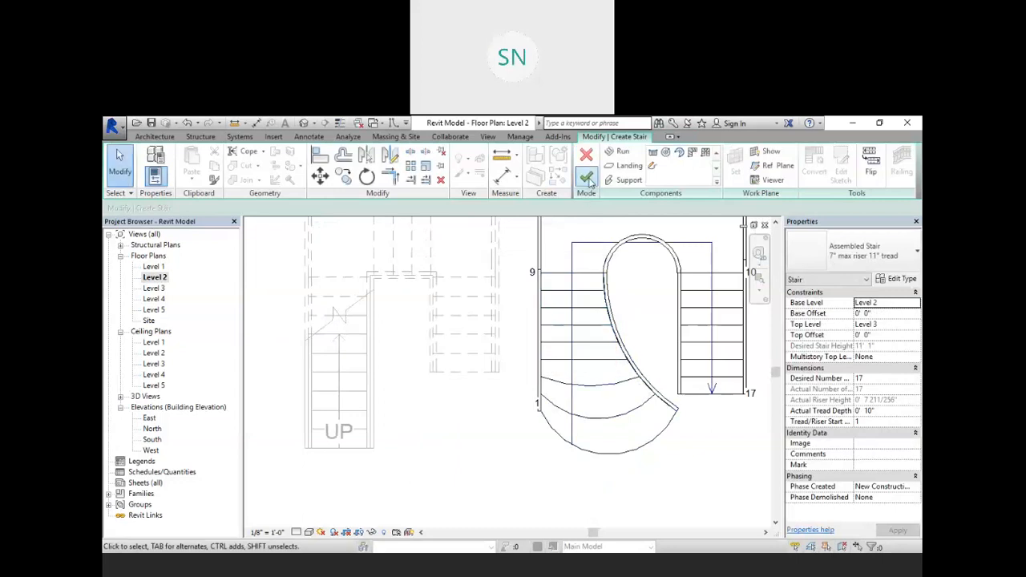
click(587, 178)
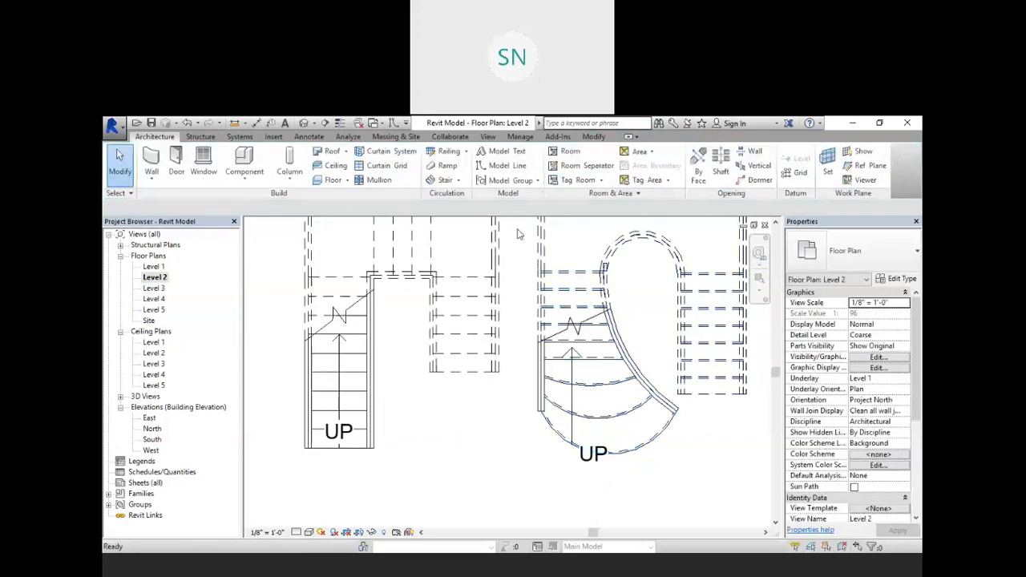
click(305, 124)
middle_drag(652, 431, 615, 426)
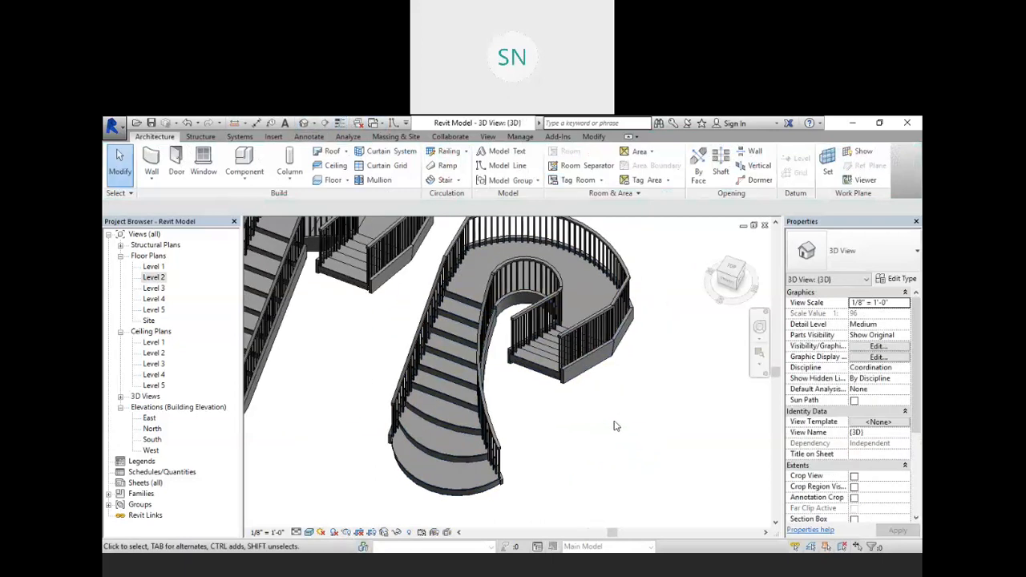
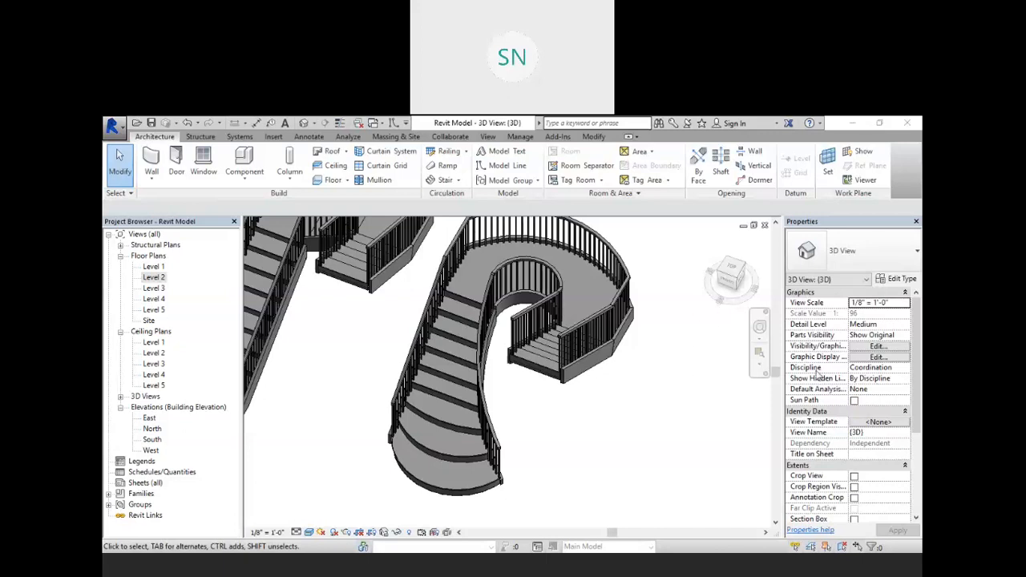
Step: Delete both sample U-shaped stairs beside the building, together with their railings, in the 3D view
middle_drag(667, 427, 706, 431)
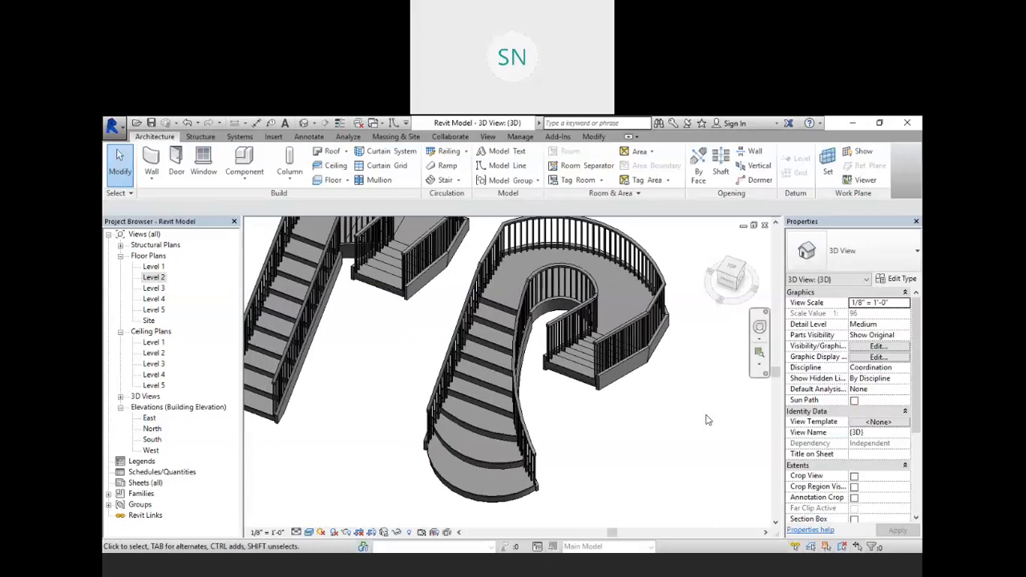
scroll(706, 423, down, 1)
middle_drag(626, 429, 643, 436)
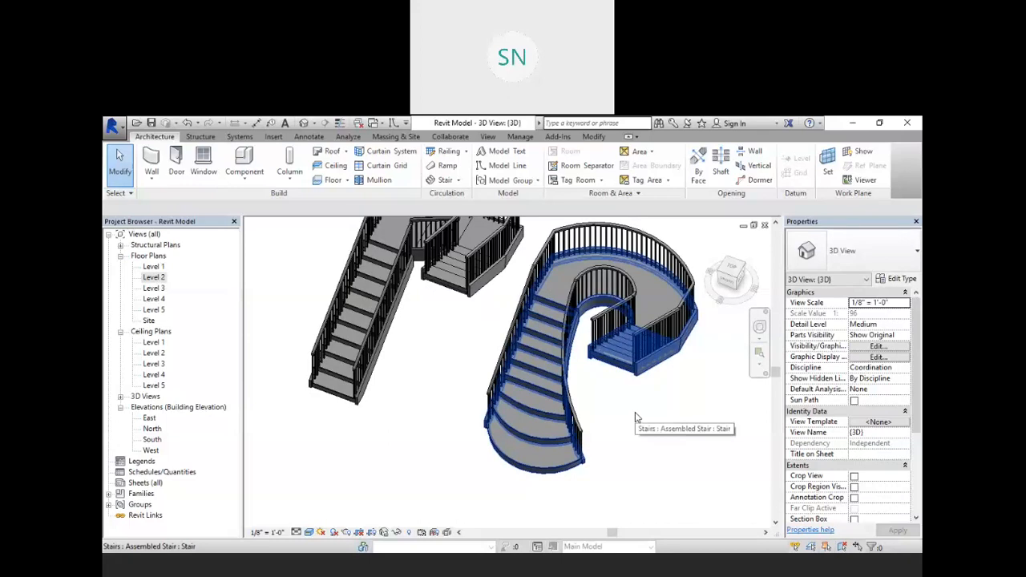
scroll(616, 400, down, 2)
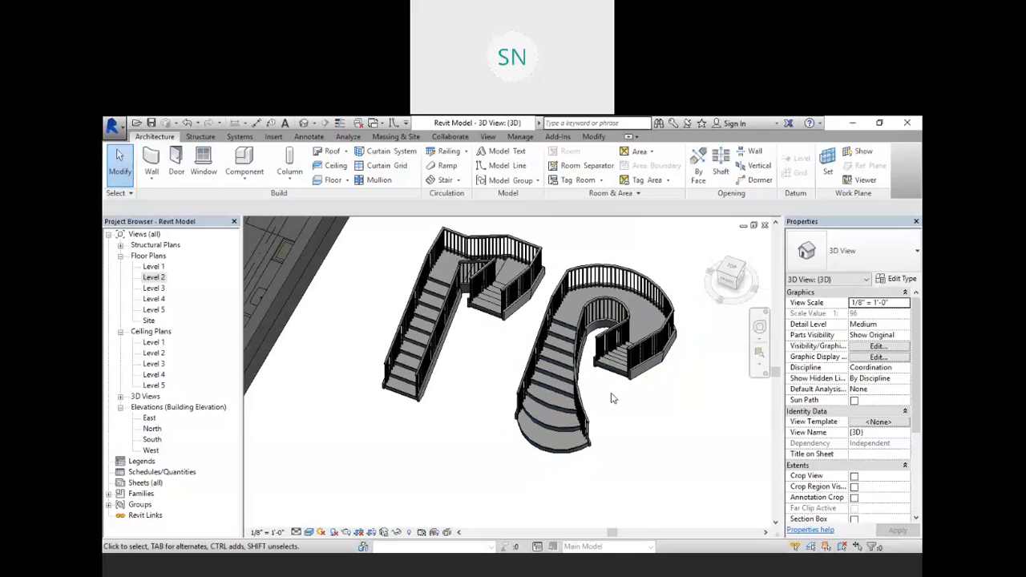
scroll(615, 396, down, 2)
drag(651, 417, 491, 284)
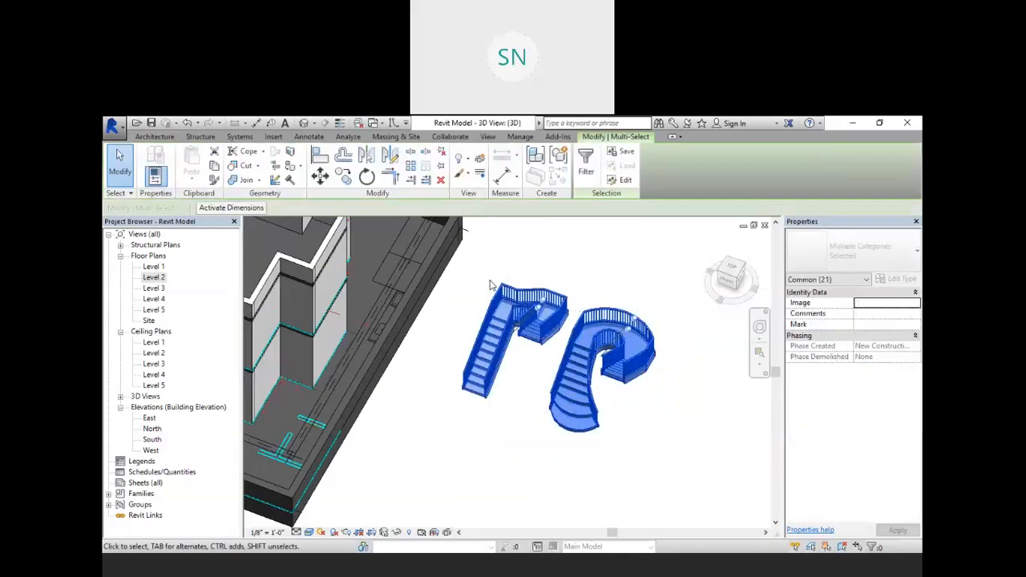
key(Delete)
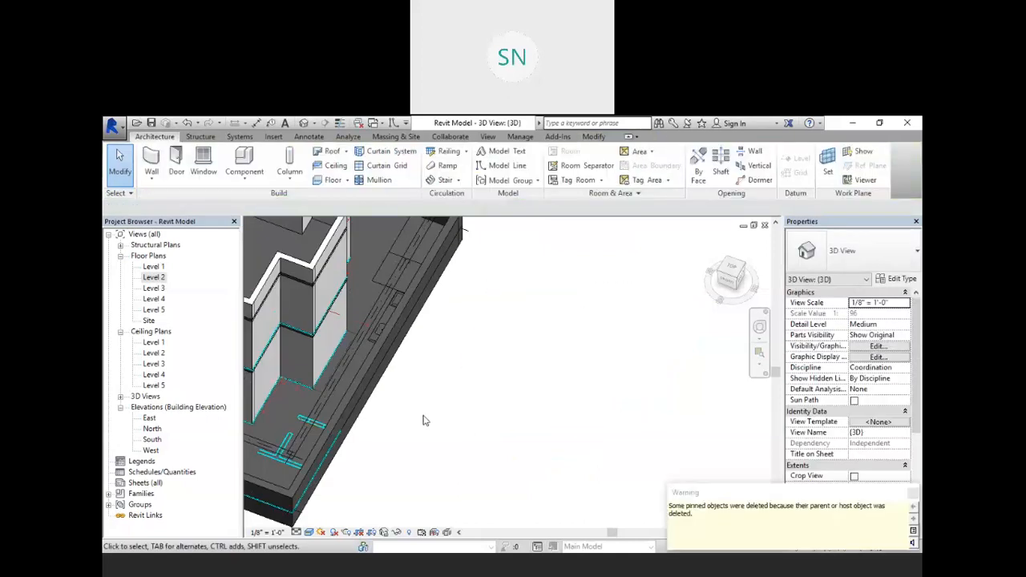
Step: Open the Level 2 floor plan at the U-shaped staircase drawn in the imported Ground Floor Plan.dwg
middle_drag(602, 391, 605, 386)
scroll(604, 382, down, 1)
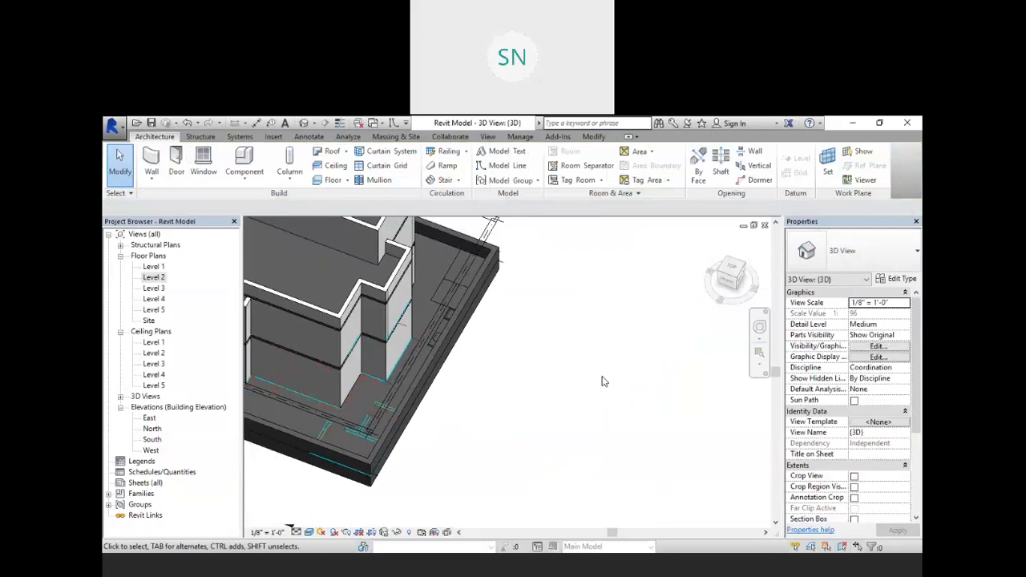
scroll(369, 353, up, 1)
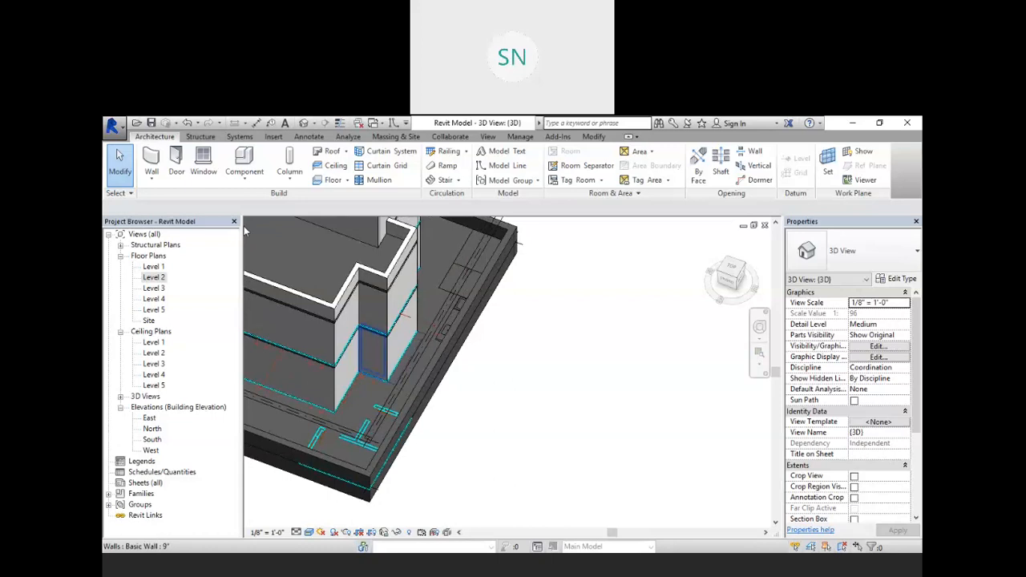
double_click(154, 281)
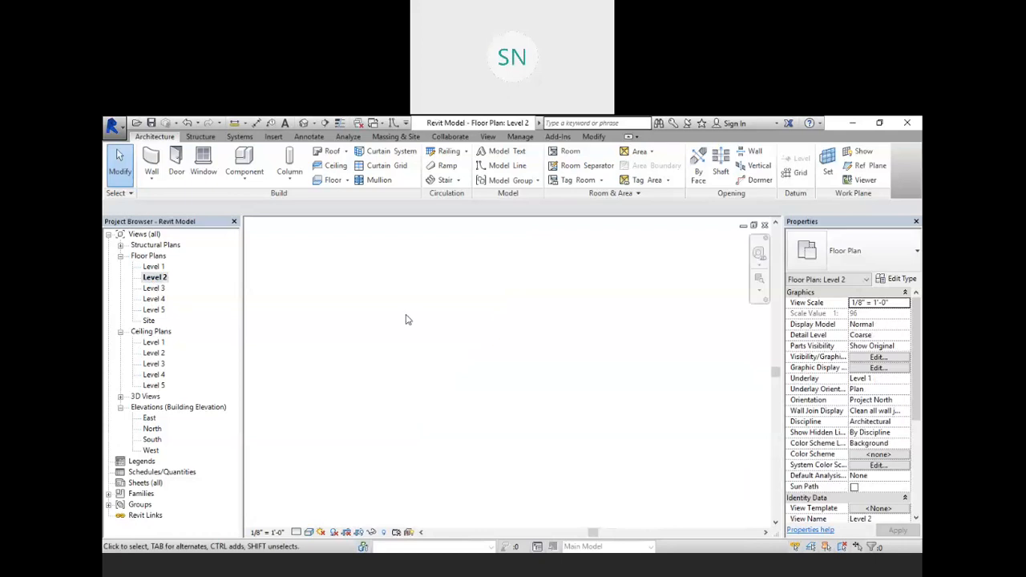
scroll(406, 320, down, 5)
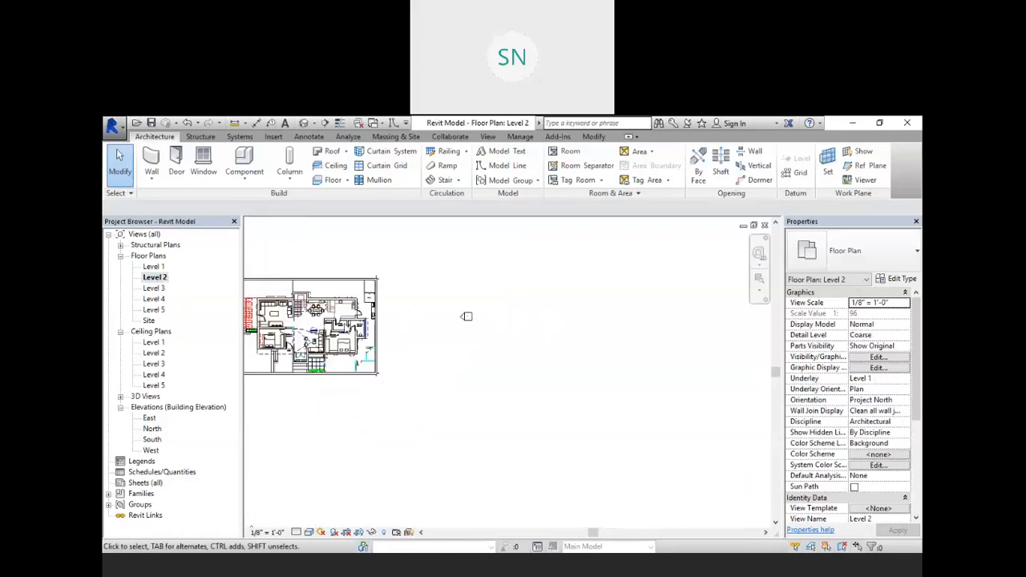
scroll(349, 302, up, 1)
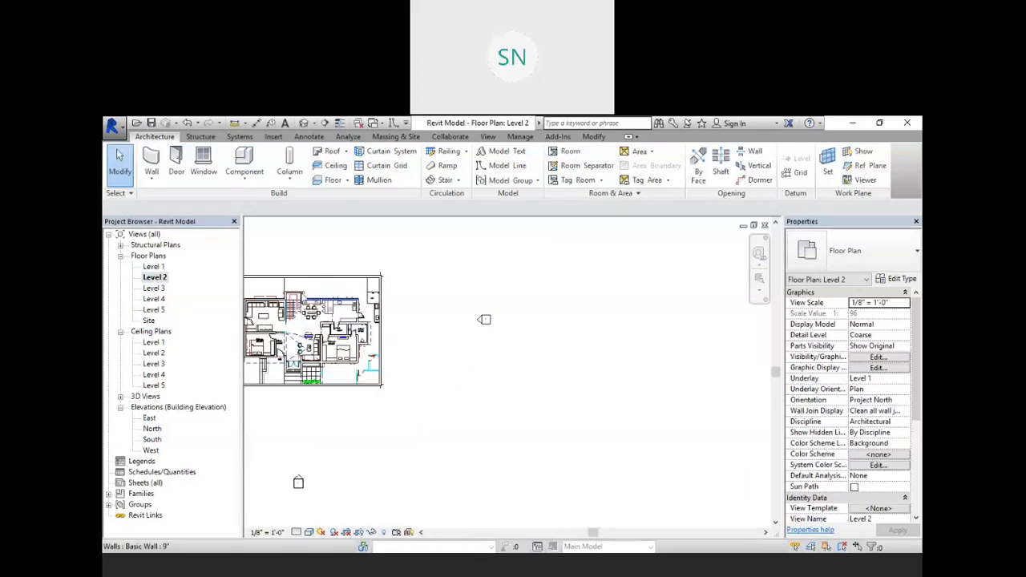
scroll(325, 313, up, 2)
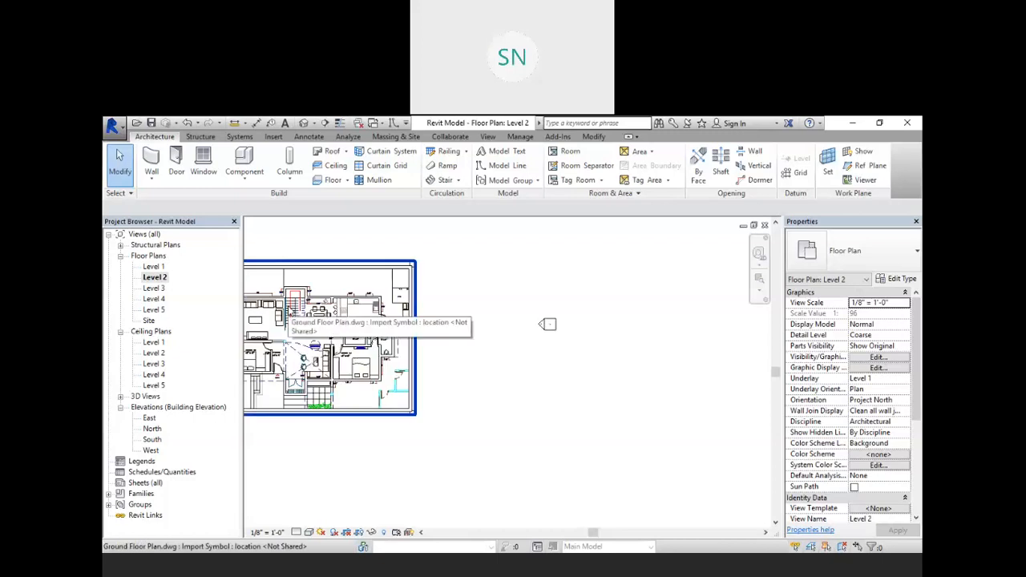
scroll(288, 307, up, 3)
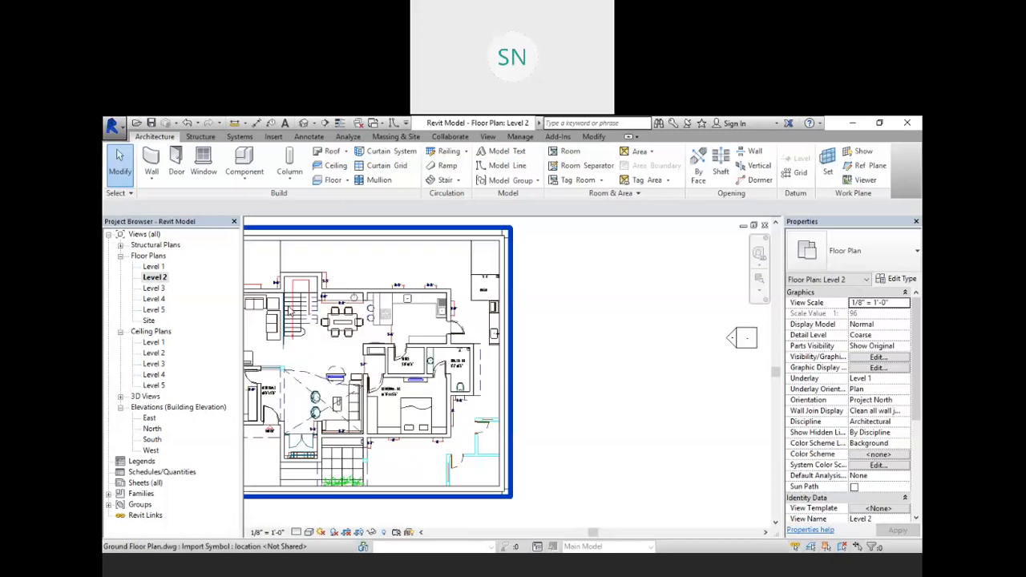
scroll(289, 309, up, 3)
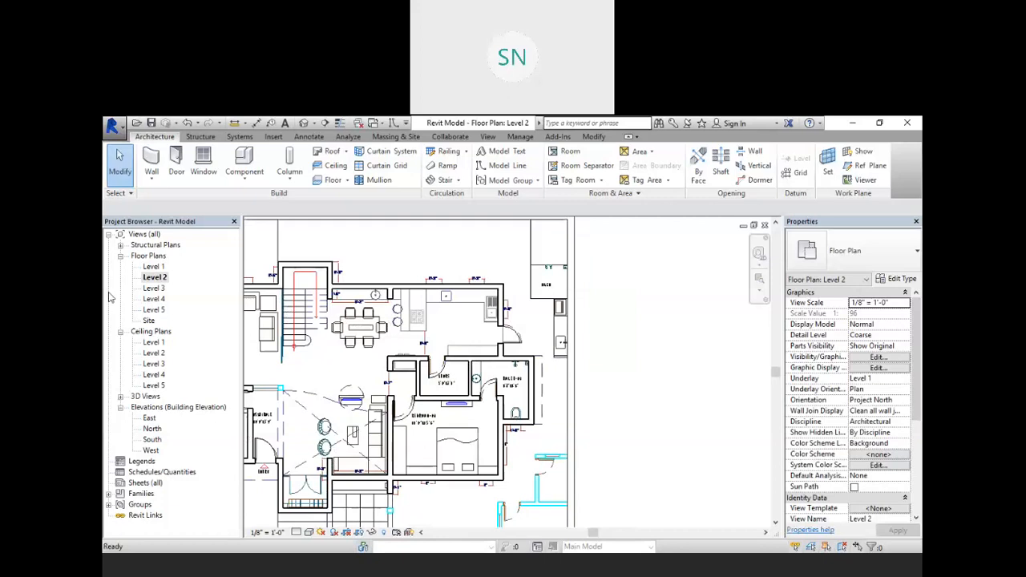
middle_drag(294, 280, 369, 289)
scroll(370, 289, up, 4)
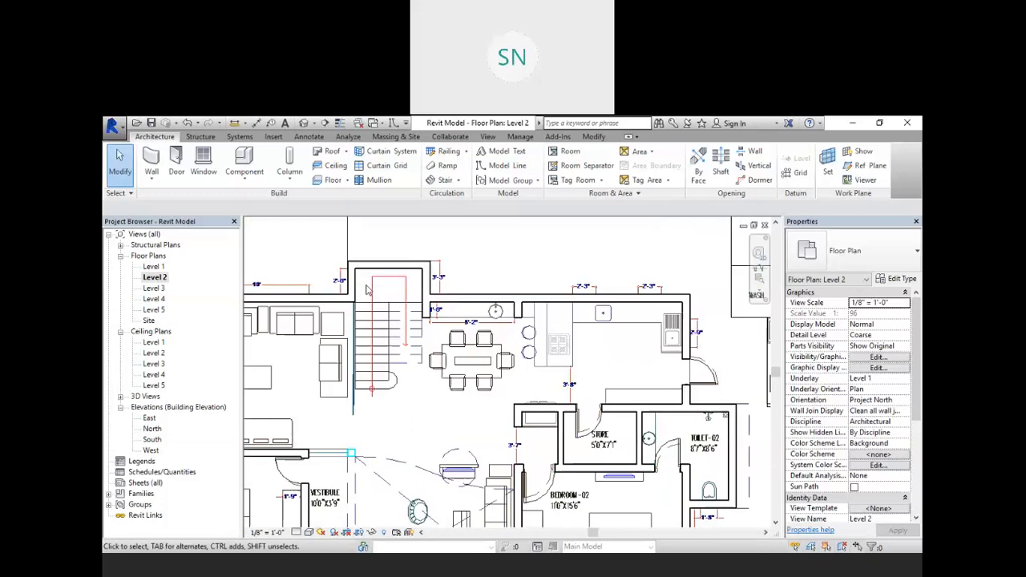
scroll(365, 292, up, 1)
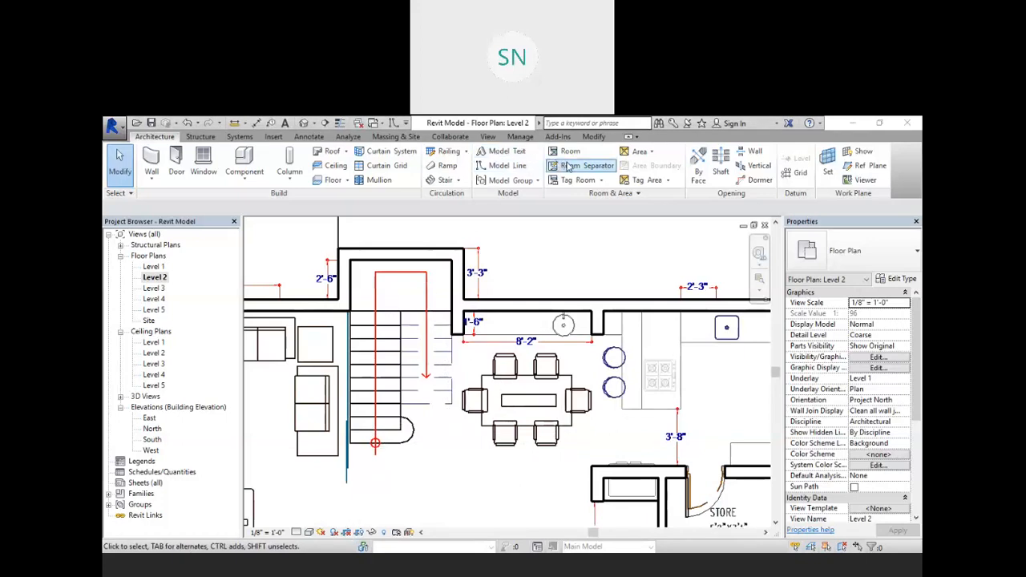
click(446, 181)
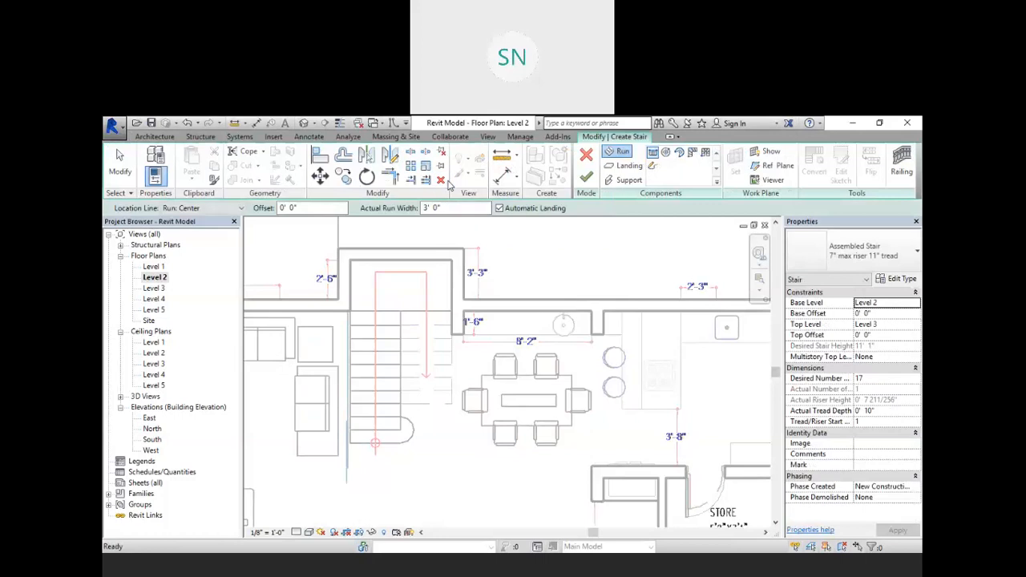
right_click(470, 225)
click(489, 236)
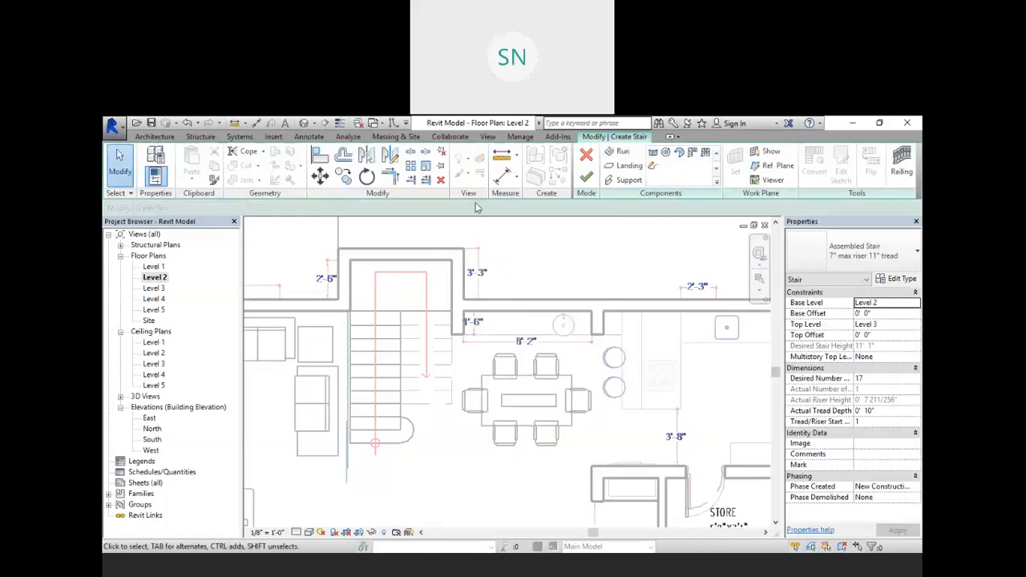
click(586, 176)
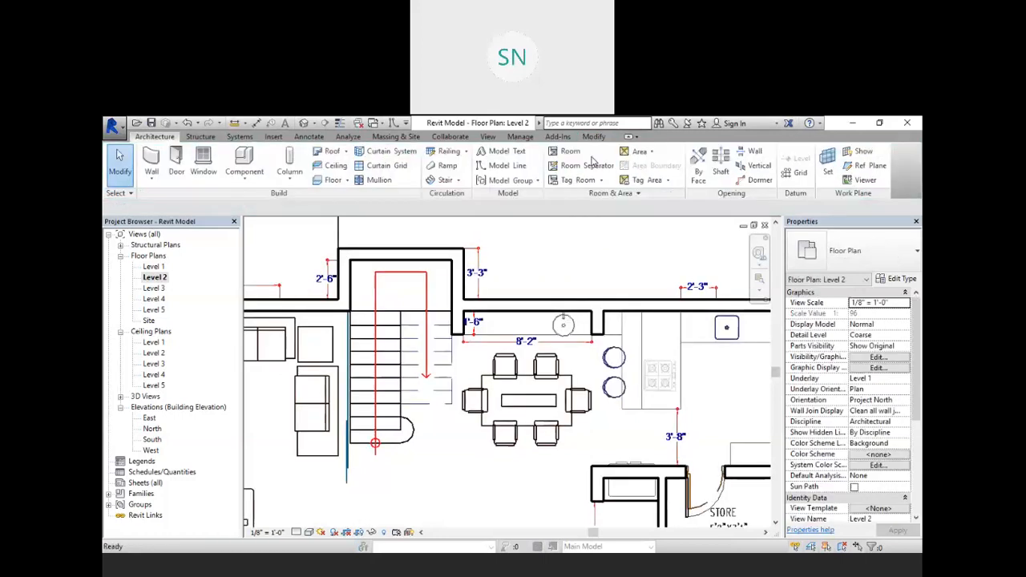
Step: Start a new stair in the Level 2 floor plan using the Stair by Sketch method
click(458, 180)
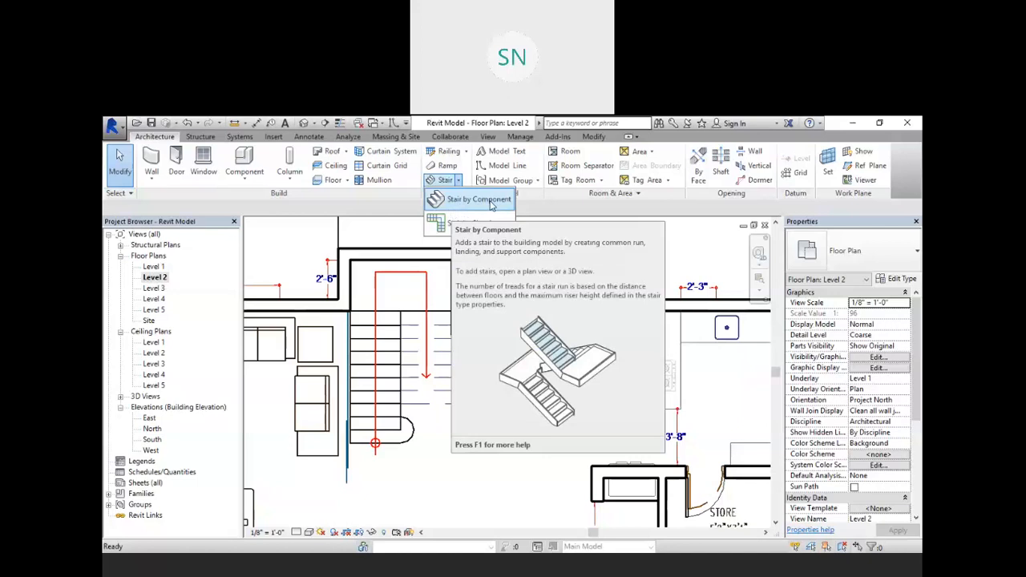
click(465, 223)
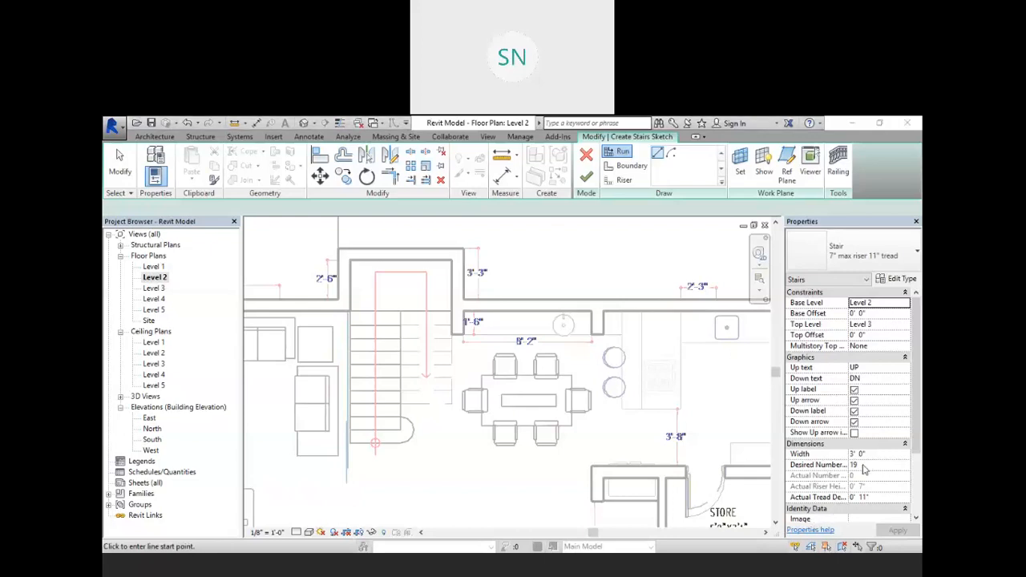
Step: Set the stair type's maximum riser height to 8 inches
click(890, 280)
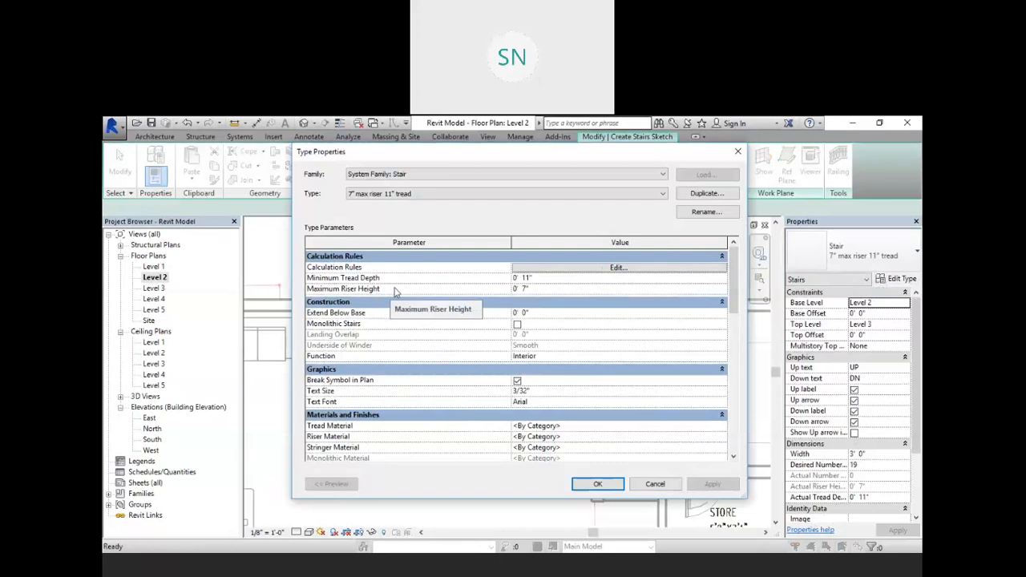
click(458, 290)
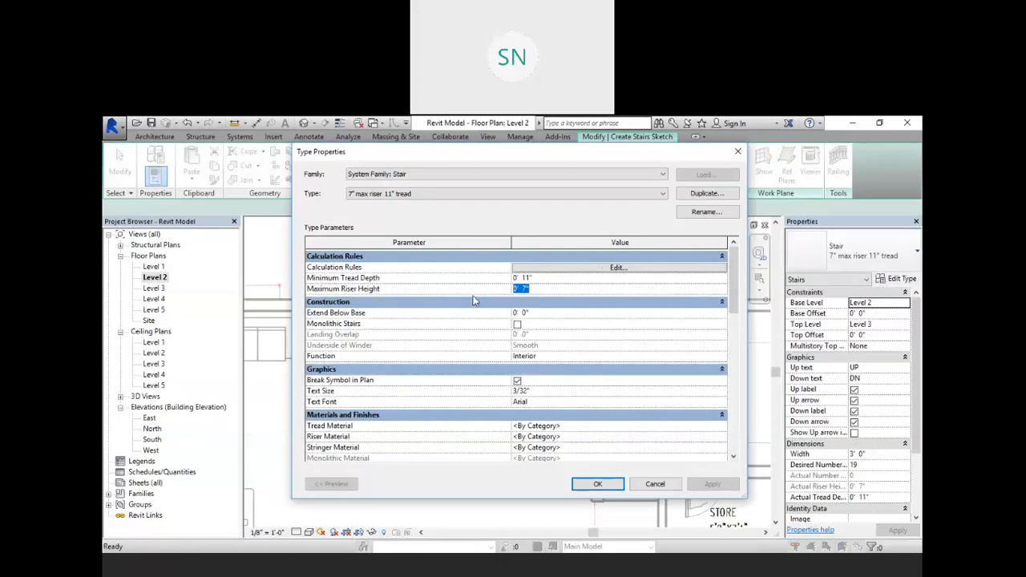
text(8)
key(Return)
click(713, 484)
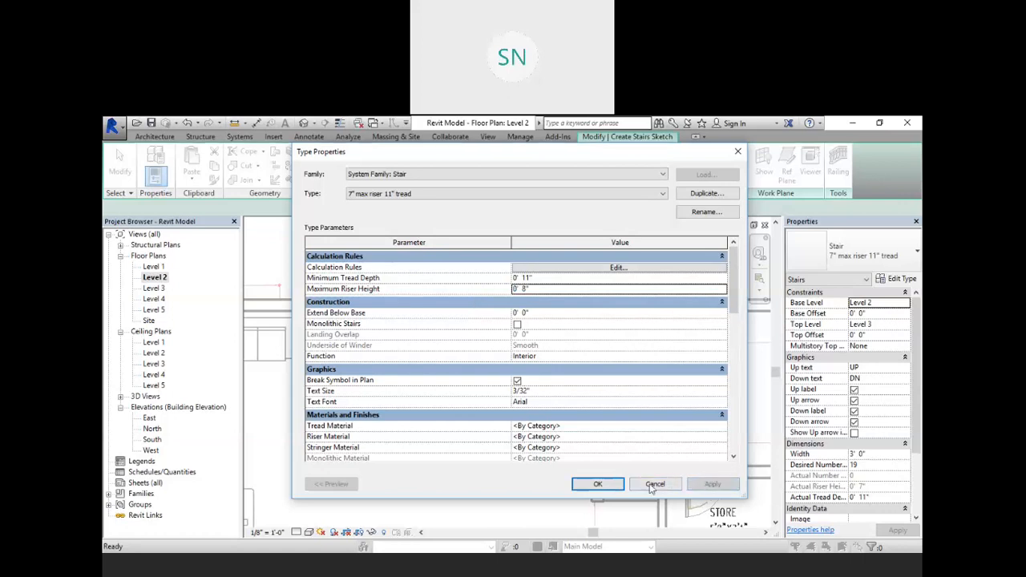
click(598, 485)
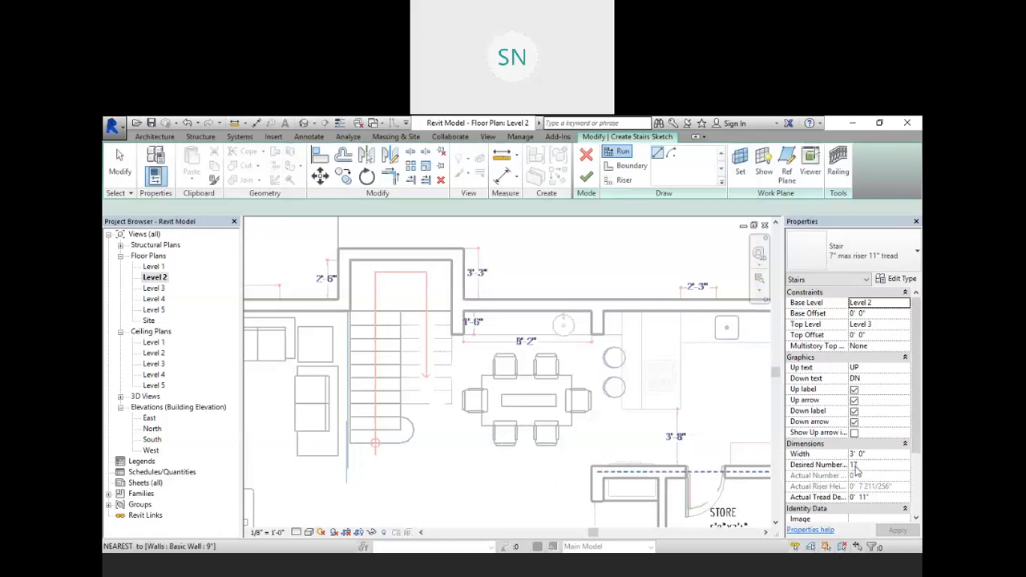
Step: Sketch the first stair run along the imported plan's arrow line, from the midpoint of the lowest tread up to the landing edge
scroll(376, 443, up, 3)
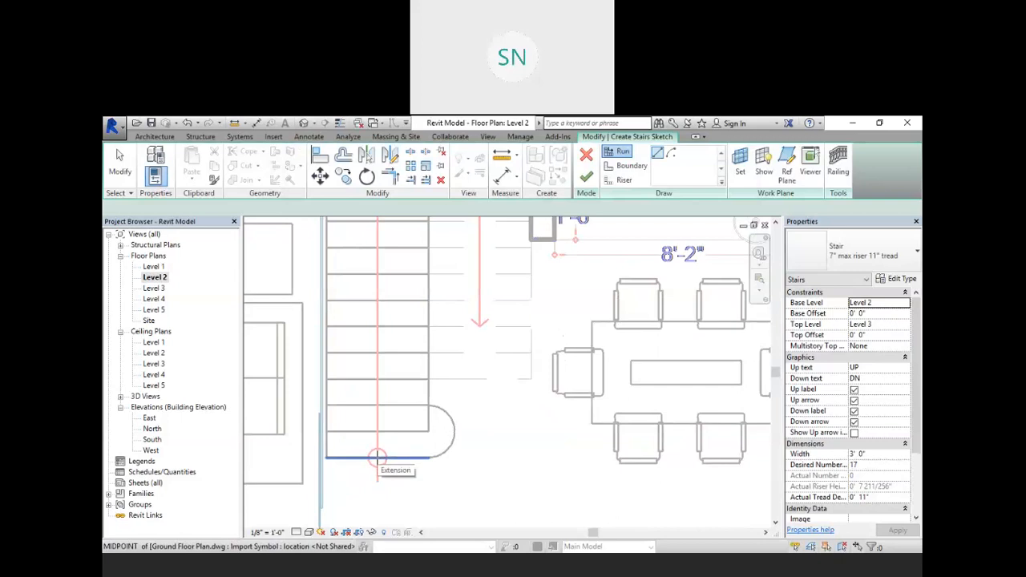
click(377, 457)
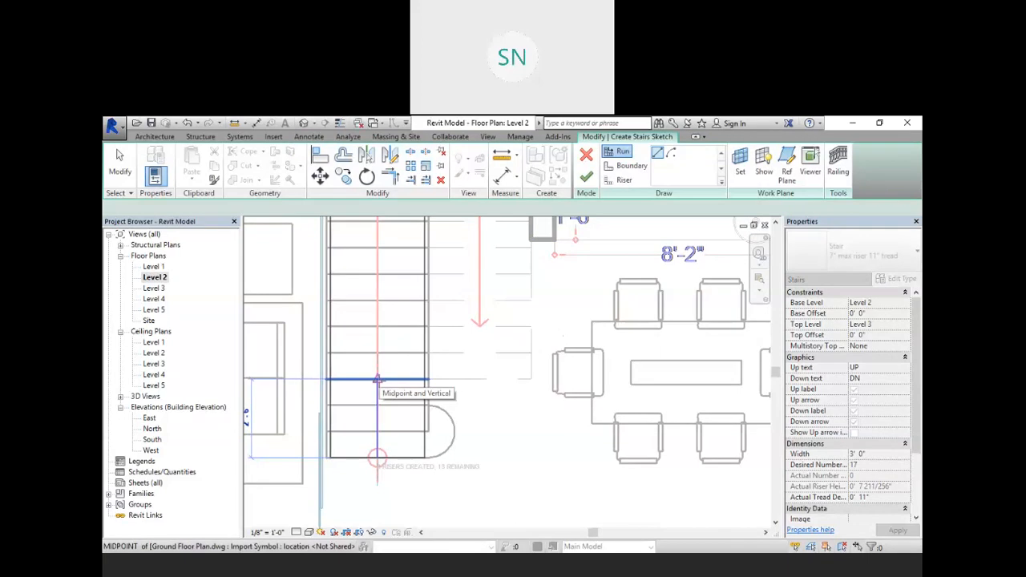
scroll(377, 379, down, 4)
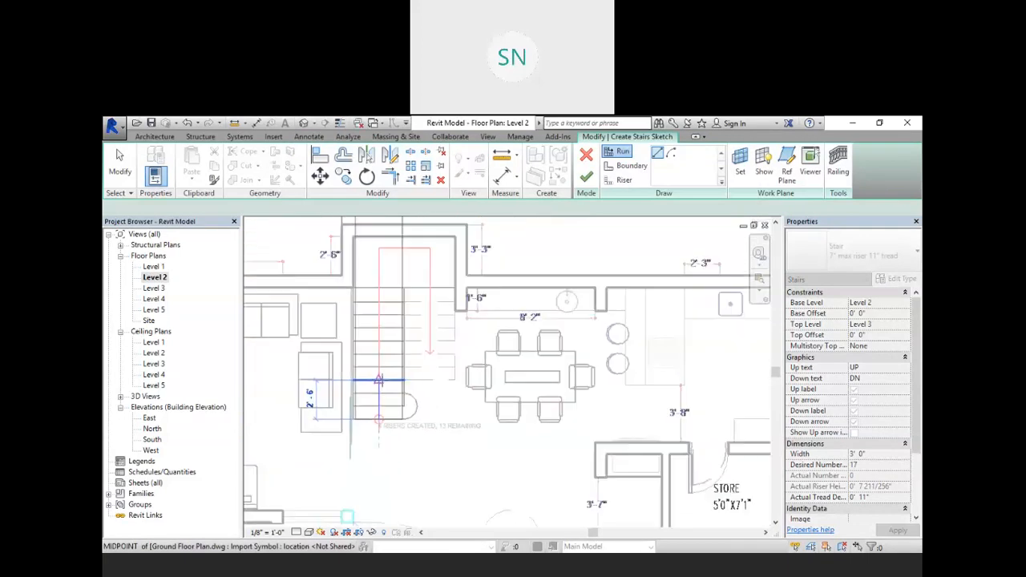
scroll(398, 276, up, 2)
scroll(398, 275, up, 3)
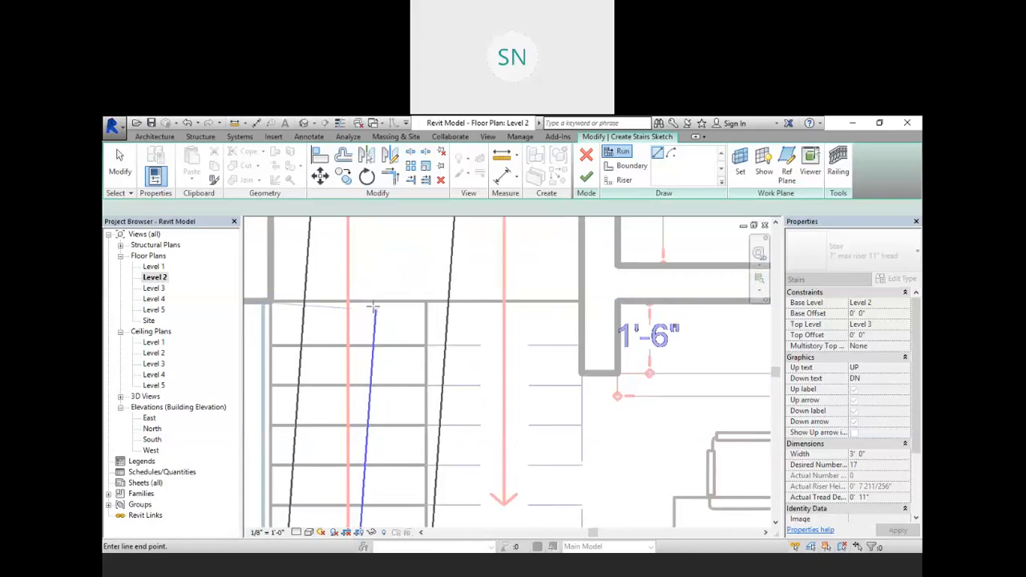
click(347, 301)
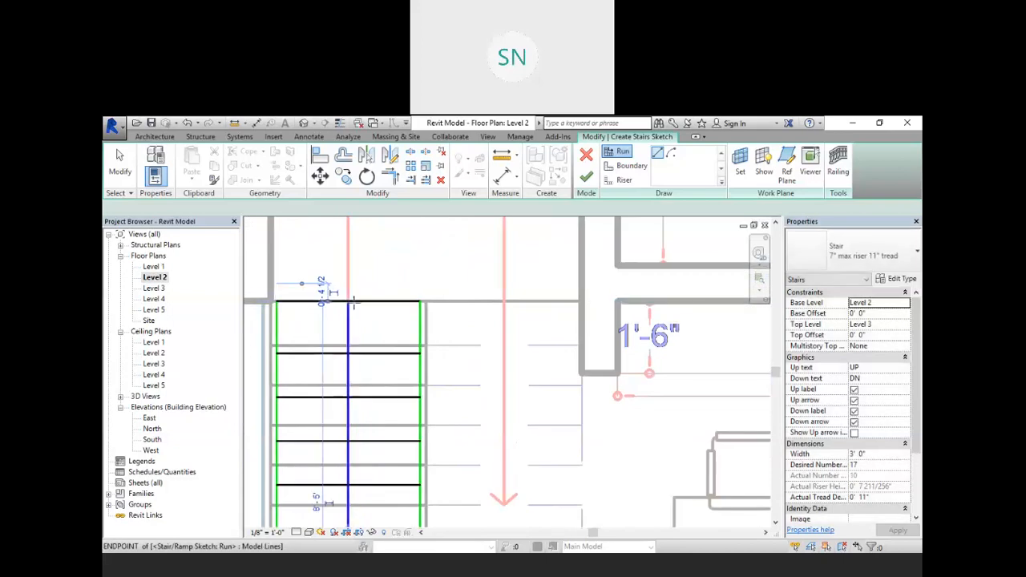
scroll(416, 322, down, 3)
scroll(417, 321, down, 2)
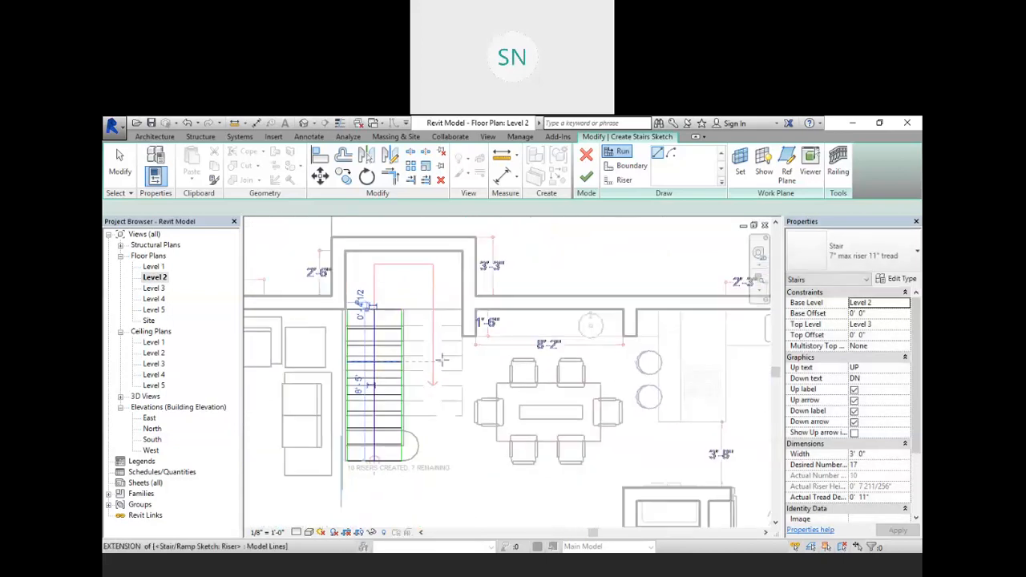
scroll(442, 358, up, 3)
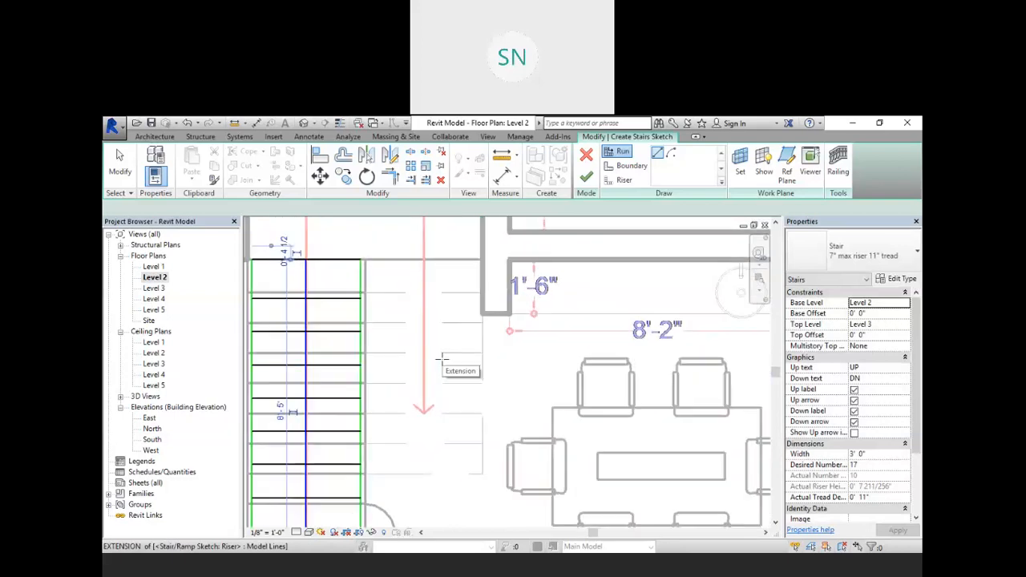
click(423, 316)
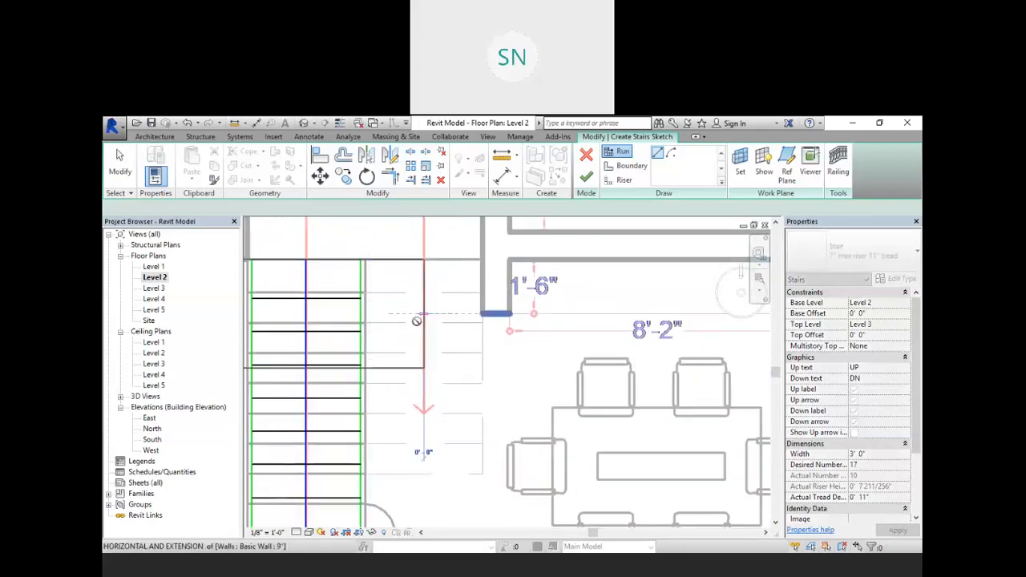
click(424, 364)
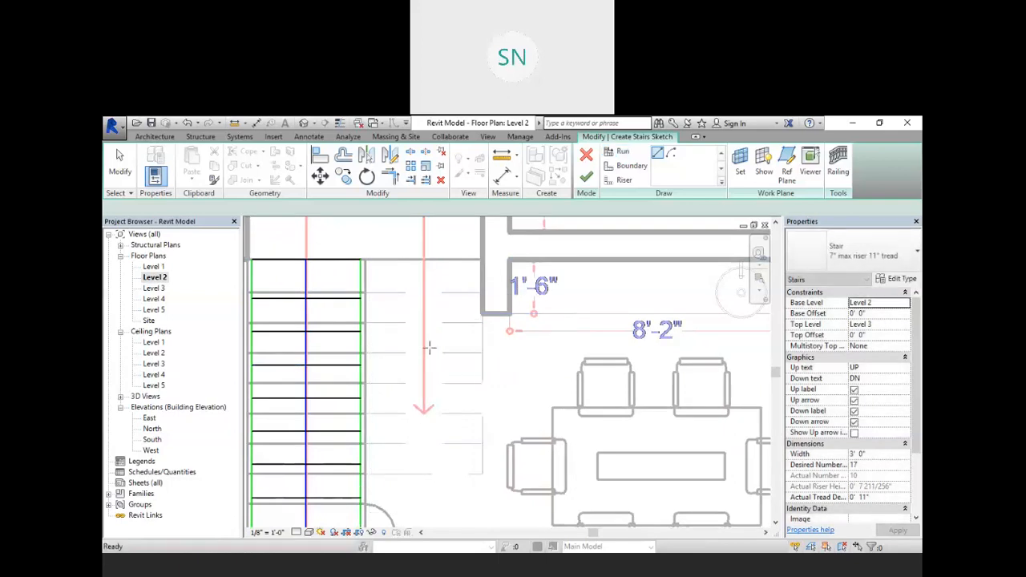
click(423, 260)
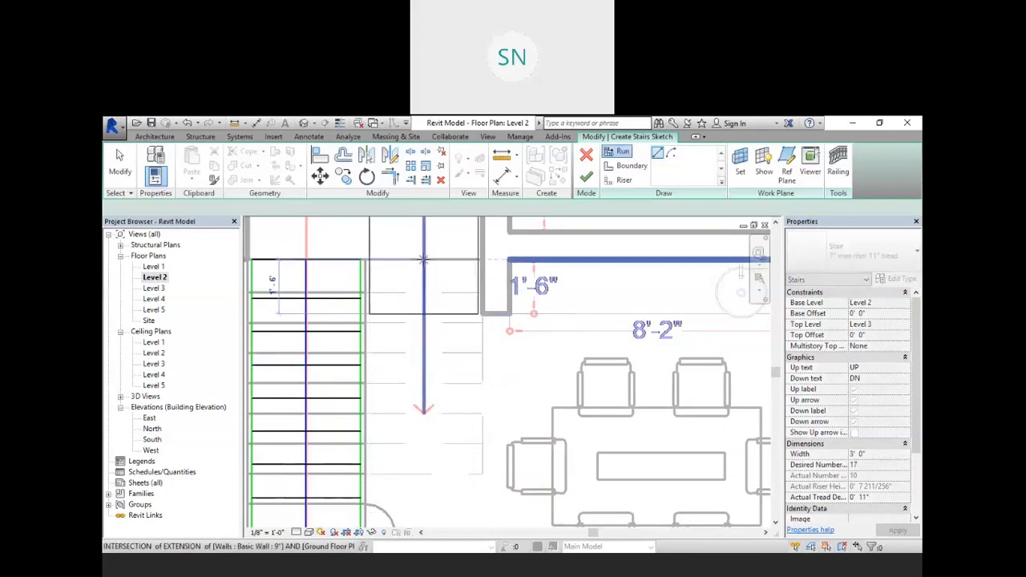
key(Escape)
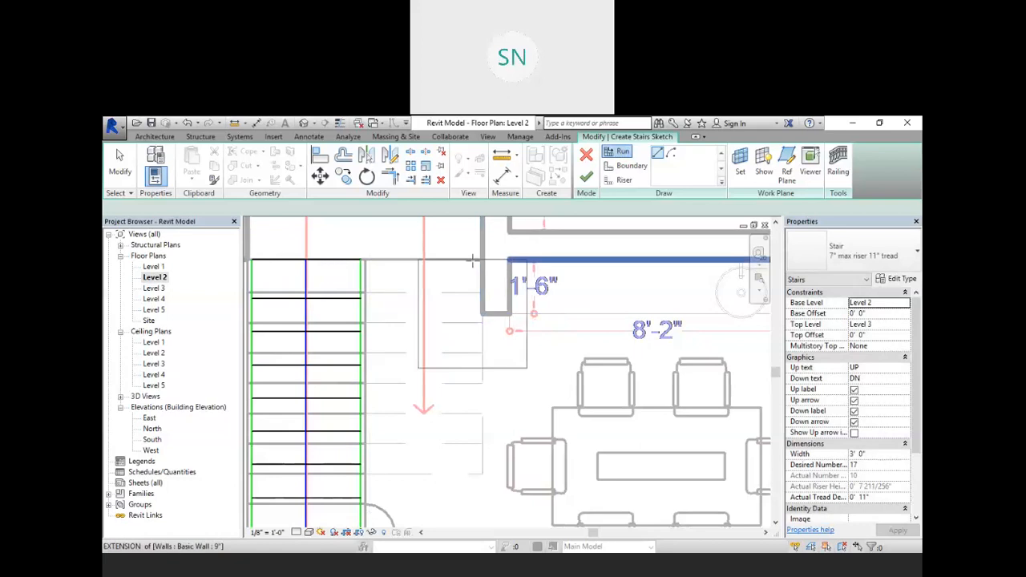
click(467, 258)
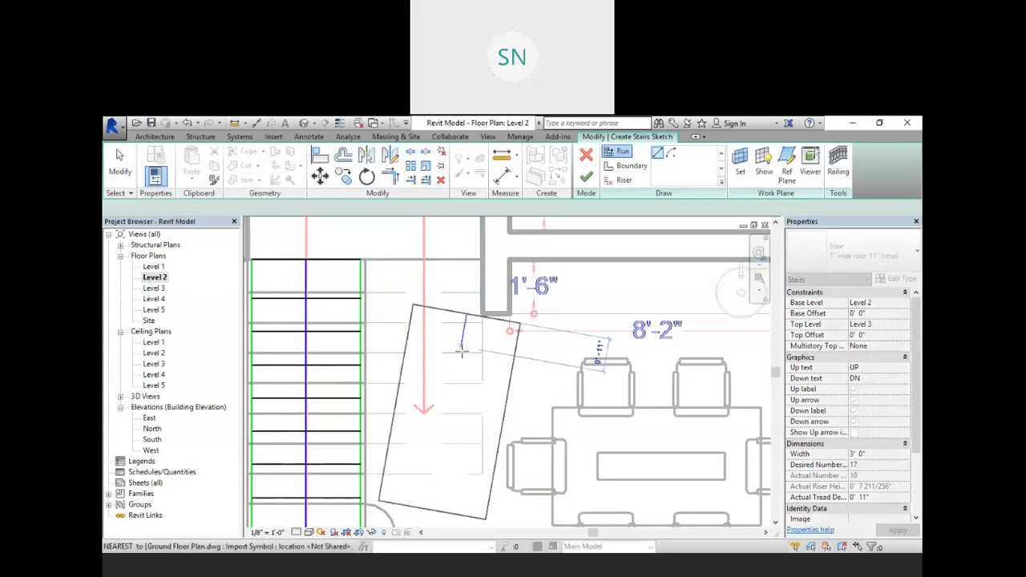
key(Escape)
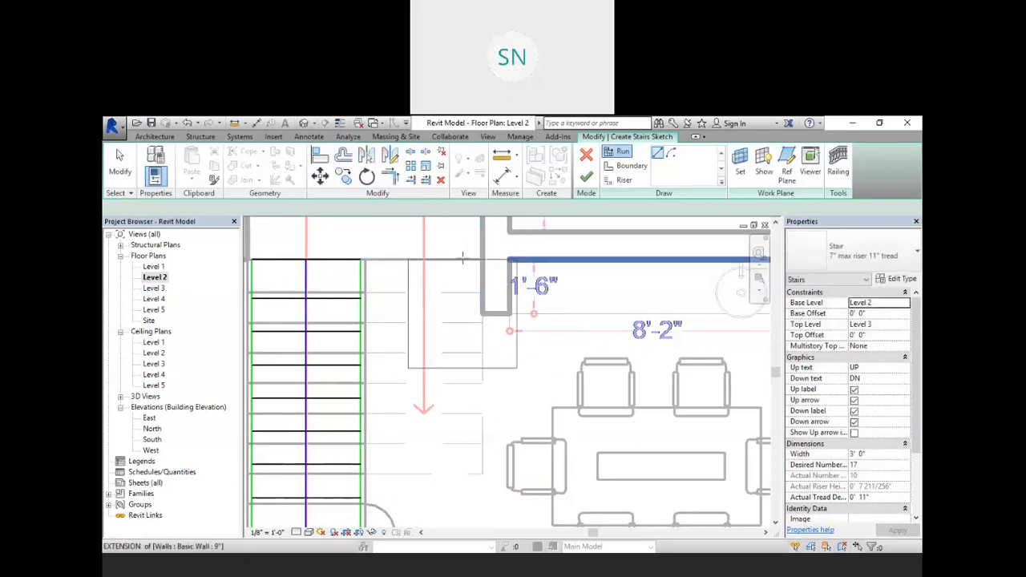
click(507, 259)
key(Escape)
key(Escape)
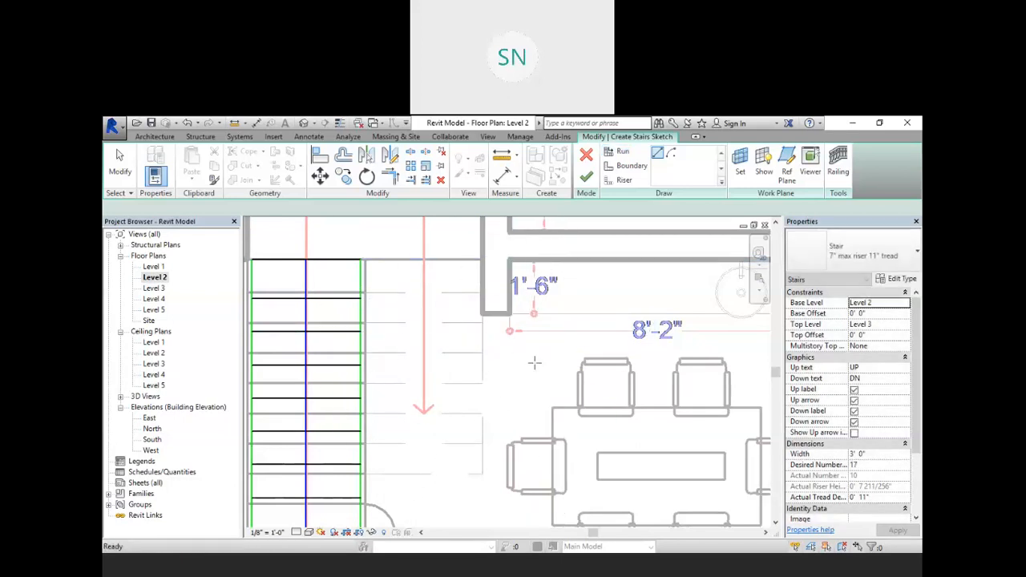
click(623, 151)
click(607, 261)
key(Escape)
key(Escape)
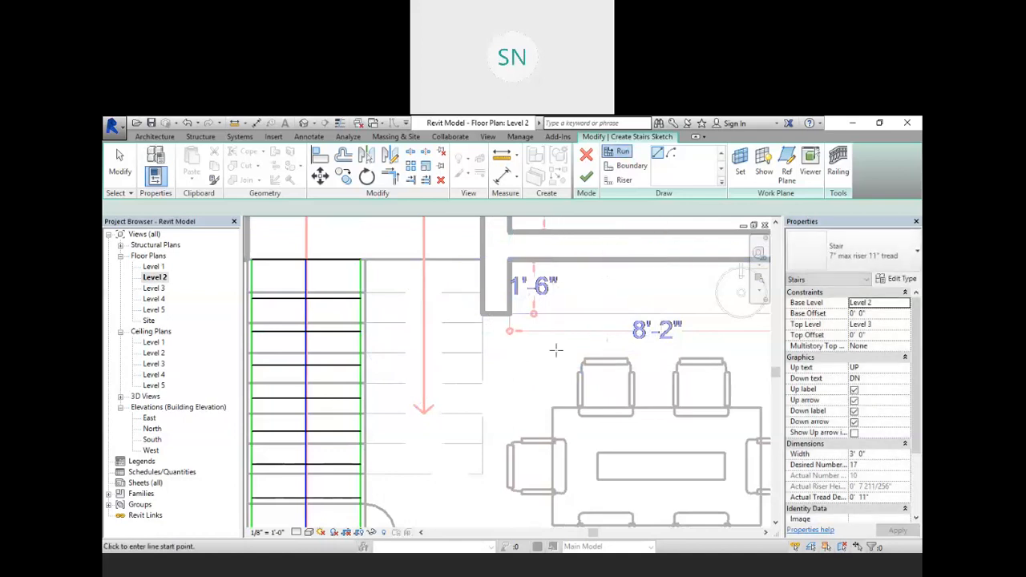
scroll(572, 342, down, 3)
middle_drag(550, 345, 412, 355)
scroll(417, 337, up, 2)
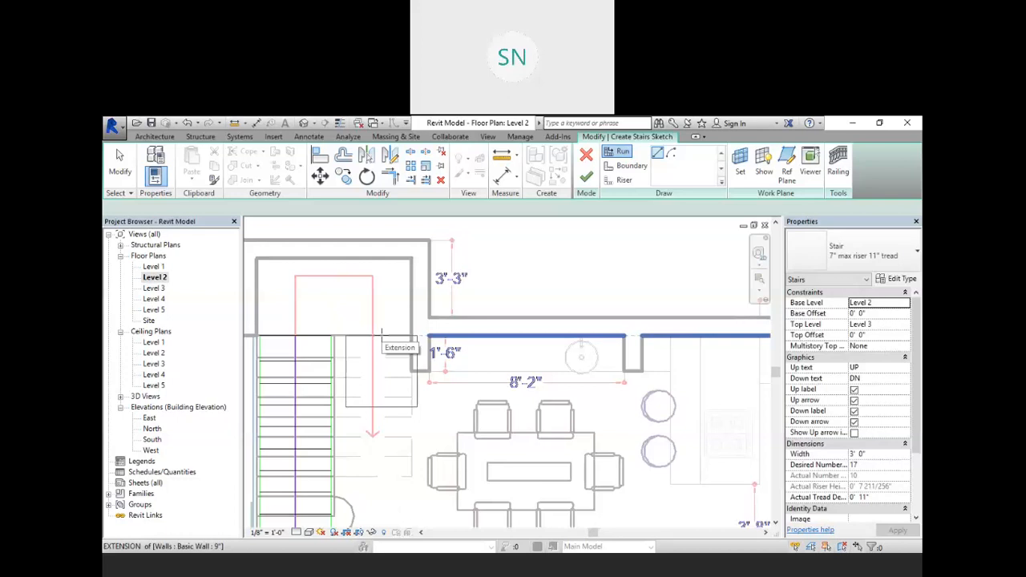
click(382, 336)
key(Escape)
Step: Sketch the second stair run downwards in the open area beyond the wash area, using all the remaining risers
scroll(396, 341, down, 1)
scroll(396, 340, down, 3)
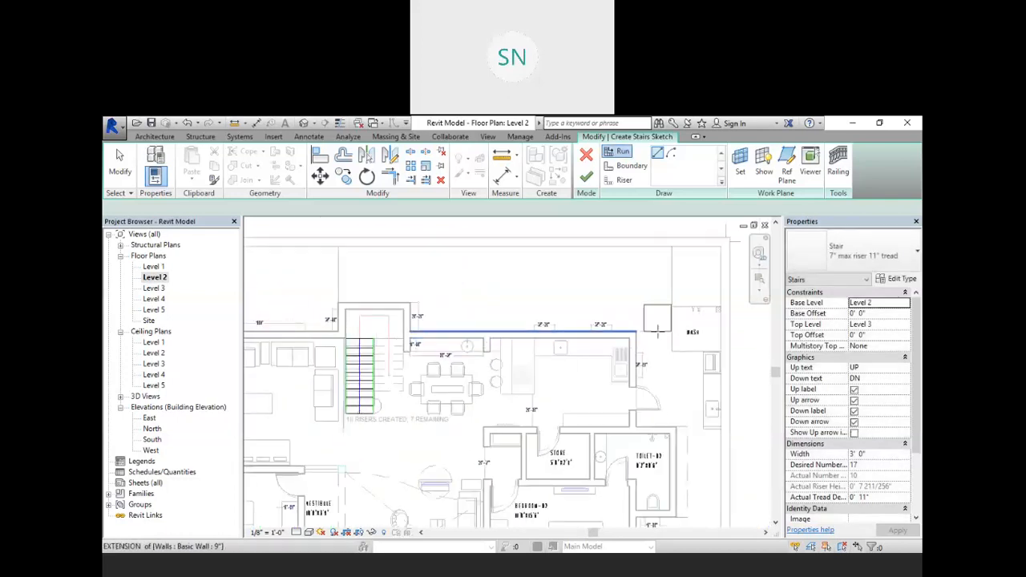
click(660, 338)
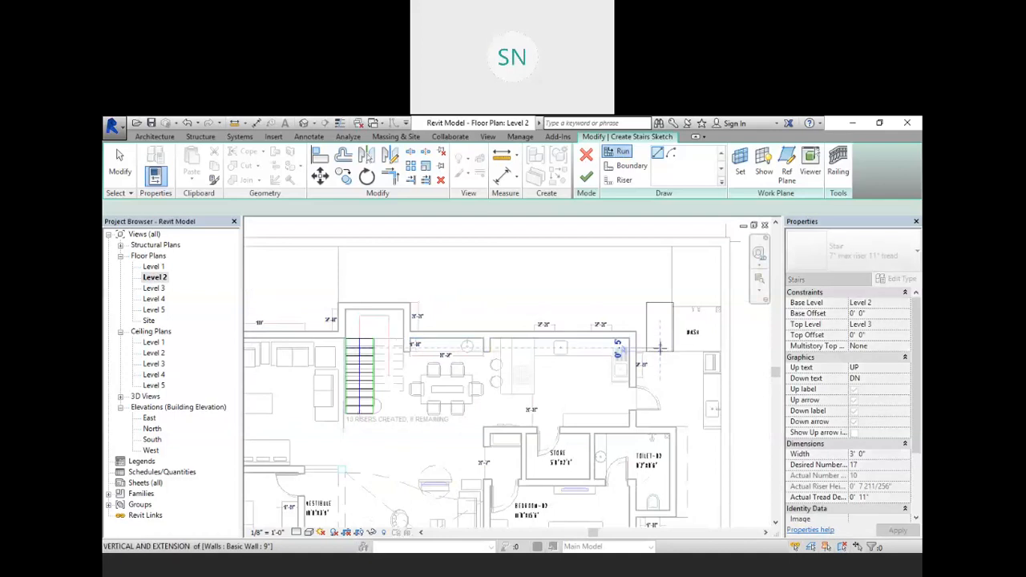
click(660, 348)
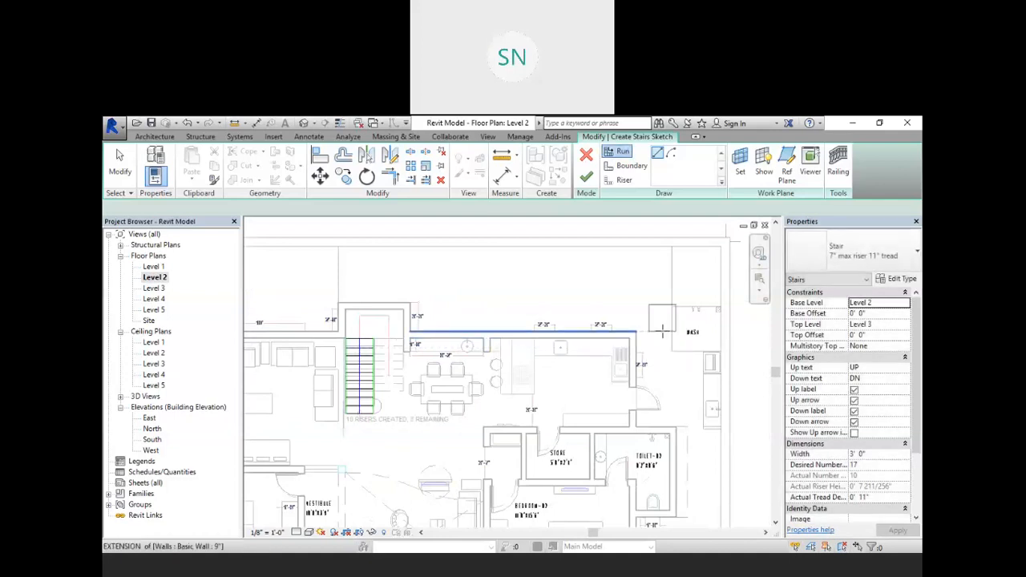
click(753, 340)
click(753, 401)
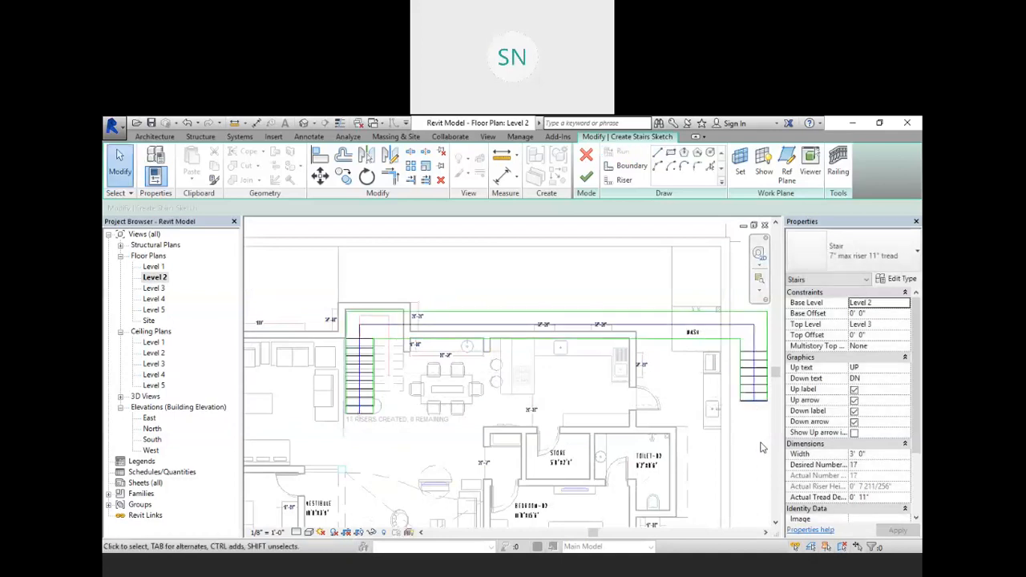
middle_drag(766, 450, 713, 446)
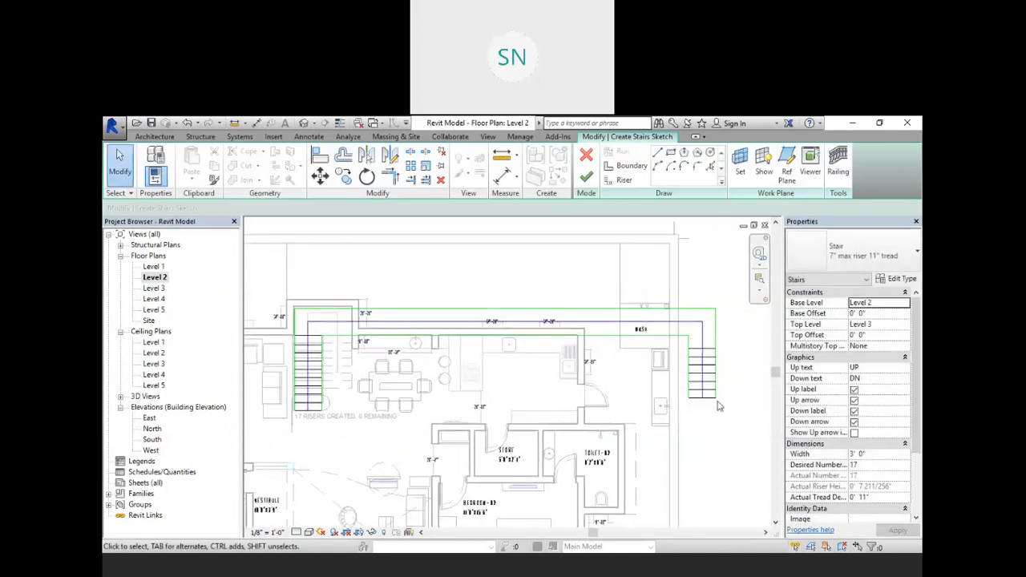
Step: Move the second run beside the first run inside the stairwell, cancelling the line error
drag(755, 433, 679, 293)
drag(715, 385, 712, 386)
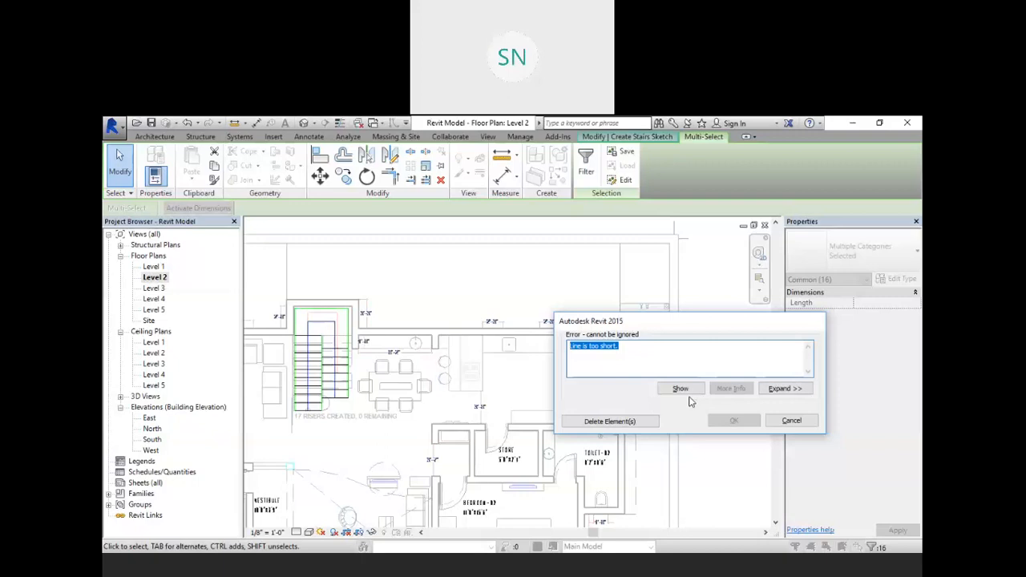
click(791, 420)
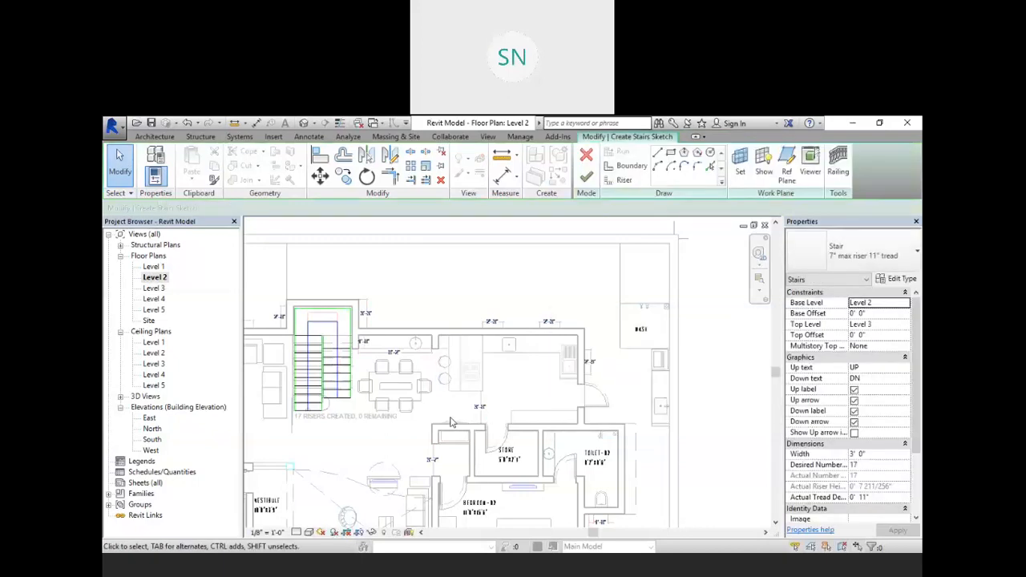
Step: Nudge the second run upwards until its first riser meets the landing edge, deleting the boundary line that is too short
scroll(341, 393, up, 5)
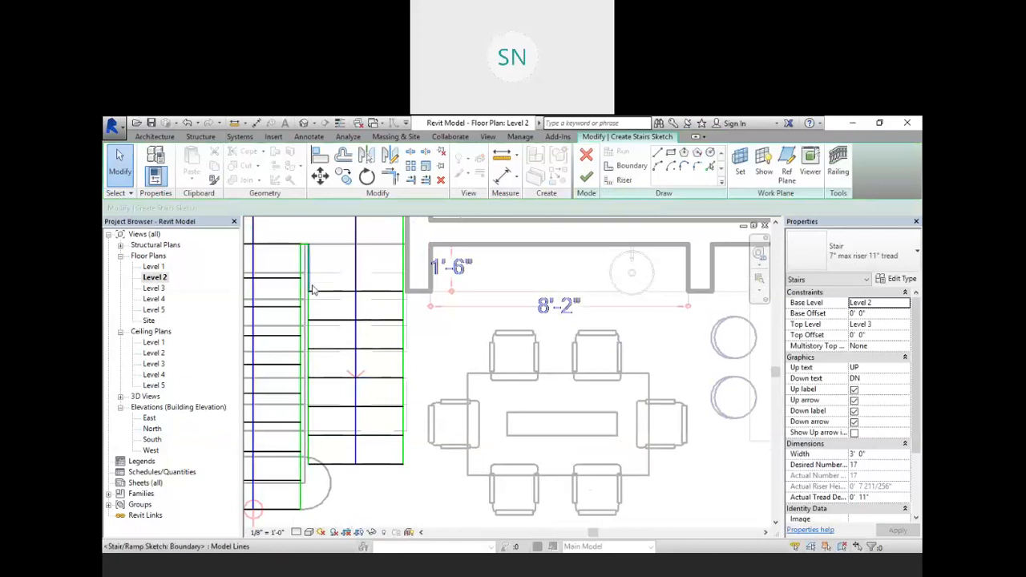
scroll(362, 258, down, 1)
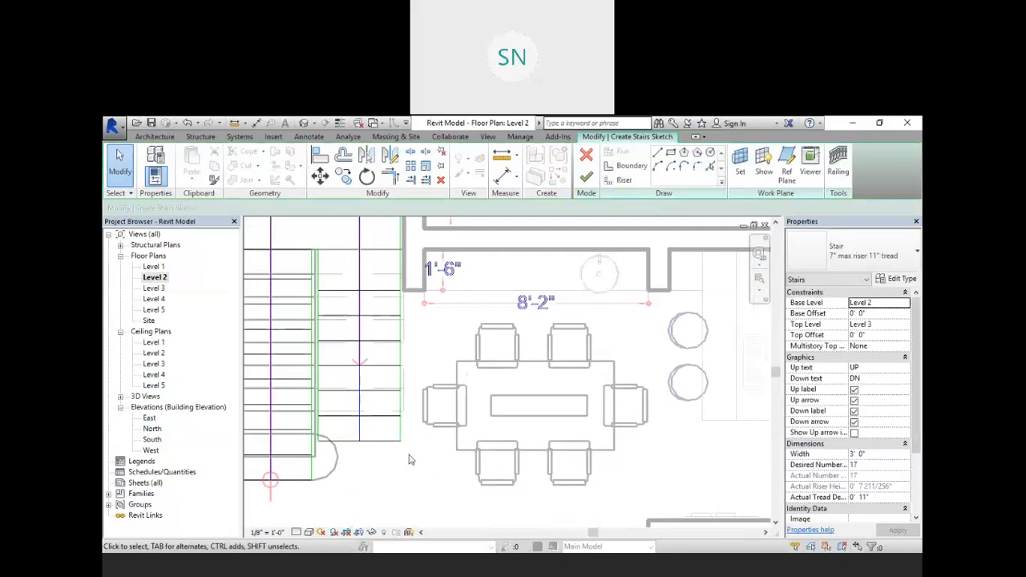
click(317, 291)
key(Up)
key(Up)
key(Up)
key(Up)
key(Up)
key(Up)
key(Up)
key(Up)
key(Up)
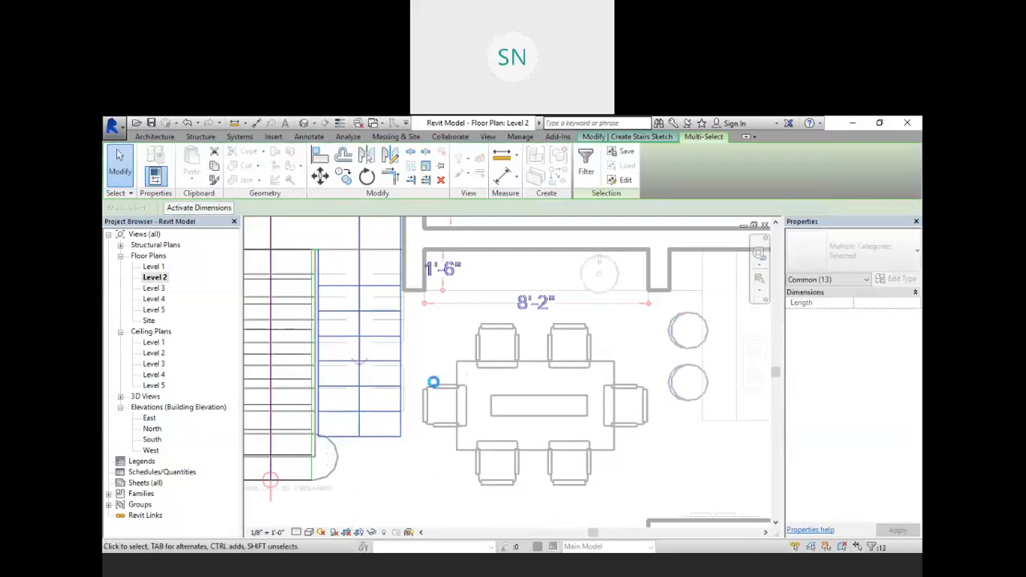
key(Up)
key(Up)
key(Up)
key(Up)
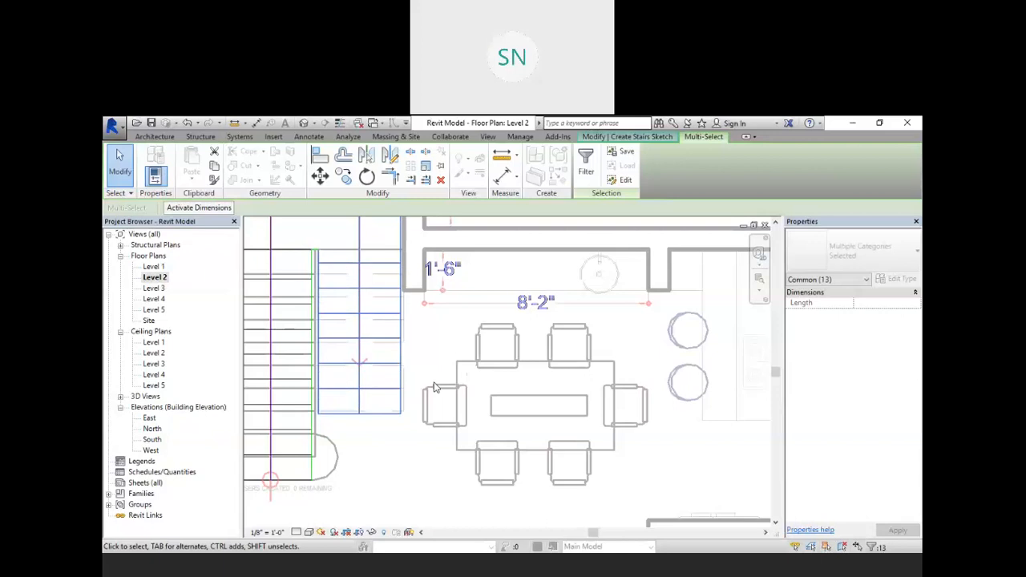
key(Up)
key(Up)
key(Up)
key(Up)
key(Up)
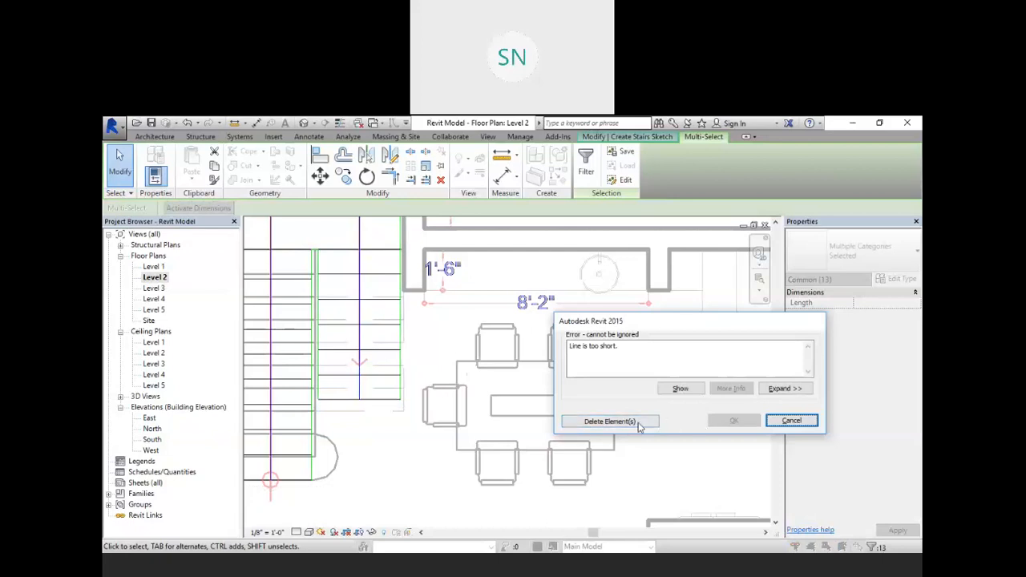
click(609, 422)
Step: Deselect the second run and examine both runs and the landing boundary against the imported plan and stairwell walls
middle_drag(495, 407, 543, 419)
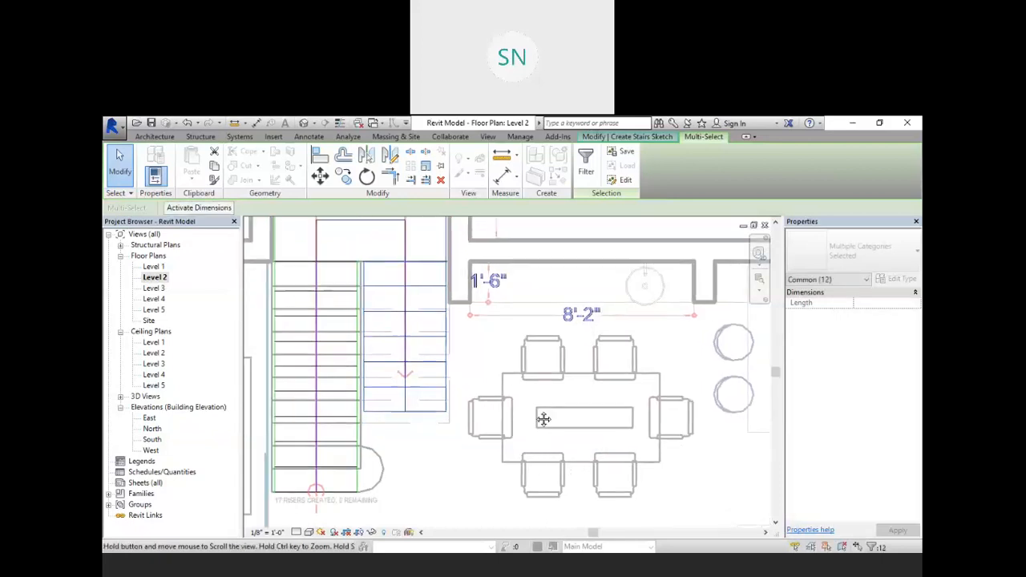
scroll(392, 360, up, 2)
click(392, 360)
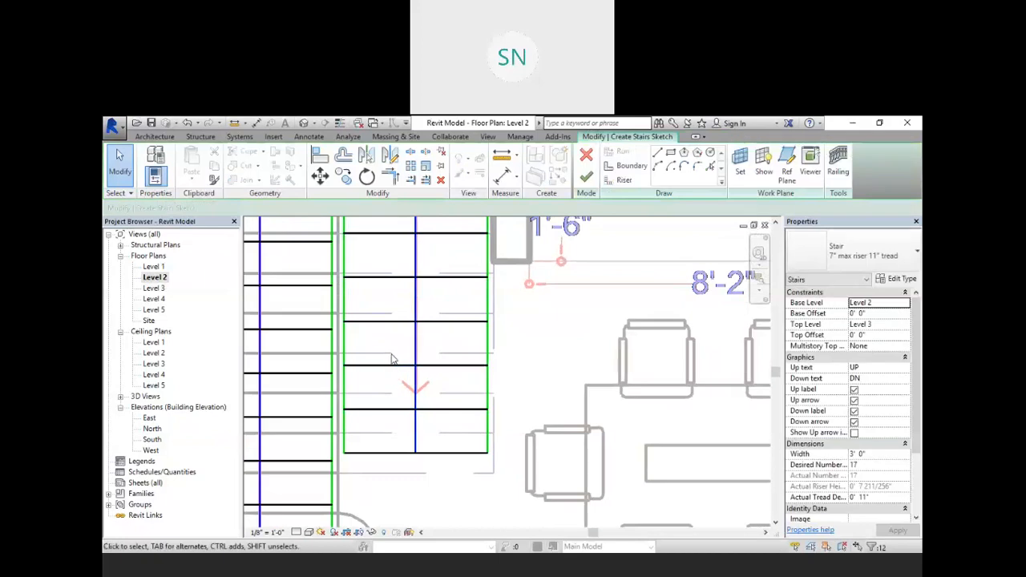
scroll(397, 362, down, 1)
middle_drag(397, 362, 435, 375)
scroll(407, 328, down, 1)
middle_drag(398, 339, 454, 366)
scroll(430, 327, down, 1)
scroll(461, 257, up, 4)
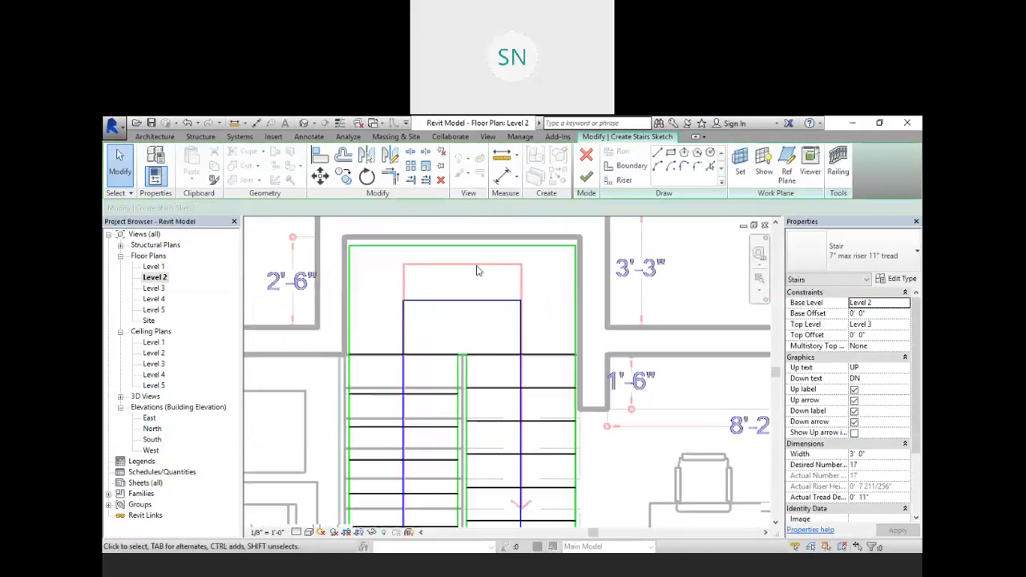
Step: Nudge the landing's outer boundary line up onto the stairwell wall and shorten the first run's inner boundary to the second riser
click(451, 323)
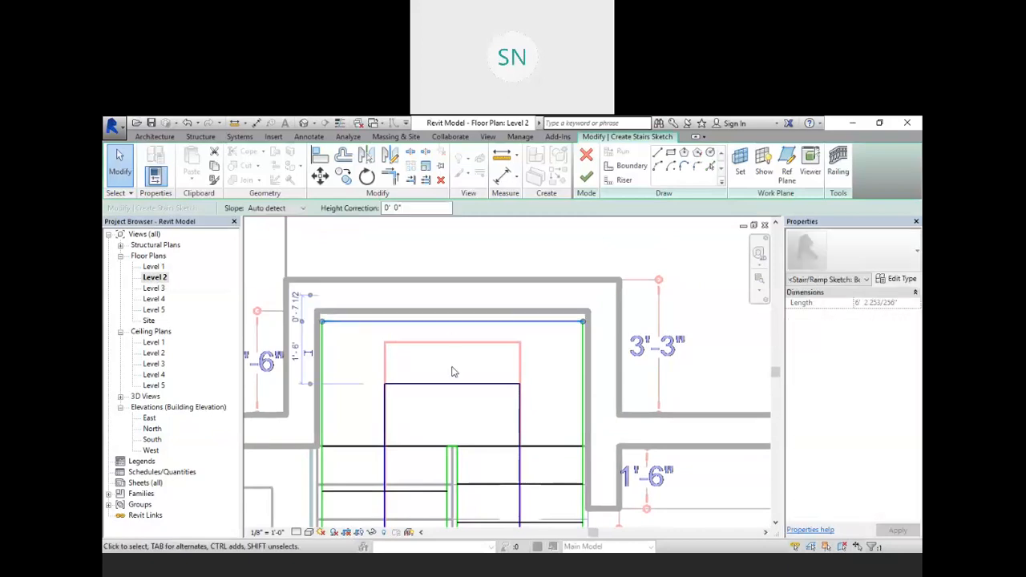
key(Up)
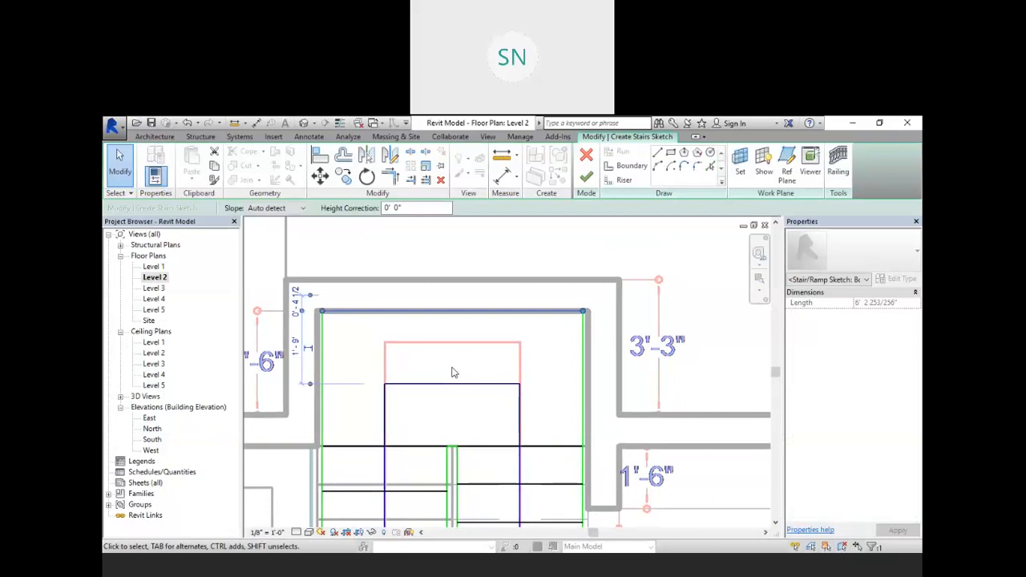
scroll(455, 371, down, 2)
middle_drag(501, 405, 475, 309)
scroll(473, 309, down, 1)
scroll(454, 472, up, 1)
scroll(437, 464, up, 3)
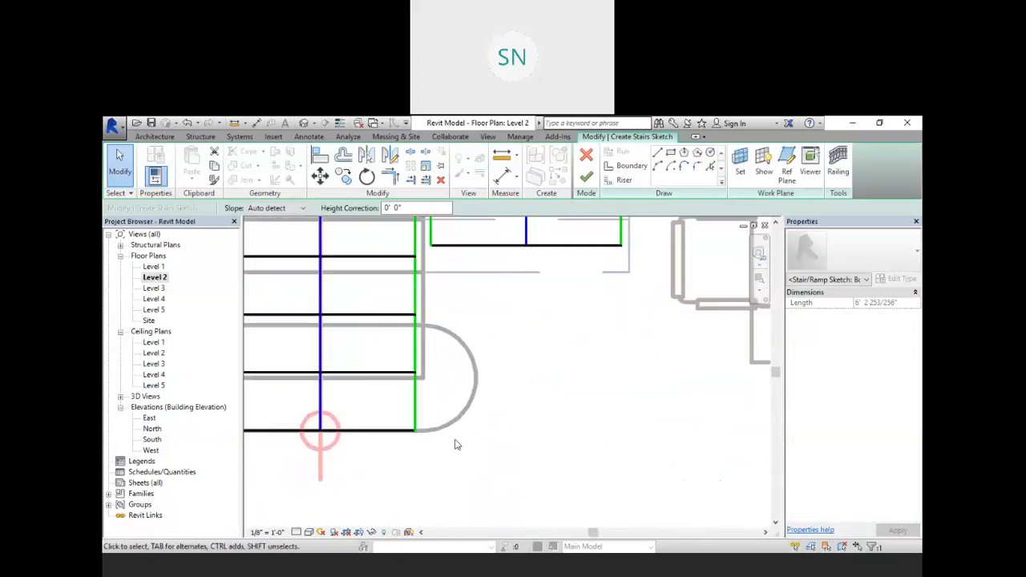
middle_drag(454, 445, 497, 398)
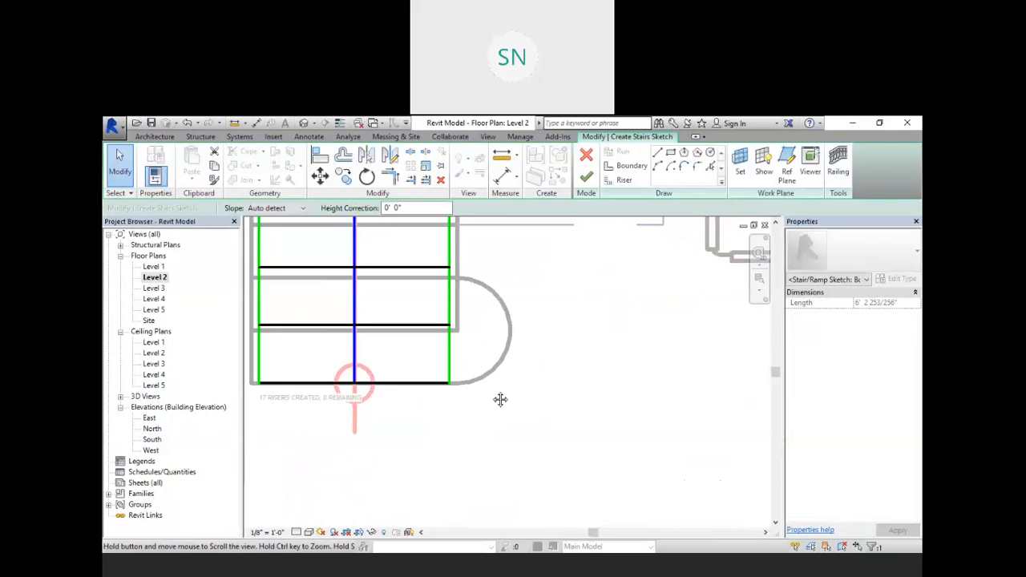
click(450, 366)
drag(450, 386, 450, 326)
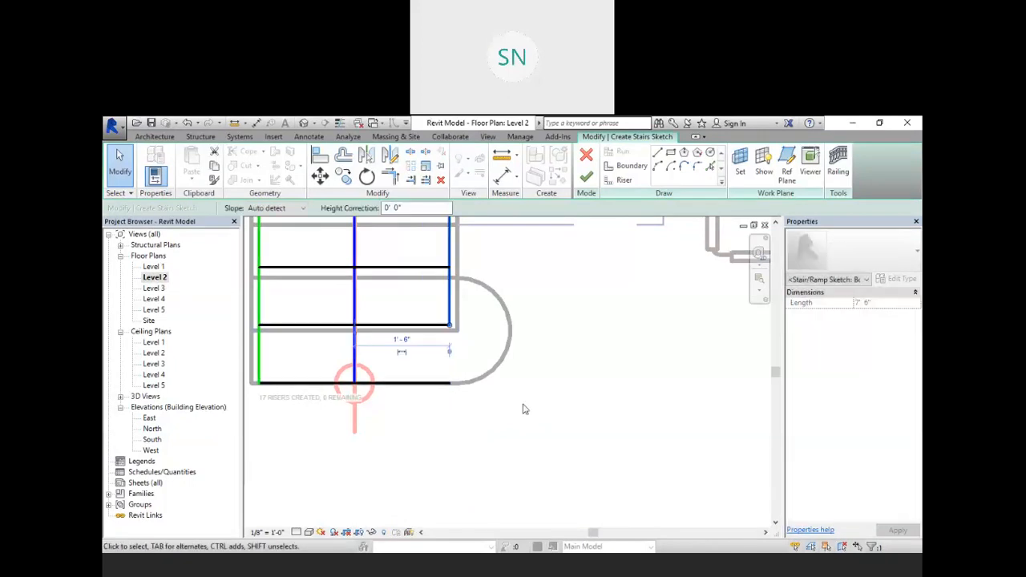
click(659, 166)
click(451, 383)
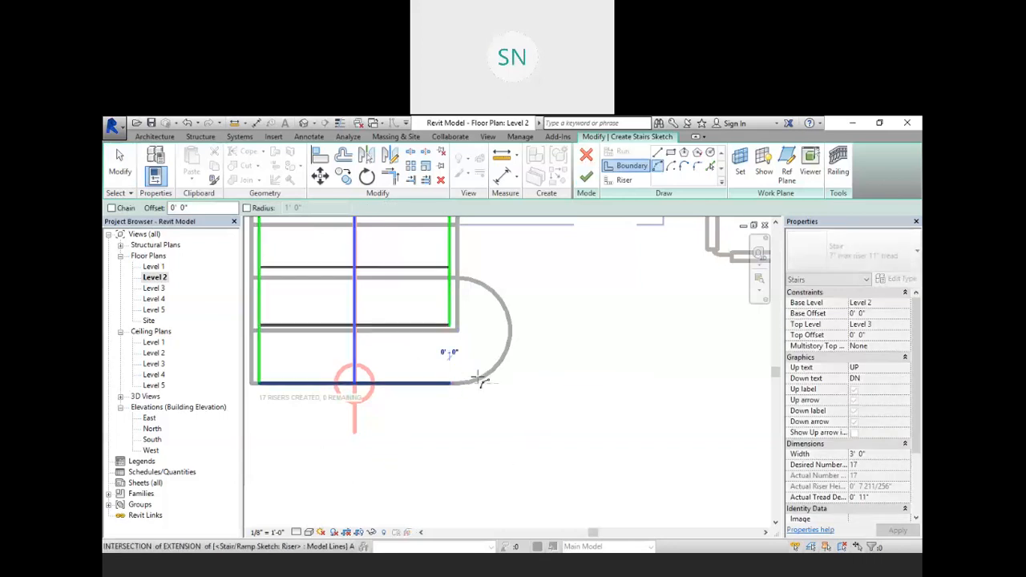
key(Escape)
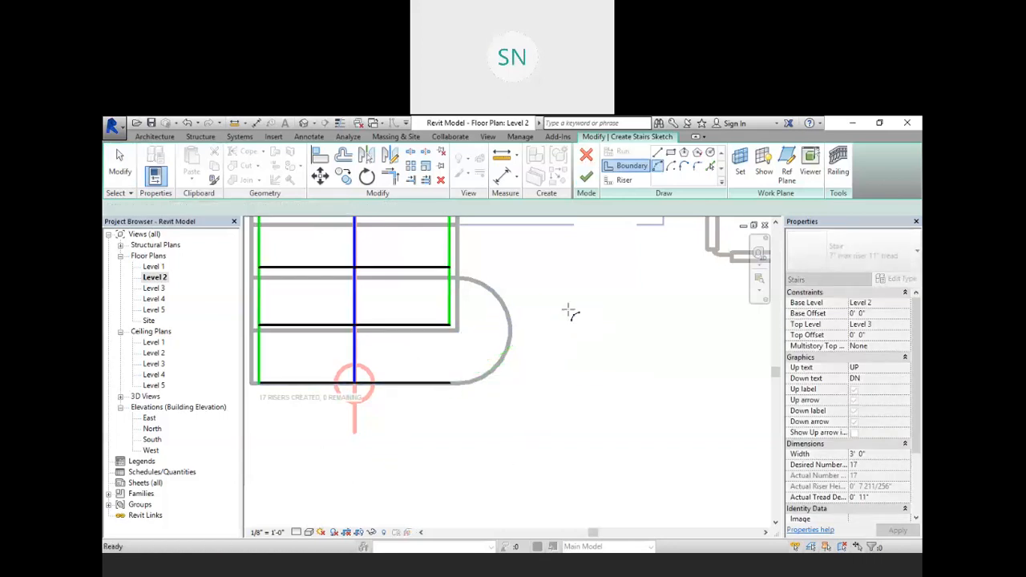
click(631, 181)
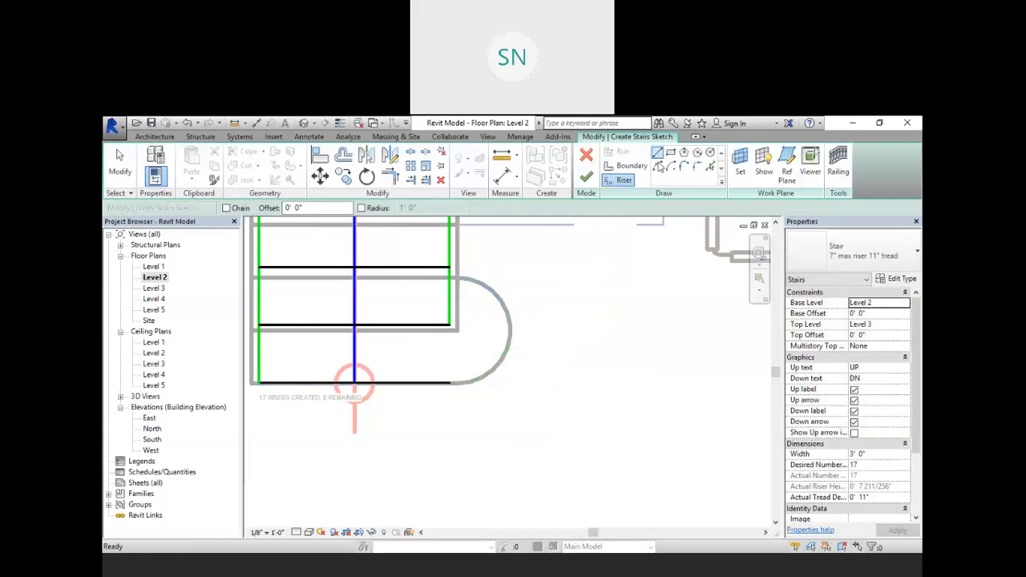
click(451, 383)
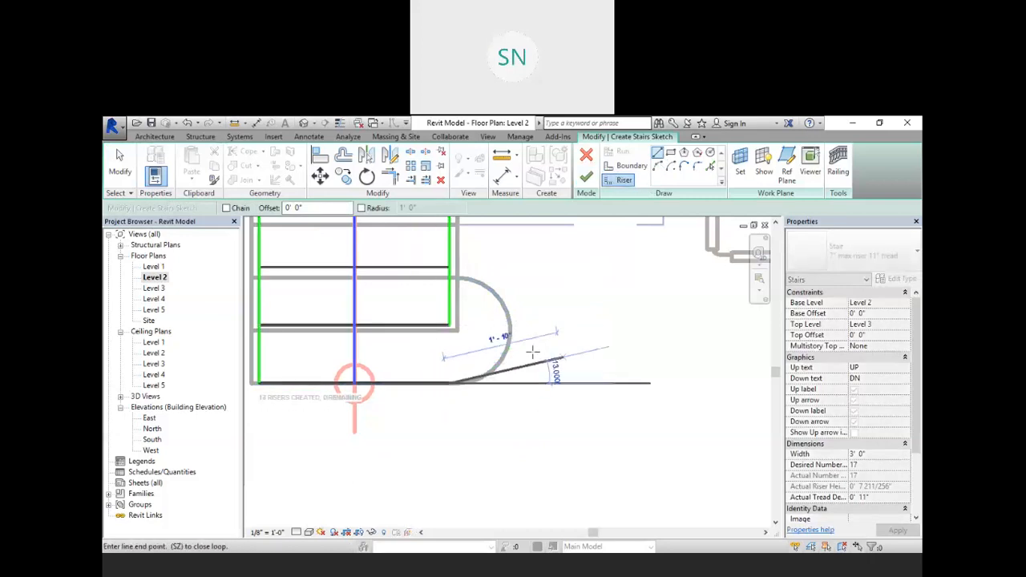
click(451, 279)
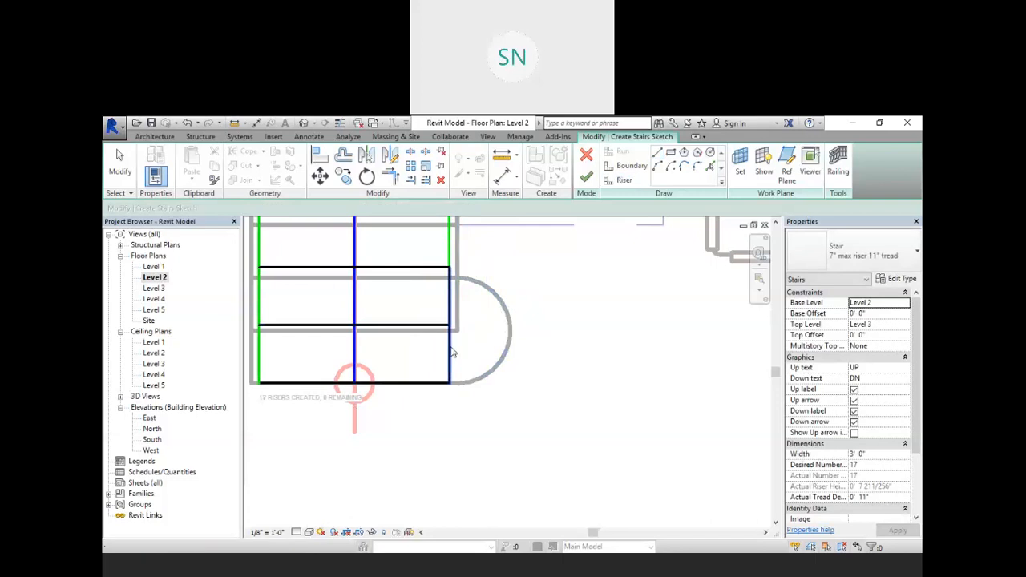
key(Escape)
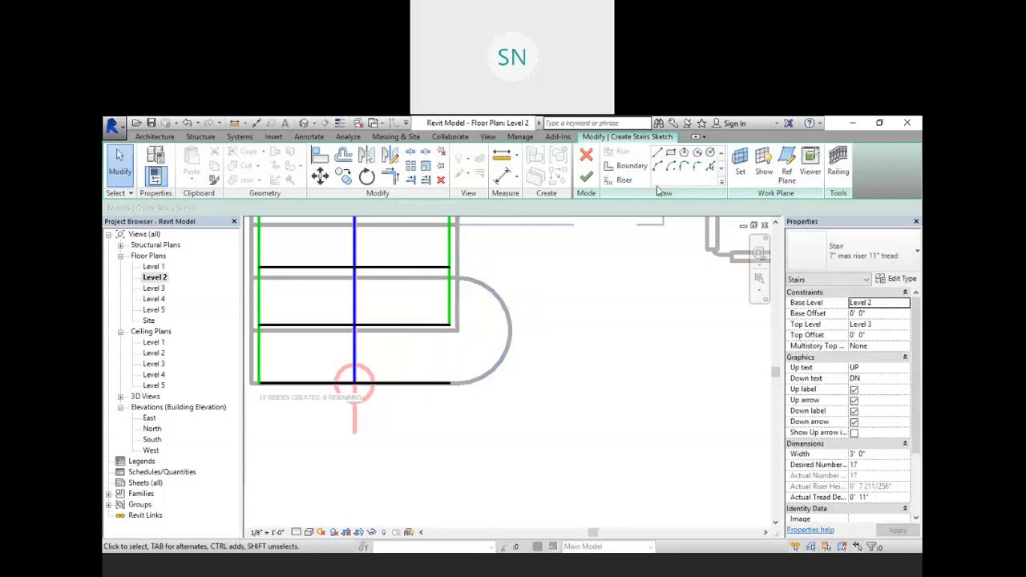
Step: Try to sketch a semicircular boundary arc from the inner end of the first riser to the third riser
click(657, 167)
click(451, 382)
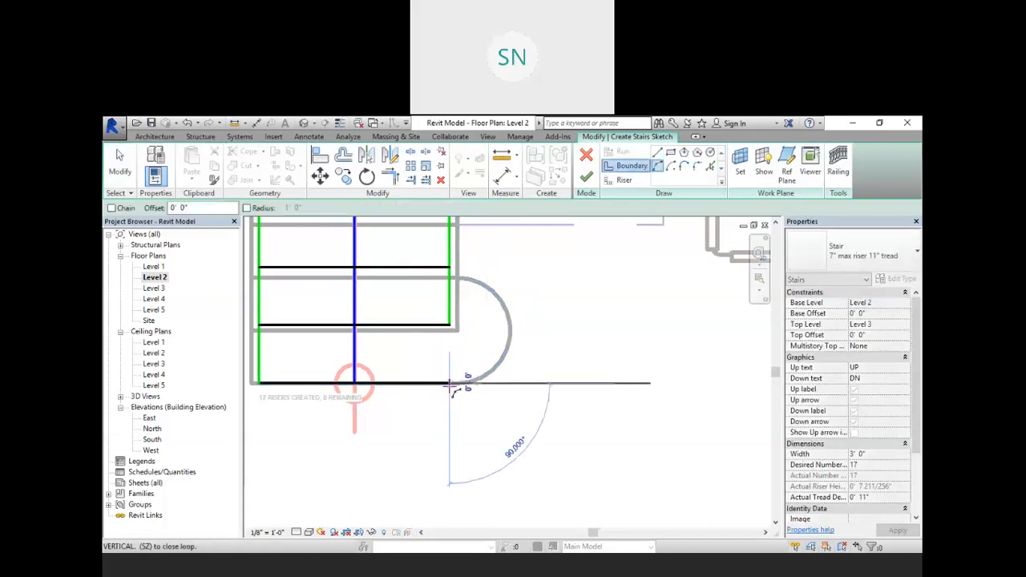
click(453, 270)
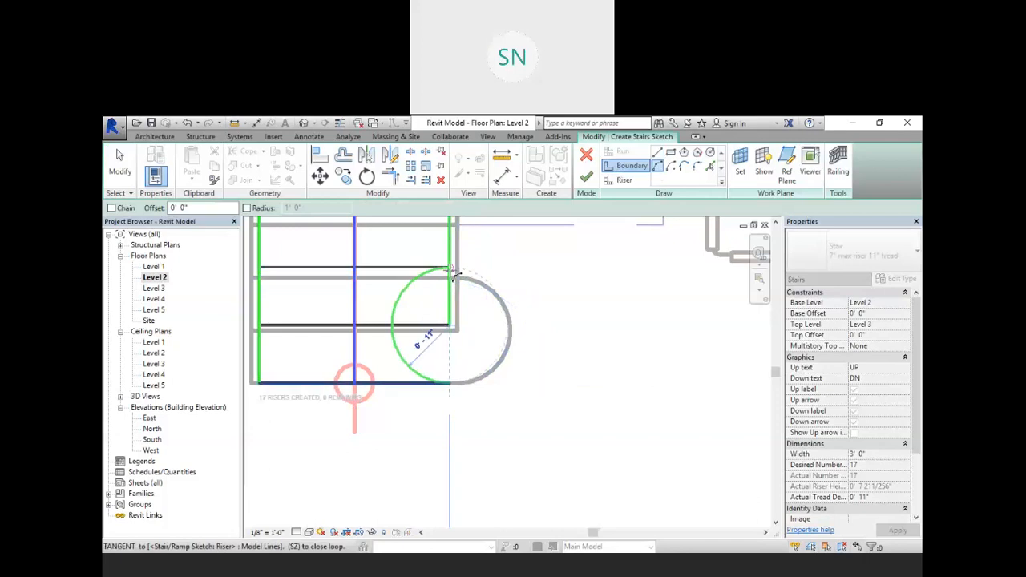
click(498, 315)
Step: Sketch a semicircular riser arc of 11" radius from the first riser's inner end to the third riser, finish the stair and deselect it
click(624, 179)
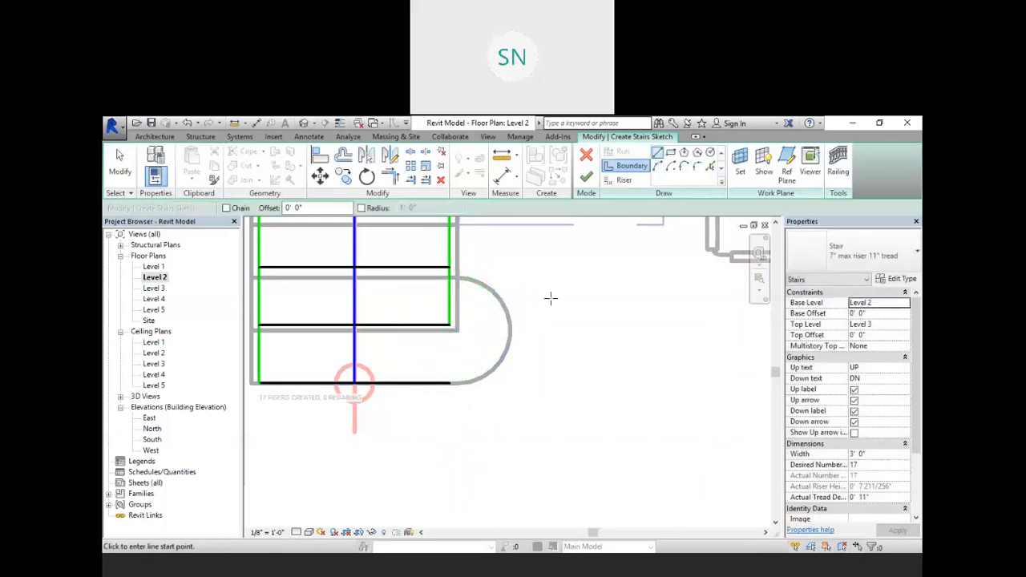
click(658, 166)
click(451, 383)
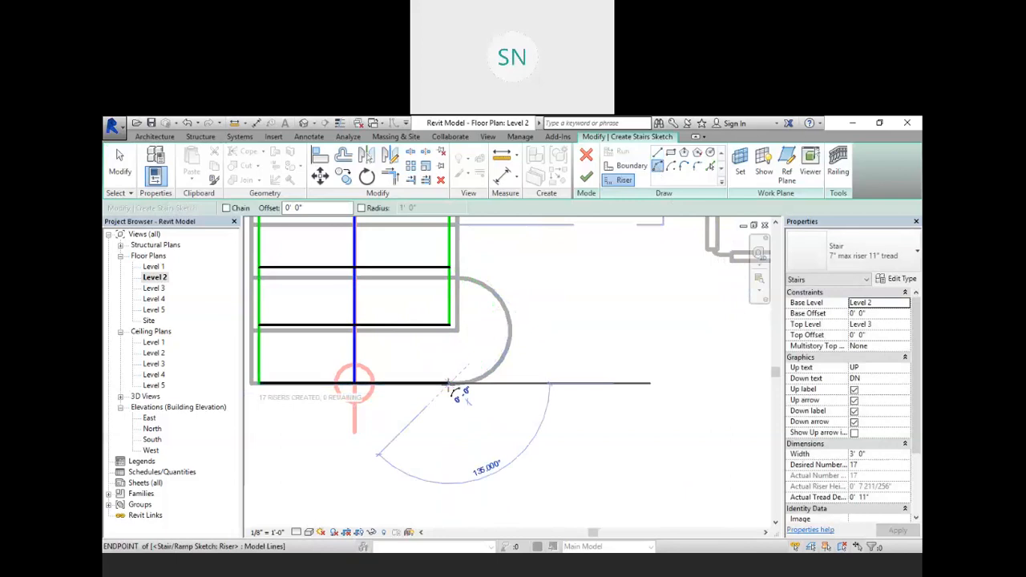
click(452, 269)
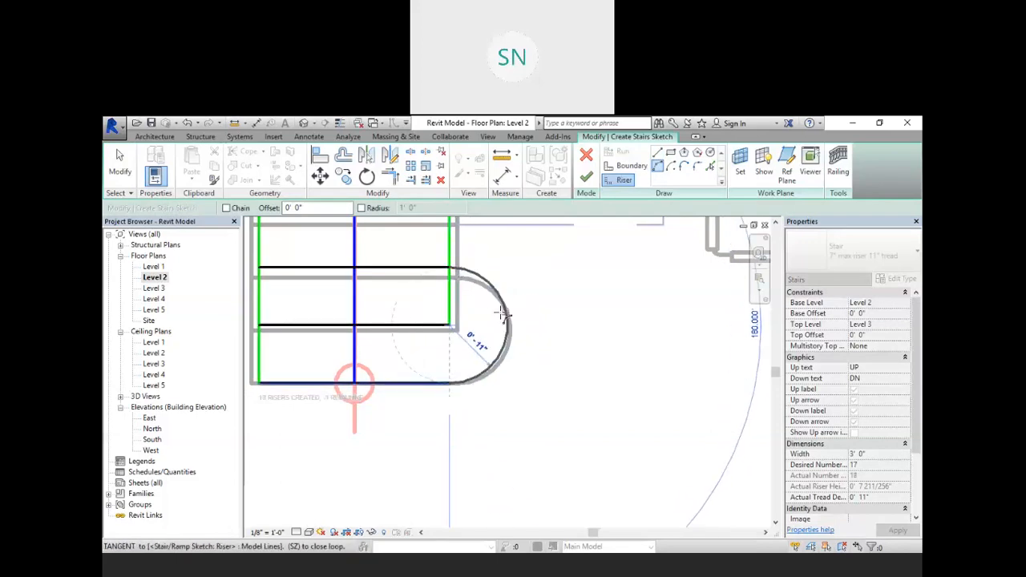
click(504, 314)
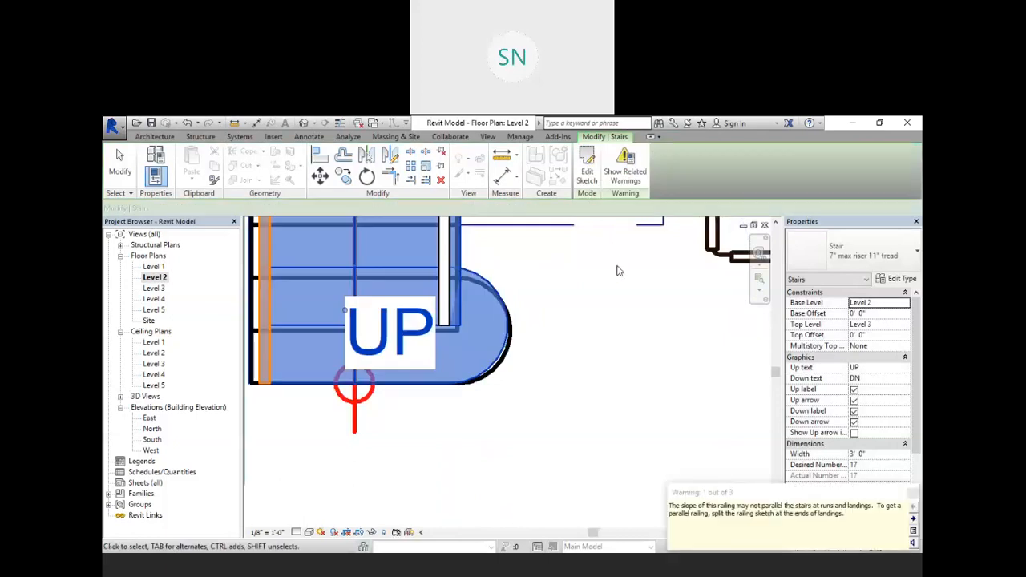
scroll(626, 391, down, 5)
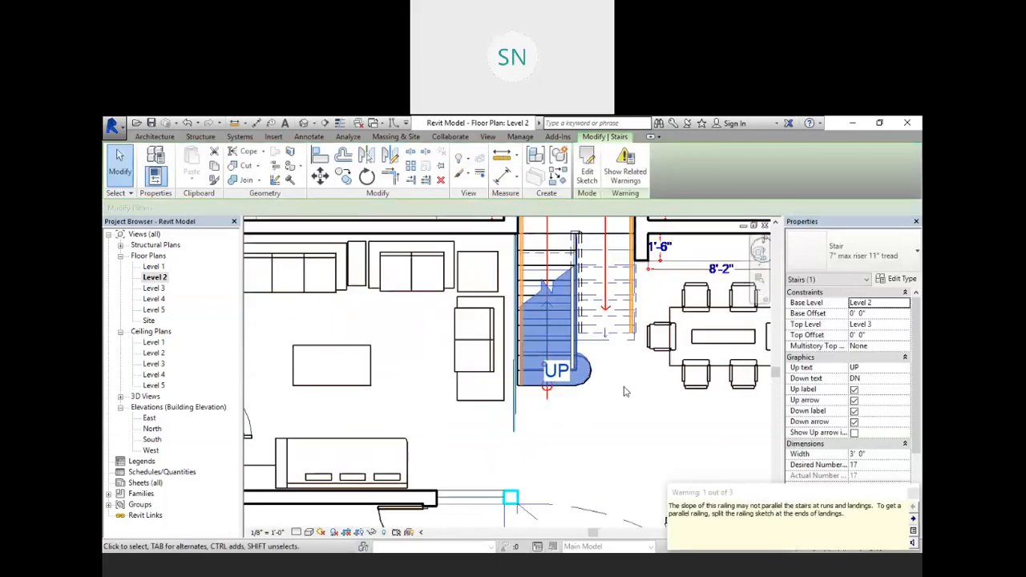
middle_drag(592, 418, 479, 491)
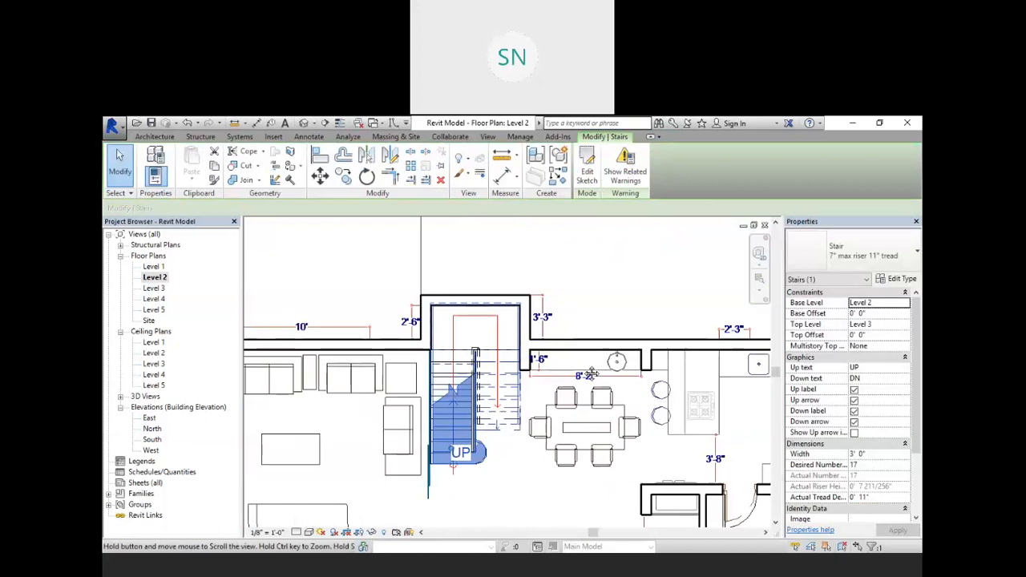
click(602, 282)
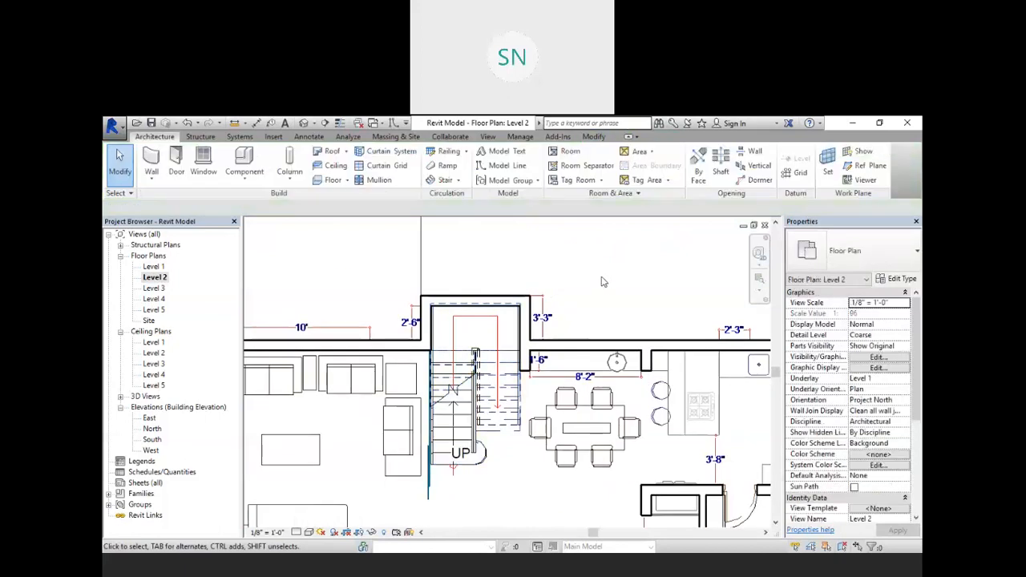
Step: Open the 3D view and orbit to the outside of the yellow stairwell wall
click(304, 124)
scroll(429, 358, down, 1)
middle_drag(449, 349, 470, 404)
scroll(549, 379, down, 1)
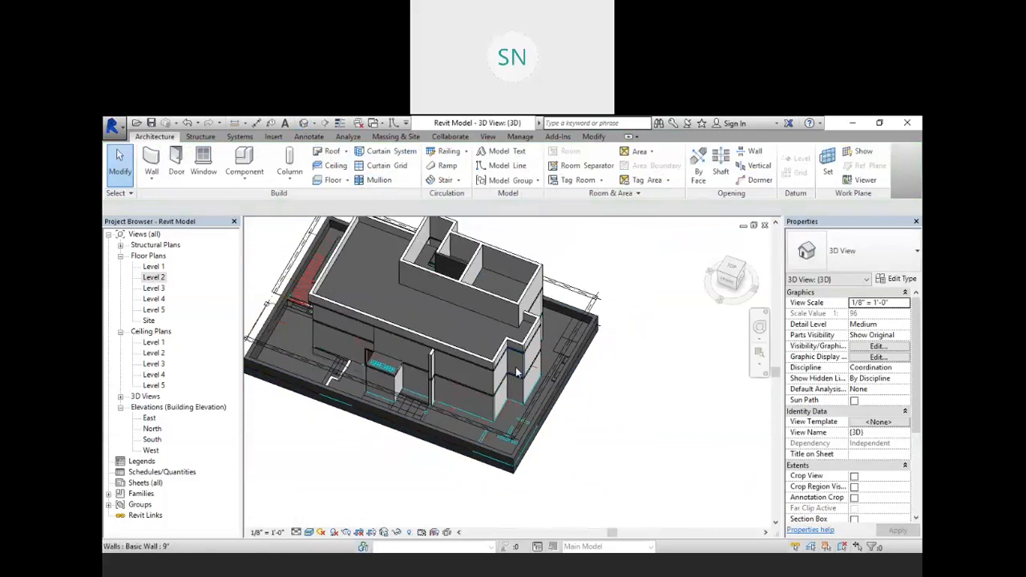
shift+middle_drag(591, 407, 456, 338)
scroll(457, 381, up, 5)
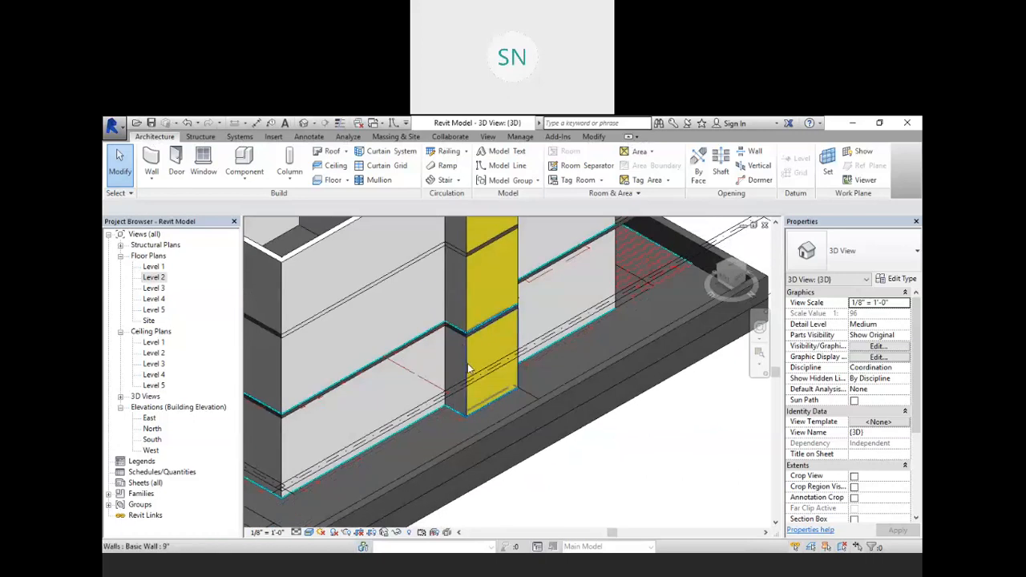
Step: Try to select the lower stairwell wall with its neighbouring elements, and temporarily hide the imported Ground Floor Plan.dwg
click(469, 366)
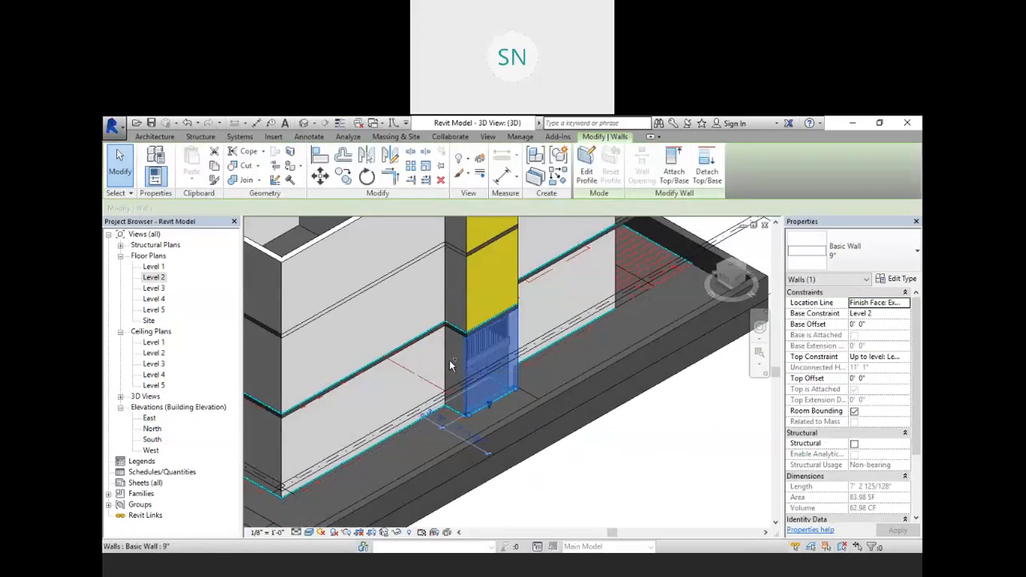
ctrl+click(449, 338)
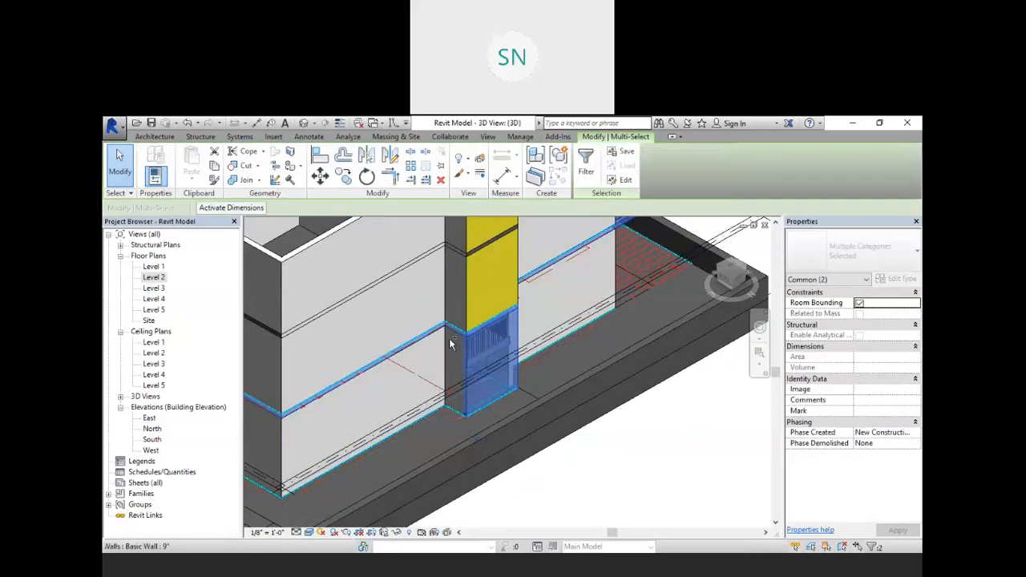
ctrl+click(457, 340)
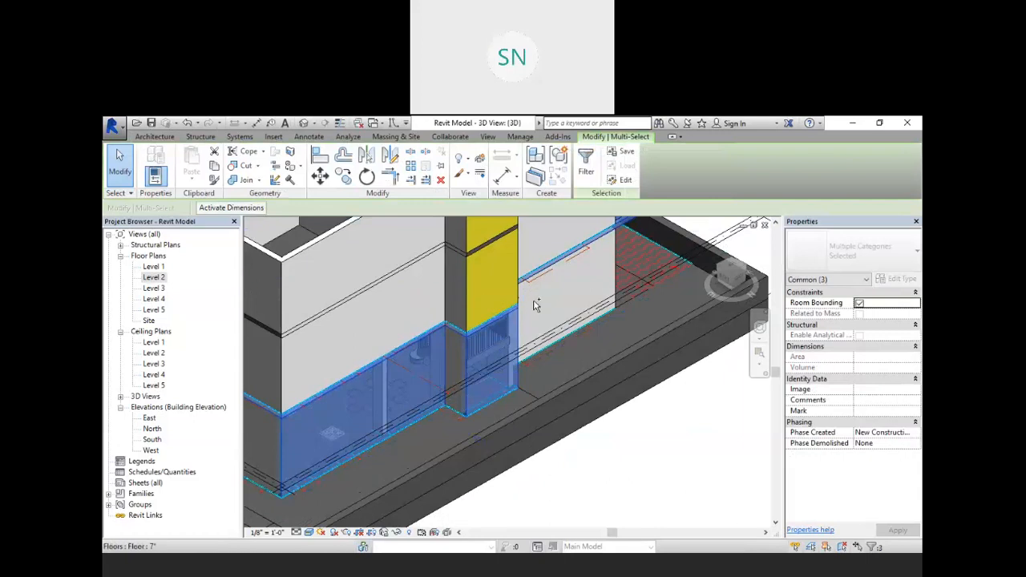
ctrl+click(467, 281)
ctrl+click(443, 278)
right_click(442, 278)
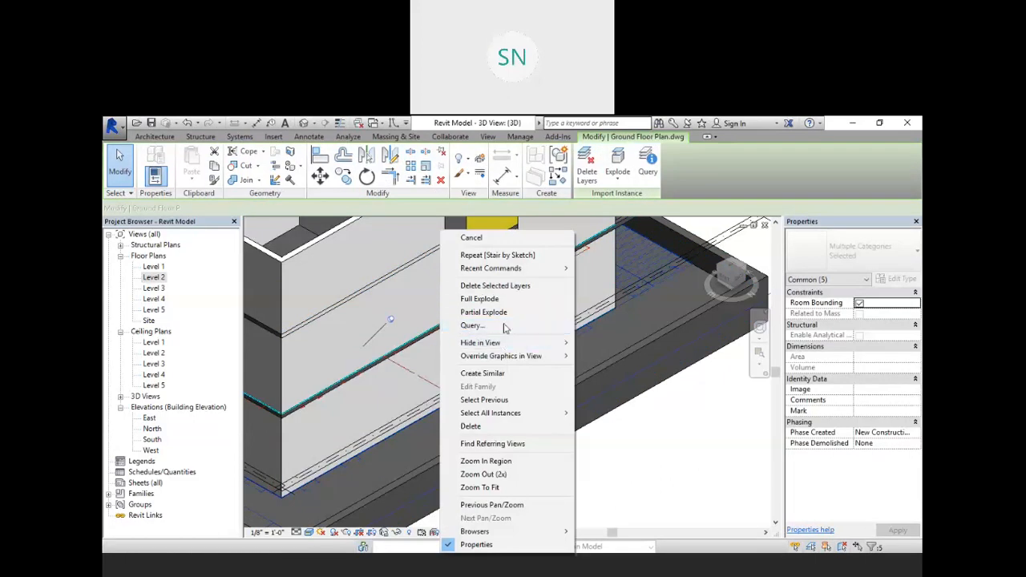
click(401, 534)
click(431, 503)
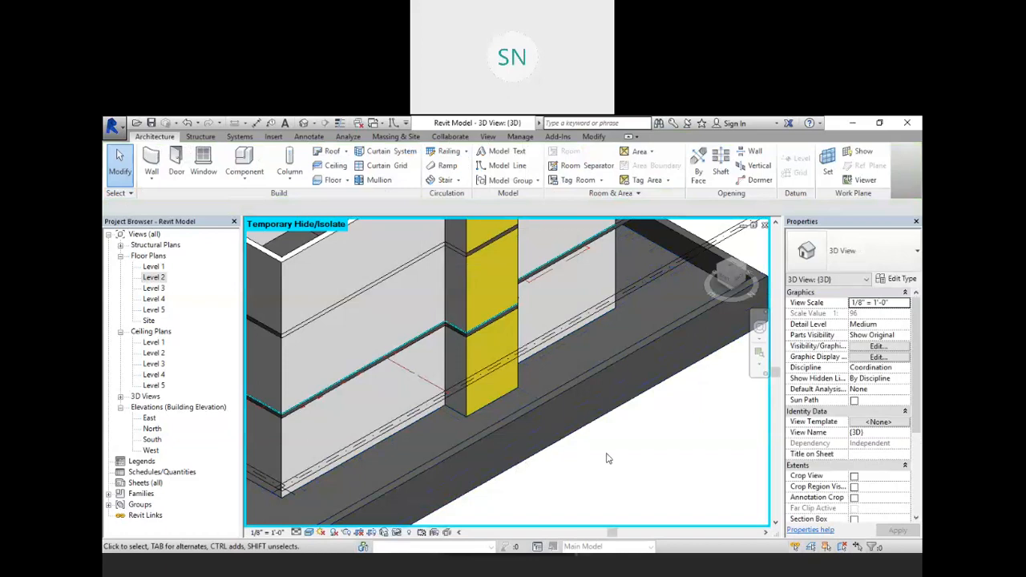
Step: Temporarily hide the lowest yellow wall in front of the stair
scroll(626, 454, down, 3)
scroll(480, 399, up, 4)
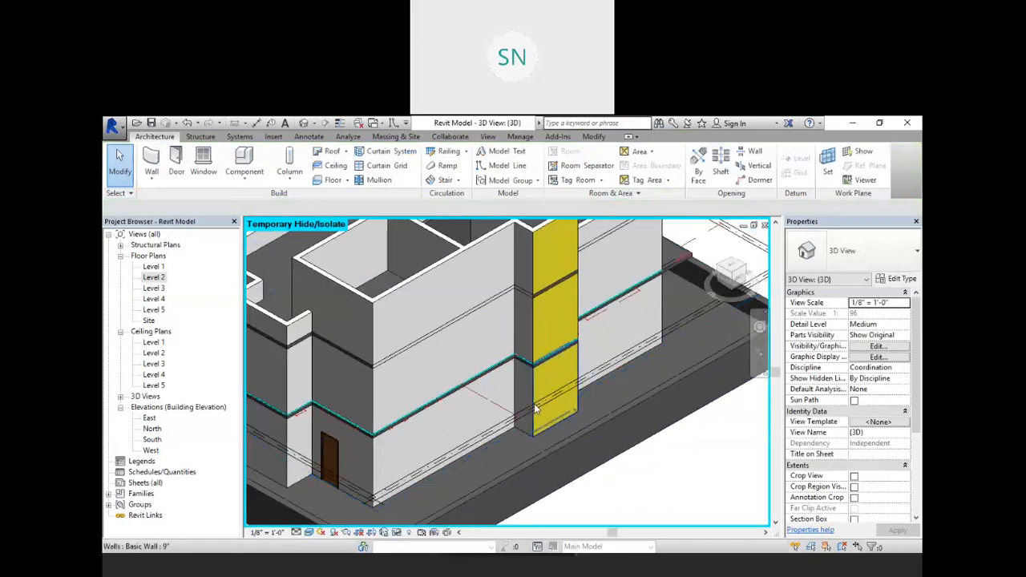
scroll(580, 362, up, 3)
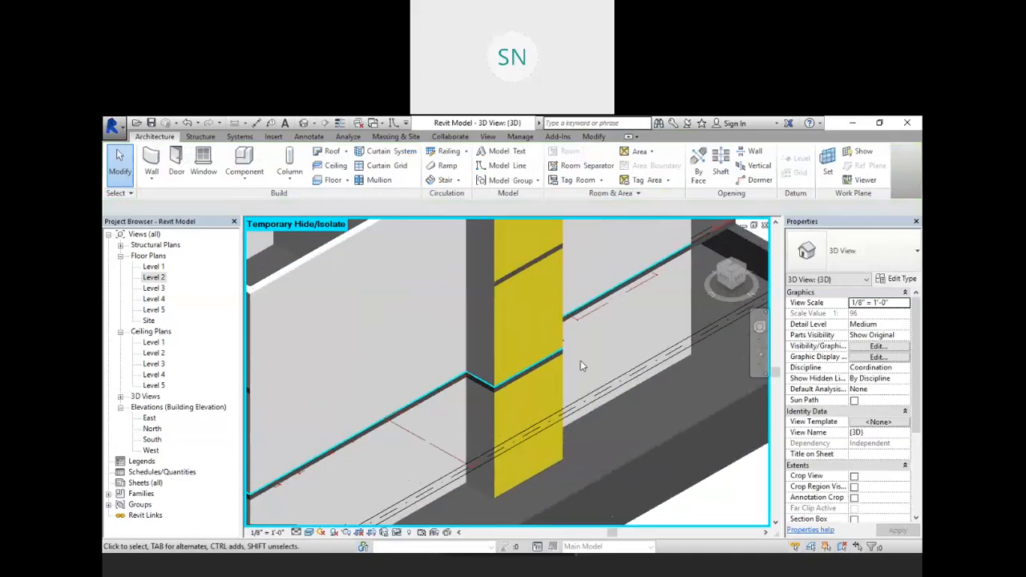
click(496, 420)
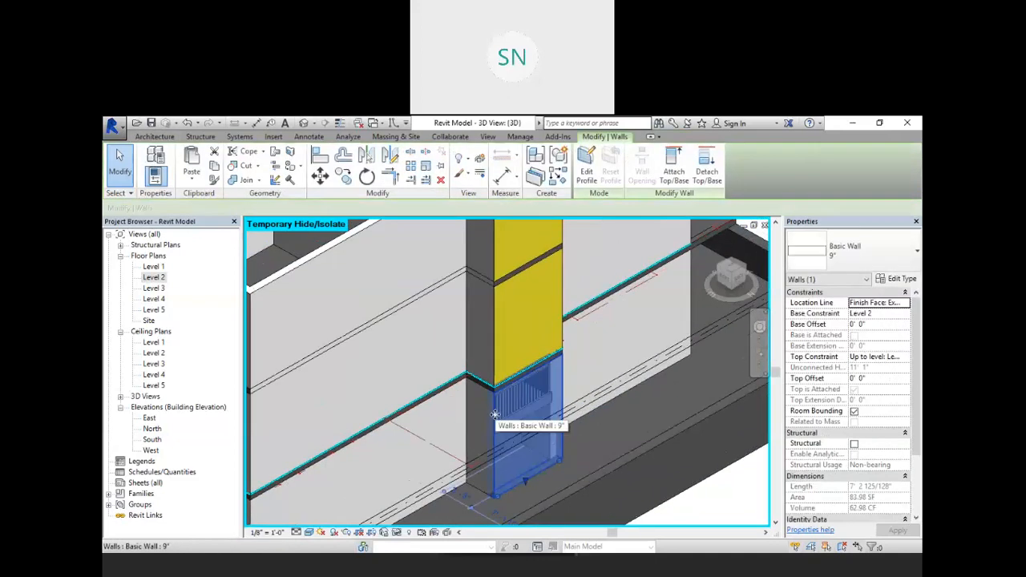
click(396, 532)
click(419, 499)
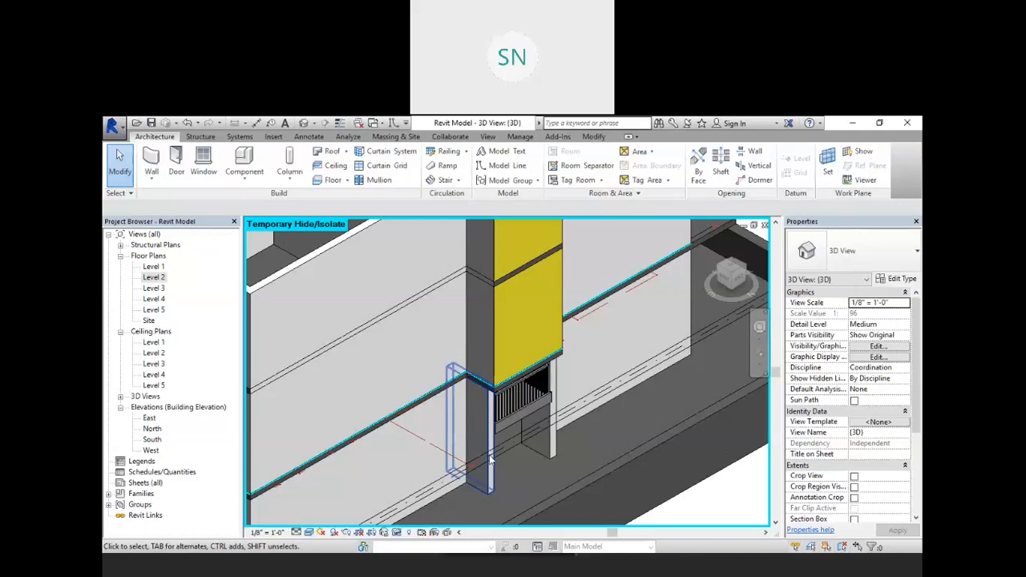
Step: Temporarily hide the lowest side wall of the stairwell and the yellow wall one storey above
click(492, 456)
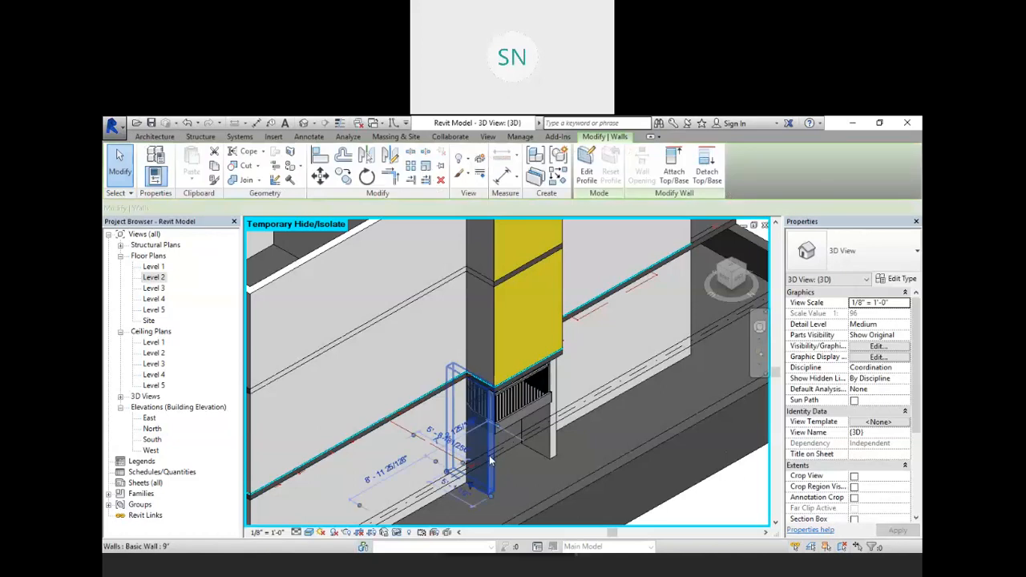
click(396, 532)
click(433, 499)
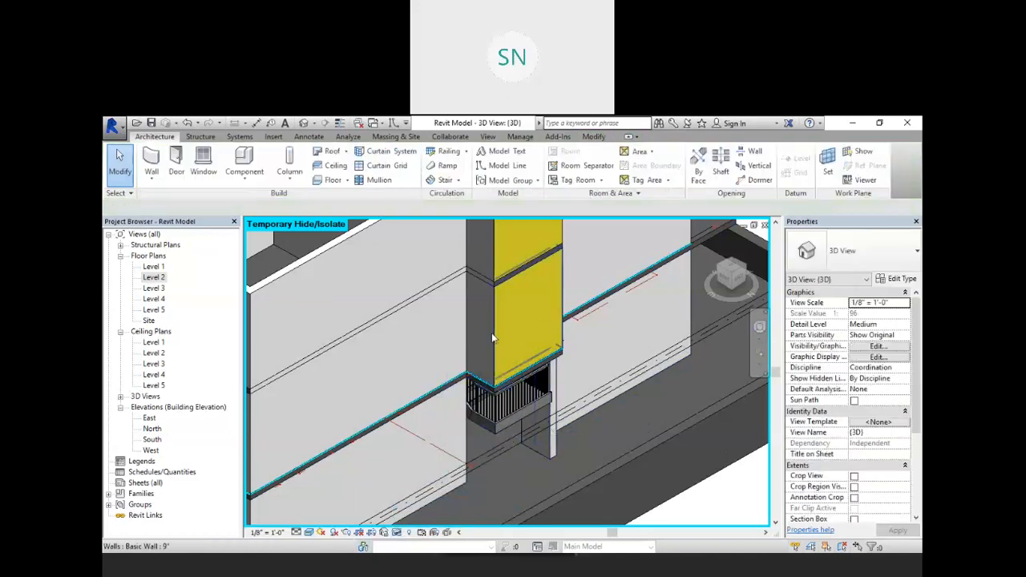
click(491, 337)
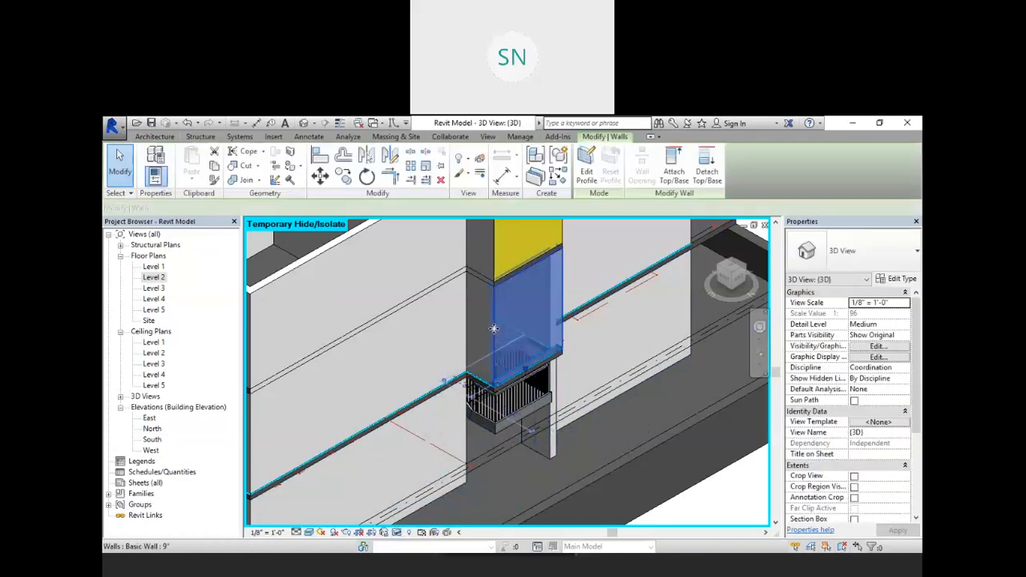
click(396, 536)
click(439, 501)
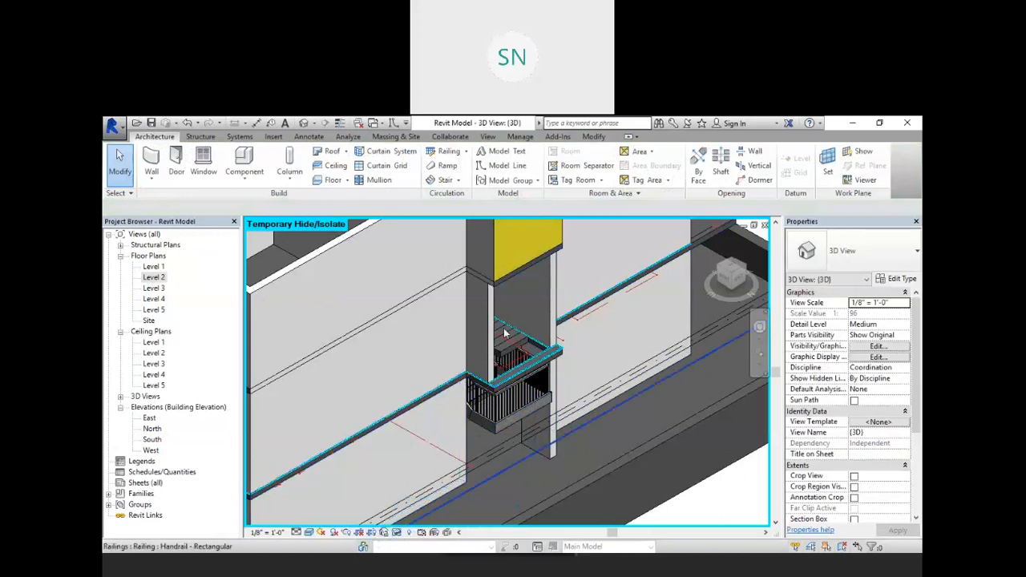
Step: Temporarily hide the Level 3 side wall of the stairwell beside the upper flight
click(473, 329)
click(396, 532)
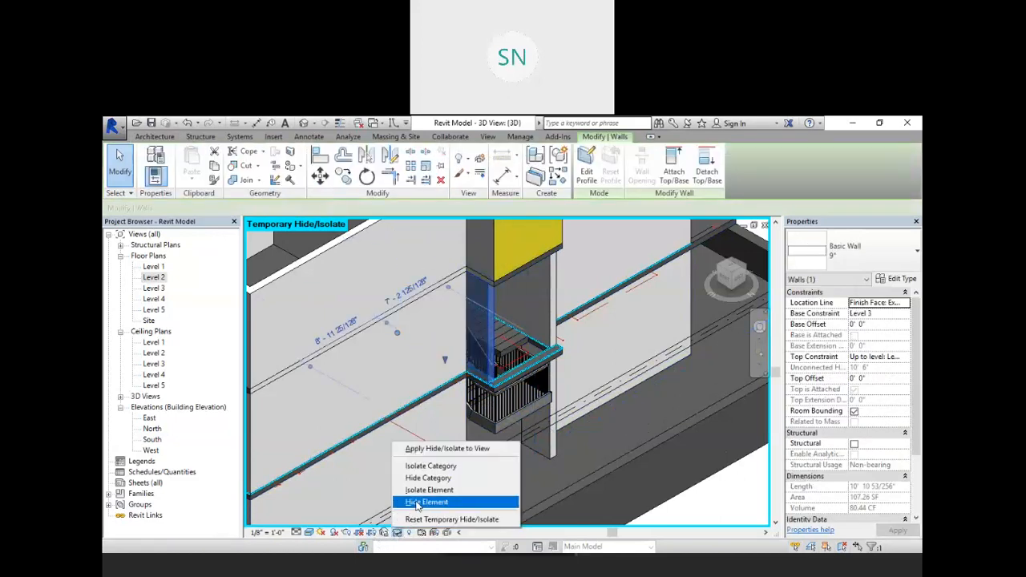
click(424, 501)
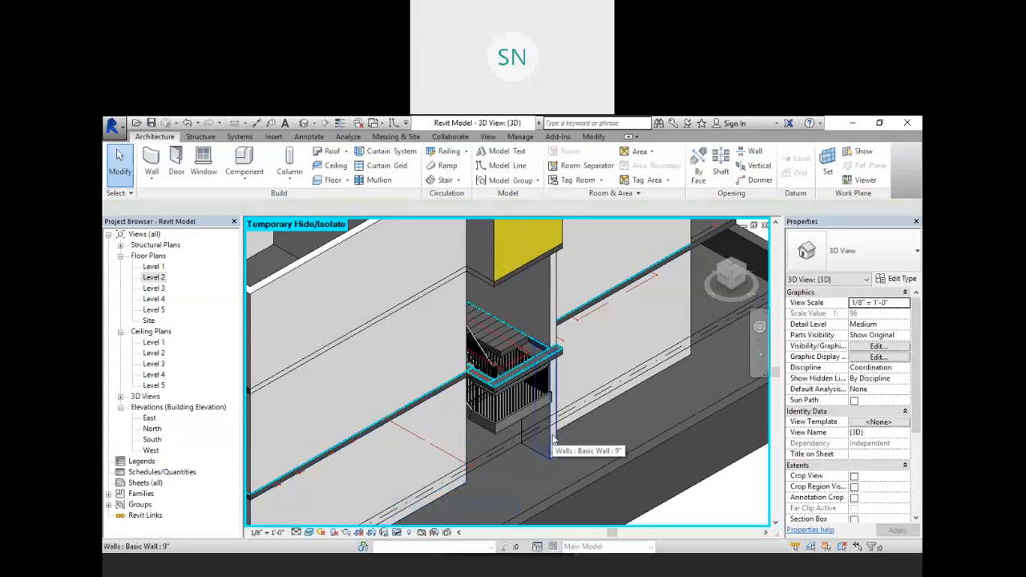
Step: Examine the stair flights, railing and landing in 3D where the floor slab covers part of the stair
shift+middle_drag(535, 449, 448, 359)
scroll(449, 359, up, 8)
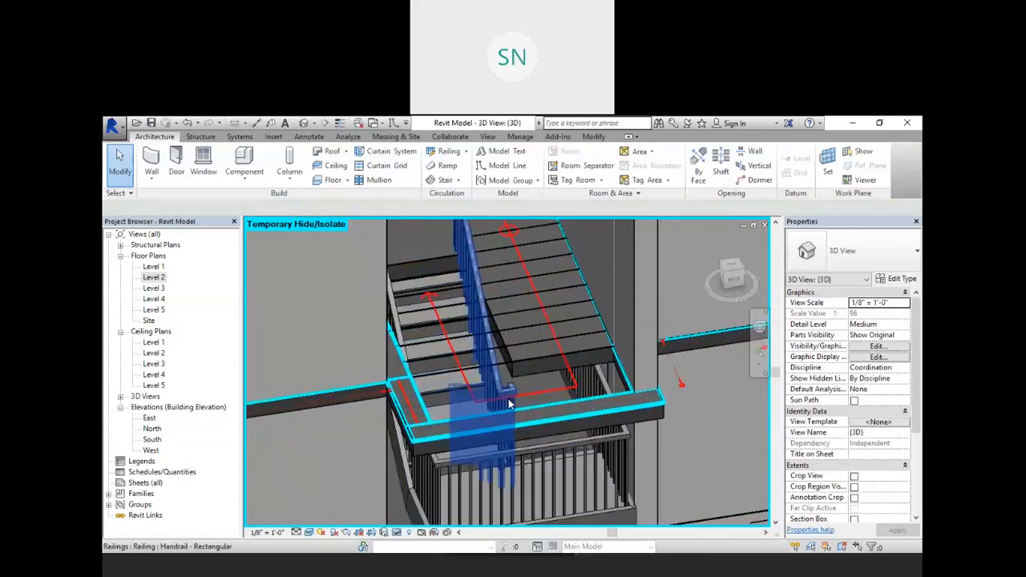
mouse_move(529, 421)
shift+middle_down()
mouse_move(538, 431)
mouse_move(588, 353)
mouse_move(514, 427)
shift+middle_up()
shift+middle_drag(591, 334, 633, 378)
scroll(633, 377, up, 5)
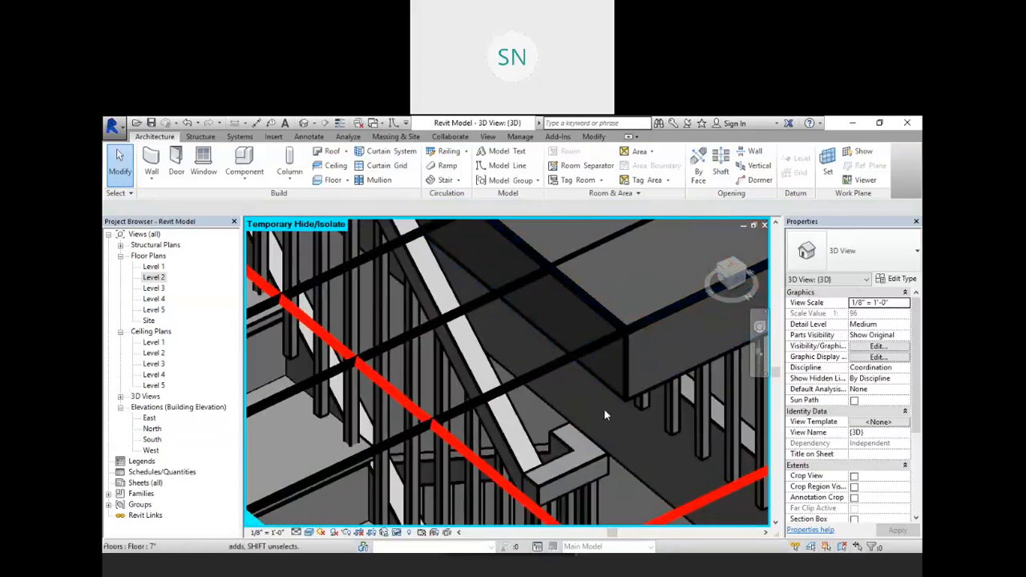
scroll(624, 393, down, 4)
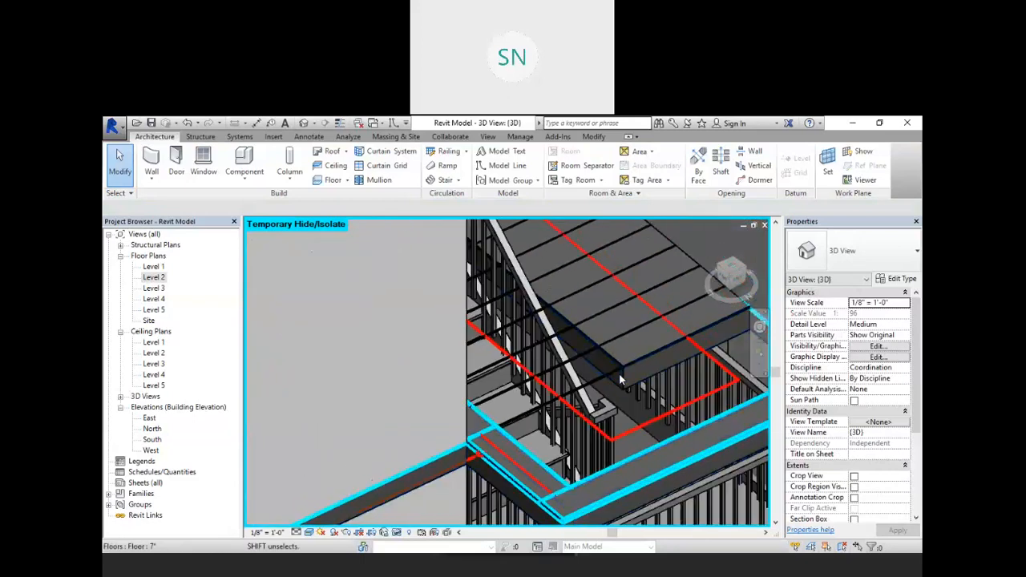
shift+middle_drag(575, 377, 525, 383)
scroll(417, 405, up, 1)
shift+middle_drag(417, 409, 488, 459)
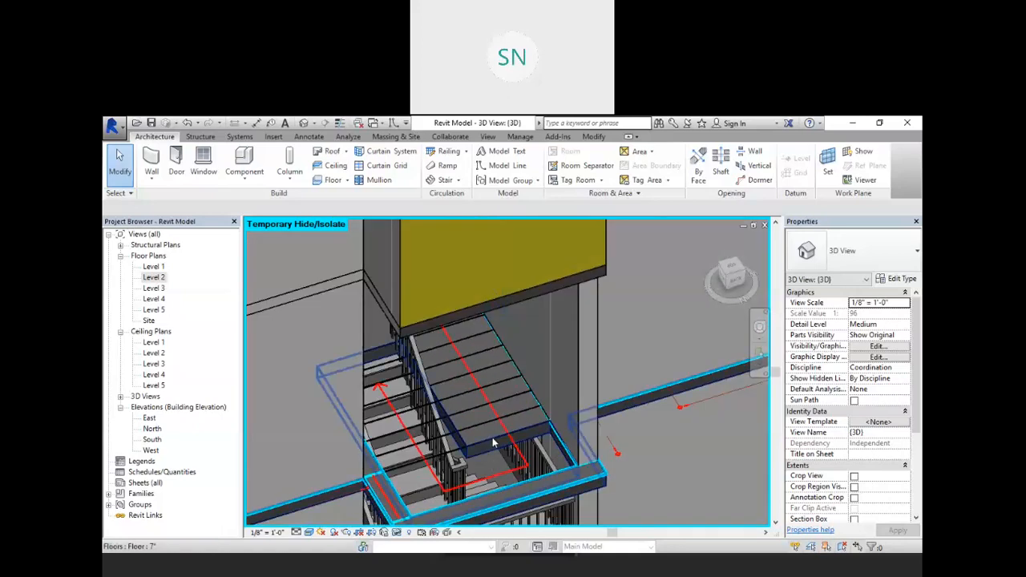
Step: Open the Level 3 floor plan and start editing the boundary of the 7" floor
double_click(152, 288)
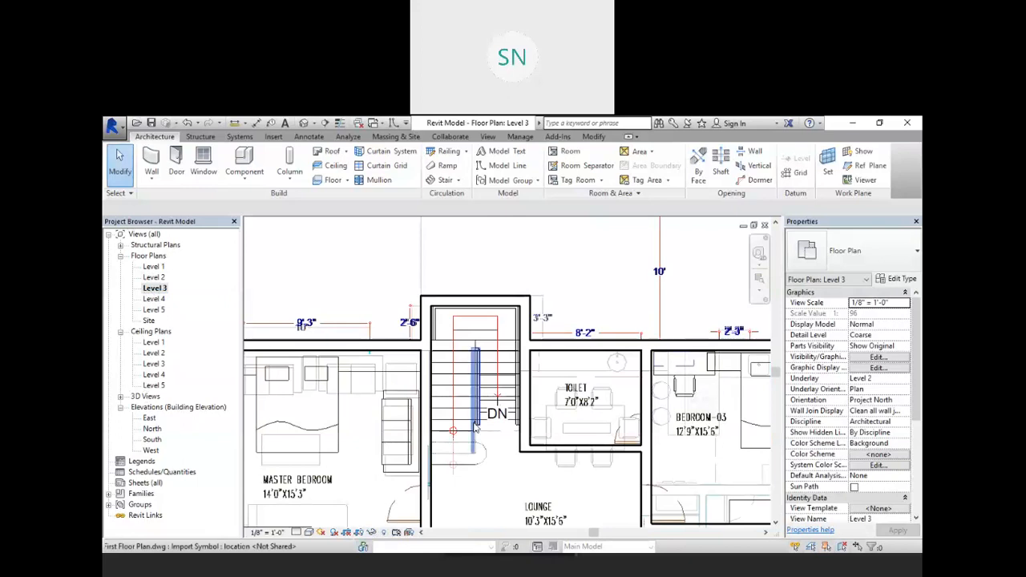
scroll(471, 359, up, 5)
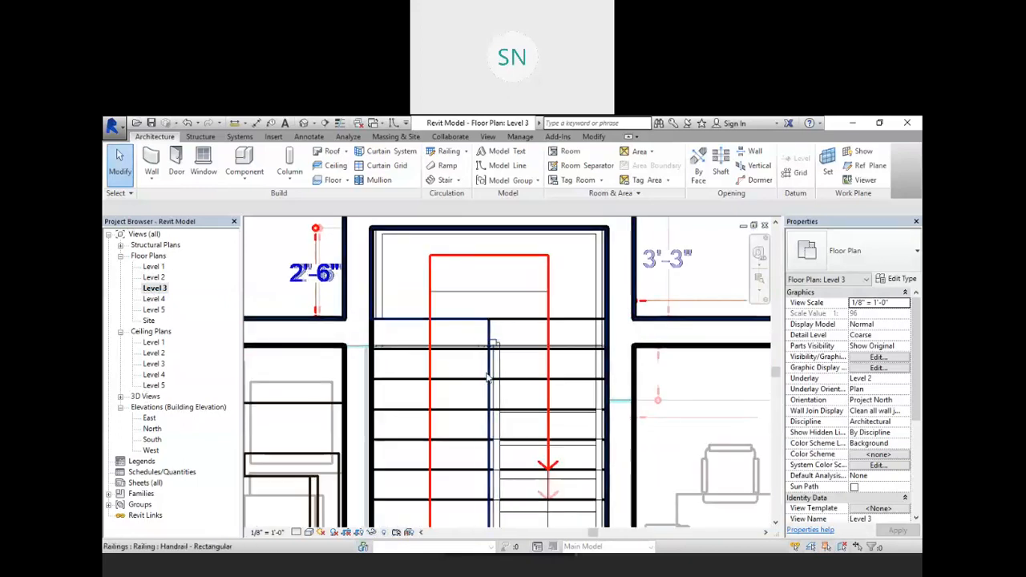
scroll(495, 402, down, 6)
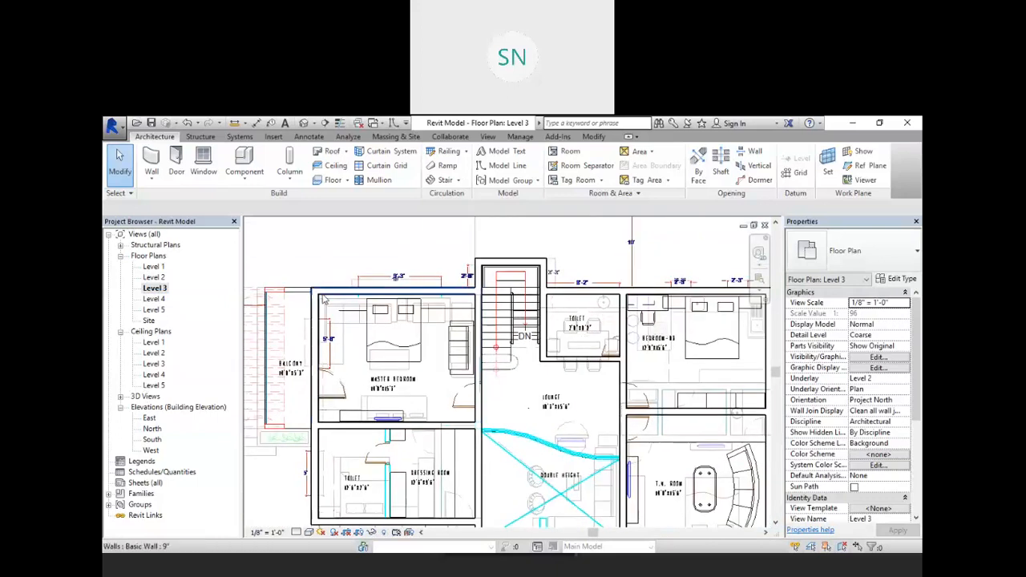
click(263, 309)
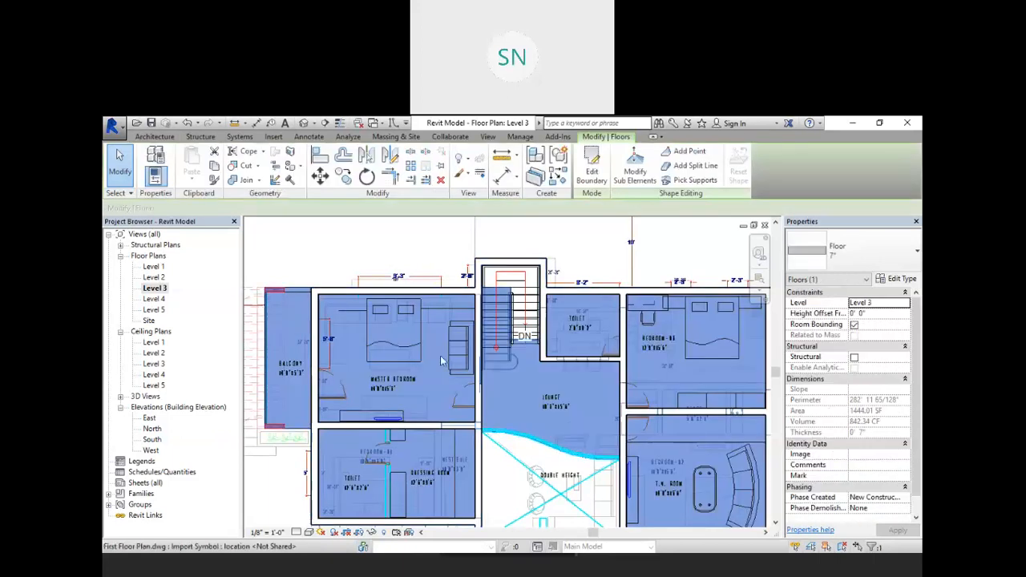
click(591, 172)
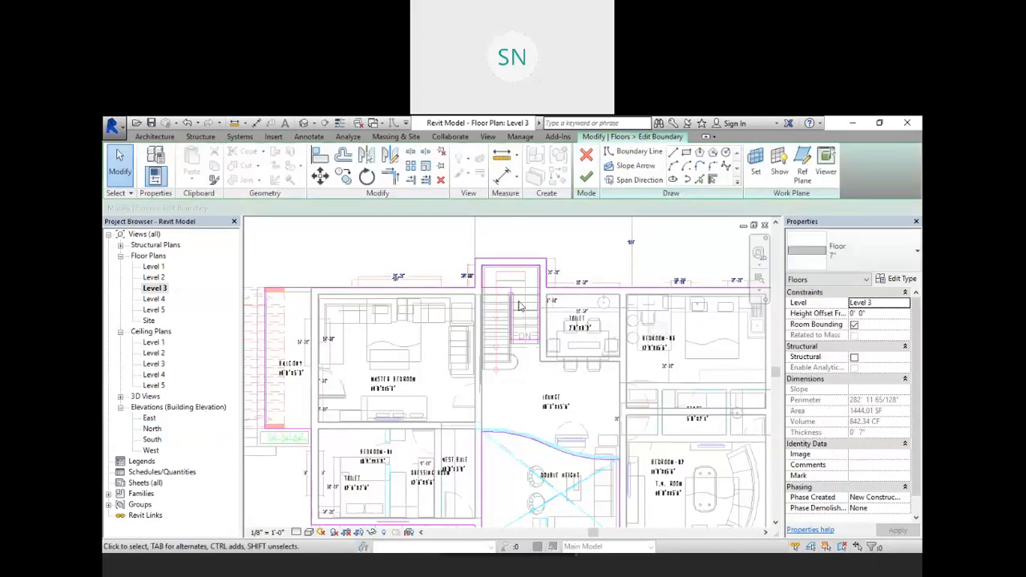
Step: Move the short boundary edge across the left flight down to about 4'-2 1/2" from the wall, finish the sketch and attach the walls below
scroll(471, 276, up, 4)
click(471, 269)
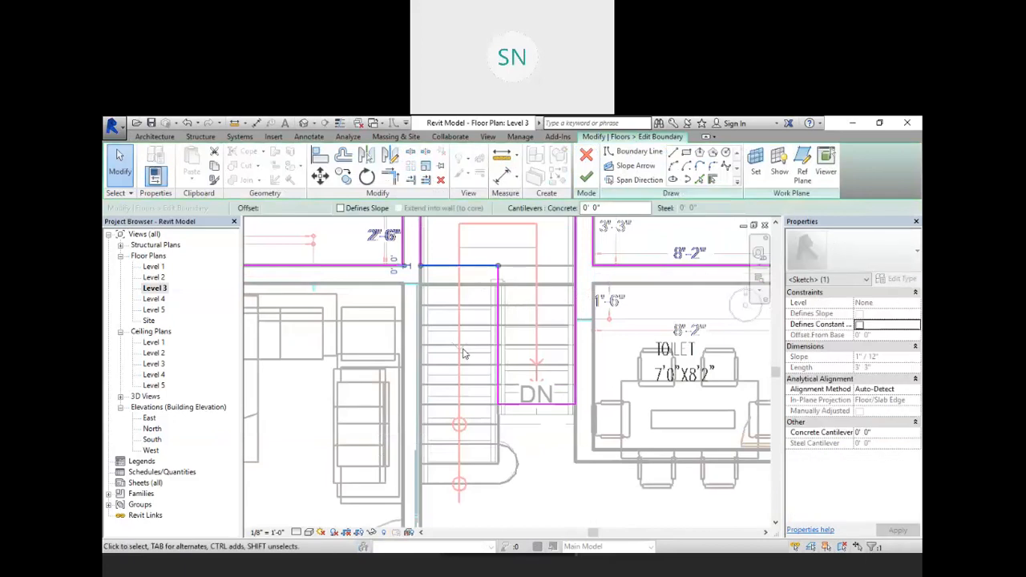
key(Down)
key(Down)
key(Down)
key(Down)
key(Down)
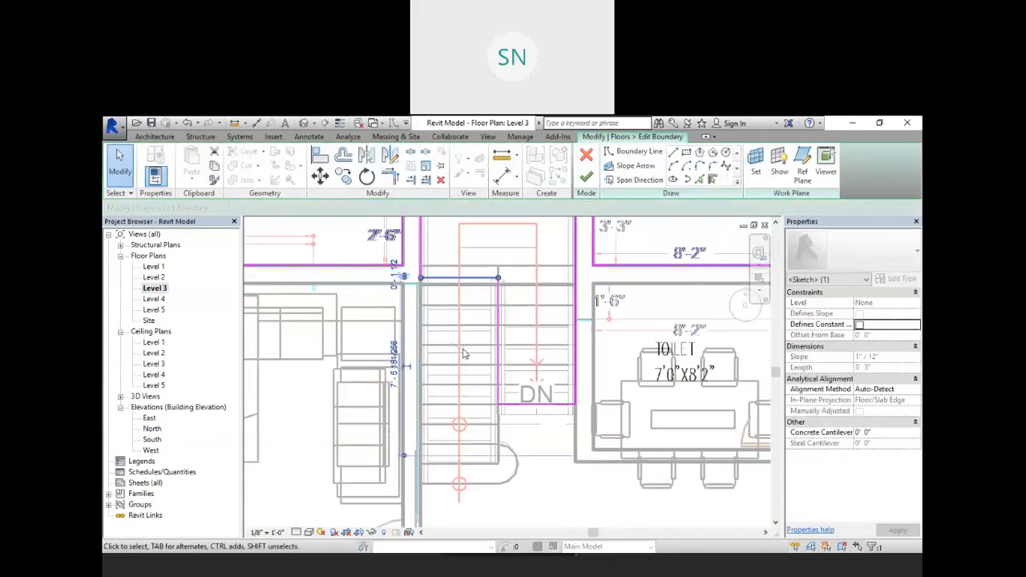
key(Down)
key(Down)
key(Down)
key(Down)
key(Down)
key(Down)
key(Down)
key(Down)
key(Down)
key(Down)
key(Down)
key(Down)
key(Down)
key(Down)
key(Down)
key(Down)
key(Down)
key(Down)
key(Down)
key(Down)
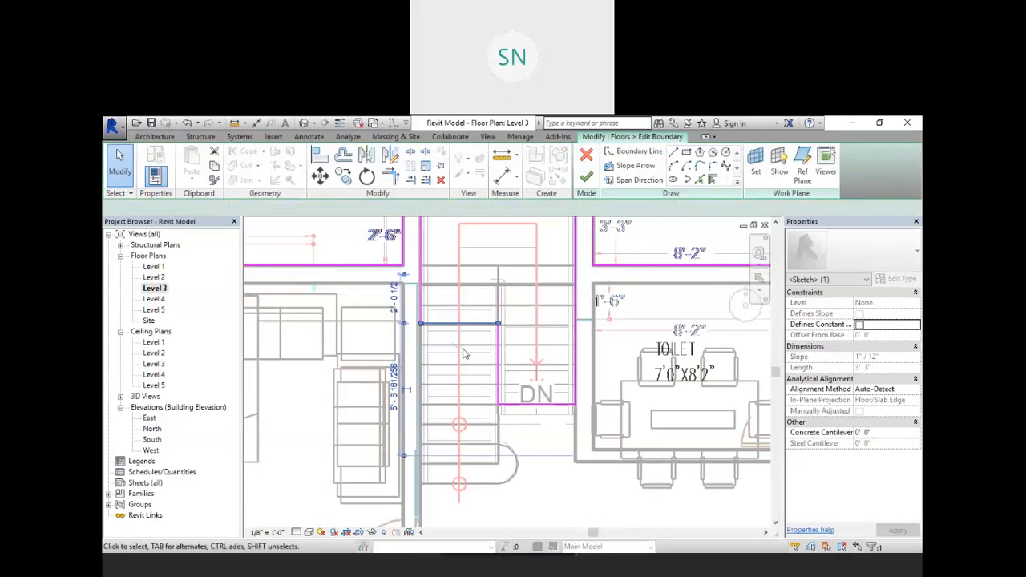
key(Down)
key(Down)
key(Down)
key(Down)
key(Down)
key(Down)
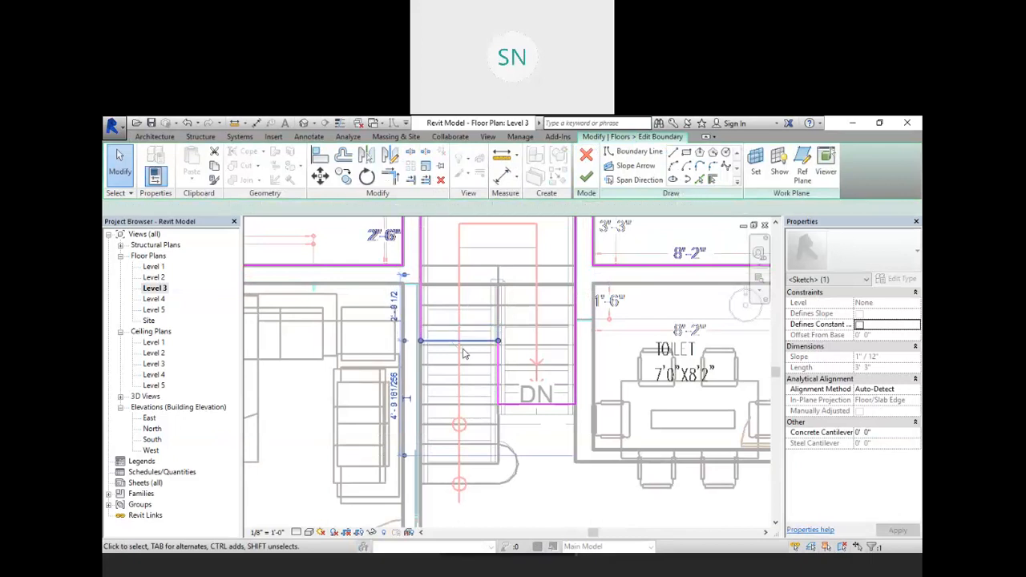
key(Down)
key(Down)
key(Down)
key(Down)
key(Down)
key(Down)
key(Down)
key(Down)
key(Down)
key(Down)
key(Down)
key(Down)
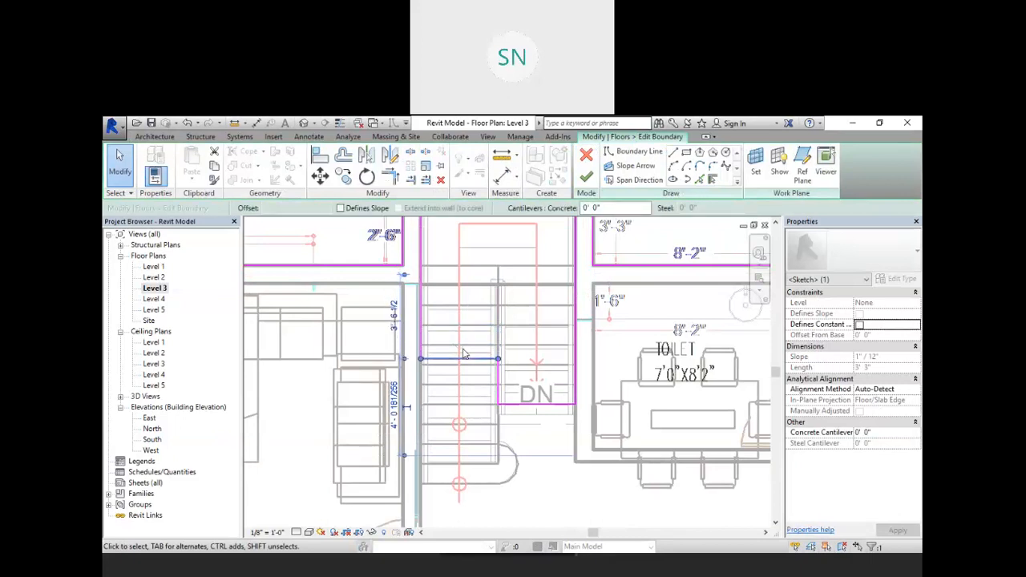
key(Up)
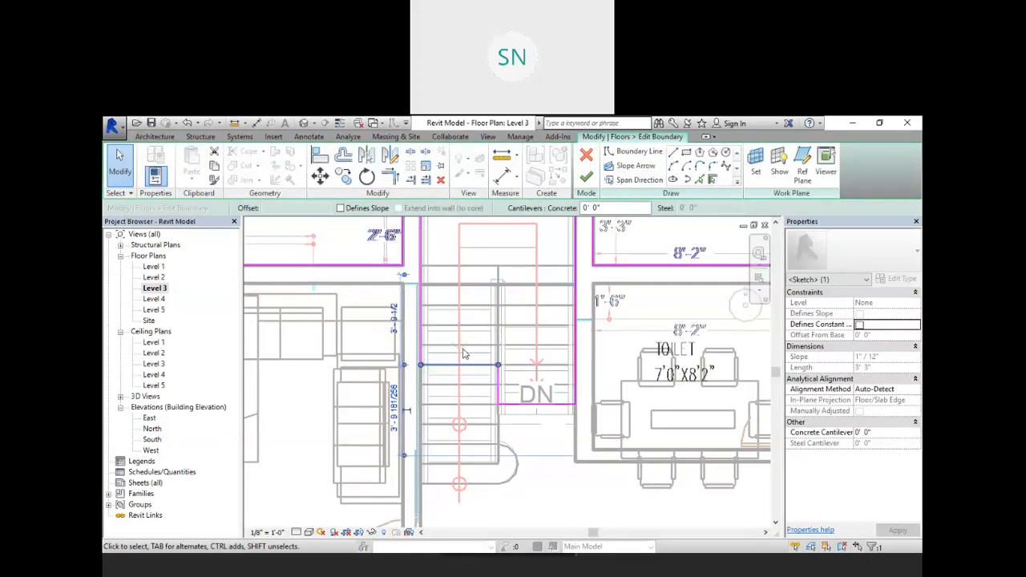
key(Down)
key(Down)
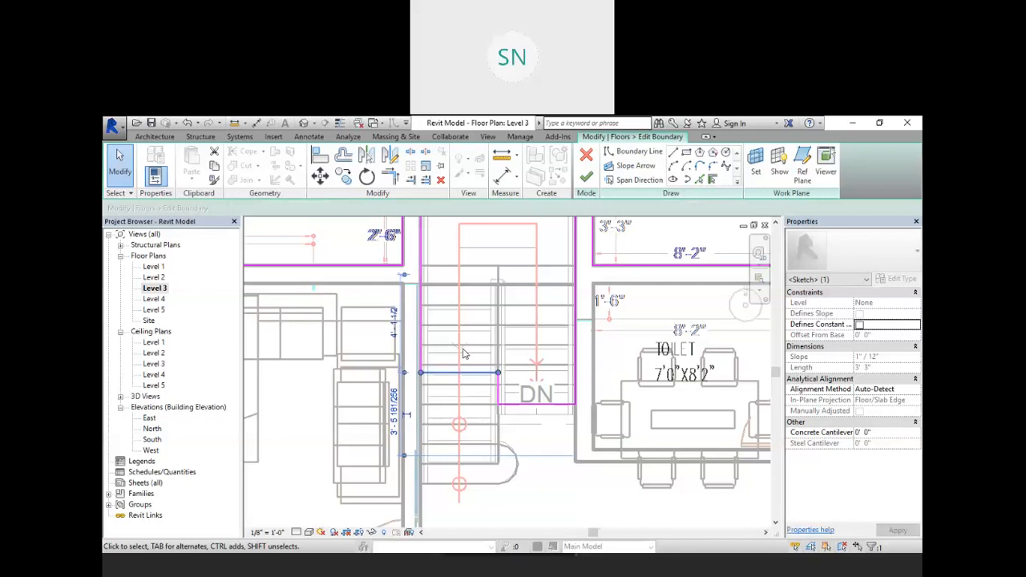
click(586, 177)
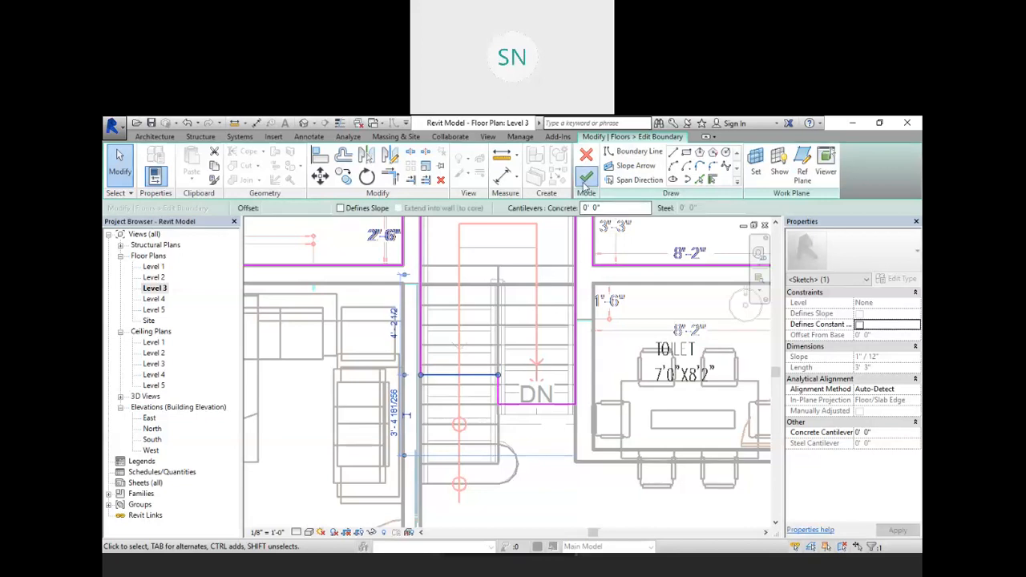
click(545, 351)
Step: Deselect the floor and examine the enlarged stair opening in the 3D view
scroll(561, 368, up, 5)
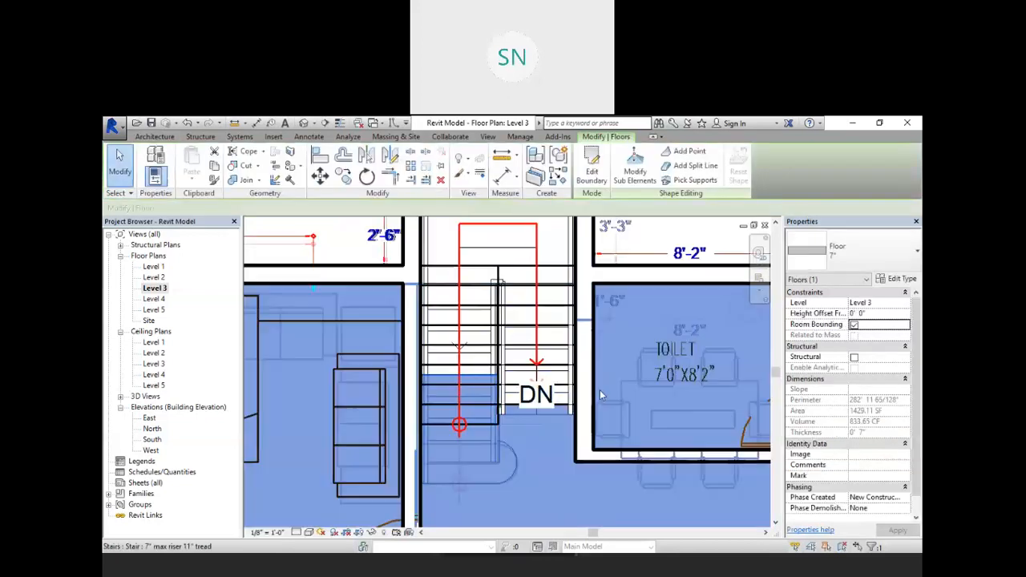
scroll(562, 265, down, 3)
scroll(557, 290, down, 3)
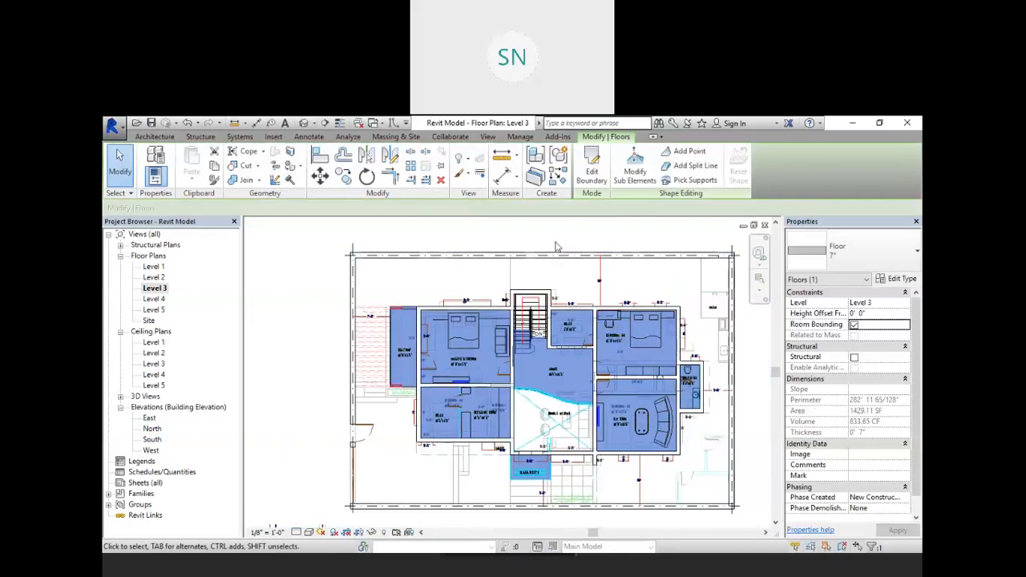
key(Escape)
click(309, 123)
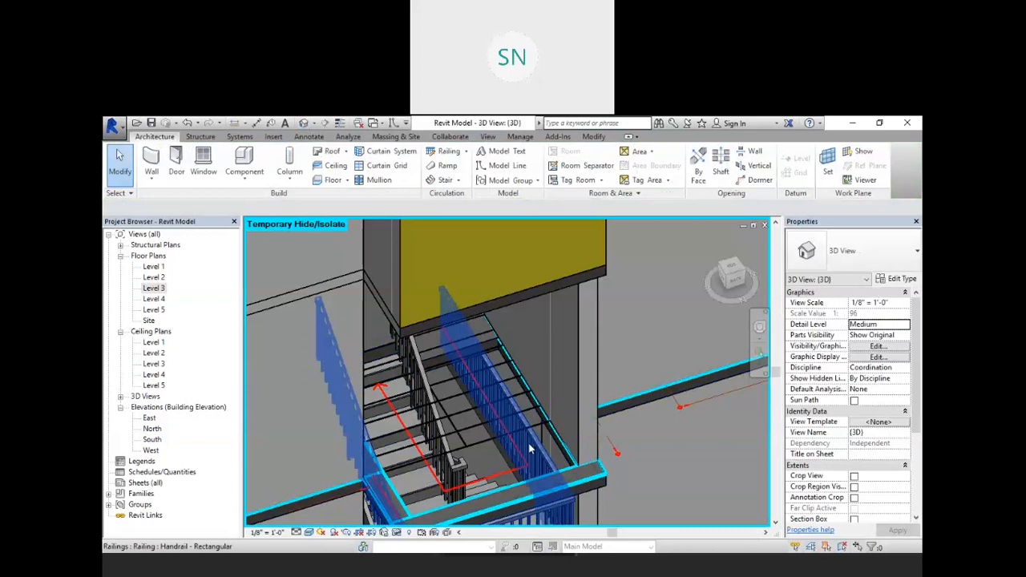
shift+middle_drag(518, 461, 508, 412)
scroll(454, 403, down, 5)
scroll(483, 277, up, 5)
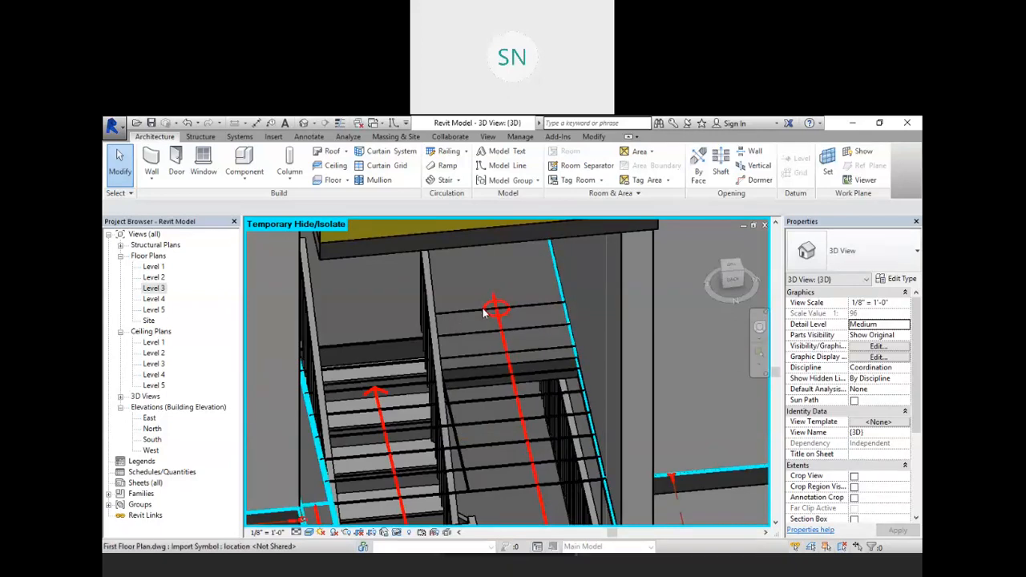
Step: Return to the Level 3 floor plan and reopen the 7" floor's boundary for editing
double_click(152, 289)
scroll(519, 320, up, 4)
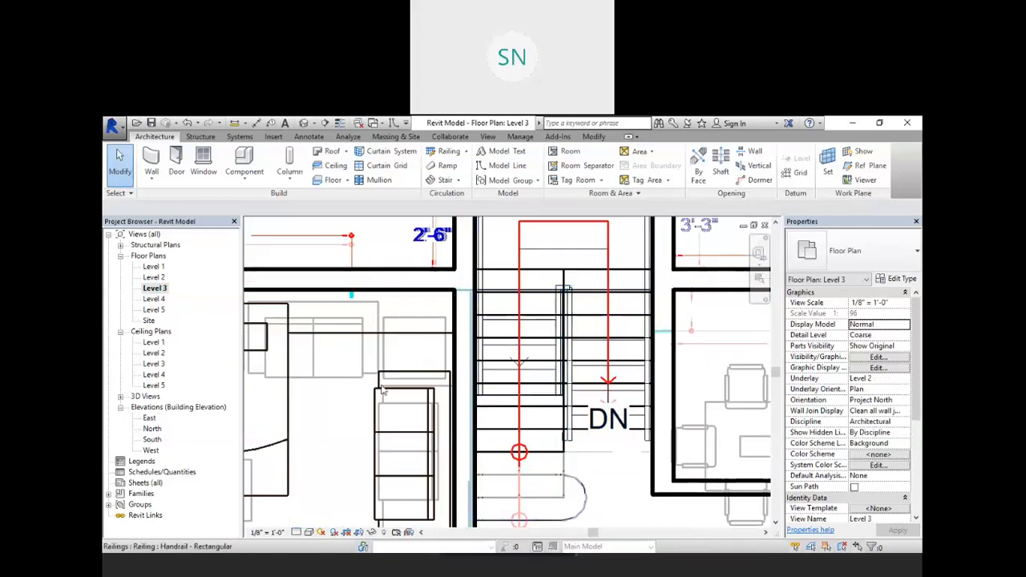
scroll(383, 391, down, 5)
middle_drag(303, 391, 351, 388)
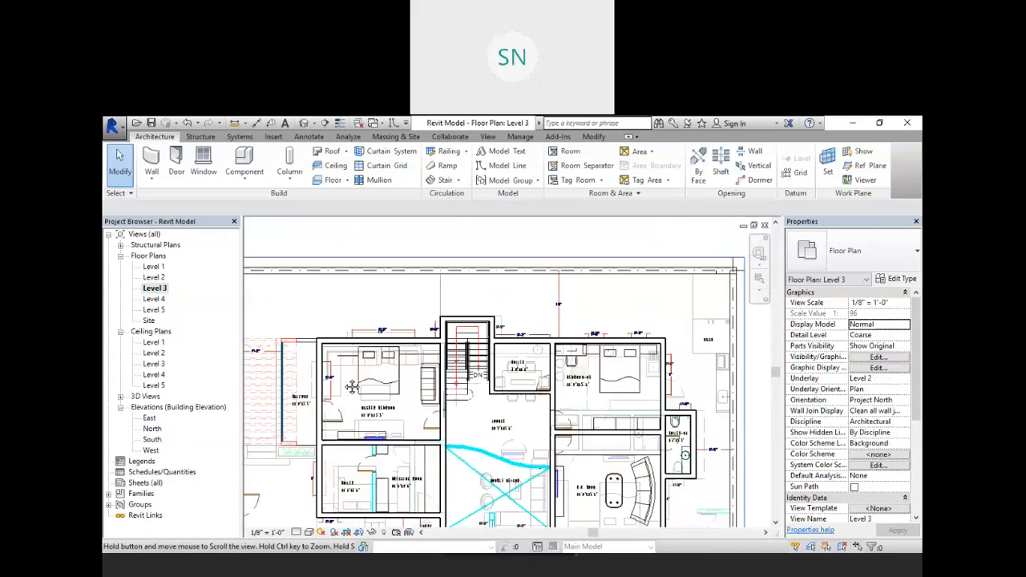
click(352, 388)
scroll(396, 389, up, 3)
scroll(396, 388, up, 4)
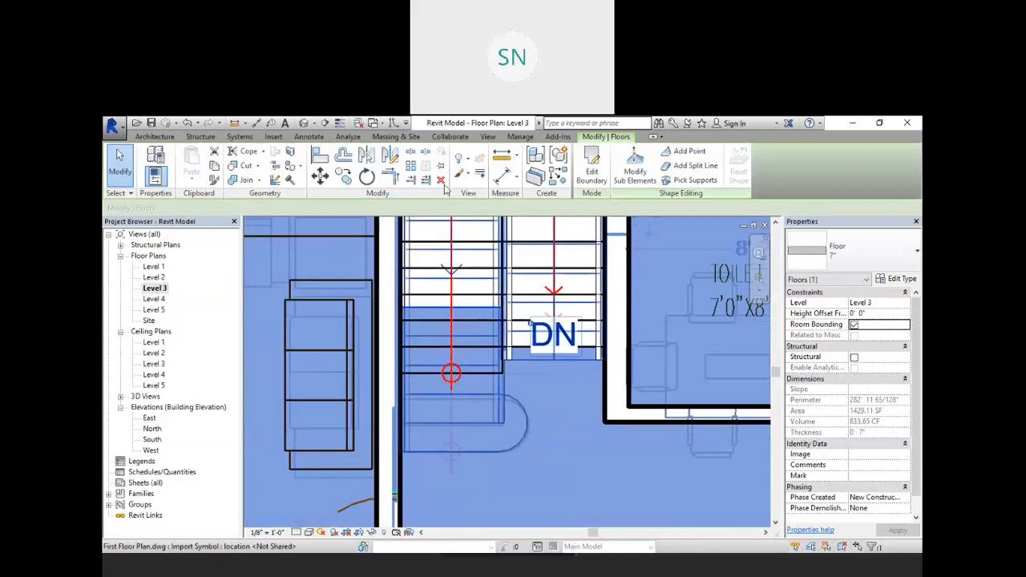
click(592, 174)
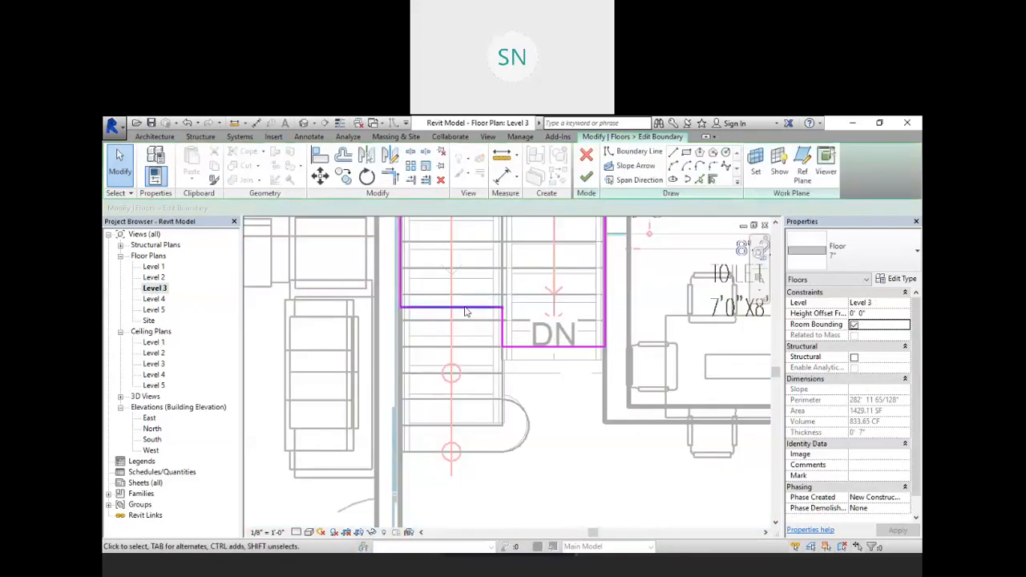
Step: Move the left flight's boundary edge down to the riser line at the stair path's circle, finish the sketch and attach the walls below
drag(459, 323, 459, 324)
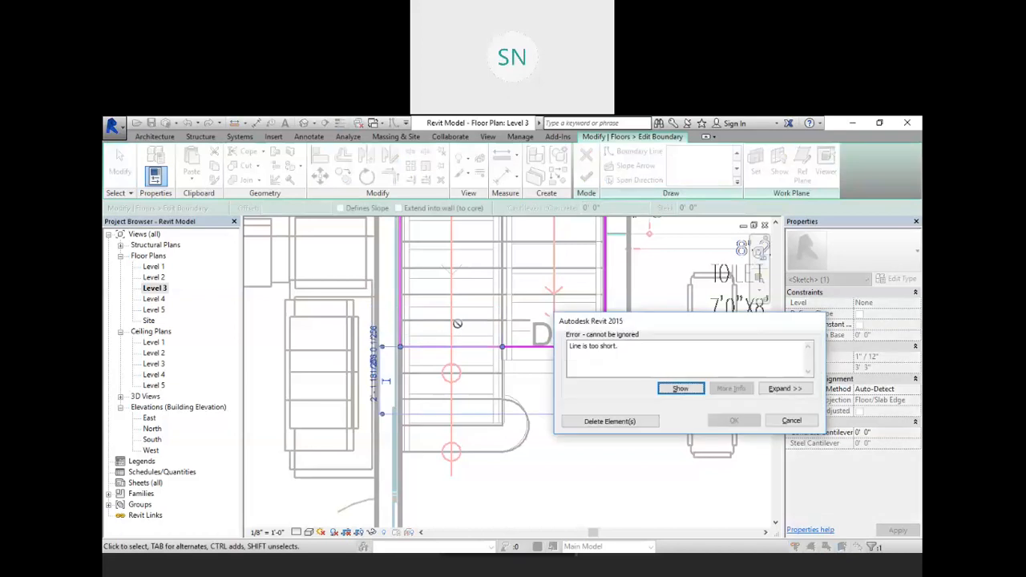
click(790, 421)
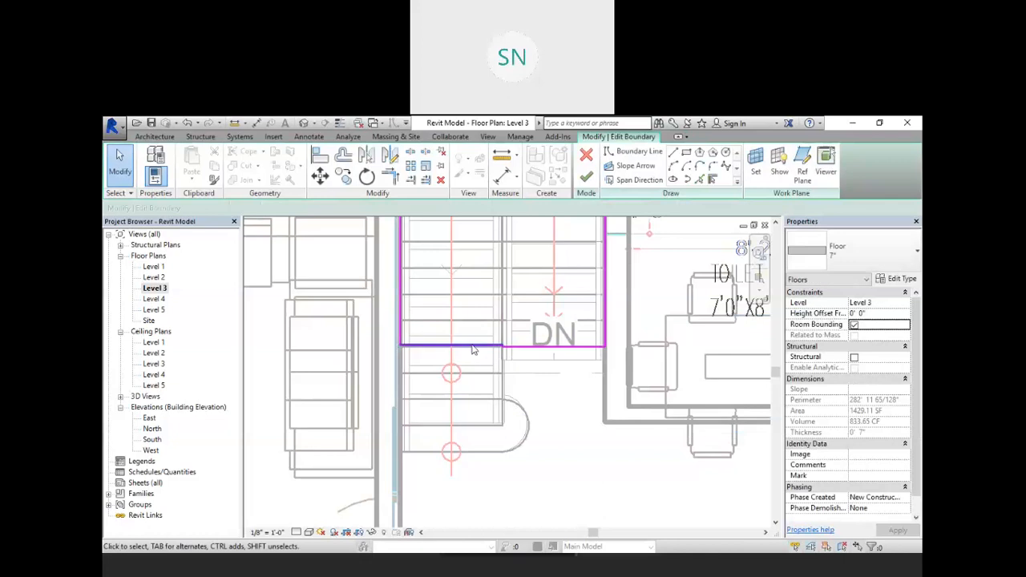
mouse_move(467, 353)
mouse_down()
mouse_move(473, 459)
mouse_move(476, 376)
mouse_up()
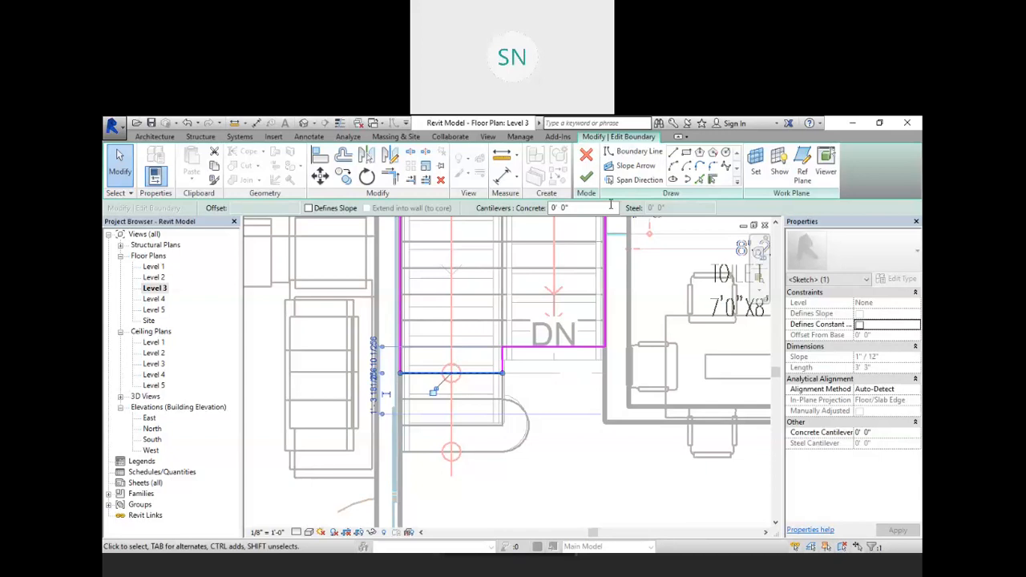
click(587, 177)
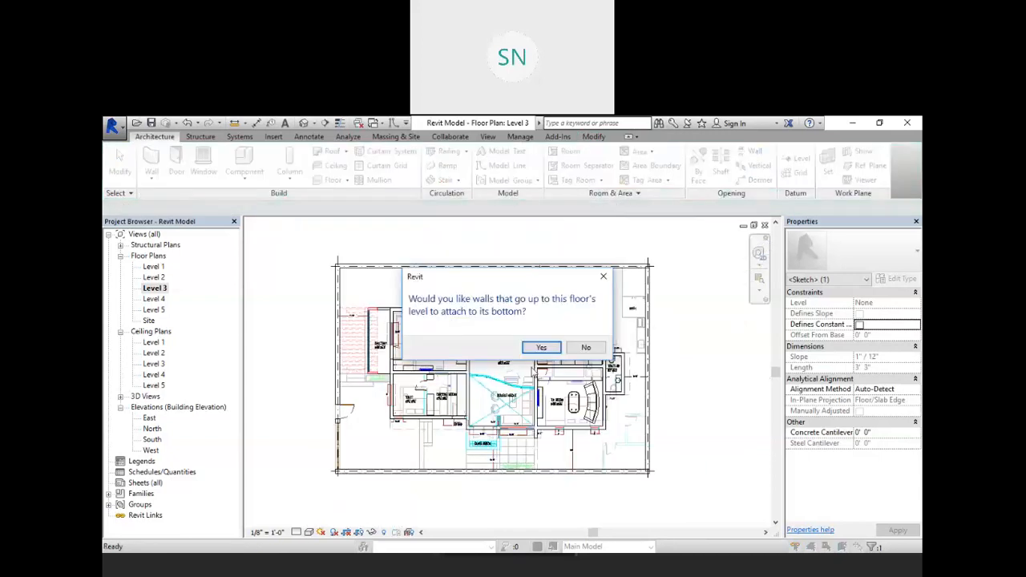
click(541, 347)
scroll(496, 337, up, 5)
scroll(497, 337, down, 1)
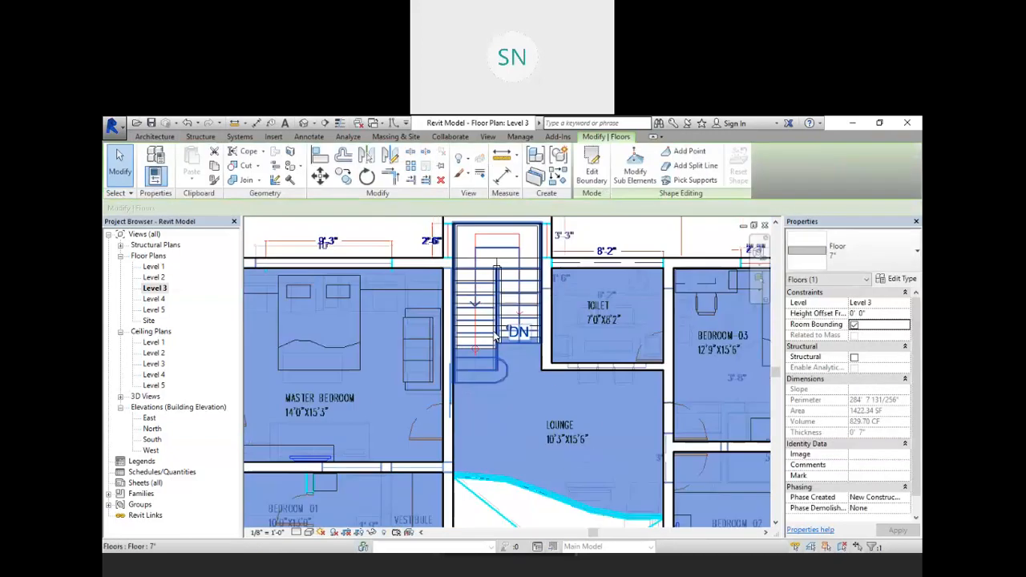
scroll(496, 337, down, 4)
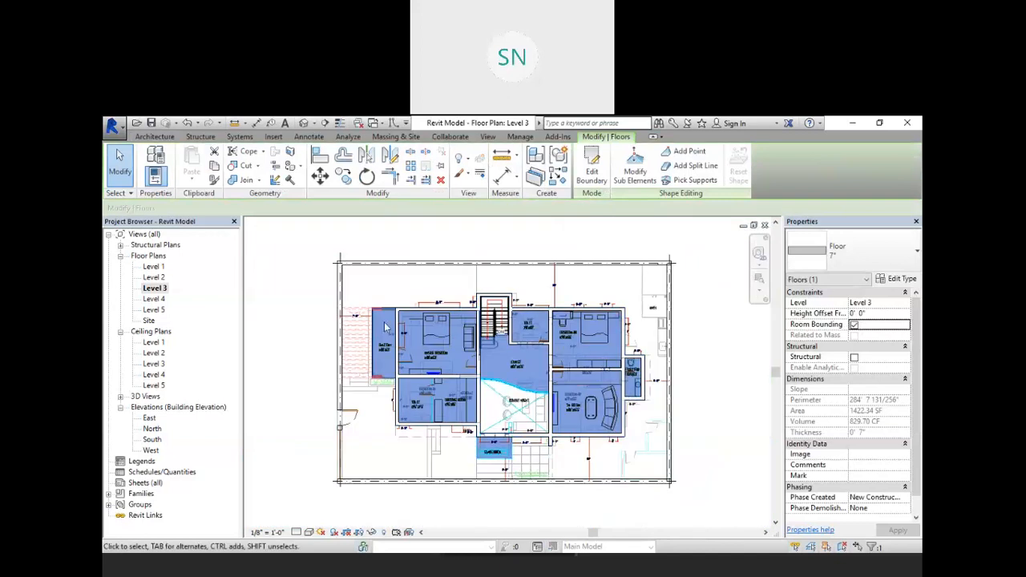
click(385, 326)
scroll(520, 341, up, 3)
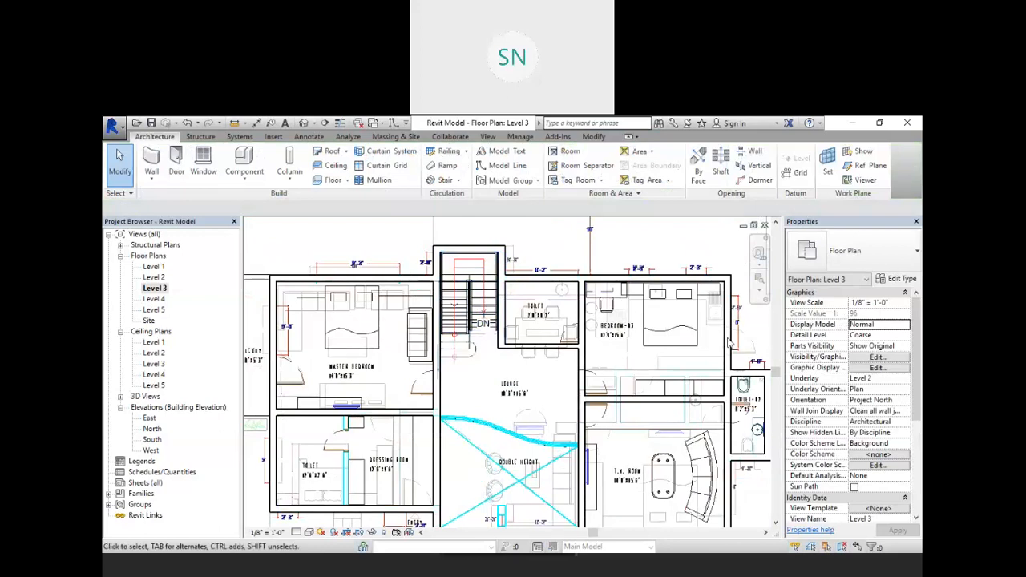
key(alt+Tab)
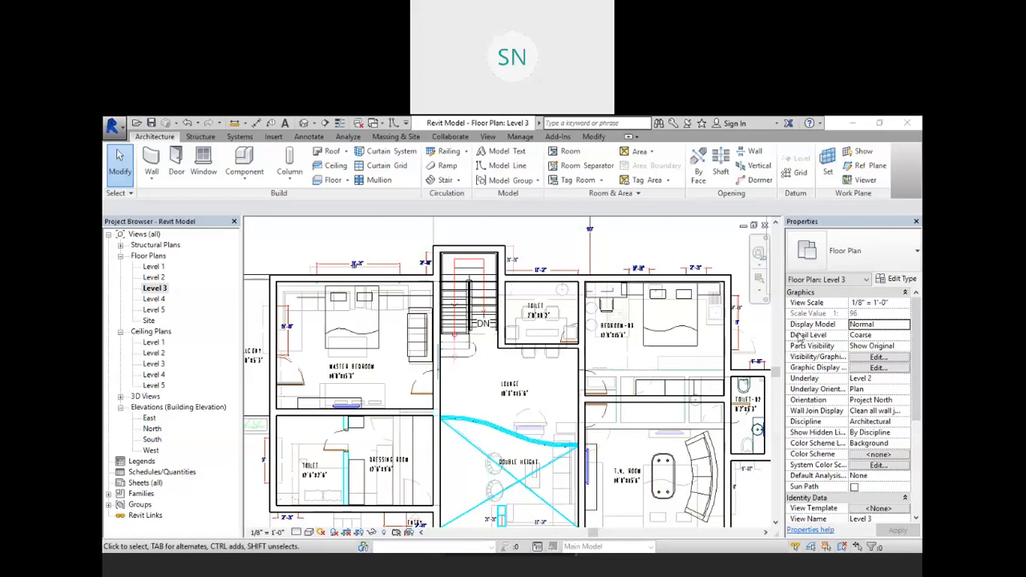
Step: Open the Level 2 floor plan, delete the existing sketched stair and start a new component-based stair
double_click(153, 278)
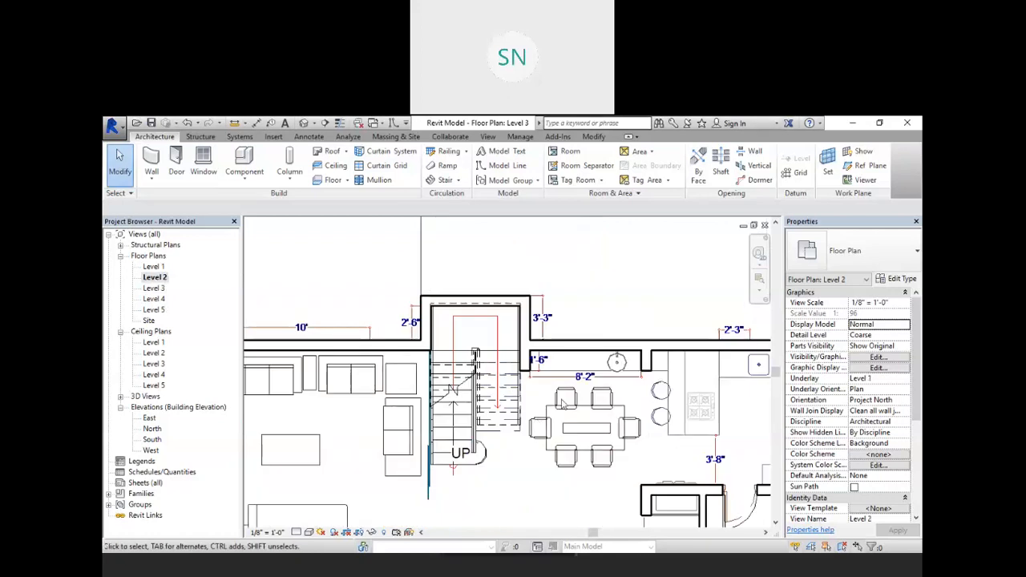
scroll(525, 383, up, 2)
click(475, 380)
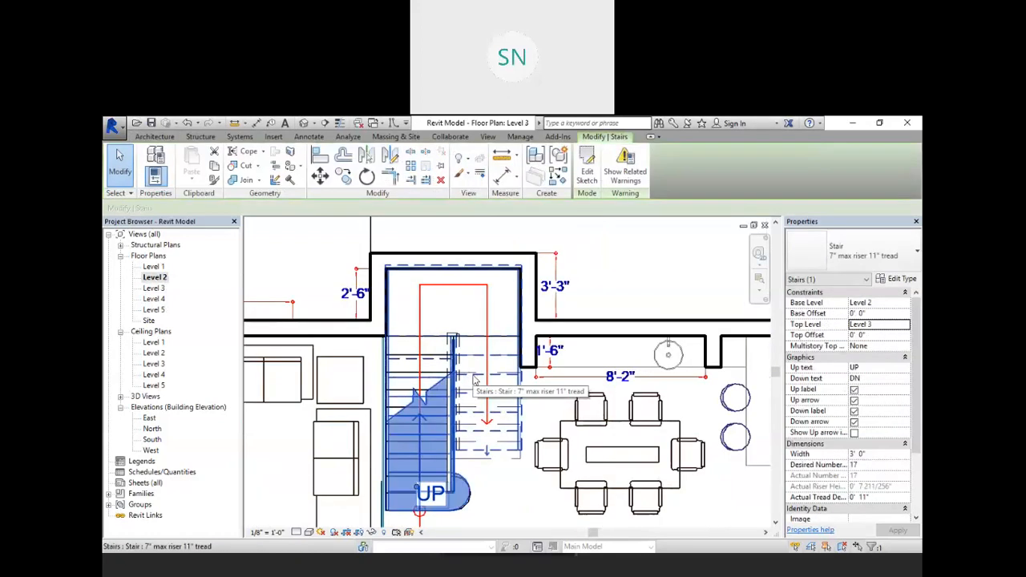
key(Escape)
middle_drag(469, 440, 484, 410)
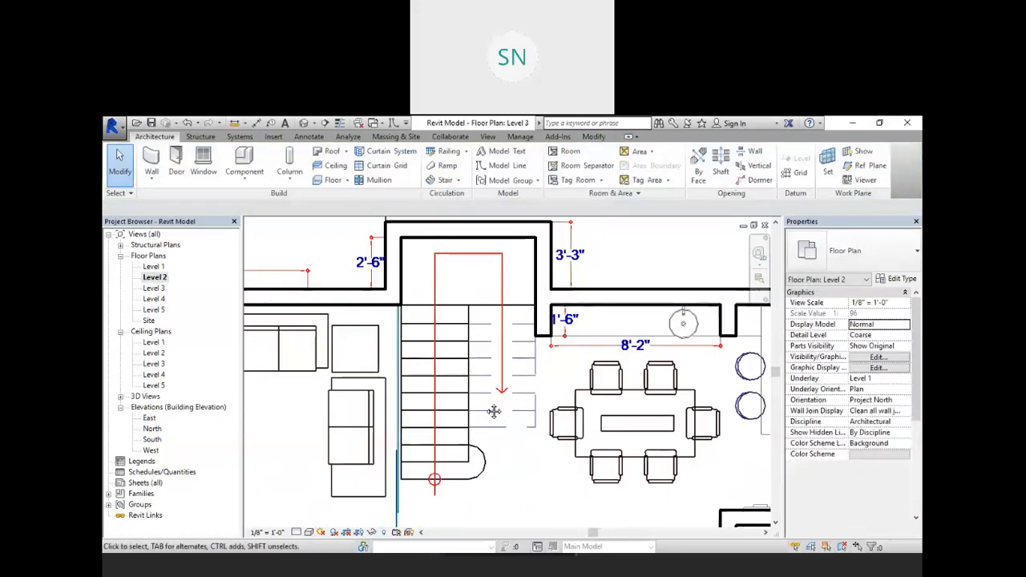
click(443, 181)
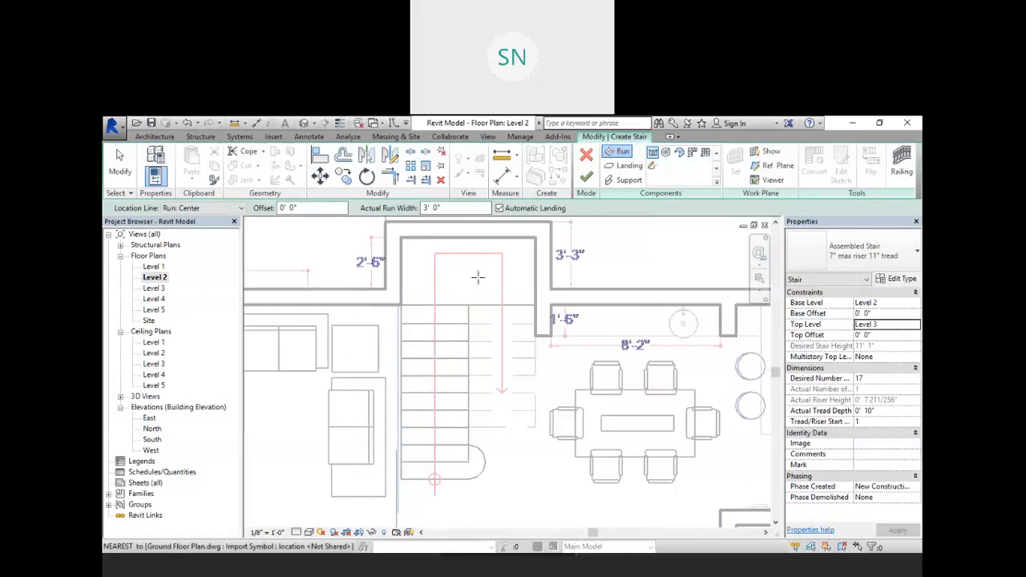
click(434, 478)
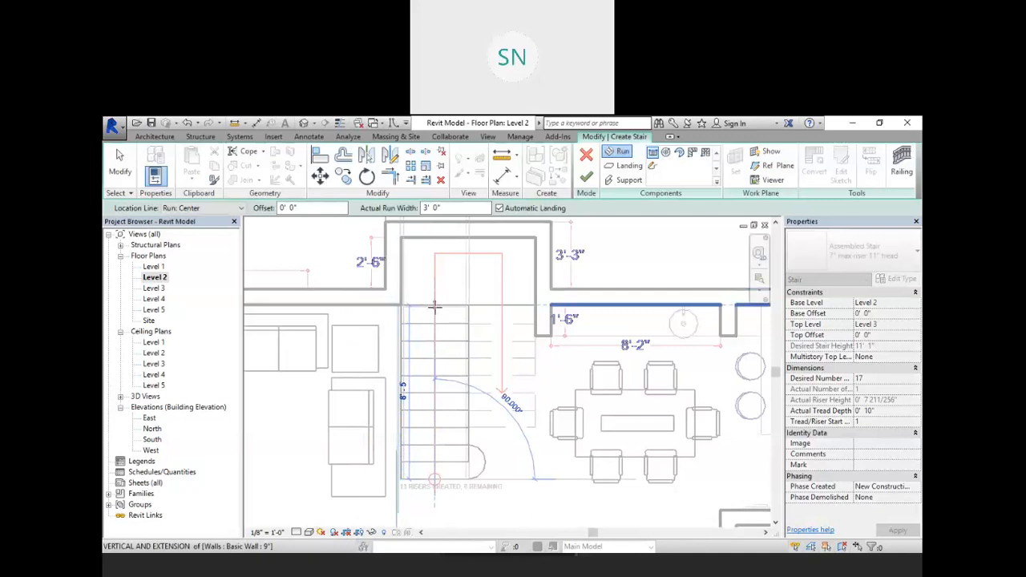
click(435, 306)
key(Escape)
Step: Set the minimum tread depth of the 7" max riser 11" tread stair type to 0' 11"
click(896, 279)
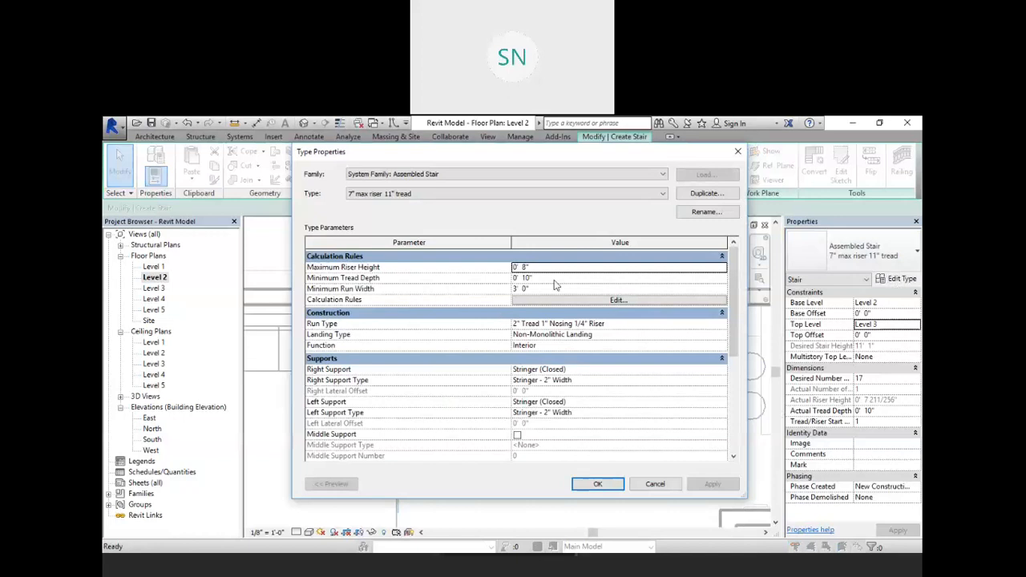
click(542, 278)
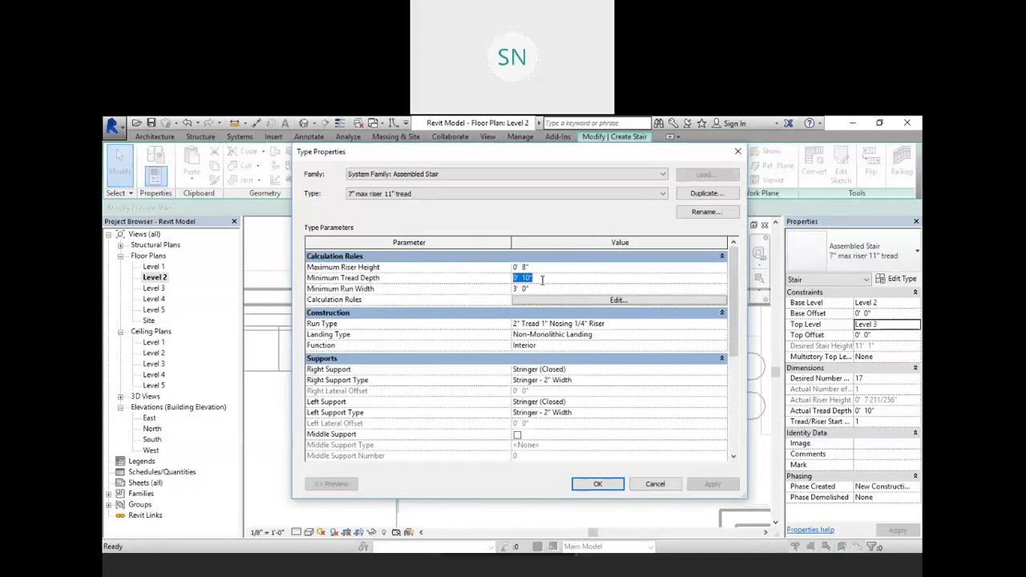
text(11)
key(Return)
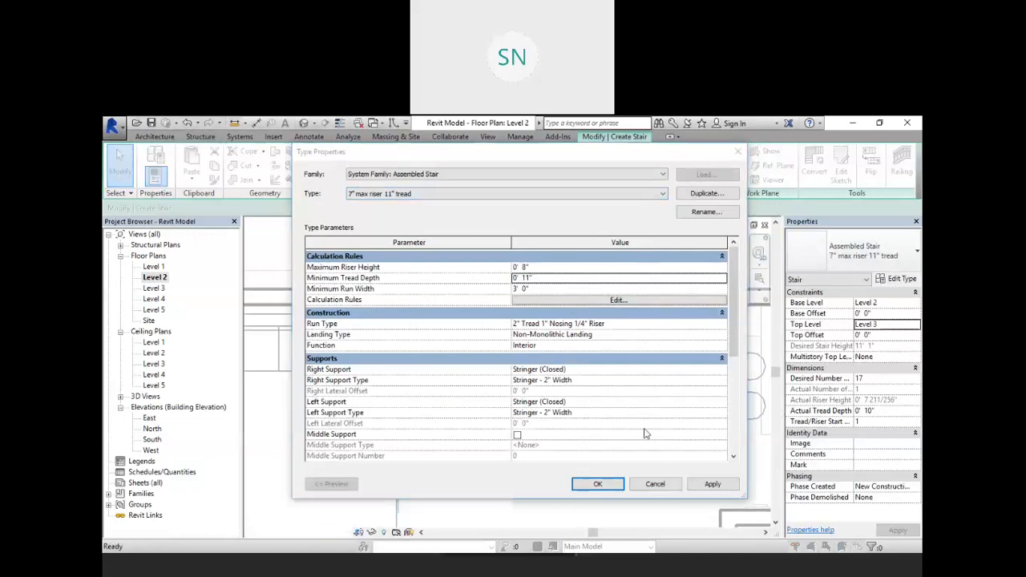
click(597, 484)
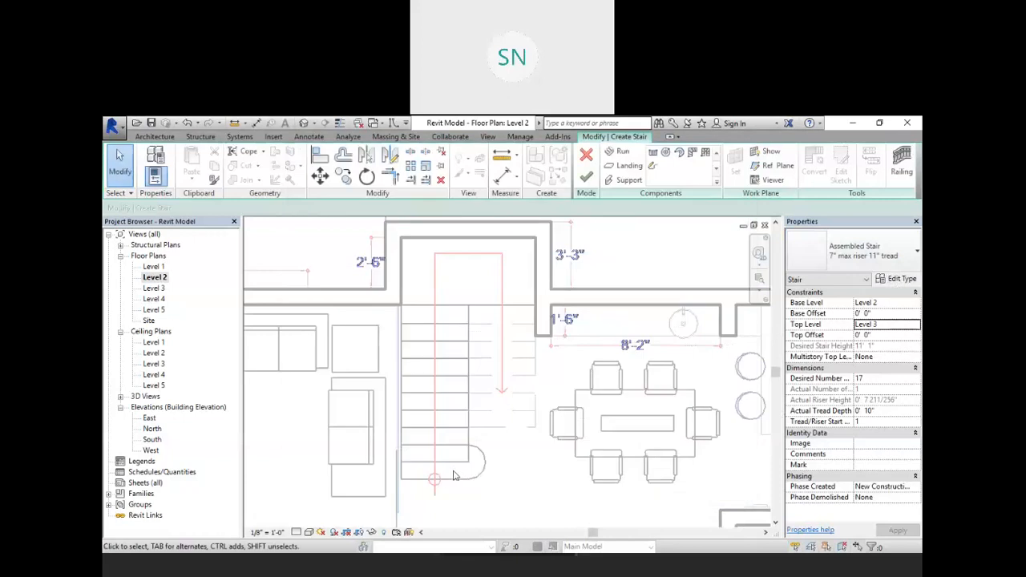
Step: Start a straight run and set the new stair's actual tread depth to 0' 11"
click(652, 155)
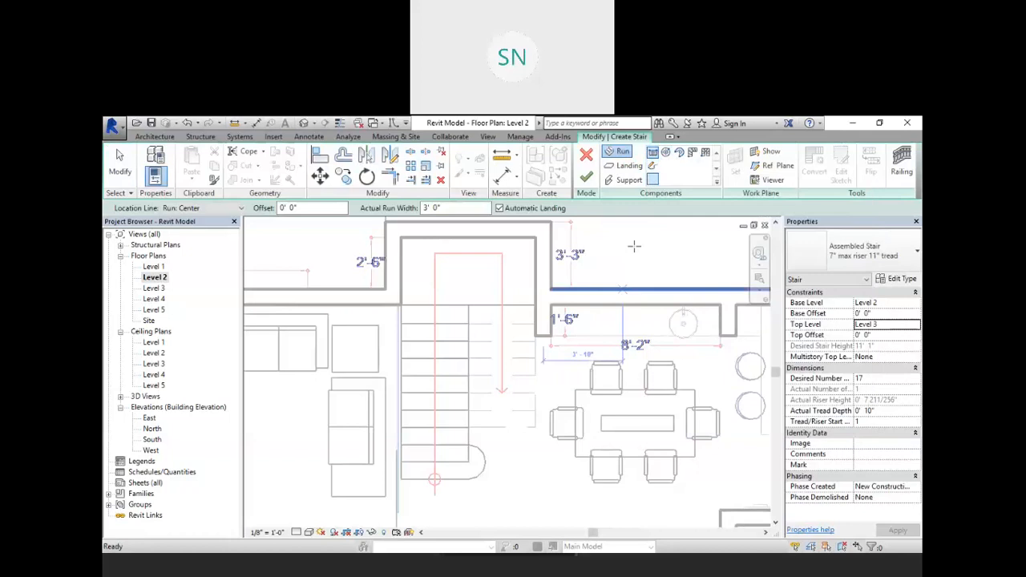
click(433, 479)
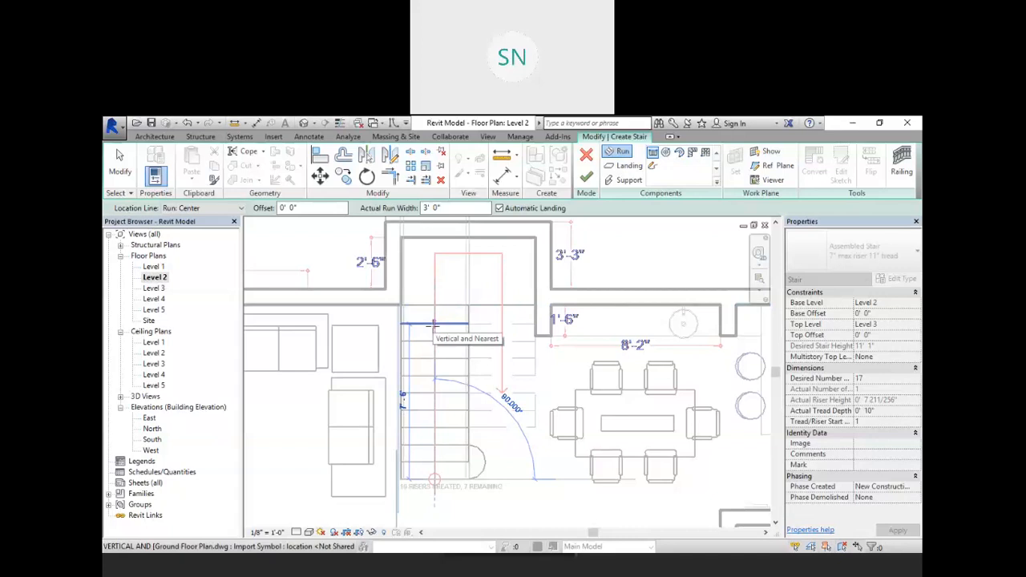
click(433, 325)
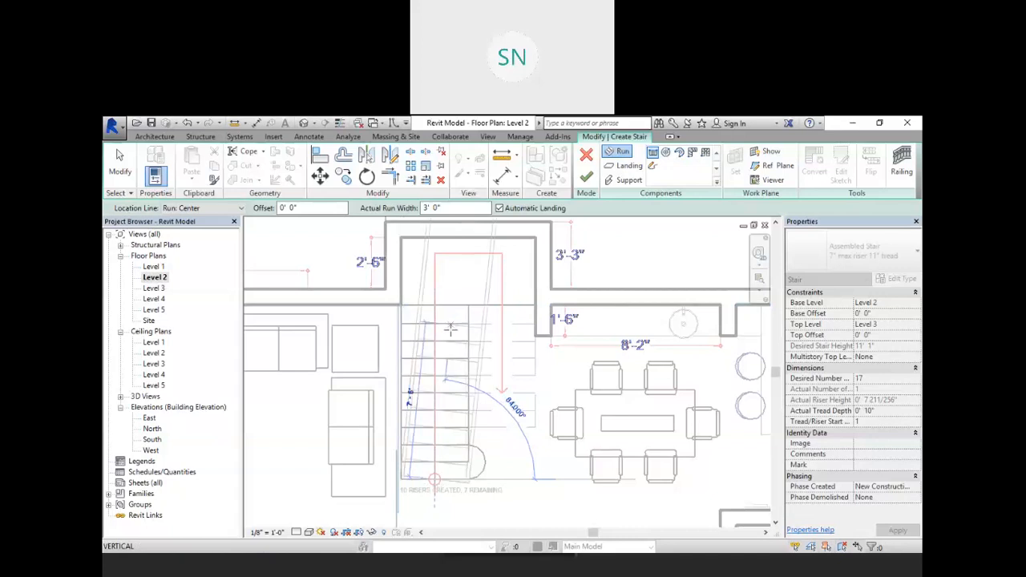
click(878, 411)
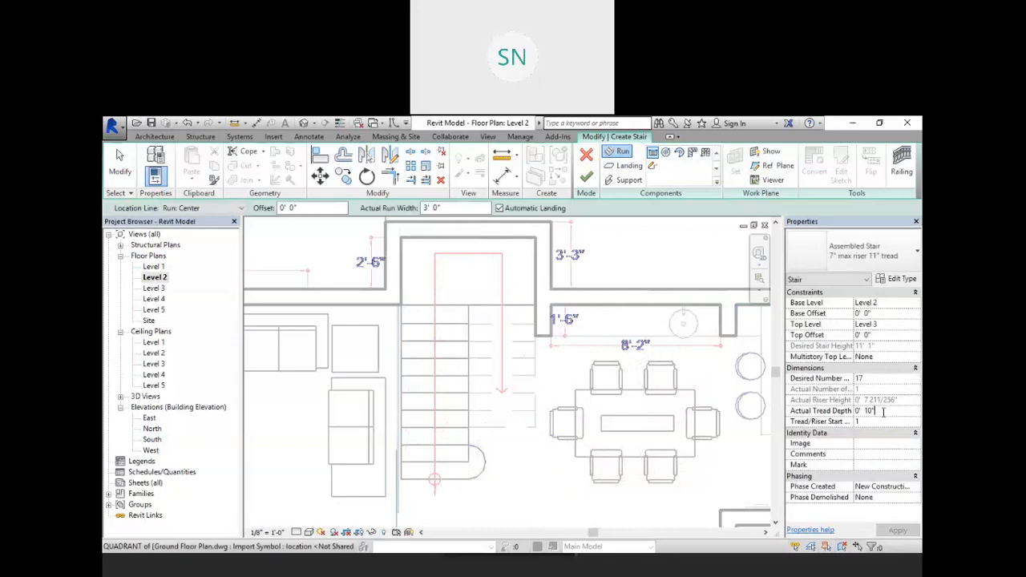
text(11)
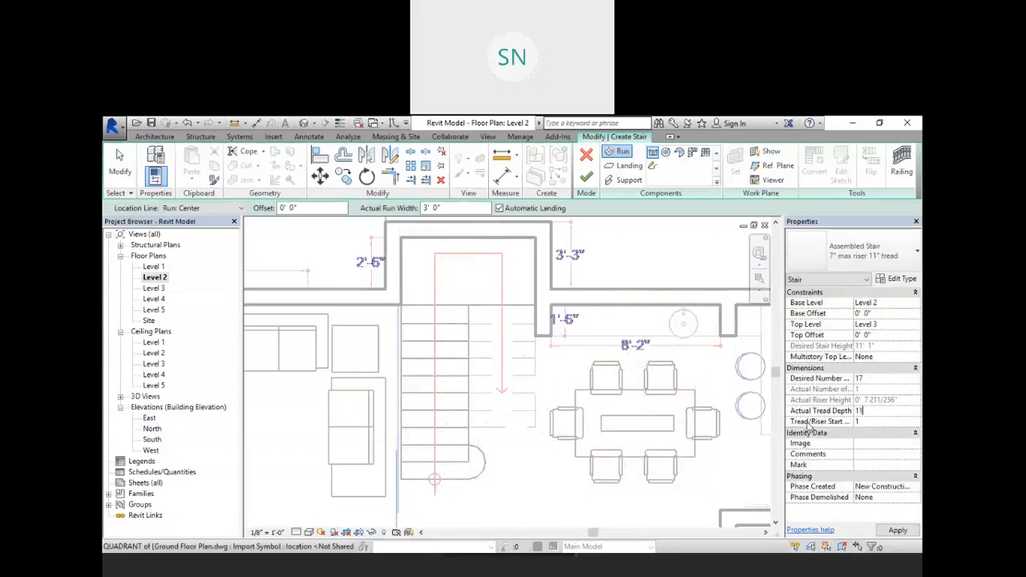
key(Return)
click(889, 531)
Step: Draw the 10-riser left run up from the stair path's circle and the 7-riser right run back down, and finish the stair
click(434, 479)
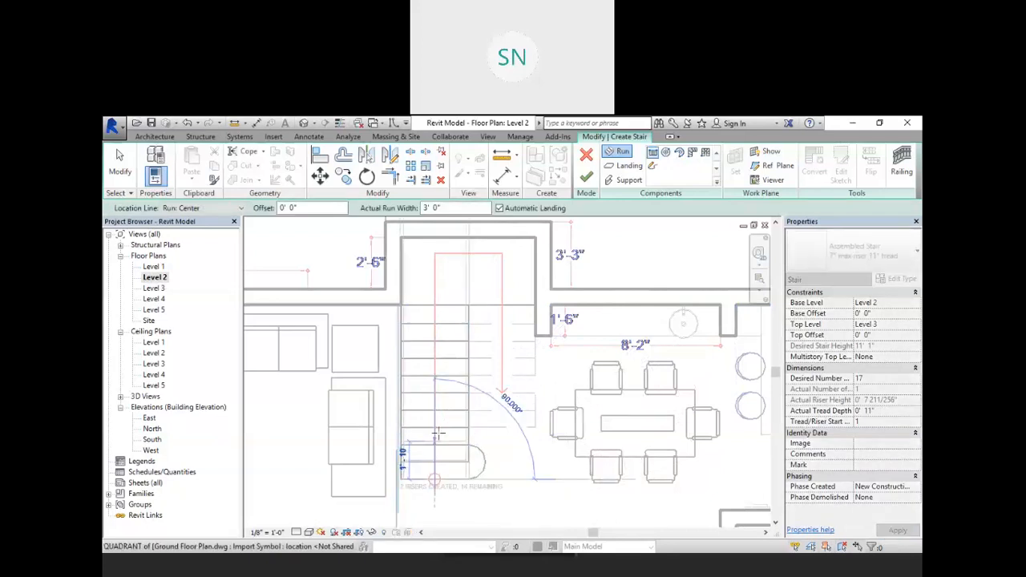
click(434, 305)
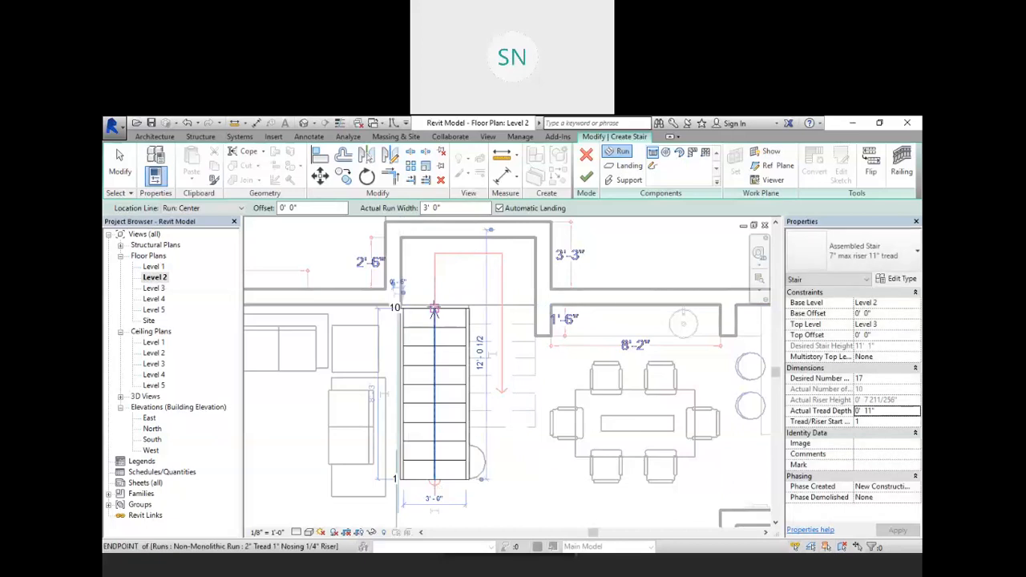
click(501, 309)
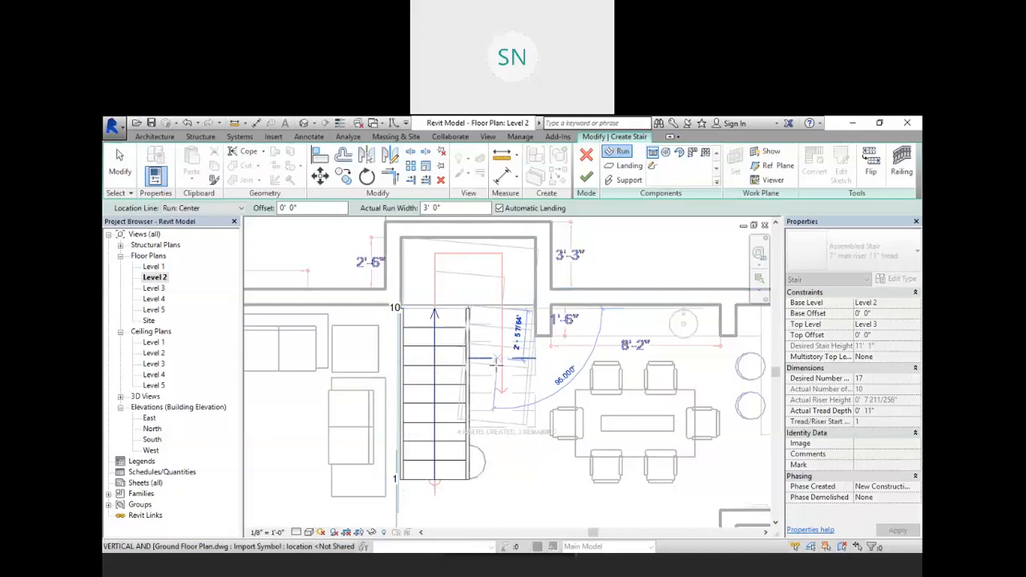
click(501, 437)
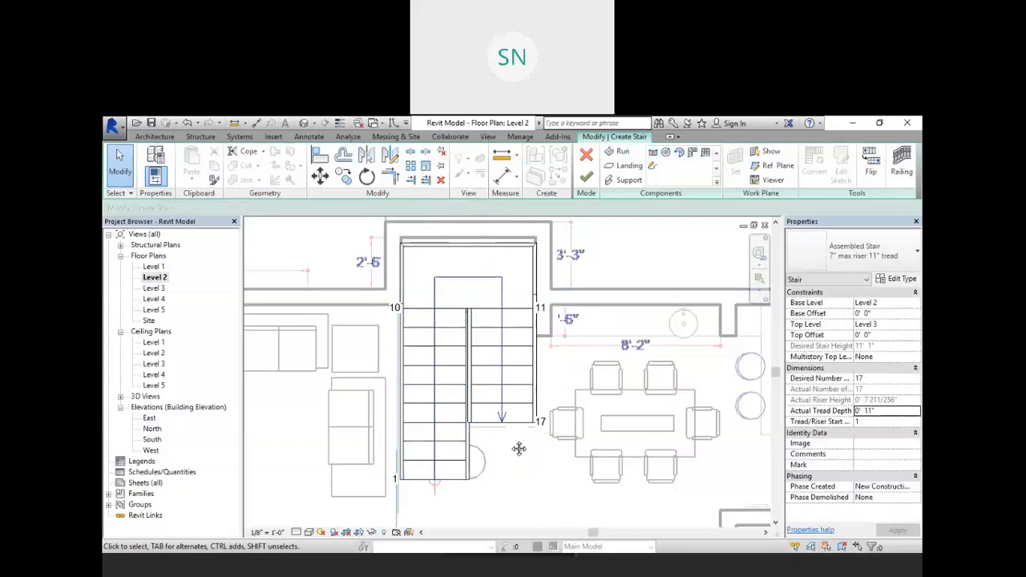
scroll(518, 449, up, 3)
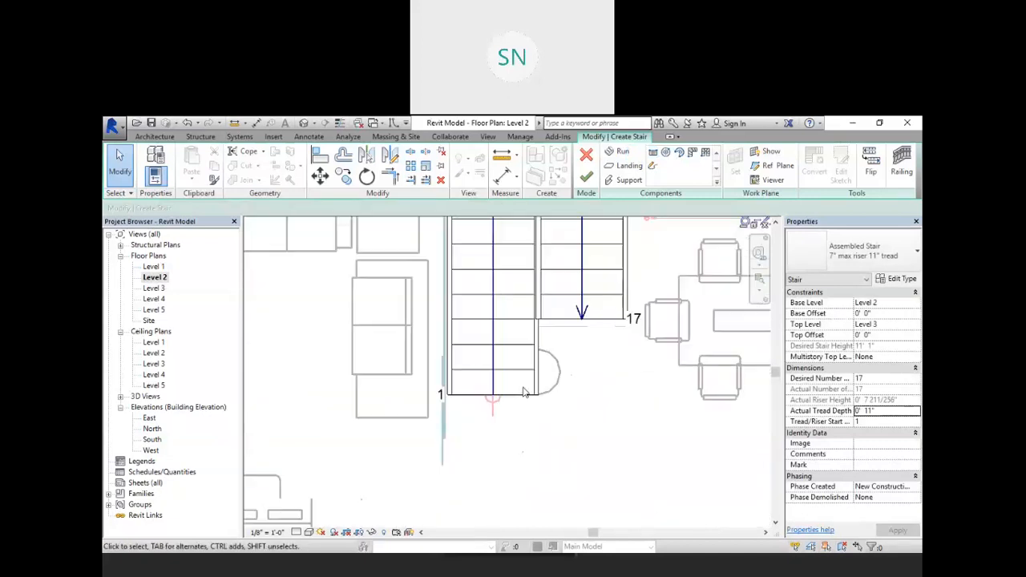
scroll(523, 393, up, 2)
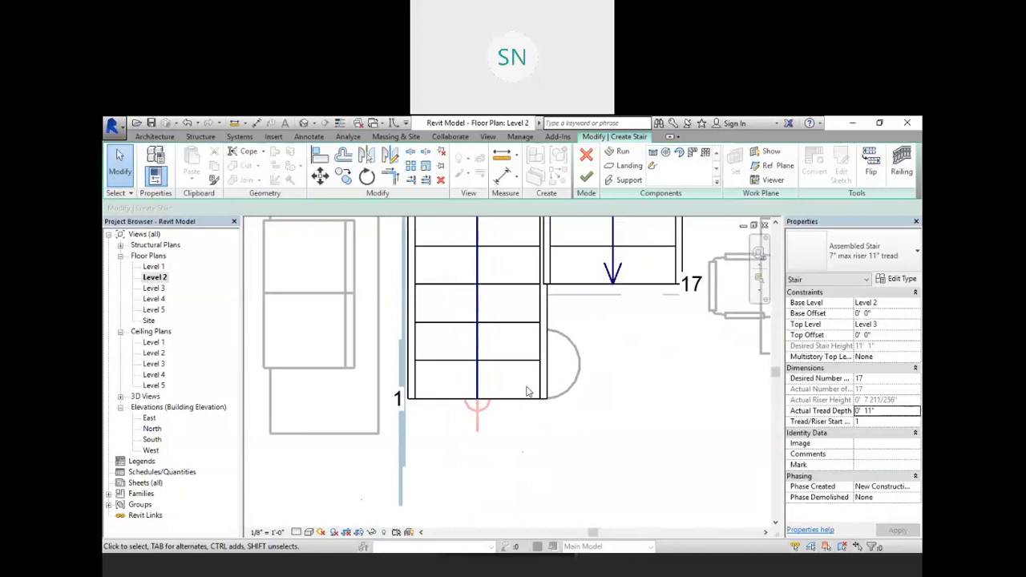
scroll(515, 378, down, 4)
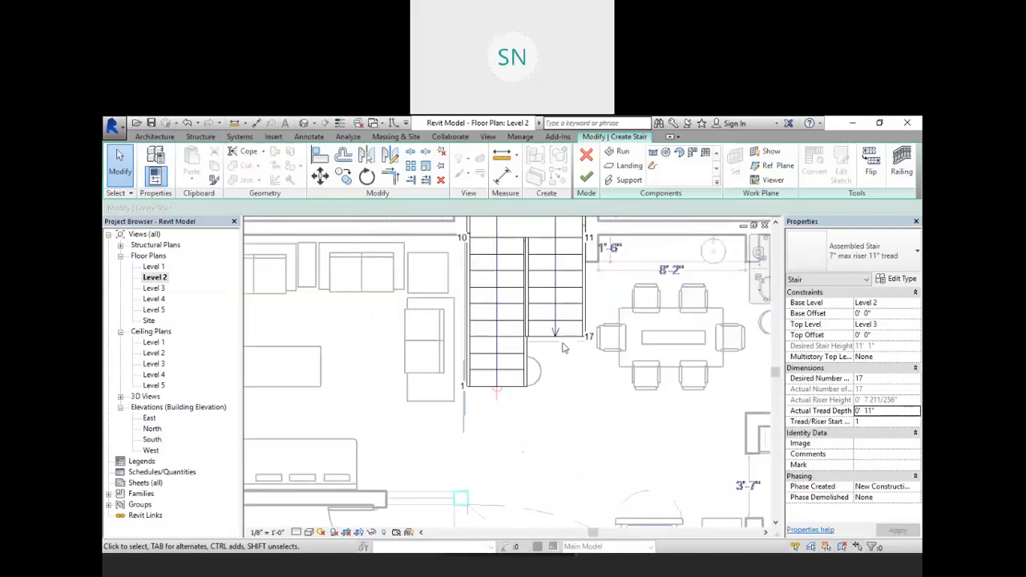
scroll(464, 299, up, 3)
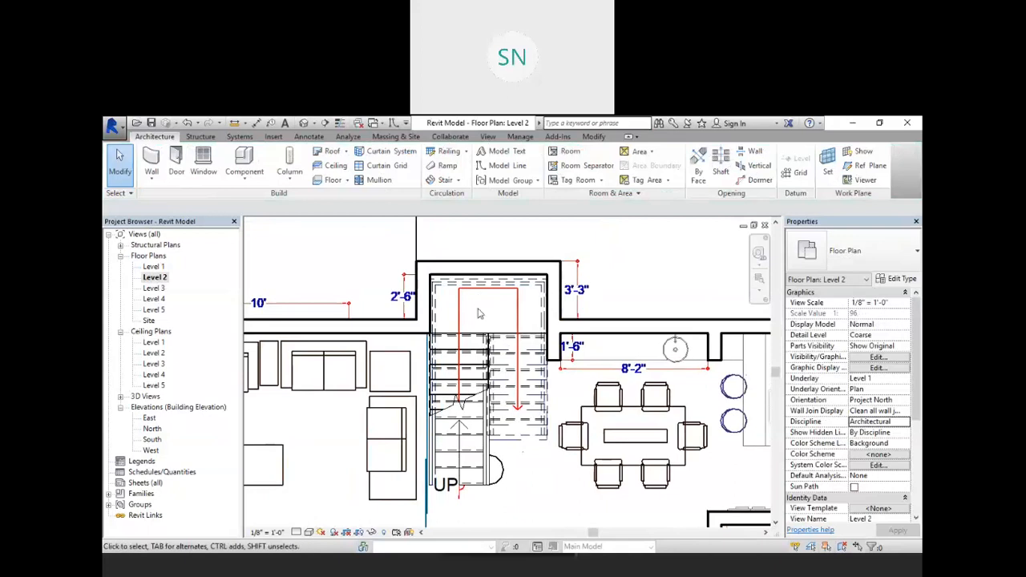
Step: Select the new U-shaped stair and reopen it for editing
scroll(469, 300, up, 4)
scroll(446, 298, down, 3)
scroll(471, 351, up, 4)
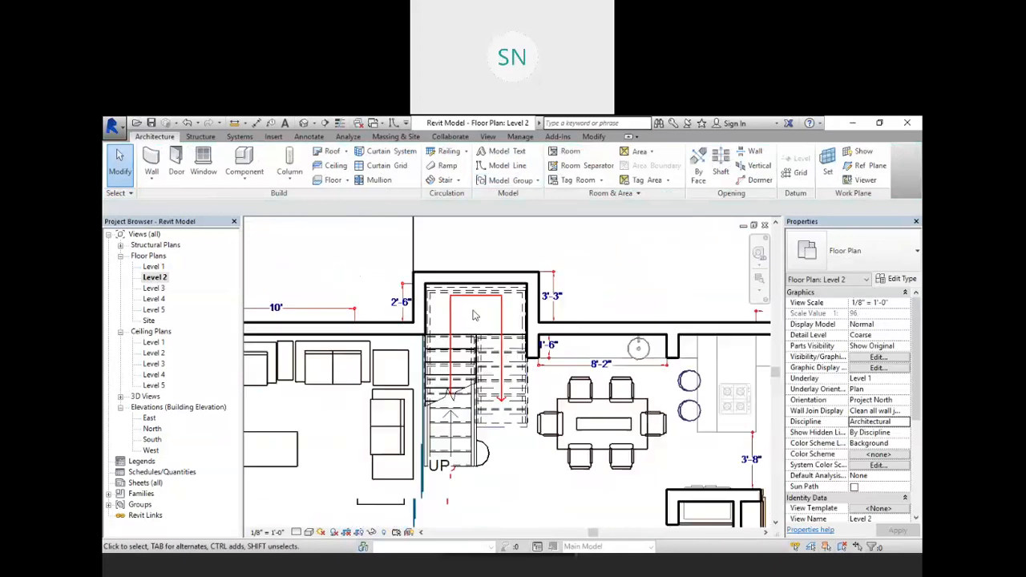
click(470, 351)
scroll(465, 329, down, 2)
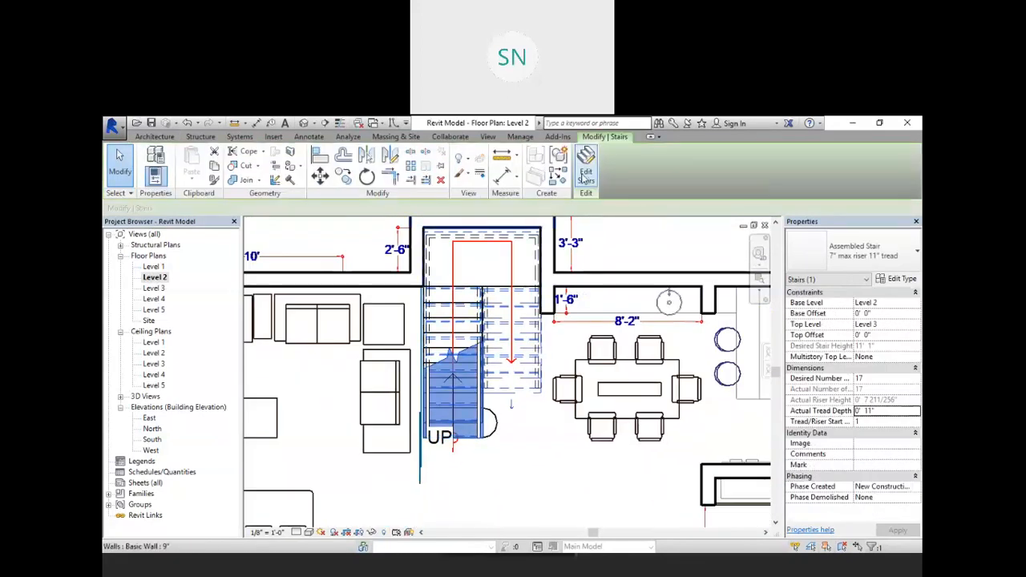
click(586, 170)
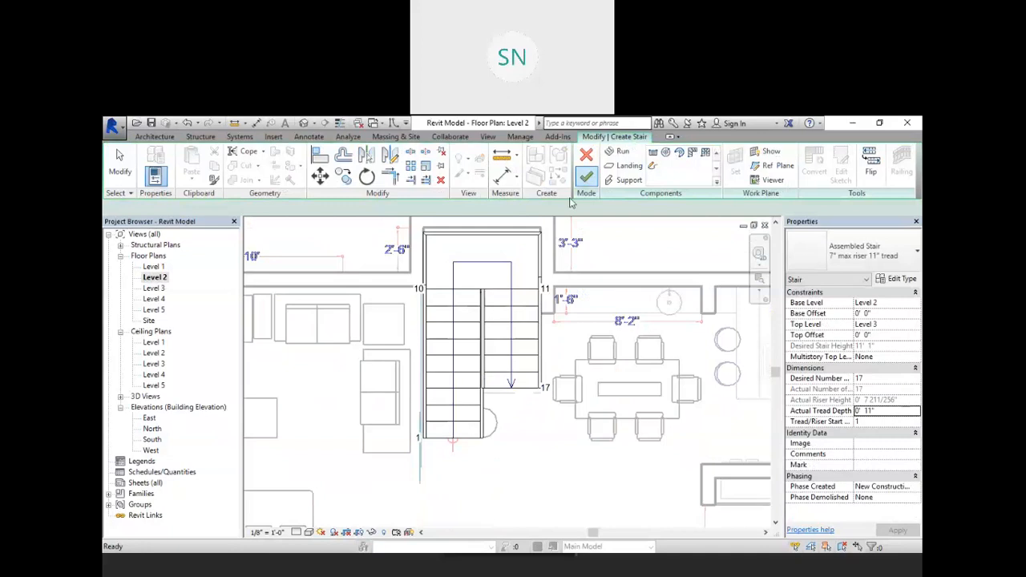
Step: Convert the stair's left run to a custom sketch-based component
click(470, 311)
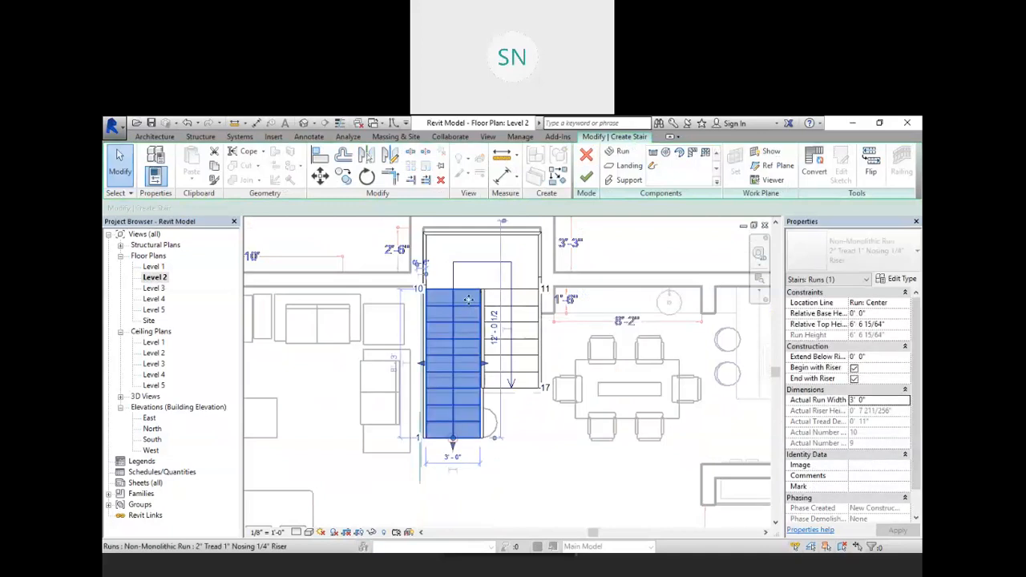
click(525, 311)
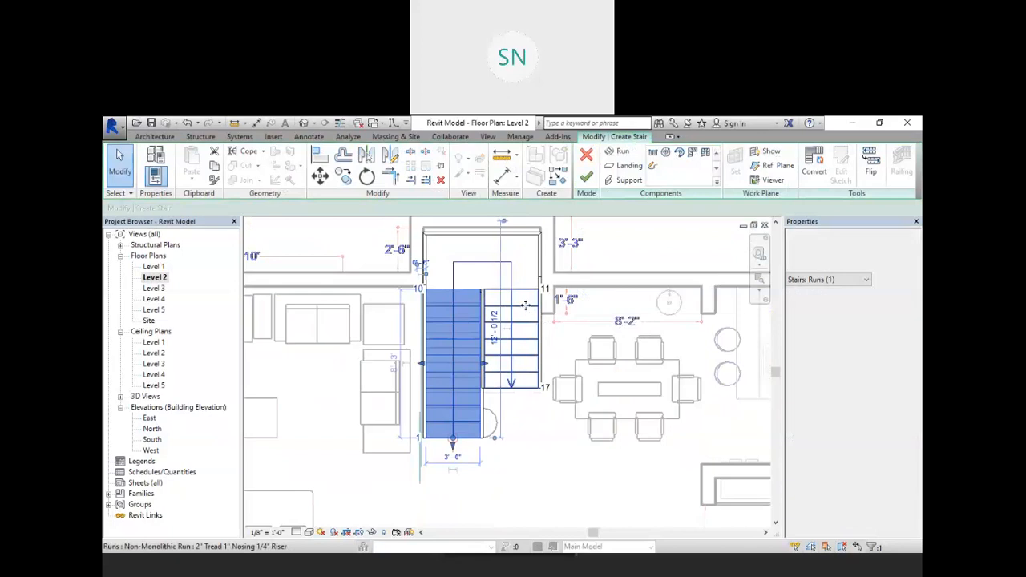
click(462, 269)
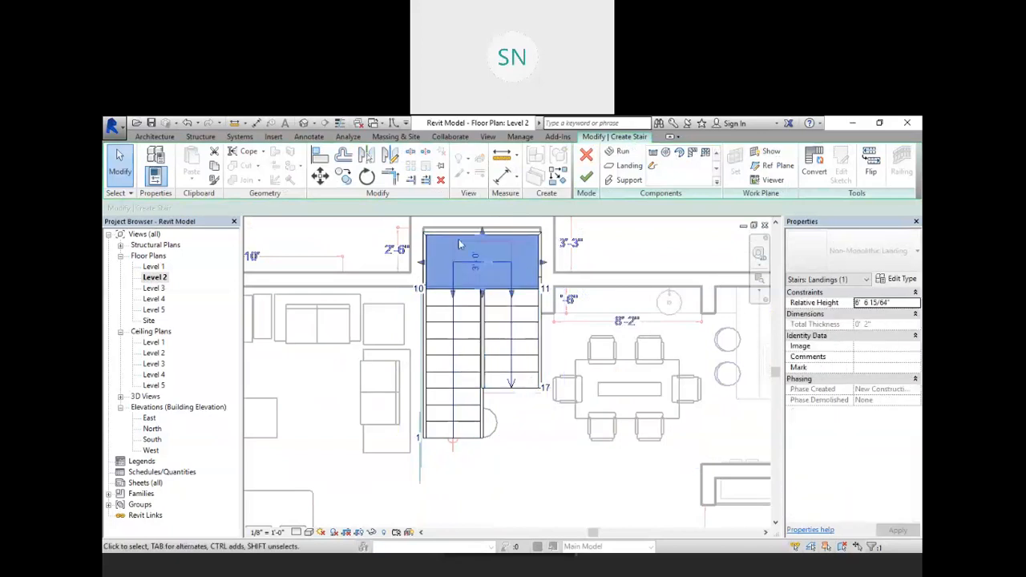
click(461, 331)
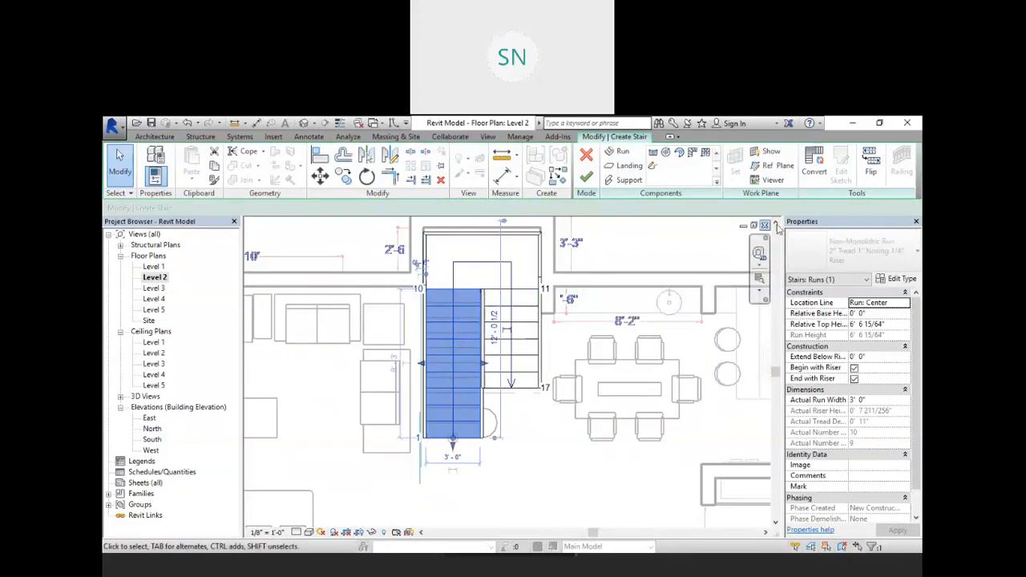
click(813, 162)
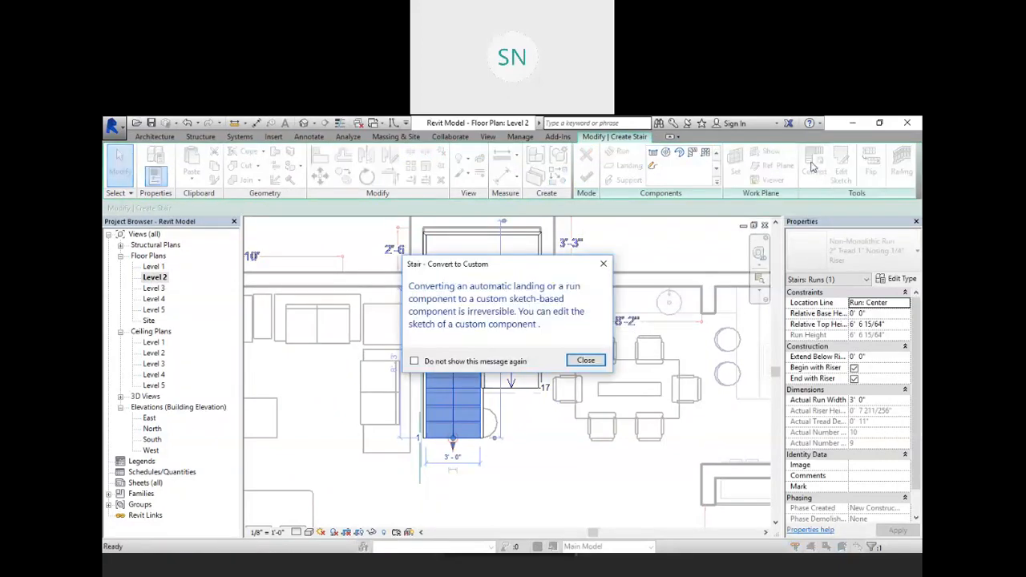
click(586, 361)
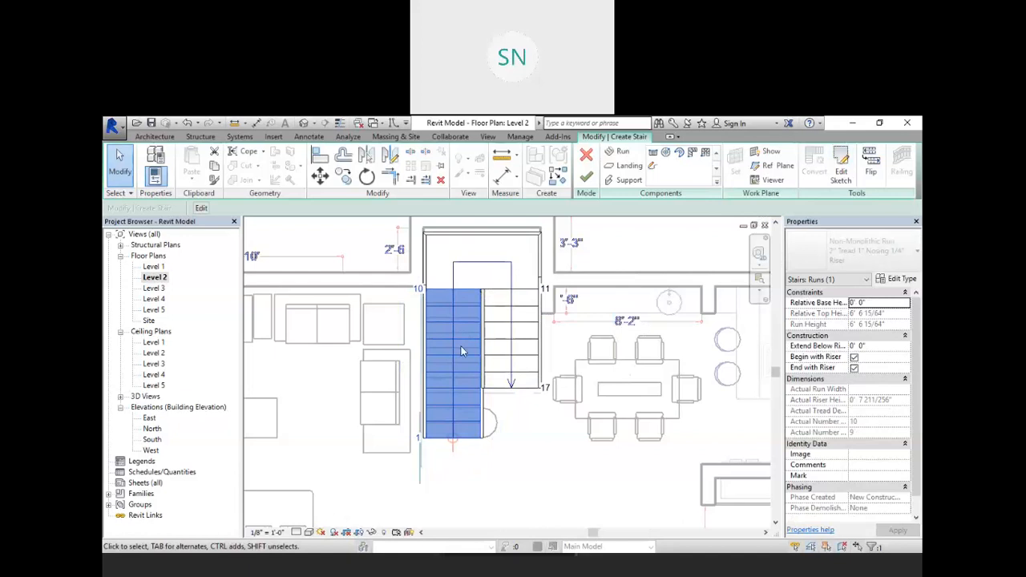
Step: Open the left run's sketch and shorten its right boundary line so it ends at the second riser
click(838, 169)
scroll(437, 418, up, 4)
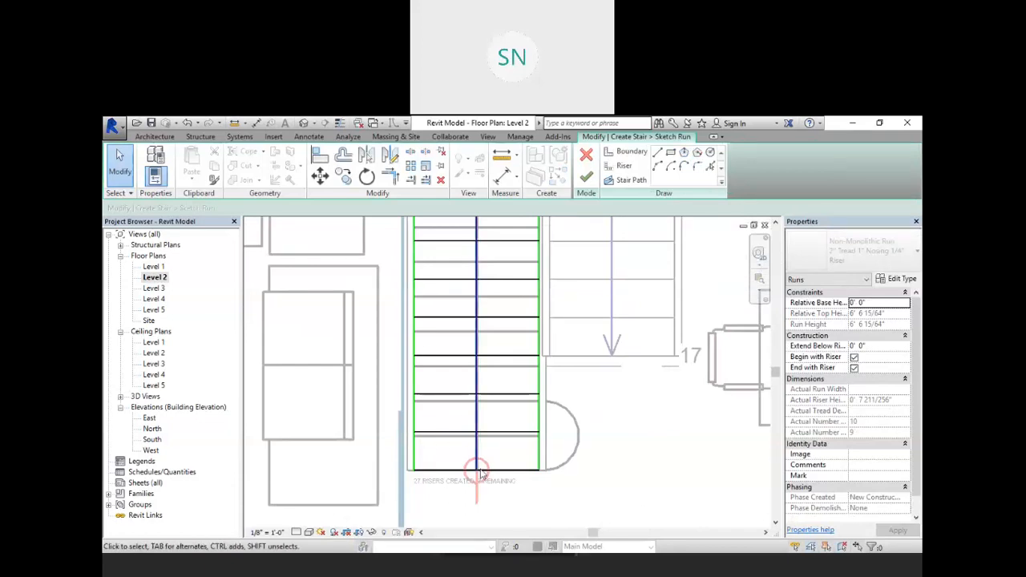
click(537, 470)
drag(539, 471, 539, 433)
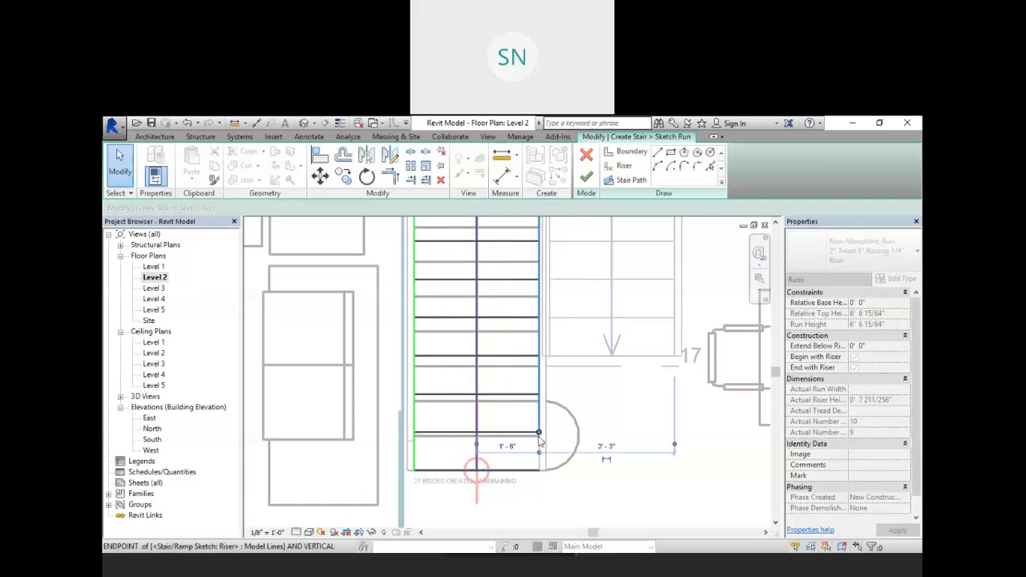
Step: Add a semicircular riser arc of 10" radius bulging from the right end of the run's first riser, and finish the run sketch
click(623, 166)
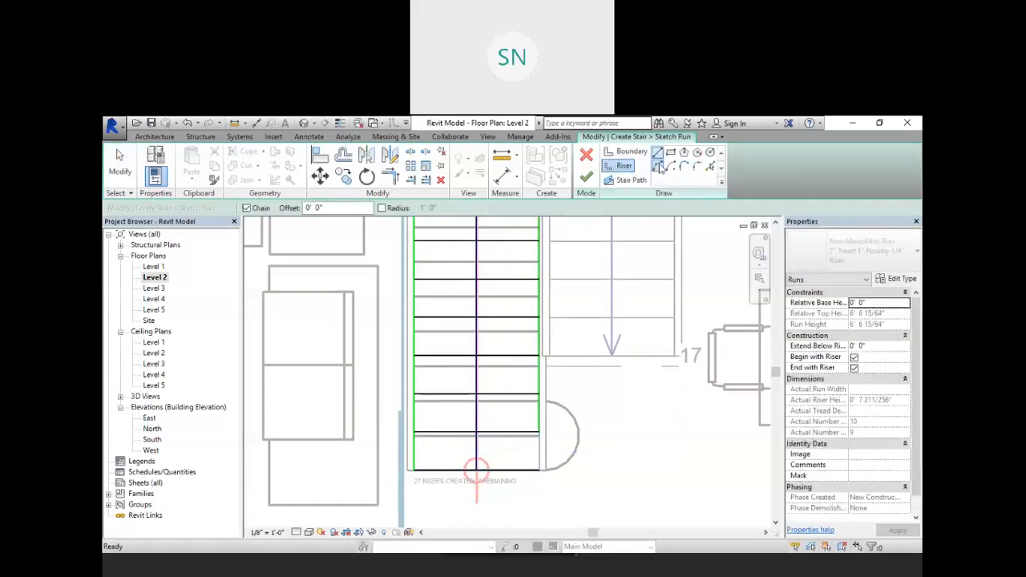
click(539, 471)
click(539, 401)
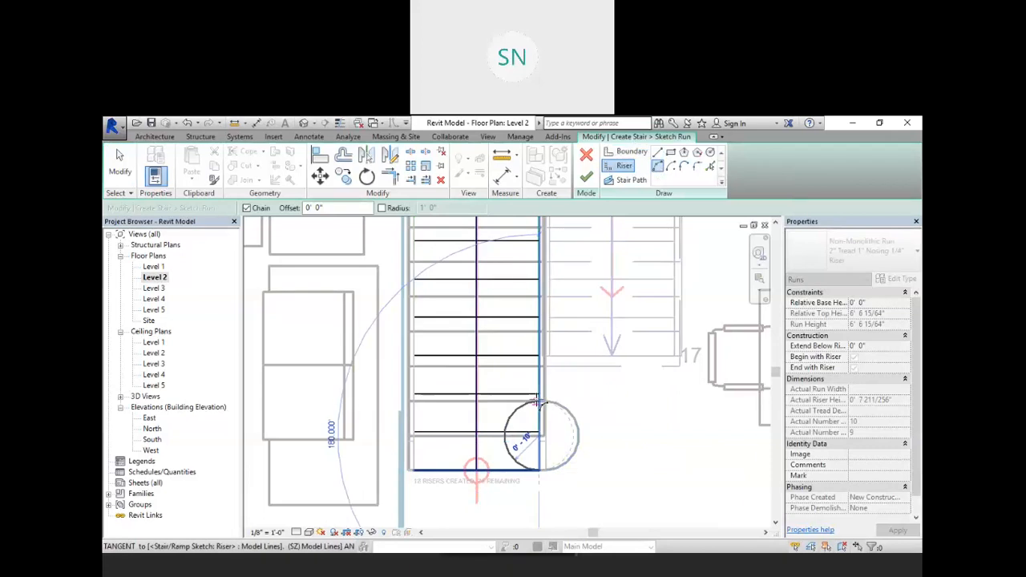
click(574, 433)
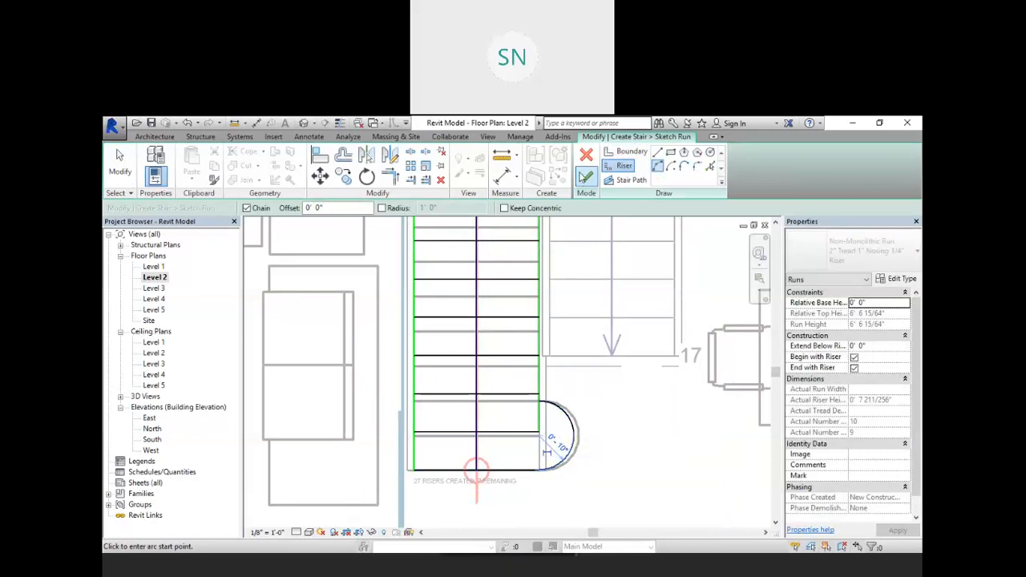
click(586, 176)
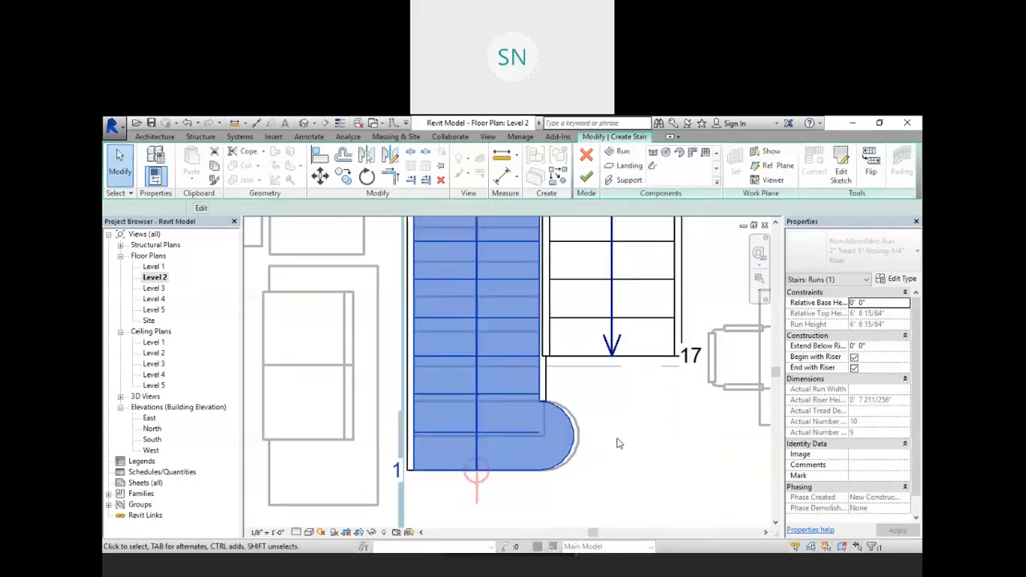
click(615, 437)
Step: Convert the stair's landing to a custom sketch-based component and open its sketch
scroll(616, 437, down, 2)
scroll(617, 435, down, 2)
middle_drag(610, 348, 583, 453)
scroll(550, 393, up, 3)
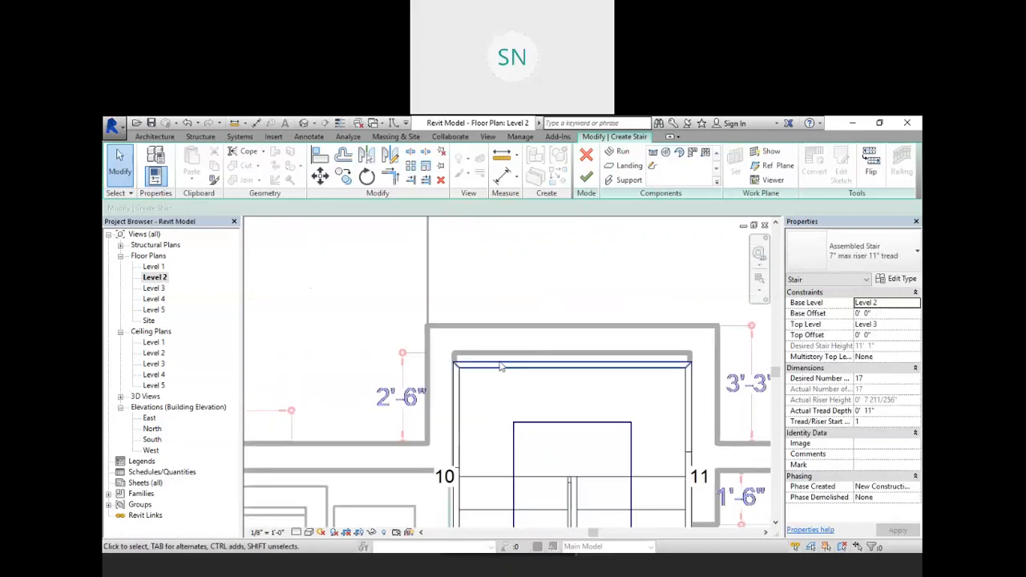
click(568, 418)
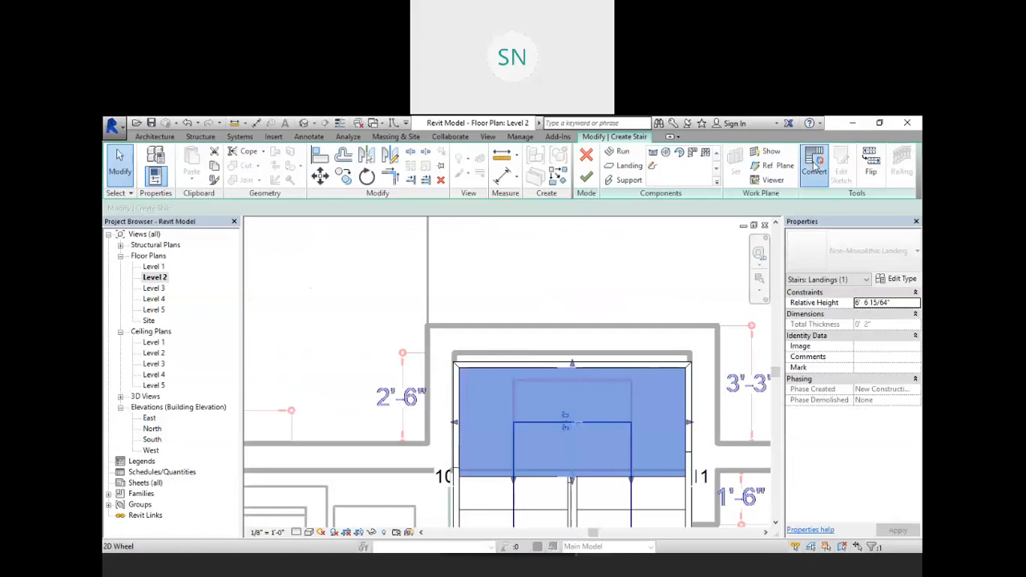
click(814, 165)
click(586, 360)
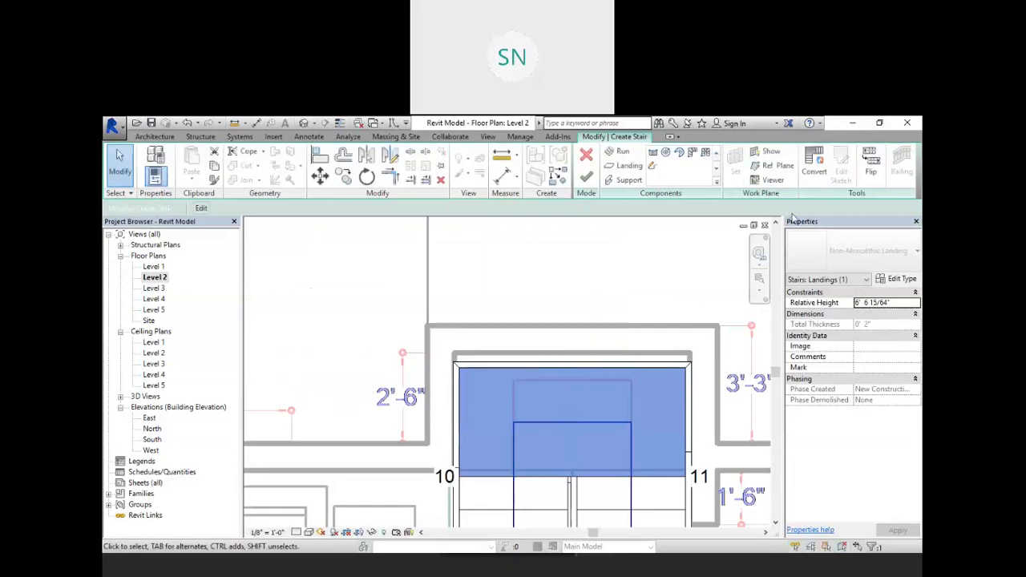
click(839, 173)
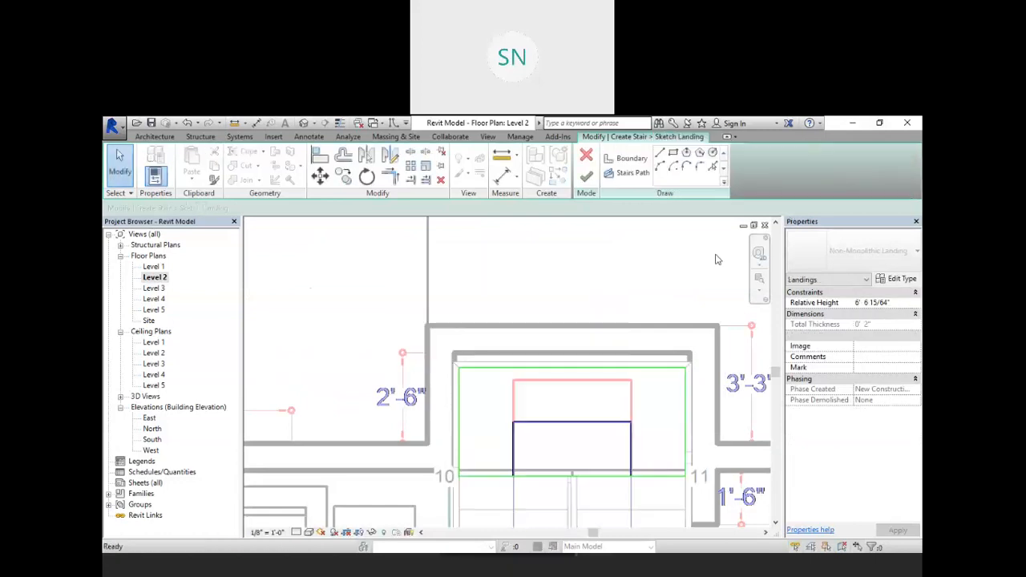
Step: Move the landing's upper boundary line up to the inner face of the stairwell wall and finish the landing sketch
click(546, 366)
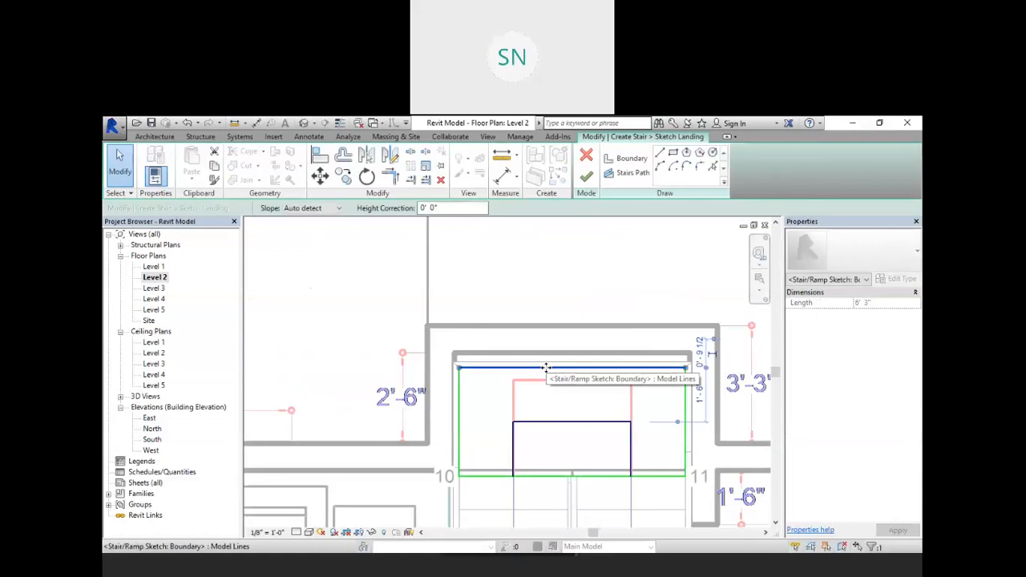
key(Up)
key(Up)
key(Up)
key(Up)
key(Up)
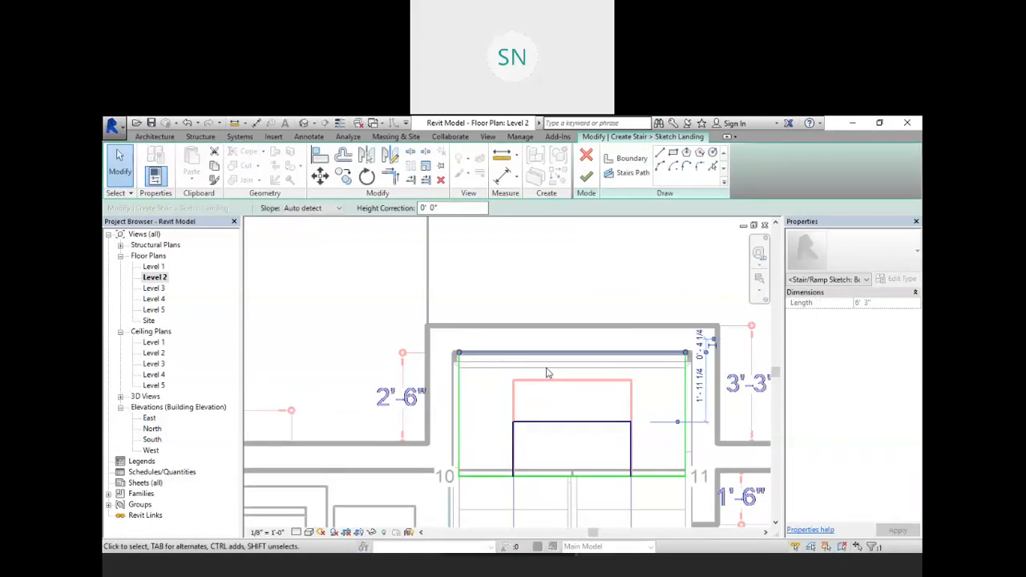
click(586, 176)
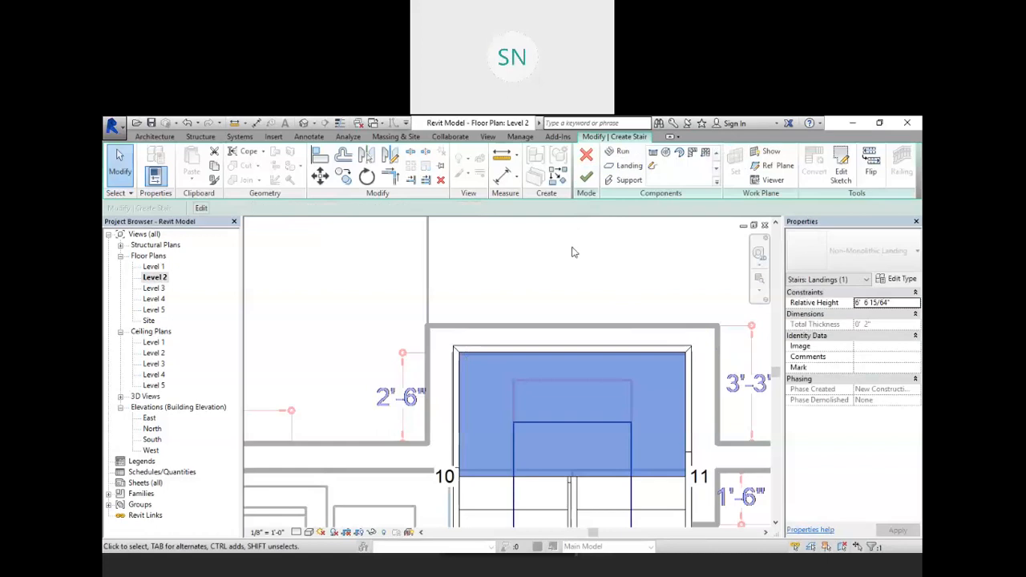
click(534, 238)
Step: Check the stair's runs and rounded bottom step against the plan, and finish editing the stair
scroll(534, 238, down, 3)
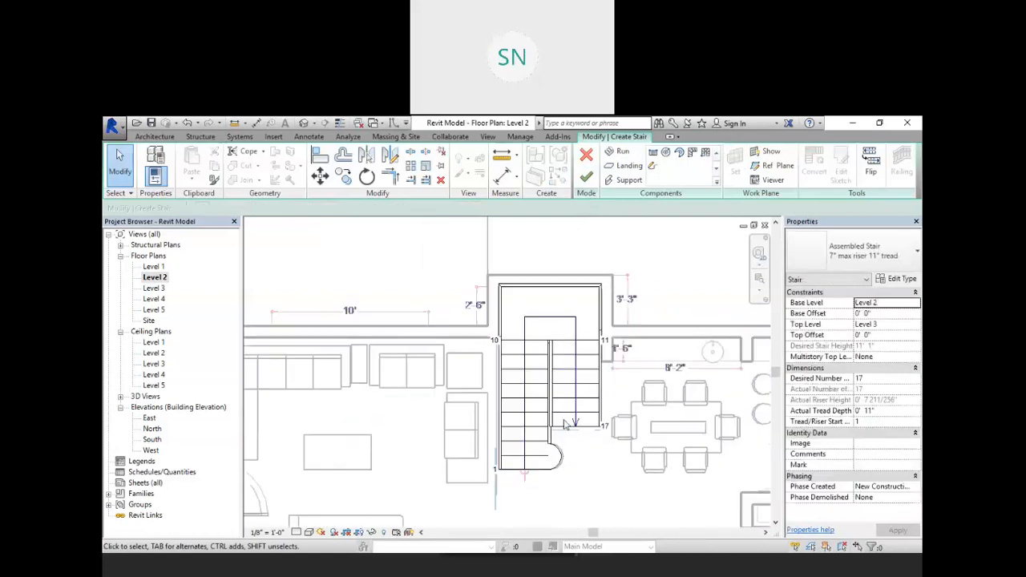
scroll(565, 425, up, 5)
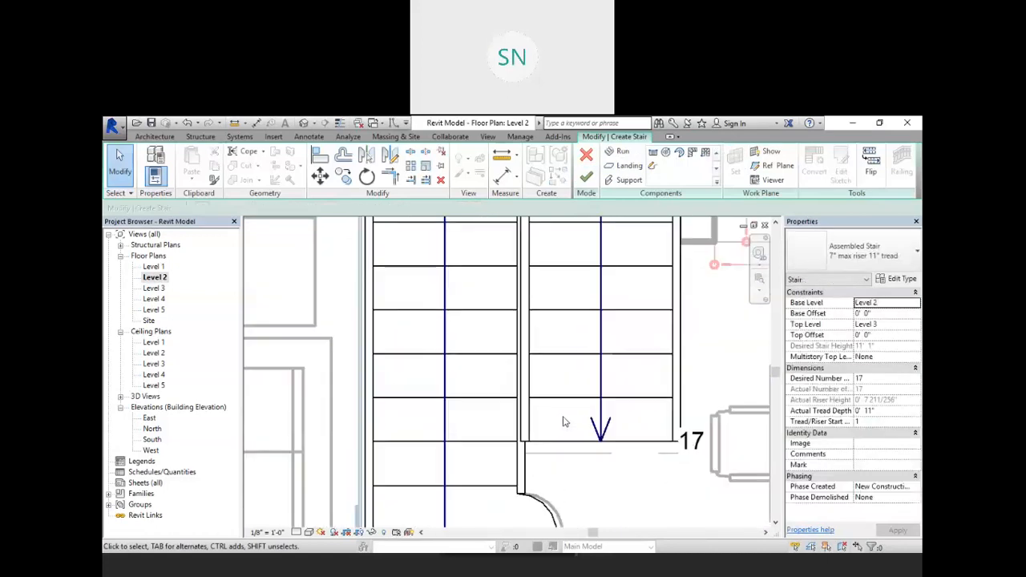
scroll(566, 345, down, 3)
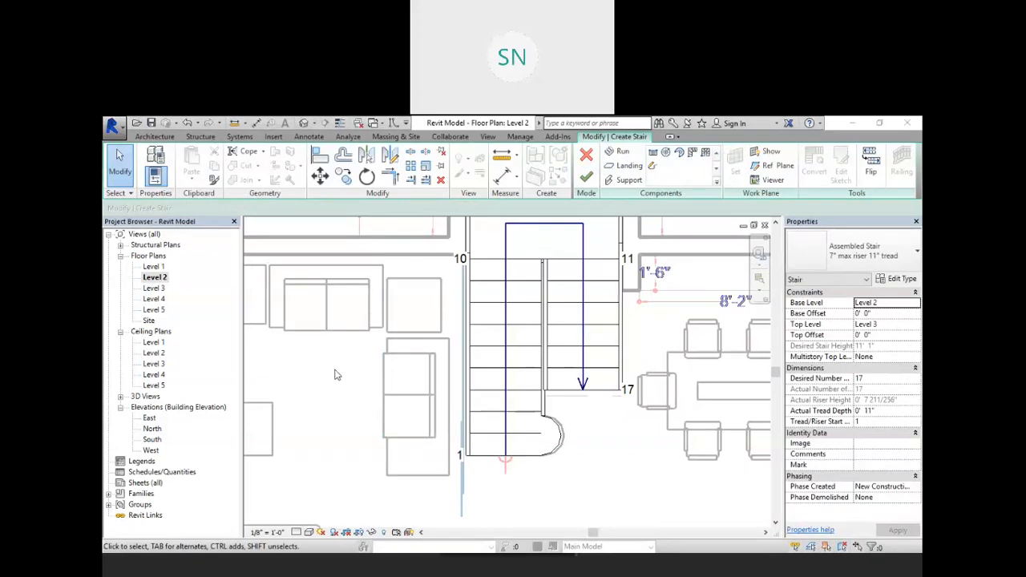
scroll(538, 456, up, 2)
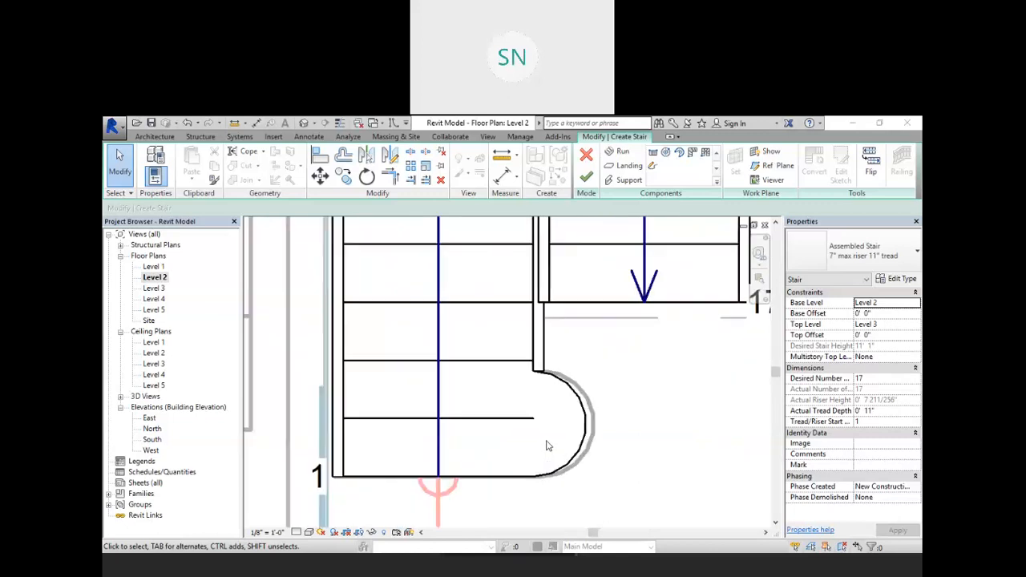
scroll(548, 439, down, 1)
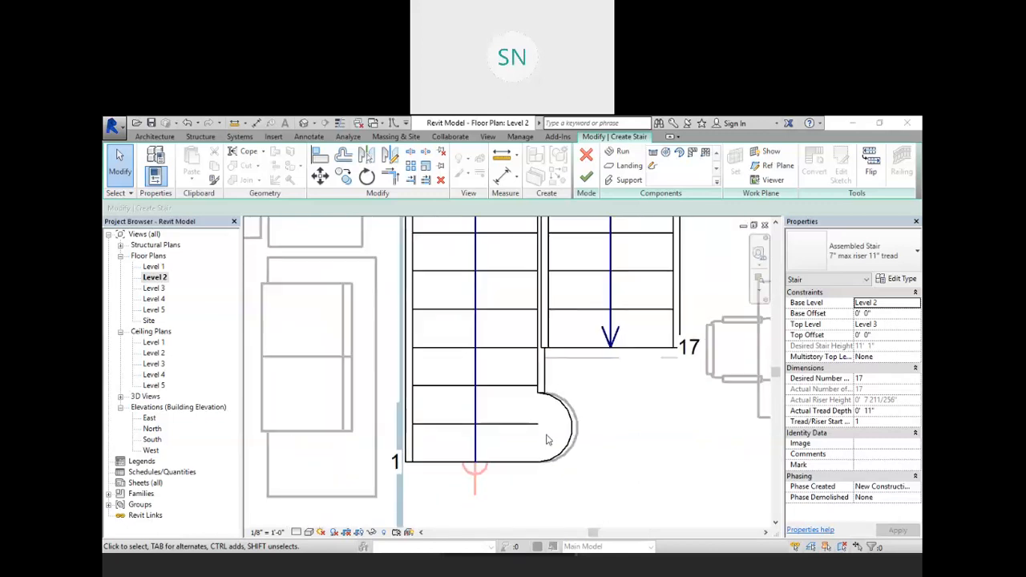
click(586, 178)
scroll(614, 387, down, 2)
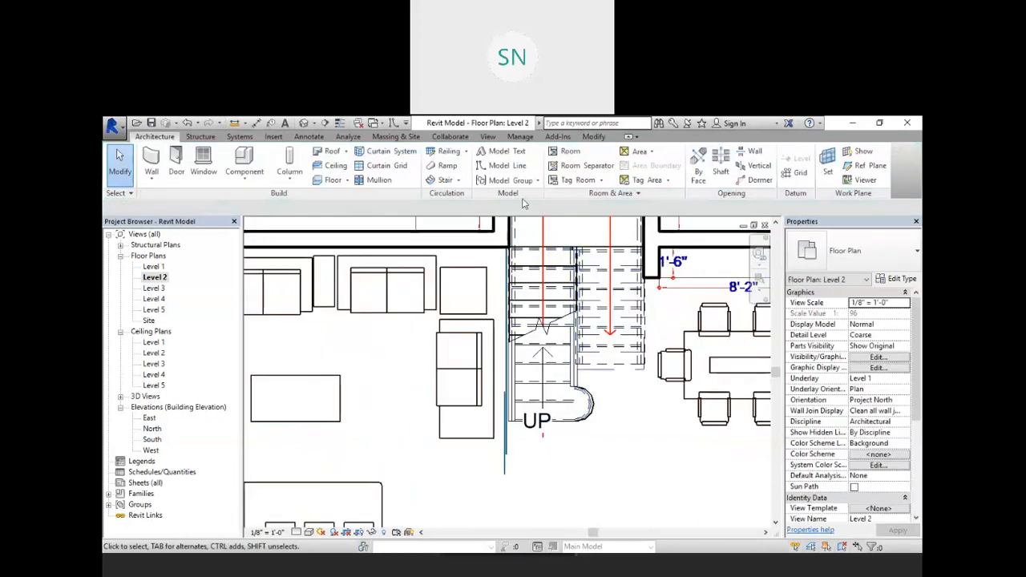
Step: Examine the rebuilt stair in the default 3D view, up close and with the whole building
click(305, 123)
click(590, 390)
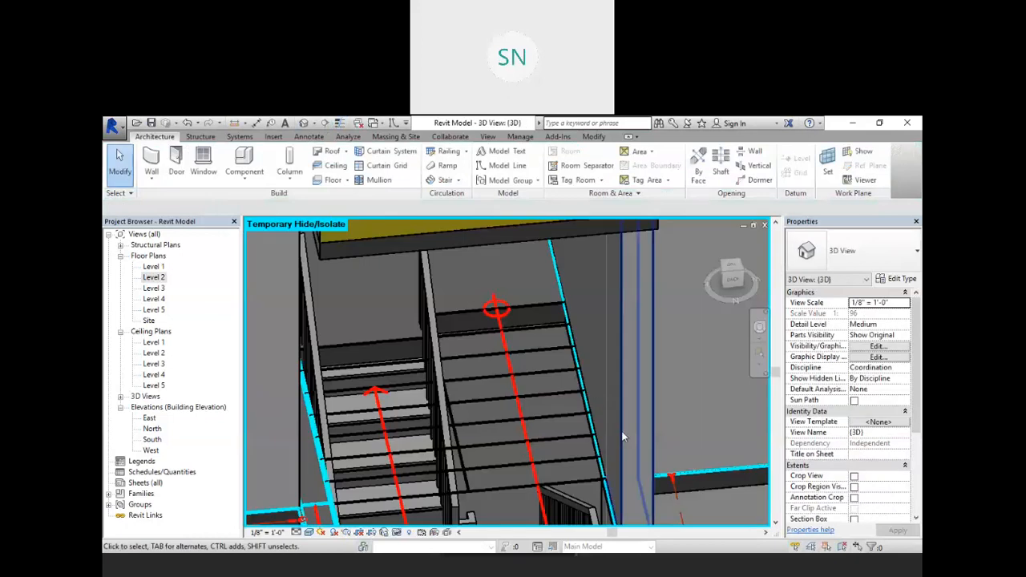
scroll(595, 367, down, 3)
middle_drag(603, 492, 583, 122)
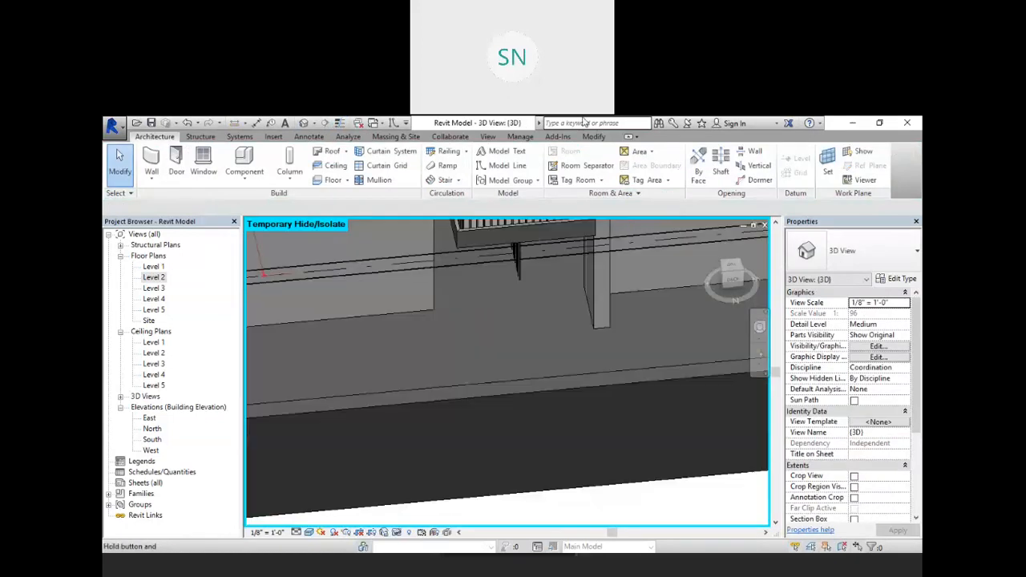
scroll(566, 260, down, 2)
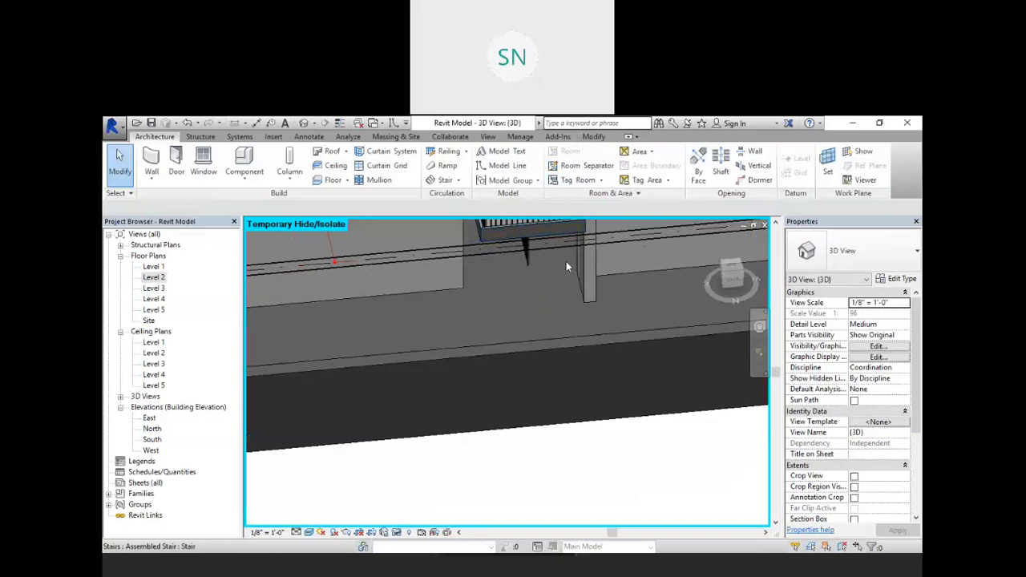
middle_drag(566, 260, 595, 215)
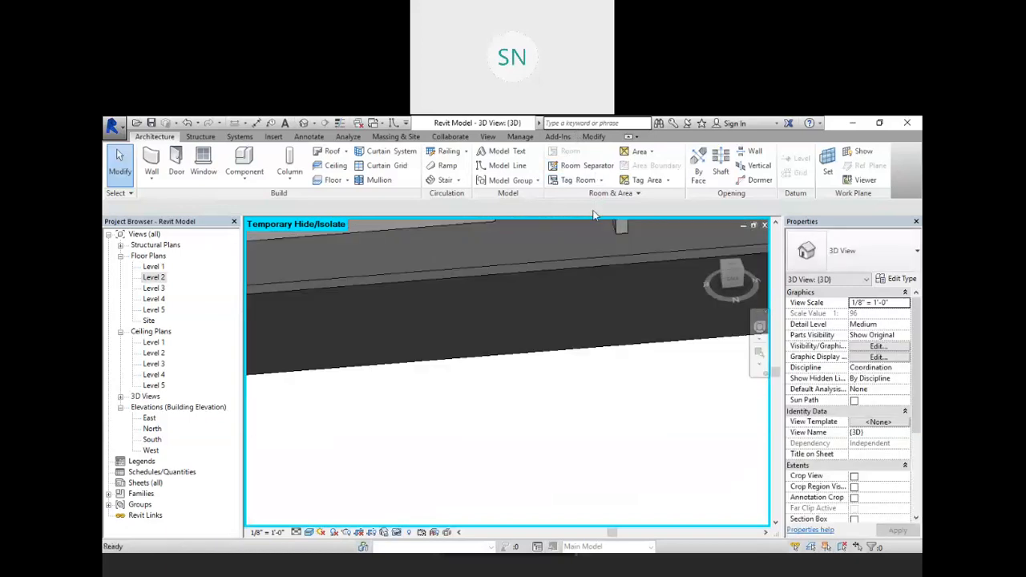
scroll(585, 257, down, 5)
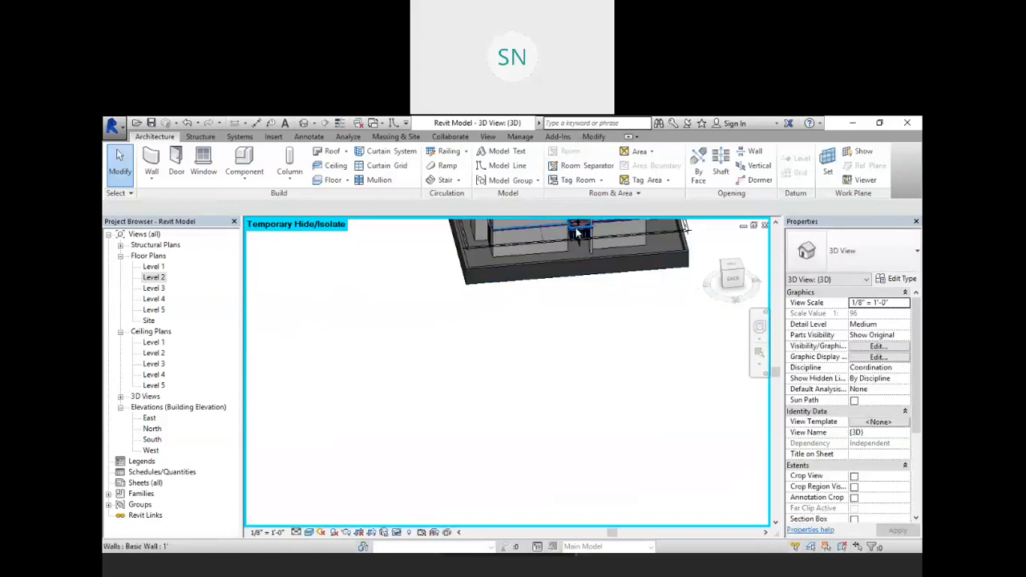
scroll(576, 231, up, 8)
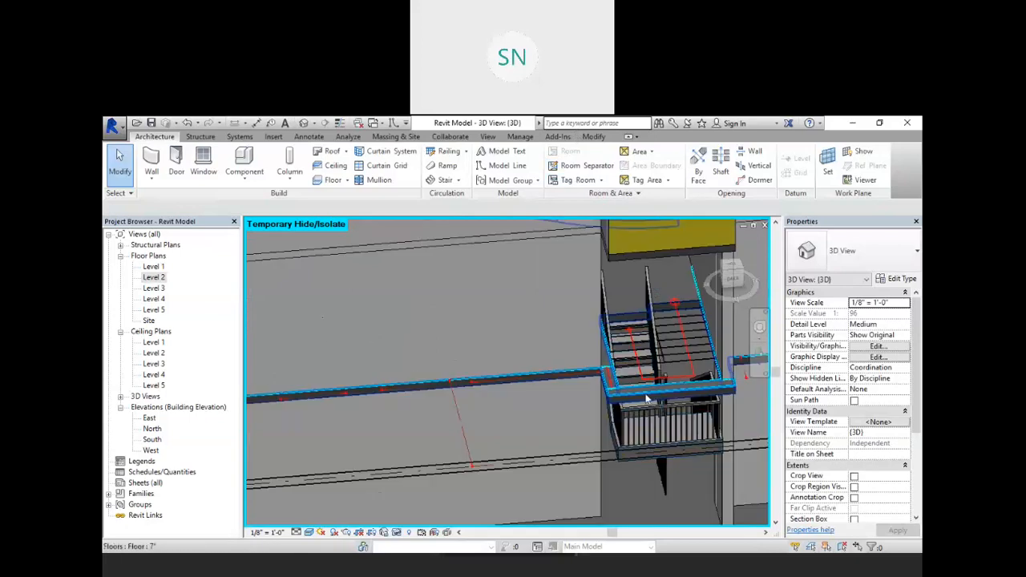
shift+middle_drag(663, 405, 351, 434)
scroll(669, 354, down, 6)
middle_drag(473, 417, 598, 340)
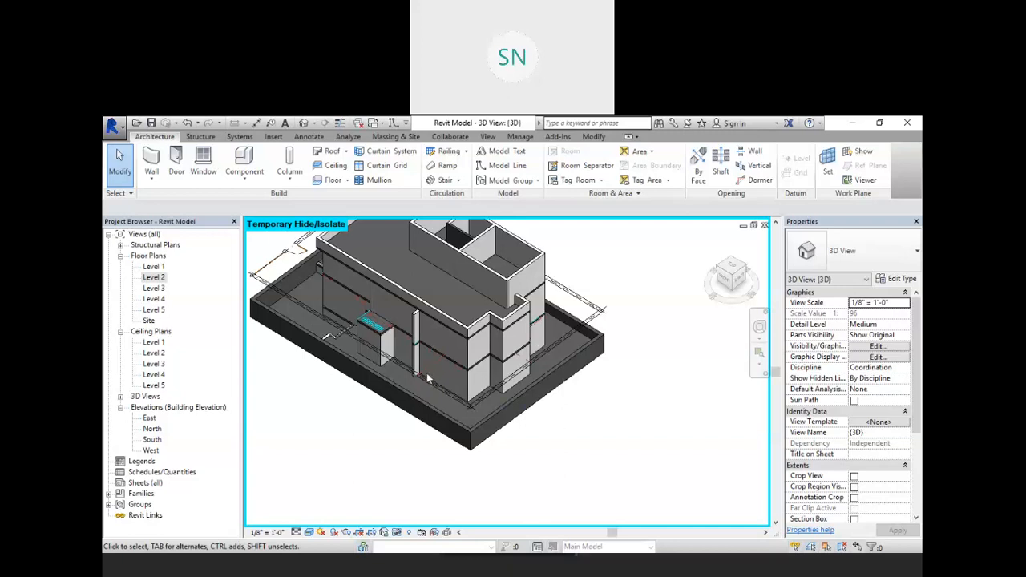
Step: Reset the temporary hide/isolate in the 3D view
click(397, 532)
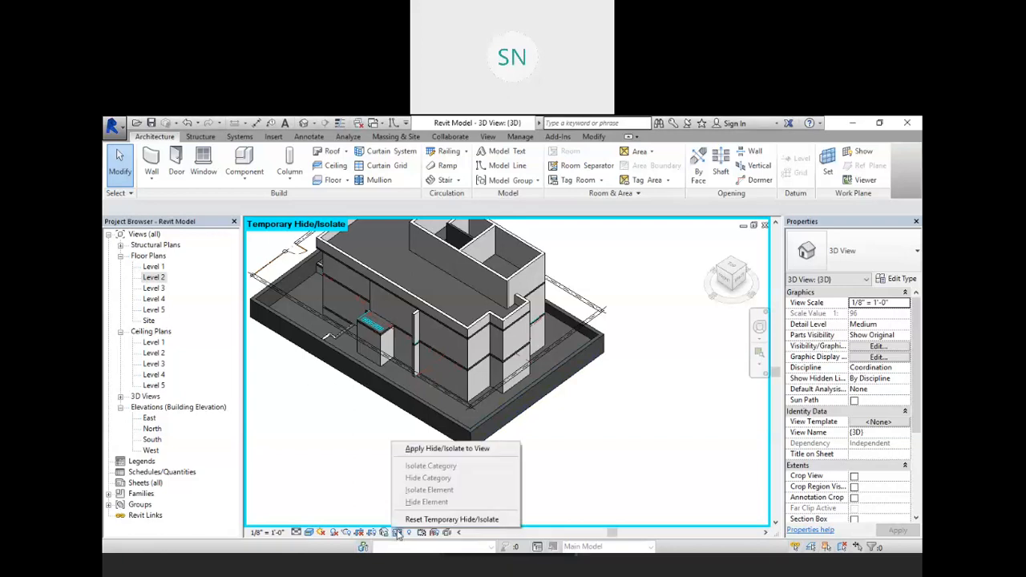
click(431, 519)
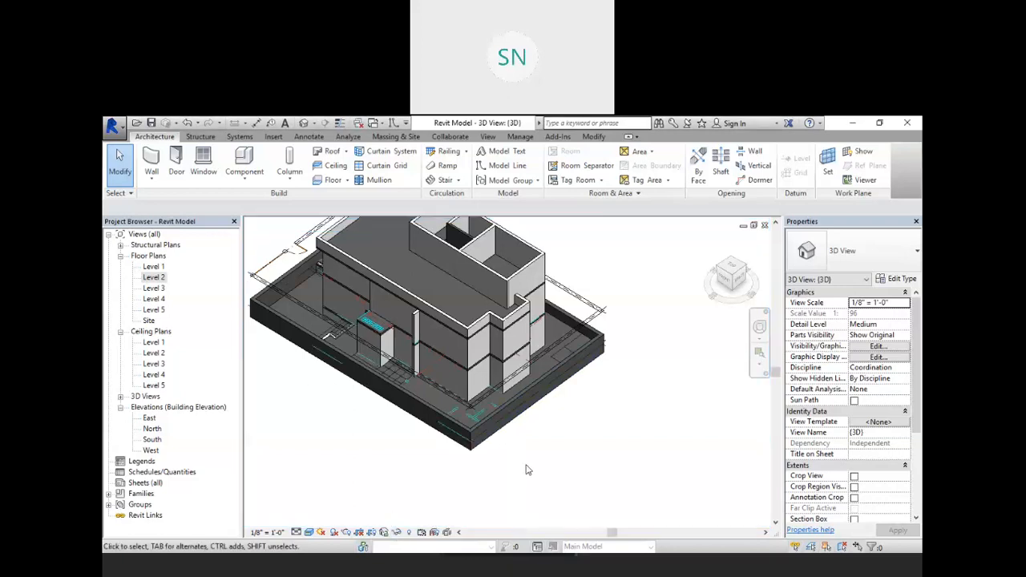
scroll(590, 435, down, 4)
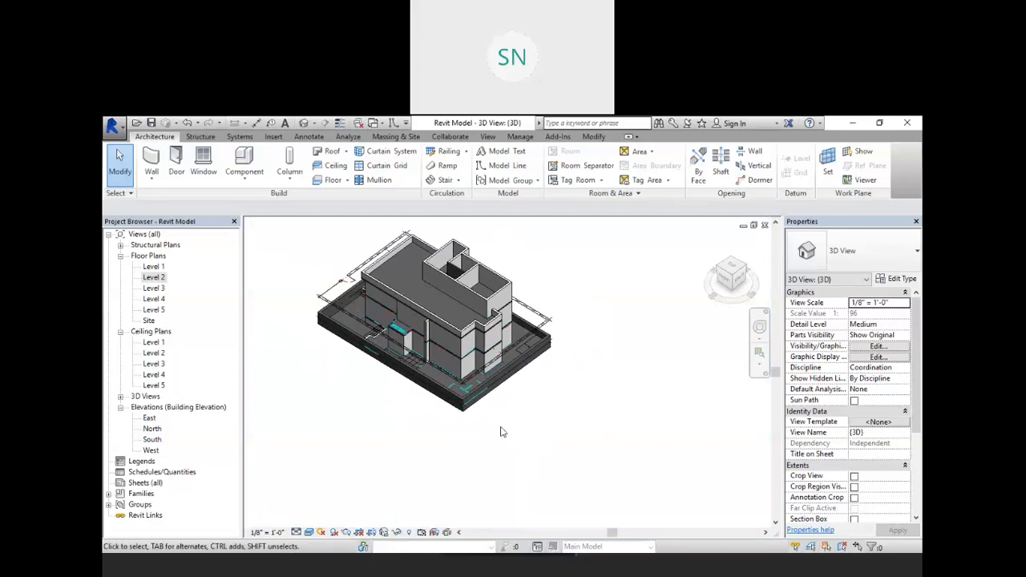
Step: In the Level 2 floor plan, start a sketched railing path with a vertical line about 8'-6" long in the empty area beside the building
double_click(154, 278)
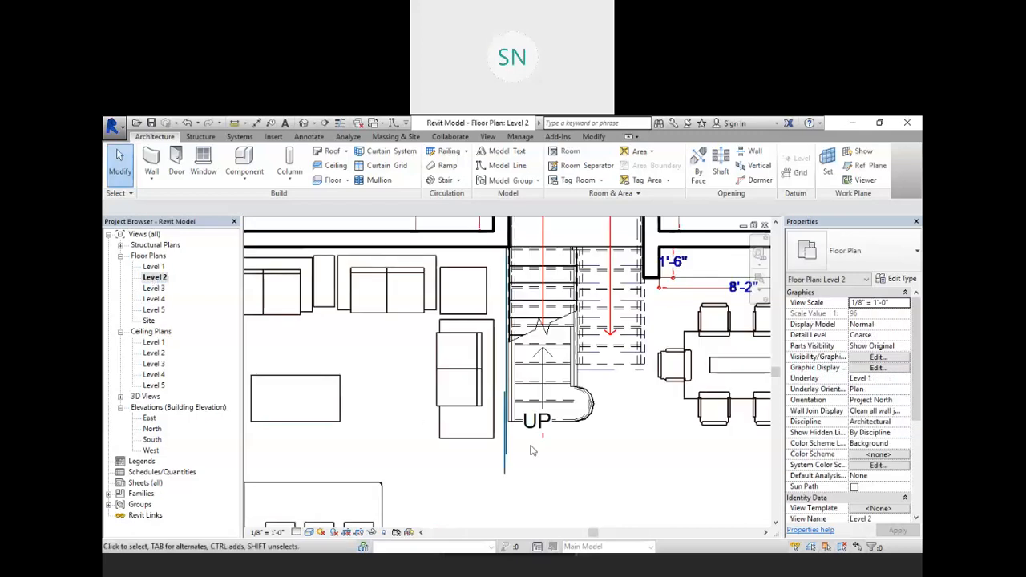
scroll(561, 381, down, 6)
scroll(562, 382, up, 5)
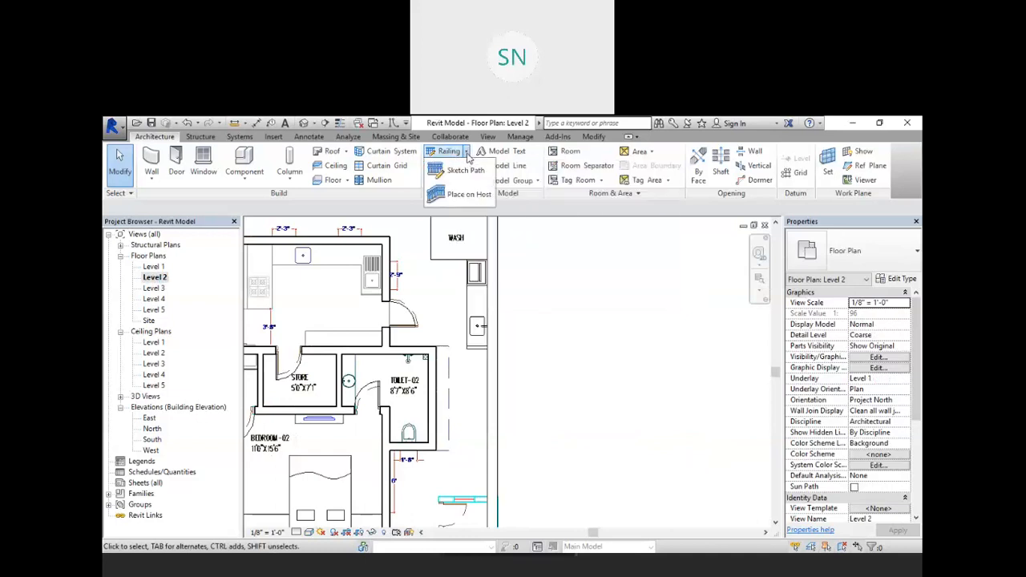
click(466, 152)
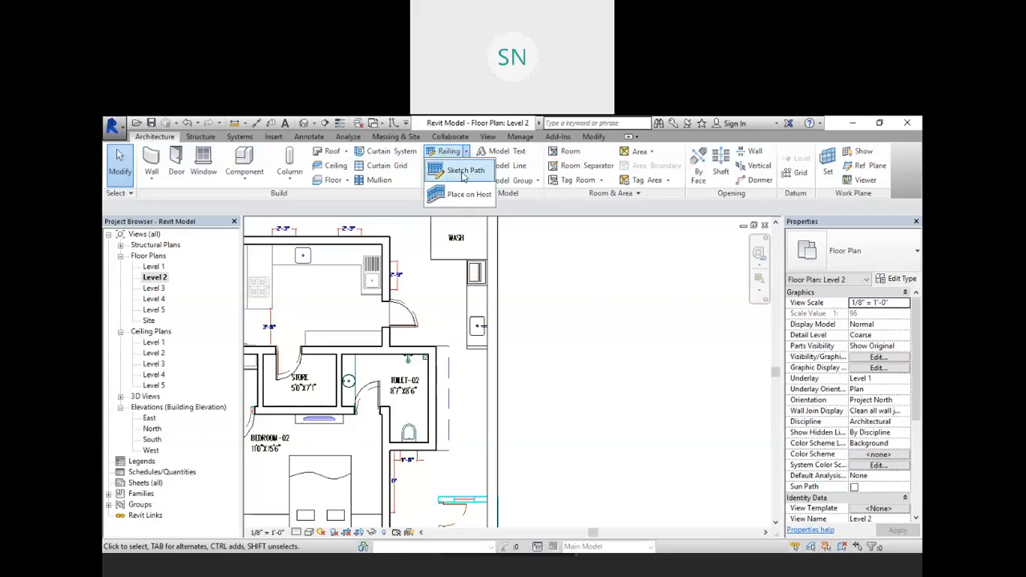
click(464, 176)
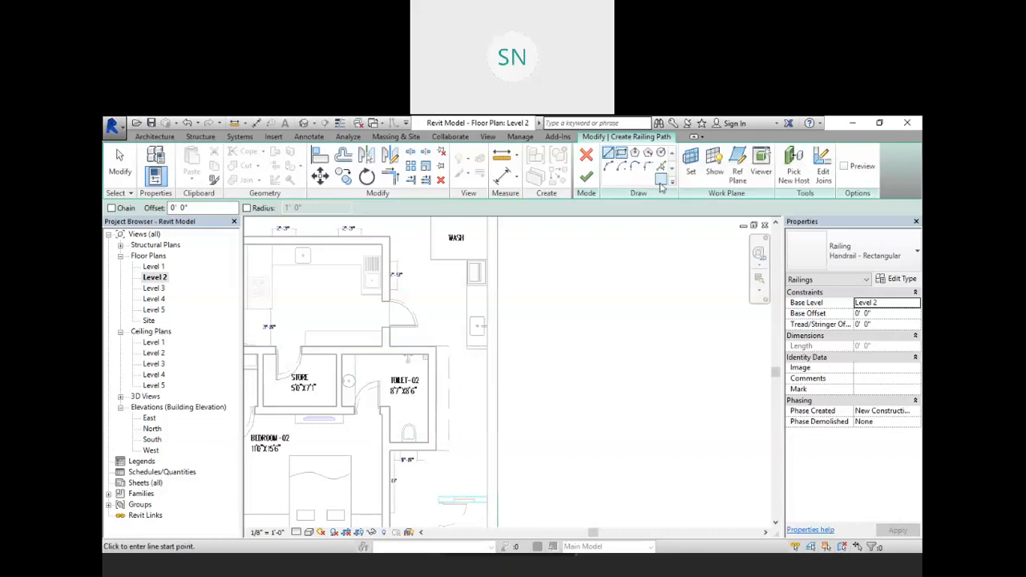
click(539, 353)
click(539, 265)
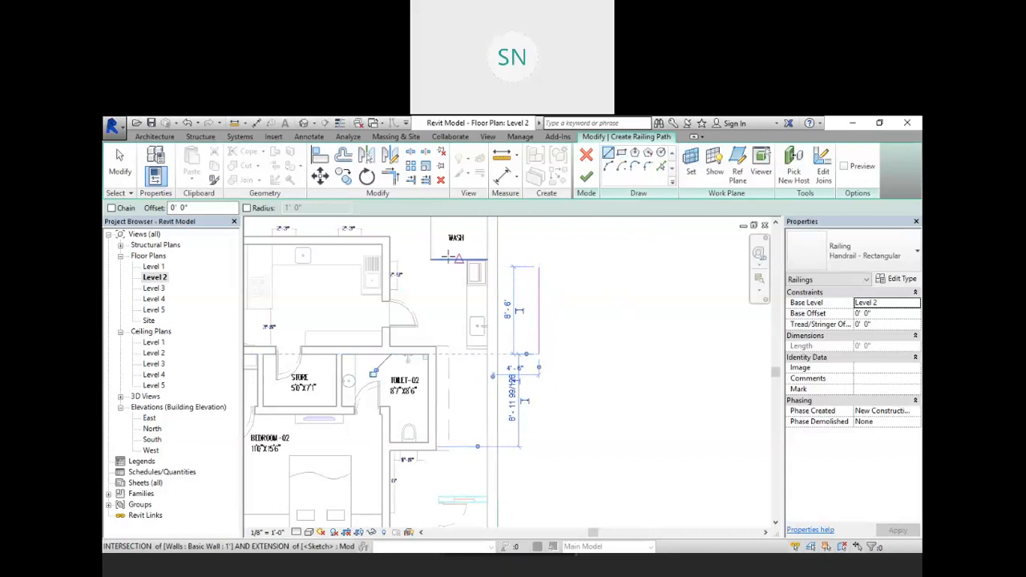
Step: Extend the railing path with chained lines: about 7'-6" across, 5'-0" down, 6'-0" across, and a final line upward
click(111, 207)
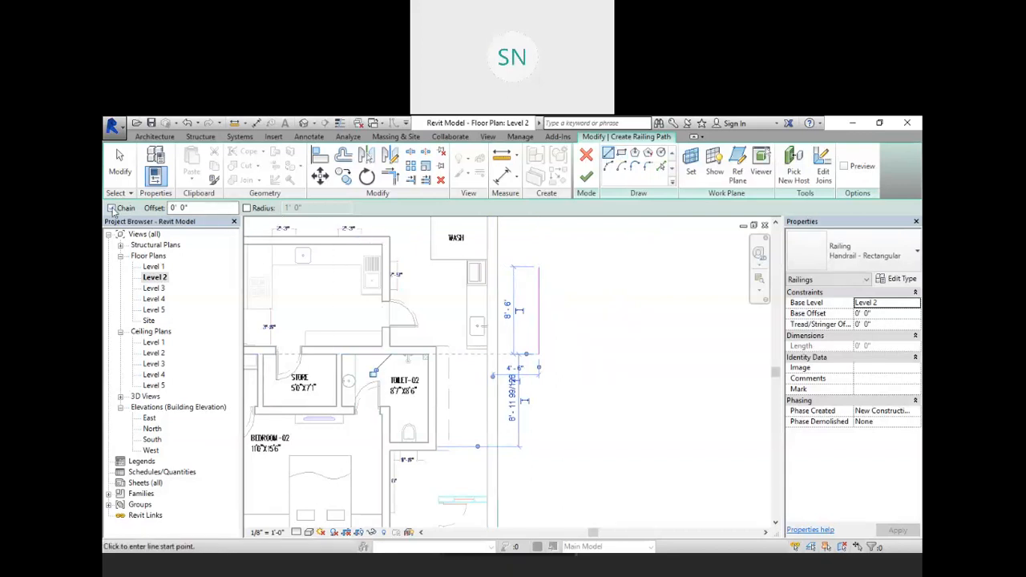
click(539, 266)
click(615, 266)
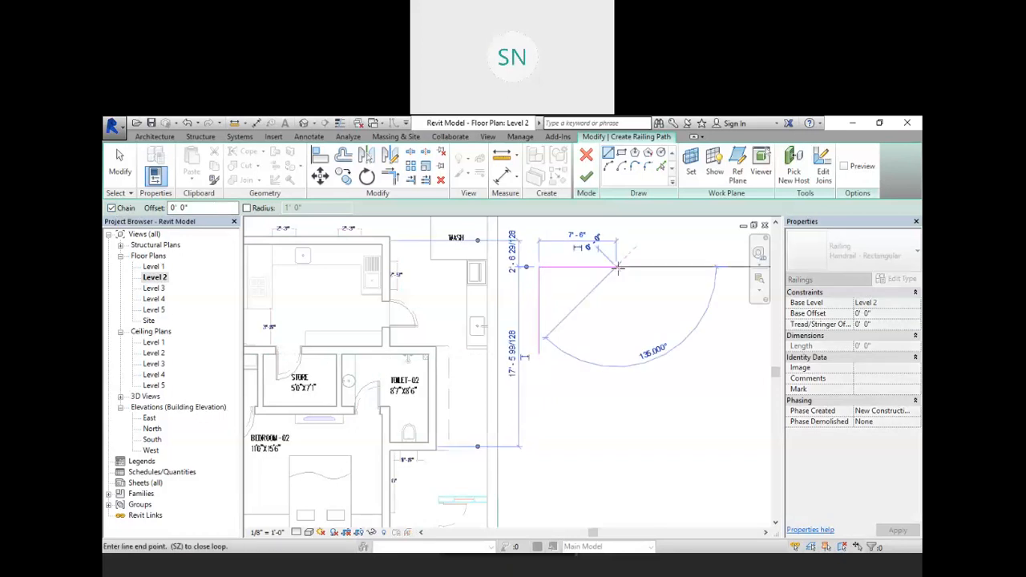
click(616, 319)
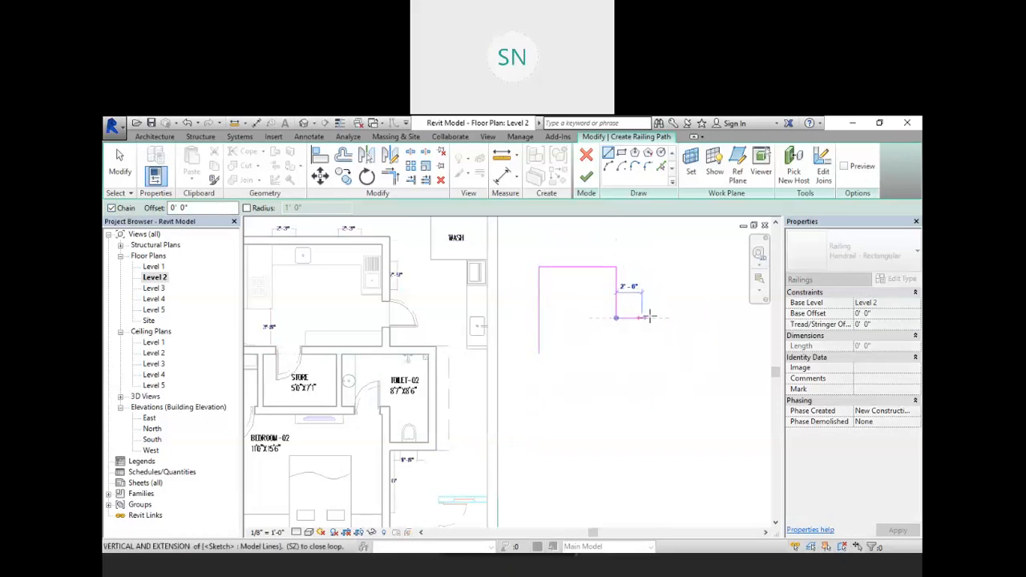
click(678, 318)
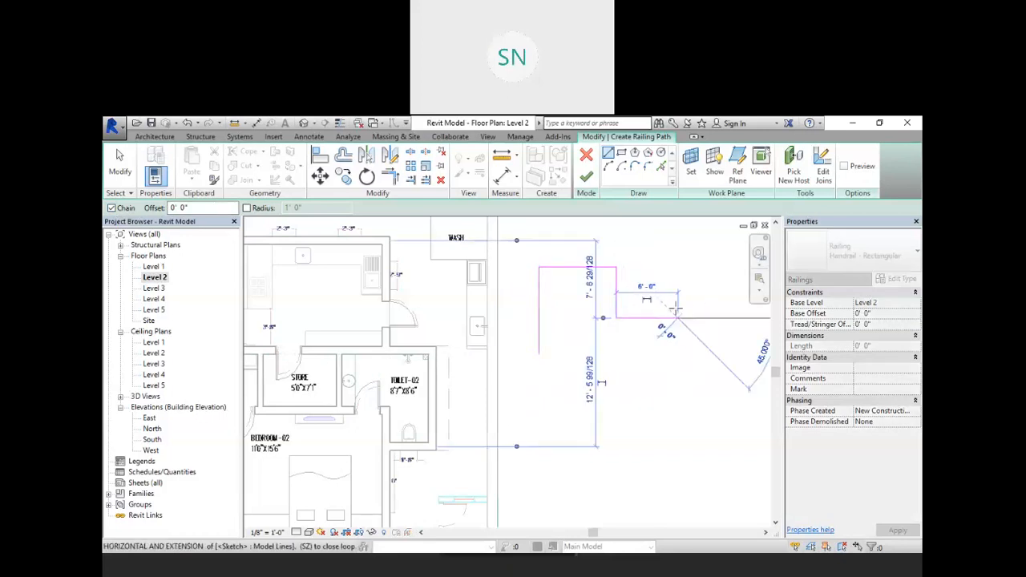
click(677, 231)
right_click(634, 232)
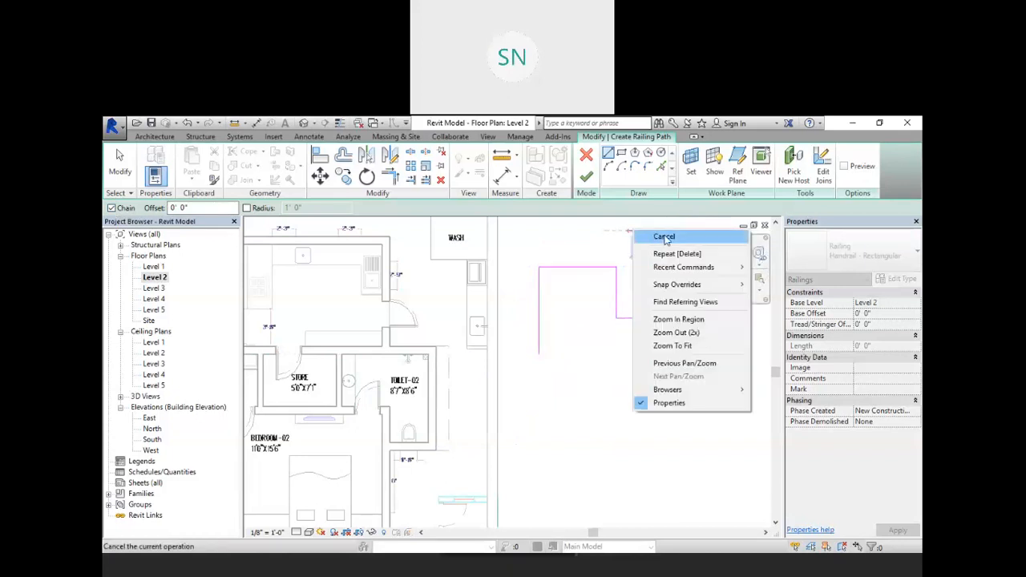
click(660, 236)
scroll(630, 285, down, 2)
scroll(629, 285, down, 3)
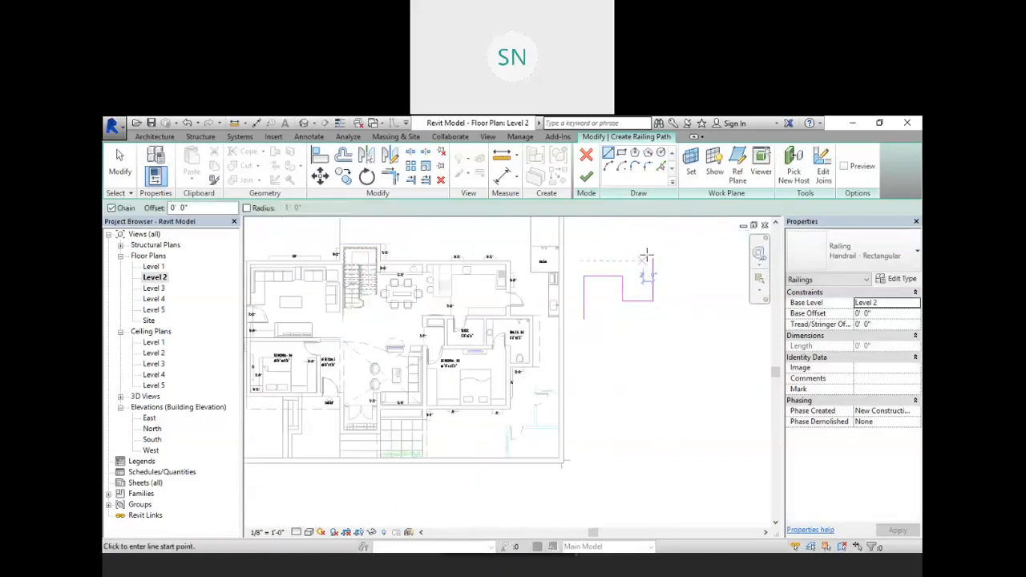
scroll(654, 243, up, 5)
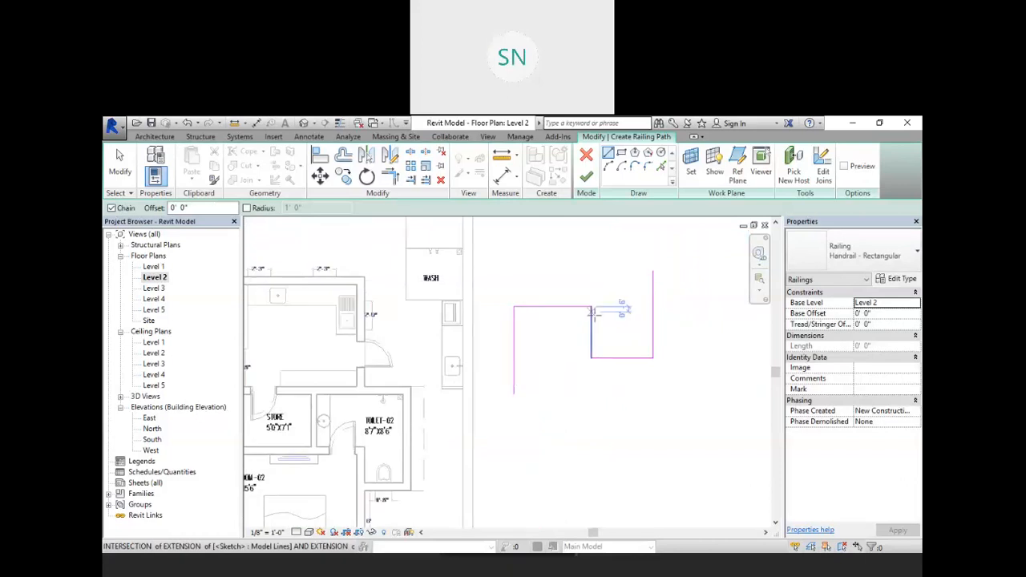
Step: Sketch a separate L-shaped pair of lines detached from the railing path, and delete both lines
click(653, 274)
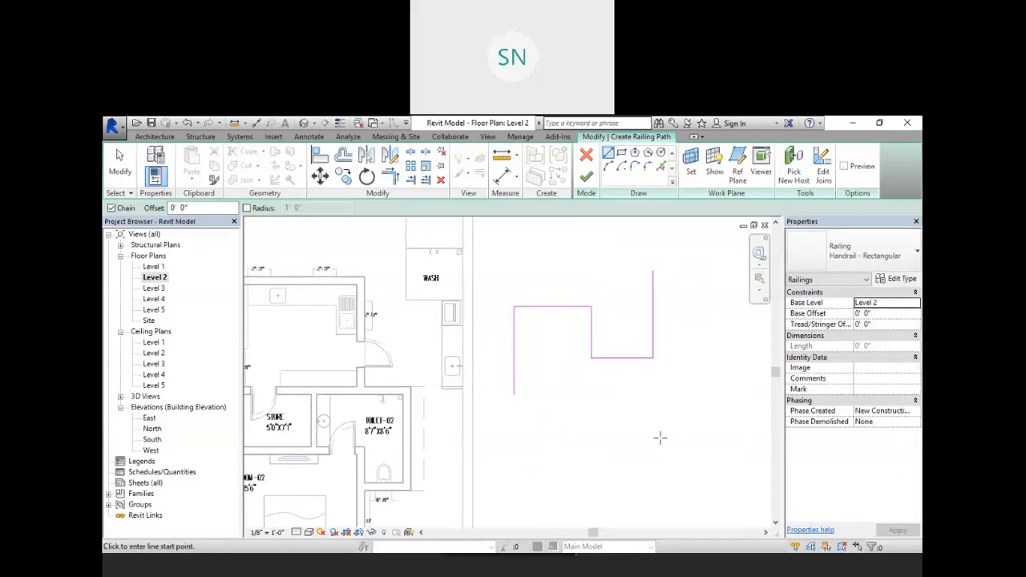
click(590, 394)
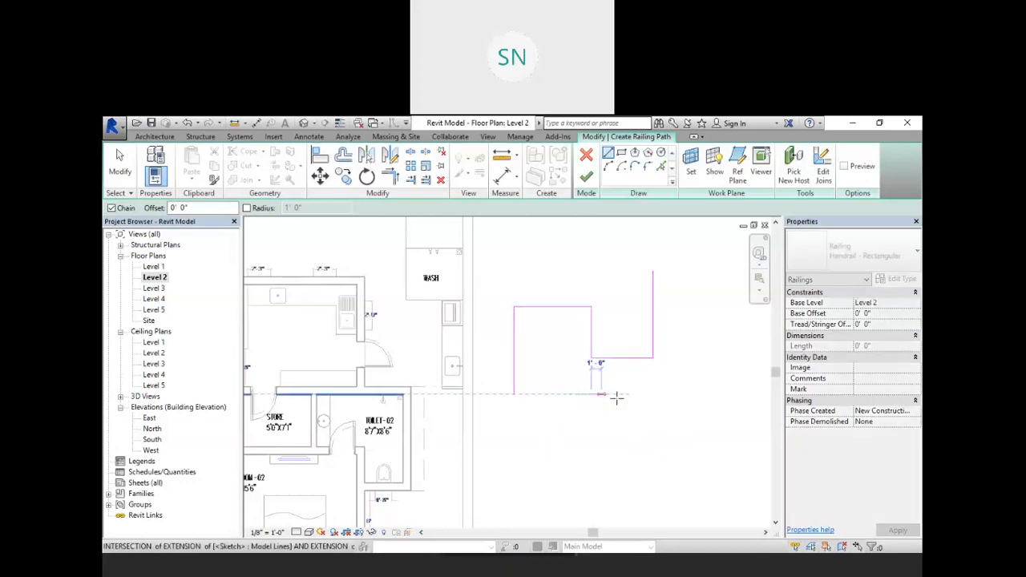
click(688, 395)
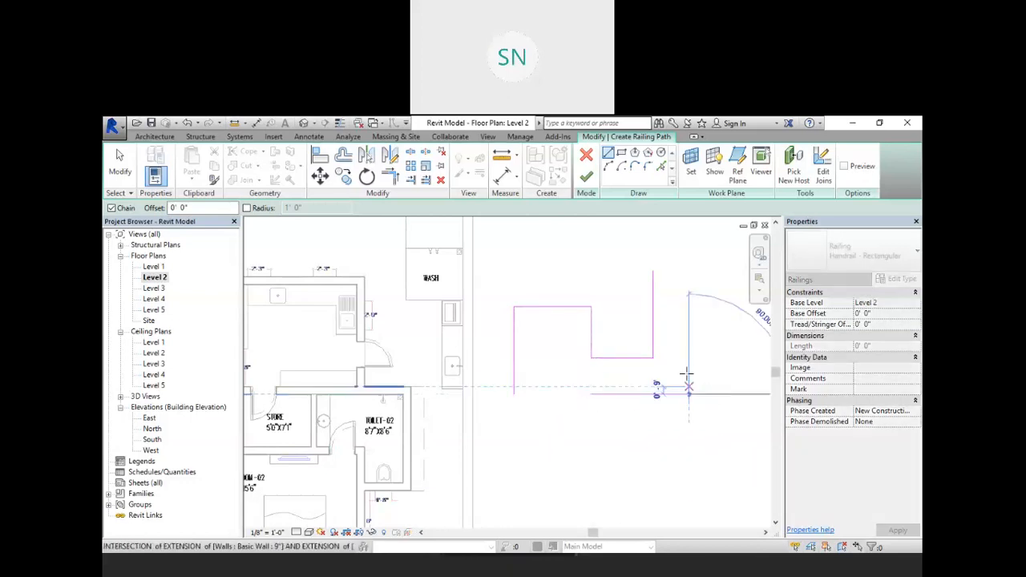
click(688, 277)
right_click(678, 265)
click(697, 267)
right_click(594, 289)
click(621, 296)
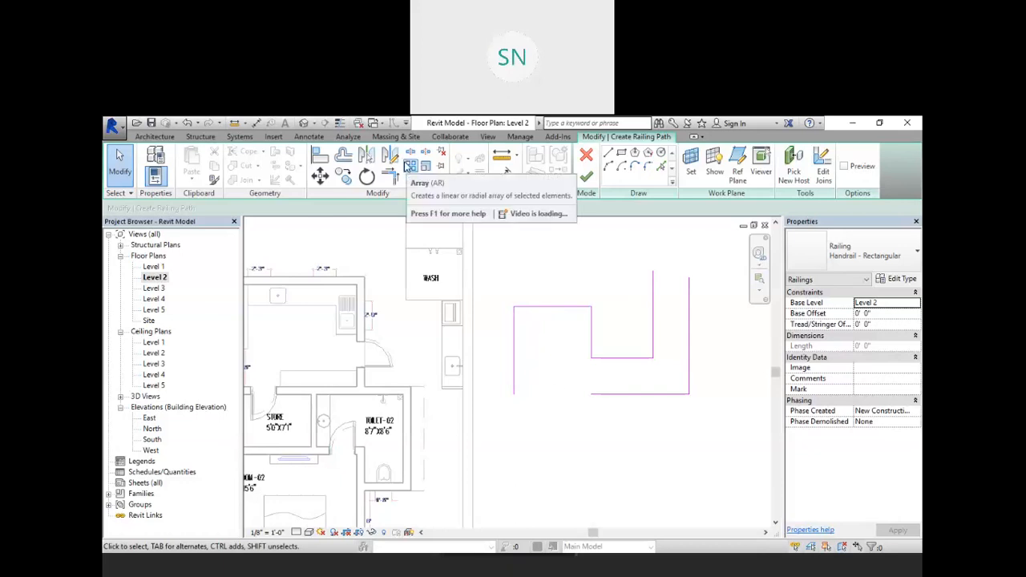
drag(738, 430, 673, 376)
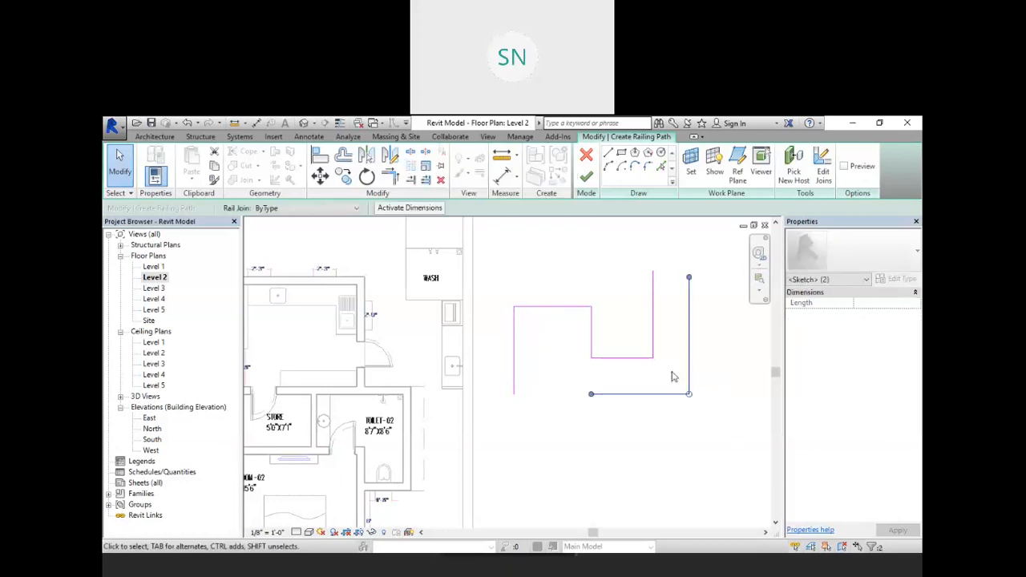
key(Delete)
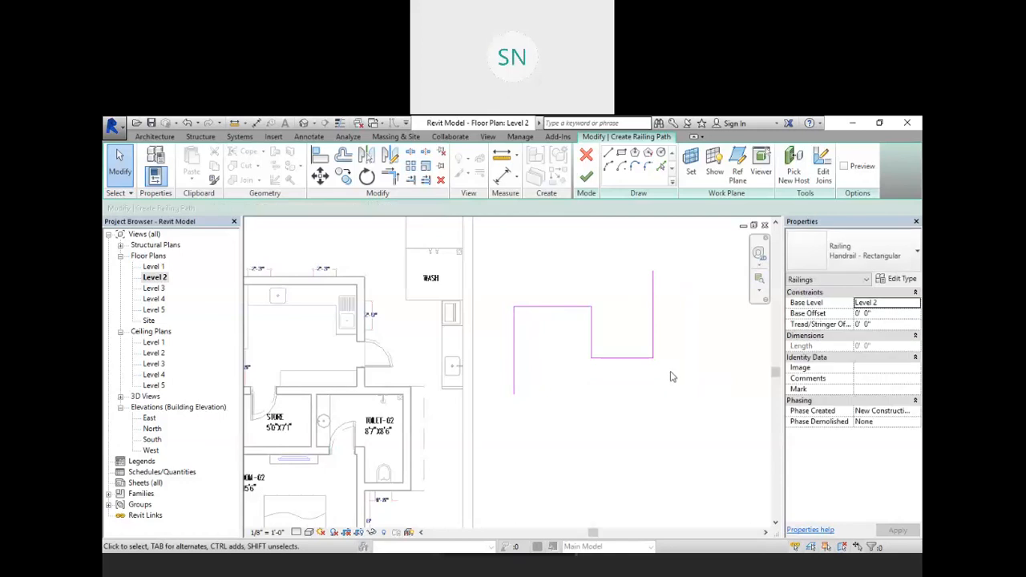
Step: Finish the railing sketch and show the new railing in the default 3D view
click(586, 176)
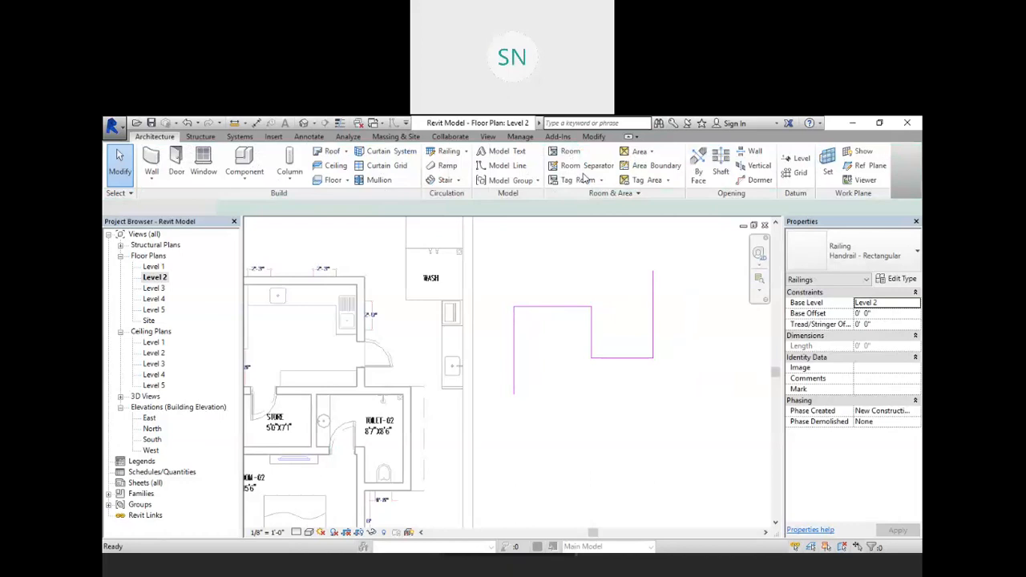
click(614, 256)
click(304, 122)
scroll(541, 371, up, 6)
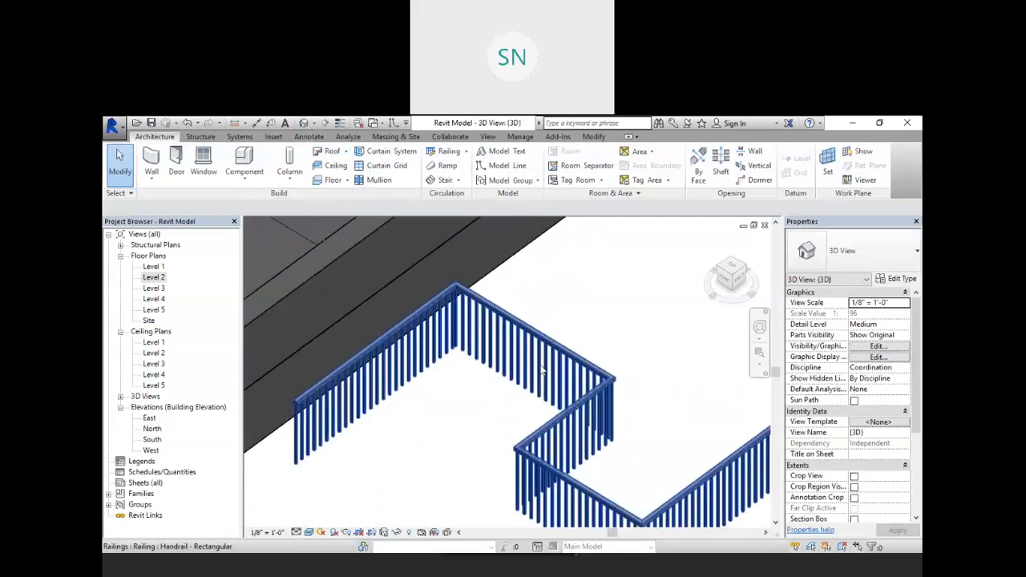
Step: Examine the new railing's corners, top rail and balusters from the opposite side in 3D
middle_drag(541, 371, 581, 308)
click(594, 323)
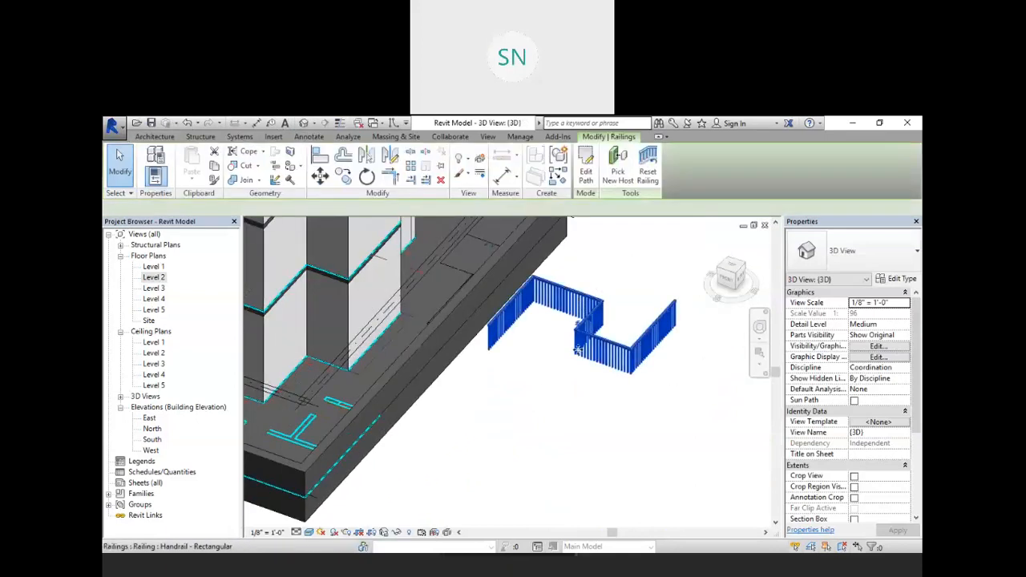
shift+middle_drag(577, 394, 272, 348)
scroll(654, 335, up, 5)
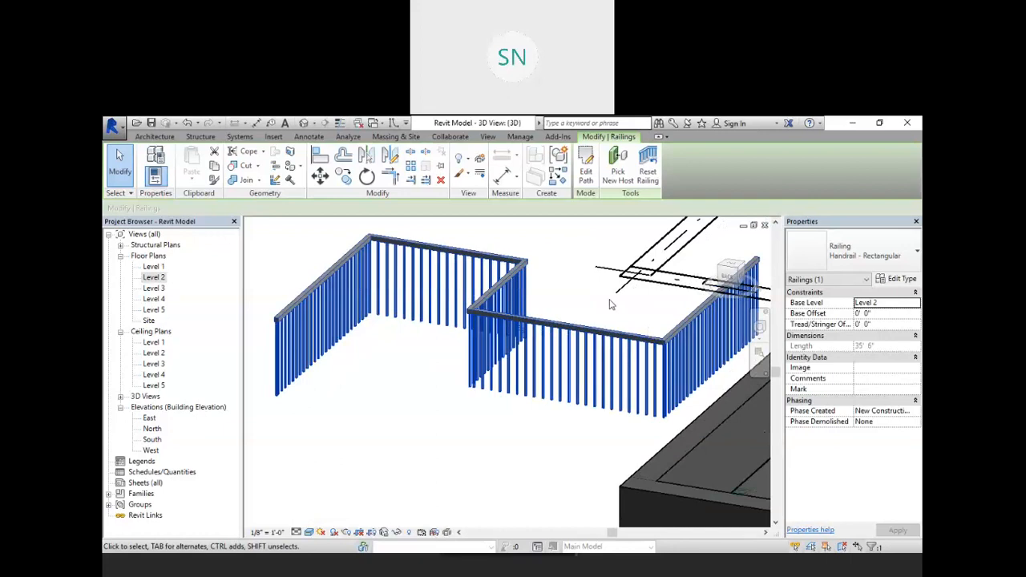
click(609, 303)
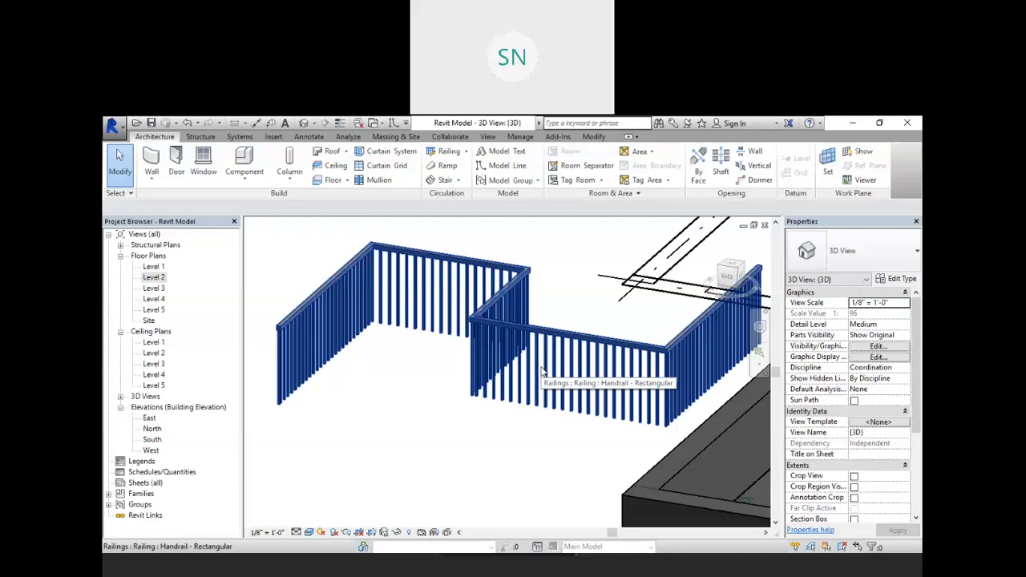
scroll(542, 371, down, 1)
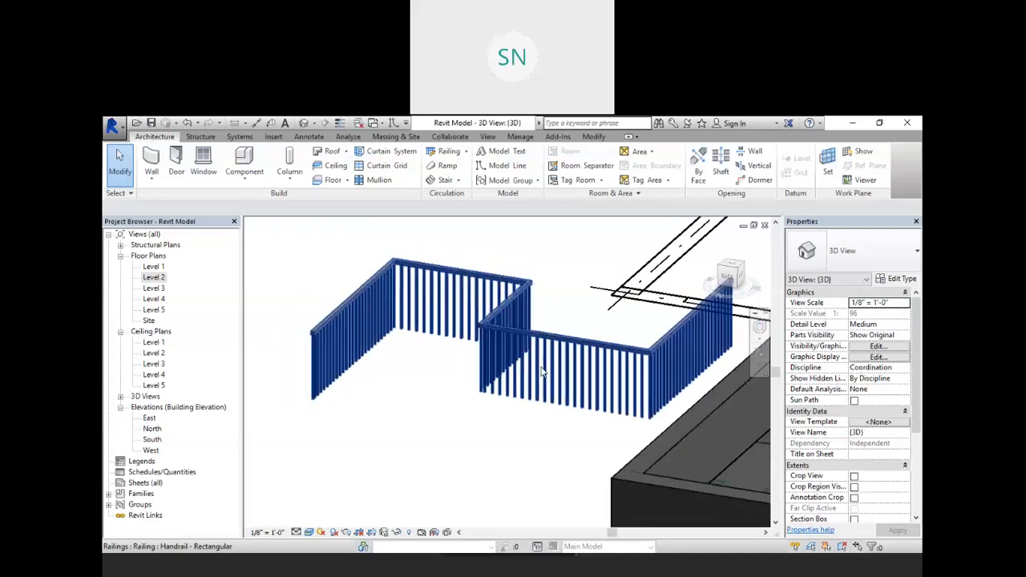
scroll(534, 422, down, 1)
mouse_move(523, 420)
middle_down()
mouse_move(538, 423)
mouse_move(517, 423)
middle_up()
scroll(458, 358, up, 3)
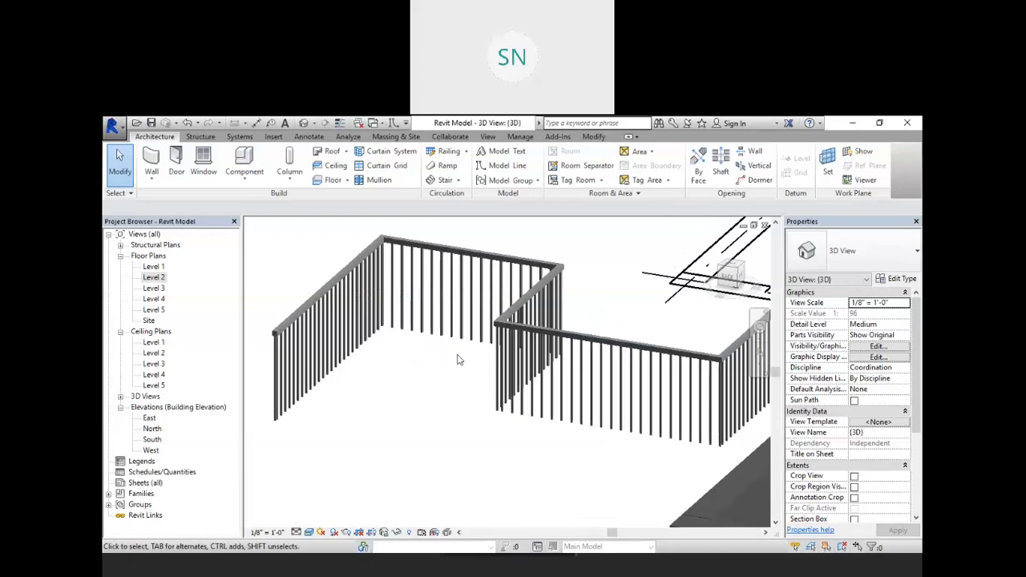
Step: In the Handrail - Rectangular type's non-continuous rail structure, insert a new rail at a height of 2' 6"
click(507, 322)
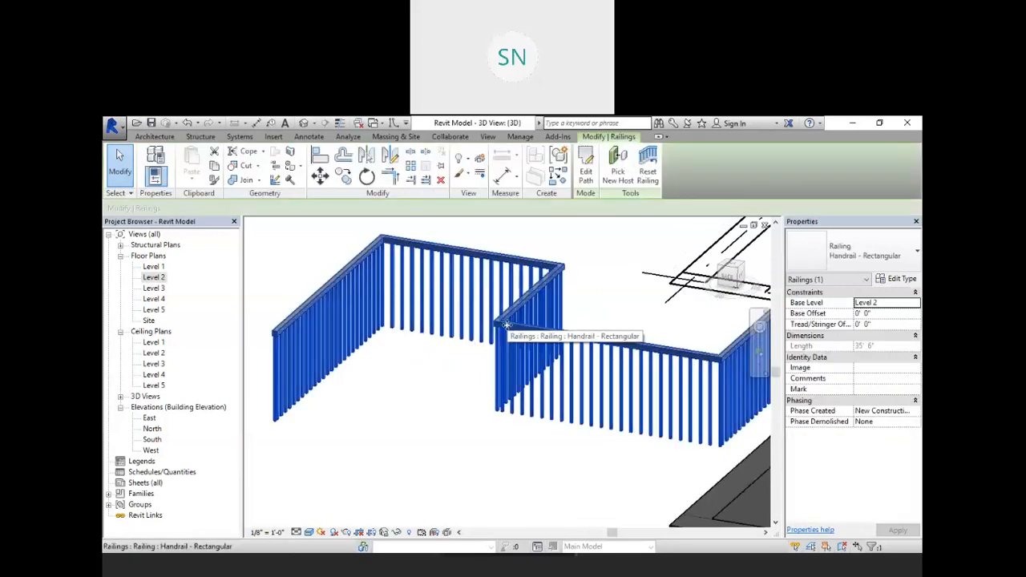
click(906, 279)
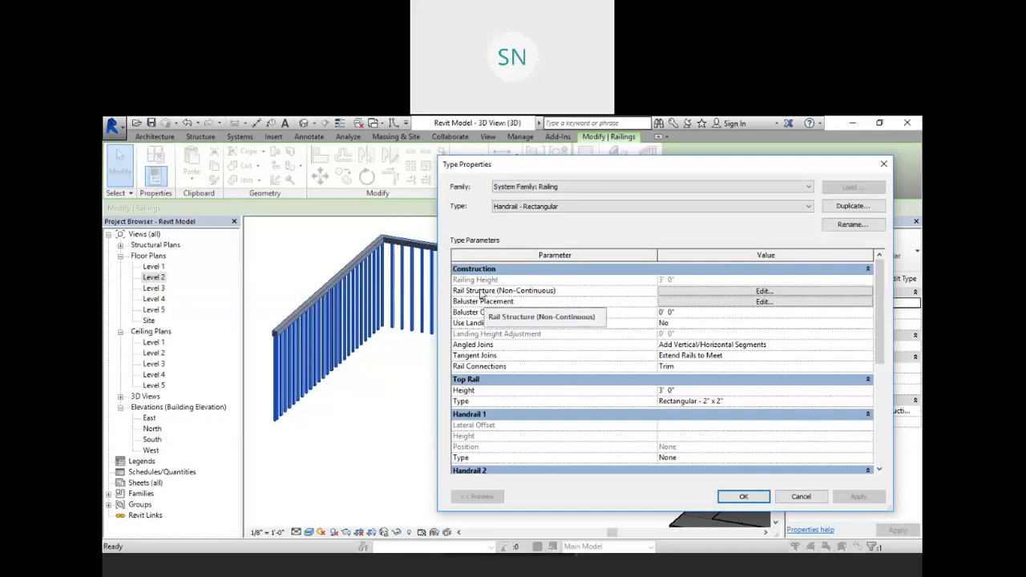
click(764, 291)
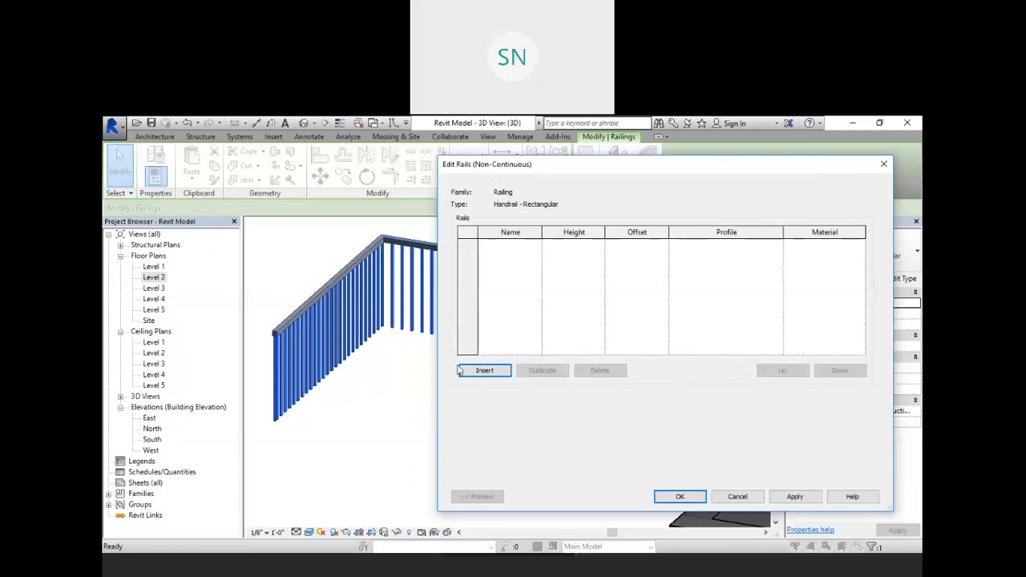
click(485, 371)
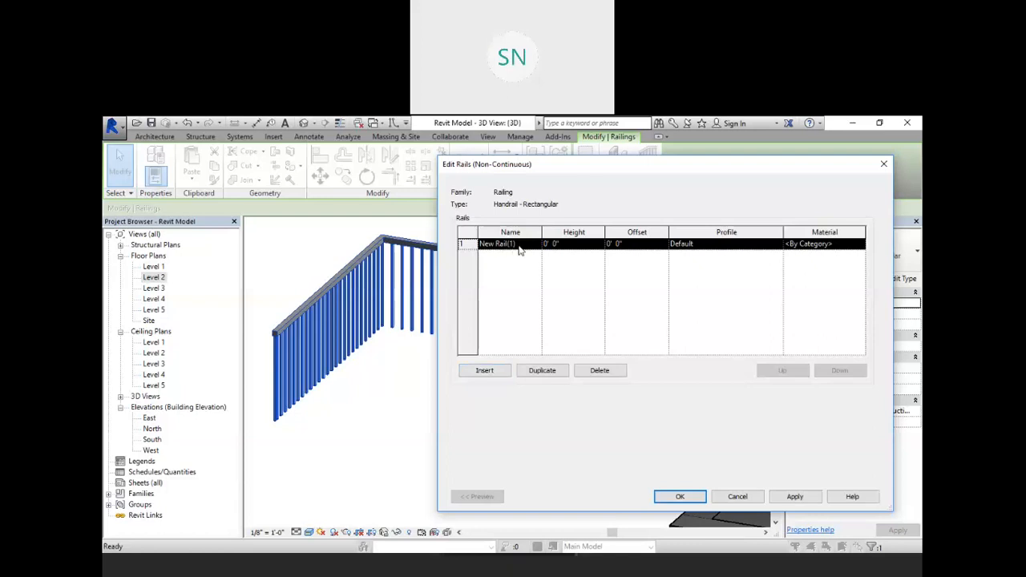
click(561, 244)
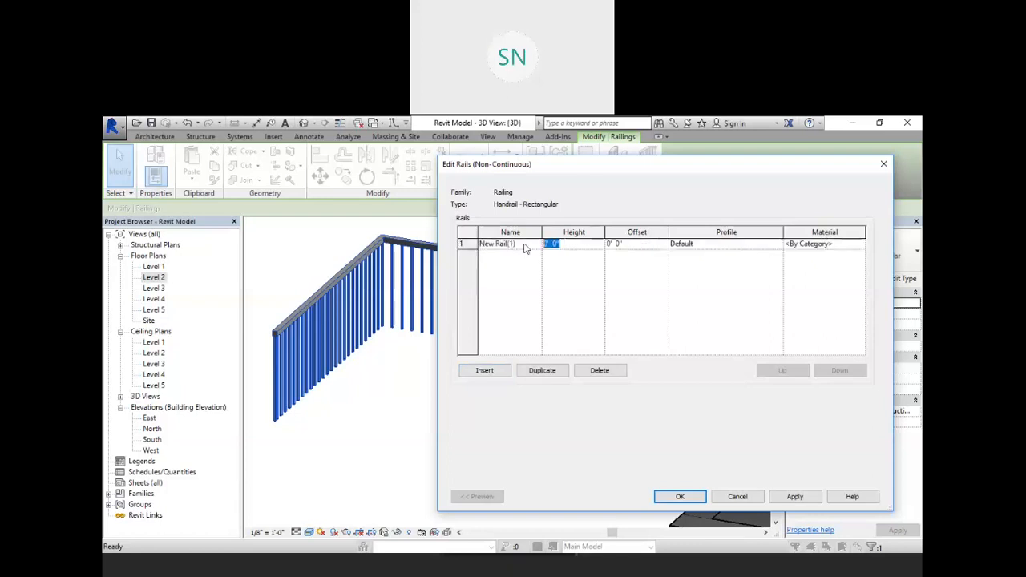
text(2' 6)
key(Tab)
Step: Assign the Square Handrail : 1" profile to the new rail and confirm the rail structure and type changes
click(632, 245)
click(770, 247)
click(778, 247)
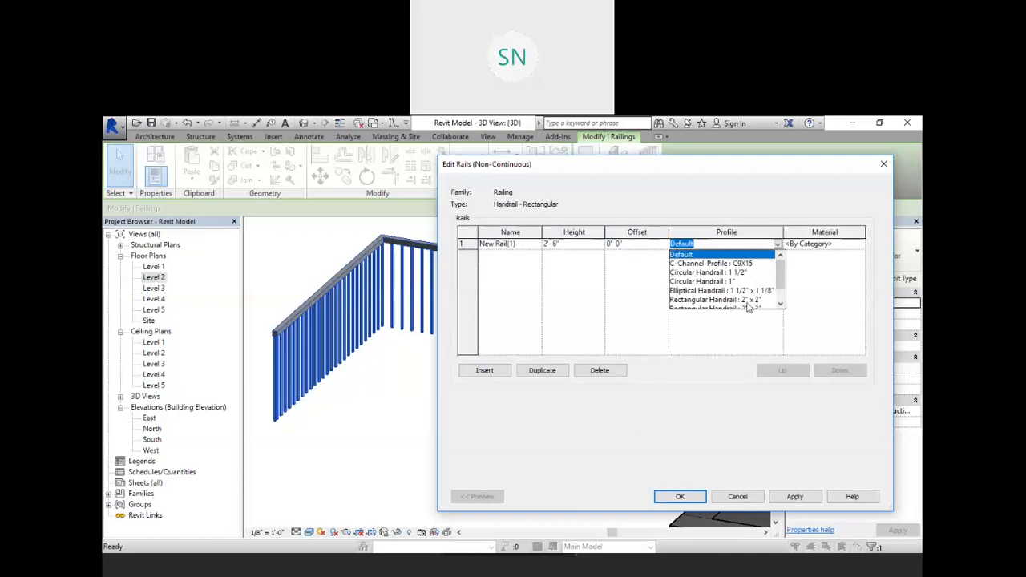
drag(784, 270, 784, 276)
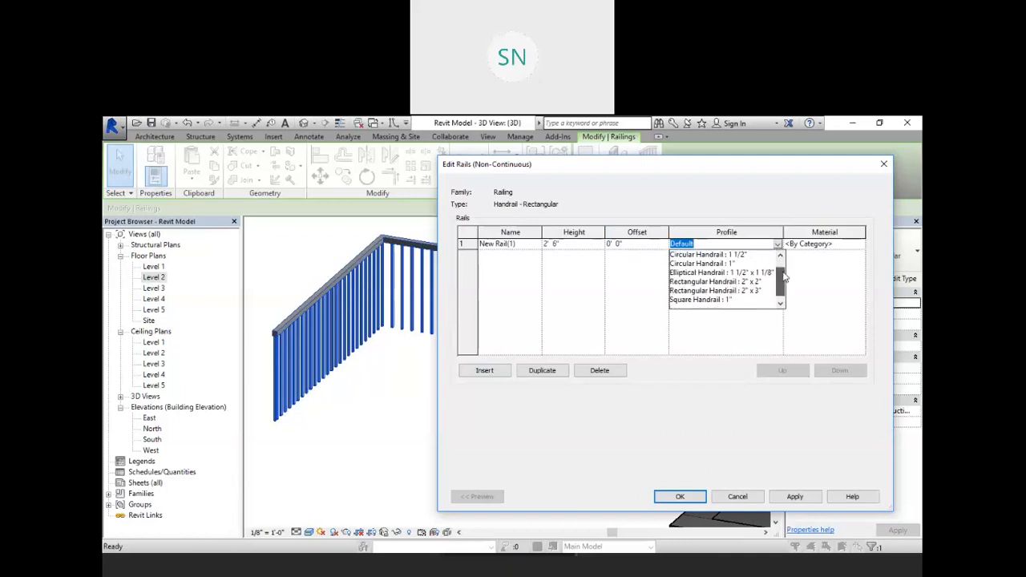
click(699, 301)
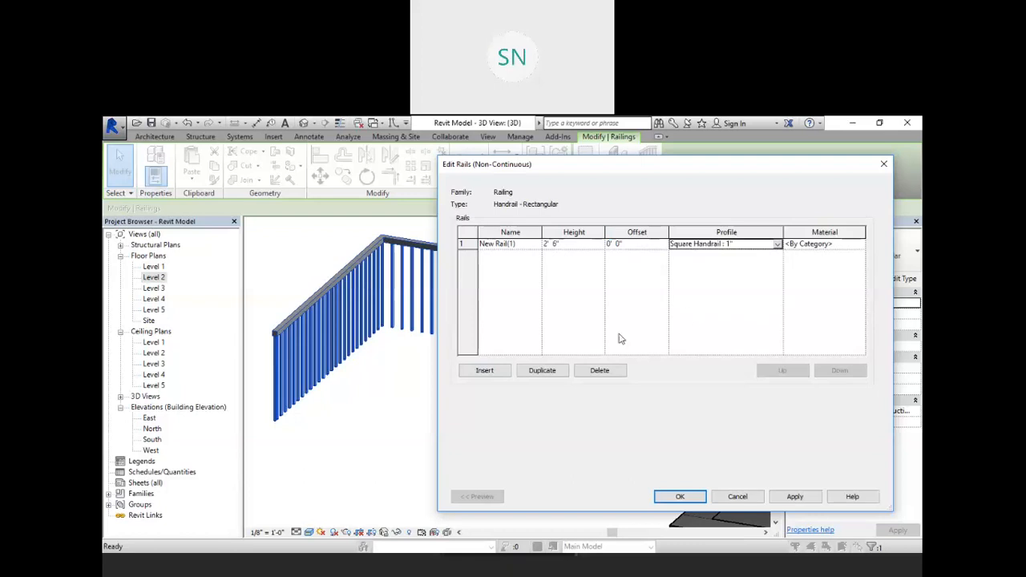
click(796, 498)
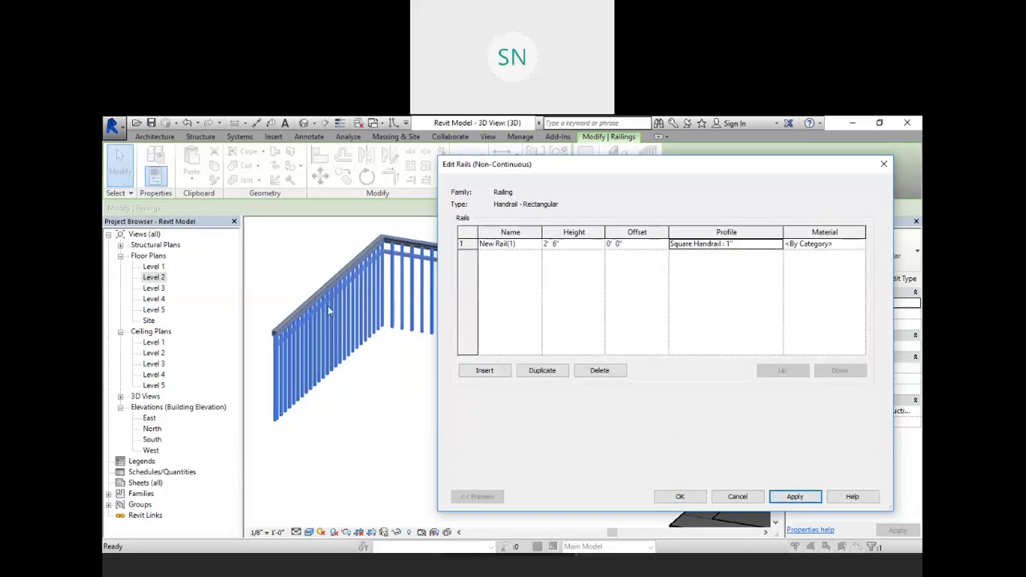
click(680, 497)
click(760, 500)
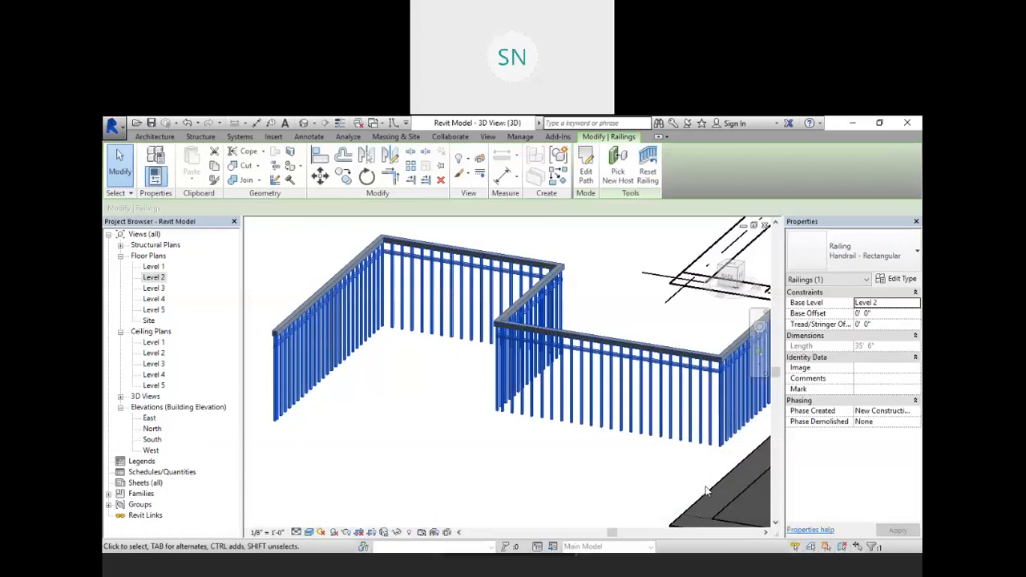
Step: Examine the added rail below the top rail up close at the railing's free end
click(479, 440)
middle_drag(462, 429, 588, 426)
scroll(481, 329, up, 6)
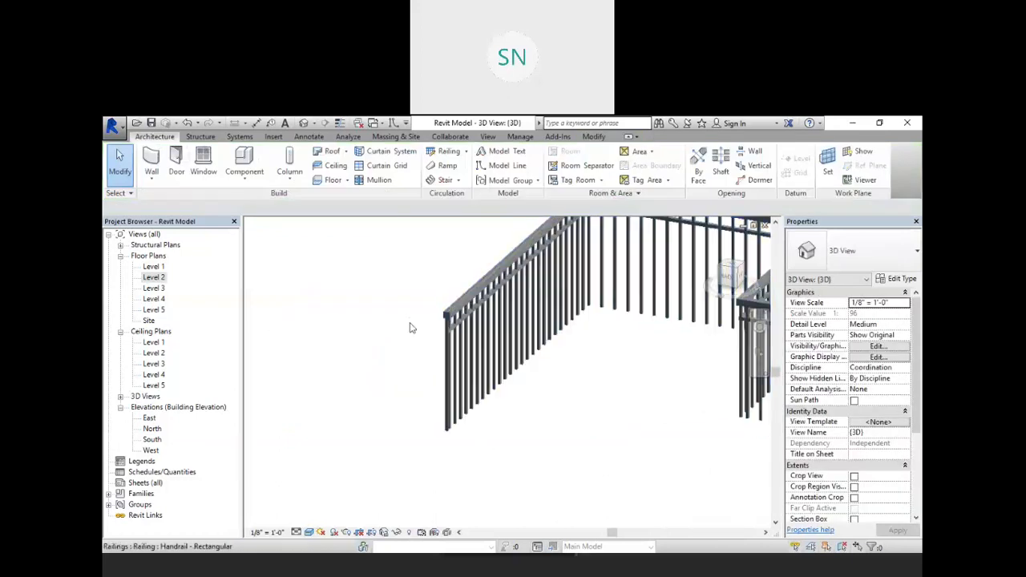
scroll(539, 347, up, 2)
middle_drag(548, 358, 509, 355)
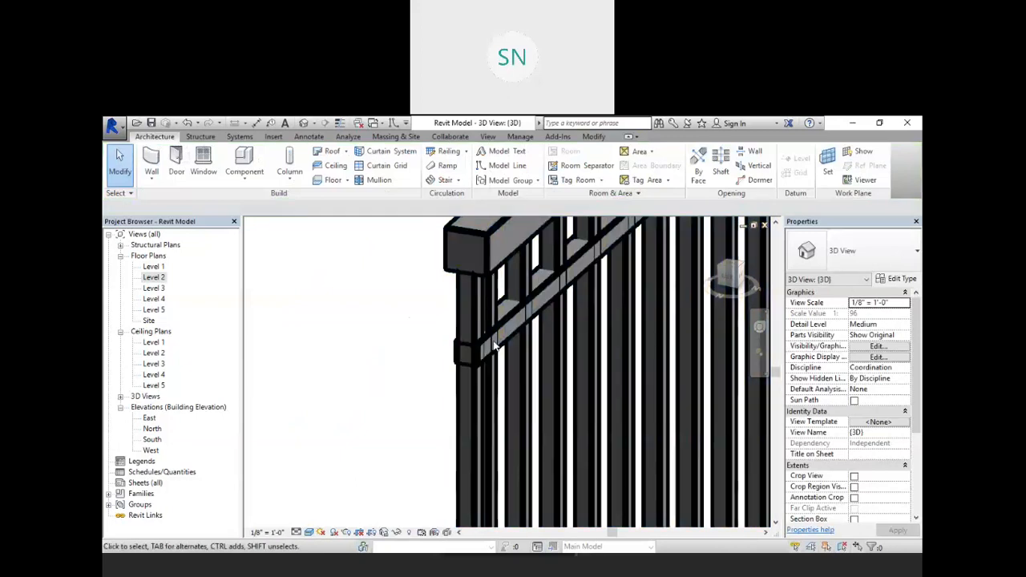
scroll(495, 346, down, 2)
middle_drag(483, 343, 426, 350)
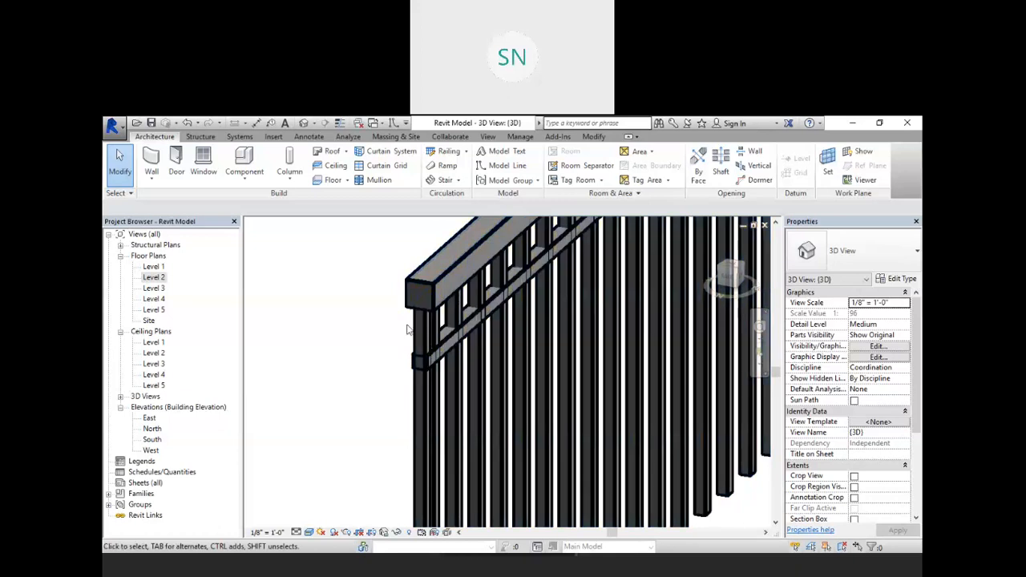
scroll(481, 343, down, 1)
middle_drag(484, 364, 437, 360)
scroll(437, 360, down, 1)
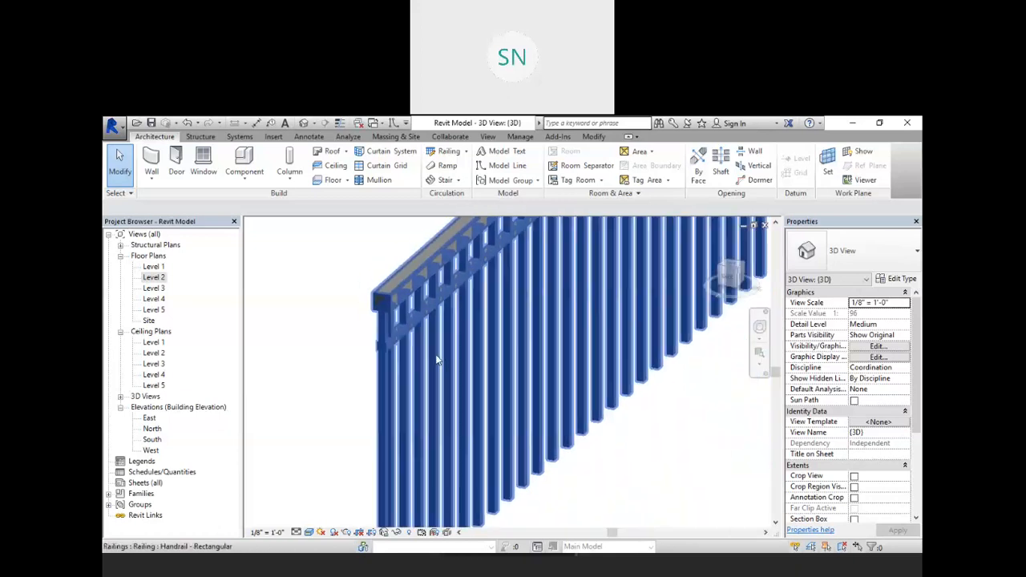
middle_drag(423, 284, 407, 300)
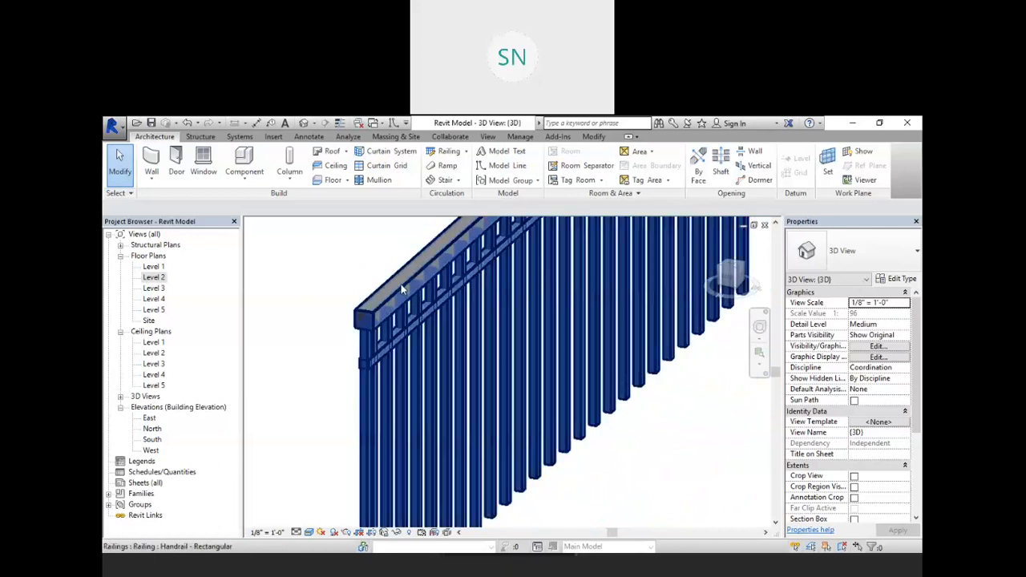
Step: Set the offset of the 2' 6" rail in the Handrail - Rectangular type's non-continuous rail structure to 1" and confirm the type changes
click(401, 286)
click(898, 278)
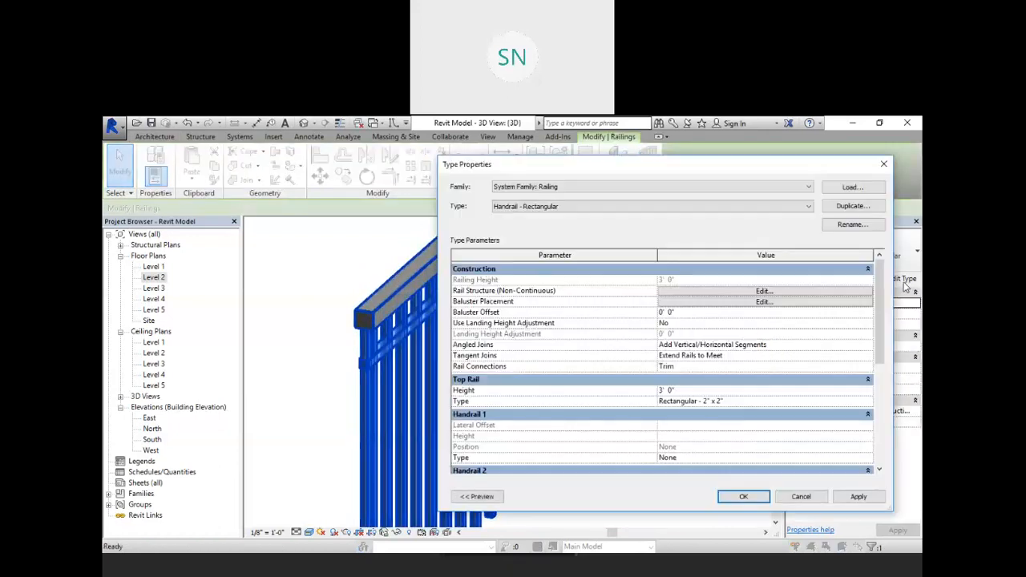
click(768, 291)
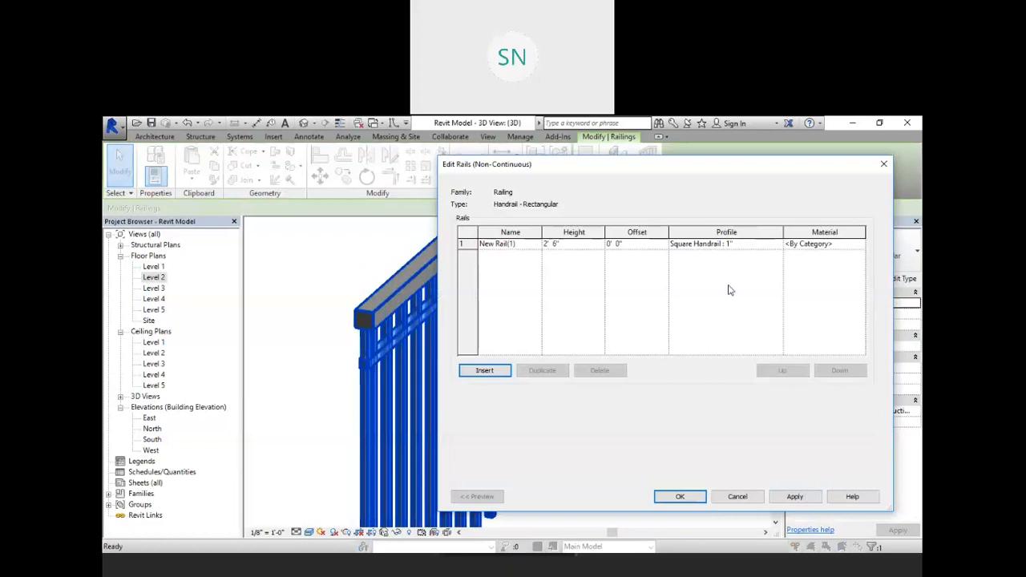
click(602, 244)
drag(622, 246, 585, 245)
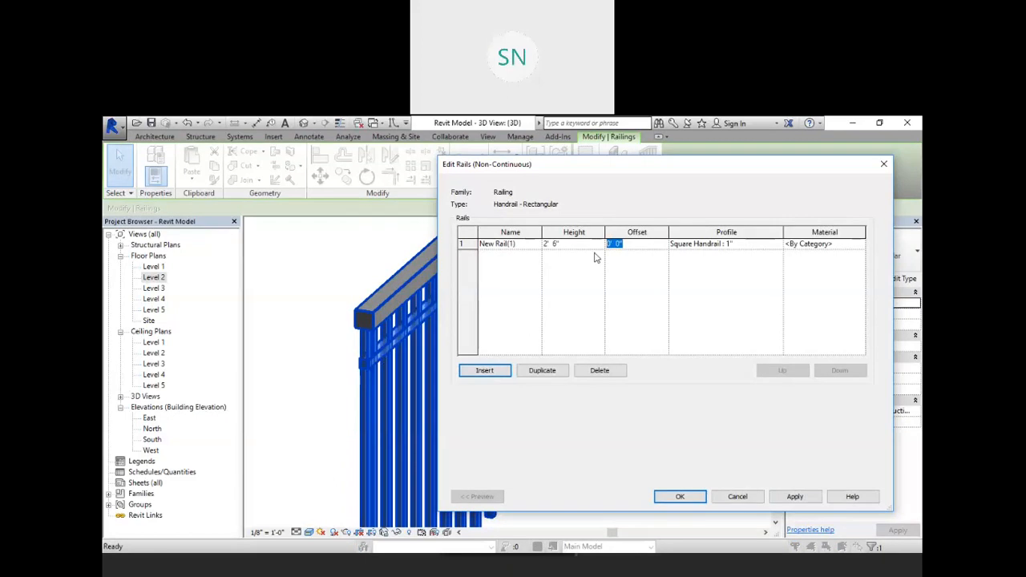
text(1)
key(Tab)
click(795, 497)
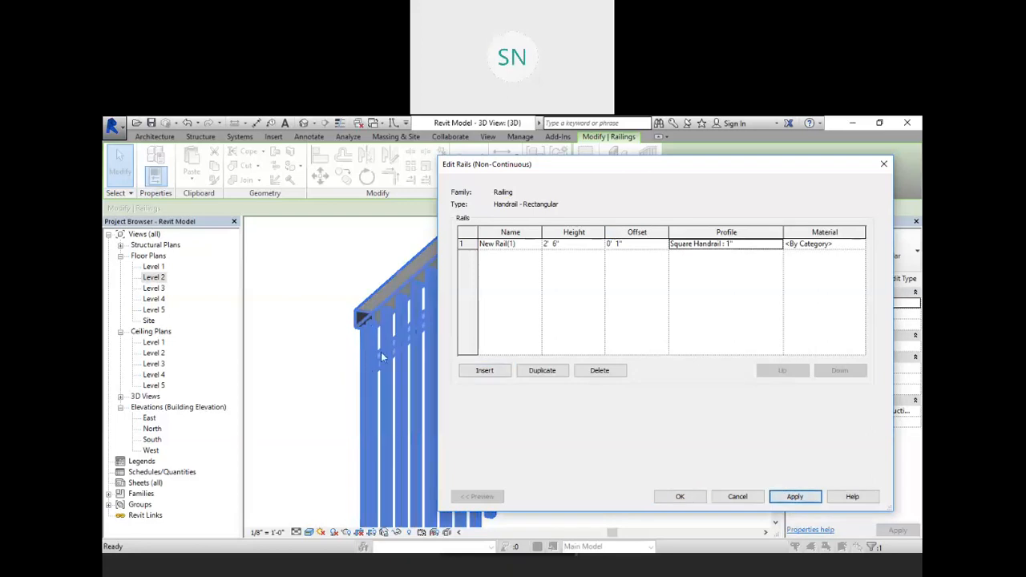
click(680, 498)
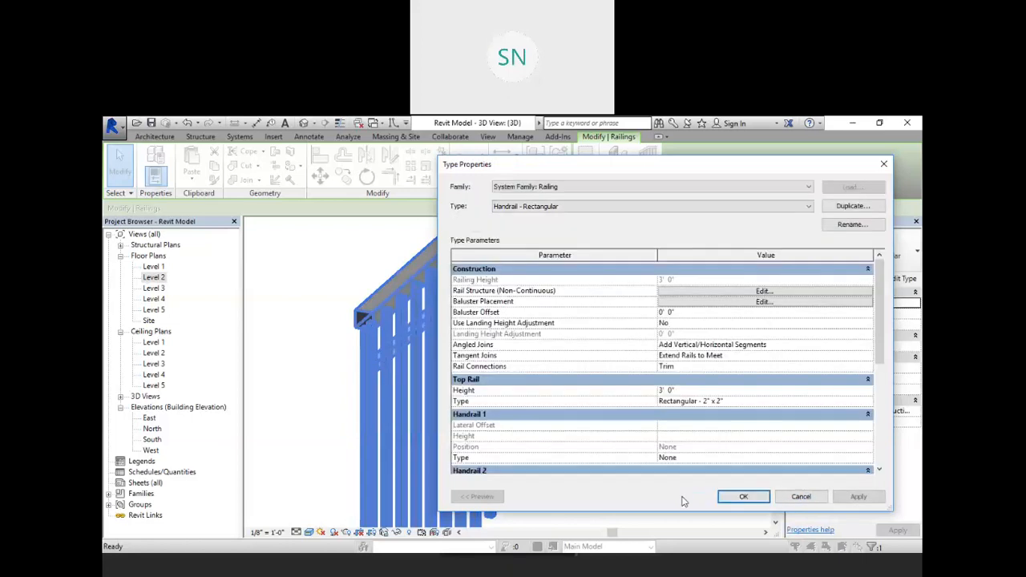
click(736, 496)
key(Escape)
Step: Turn on thin line display and examine the offset rail against the balusters up close at the railing's free end
middle_drag(367, 360, 441, 366)
scroll(441, 366, up, 2)
scroll(441, 367, up, 2)
scroll(454, 347, down, 4)
scroll(453, 347, down, 2)
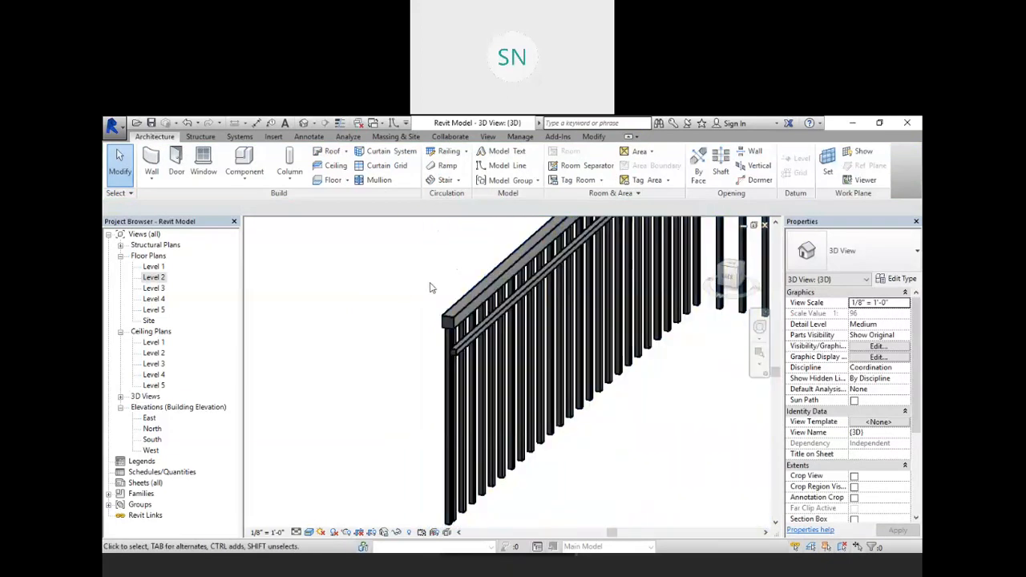
scroll(449, 303, up, 4)
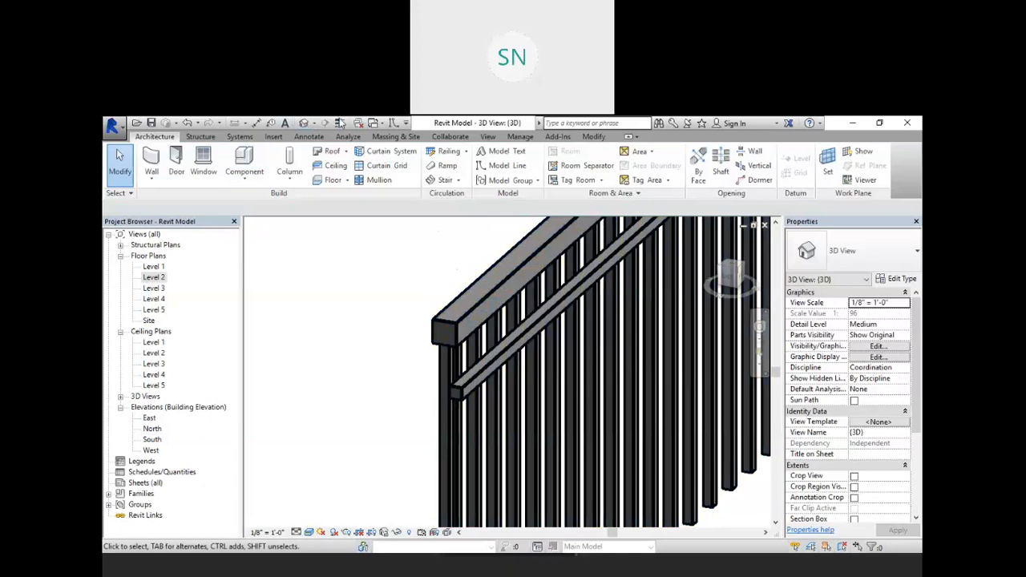
click(340, 124)
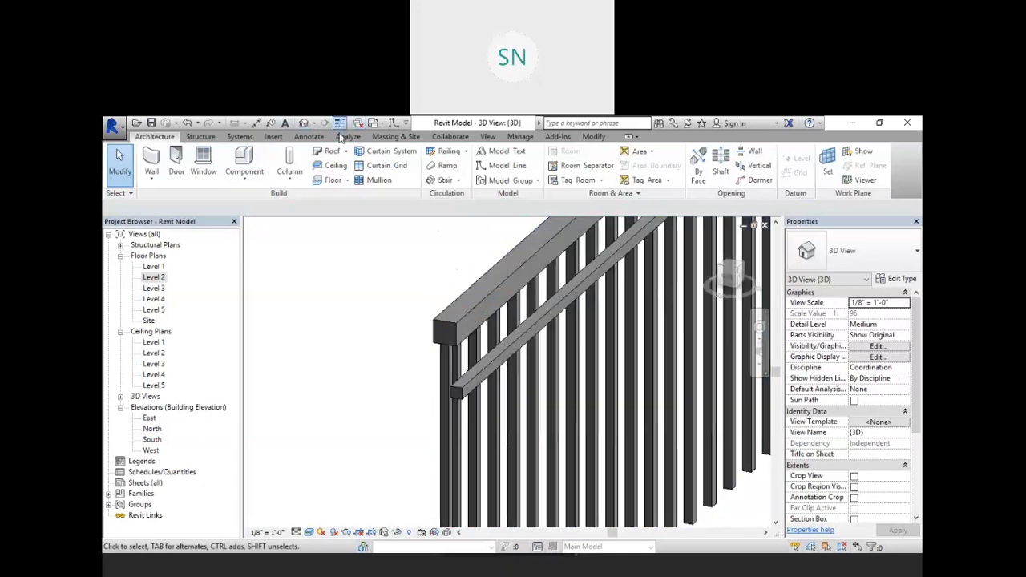
scroll(501, 385, up, 2)
scroll(501, 385, up, 1)
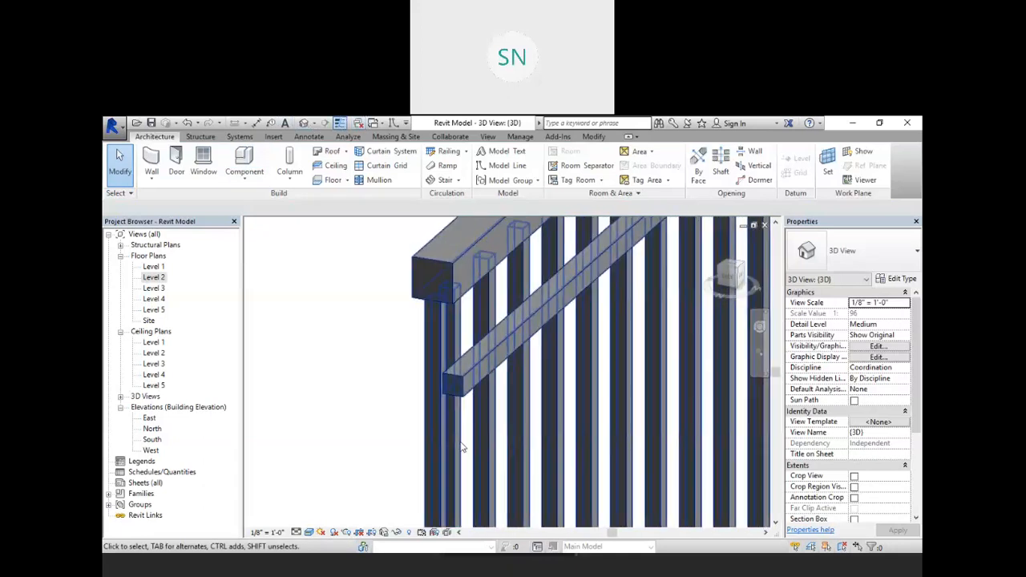
scroll(399, 416, down, 1)
shift+middle_drag(399, 416, 502, 391)
Step: Insert a second rail at a height of 6" in the selected railing type's non-continuous rail structure
click(443, 388)
middle_drag(594, 330, 461, 353)
mouse_move(461, 353)
middle_down()
mouse_move(439, 434)
mouse_move(451, 394)
mouse_move(497, 368)
mouse_move(524, 398)
mouse_move(452, 378)
mouse_move(443, 349)
middle_up()
scroll(439, 431, down, 3)
scroll(452, 394, down, 2)
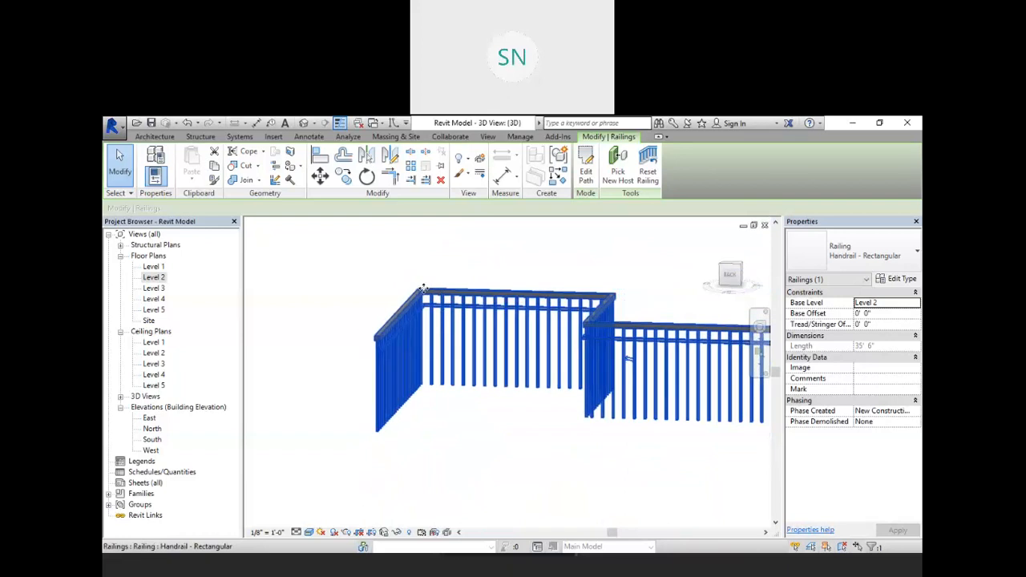
click(900, 278)
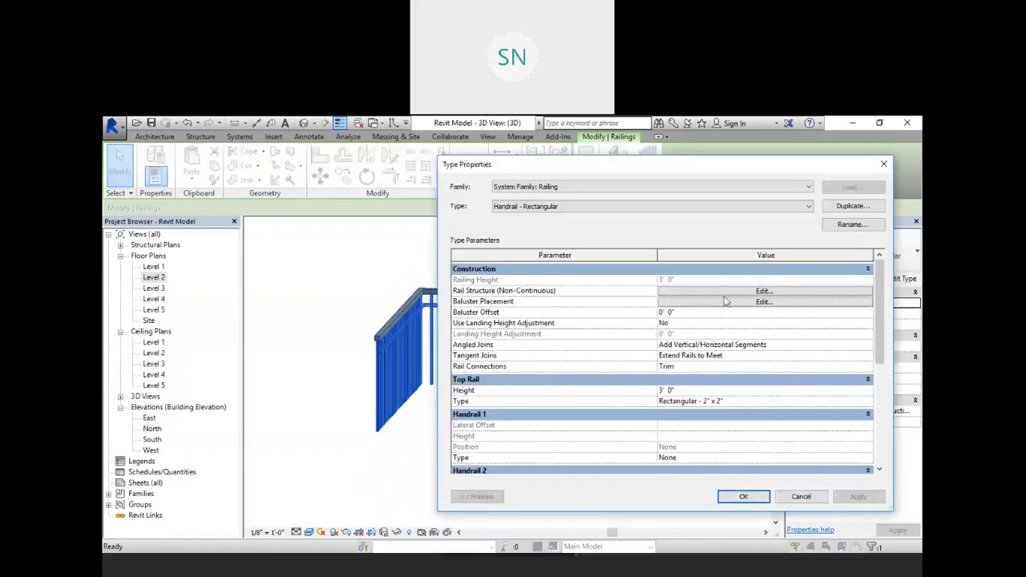
click(749, 293)
click(568, 246)
drag(522, 251, 506, 261)
click(494, 271)
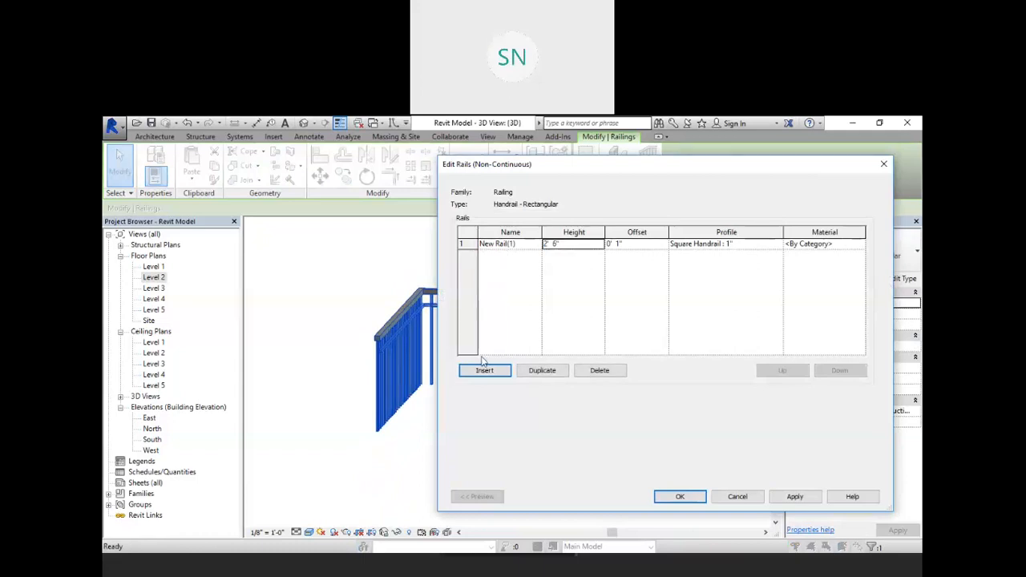
click(484, 369)
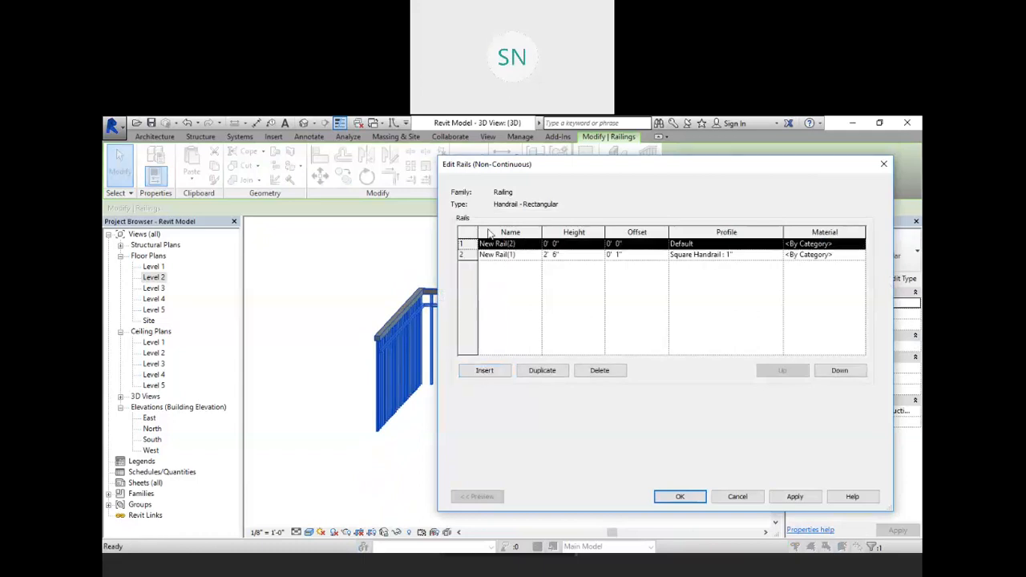
click(568, 244)
text(6)
key(Tab)
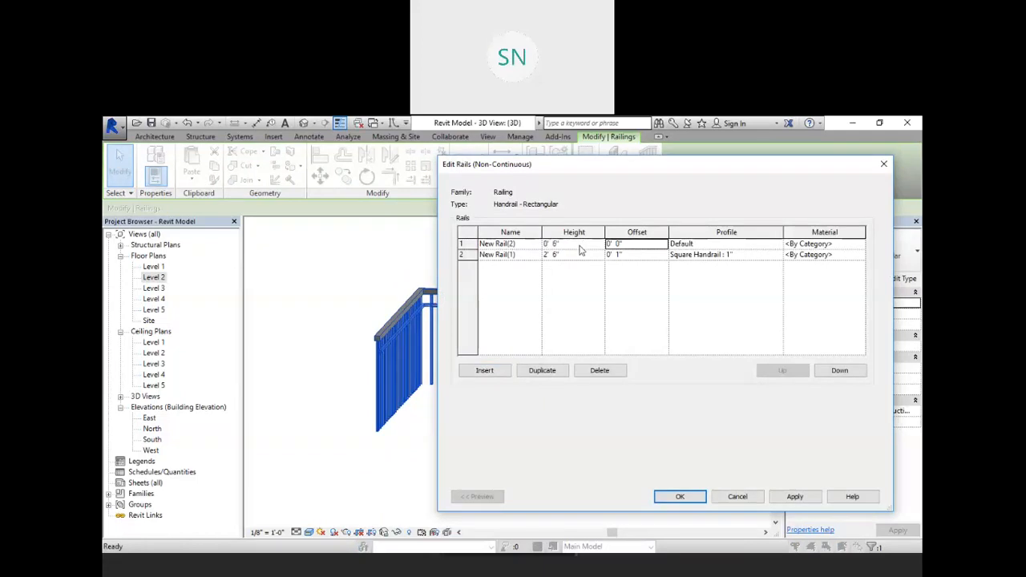
Step: Give the 6" high rail an offset of 1" and the Square Handrail : 1" profile, and confirm the rail structure and type changes
click(629, 245)
drag(633, 244, 577, 245)
text(1)
key(Tab)
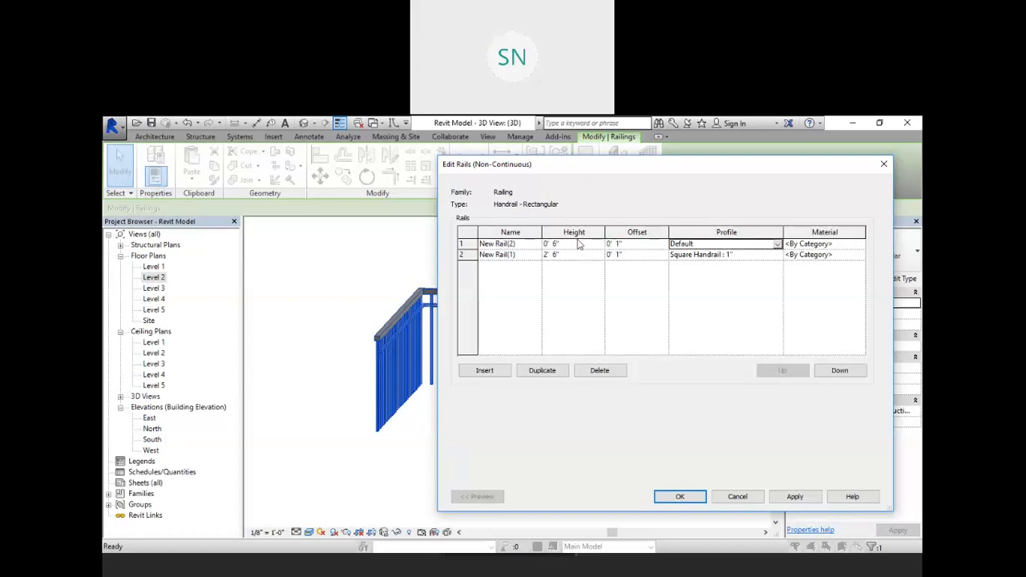
click(777, 245)
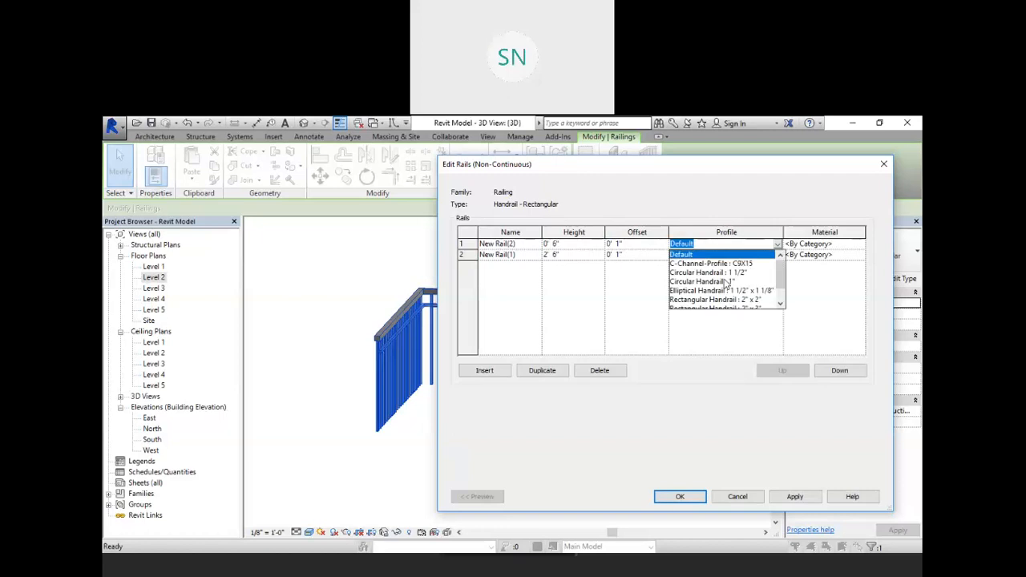
scroll(726, 283, down, 1)
click(701, 300)
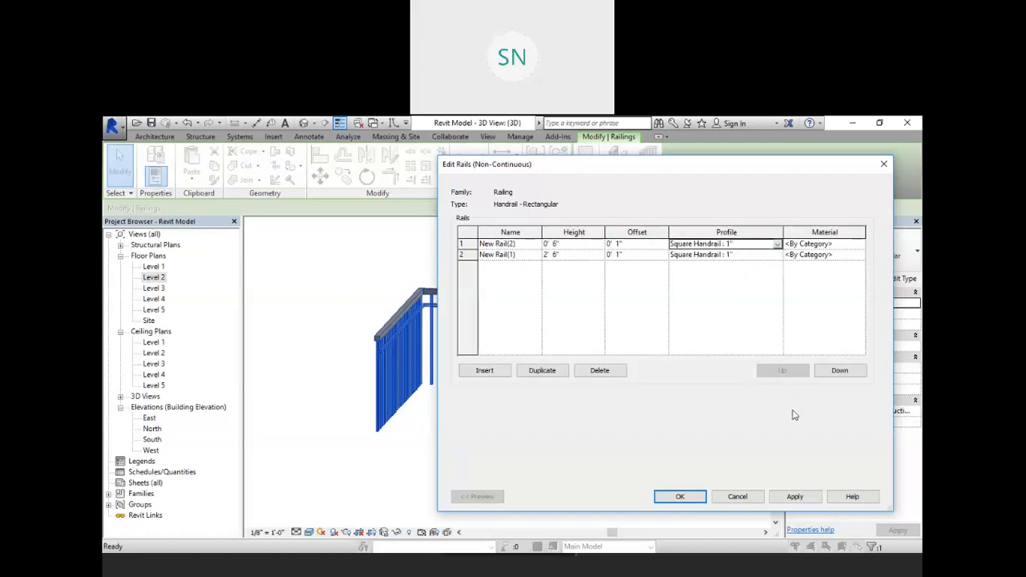
click(796, 497)
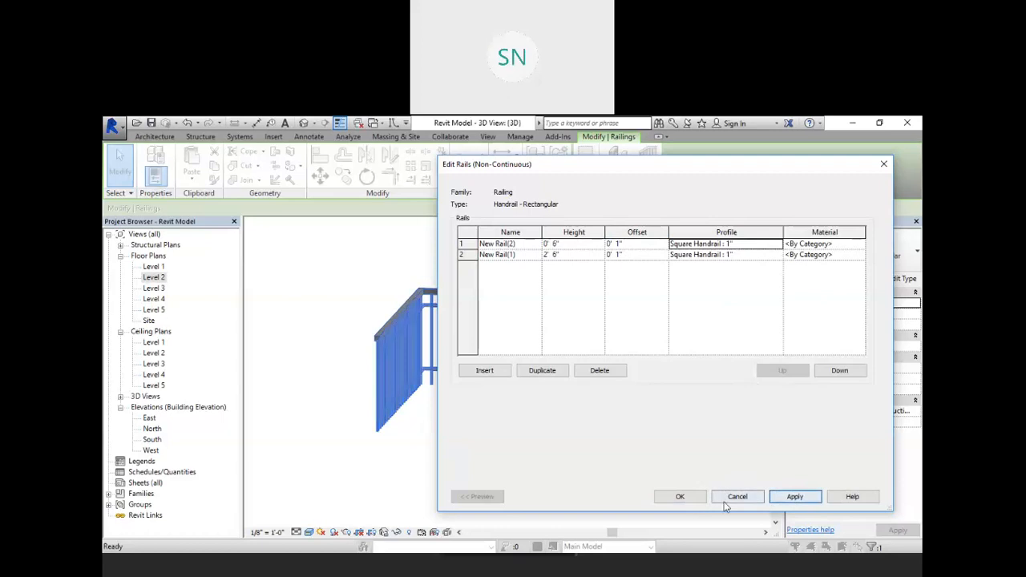
click(679, 497)
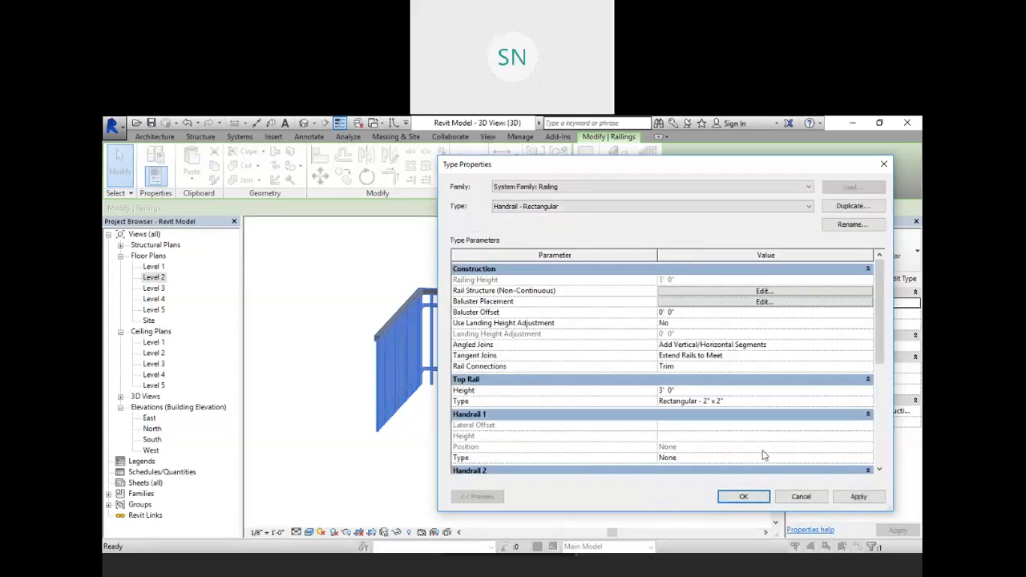
click(741, 498)
click(567, 456)
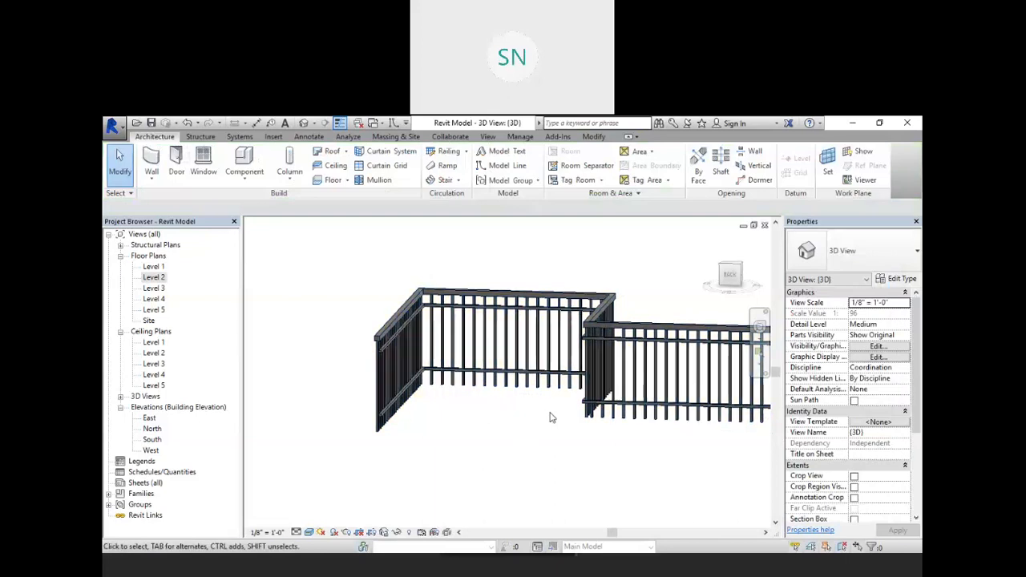
Step: Open the baluster placement settings of the railing's Handrail - Rectangular type and widen the main pattern's Name column
click(601, 320)
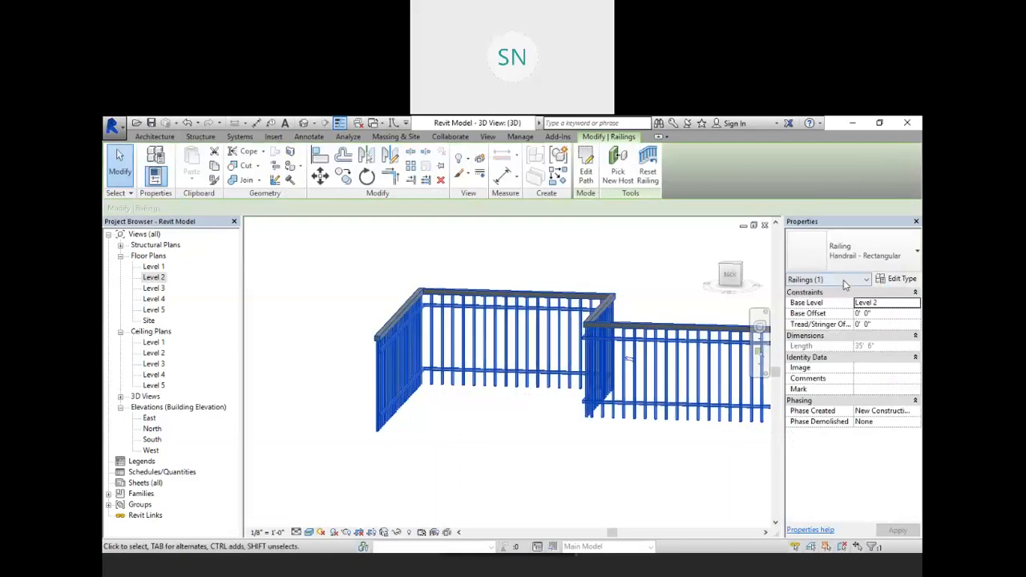
click(910, 284)
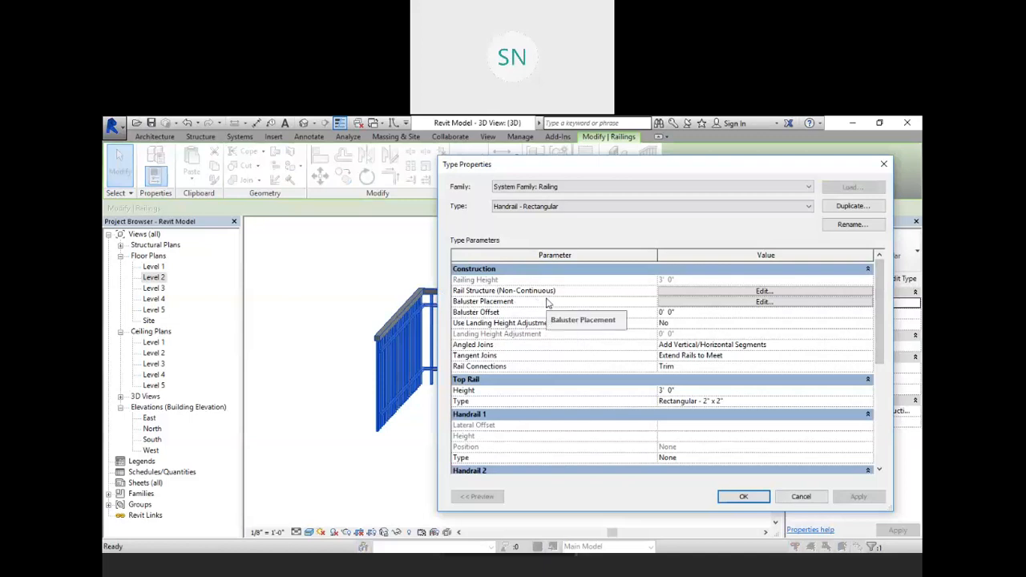
click(765, 303)
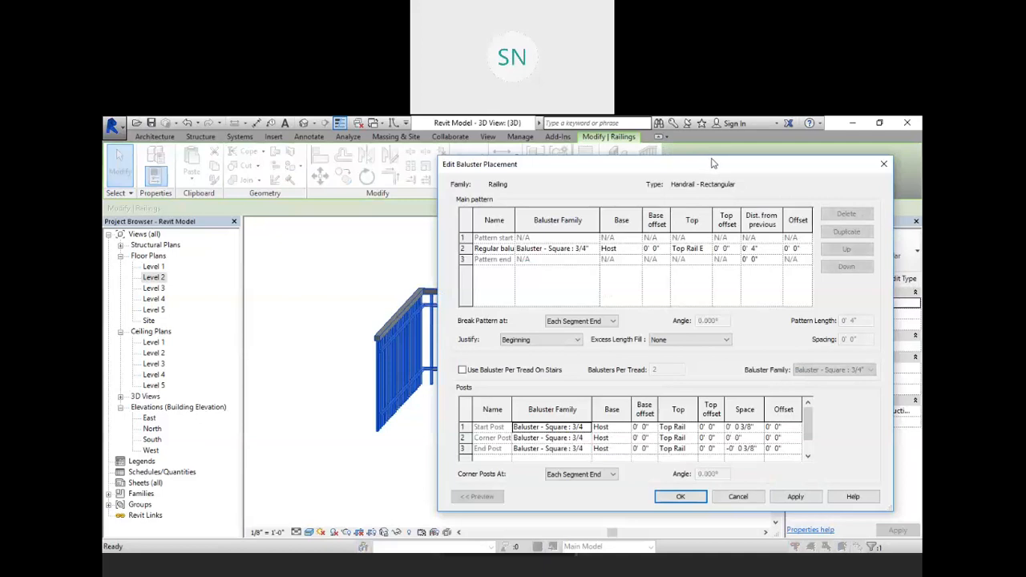
drag(743, 159, 652, 152)
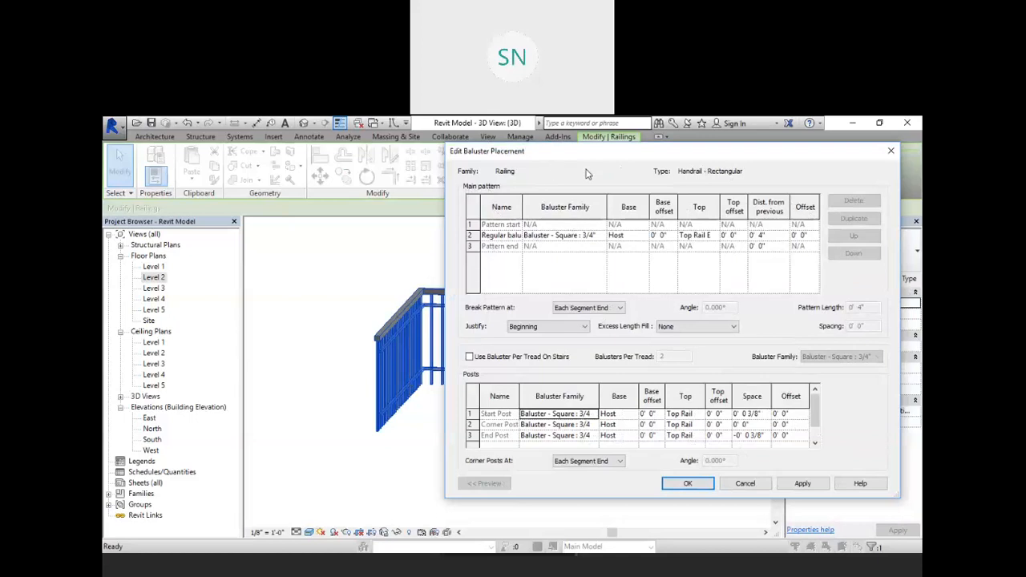
drag(633, 151, 719, 182)
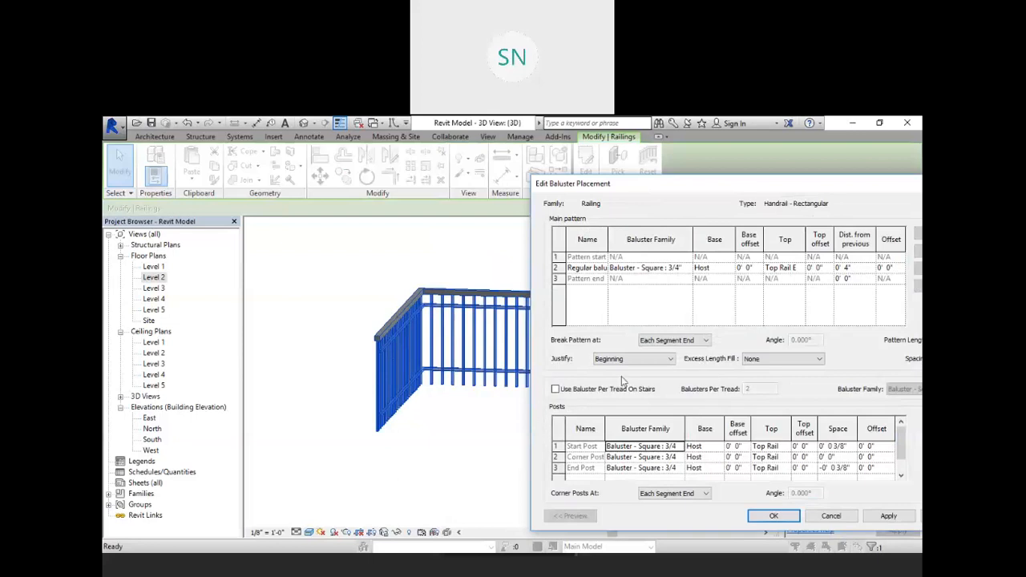
drag(632, 179, 540, 164)
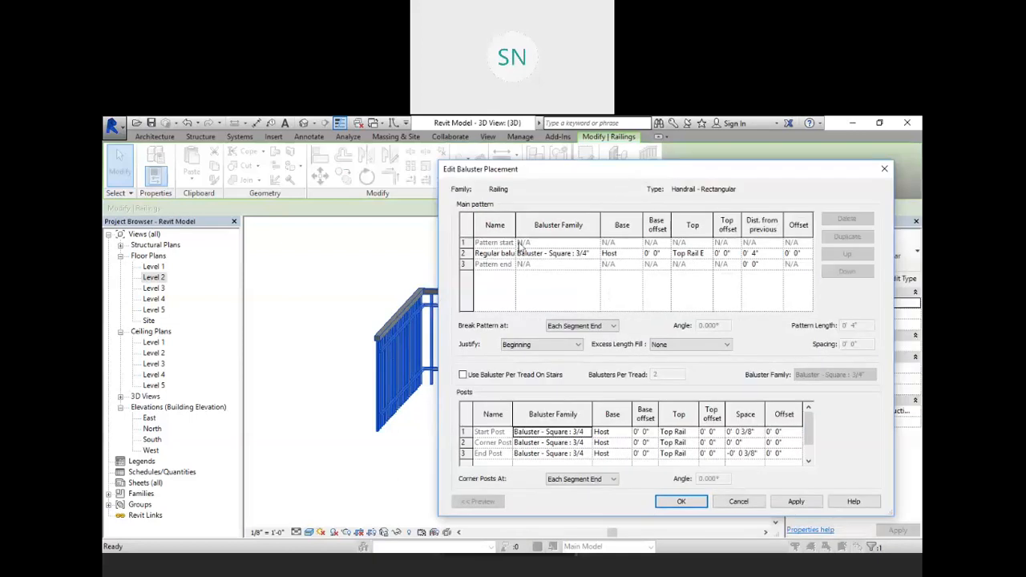
drag(515, 228, 555, 228)
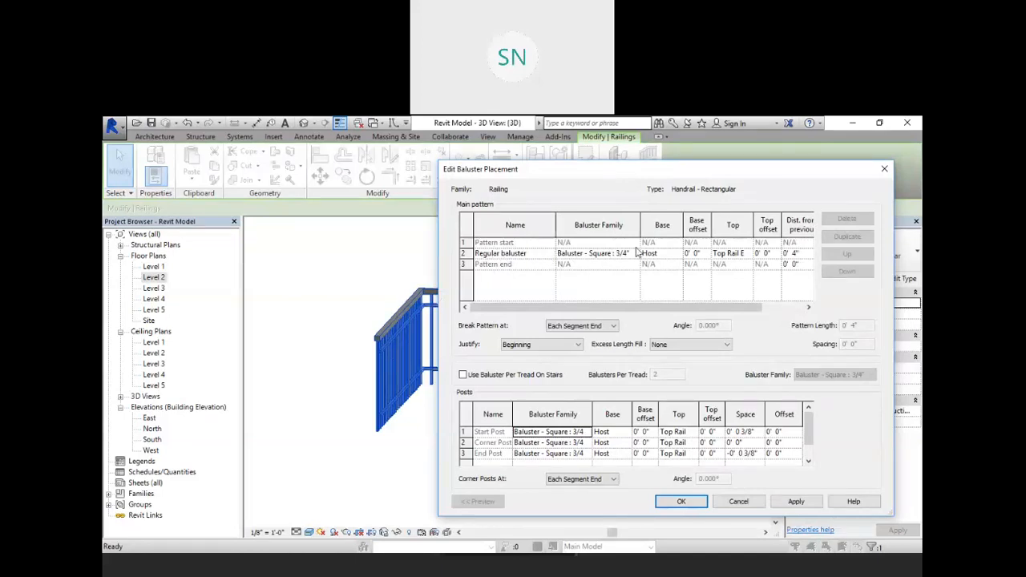
Step: Review the baluster families available for the regular baluster in the main pattern without choosing a different one
click(637, 254)
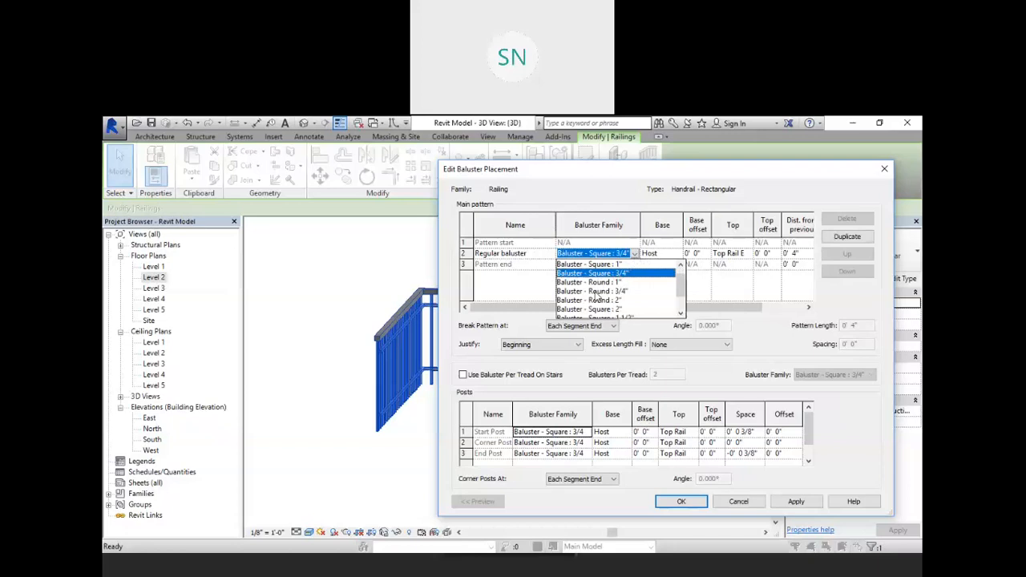
scroll(597, 299, up, 1)
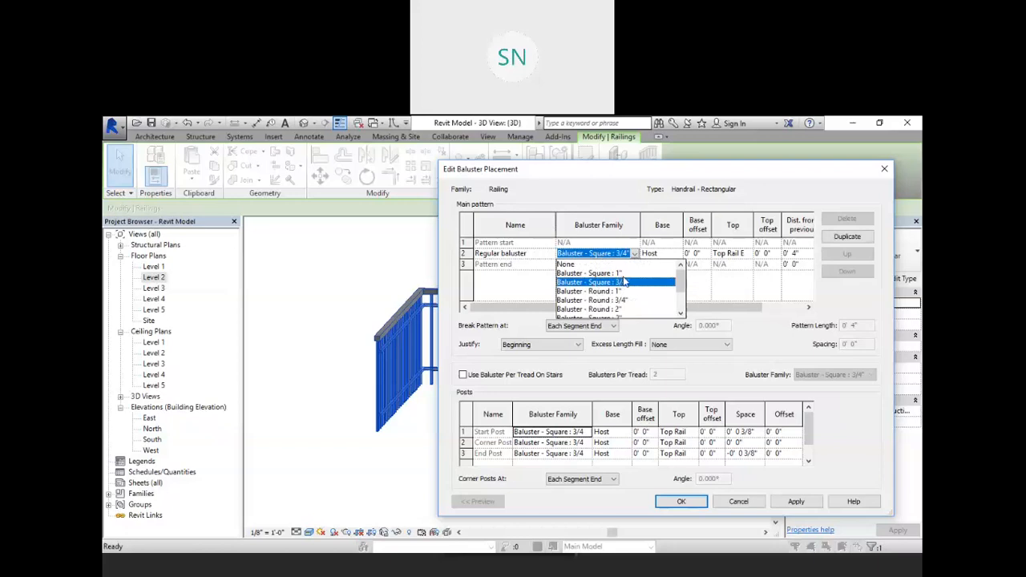
click(635, 254)
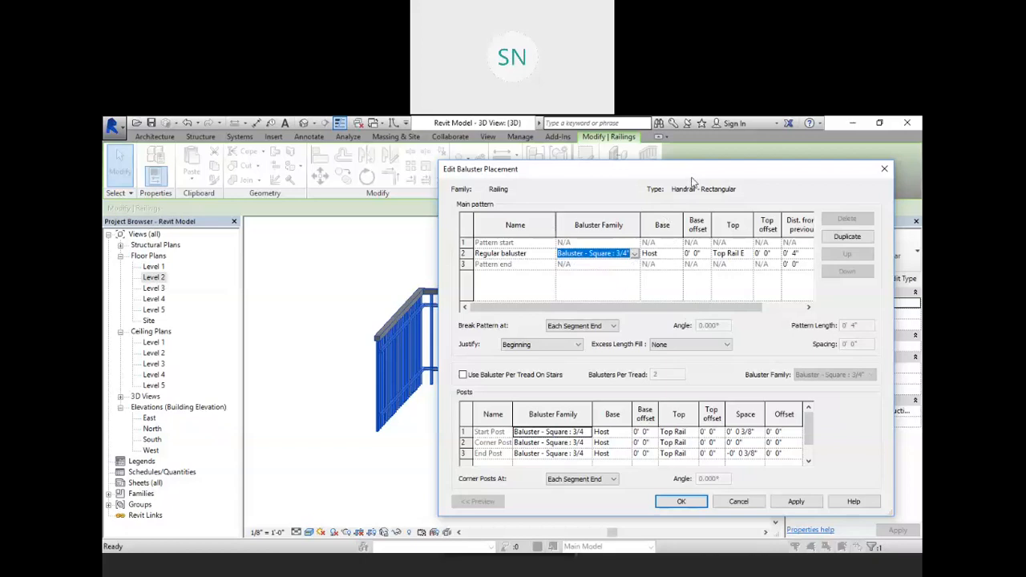
Step: Set the regular baluster's base to New Rail(2), apply the change, and uncover the railing to check the result
drag(697, 176, 675, 173)
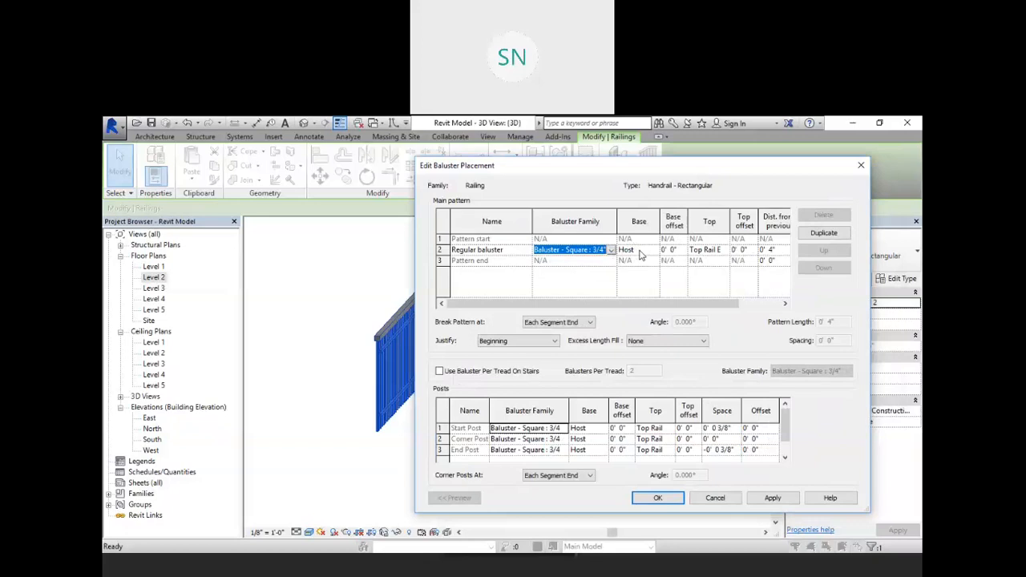
click(655, 251)
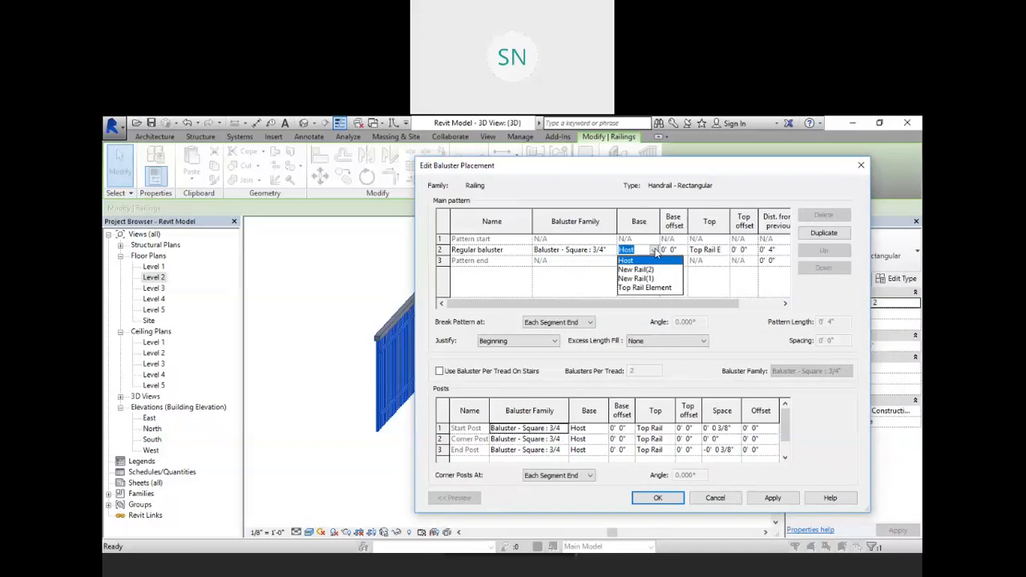
click(645, 271)
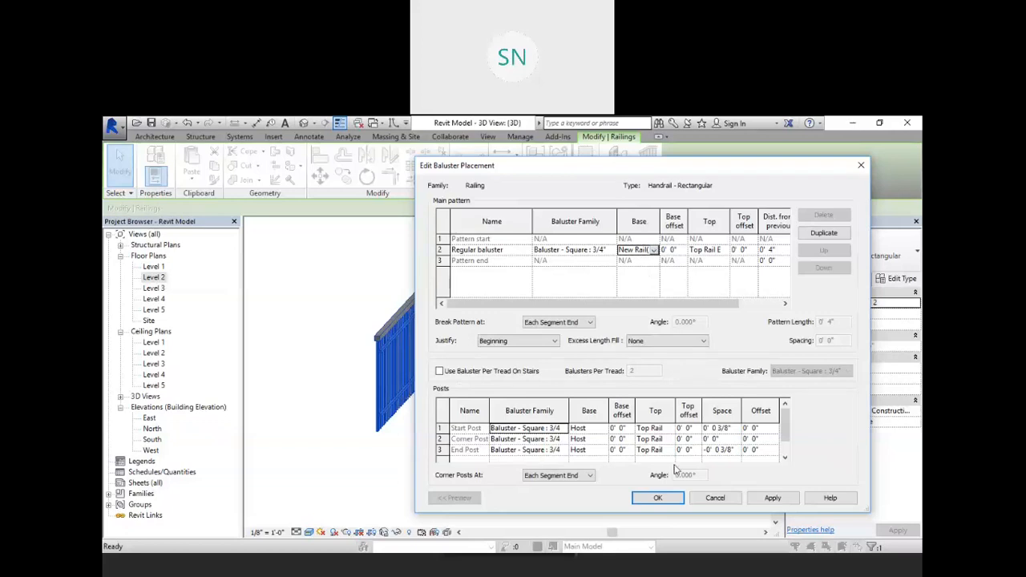
click(782, 498)
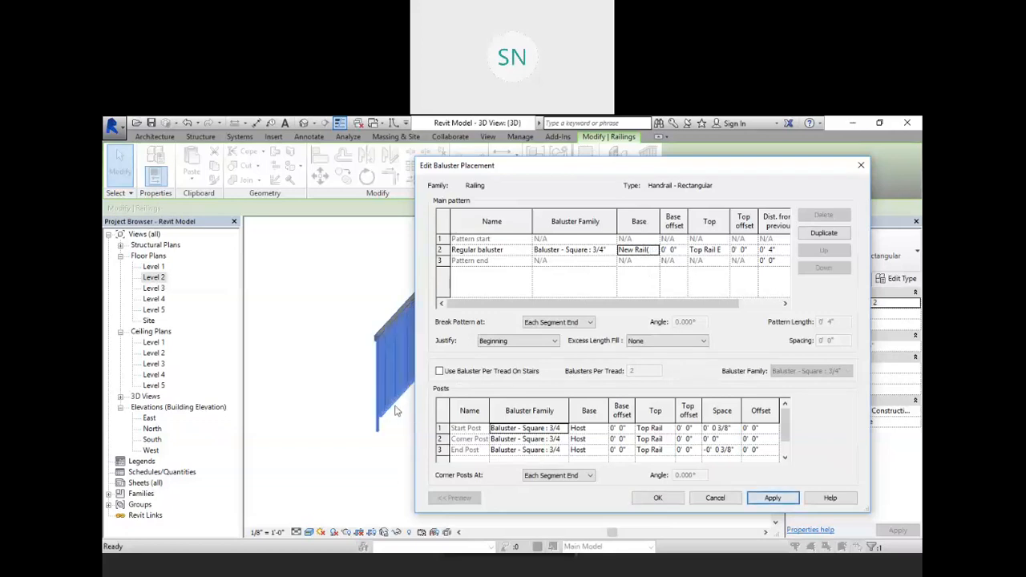
drag(512, 171, 648, 191)
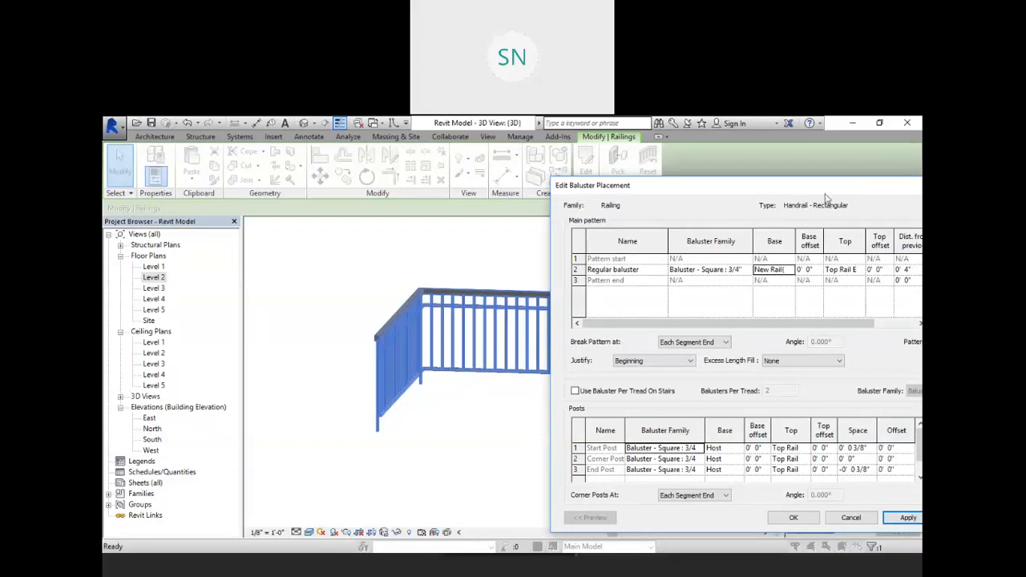
Step: Set the regular baluster's top to New Rail(1) in the main pattern and apply the change
drag(810, 194, 776, 192)
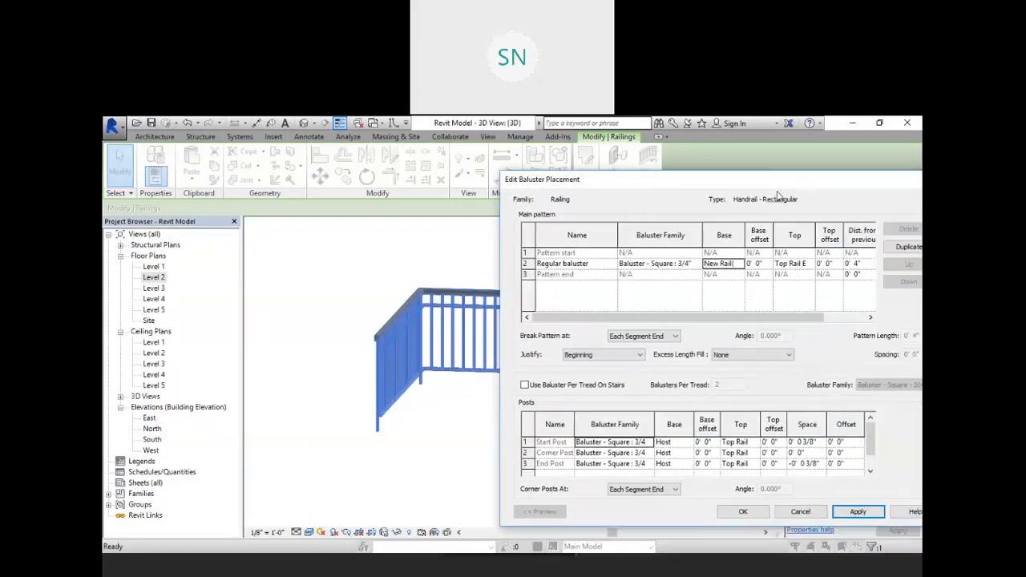
click(812, 266)
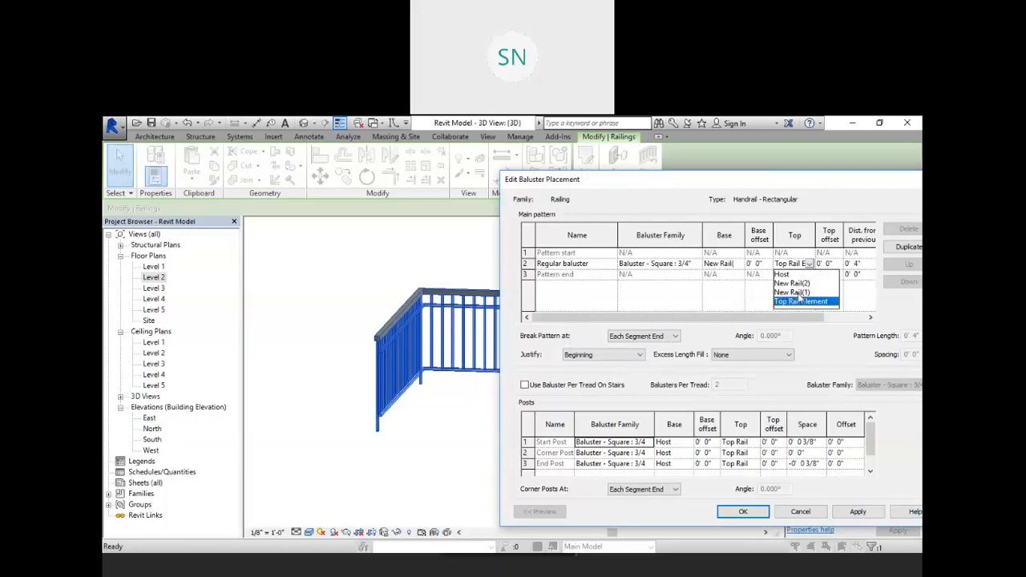
click(799, 293)
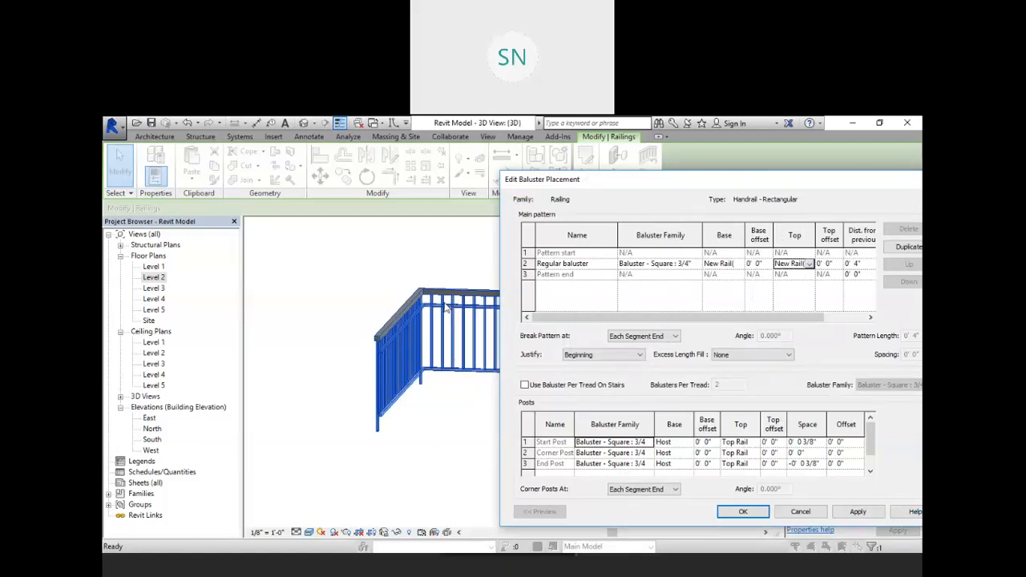
click(858, 512)
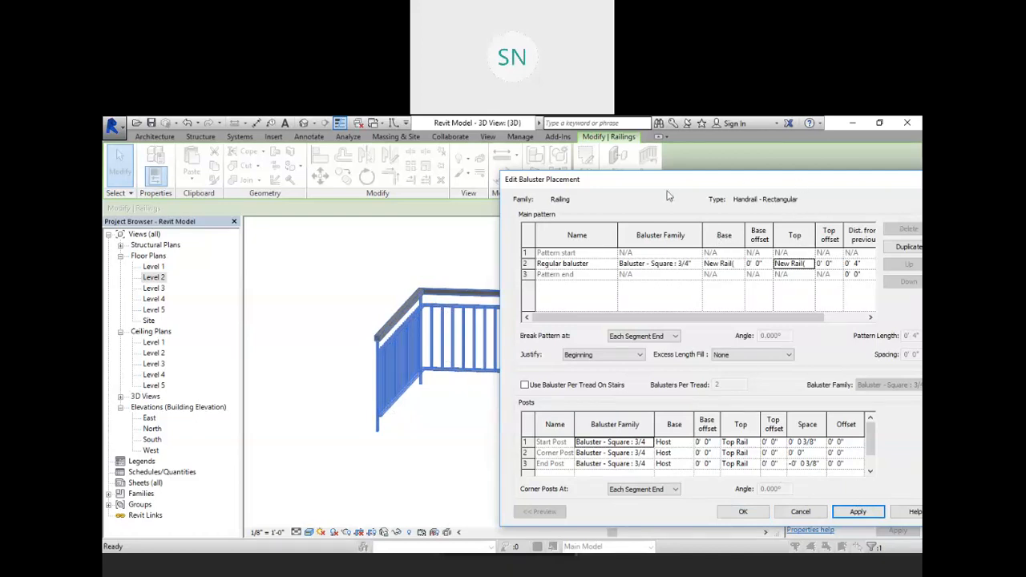
Step: Set the regular baluster's base offset to 2" and apply it to the railing
drag(797, 184, 691, 185)
drag(628, 185, 655, 190)
click(683, 270)
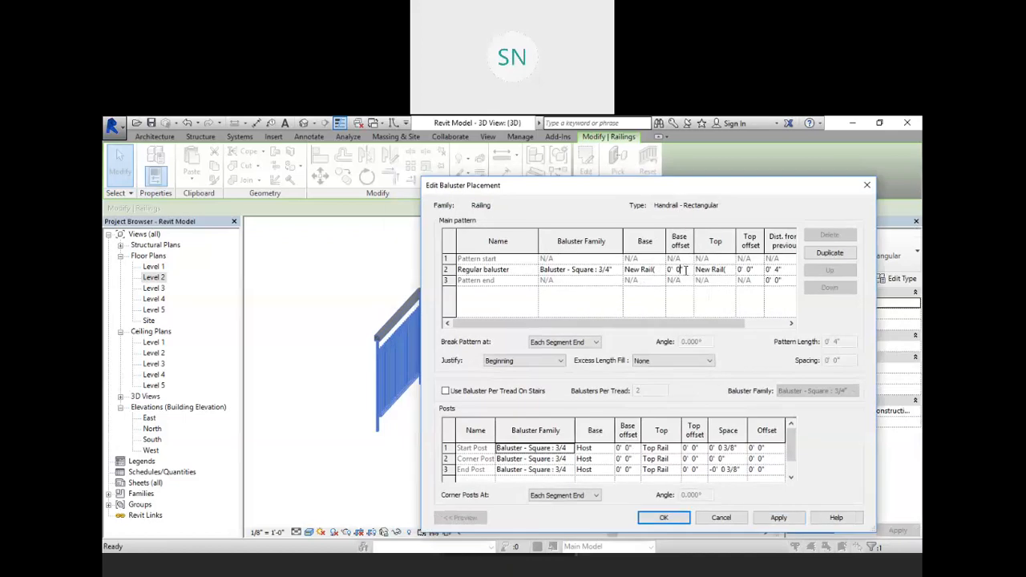
double_click(683, 269)
text(2)
key(Tab)
click(779, 519)
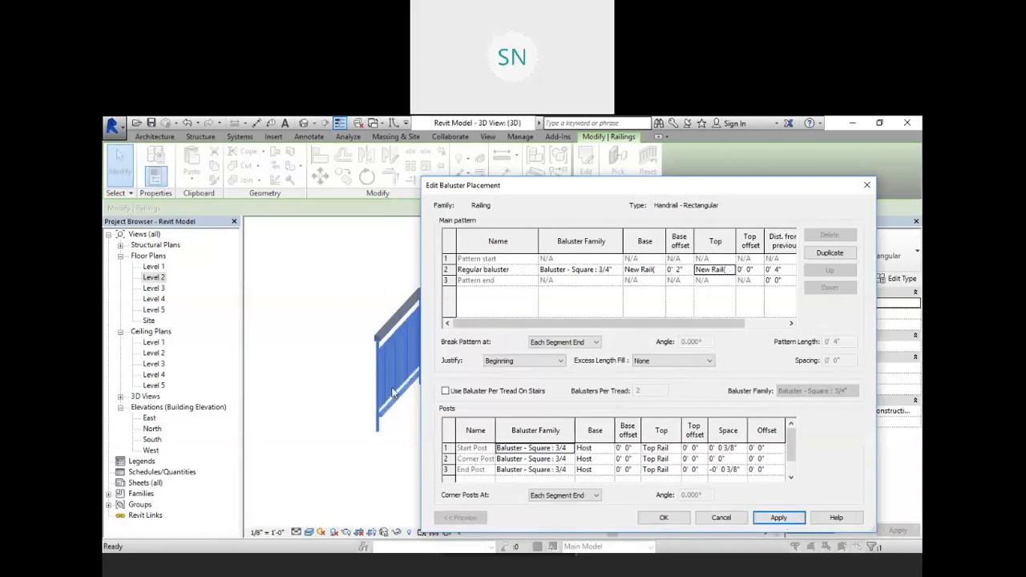
Step: Set the regular baluster's base offset to -2", apply it, and uncover the railing to check the balusters
click(687, 270)
drag(687, 271, 656, 276)
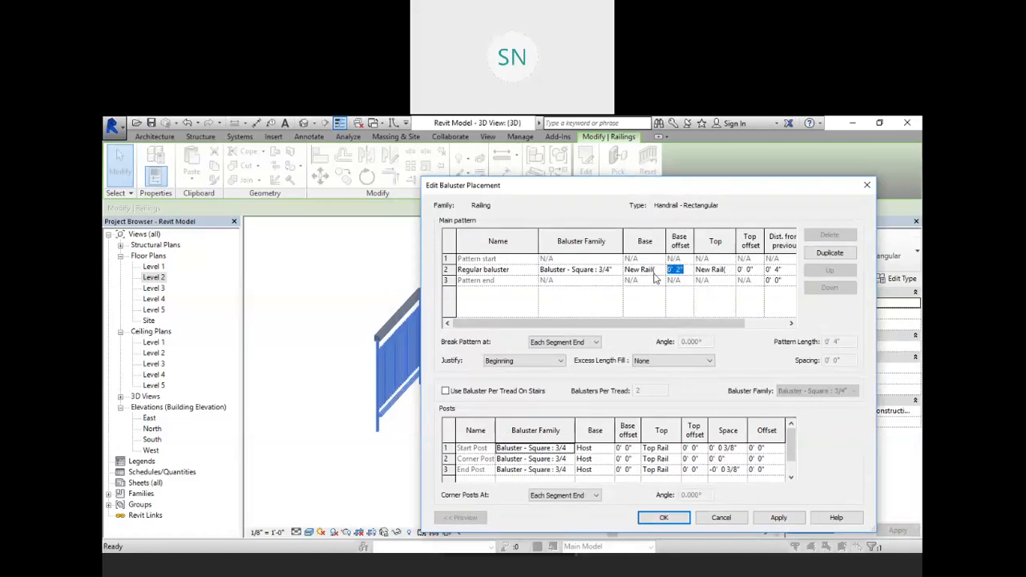
text(-0' 2")
key(Tab)
click(778, 518)
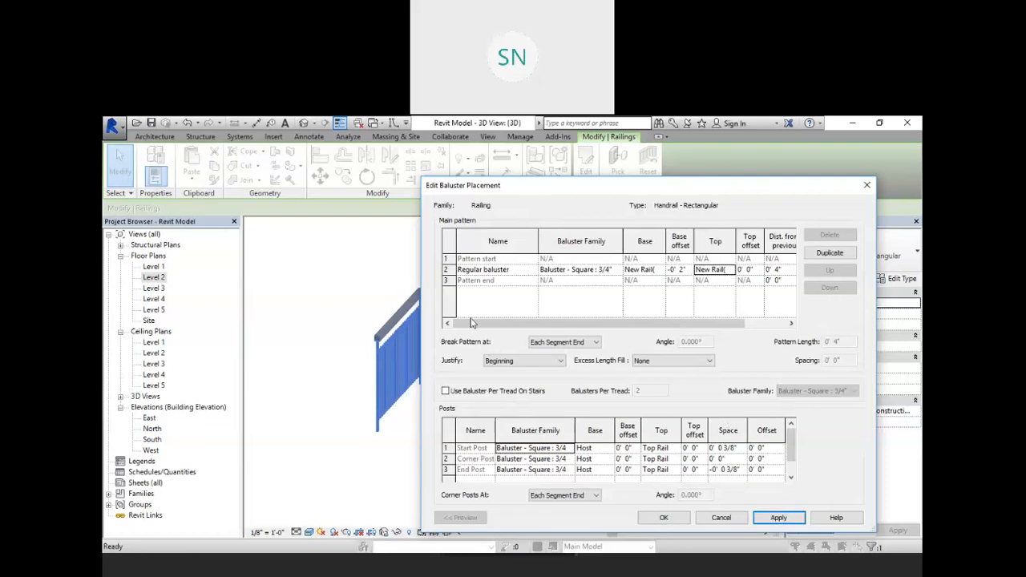
drag(514, 185, 639, 215)
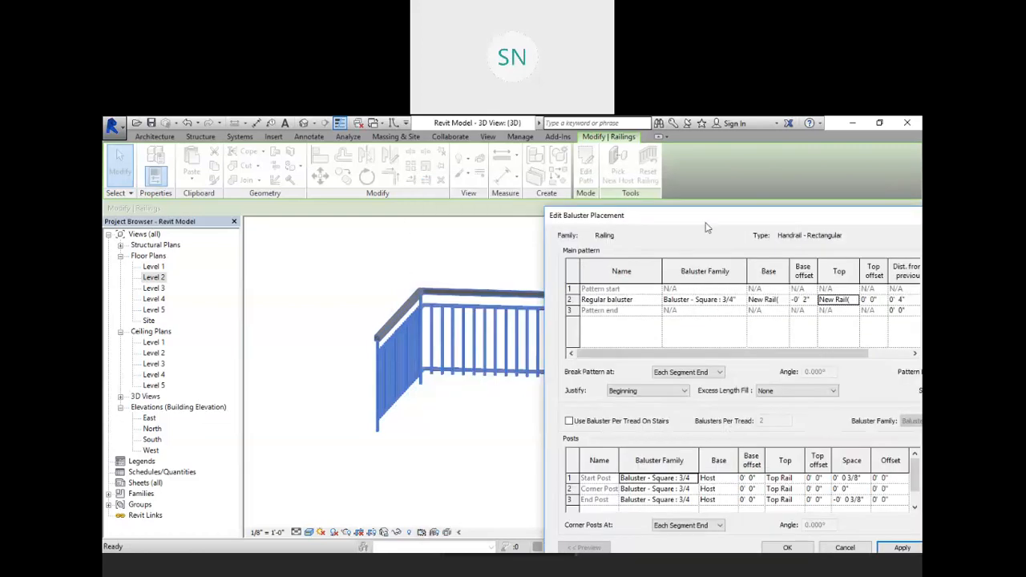
drag(646, 220, 584, 213)
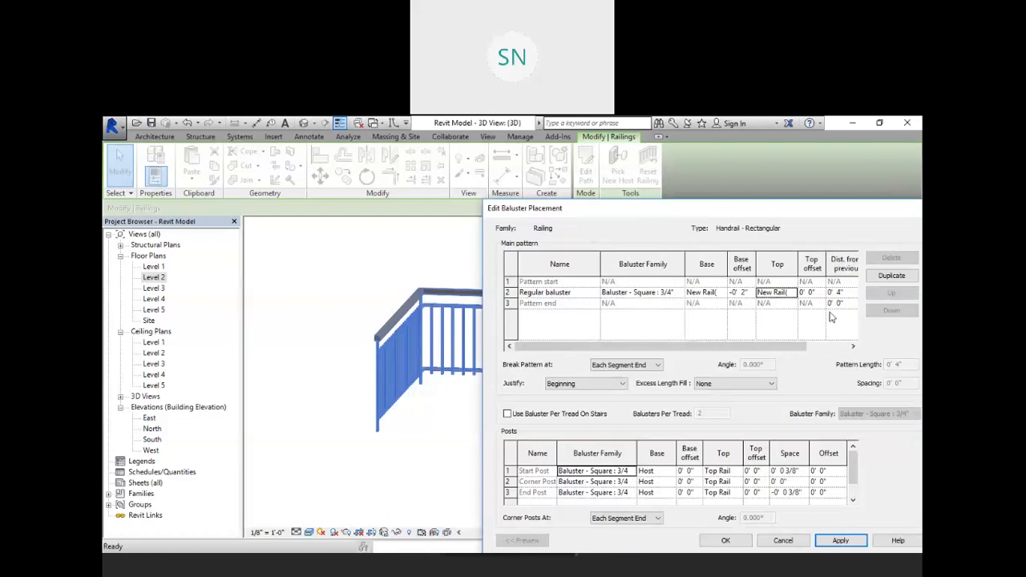
Step: Set the regular baluster's top offset to 2", apply it, and confirm the baluster placement
click(819, 295)
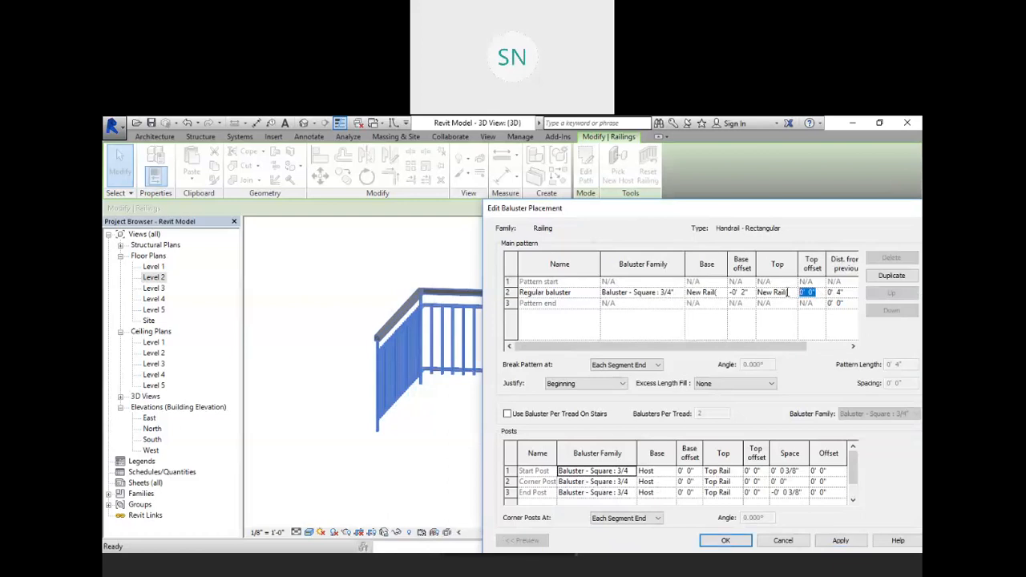
text(2)
key(Tab)
click(840, 541)
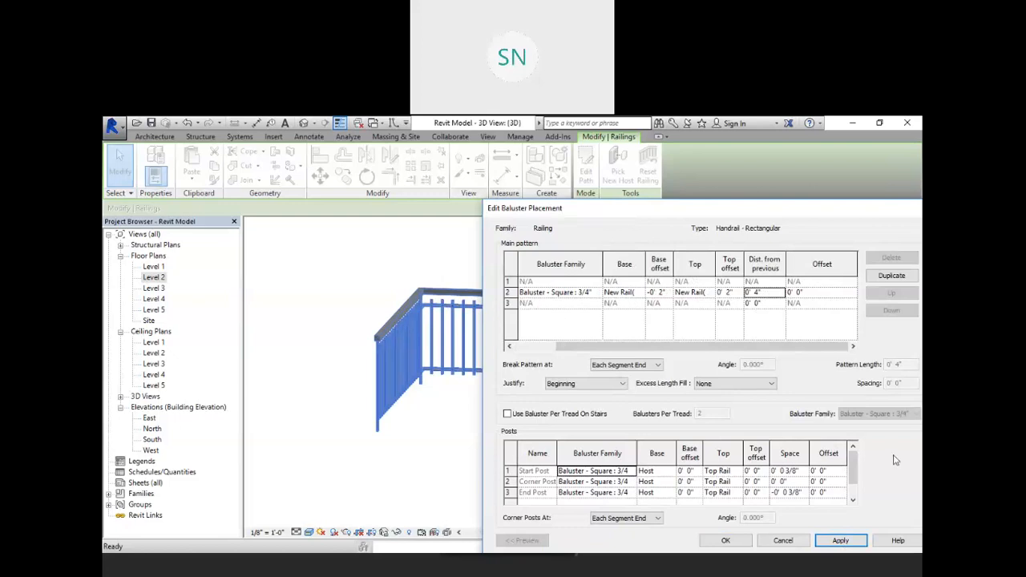
click(722, 542)
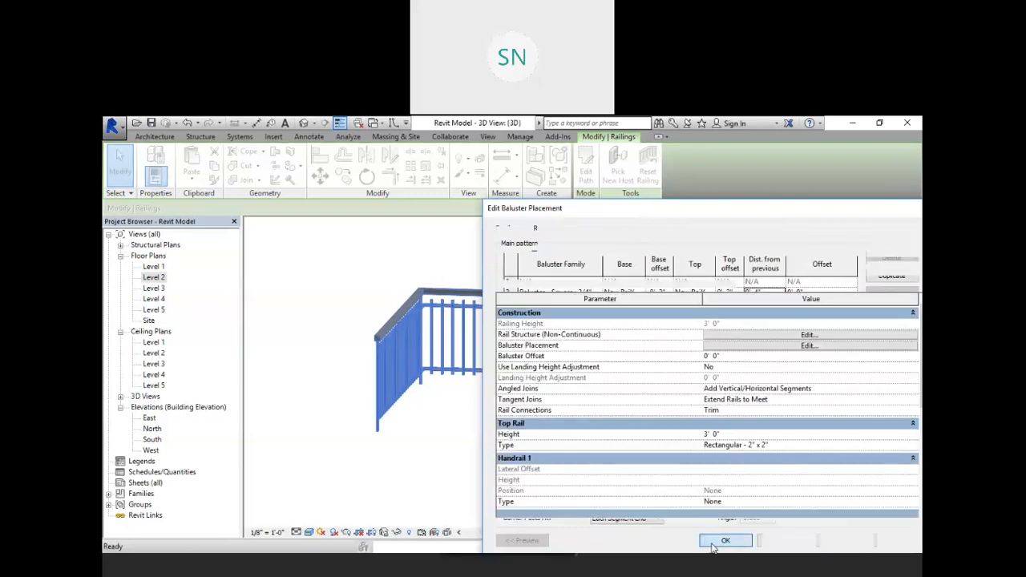
Step: In the rail structure, set New Rail(2)'s height to 1' and New Rail(1)'s height to 2', then apply and confirm
click(794, 335)
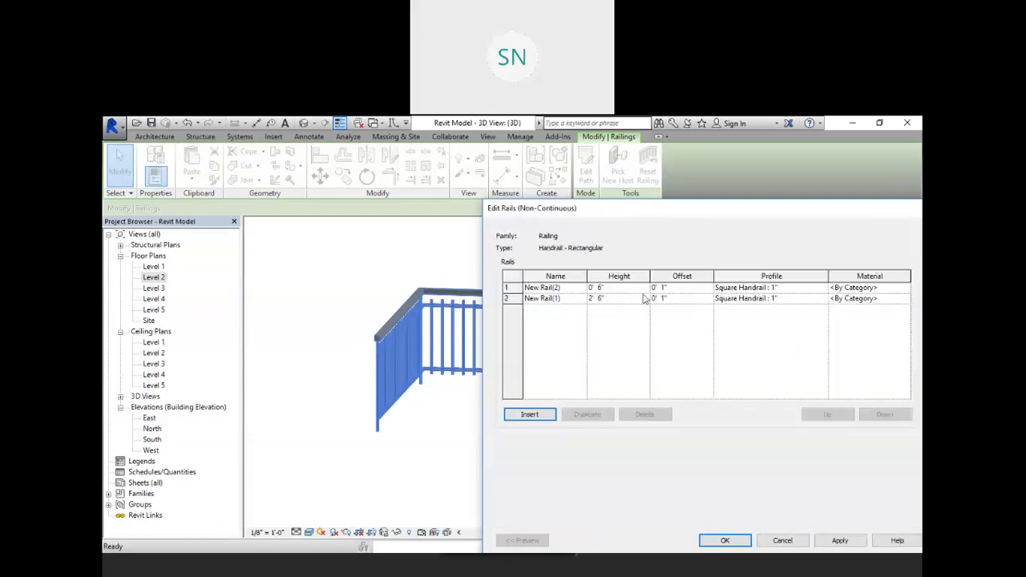
click(614, 289)
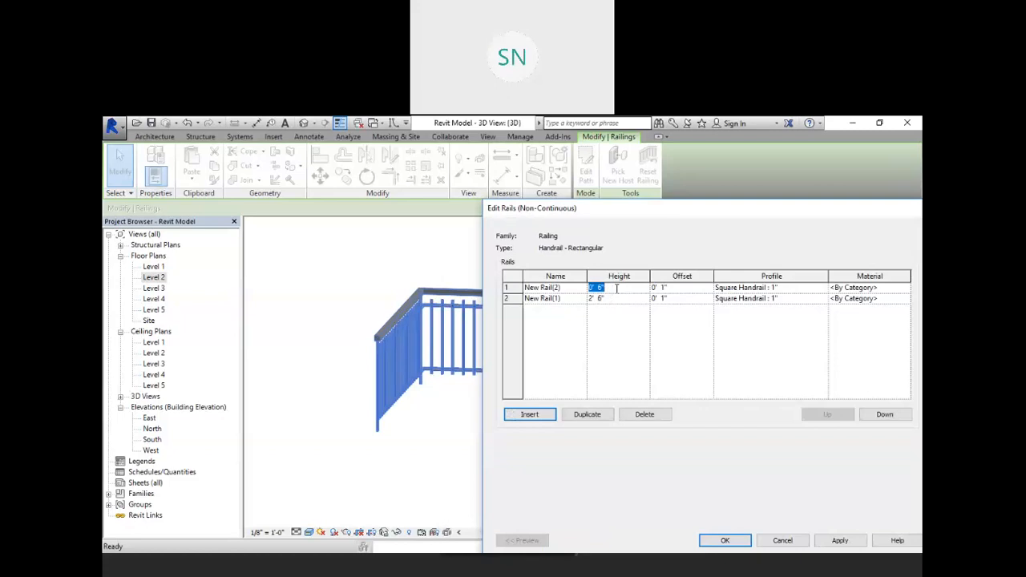
text(1)
key(Tab)
click(614, 299)
text(2')
key(Tab)
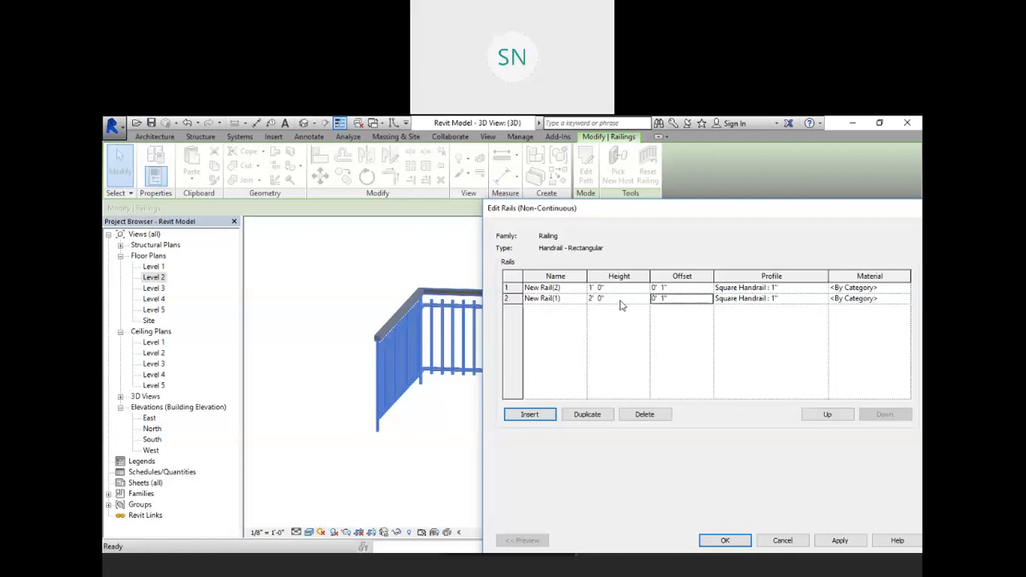
click(842, 541)
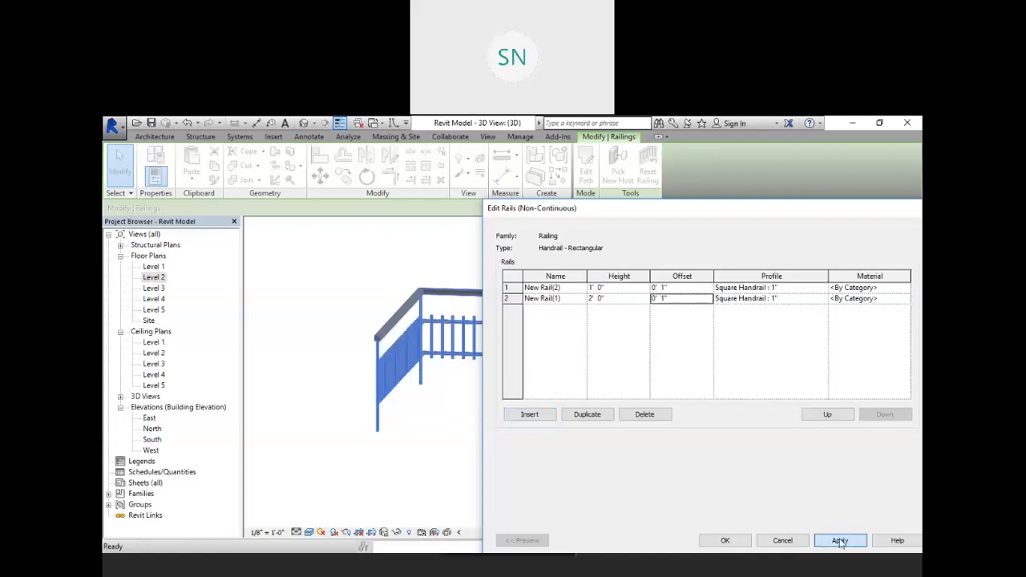
click(728, 540)
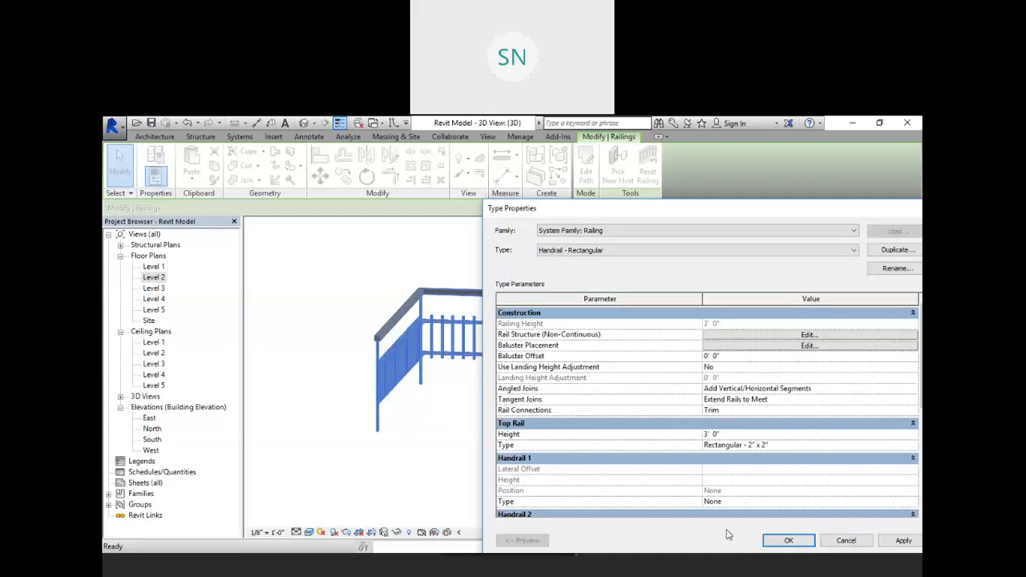
Step: Reopen the baluster placement, set the regular baluster's base offset to -4" and top offset to 4", and apply
click(815, 348)
click(708, 293)
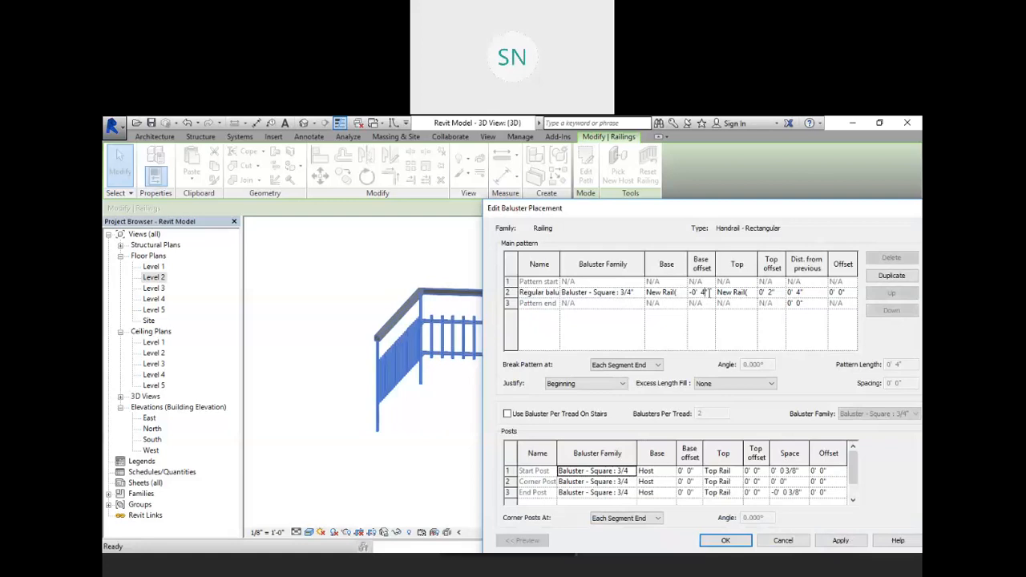
click(794, 293)
click(840, 540)
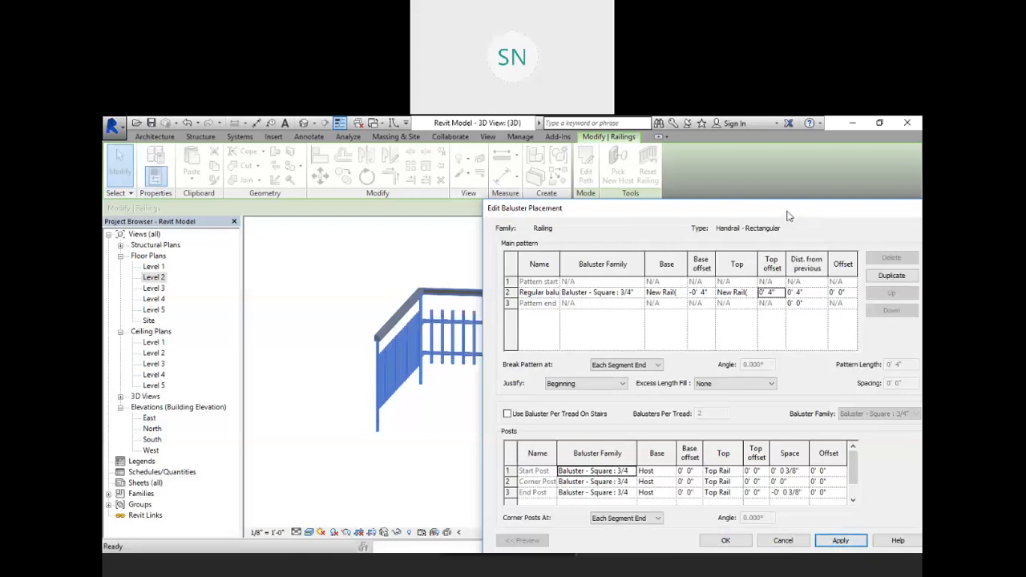
drag(794, 210, 812, 196)
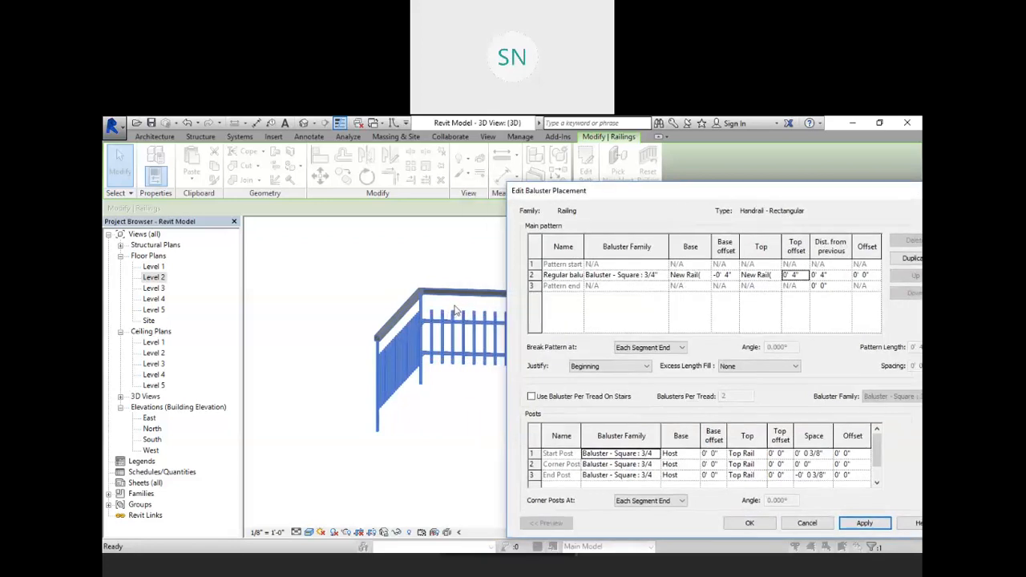
Step: Set the regular baluster's top offset to 1', apply it, and confirm the baluster placement
click(804, 276)
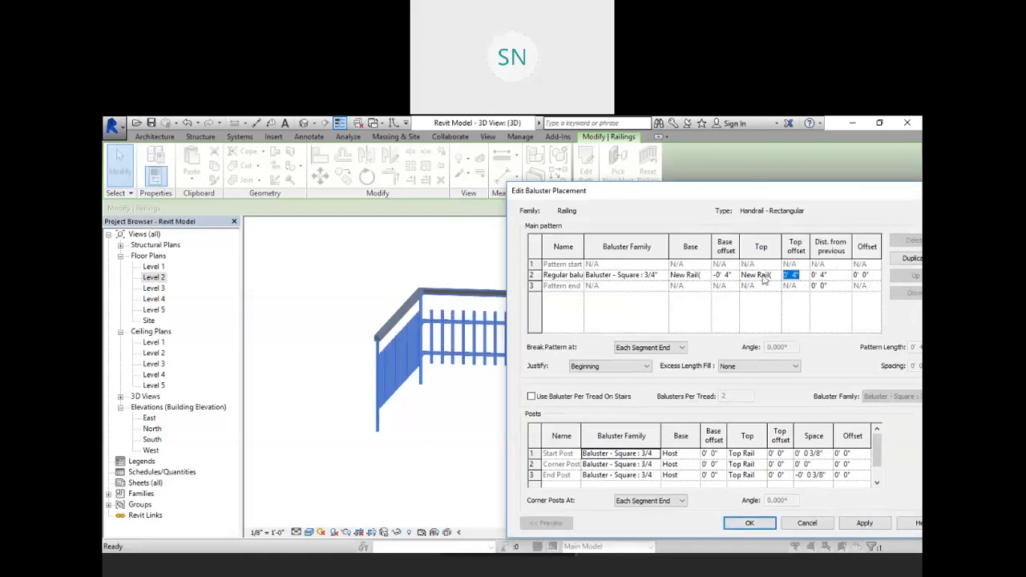
text(1)
key(Tab)
click(865, 523)
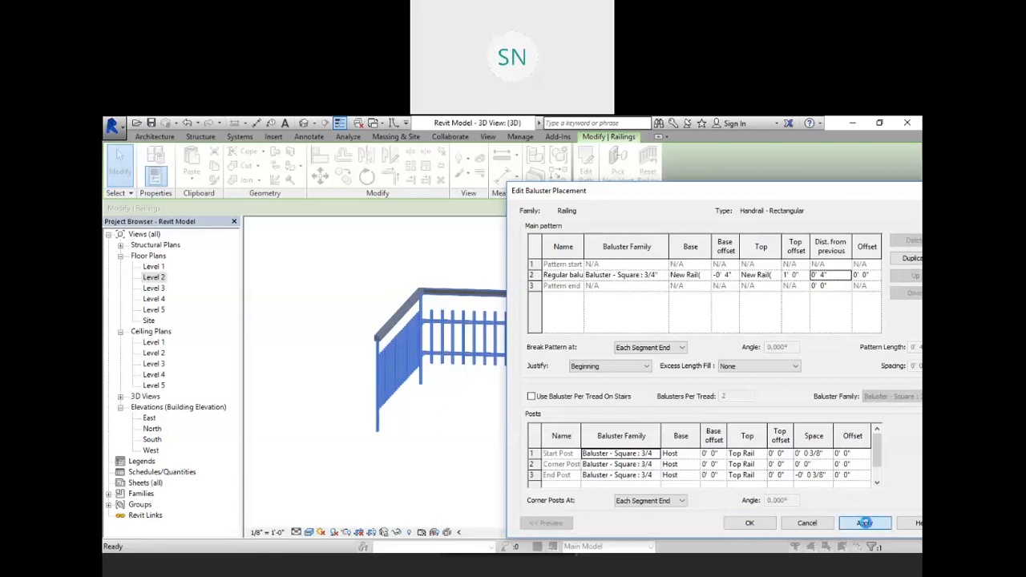
click(753, 523)
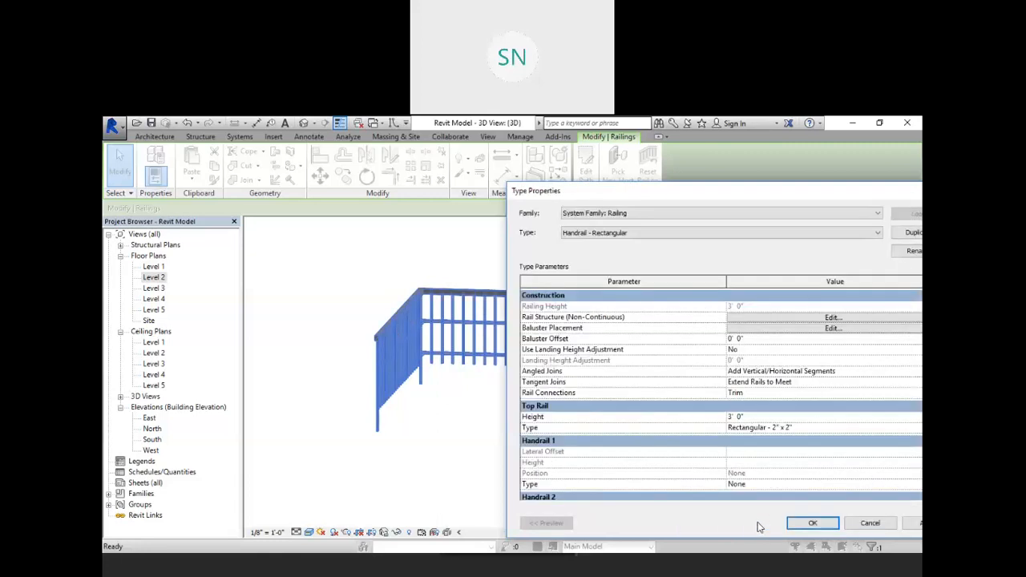
Step: Set the regular baluster's top offset to 4" and its distance from previous to 1', then apply and confirm the placement and type changes
click(830, 329)
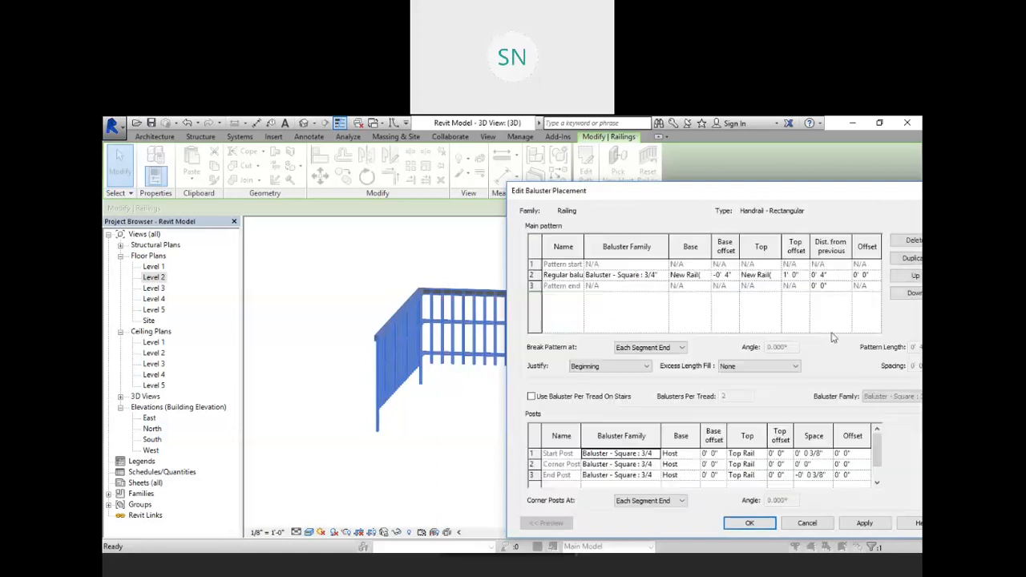
click(792, 275)
drag(793, 275, 774, 281)
text(4)
key(Tab)
drag(834, 280, 804, 278)
text(1)
key(Tab)
click(860, 521)
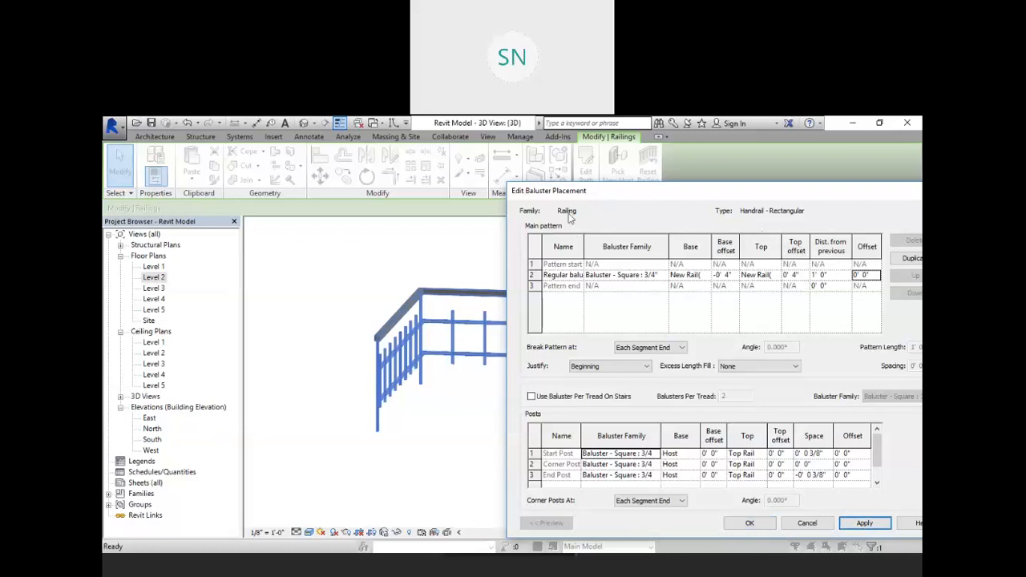
drag(613, 194, 482, 190)
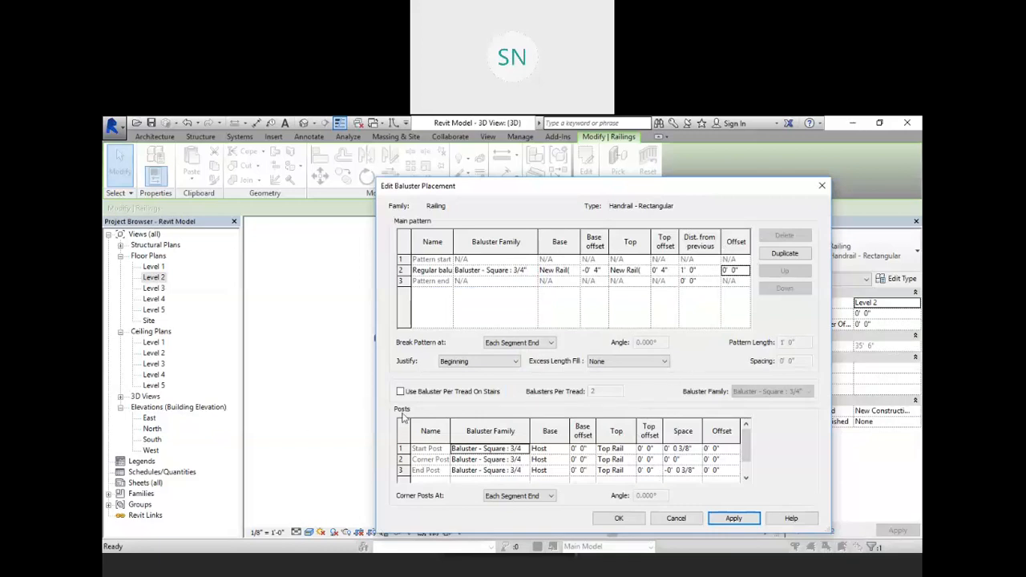
click(631, 519)
click(678, 518)
Step: Examine the modified railing in 3D from several angles, checking its rails, baluster spacing and position beside the building
click(677, 478)
middle_drag(677, 447, 643, 420)
scroll(632, 408, down, 1)
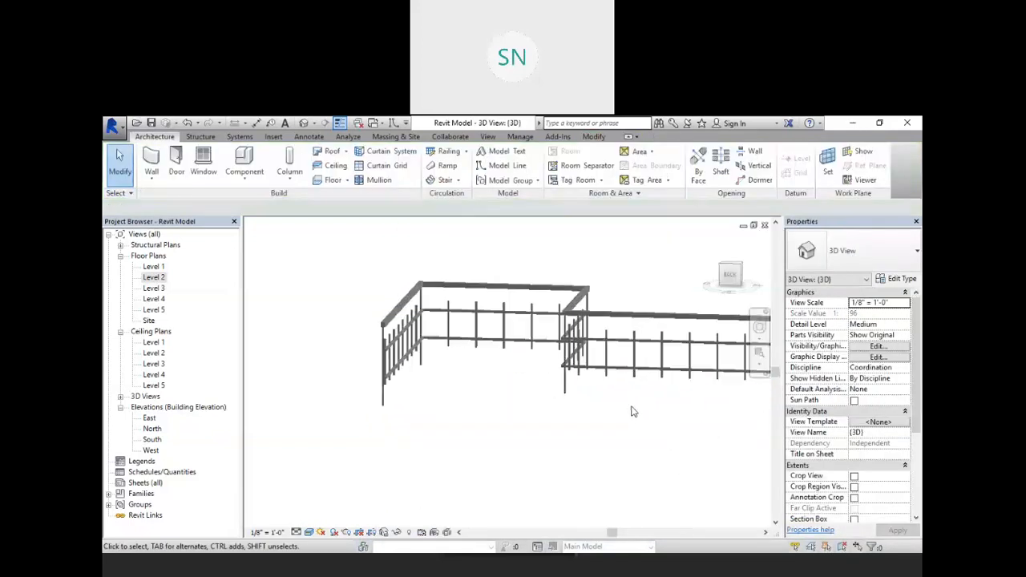
scroll(658, 409, down, 2)
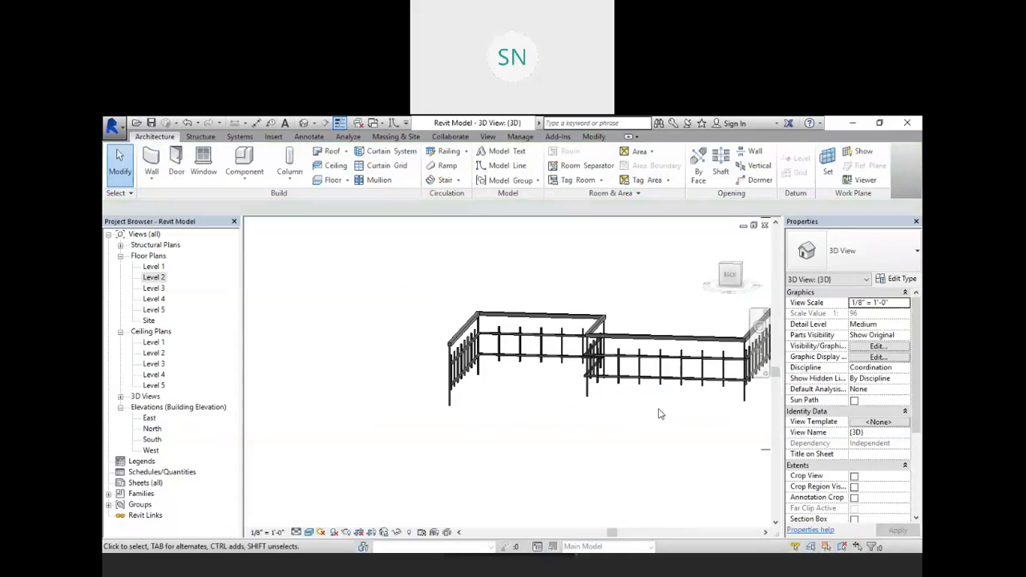
click(562, 410)
shift+middle_drag(561, 412, 535, 455)
middle_drag(596, 446, 539, 438)
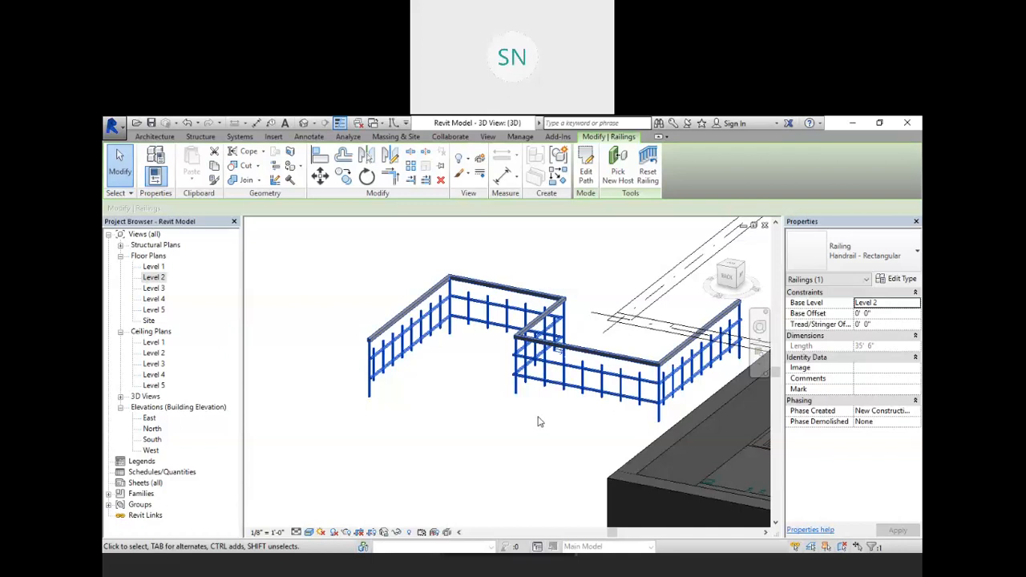
scroll(526, 417, down, 1)
middle_drag(531, 419, 520, 357)
scroll(521, 358, down, 1)
middle_drag(514, 410, 515, 411)
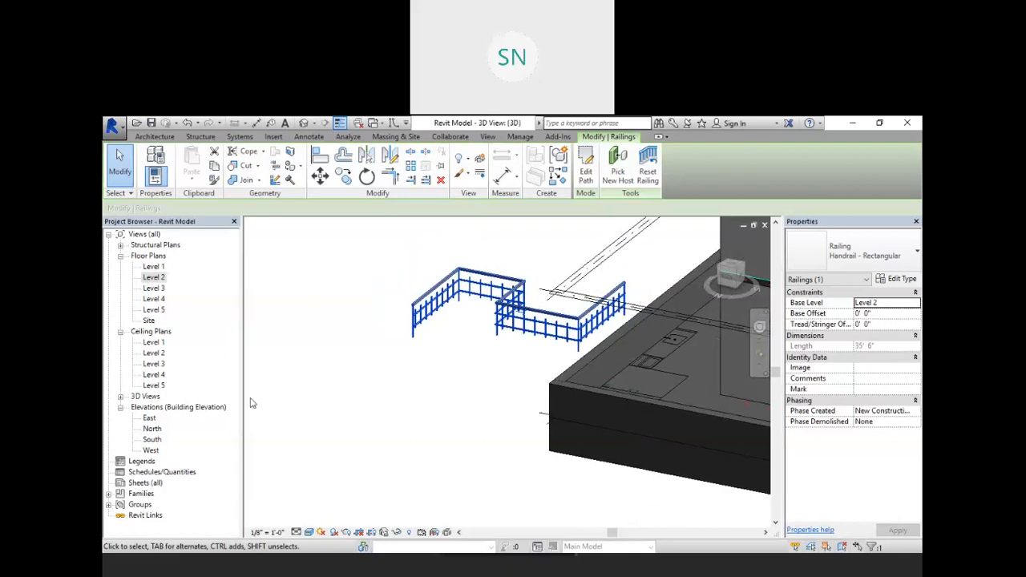
Step: Open the Level 2 floor plan and locate the existing railing beside the building
double_click(154, 277)
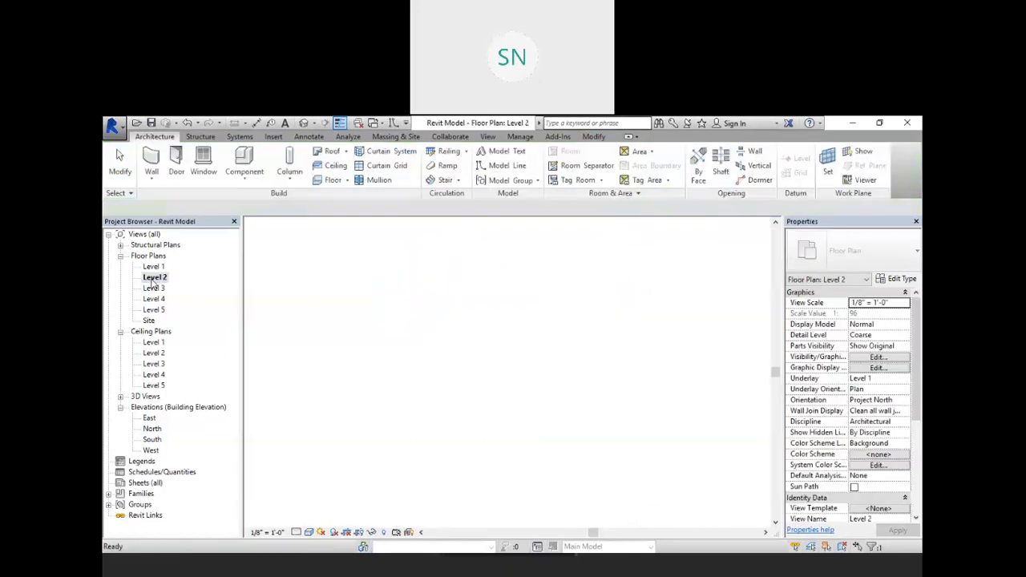
scroll(545, 324, down, 5)
middle_drag(636, 327, 597, 417)
click(557, 367)
scroll(556, 367, up, 1)
scroll(555, 367, up, 3)
middle_drag(552, 360, 568, 373)
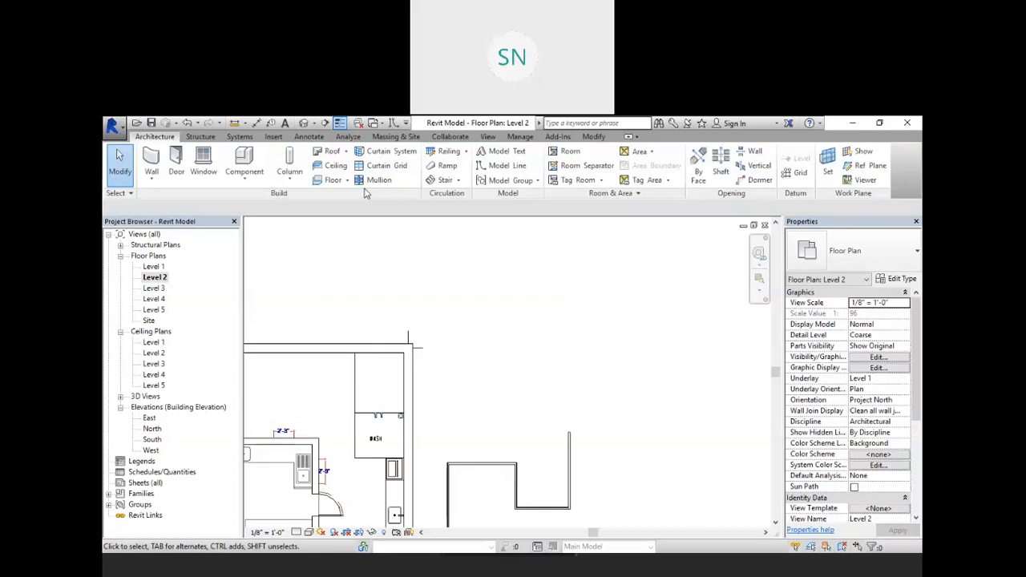
Step: Sketch an L-shaped railing path beside the building on Level 2, with an 18' vertical leg, and finish the railing
click(446, 151)
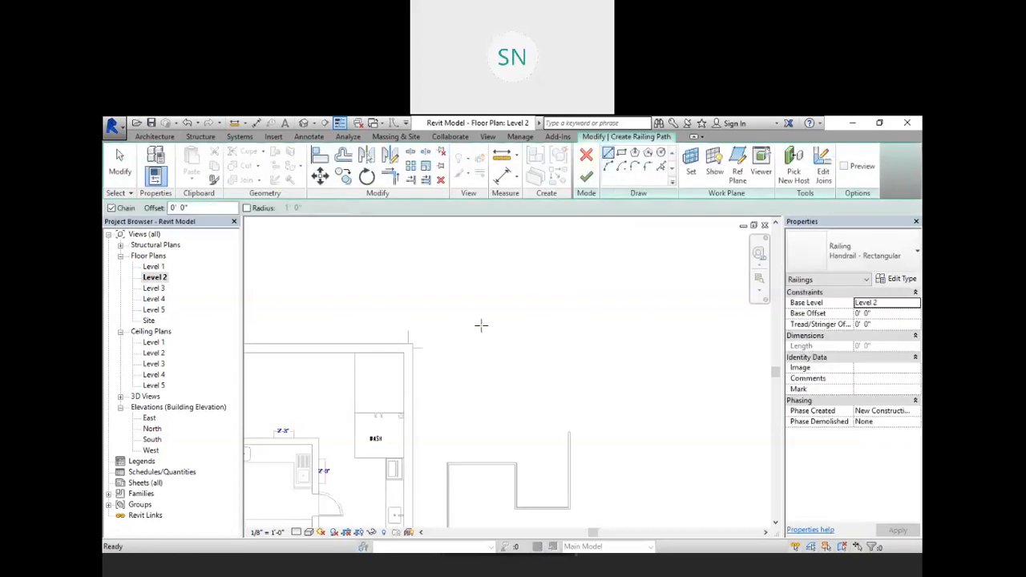
scroll(481, 325, down, 3)
middle_drag(554, 361, 590, 275)
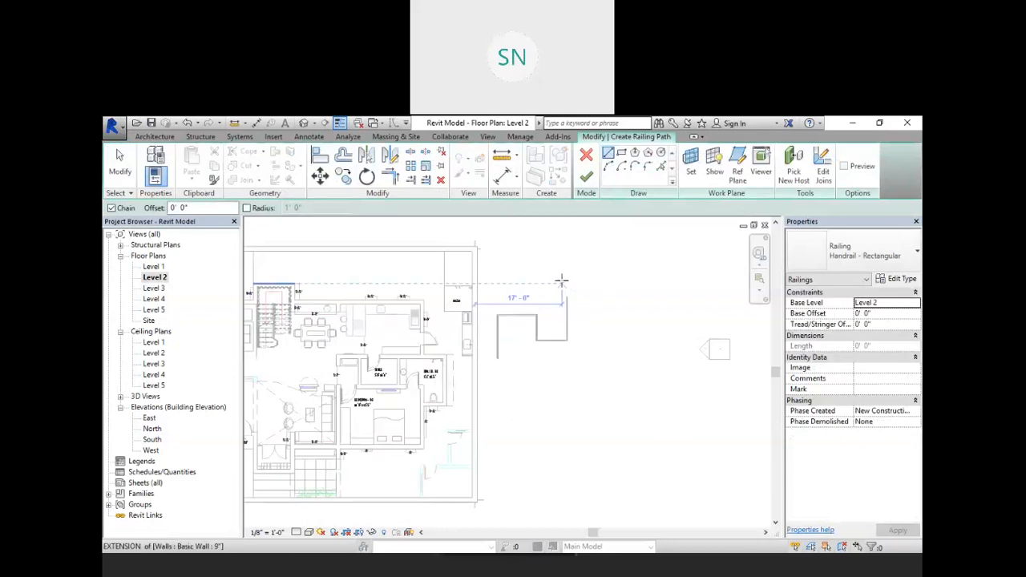
click(559, 255)
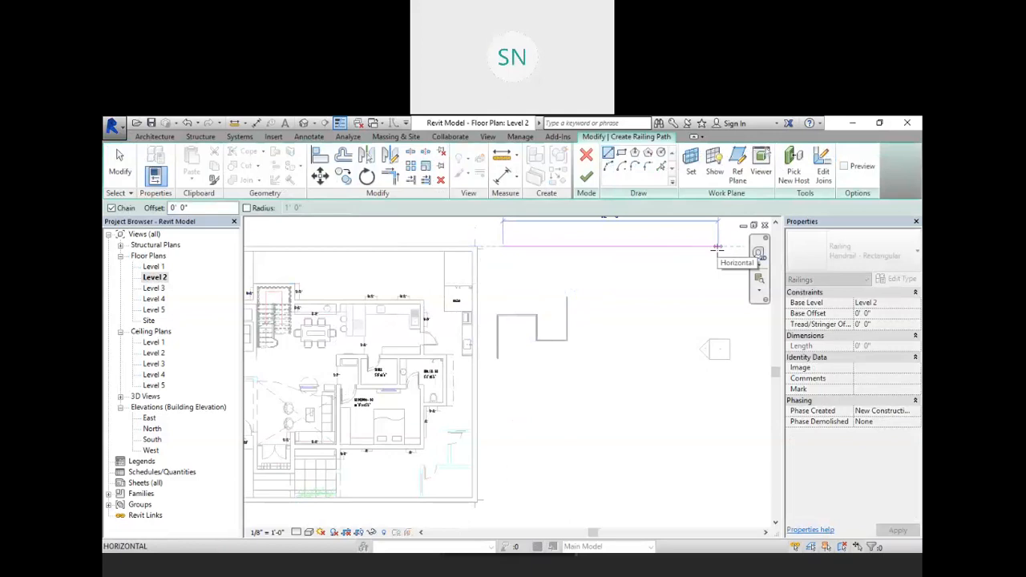
middle_drag(683, 282, 582, 376)
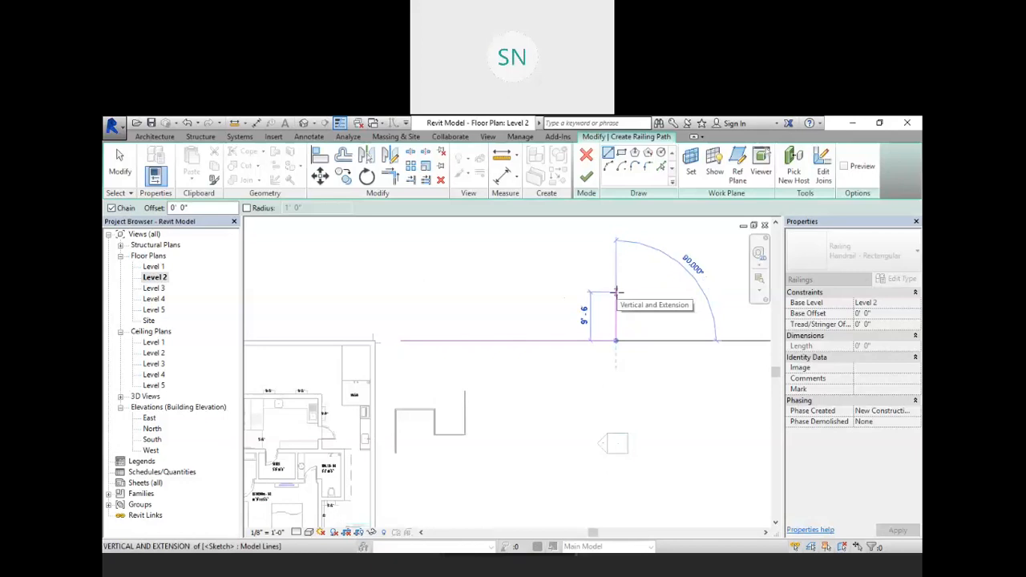
click(615, 248)
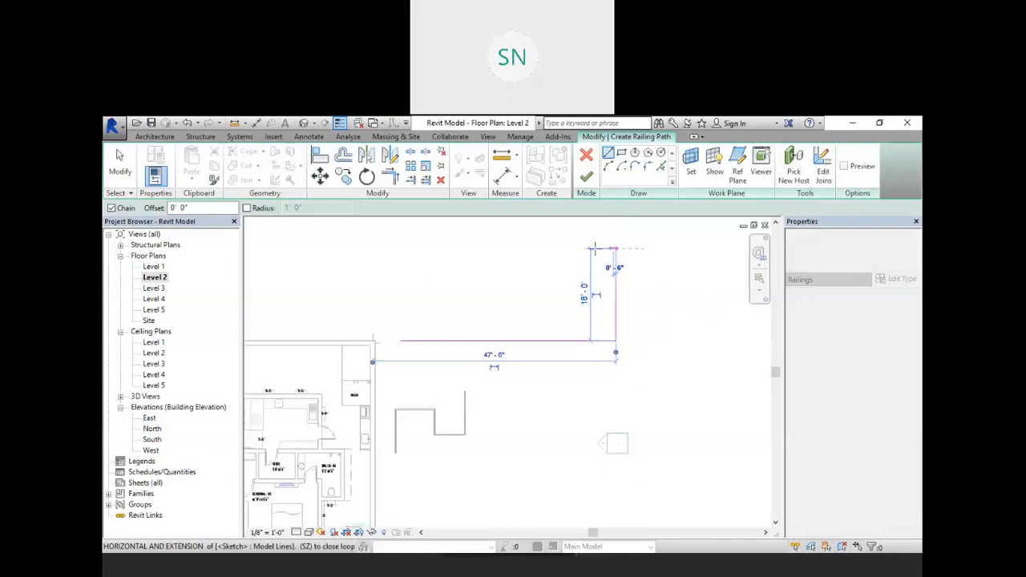
right_click(534, 249)
click(564, 256)
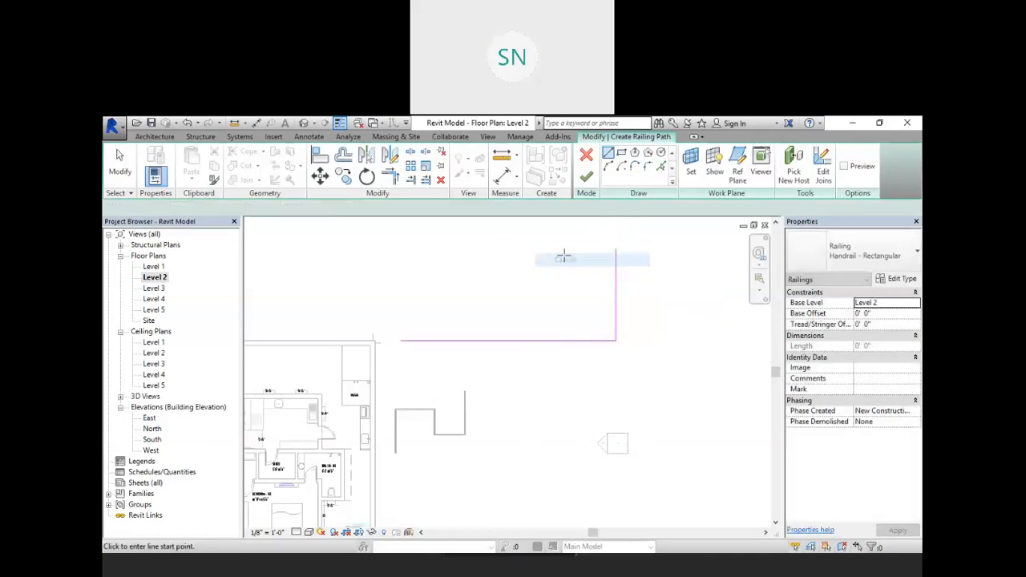
click(586, 176)
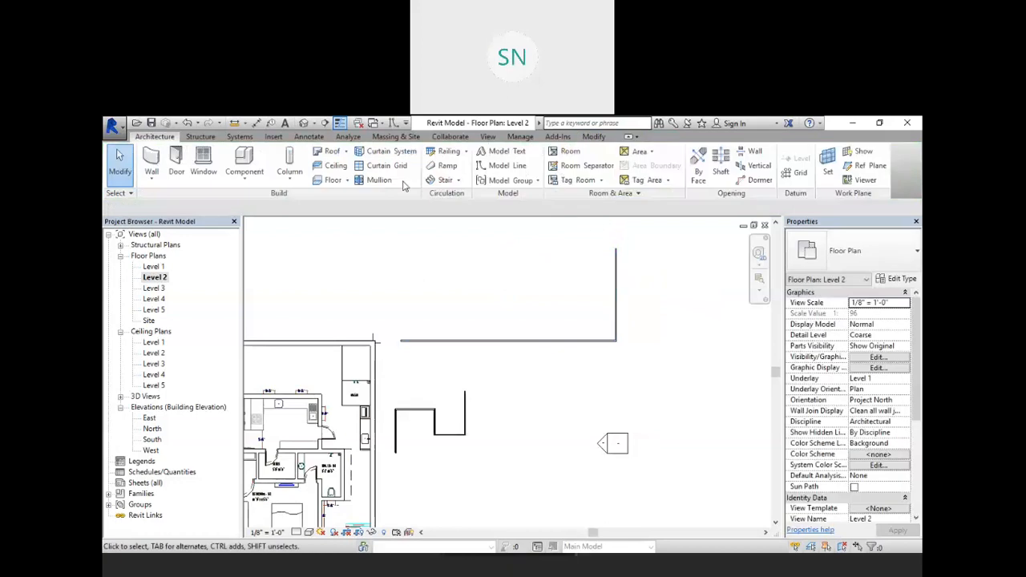
Step: Open the 3D view and examine the new L-shaped railing alongside the existing stepped railing
click(304, 124)
middle_drag(493, 350, 738, 355)
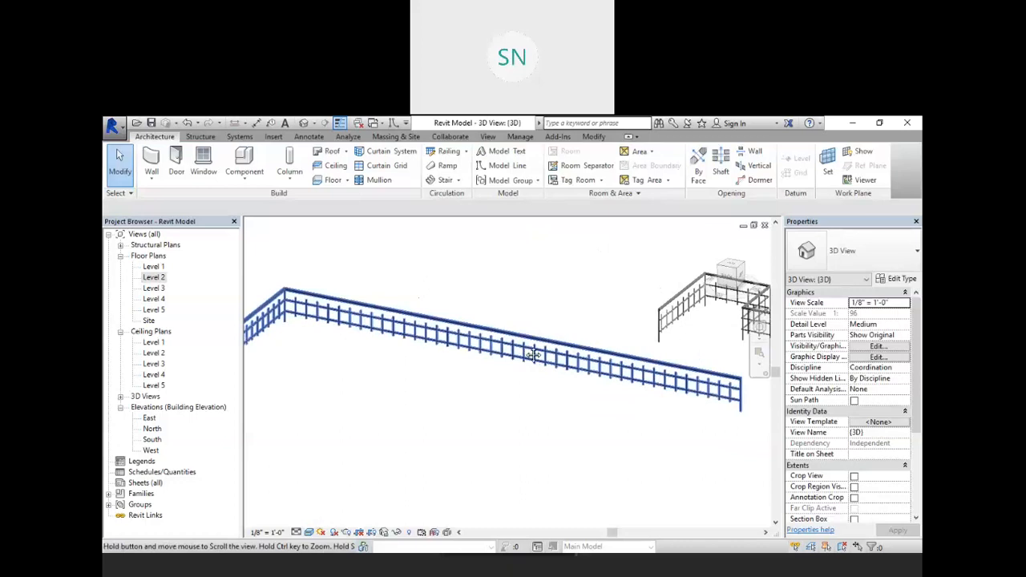
middle_drag(518, 353, 603, 351)
scroll(616, 389, up, 1)
middle_drag(629, 404, 497, 385)
scroll(498, 385, down, 1)
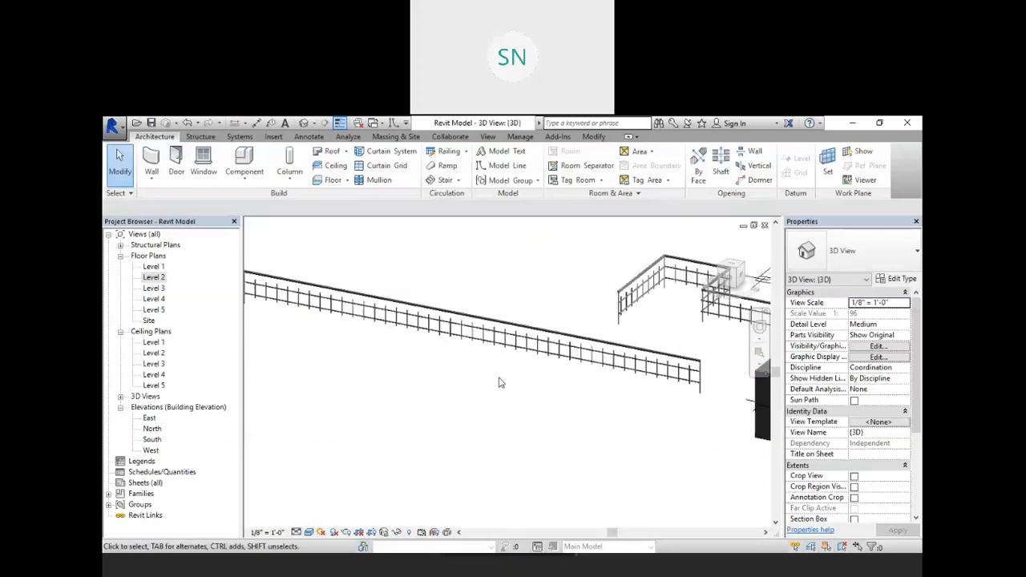
middle_drag(598, 401, 550, 398)
middle_drag(475, 321, 641, 371)
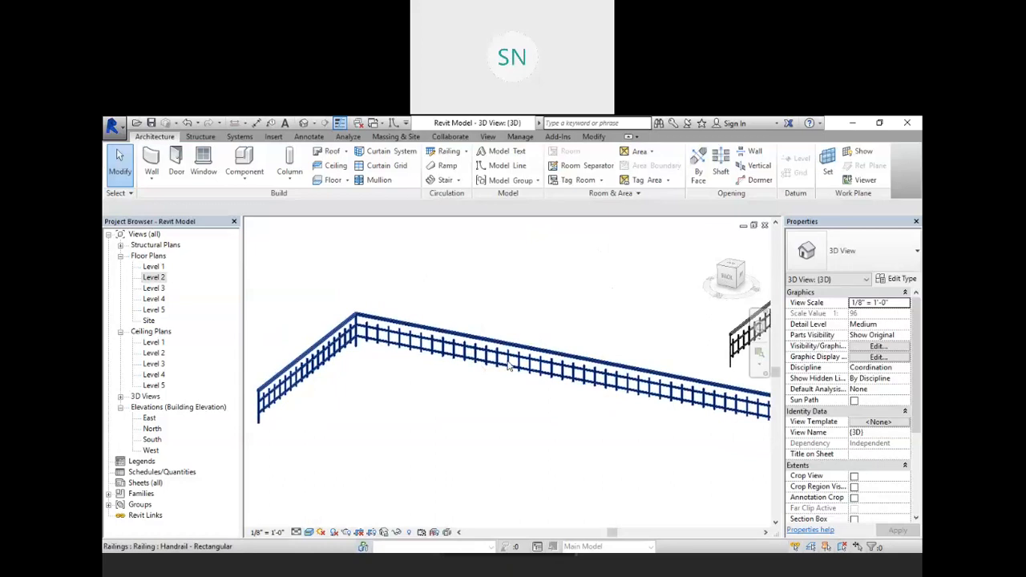
middle_drag(661, 395, 518, 396)
middle_drag(630, 382, 576, 372)
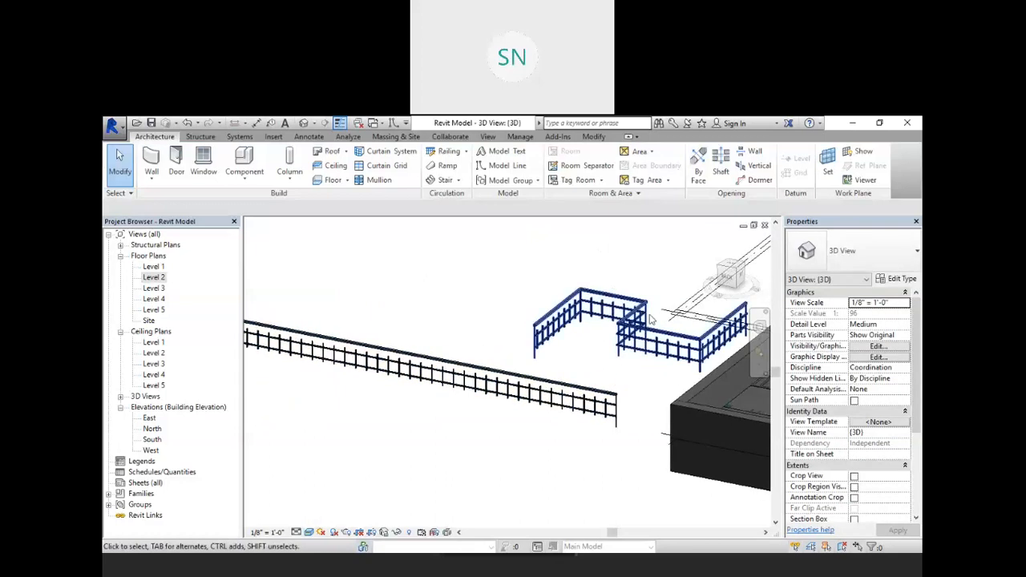
scroll(651, 319, up, 5)
middle_drag(634, 350, 615, 347)
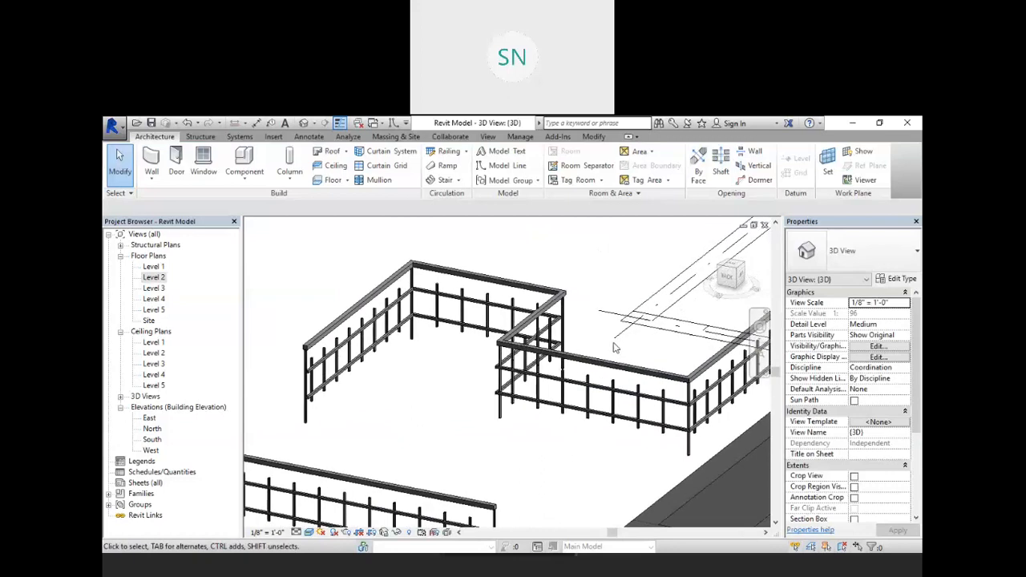
Step: Review the baluster placement and post settings in the stepped railing's type properties, leaving them unchanged
click(565, 297)
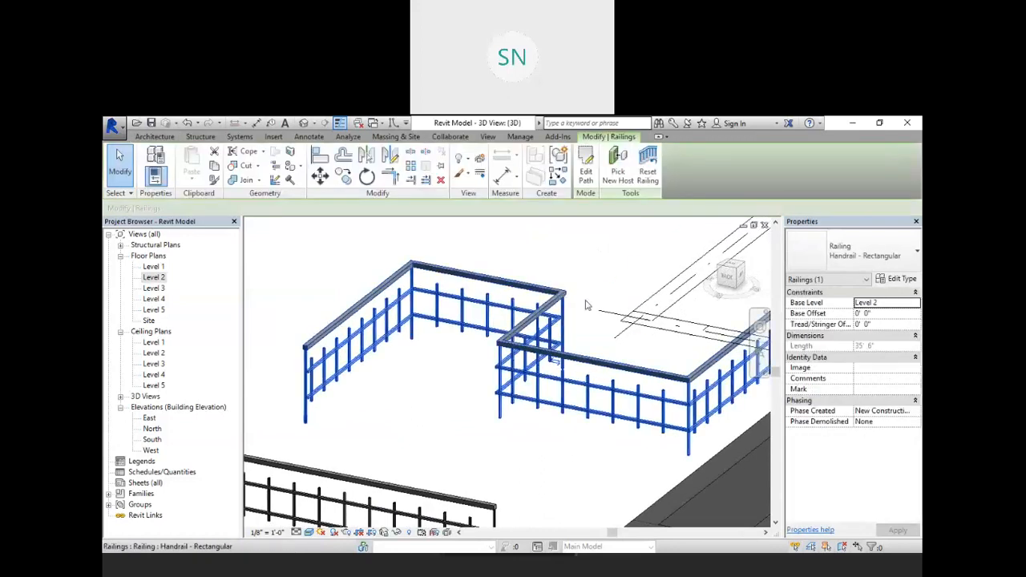
click(899, 279)
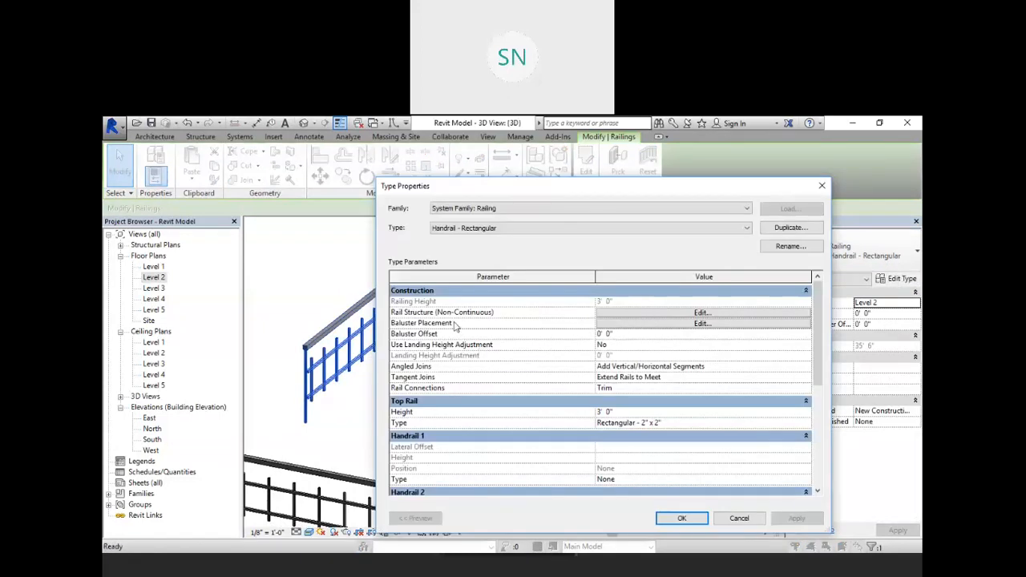
click(643, 324)
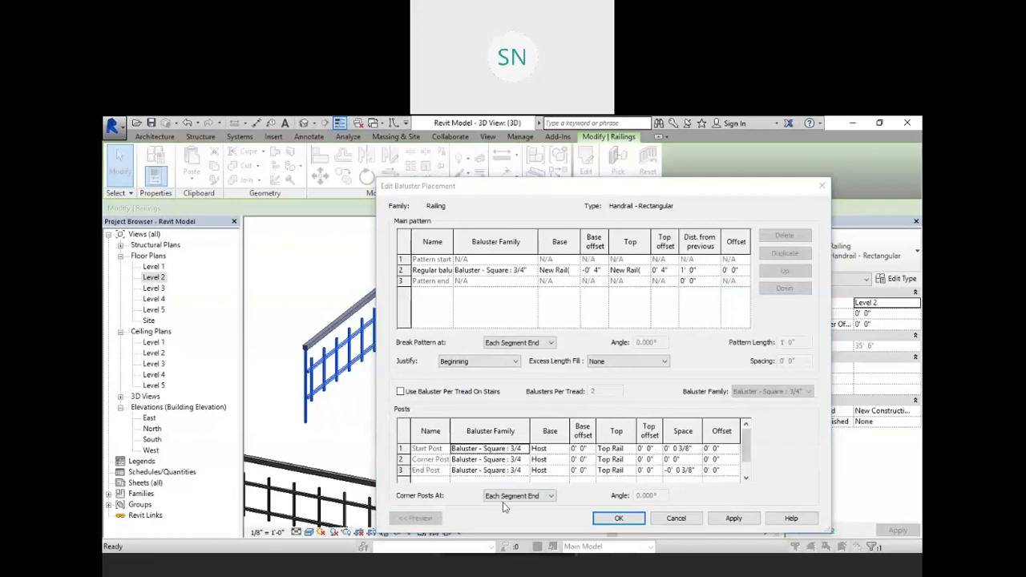
click(676, 518)
click(697, 520)
Step: Examine the stepped railing's corners, posts and balusters in 3D and clear its selection
middle_drag(646, 467, 603, 415)
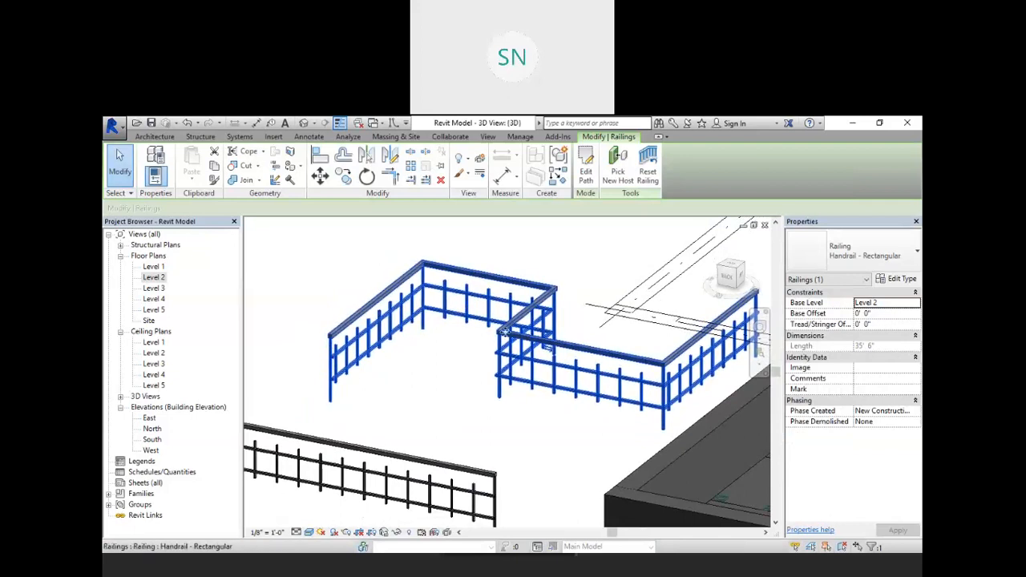
middle_drag(652, 341, 703, 319)
middle_drag(595, 403, 682, 406)
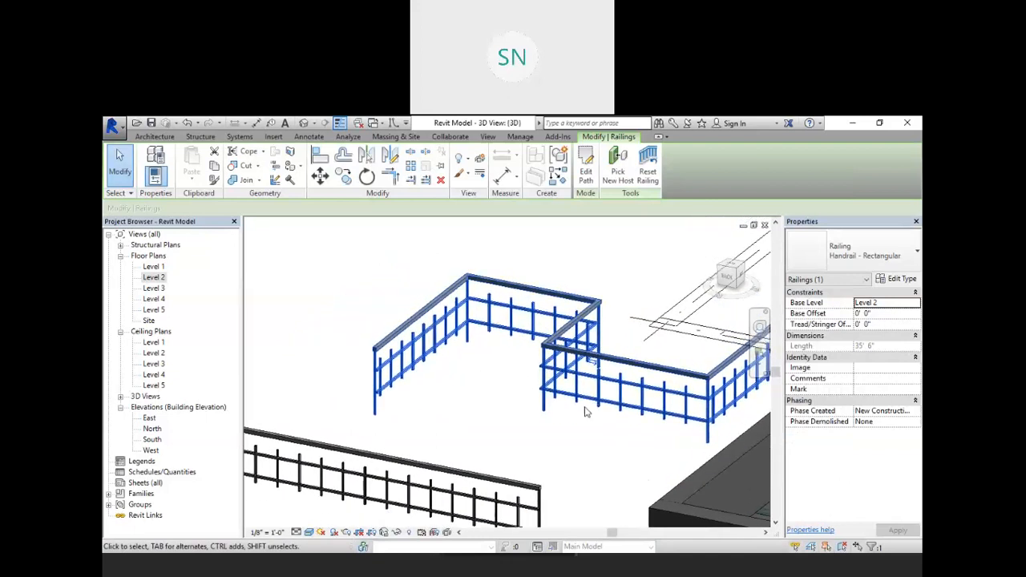
scroll(502, 414, down, 1)
middle_drag(563, 416, 479, 410)
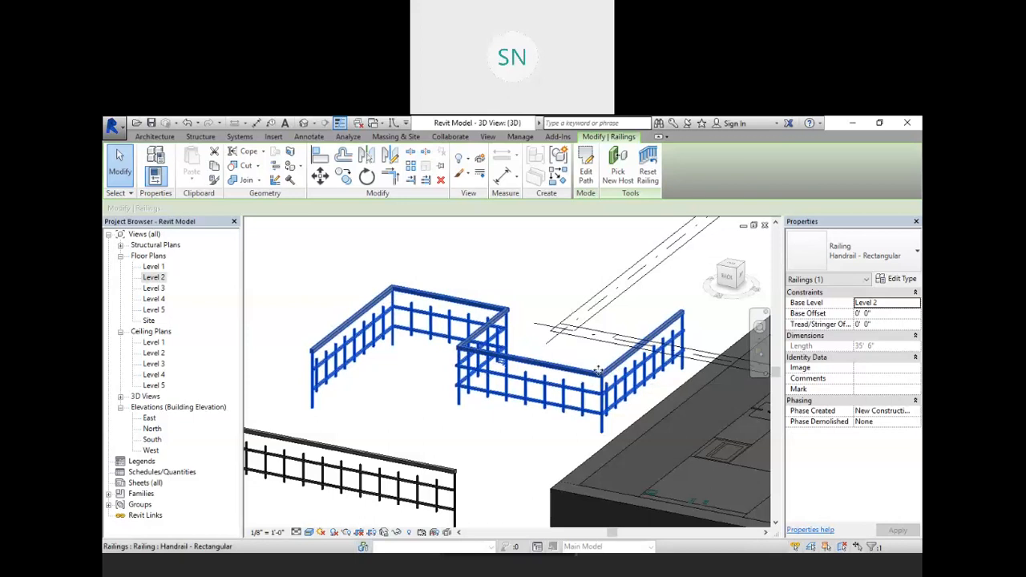
click(552, 255)
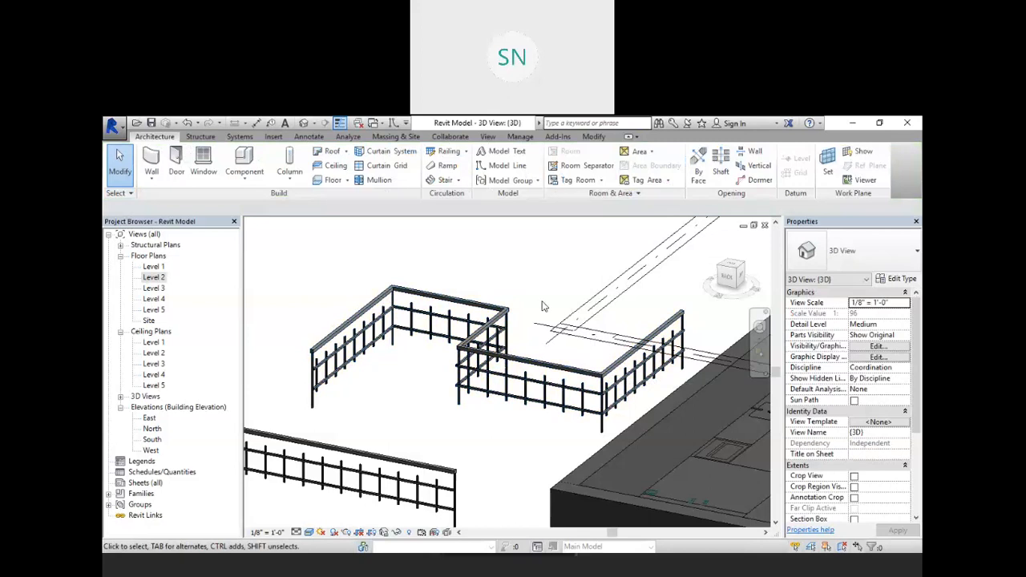
scroll(485, 257, down, 3)
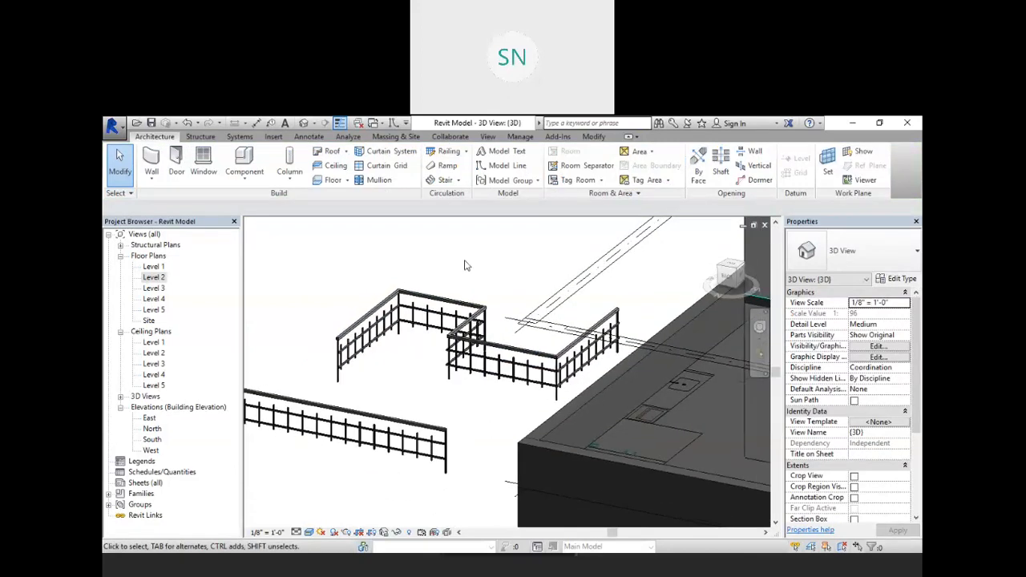
Step: Start loading a family and go to the Balusters folder within Railings in the US Imperial library
click(273, 136)
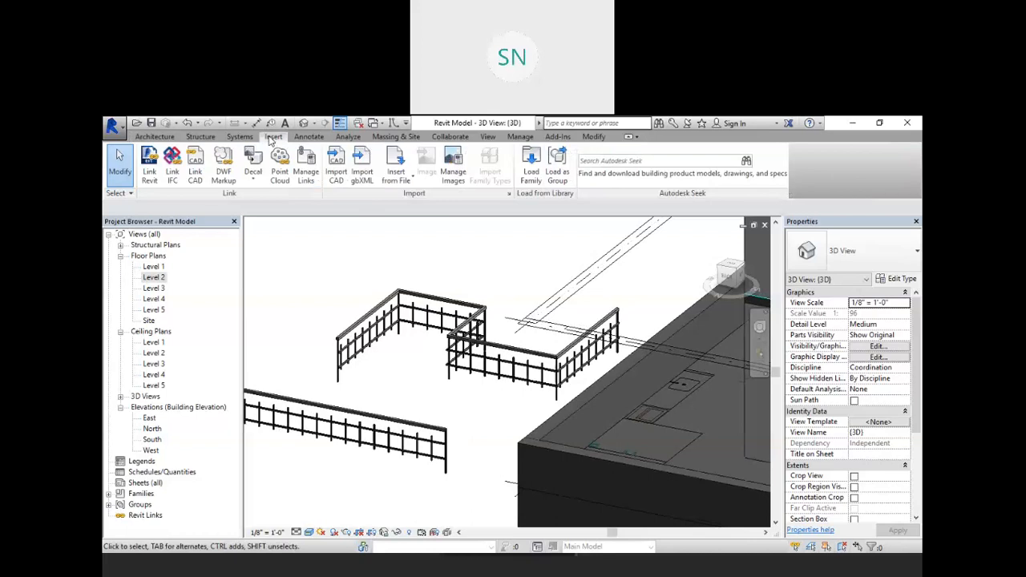
click(529, 166)
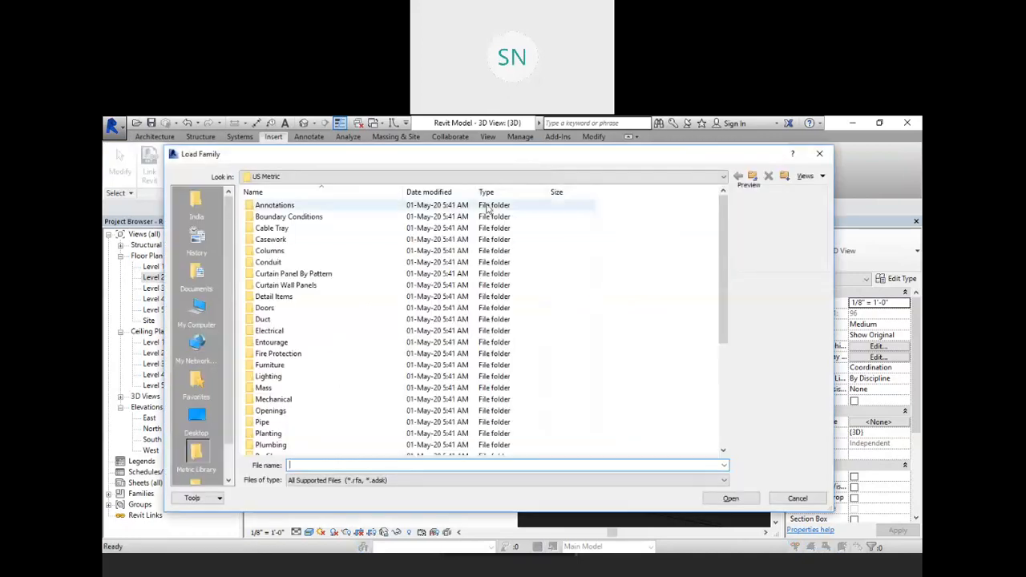
click(752, 176)
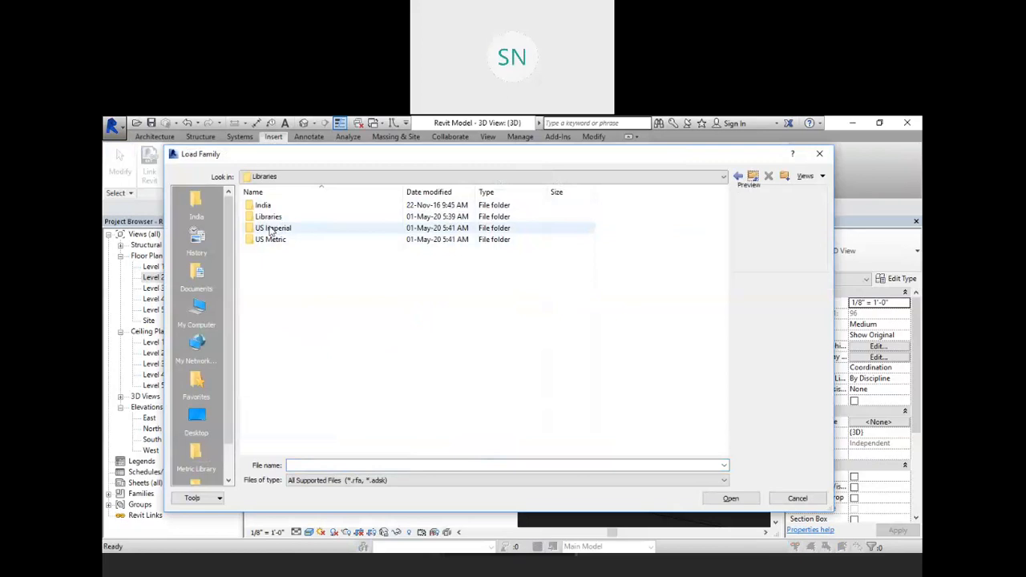
double_click(325, 228)
scroll(343, 255, down, 5)
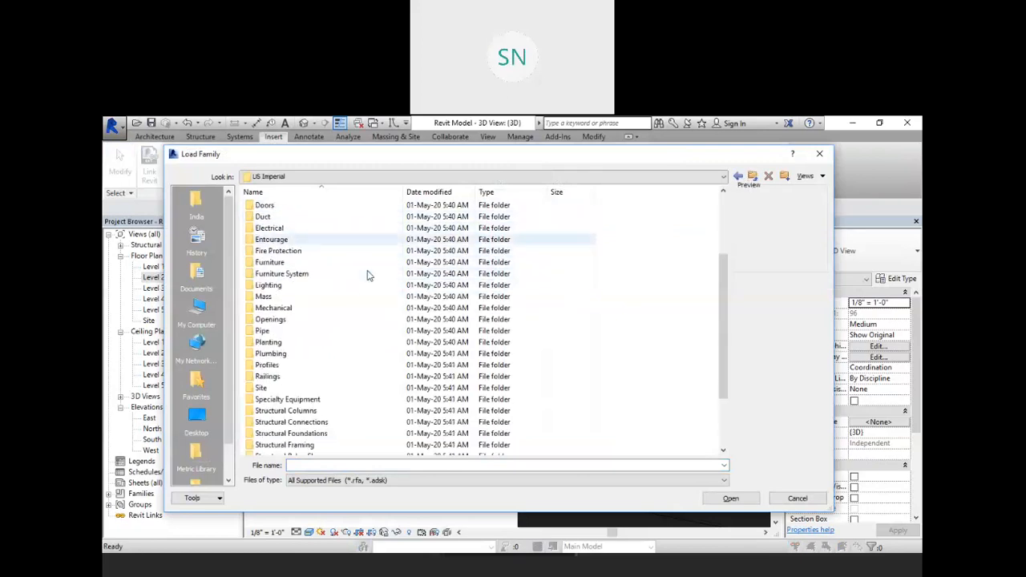
click(298, 297)
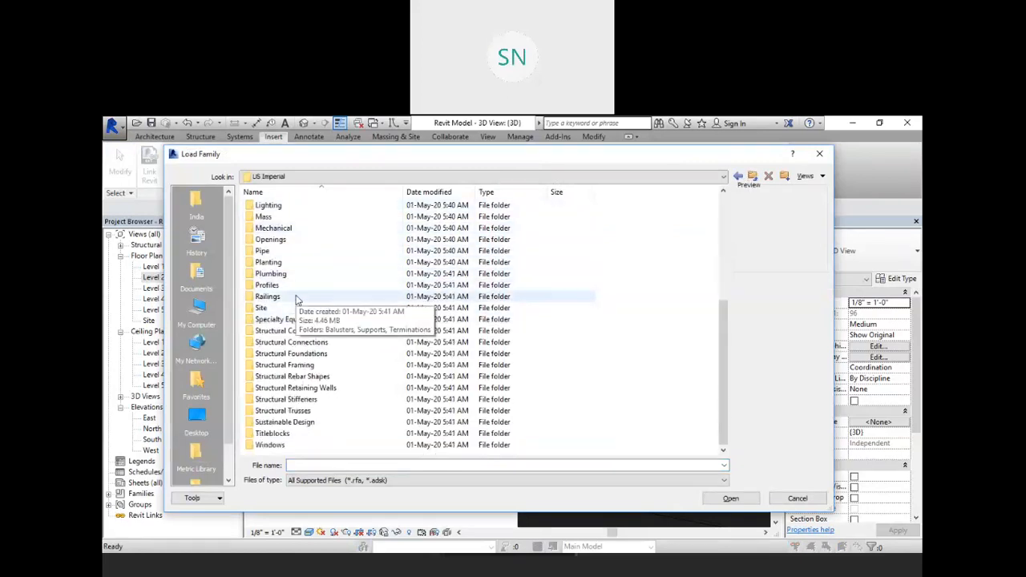
double_click(298, 297)
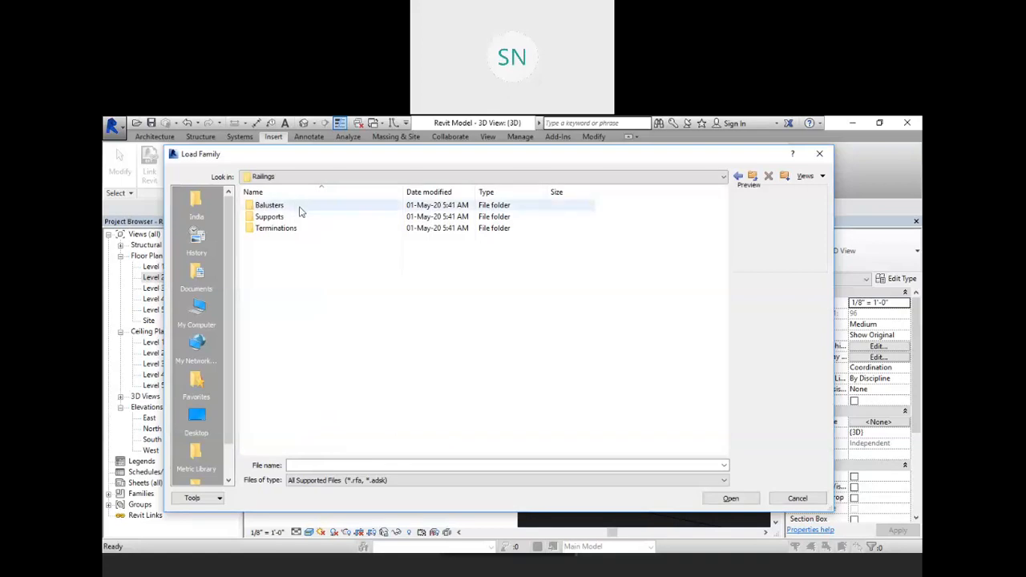
double_click(298, 209)
Step: Preview the custom and round baluster families and load Baluster - Custom3 into the project
click(300, 208)
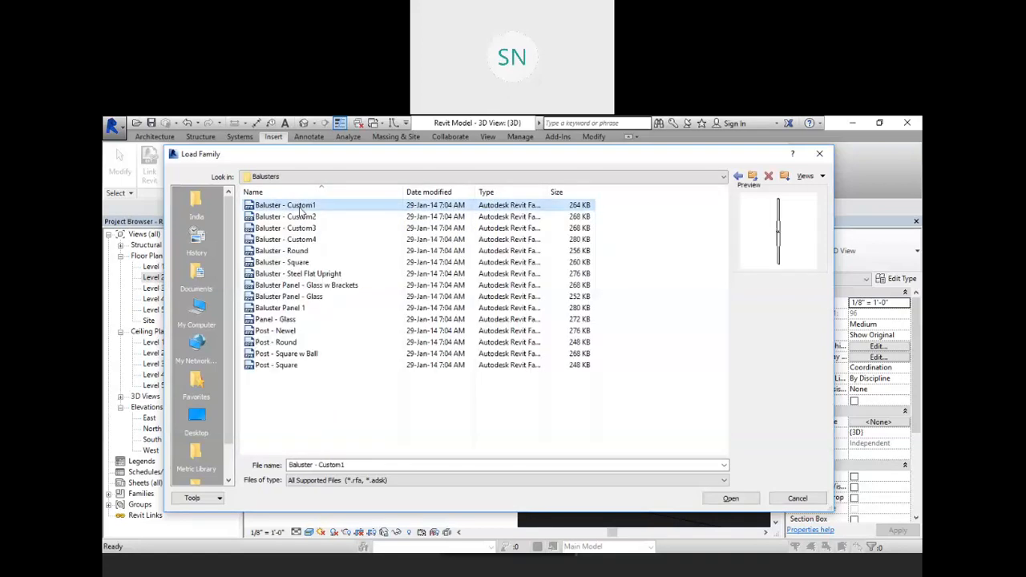
key(Down)
key(Down)
key(Down)
key(Down)
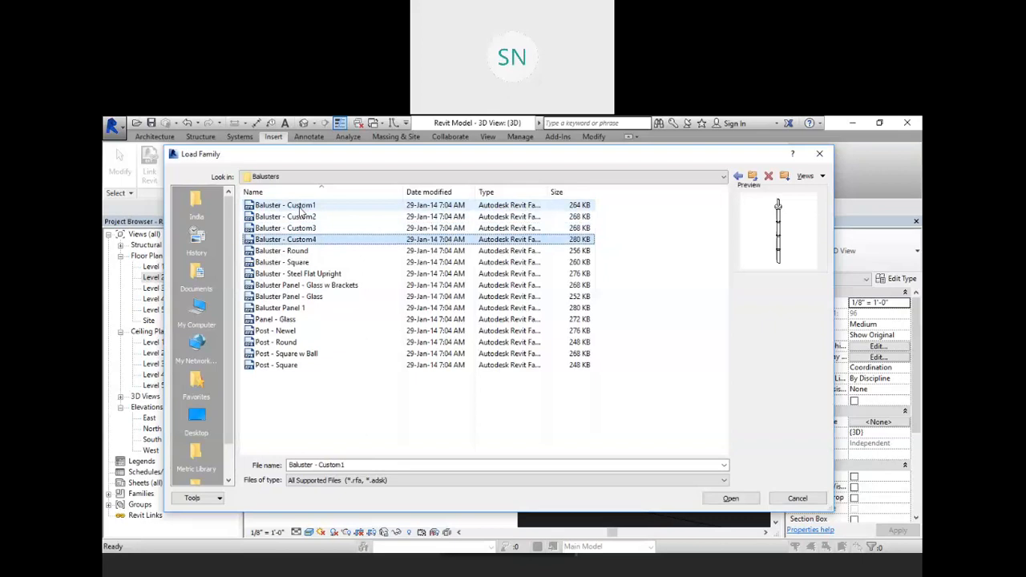
key(Down)
key(Up)
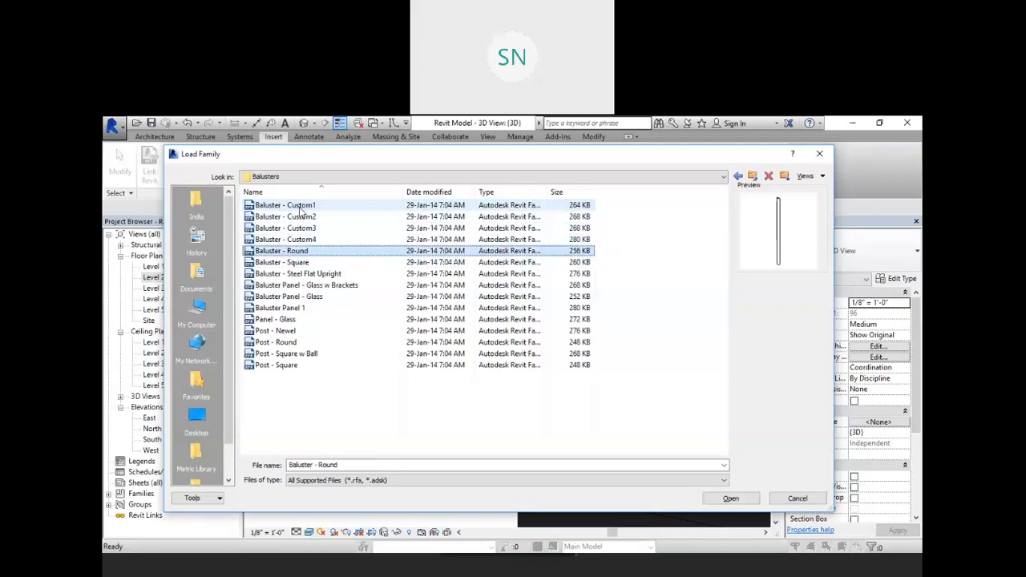
key(Up)
key(Up)
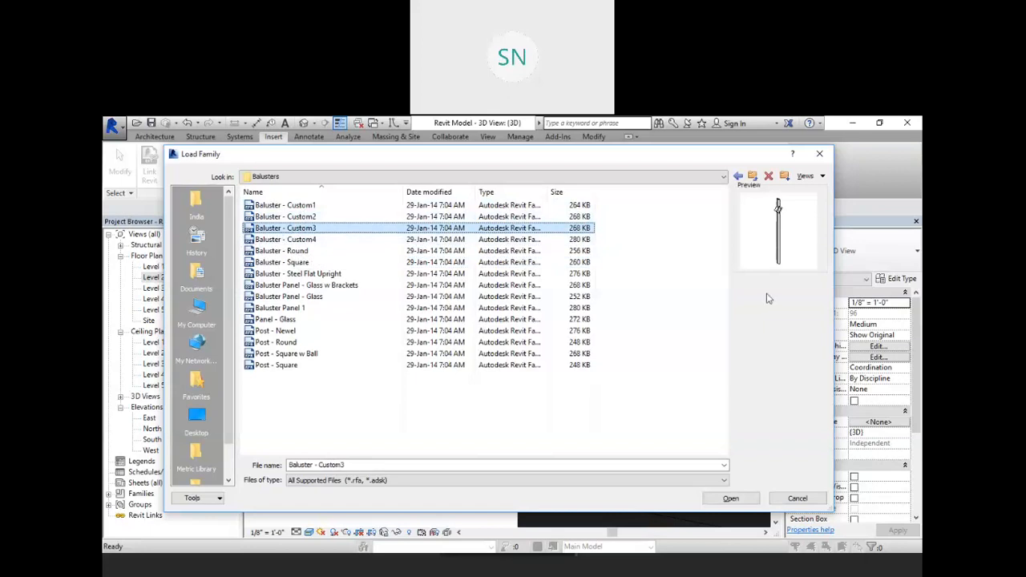
click(745, 499)
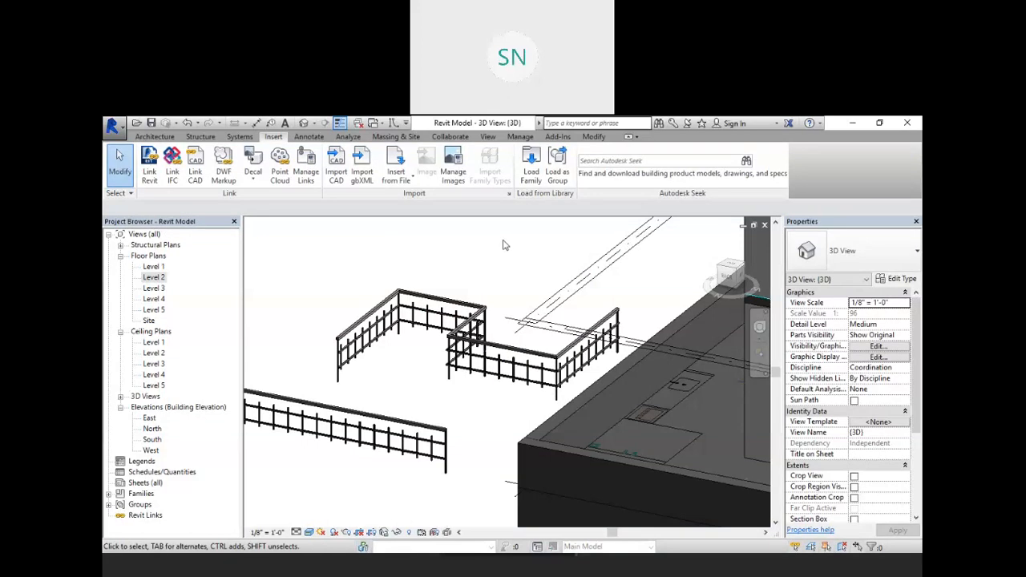
Step: Start loading another family and browse to Railings > Balusters in the US Imperial library
click(531, 170)
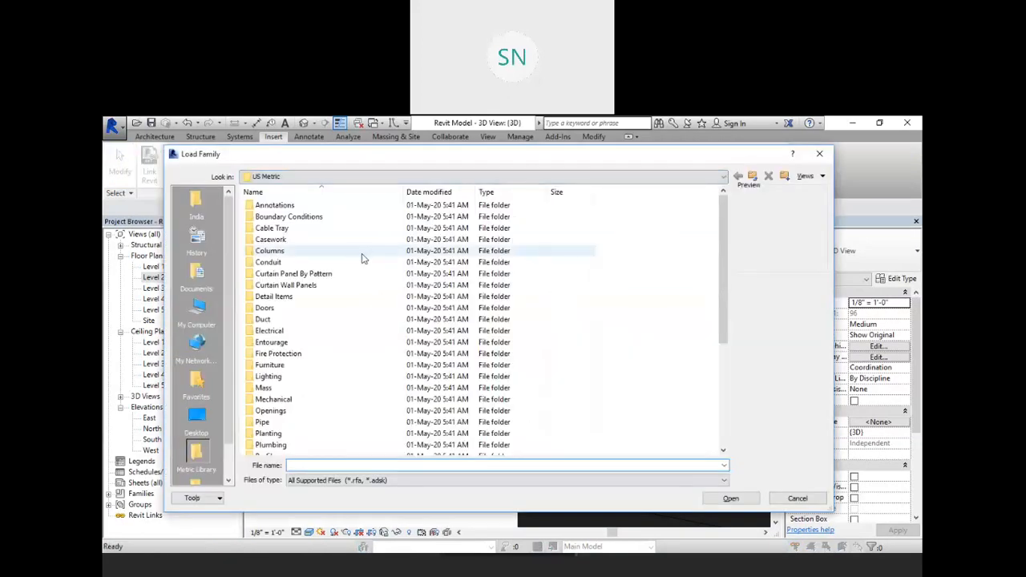
click(752, 177)
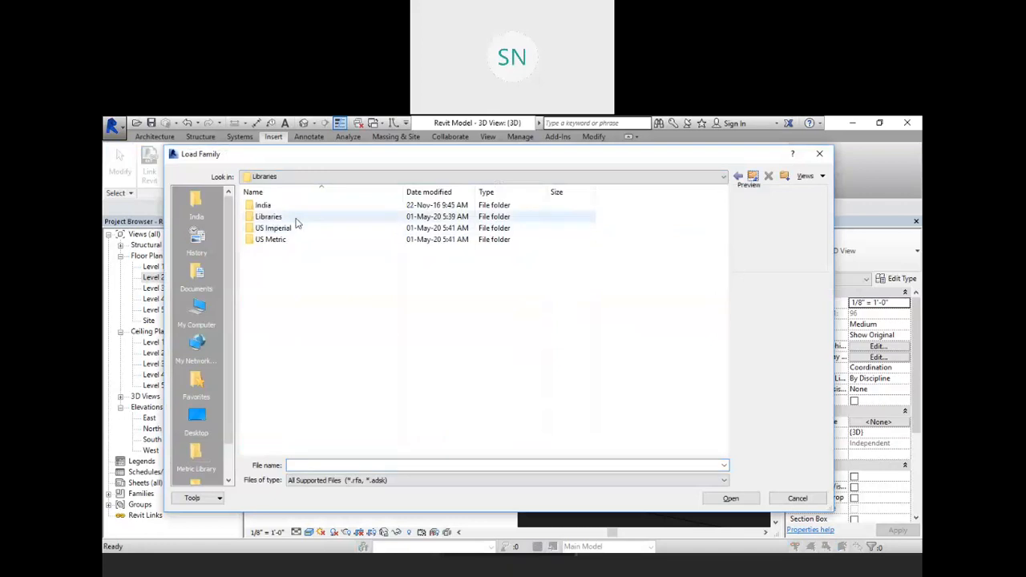
double_click(316, 227)
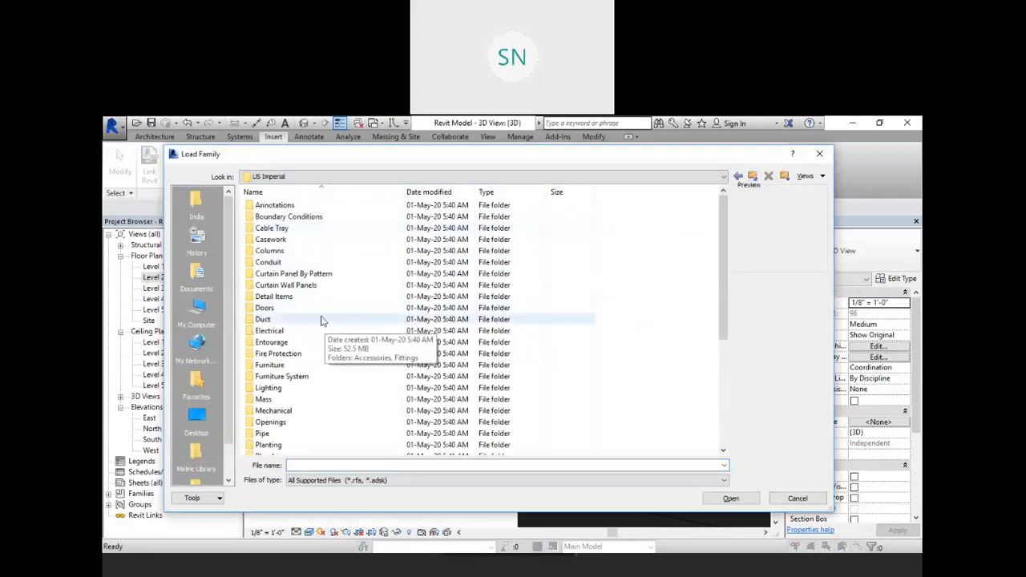
scroll(324, 325, down, 4)
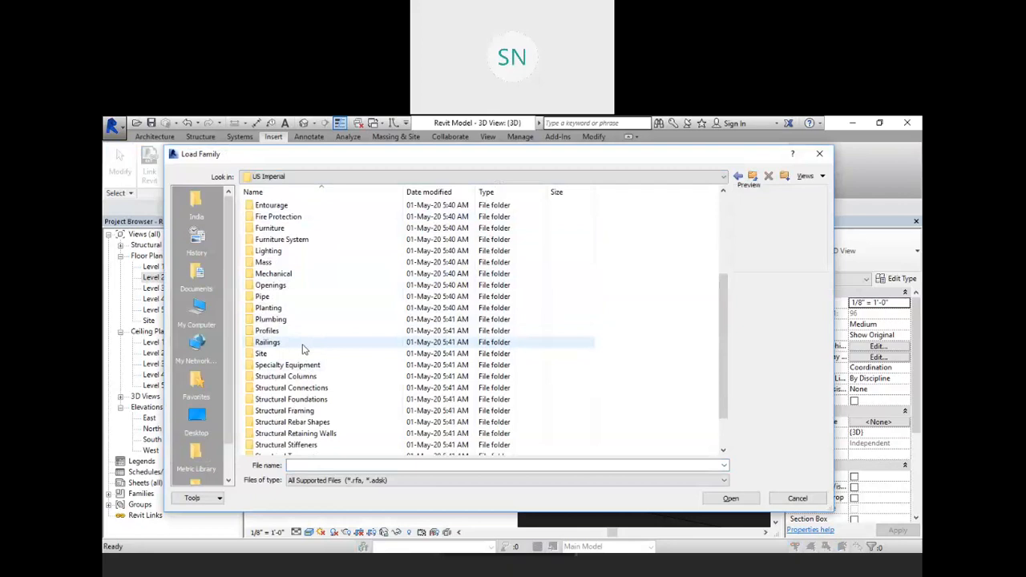
double_click(305, 346)
double_click(323, 204)
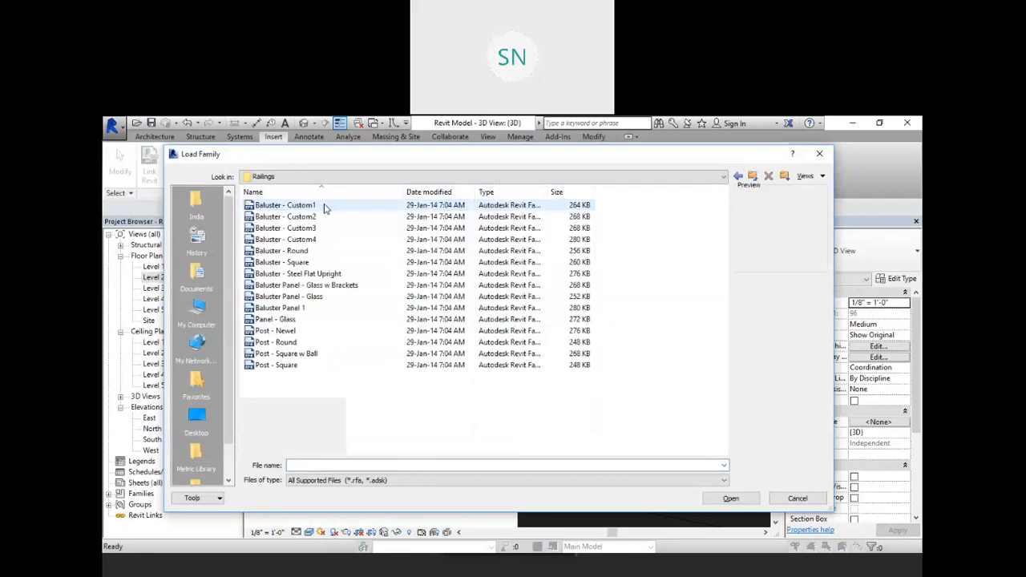
Step: Preview the custom, round, square and panel baluster families and load Baluster Panel - Glass w Brackets into the project
click(334, 222)
key(Down)
key(Down)
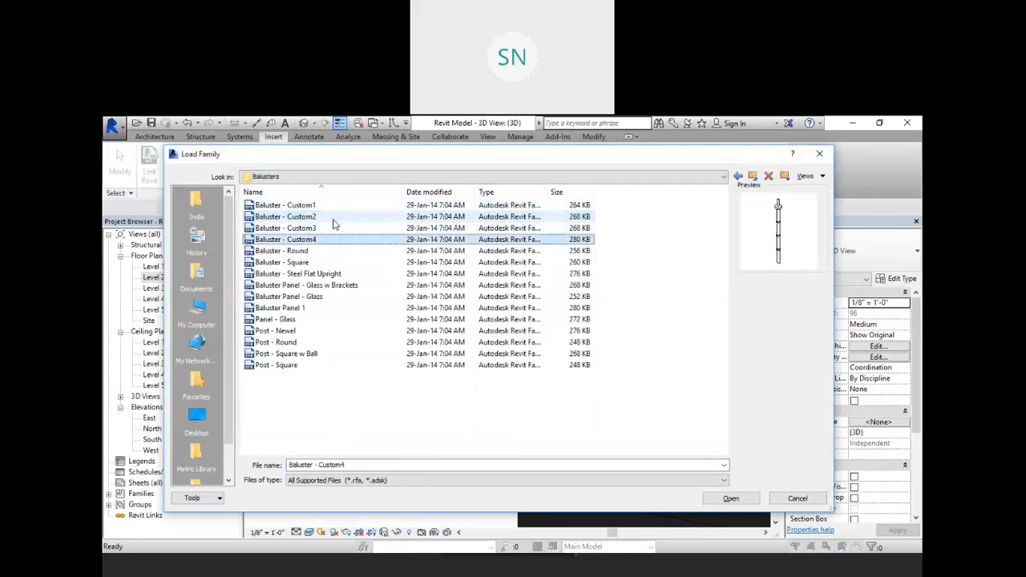
key(Down)
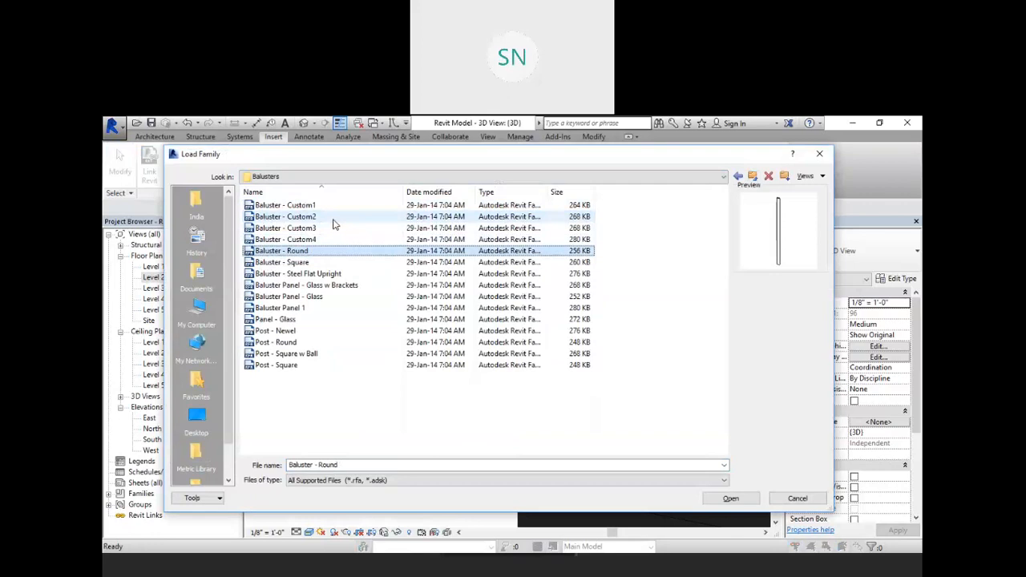
key(Down)
key(Down)
key(Down)
key(Down)
key(Up)
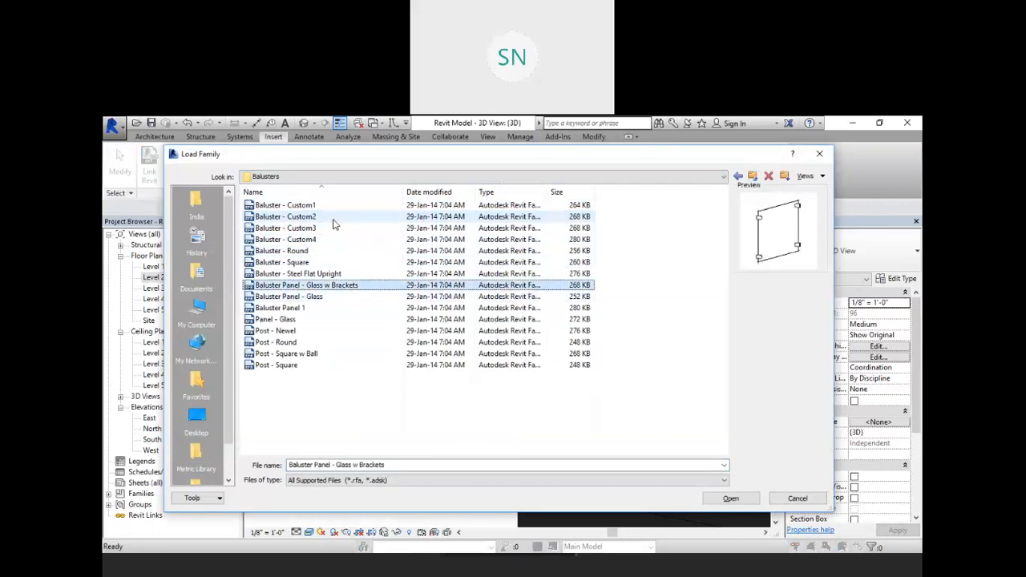
click(730, 498)
Step: Begin loading one more family and open the US Imperial library folder
click(536, 188)
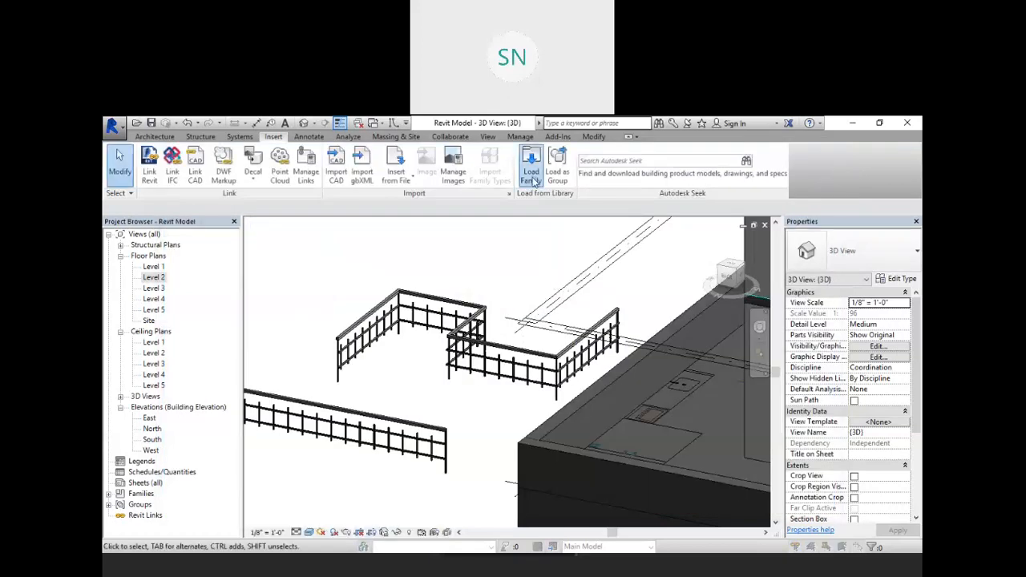
click(754, 175)
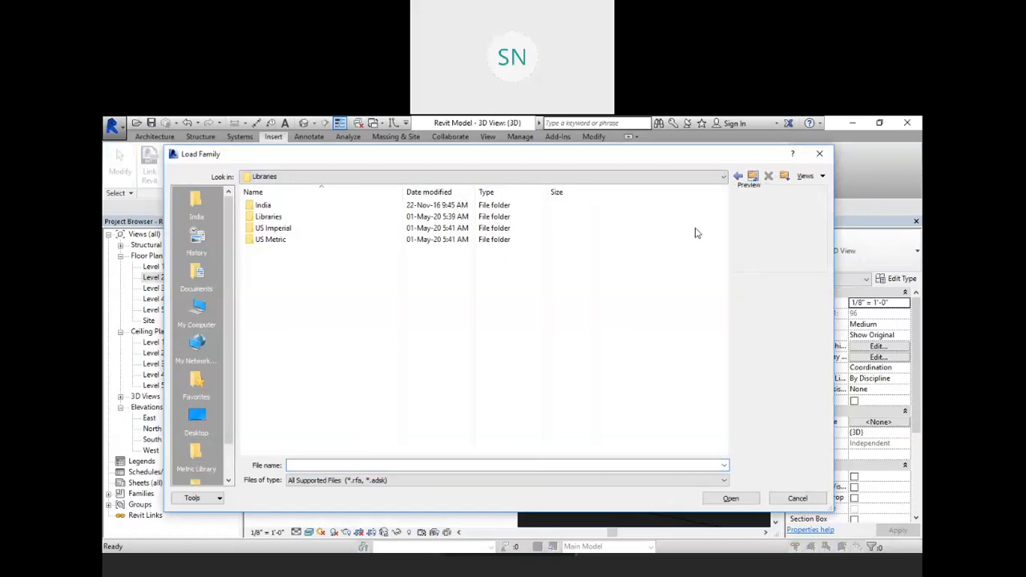
double_click(326, 229)
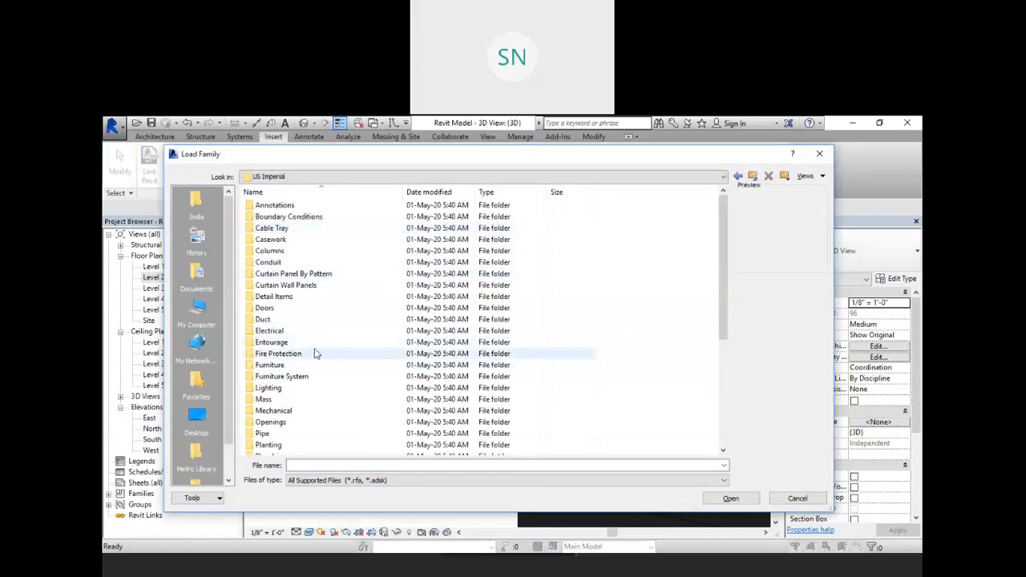
Step: Load the Post - Newel family from the Balusters subfolder of the US Imperial Railings library
scroll(313, 353, down, 3)
double_click(313, 383)
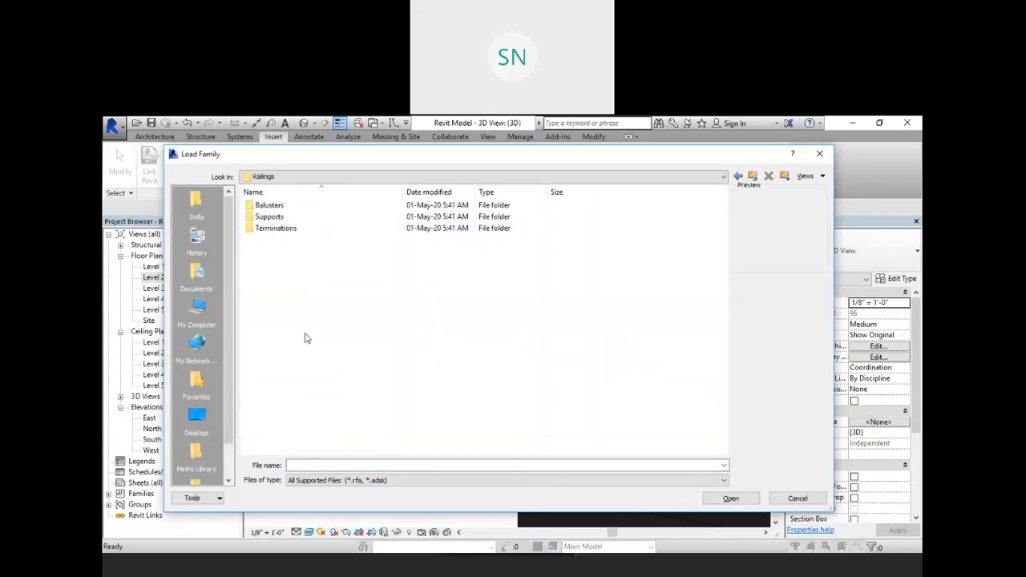
click(330, 206)
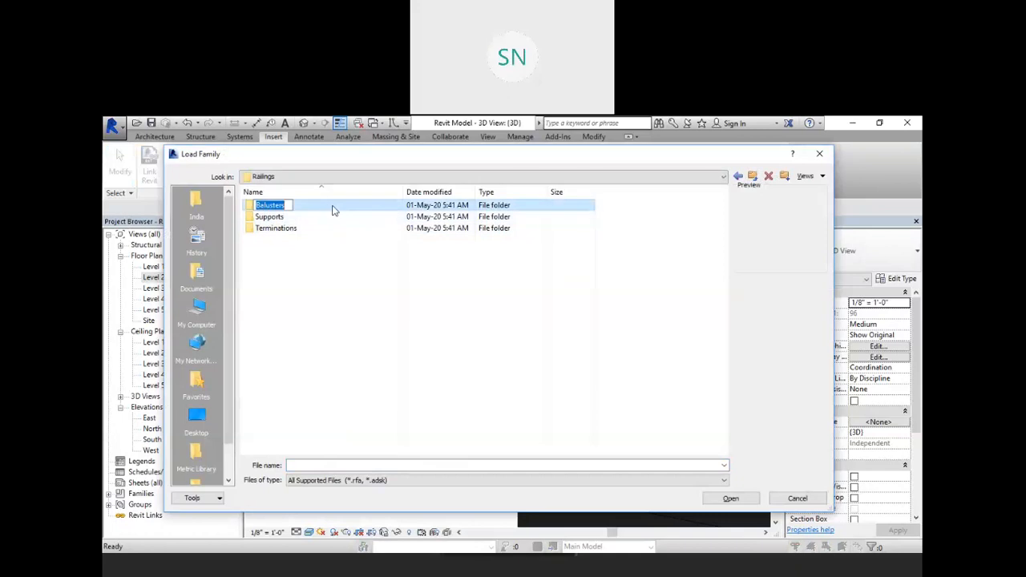
double_click(337, 207)
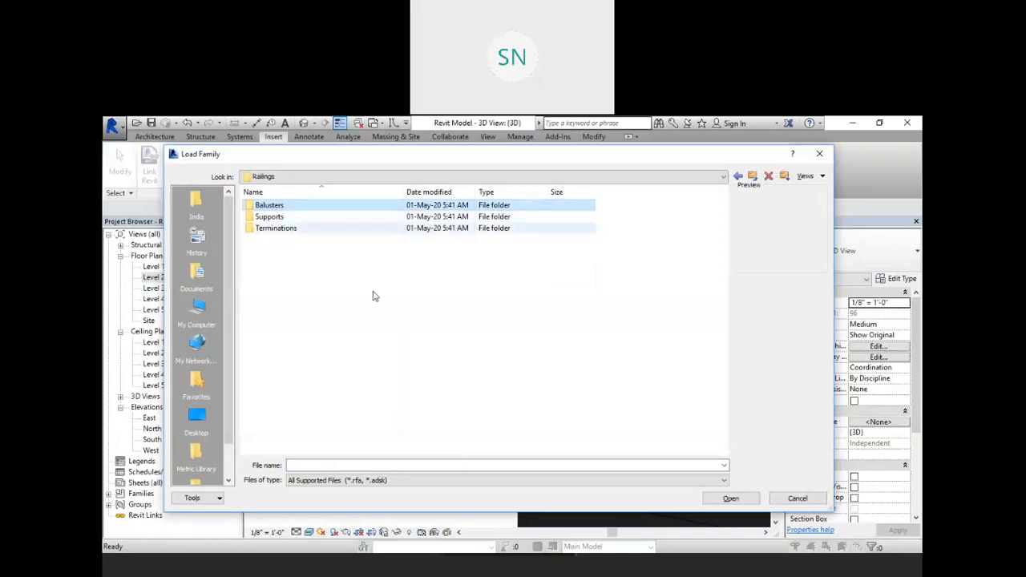
click(345, 285)
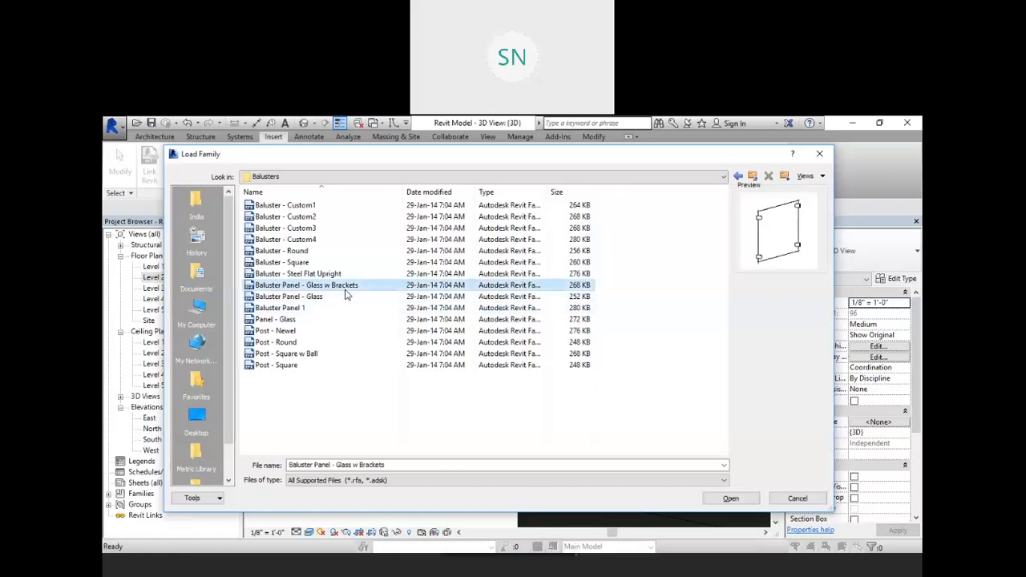
key(Down)
key(Down)
key(Down)
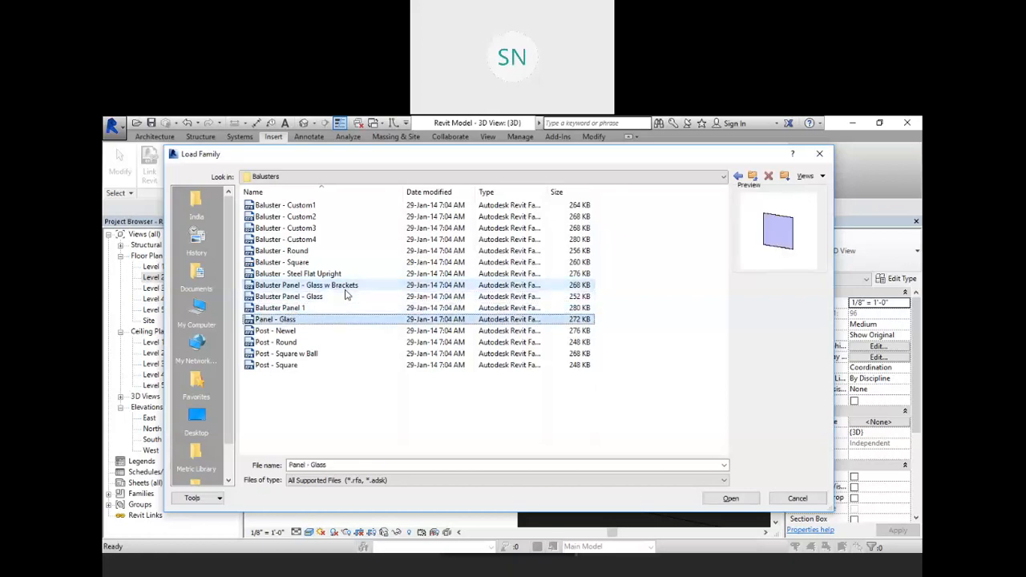
key(Down)
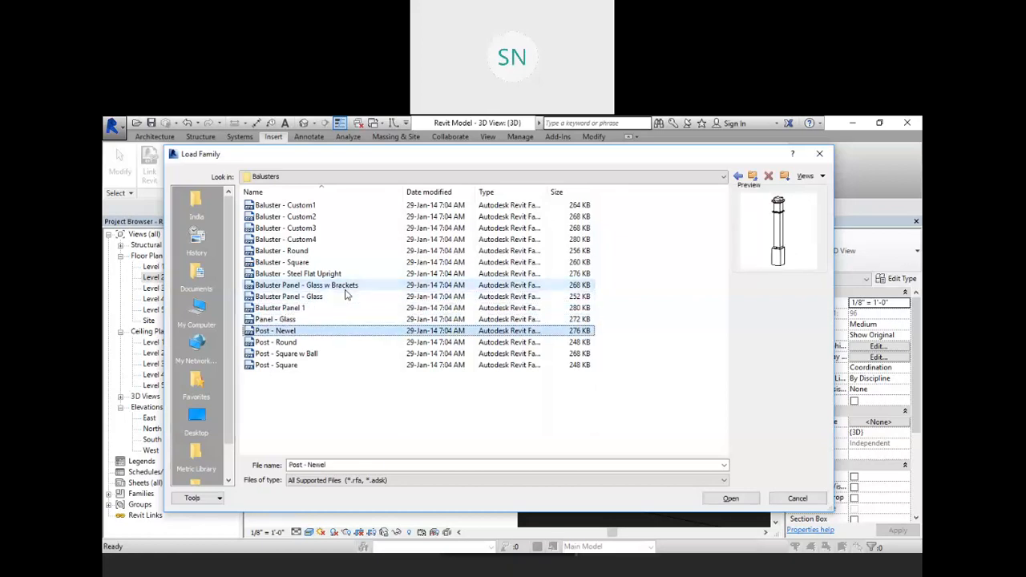
click(731, 498)
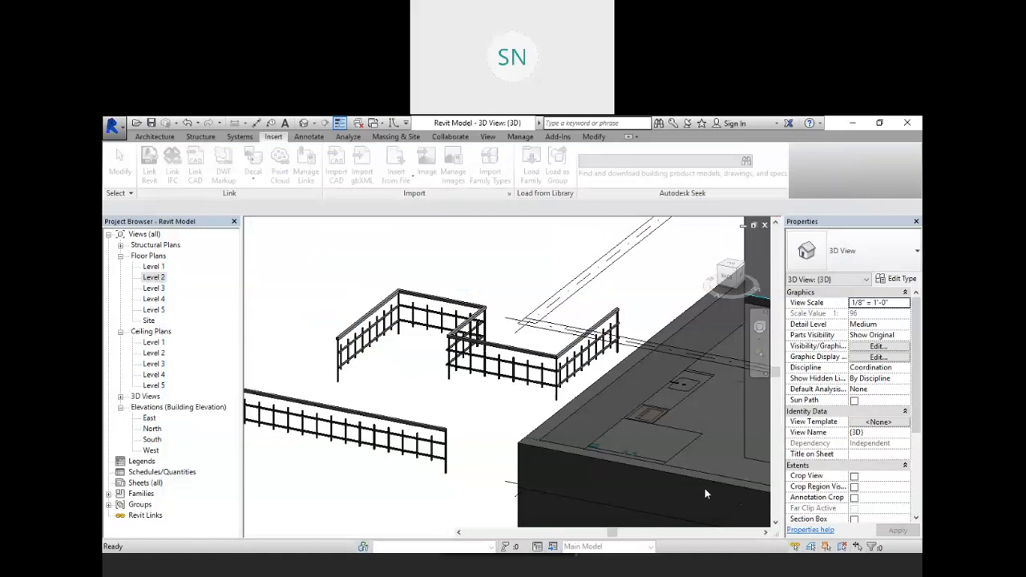
Step: Start loading another family and browse to the US Imperial library's Railings > Balusters folder
click(529, 170)
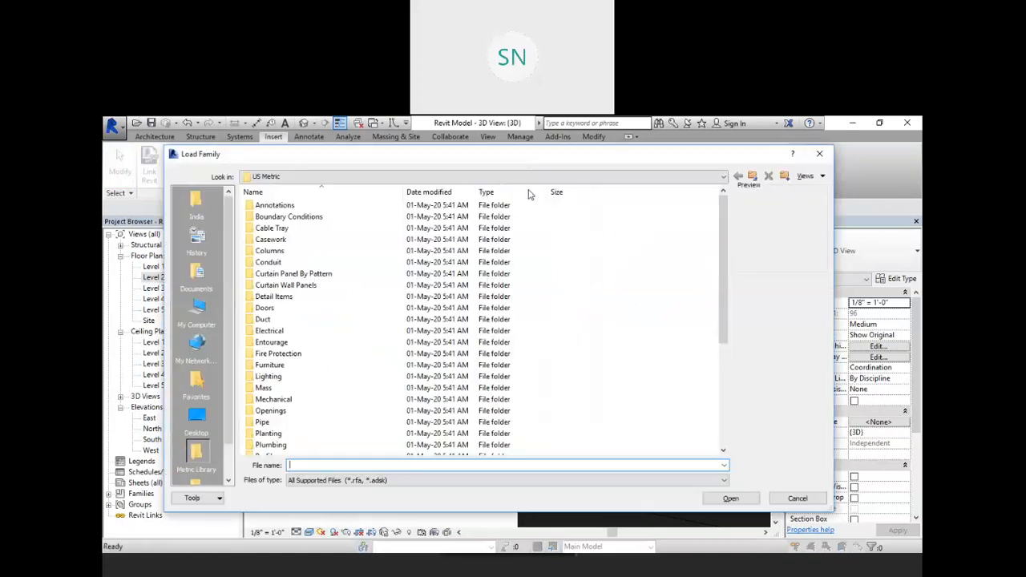
click(752, 176)
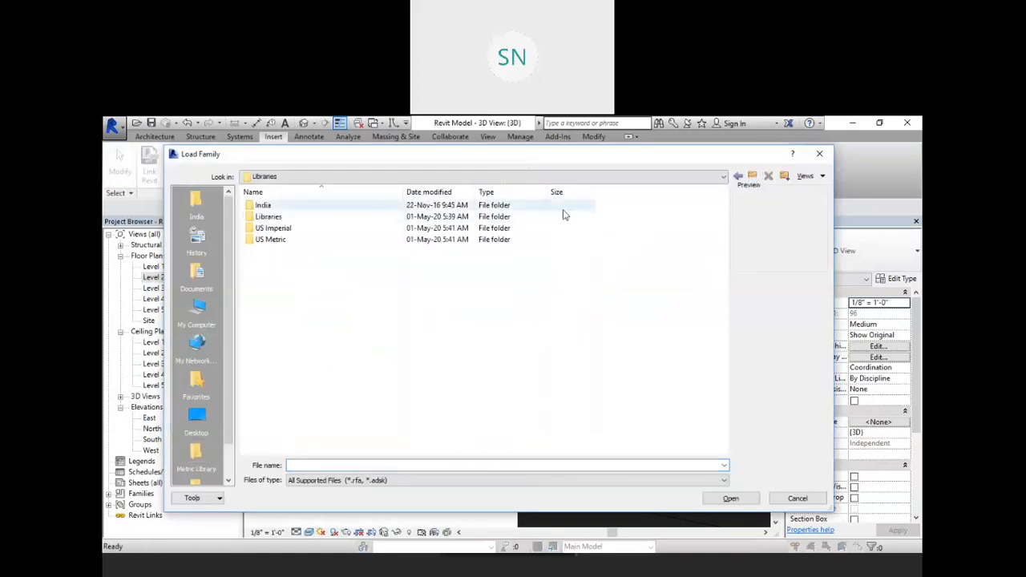
double_click(404, 228)
scroll(344, 313, down, 5)
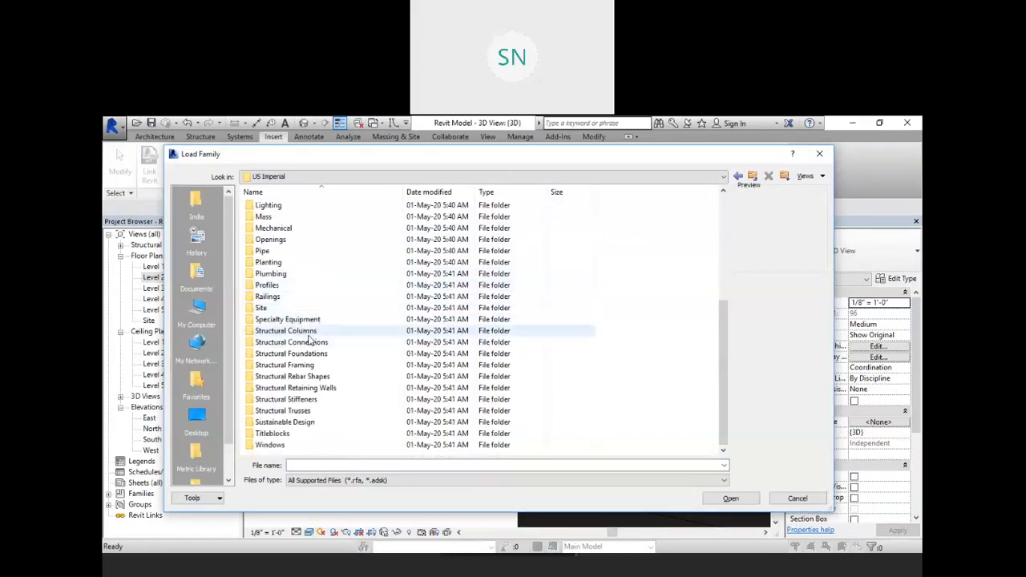
double_click(306, 298)
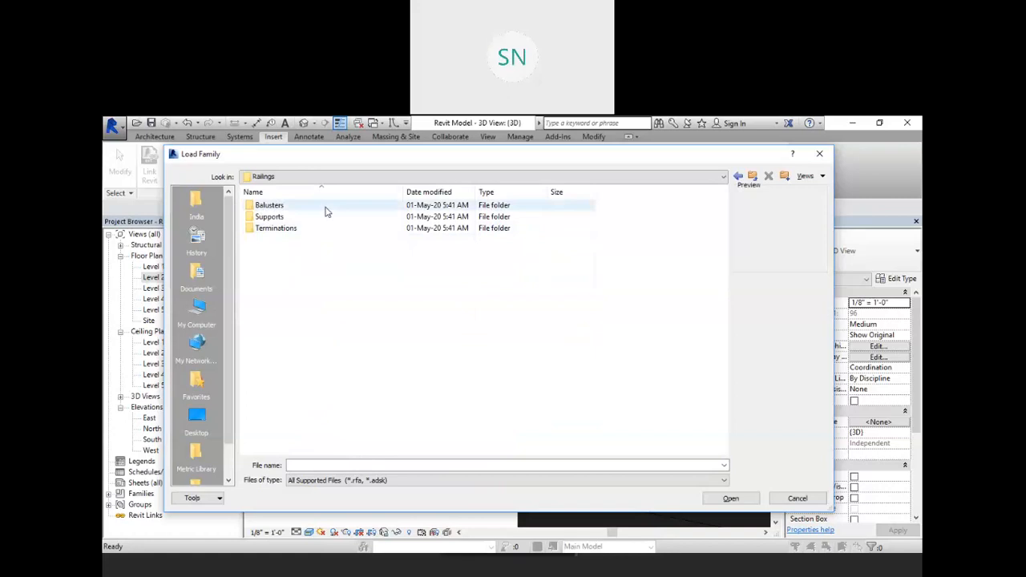
double_click(325, 207)
Step: Preview the post families and load Post - Square w Ball into the project
click(341, 321)
key(Down)
key(Down)
key(Down)
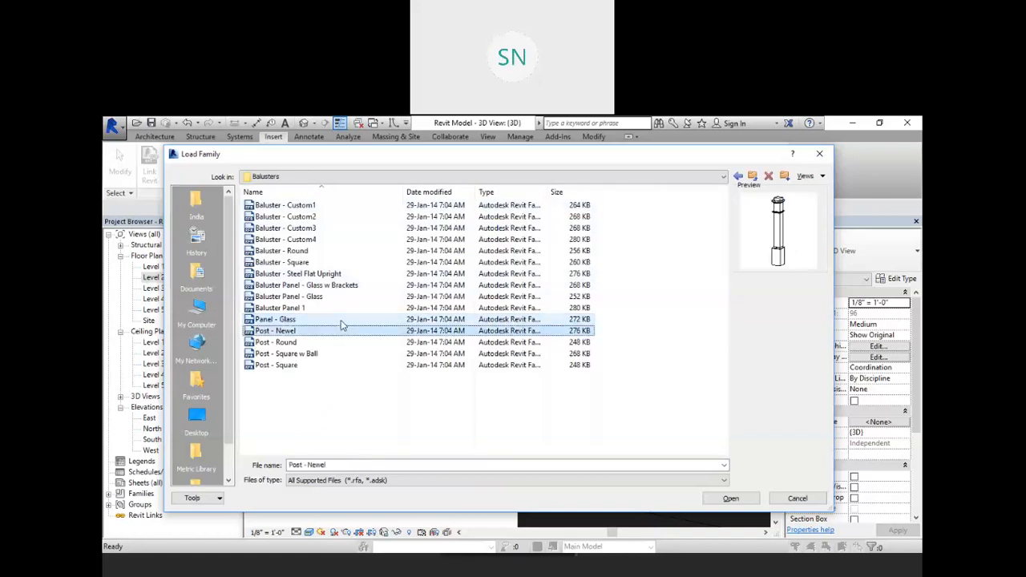
key(Down)
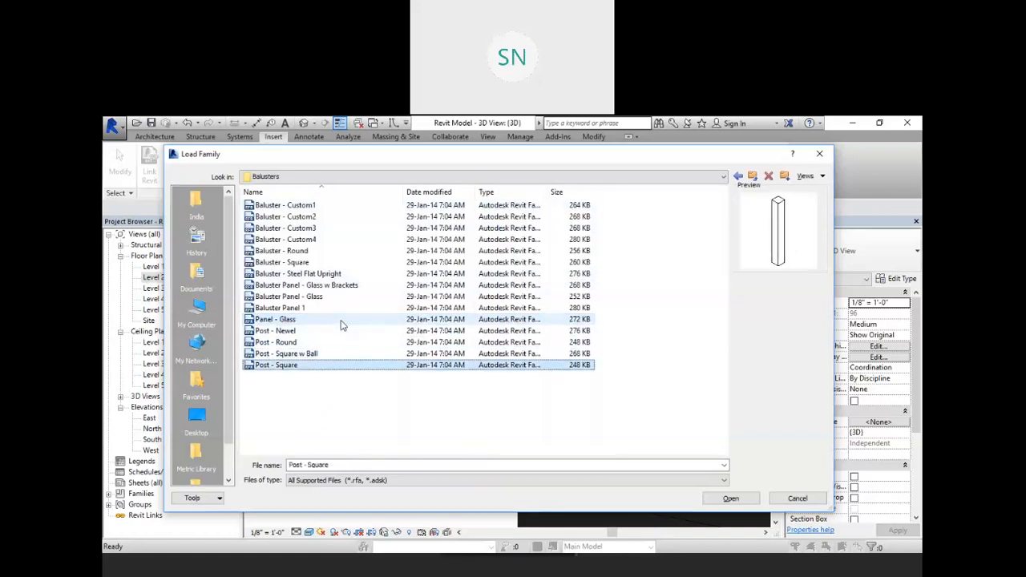
key(Up)
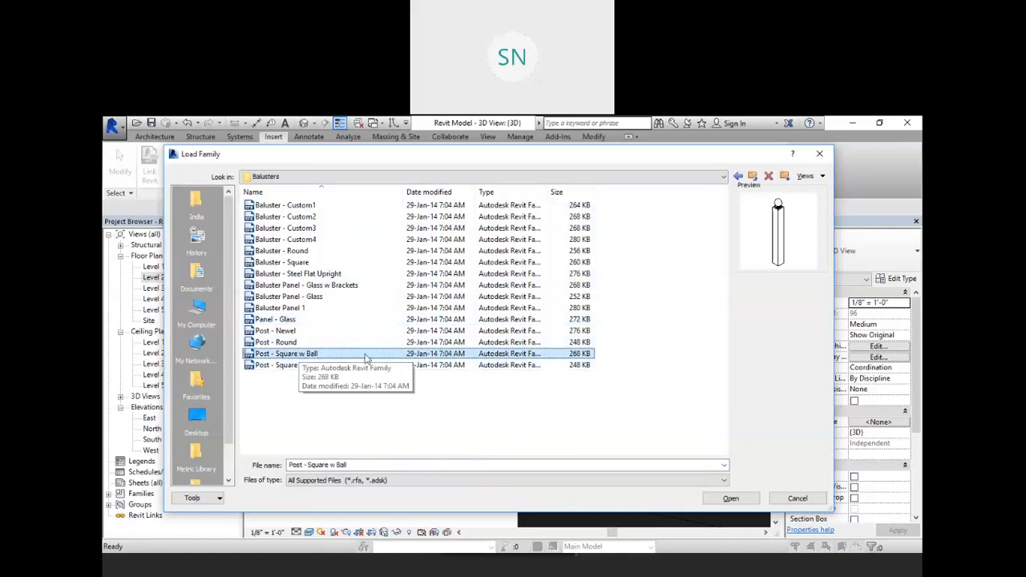
click(730, 498)
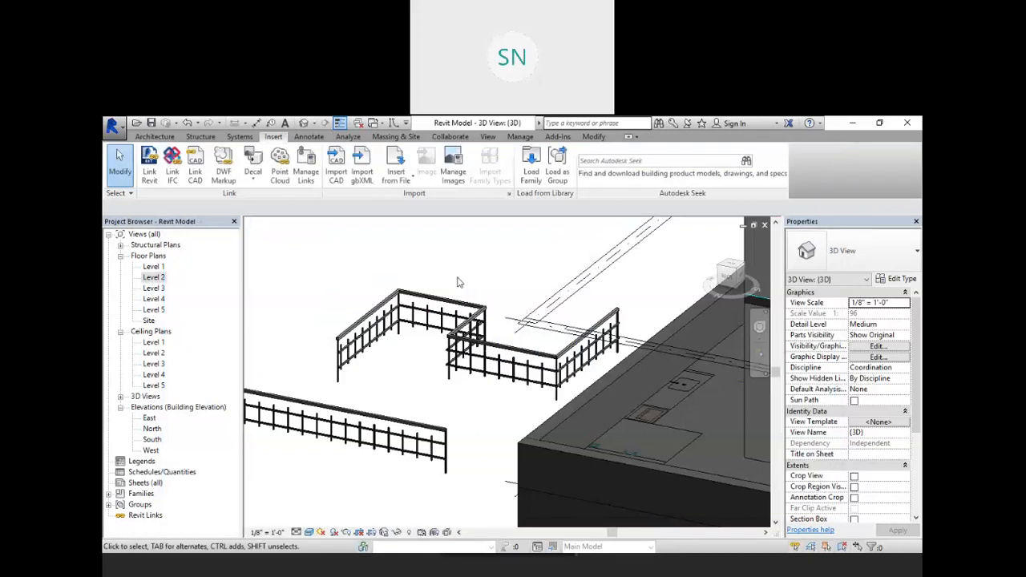
Step: Open the baluster placement settings in the type properties of the multi-segment Handrail - Rectangular railing on Level 2
scroll(457, 282, up, 2)
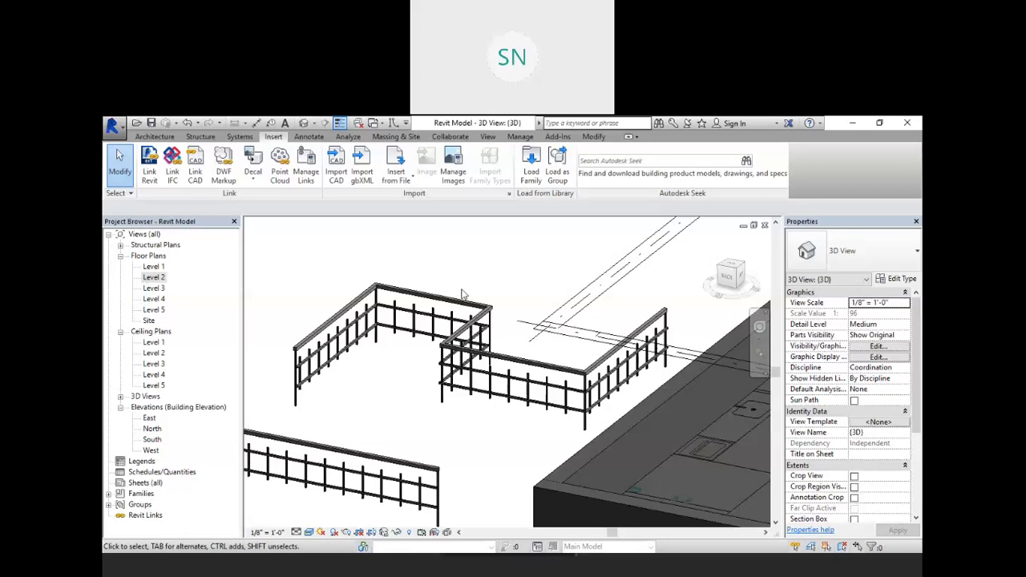
click(418, 296)
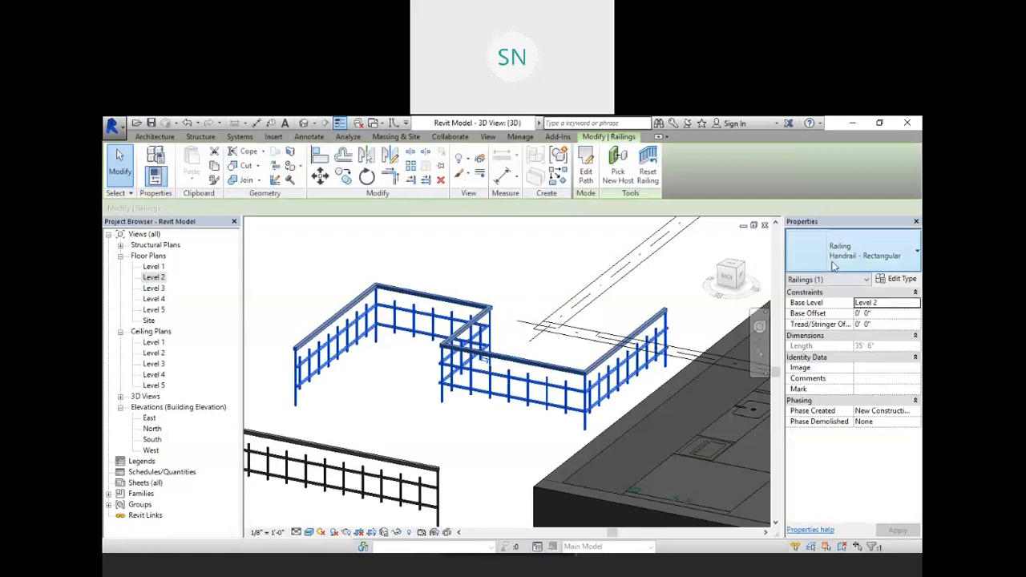
click(902, 279)
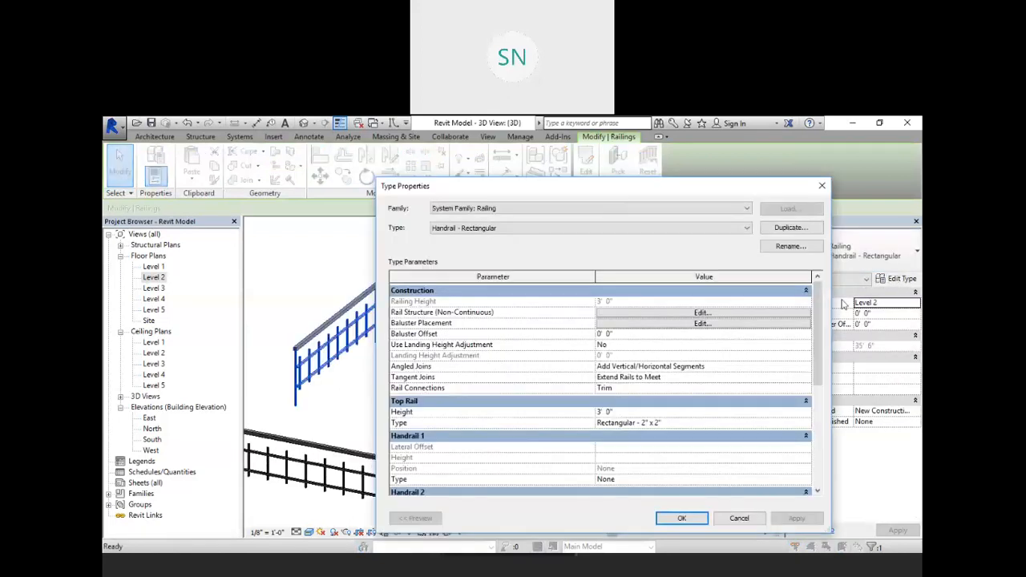
click(695, 323)
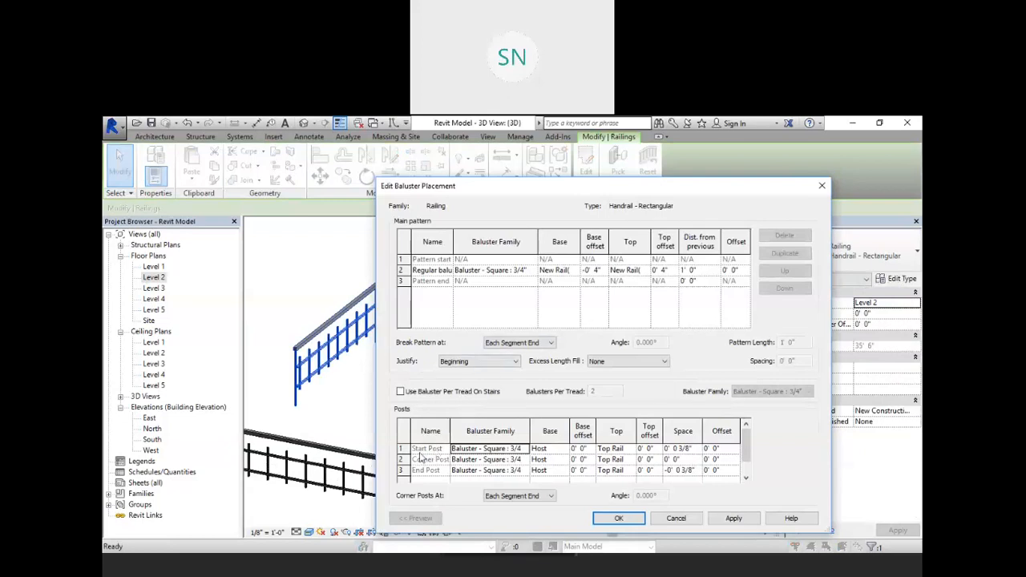
Step: Set the start post's baluster family to Post - Newel : 4 1/4" and apply it to the railing
click(523, 449)
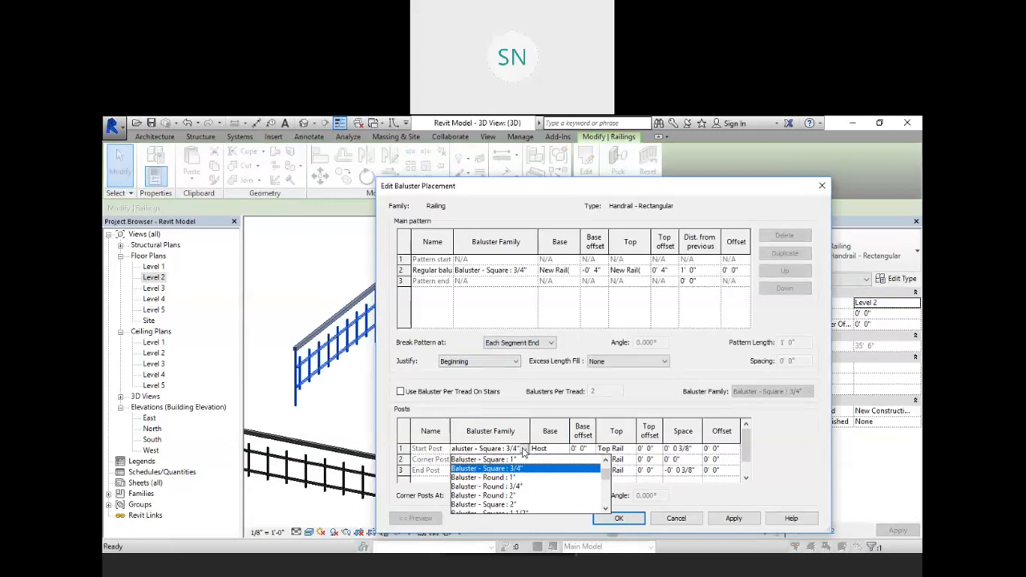
scroll(515, 468, down, 2)
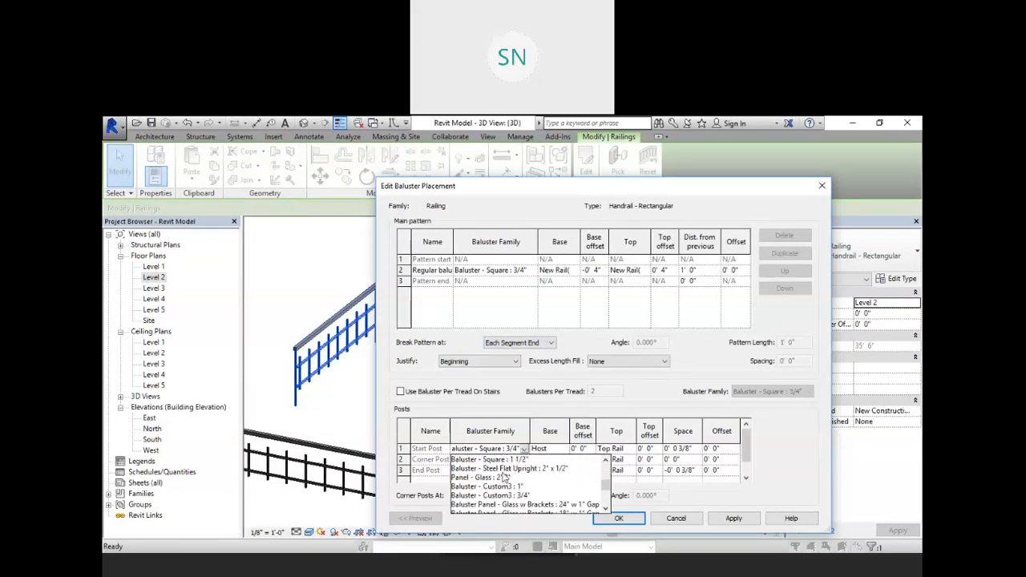
scroll(518, 493, down, 1)
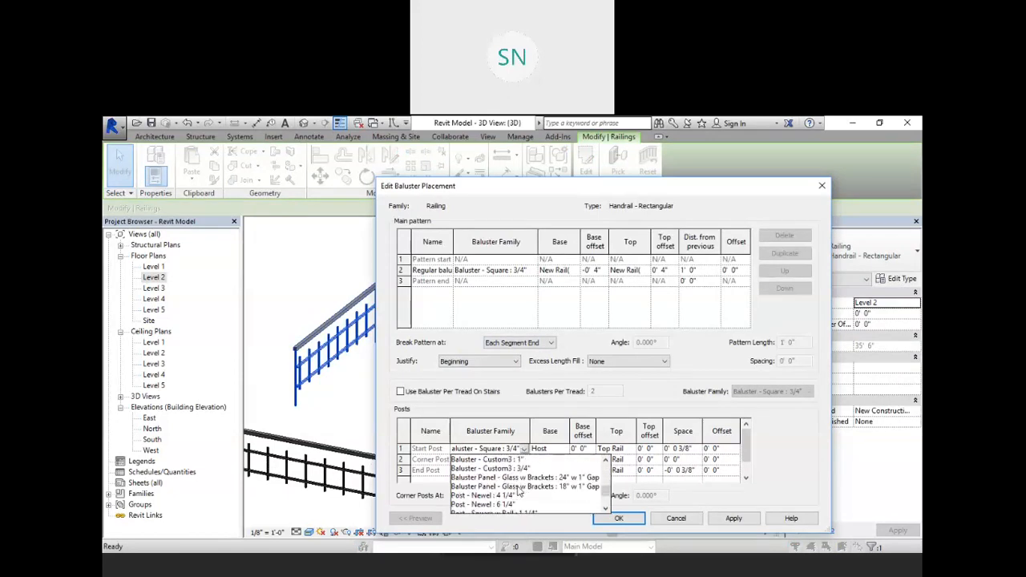
scroll(513, 497, down, 1)
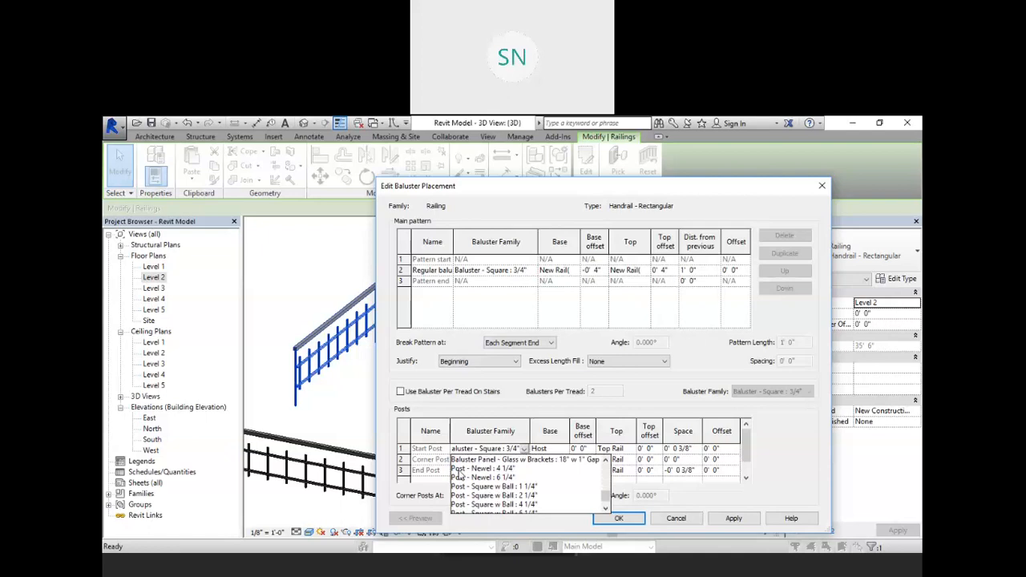
click(498, 469)
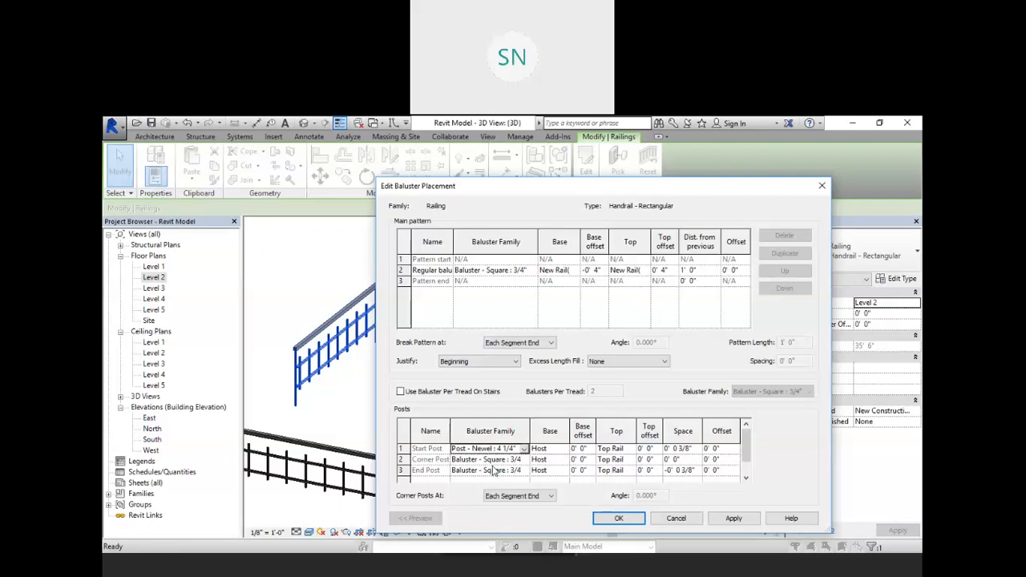
click(726, 519)
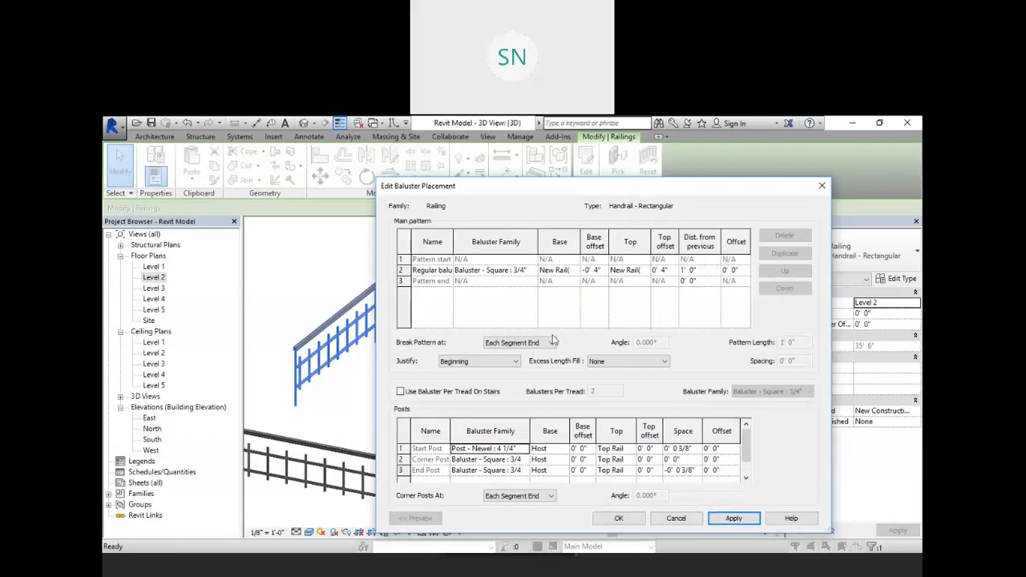
Step: Try Post - Newel : 6 1/4" as the start post, apply it and uncover the railing to check it
drag(551, 186, 474, 141)
click(446, 405)
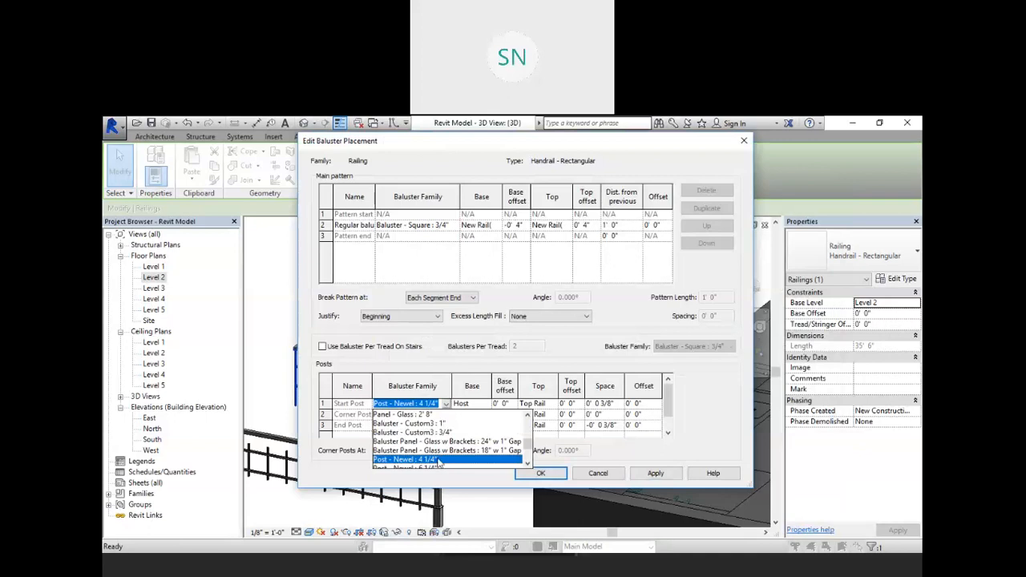
scroll(438, 461, down, 1)
click(433, 442)
click(646, 474)
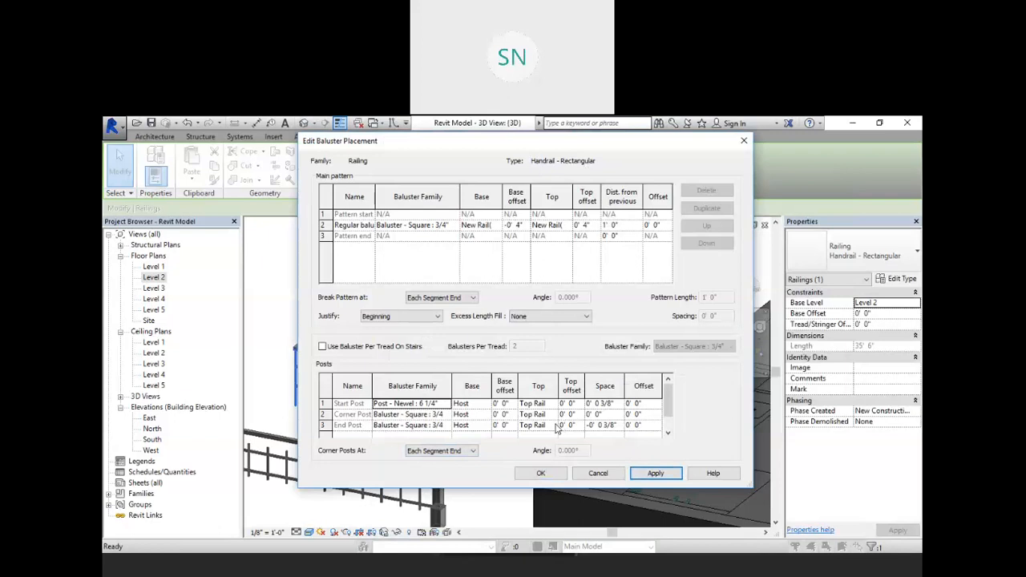
drag(574, 141, 557, 425)
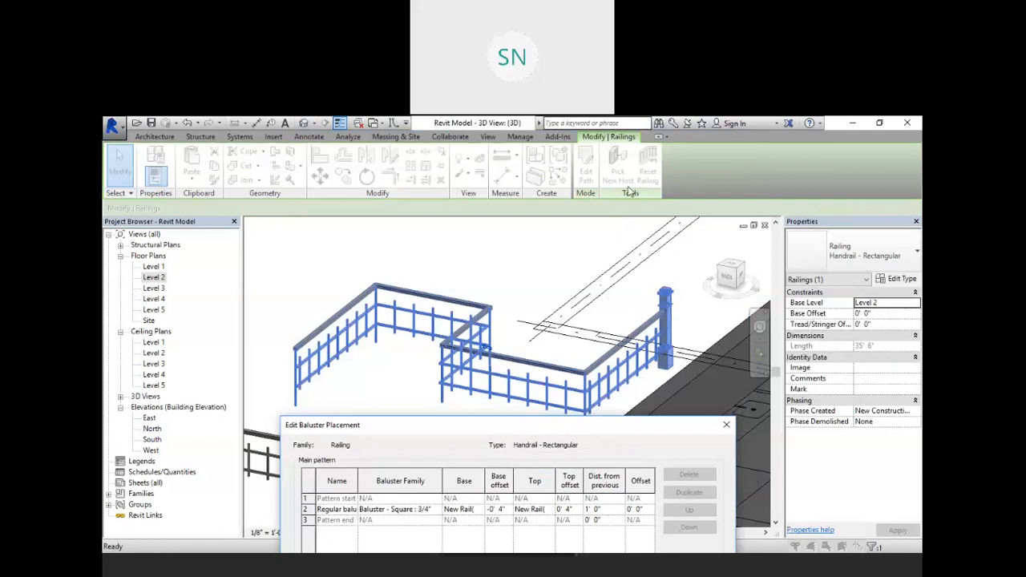
Step: Switch the start post back to Post - Newel : 4 1/4" and apply the change
drag(561, 425, 630, 180)
click(497, 443)
click(491, 490)
click(703, 514)
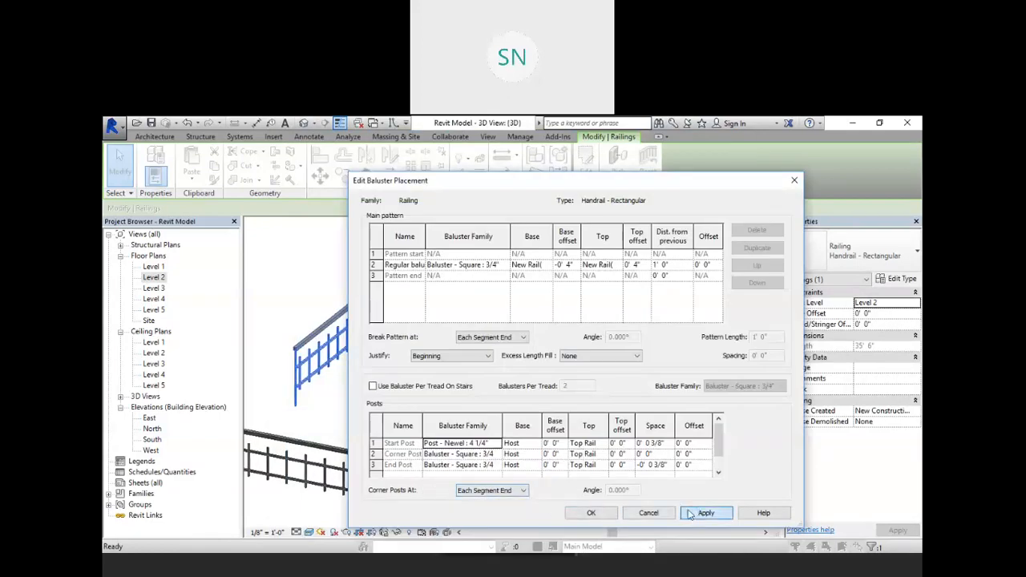
Step: Set the end post's baluster family to Post - Newel : 4 1/4" and apply it
click(498, 467)
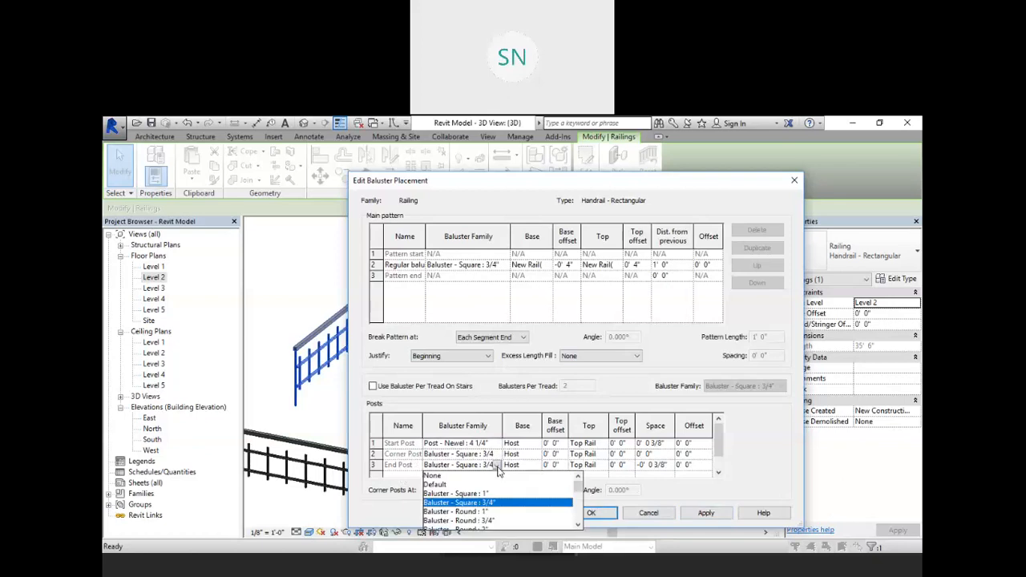
scroll(485, 491, down, 3)
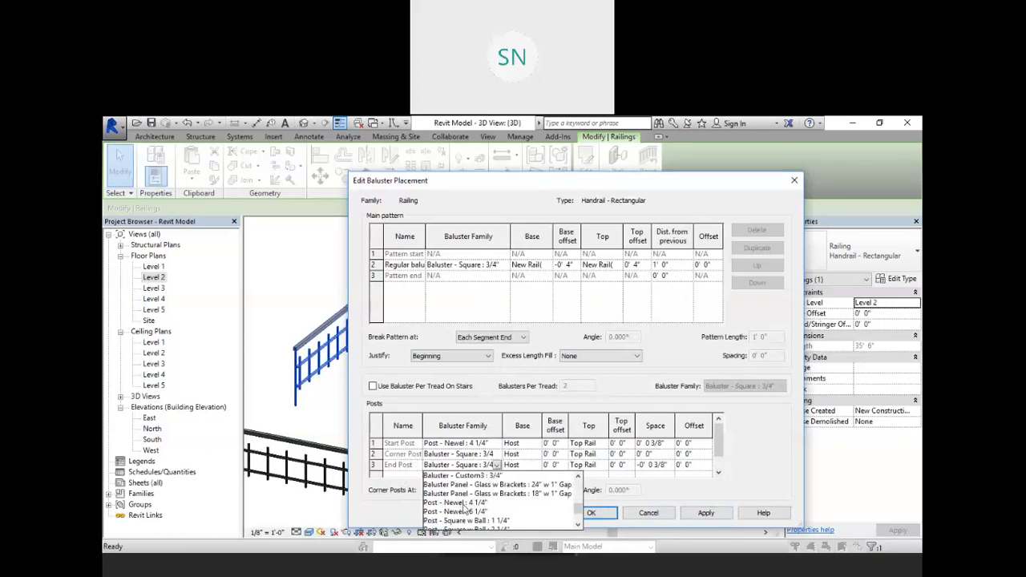
click(473, 507)
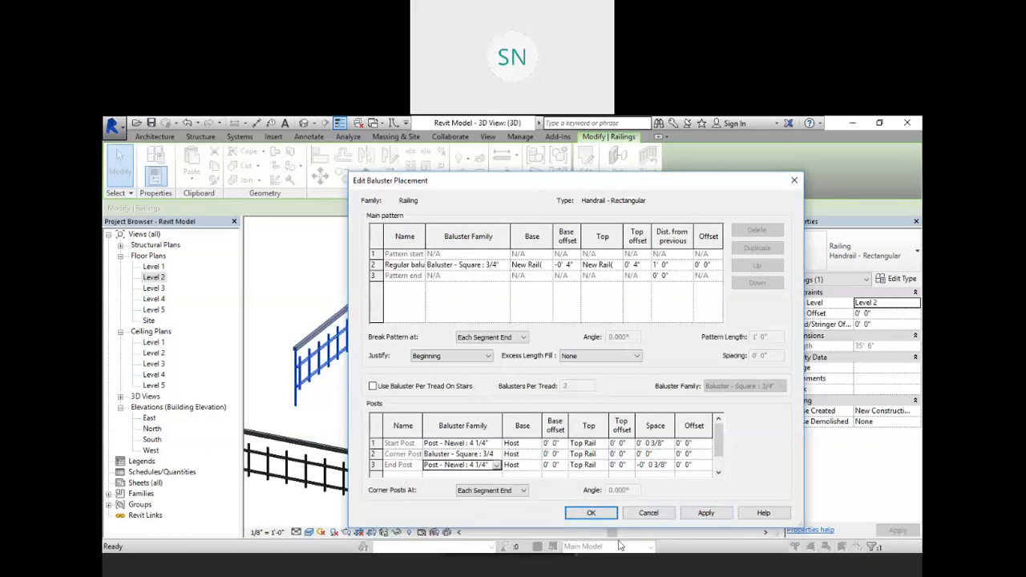
click(703, 514)
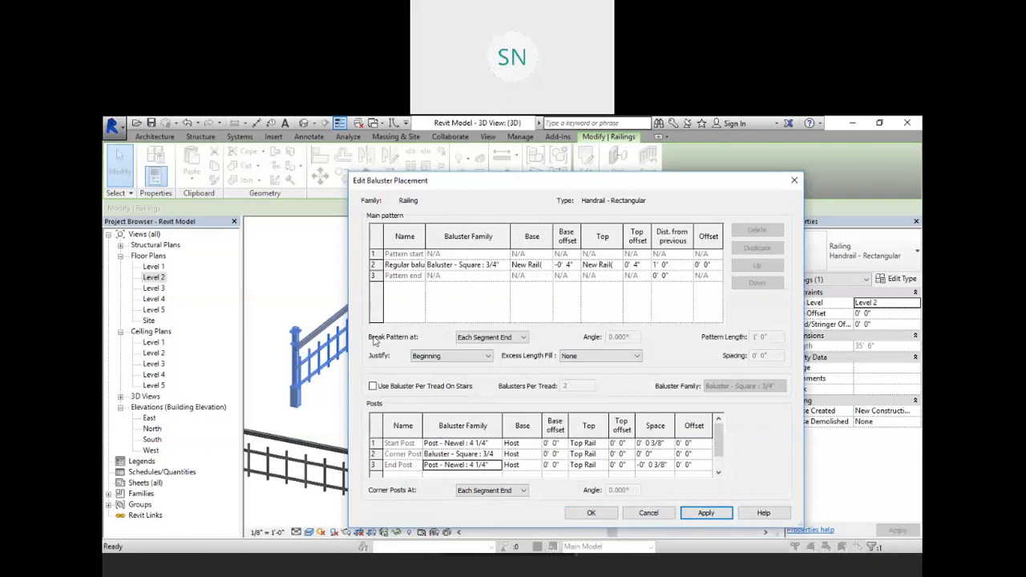
Step: Try Post - Square w Ball : 1 1/4" as the corner post's baluster family and apply it to the railing
click(630, 461)
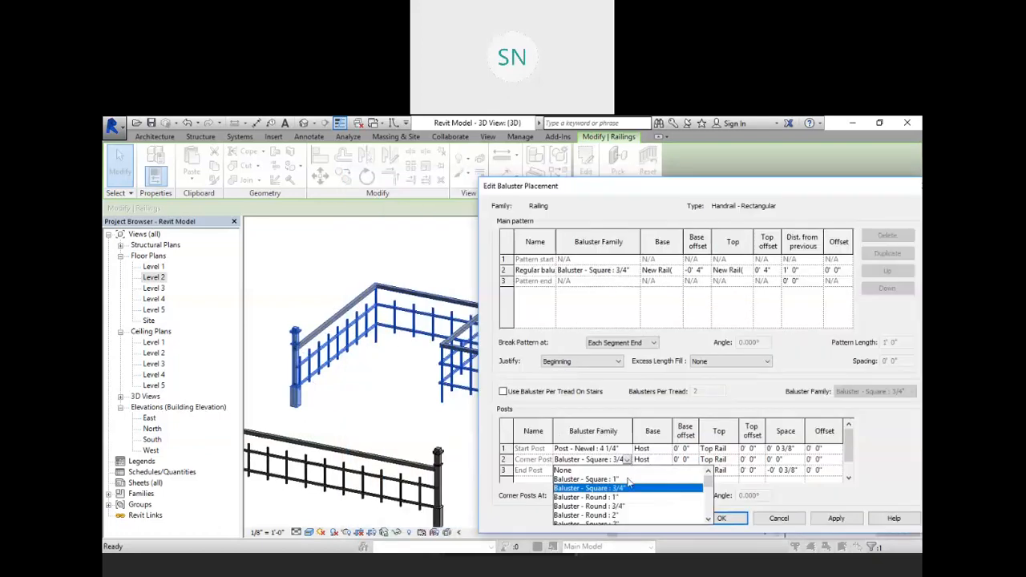
scroll(623, 490, down, 3)
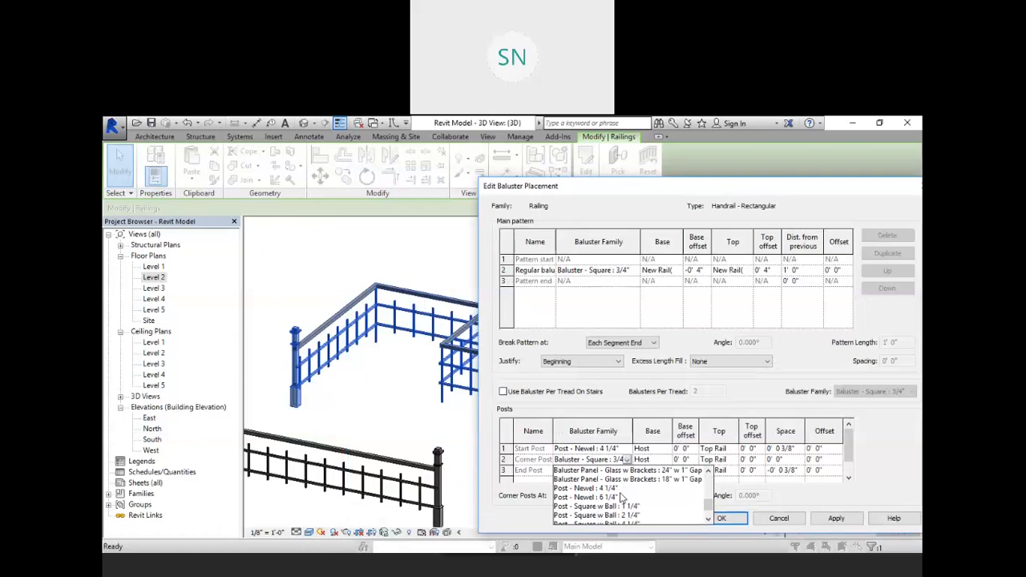
scroll(611, 513, down, 1)
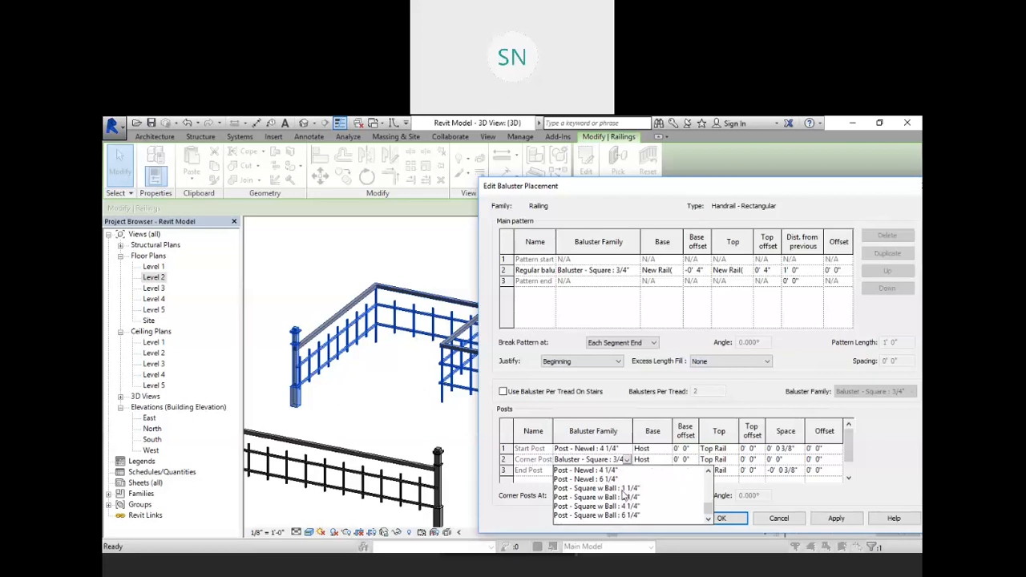
click(625, 513)
click(836, 519)
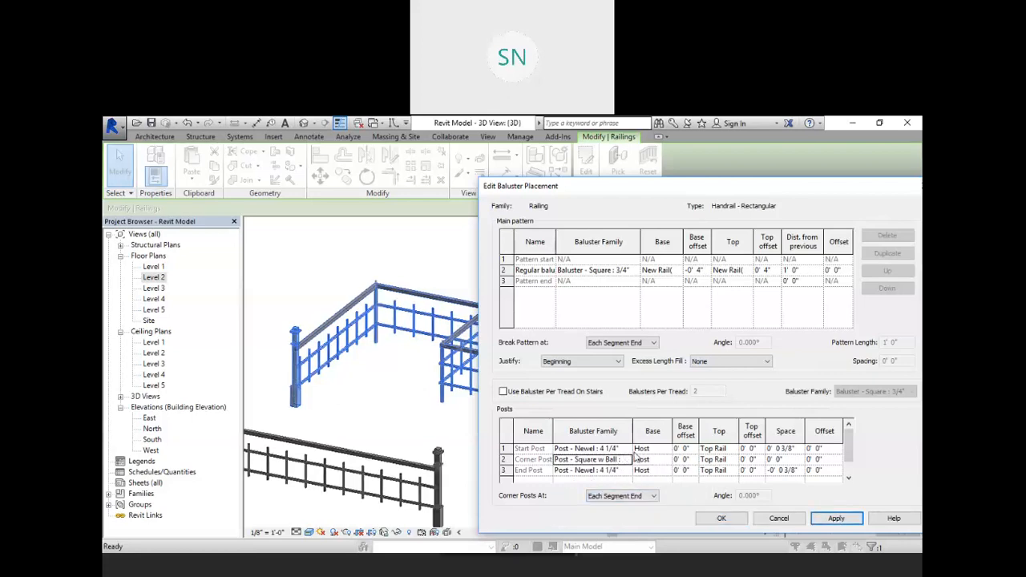
Step: Set the corner post's baluster family to Post - Square w Ball : 4 1/4", apply it and accept the railing type changes
click(629, 460)
scroll(630, 510, down, 2)
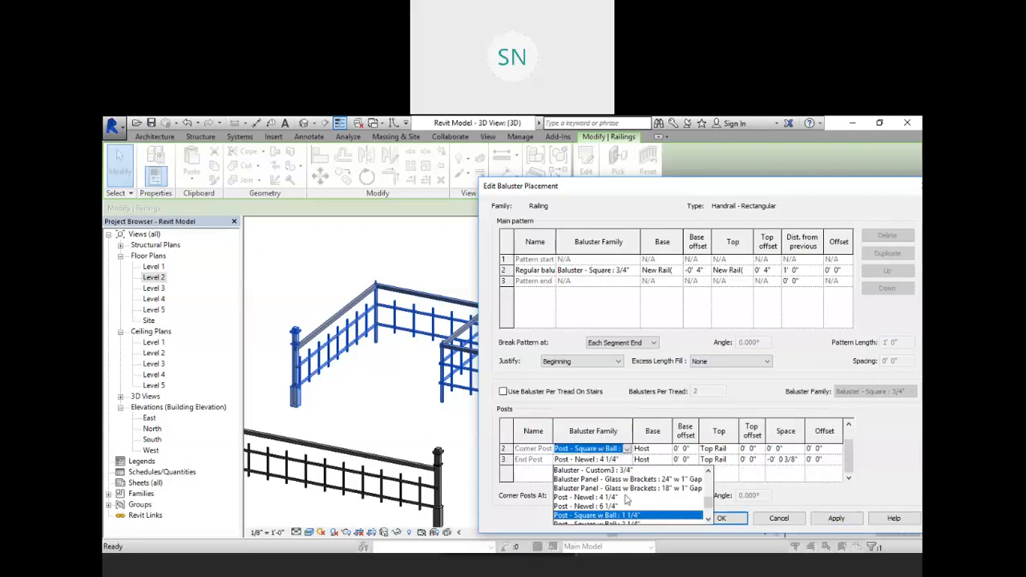
click(631, 510)
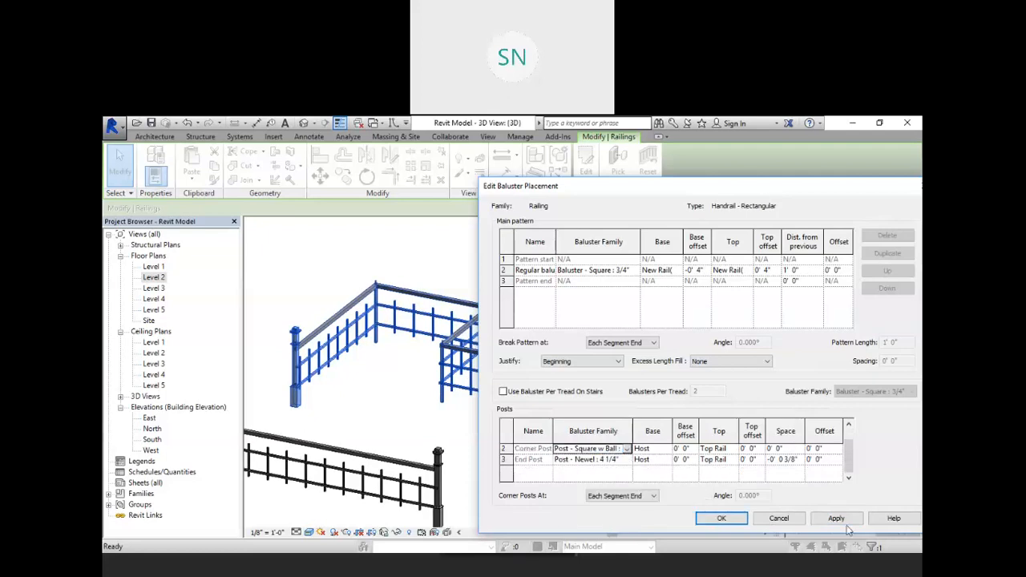
click(836, 519)
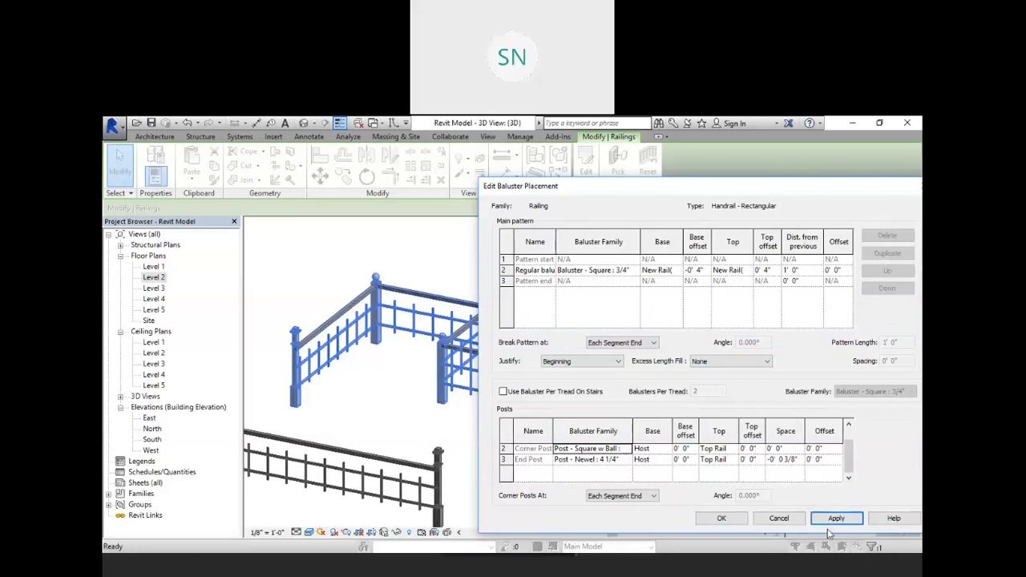
click(722, 518)
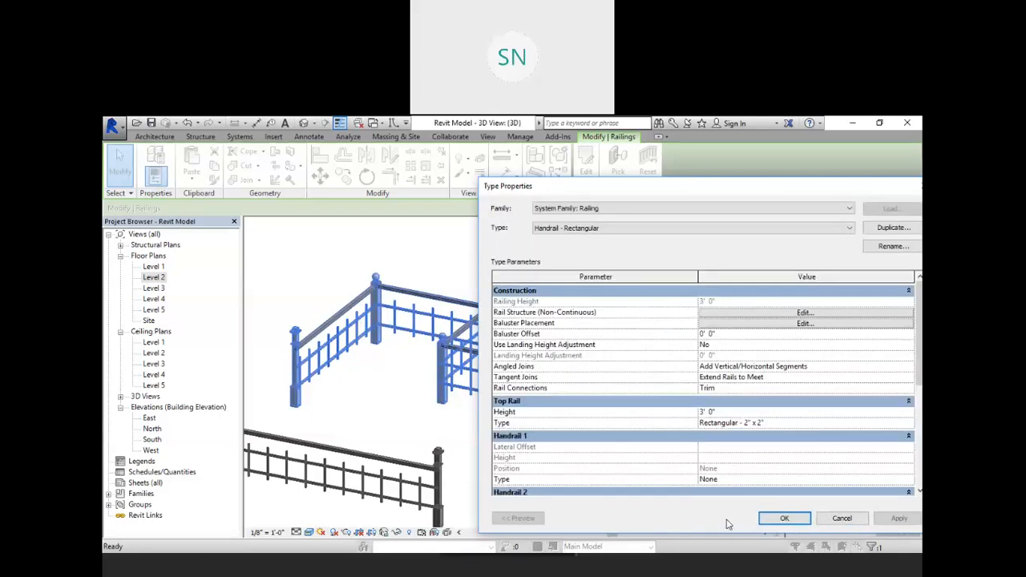
click(781, 519)
Step: Examine the start, corner and end posts on both the short stepped railing and the long railing in the 3D view
click(386, 400)
middle_drag(409, 386, 428, 393)
scroll(574, 349, up, 2)
scroll(581, 346, down, 1)
scroll(655, 334, up, 1)
scroll(655, 334, down, 1)
scroll(533, 362, up, 1)
scroll(604, 383, down, 1)
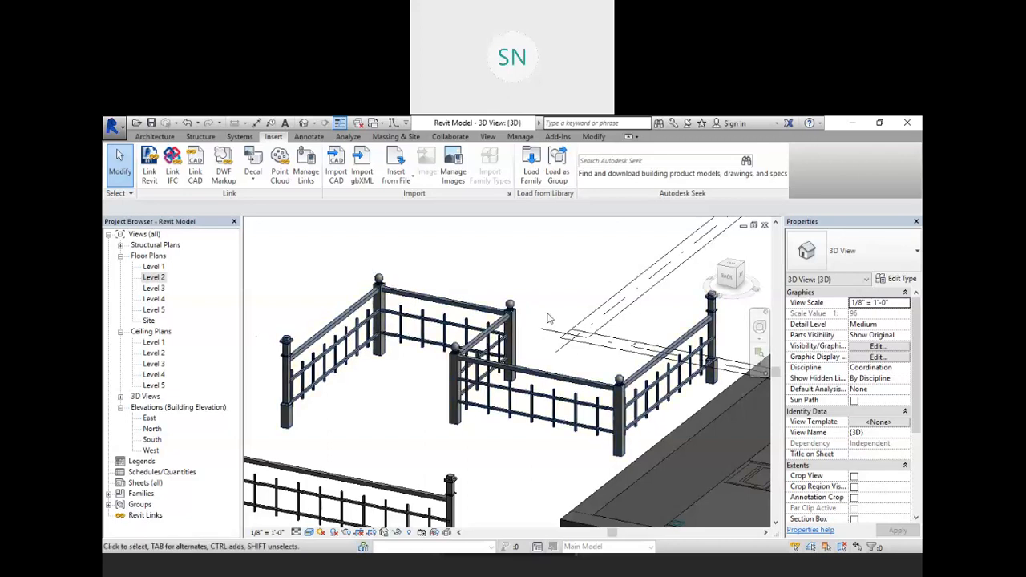
scroll(595, 319, down, 4)
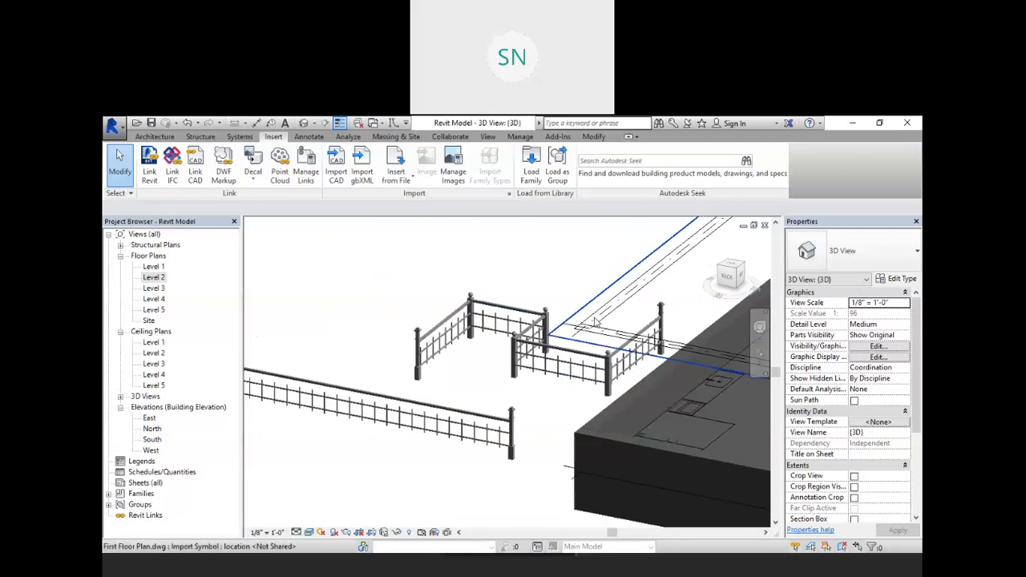
middle_drag(443, 388, 570, 426)
scroll(370, 387, up, 4)
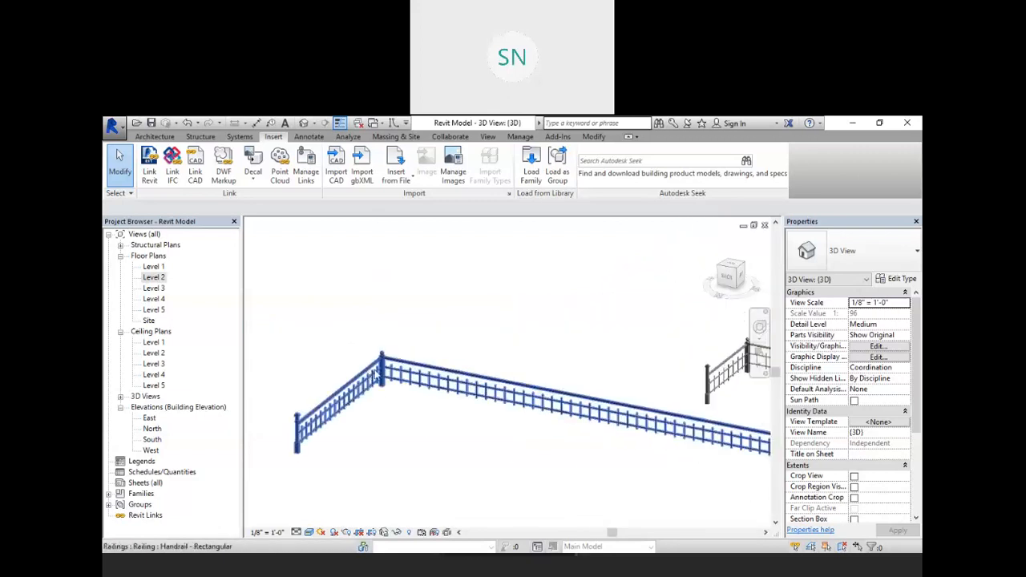
middle_drag(479, 451, 498, 301)
scroll(494, 300, down, 3)
scroll(341, 341, up, 1)
scroll(375, 361, up, 3)
middle_drag(533, 443, 459, 423)
scroll(460, 423, down, 4)
scroll(621, 465, down, 1)
middle_drag(621, 465, 527, 449)
scroll(527, 454, down, 2)
middle_drag(657, 463, 538, 457)
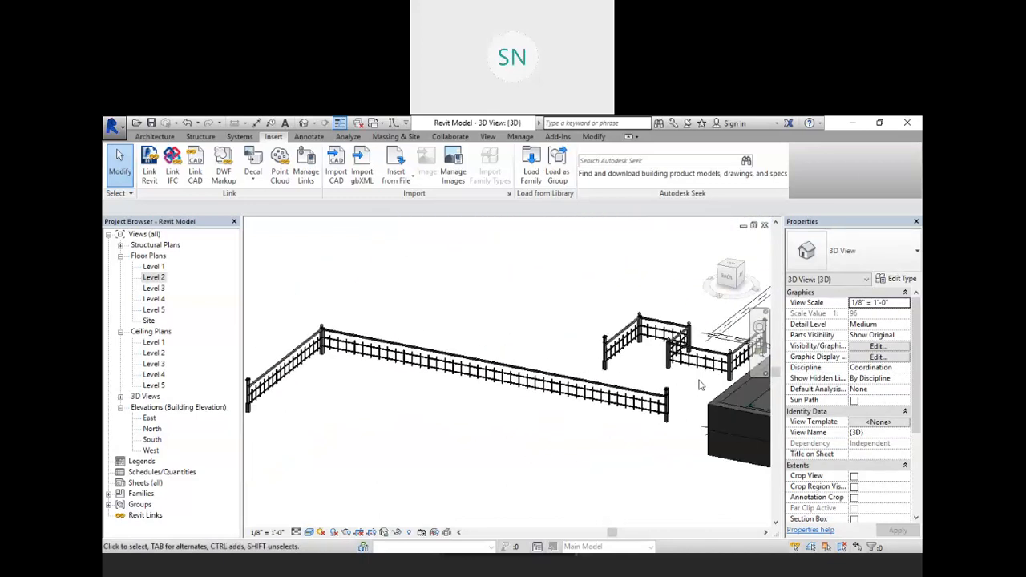
Step: Open the baluster placement settings of the Handrail - Rectangular type from the short stepped railing
scroll(701, 379, up, 3)
middle_drag(703, 354, 631, 374)
scroll(632, 372, up, 3)
click(654, 357)
click(892, 280)
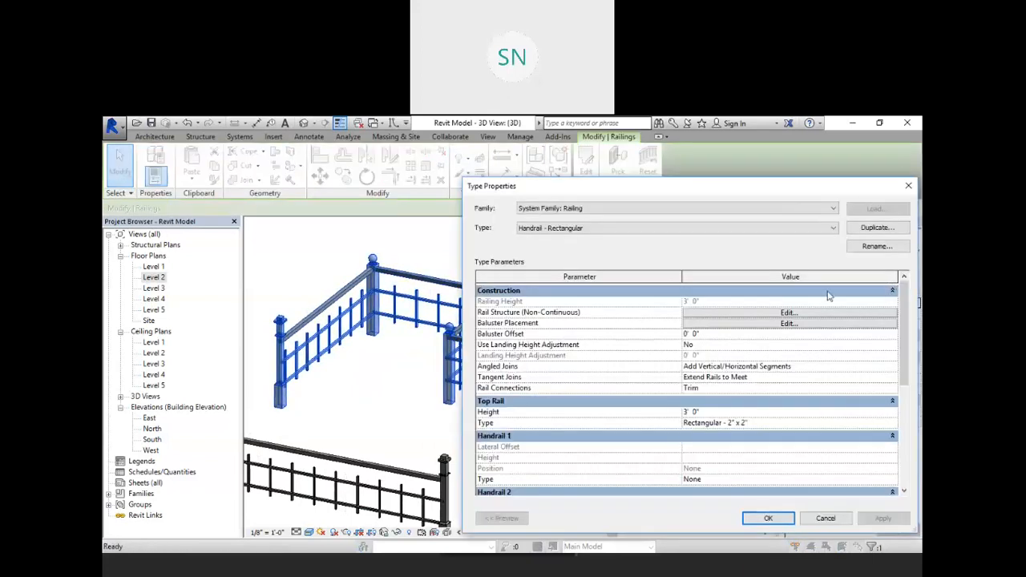
click(762, 324)
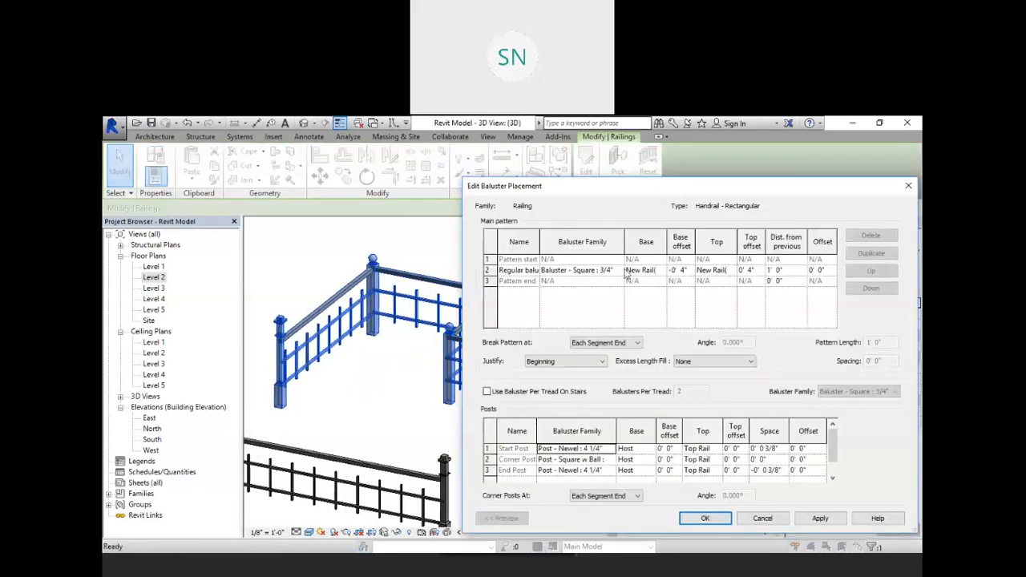
Step: Try Baluster - Square : 2" as the regular baluster in the main pattern and apply it
click(618, 271)
click(618, 271)
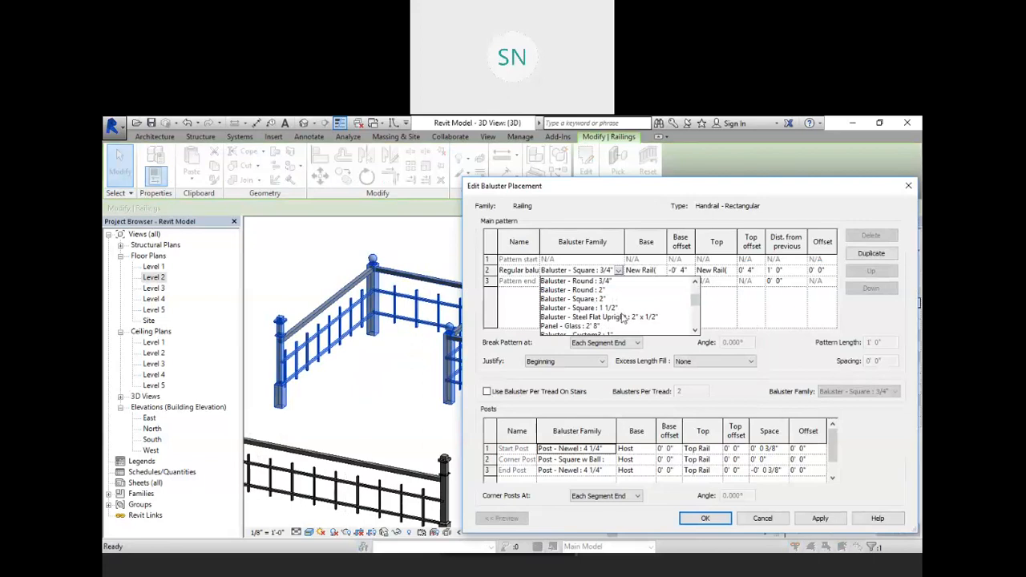
click(582, 300)
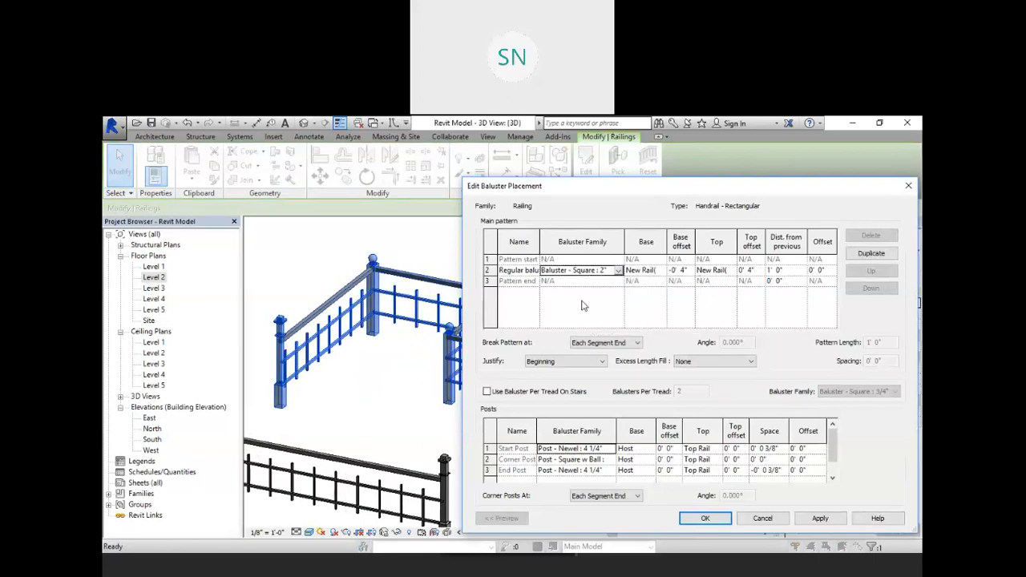
click(820, 519)
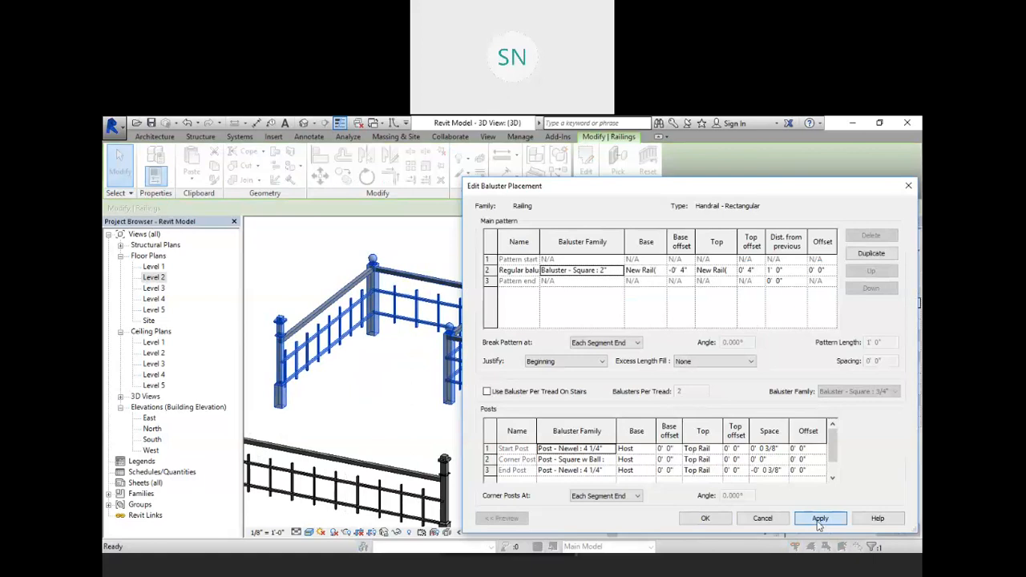
Step: Set the main pattern's regular baluster family to Baluster - Custom3 : 1" and apply it to the railing
click(616, 275)
scroll(614, 297, up, 3)
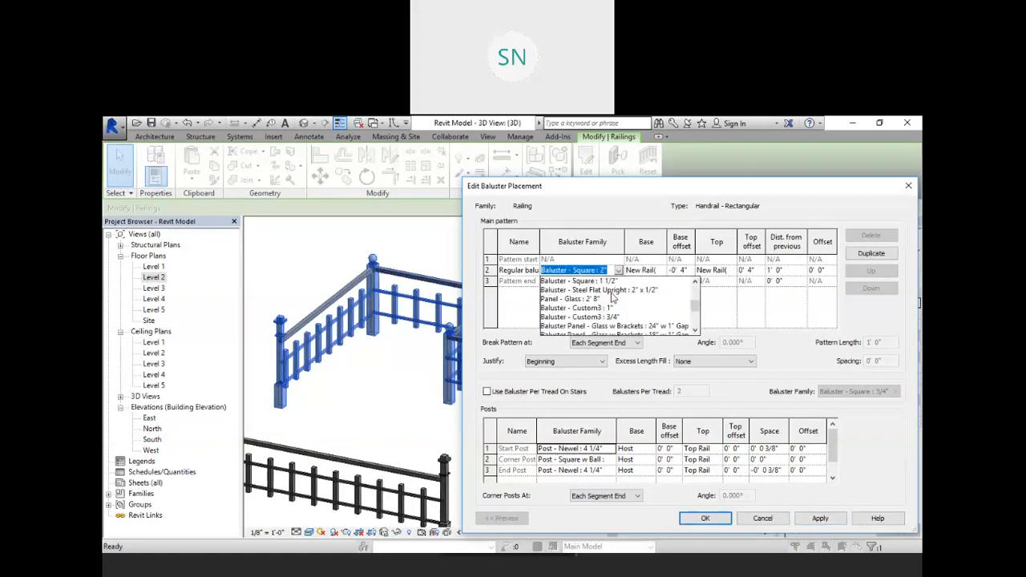
scroll(617, 318, down, 4)
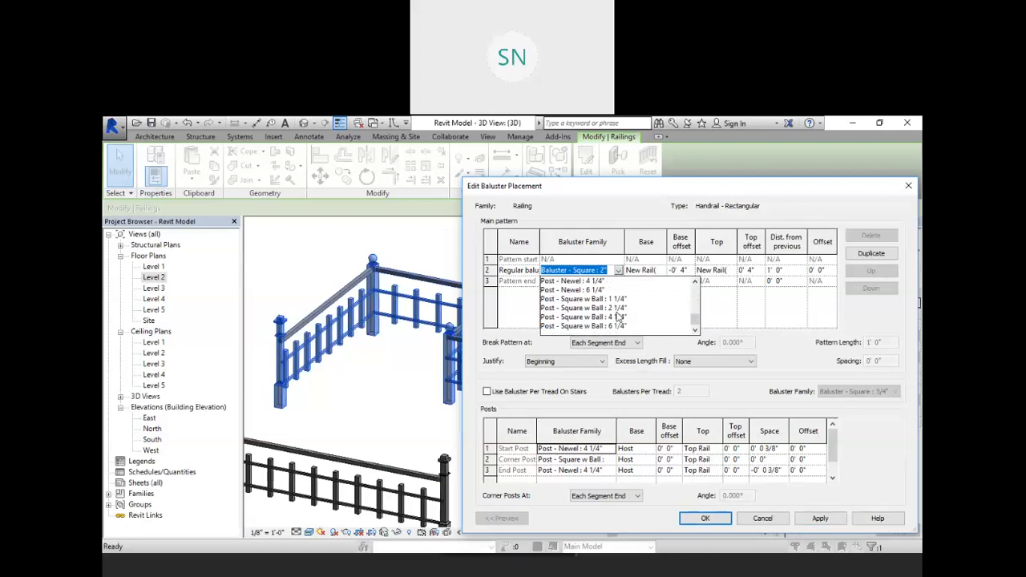
scroll(617, 318, up, 3)
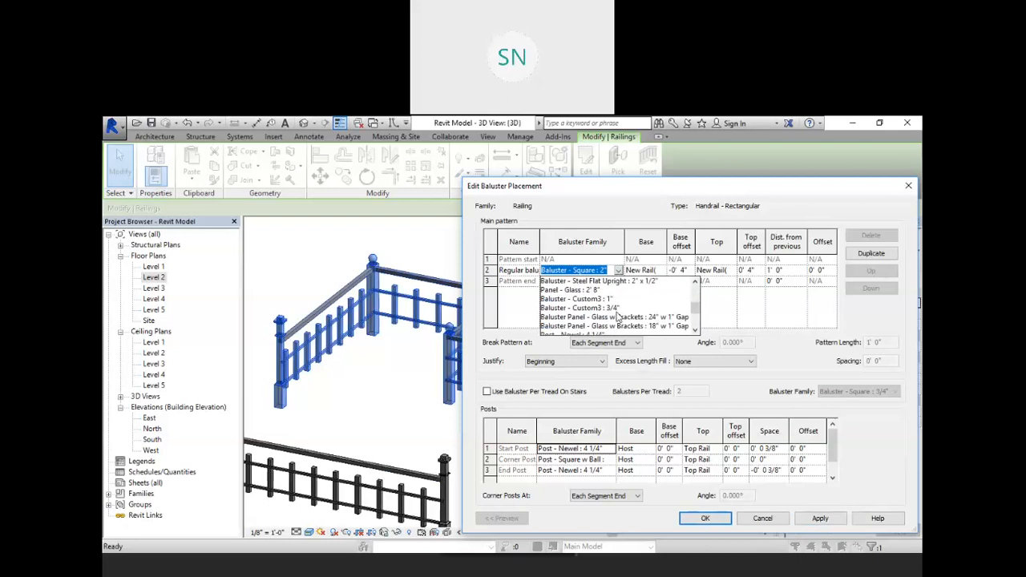
click(586, 299)
click(812, 518)
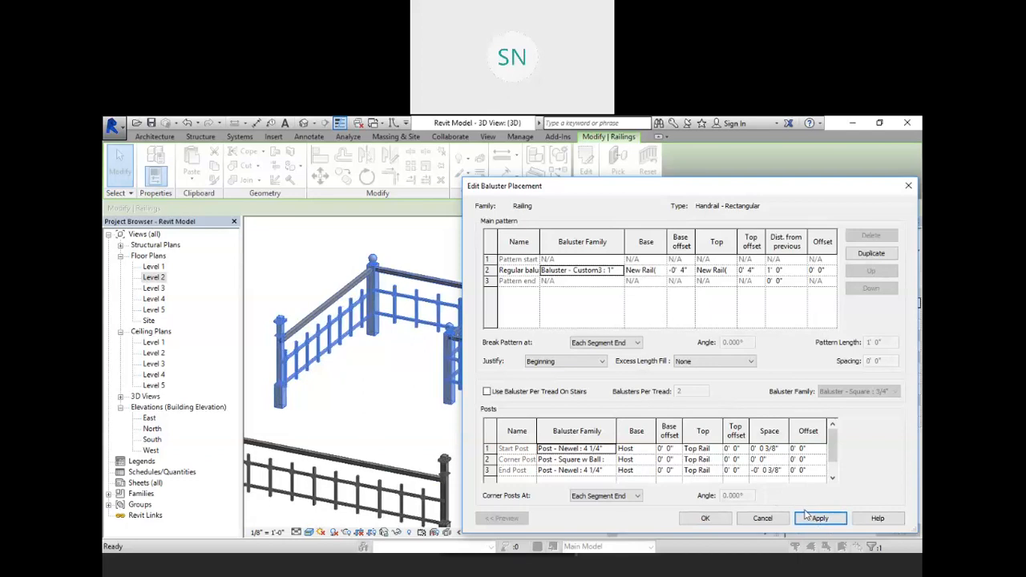
Step: Try Baluster - Custom3 : 3/4" for the regular baluster, switch it back to Baluster - Custom3 : 1" and apply
click(617, 272)
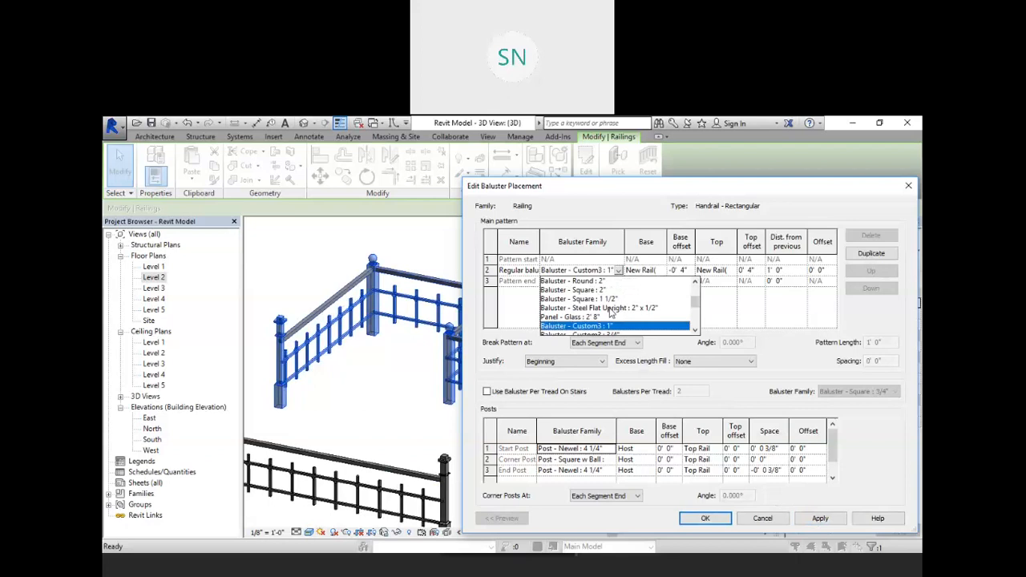
scroll(610, 309, down, 1)
click(615, 308)
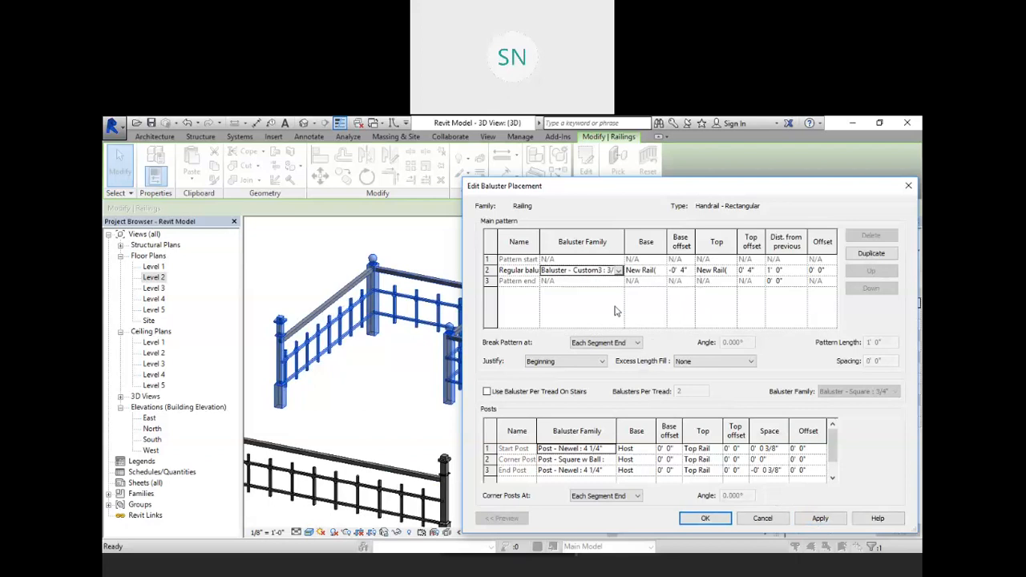
click(811, 518)
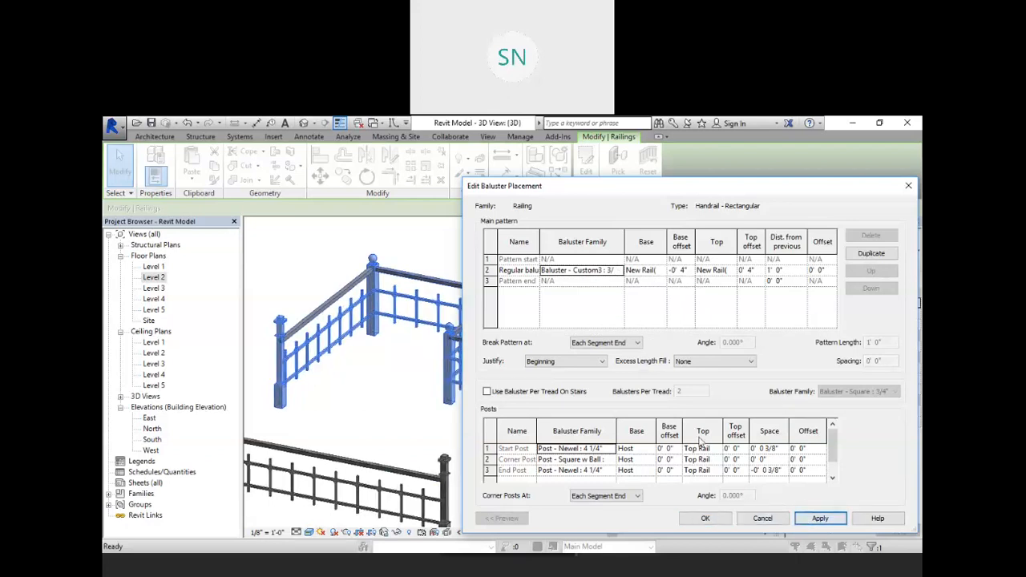
click(622, 273)
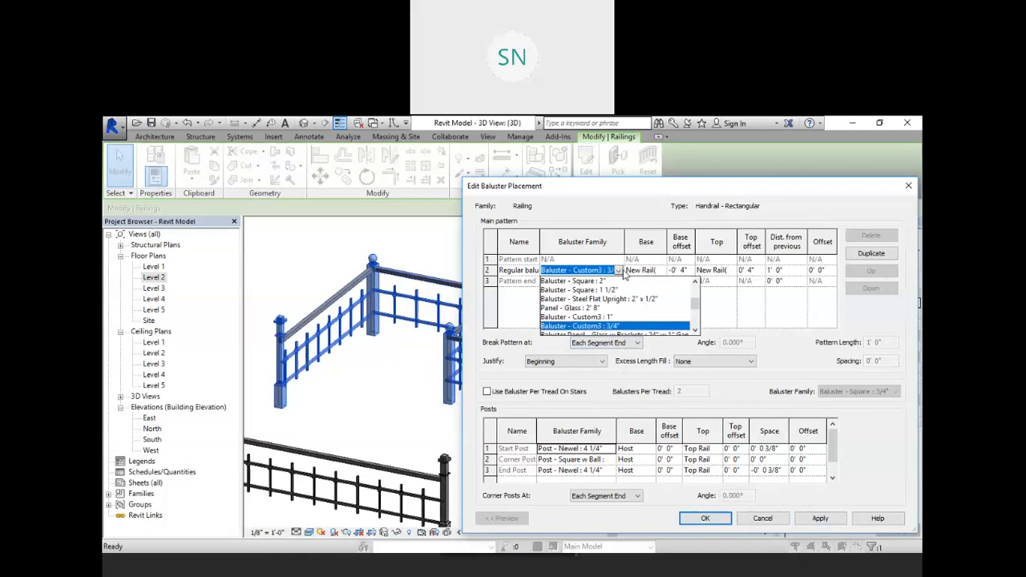
click(603, 318)
click(818, 519)
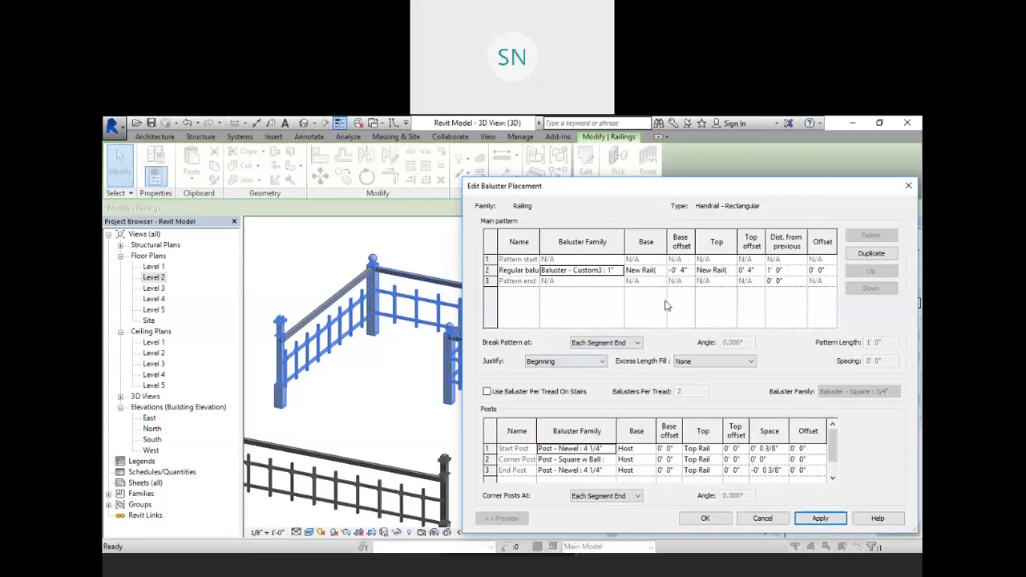
Step: Set the regular baluster's top offset to 8", apply it and accept the railing type changes
click(747, 273)
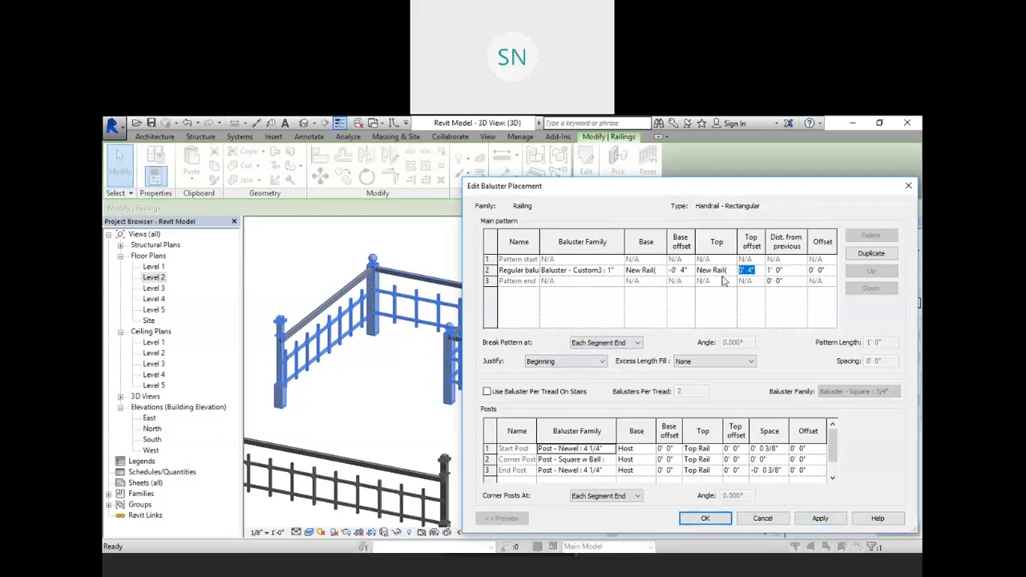
text(8)
key(Tab)
click(820, 518)
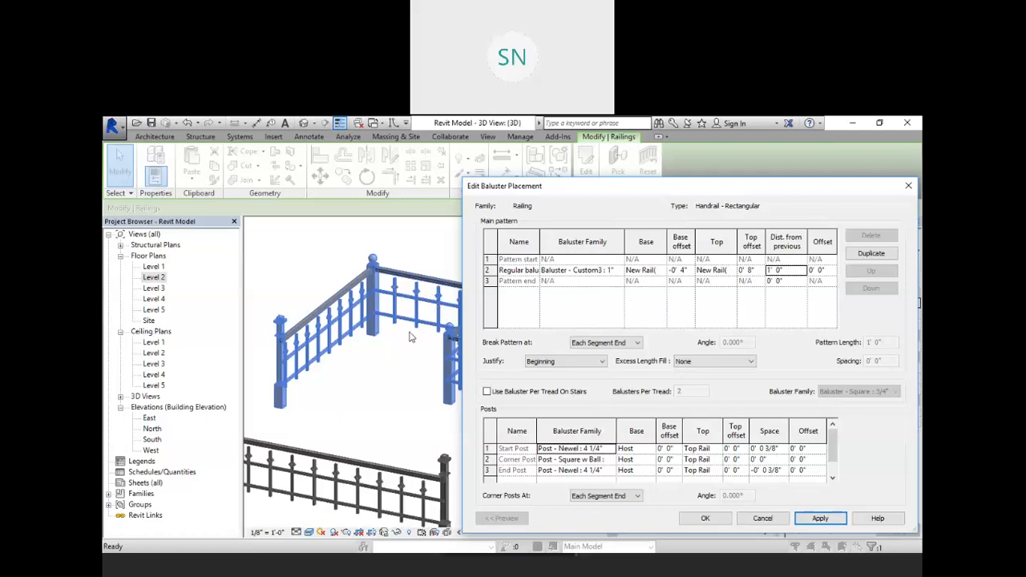
click(707, 519)
click(768, 518)
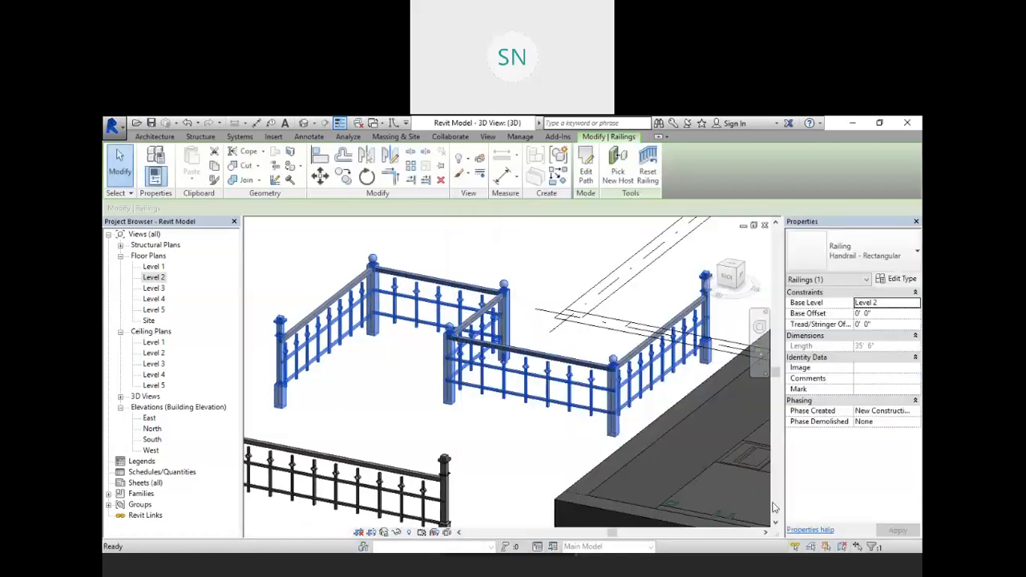
Step: Inspect the custom balusters and their clearance below the top rail on the short stepped railing
click(473, 435)
middle_drag(474, 435, 528, 441)
scroll(527, 440, up, 8)
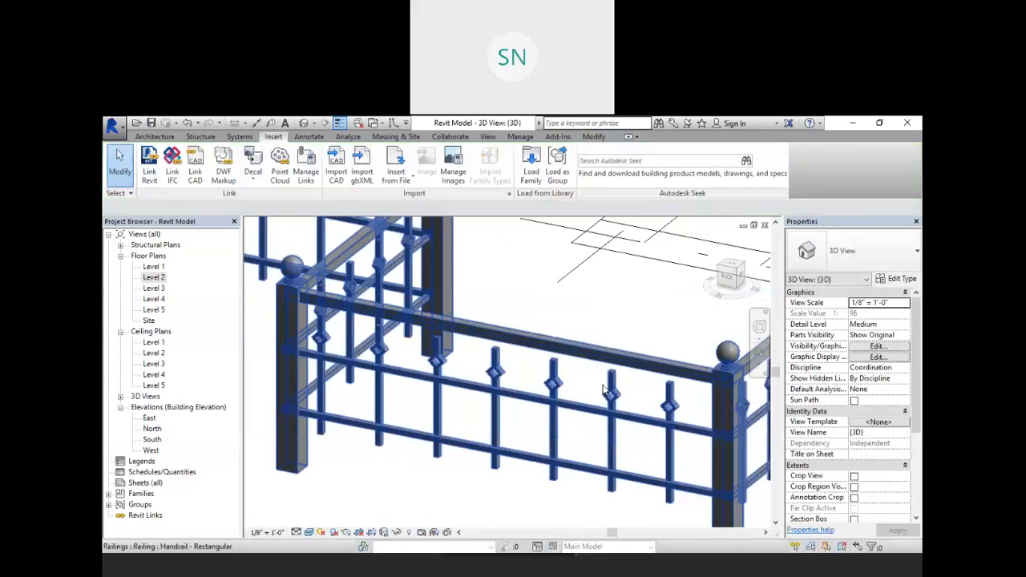
scroll(577, 412, up, 2)
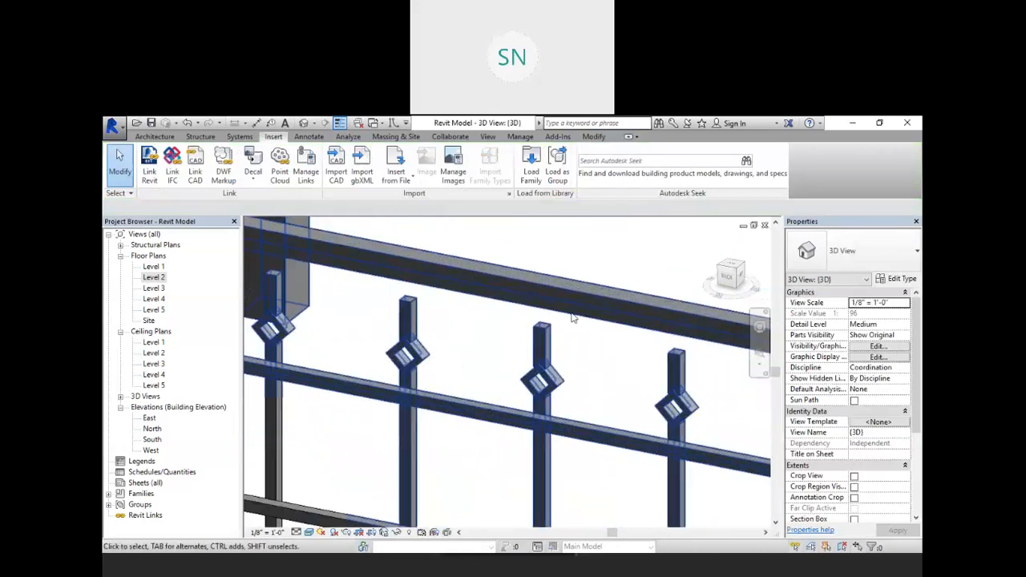
scroll(589, 368, down, 3)
scroll(589, 368, down, 3)
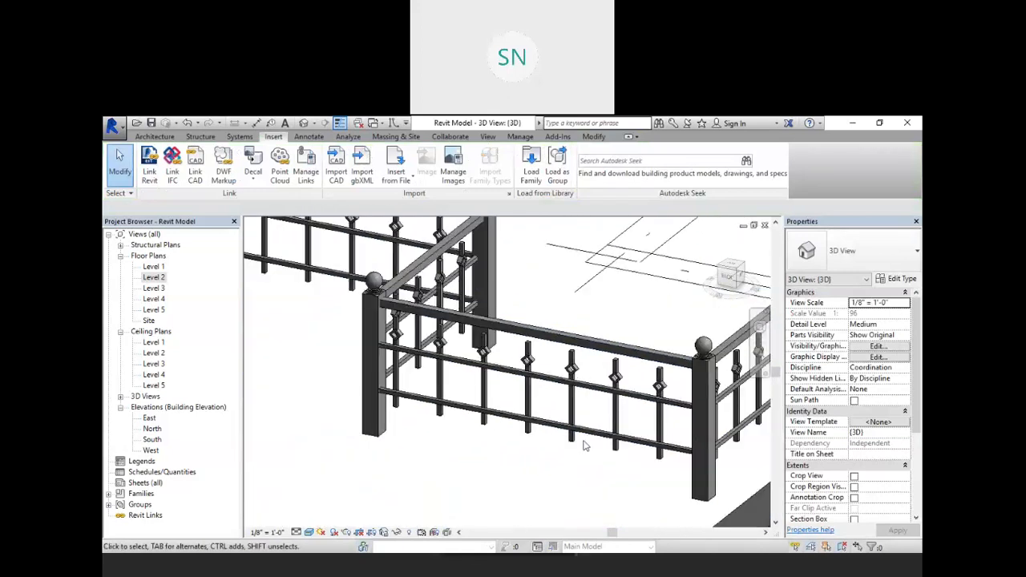
scroll(540, 401, up, 1)
scroll(539, 400, down, 4)
Step: Duplicate the long railing's type as Handrail - Rectangular 2
middle_drag(516, 417, 629, 339)
middle_drag(507, 379, 639, 461)
scroll(618, 460, down, 2)
scroll(526, 472, up, 1)
middle_drag(525, 451, 497, 392)
scroll(488, 389, up, 4)
scroll(624, 421, down, 1)
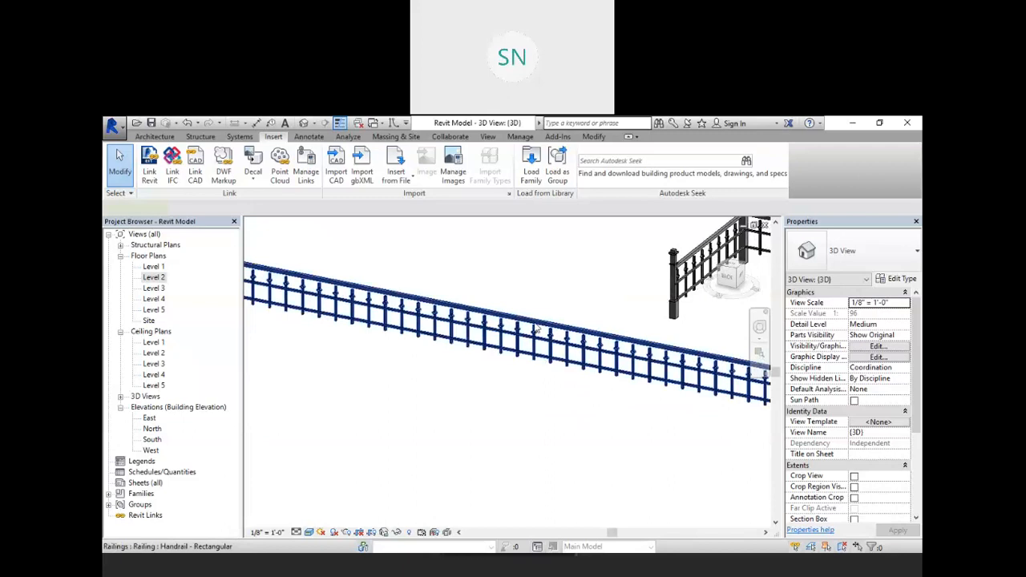
click(538, 329)
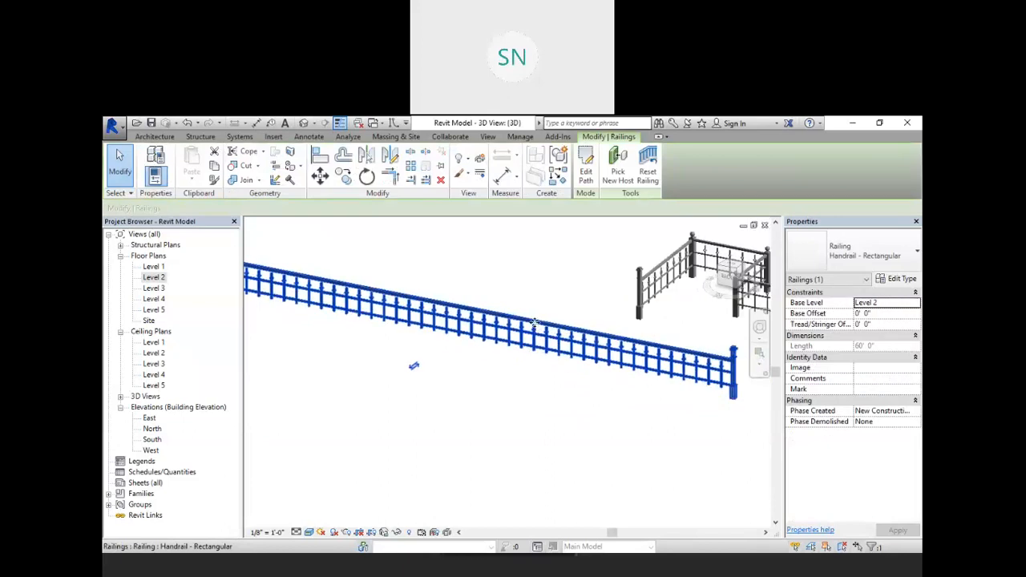
click(898, 278)
click(864, 232)
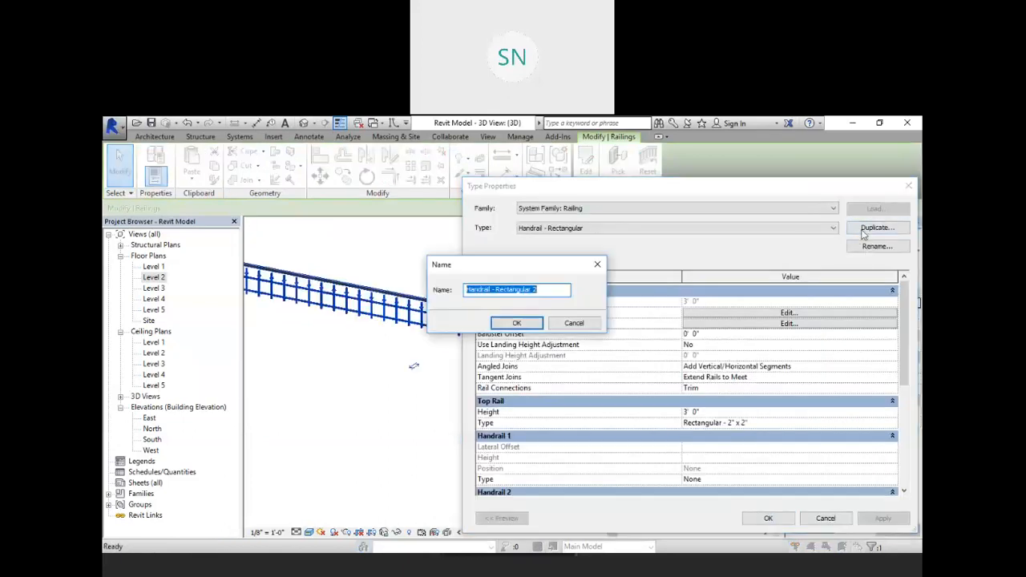
click(519, 325)
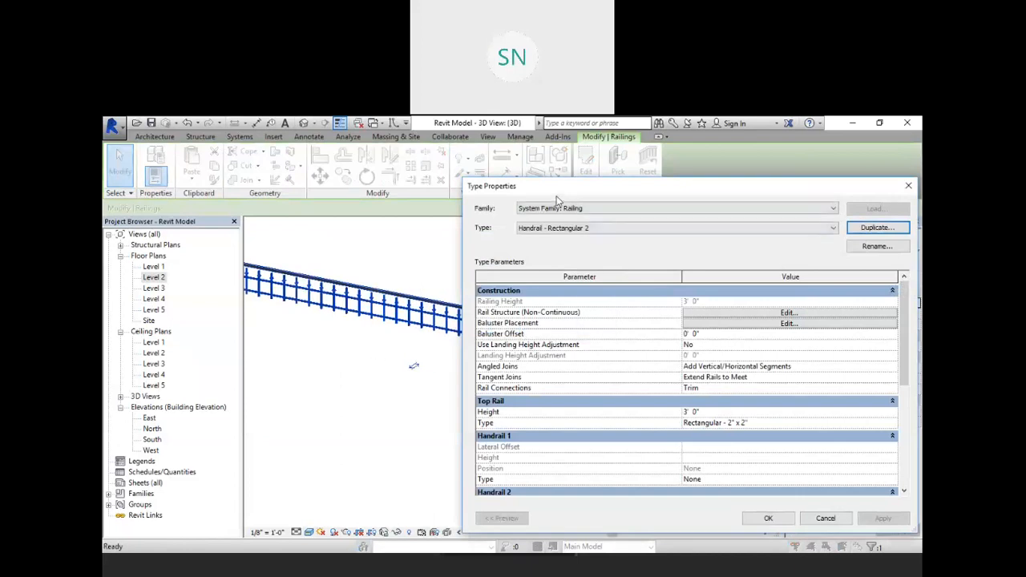
Step: Set the new type's regular baluster family to Baluster Panel - Glass w Brackets : 24" w 1" Gap and accept the railing type changes
drag(617, 186, 677, 395)
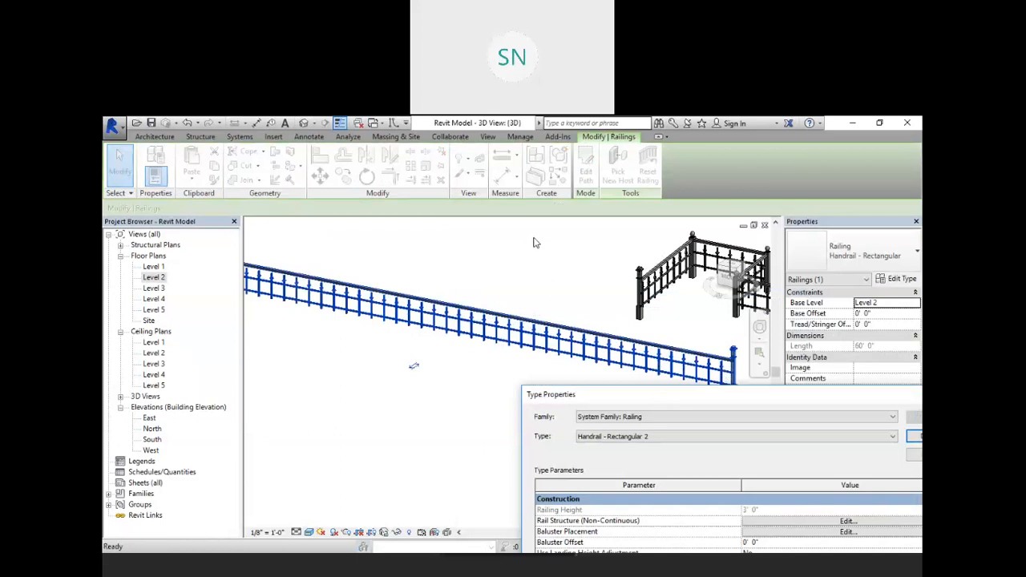
drag(651, 395, 521, 238)
click(718, 376)
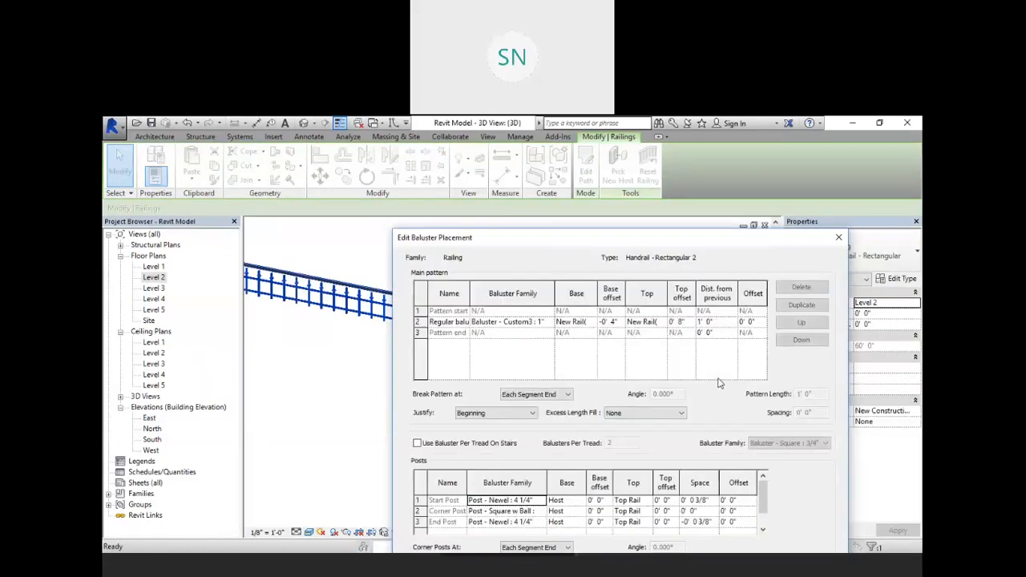
click(546, 324)
scroll(549, 366, down, 2)
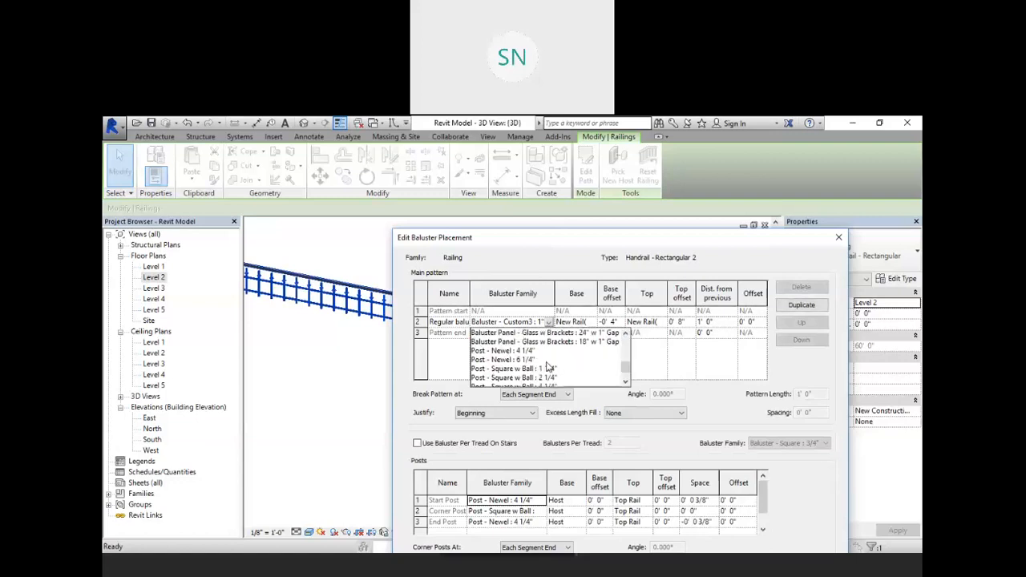
scroll(549, 367, up, 1)
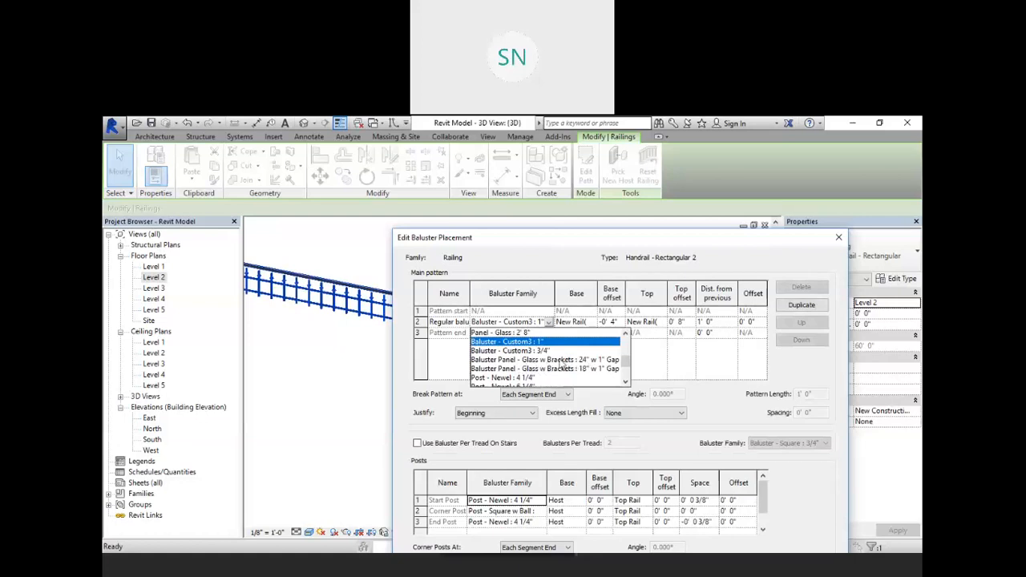
click(557, 363)
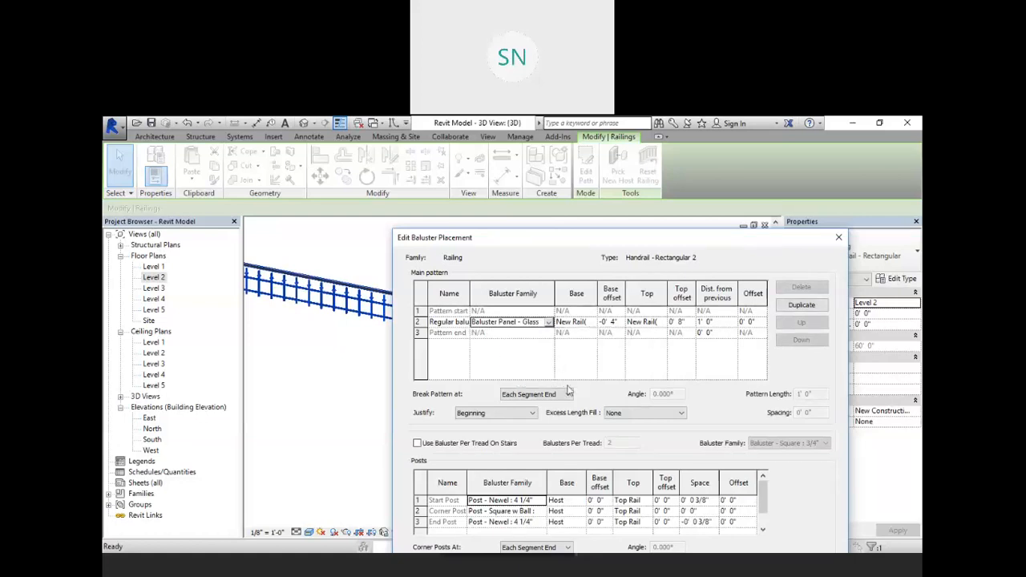
drag(693, 240, 658, 169)
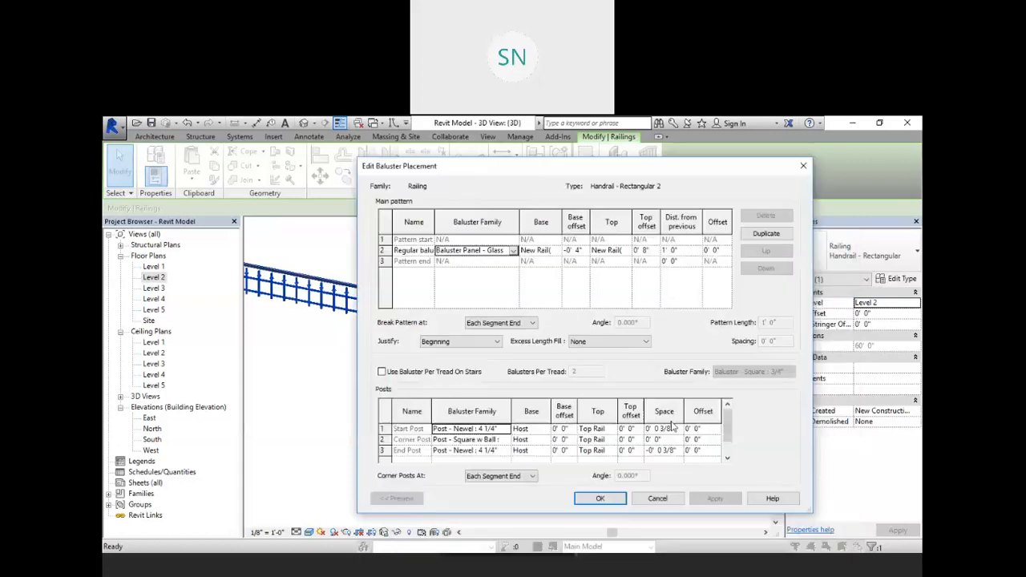
click(596, 498)
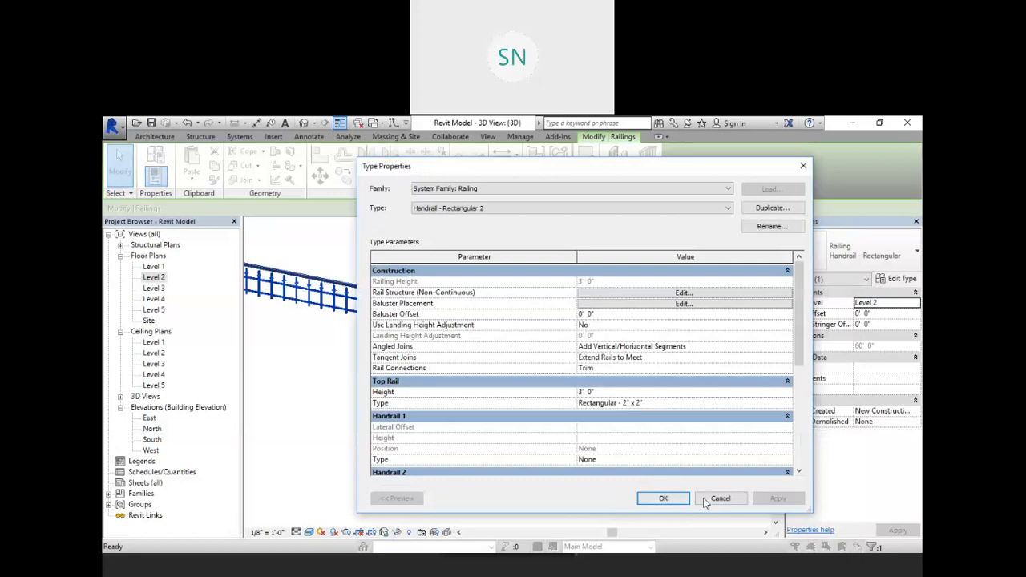
click(663, 499)
click(613, 455)
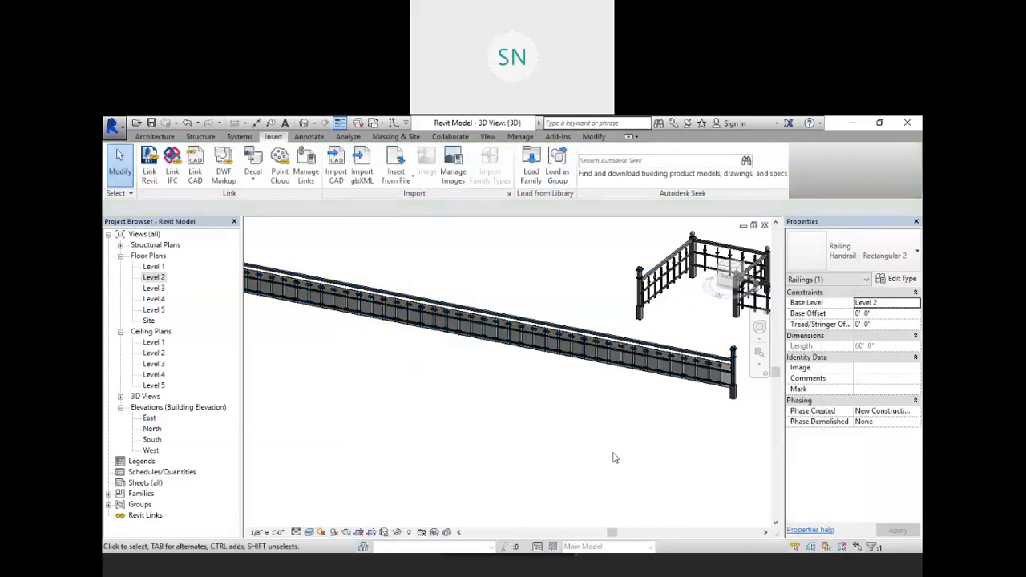
Step: Set the glass panel's distance from previous to 2' 0" in the long railing's baluster placement and apply it
middle_drag(578, 410, 660, 427)
scroll(593, 390, up, 1)
scroll(622, 366, up, 4)
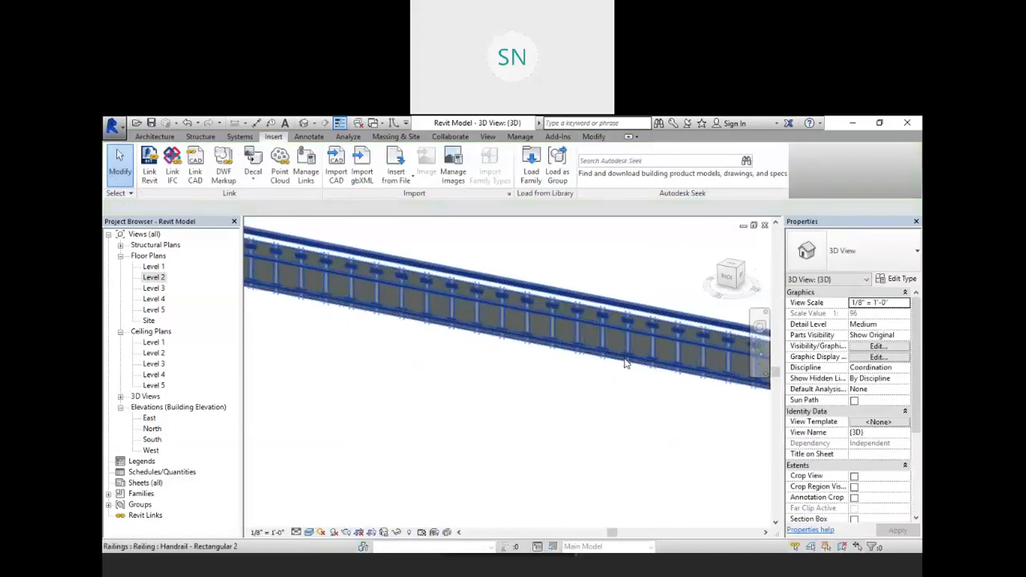
scroll(623, 363, down, 2)
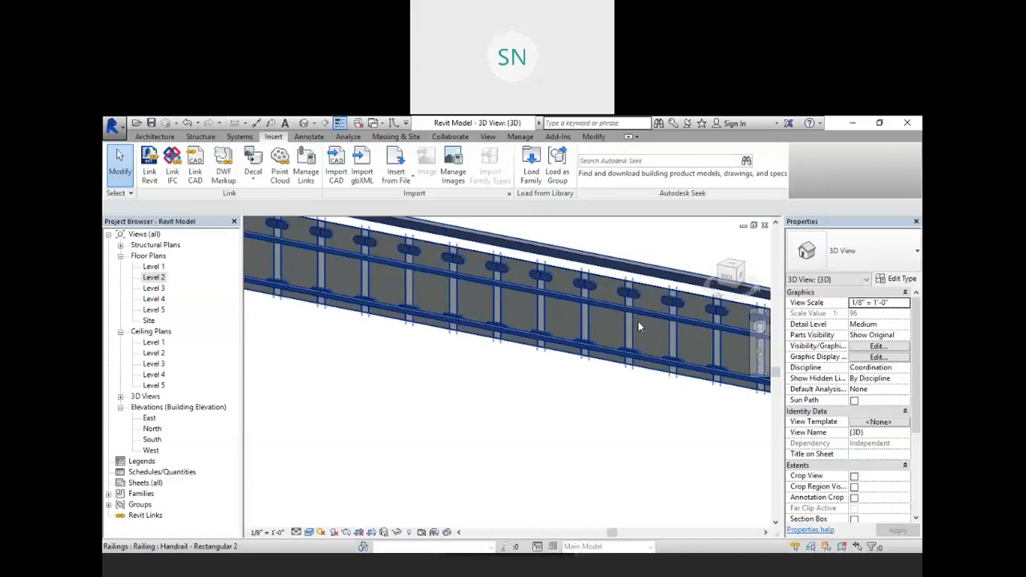
scroll(618, 309, down, 1)
scroll(712, 342, down, 1)
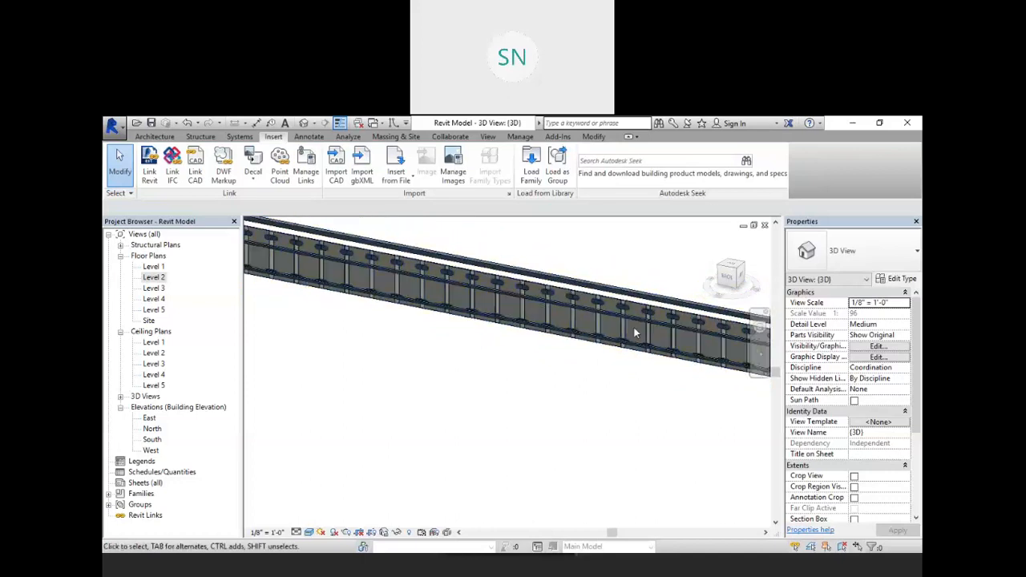
click(628, 303)
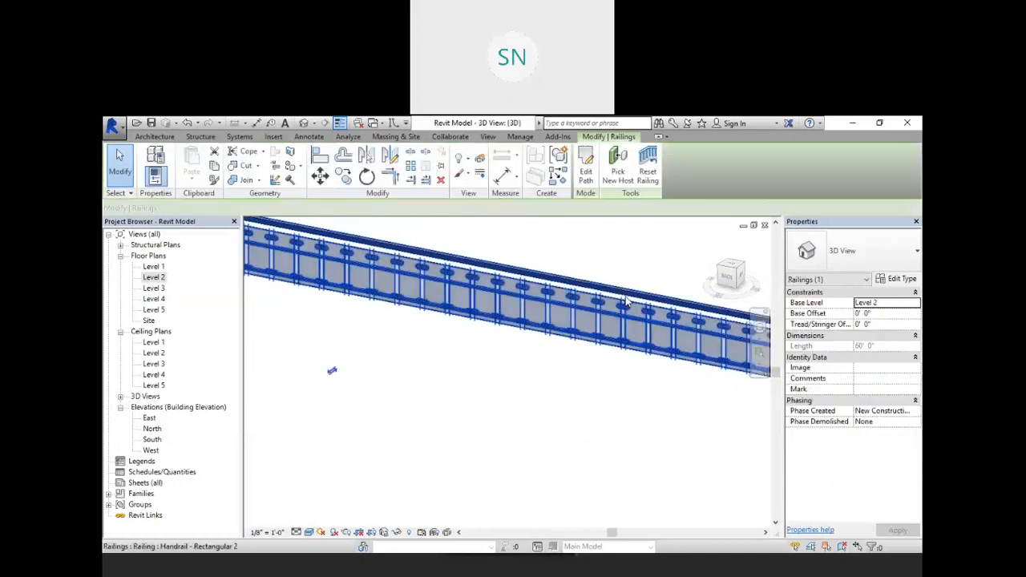
click(891, 281)
click(683, 303)
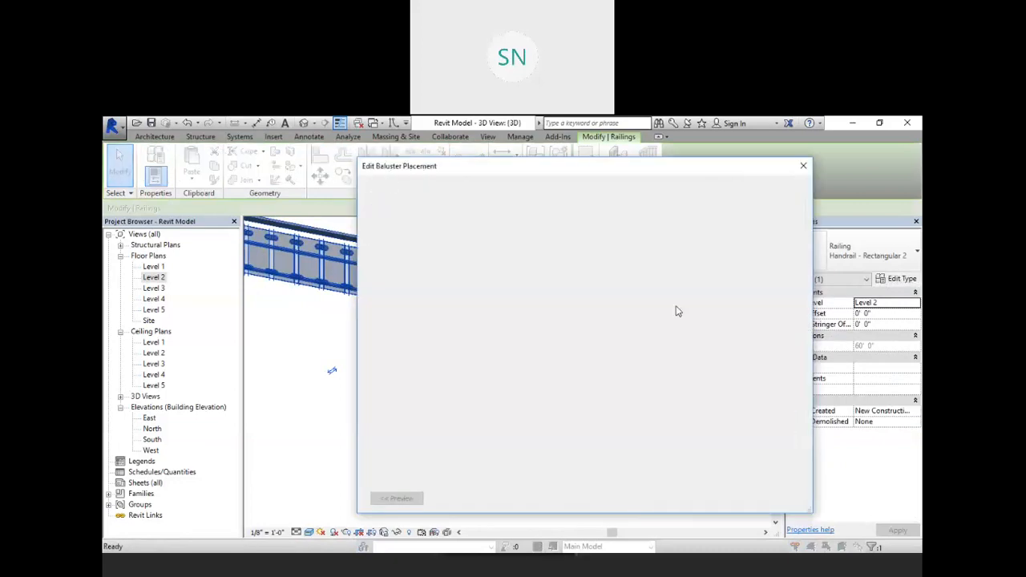
click(685, 251)
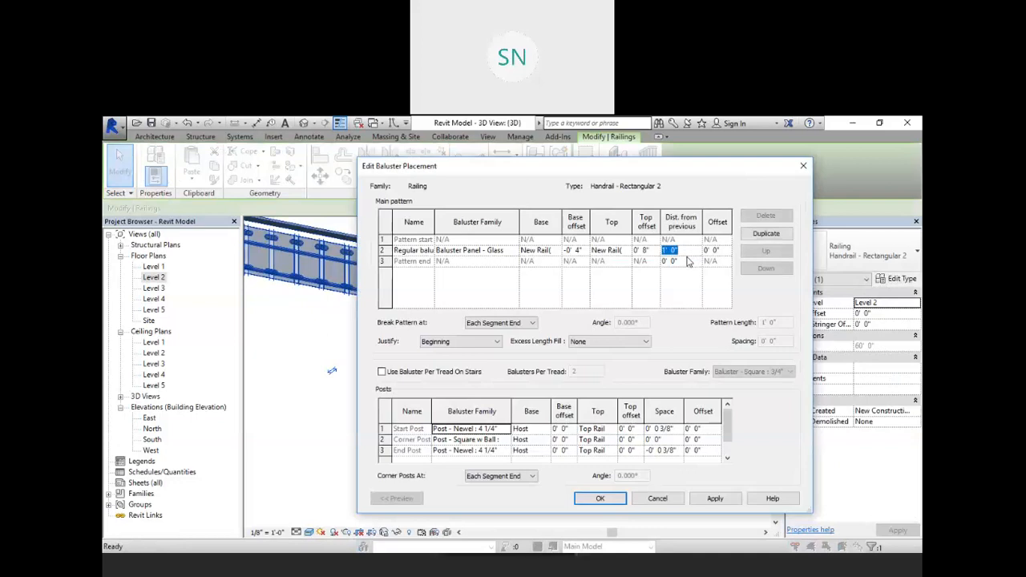
text(2)
key(Tab)
click(713, 498)
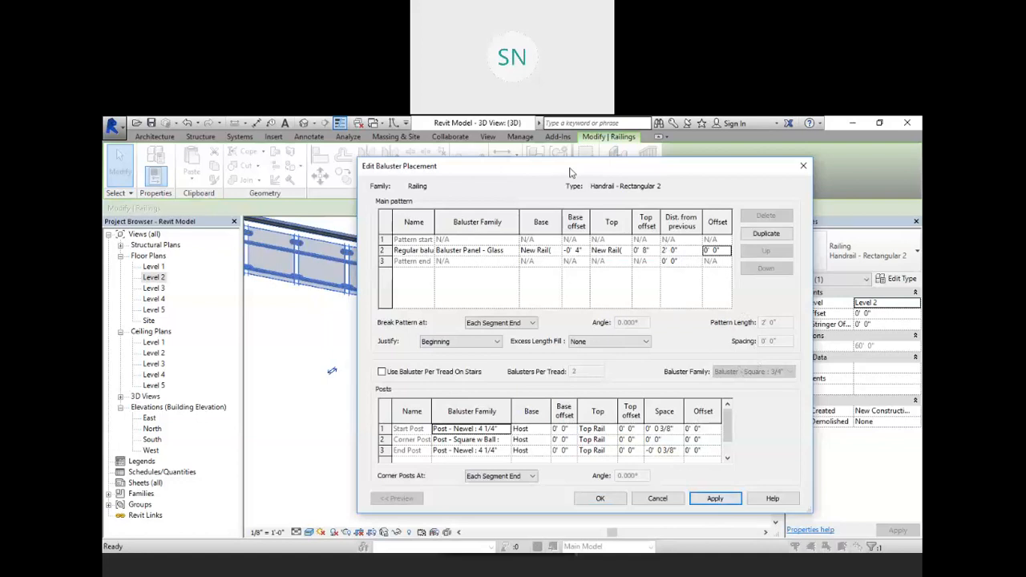
Step: Increase the glass panel's distance from previous to 2' 6" and apply it to the railing
drag(557, 164, 589, 155)
click(709, 241)
drag(716, 241, 643, 235)
text(2'6)
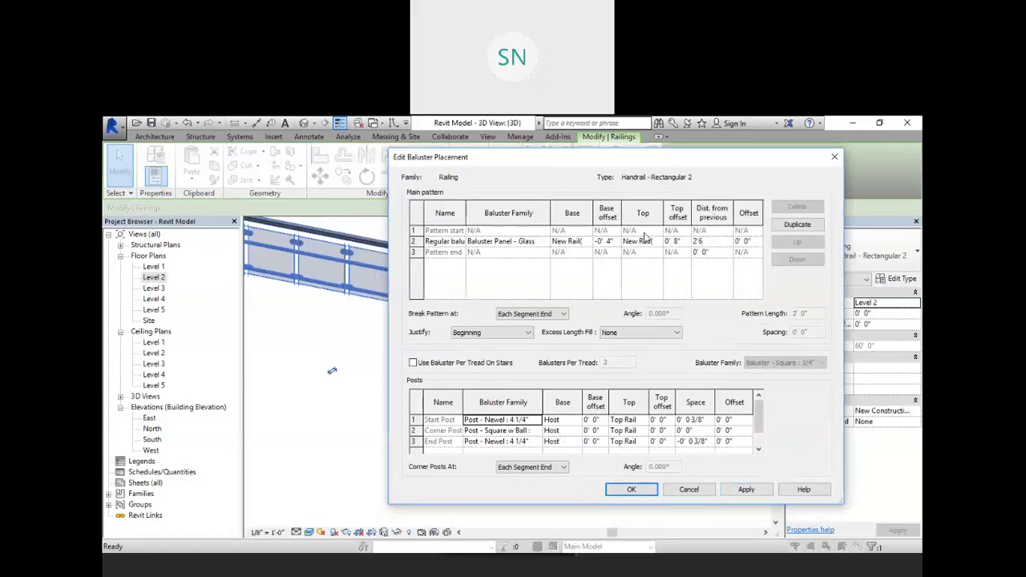
key(Tab)
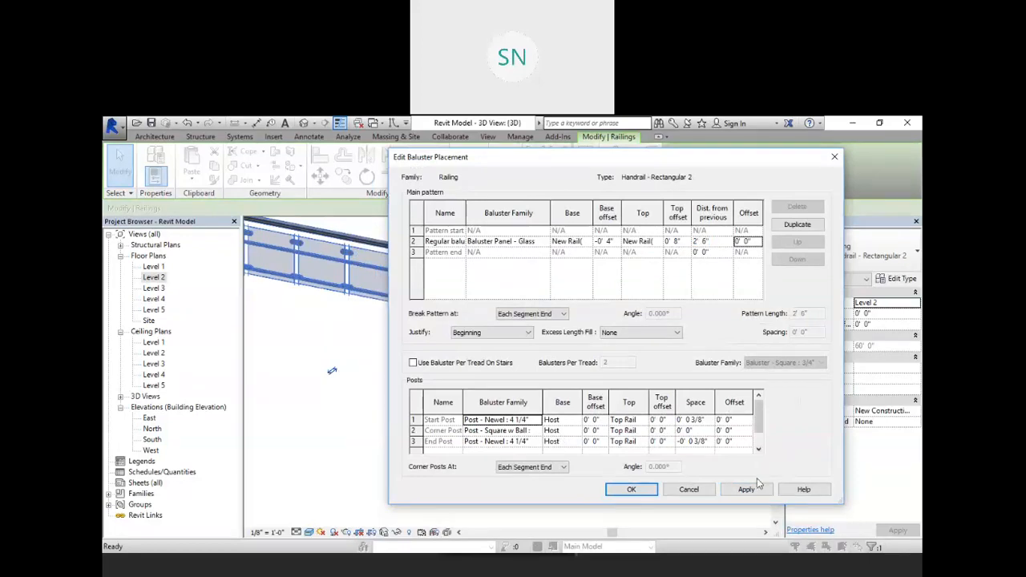
click(746, 490)
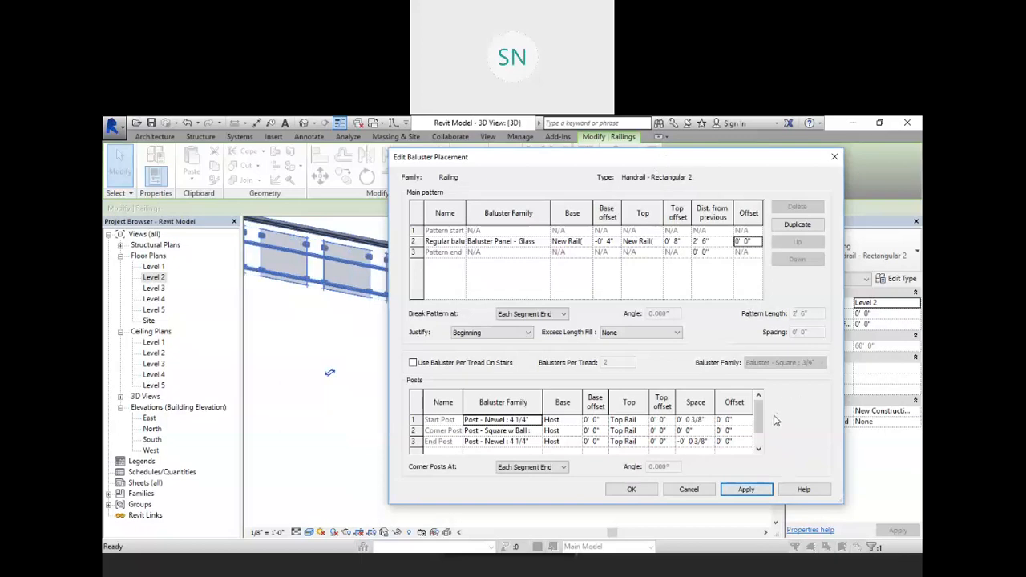
Step: Set the glass panel's top offset to 4", apply it and accept the baluster placement
drag(768, 400, 602, 221)
click(620, 304)
drag(620, 304, 570, 303)
text(4)
key(Tab)
drag(616, 227, 758, 343)
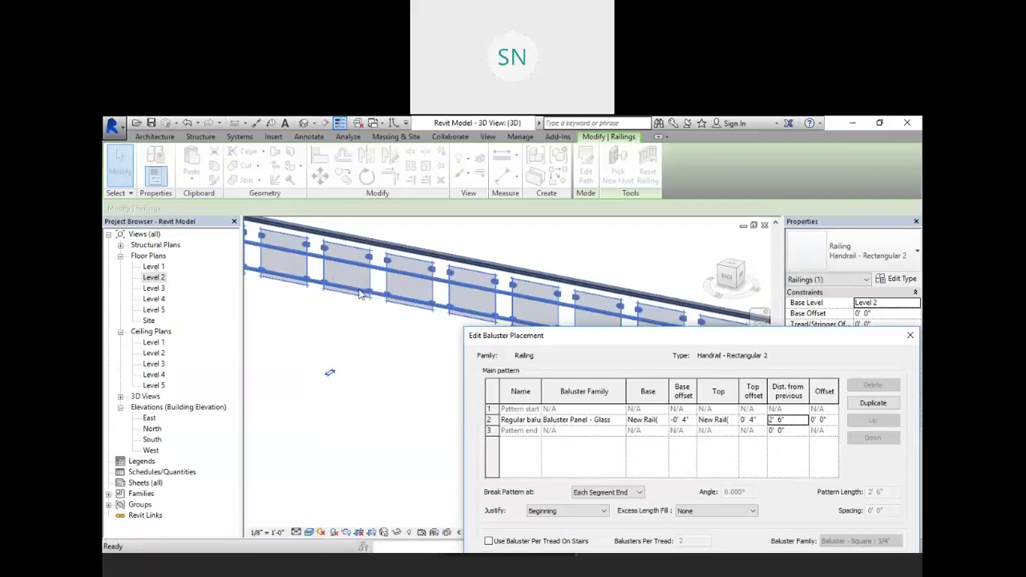
drag(719, 335, 665, 189)
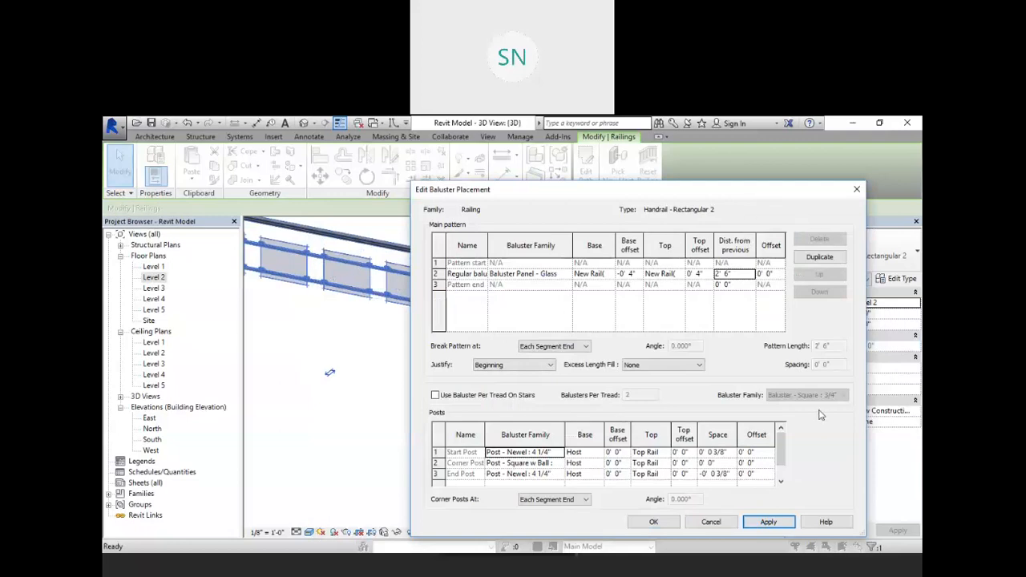
click(654, 522)
Step: Set the rail heights to 6" for New Rail(2) and 2' 6" for New Rail(1), apply them and accept the railing type changes
click(736, 316)
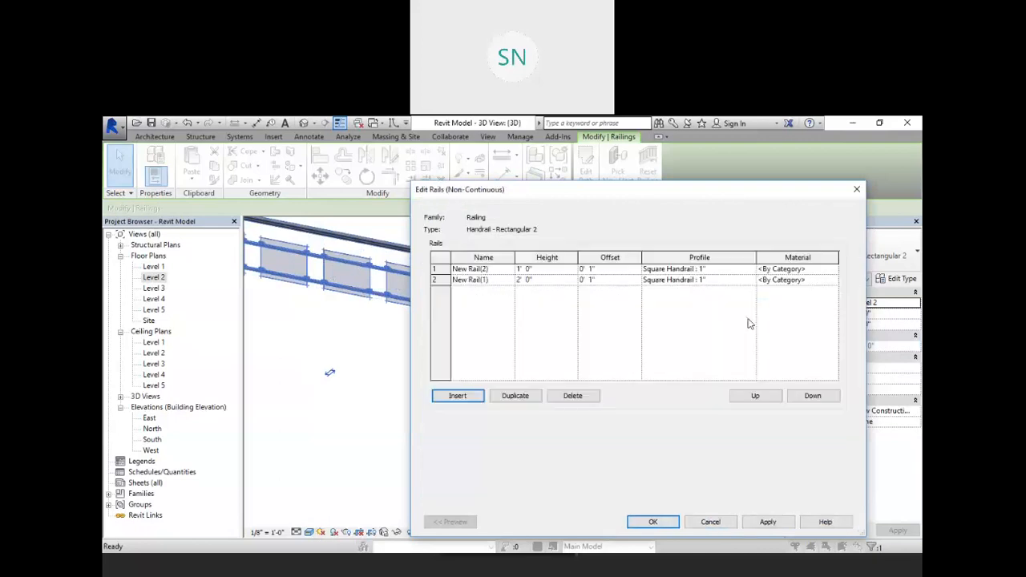
click(545, 270)
text(6)
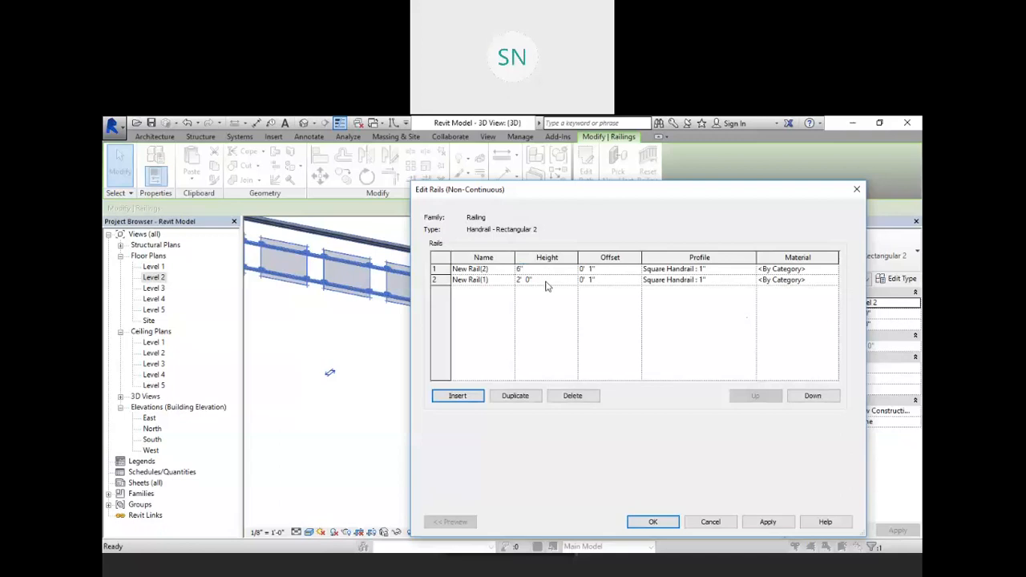
click(546, 281)
text(2)
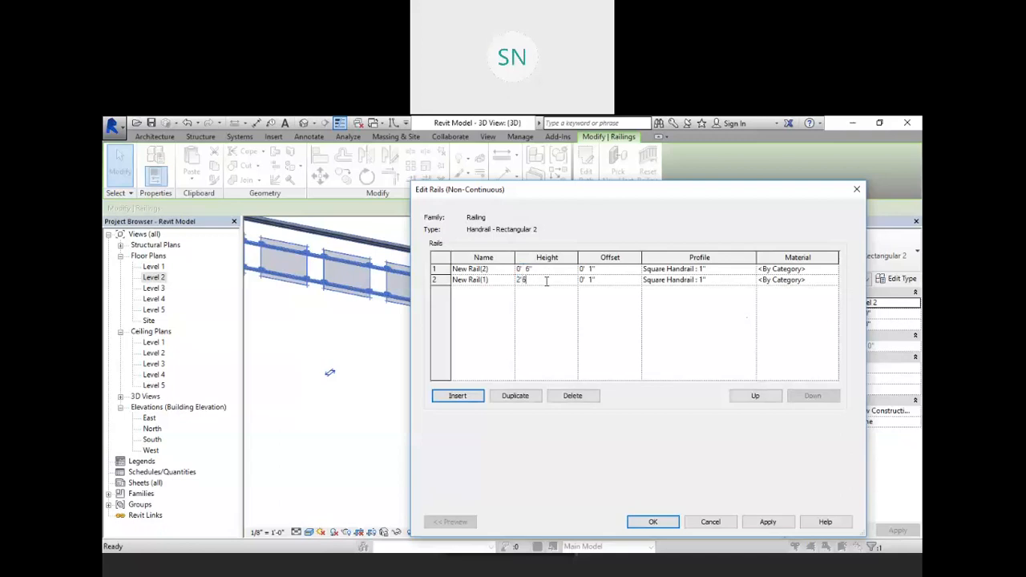
text(' 6)
key(Tab)
click(768, 522)
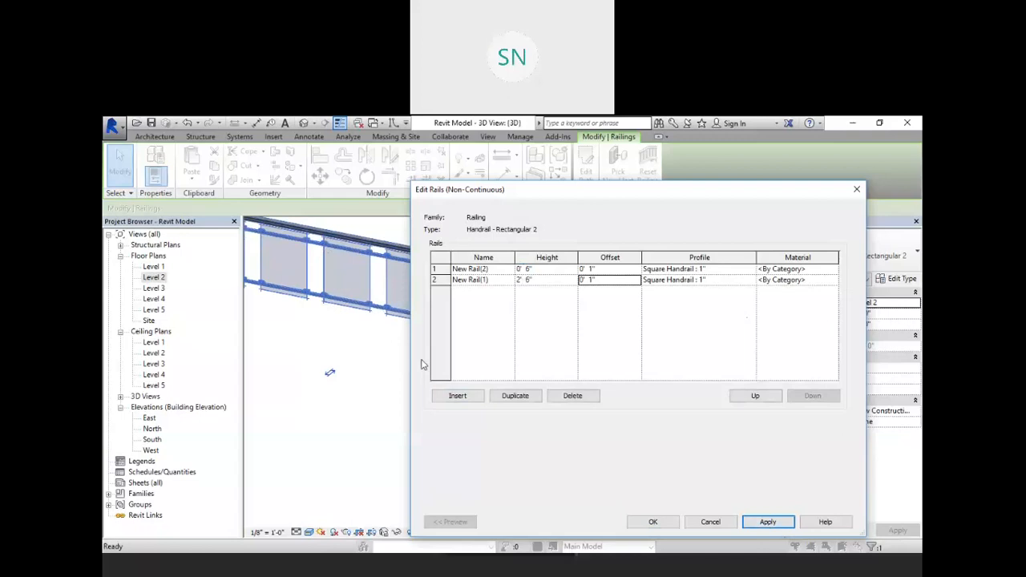
click(653, 522)
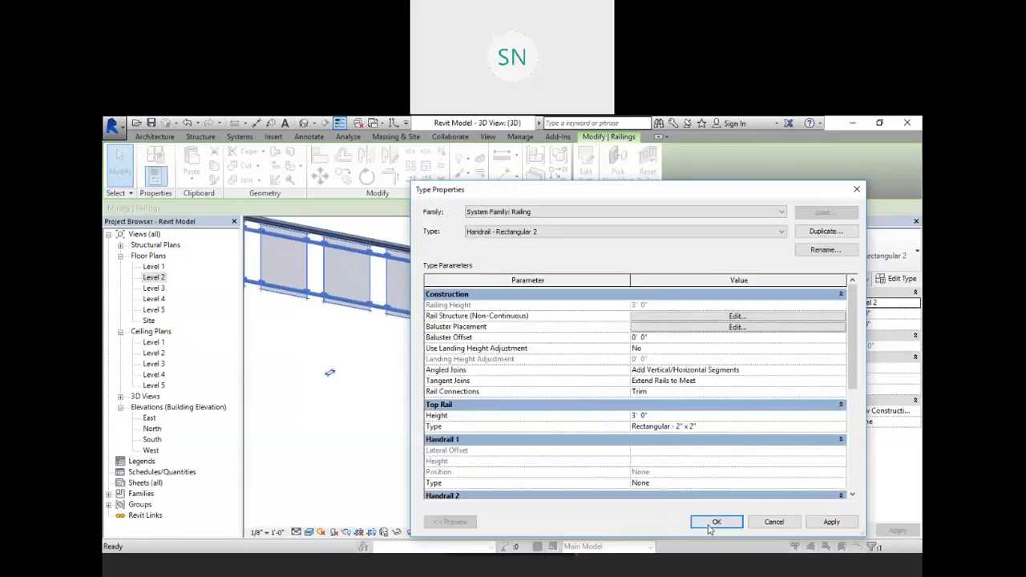
click(710, 522)
click(574, 385)
Step: Inspect the glass panels, their spacing and the end post along the long railing
scroll(573, 385, down, 4)
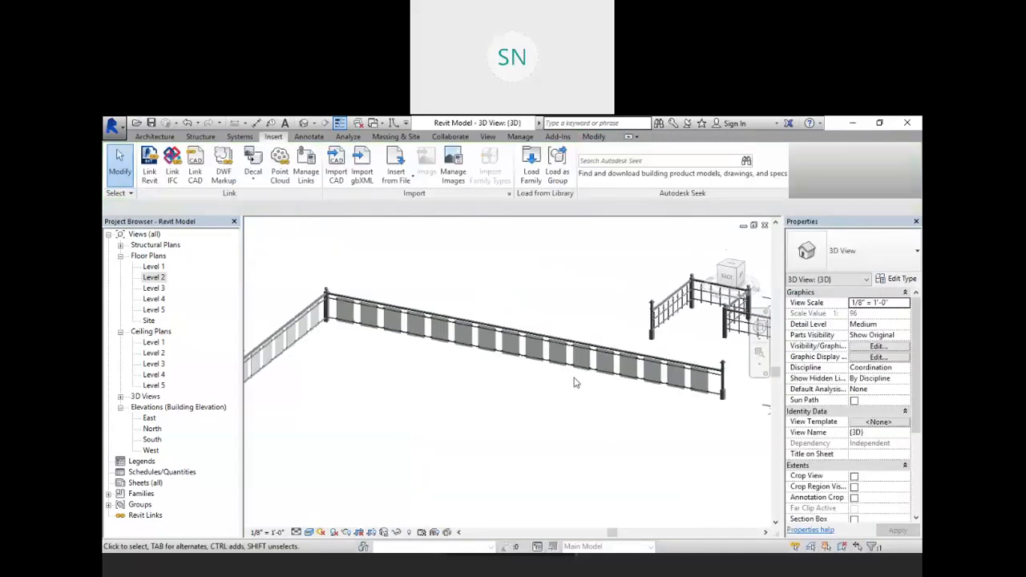
middle_drag(428, 443, 548, 392)
scroll(699, 325, up, 4)
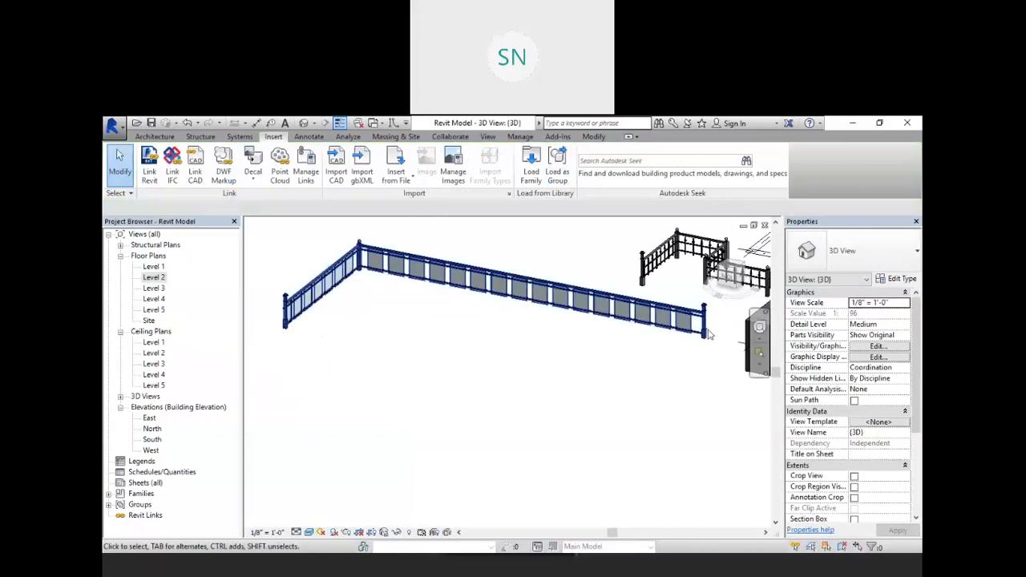
scroll(698, 325, up, 3)
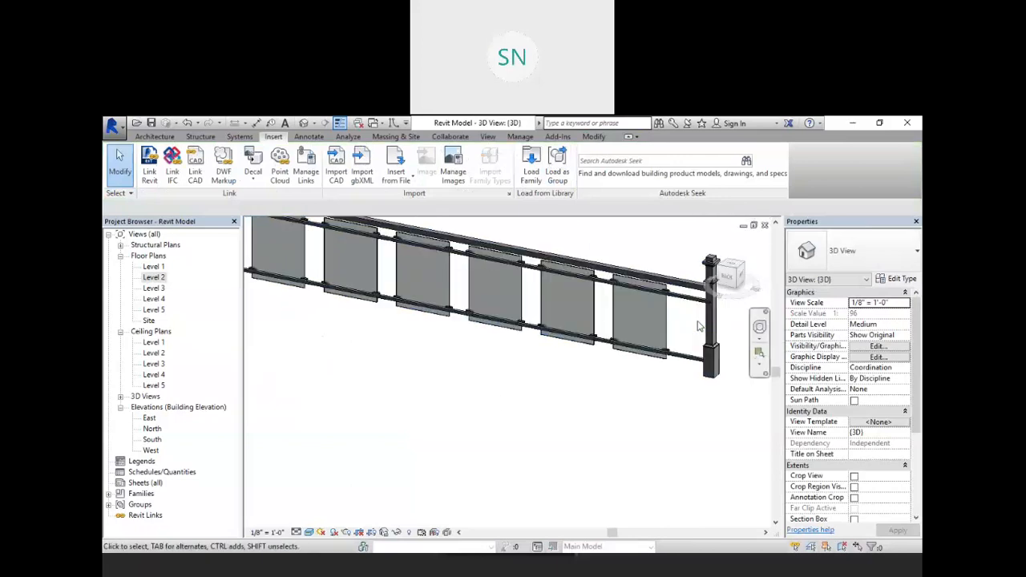
scroll(561, 350, down, 5)
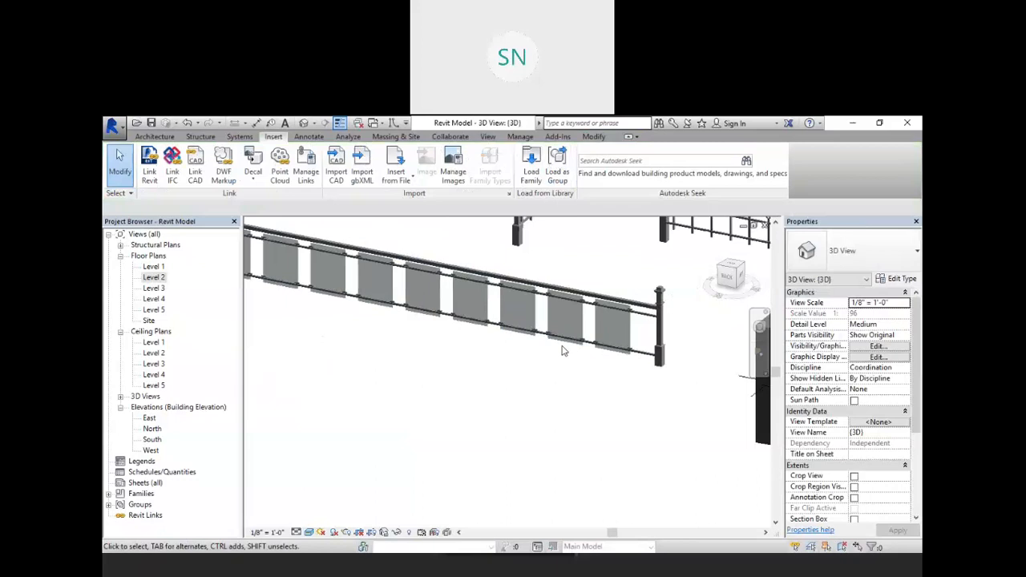
scroll(534, 405, down, 3)
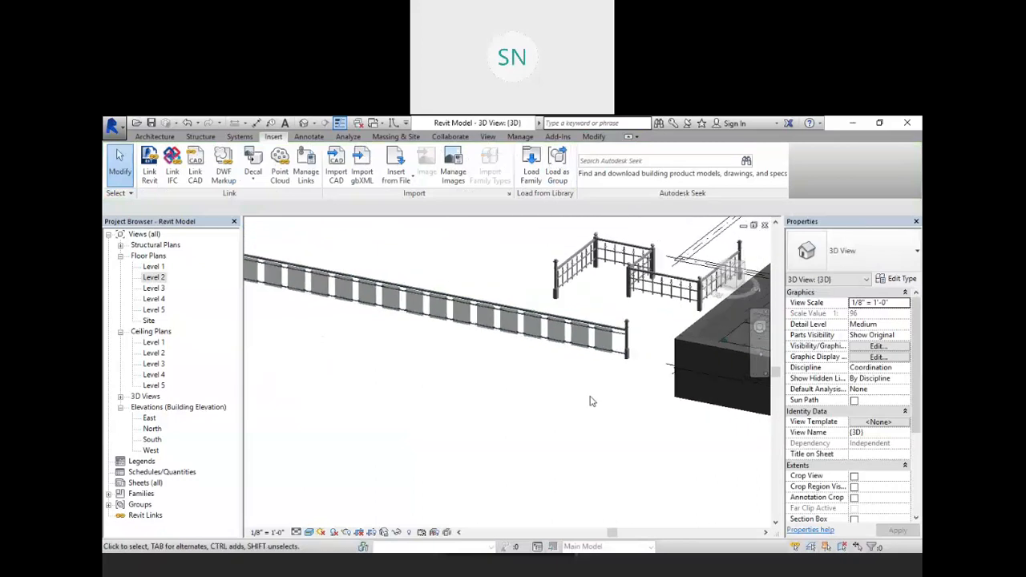
shift+middle_drag(591, 401, 556, 387)
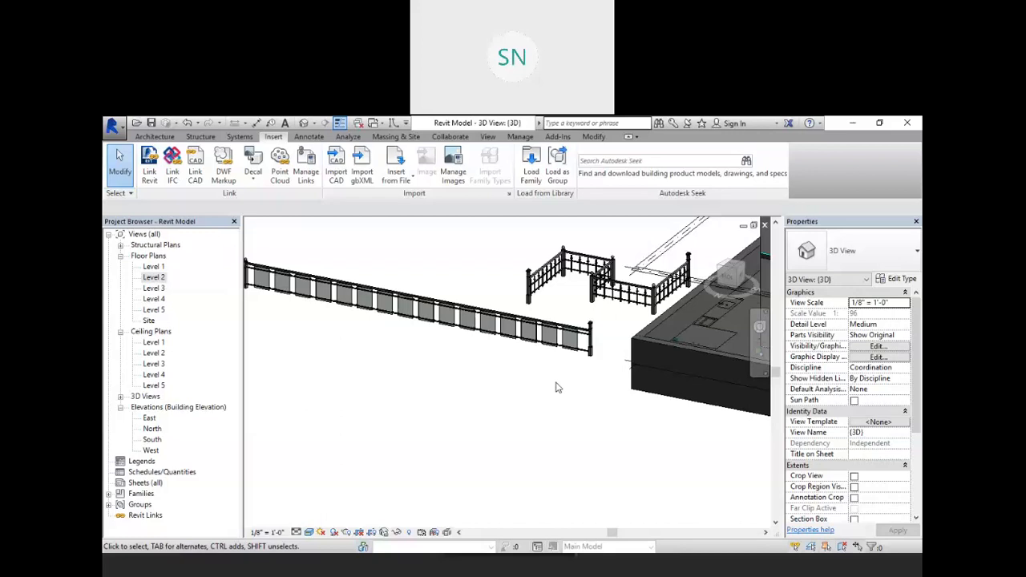
Step: Open the Level 2 floor plan showing the area around the L-shaped glass railing
scroll(545, 345, up, 5)
scroll(544, 345, down, 3)
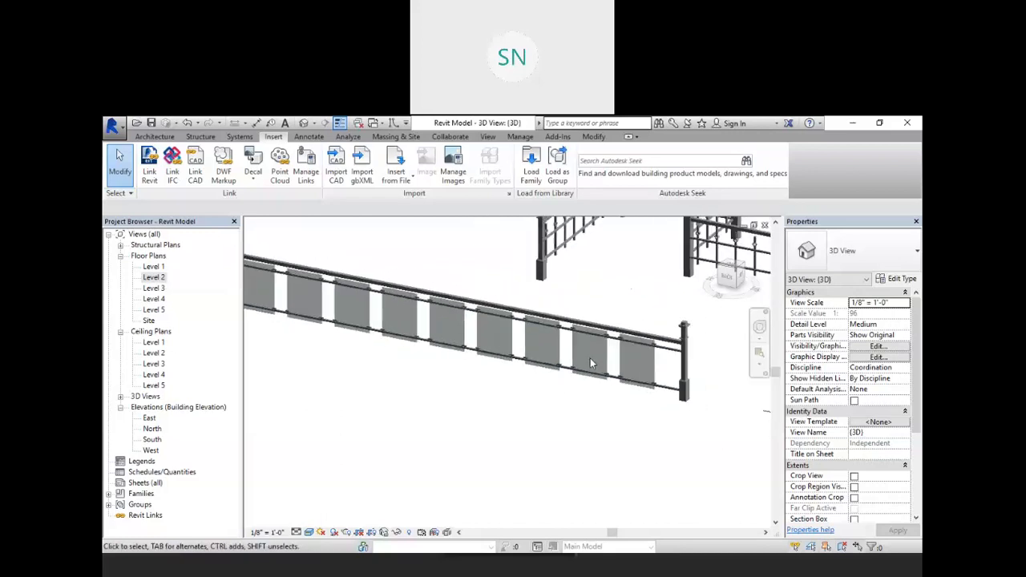
scroll(592, 365, down, 5)
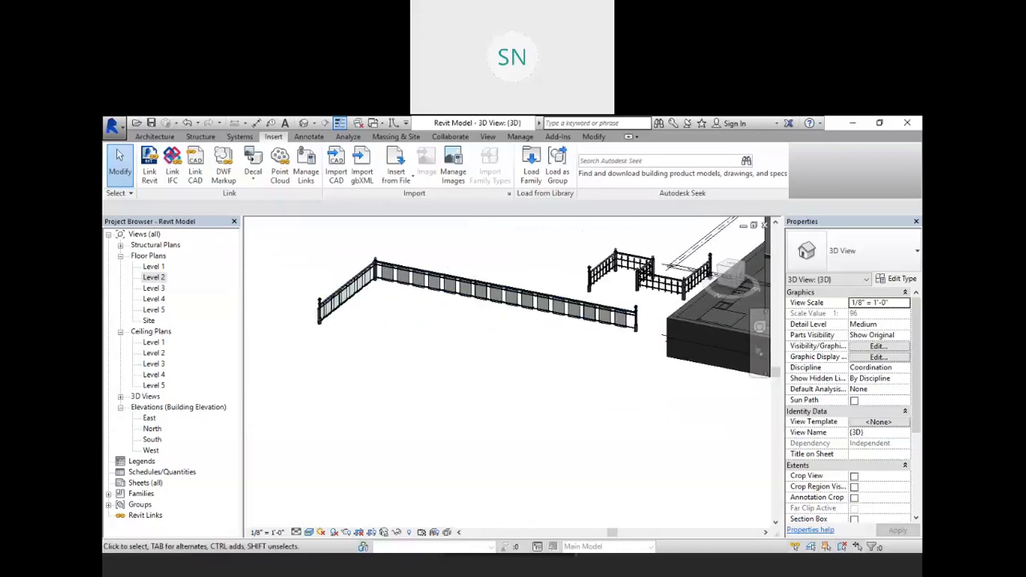
double_click(154, 278)
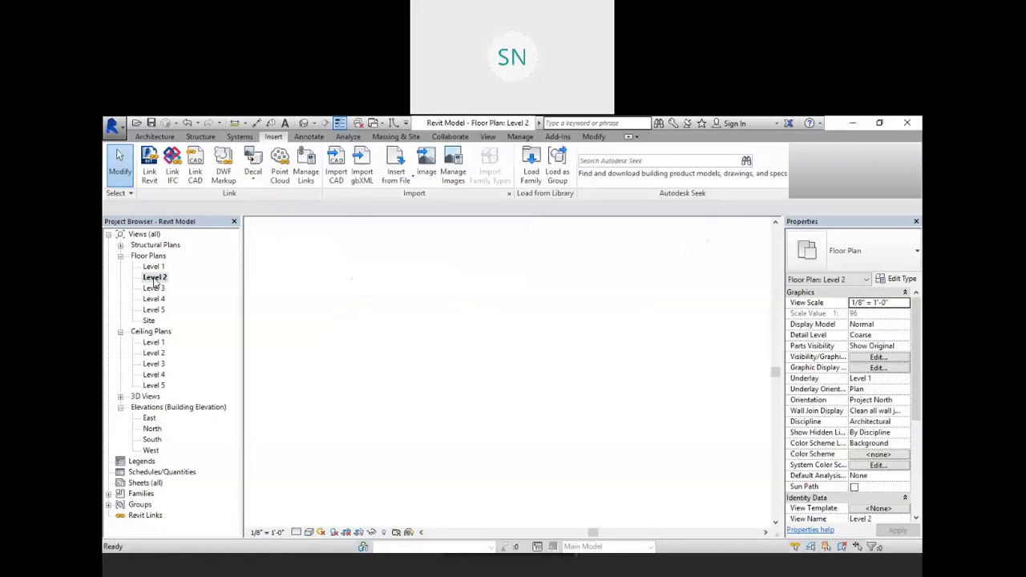
scroll(537, 379, down, 1)
middle_drag(524, 347, 549, 369)
scroll(549, 330, up, 1)
scroll(549, 331, up, 1)
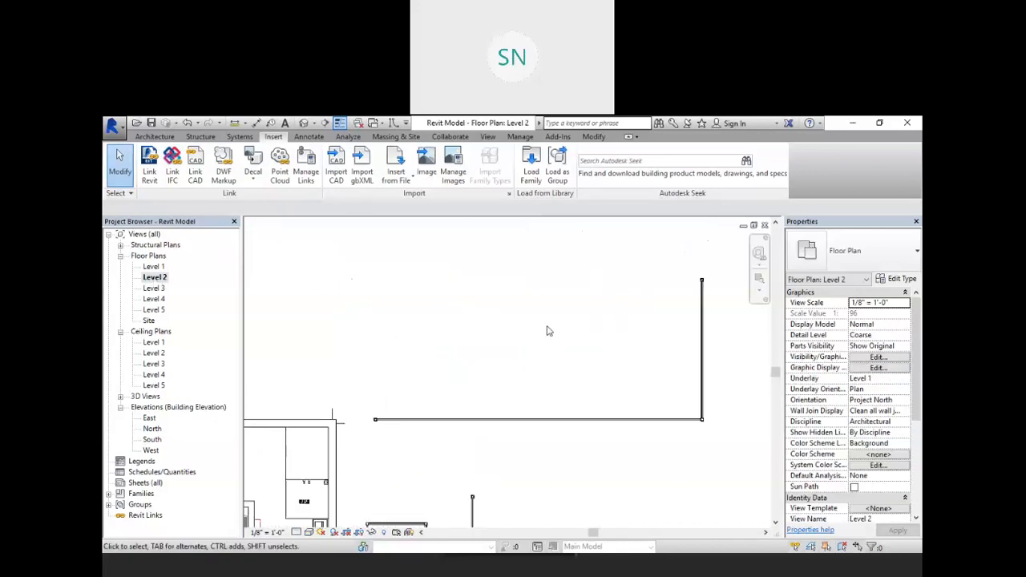
Step: Sketch an arc-shaped railing path inside the corner of the L-shaped railing, using type Handrail - Rectangular 2, and finish it
click(158, 138)
click(440, 159)
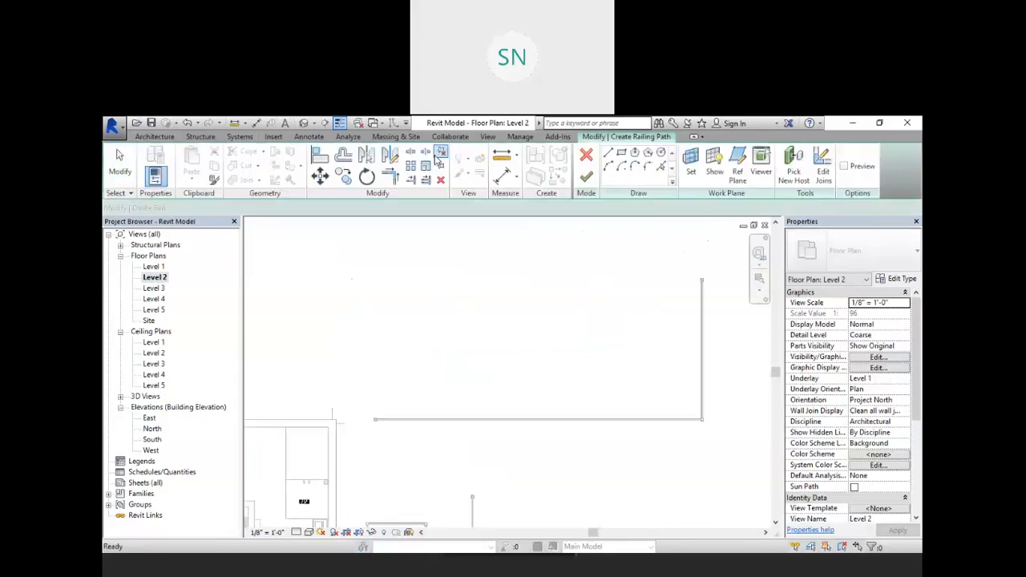
click(608, 166)
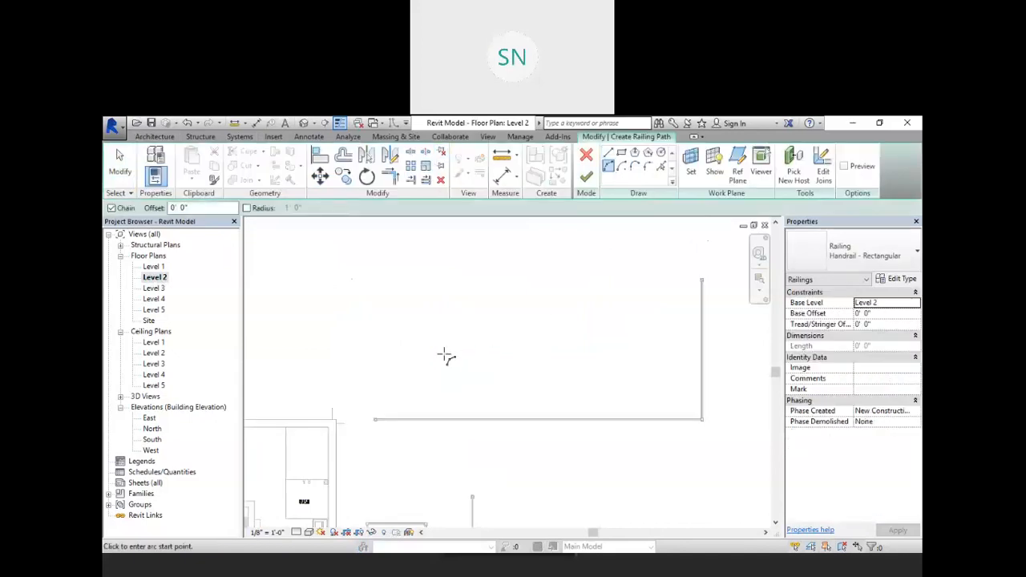
click(898, 252)
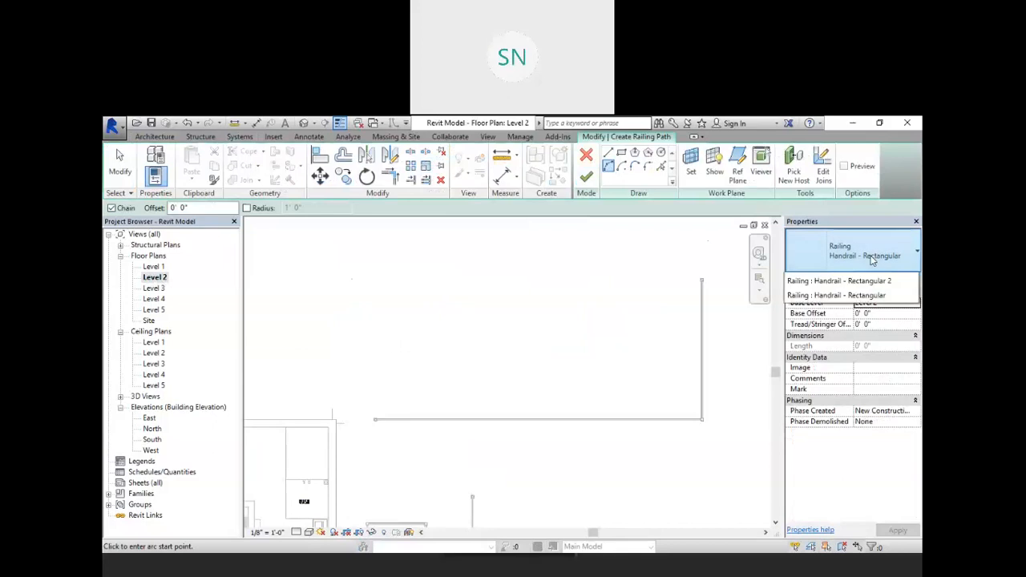
click(845, 359)
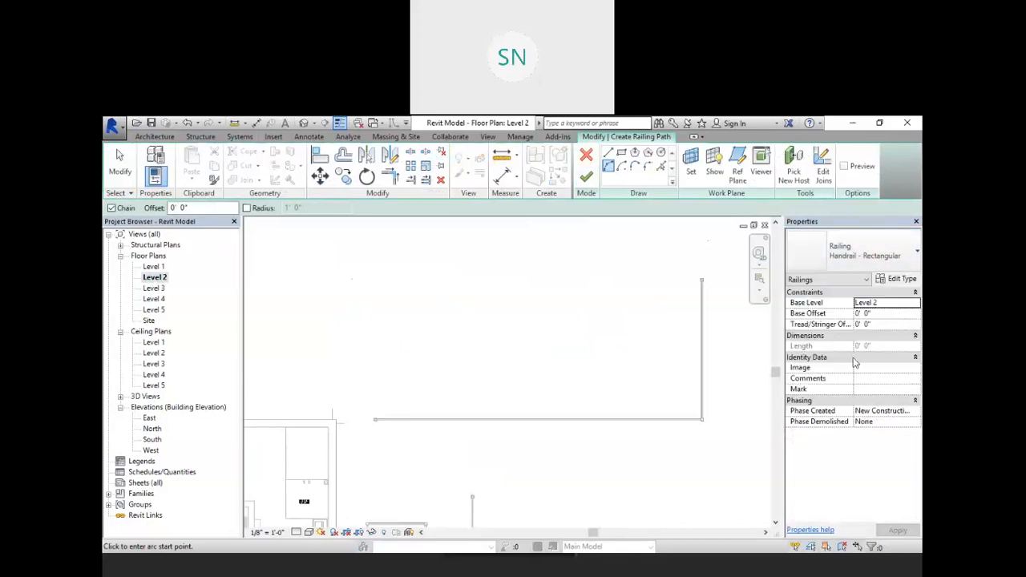
click(440, 366)
click(630, 293)
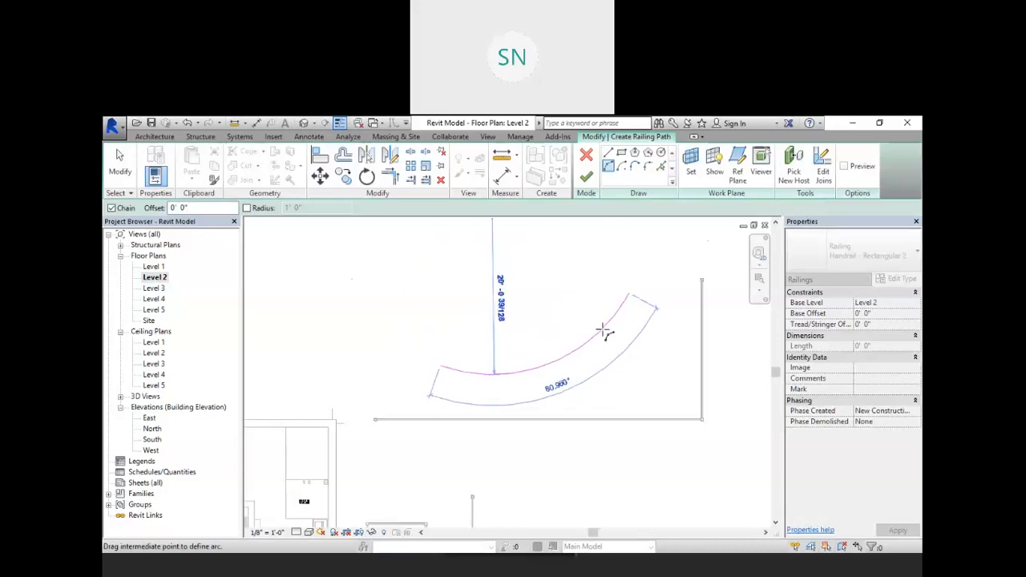
click(590, 374)
right_click(550, 259)
click(578, 266)
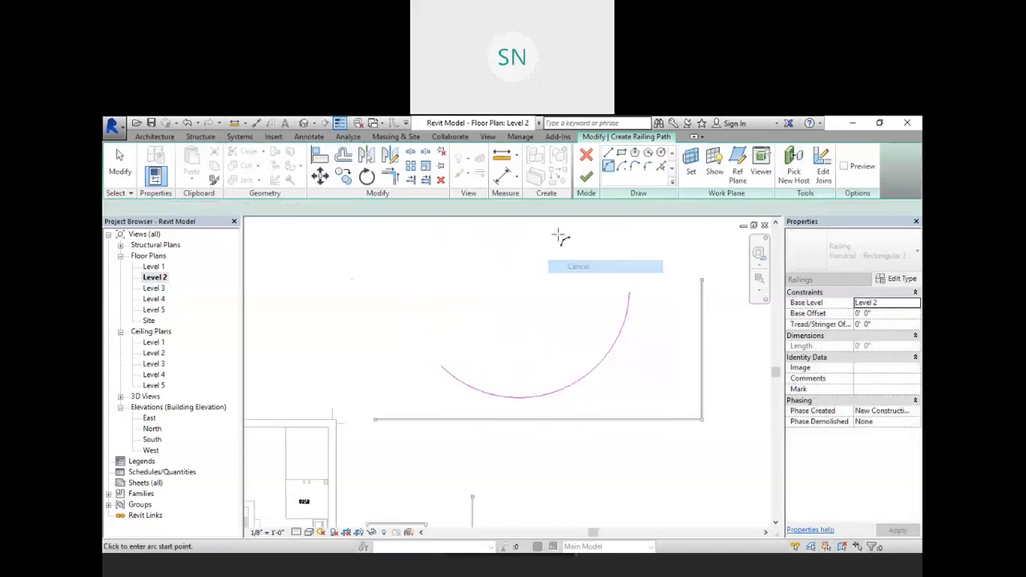
click(586, 176)
click(547, 279)
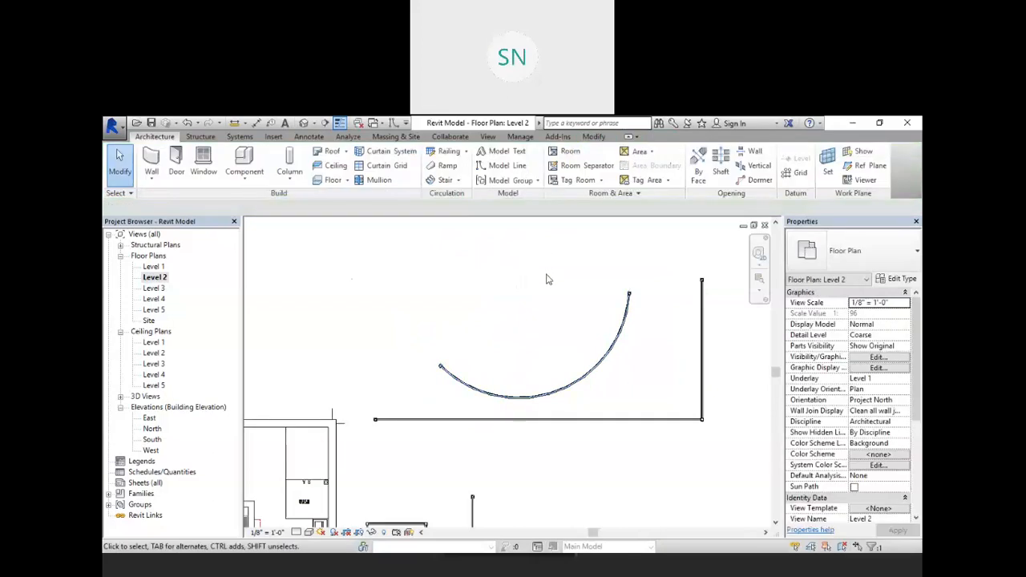
Step: Inspect the arc-shaped railing's glass panels, brackets and end posts in the 3D view
click(304, 122)
scroll(419, 337, up, 6)
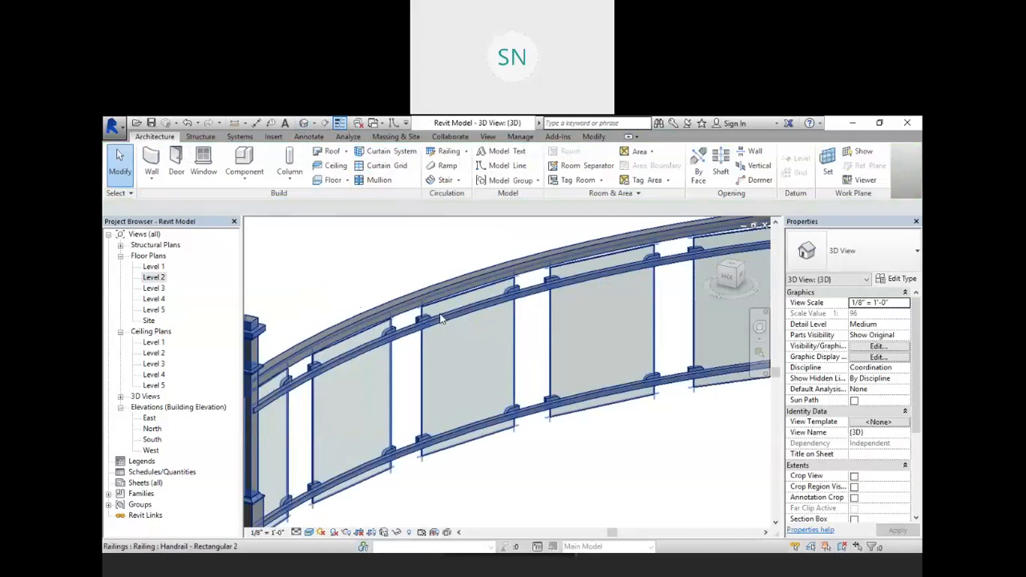
middle_drag(569, 346, 503, 330)
scroll(503, 330, down, 3)
middle_drag(644, 391, 513, 383)
middle_drag(682, 396, 583, 381)
shift+middle_drag(679, 356, 685, 335)
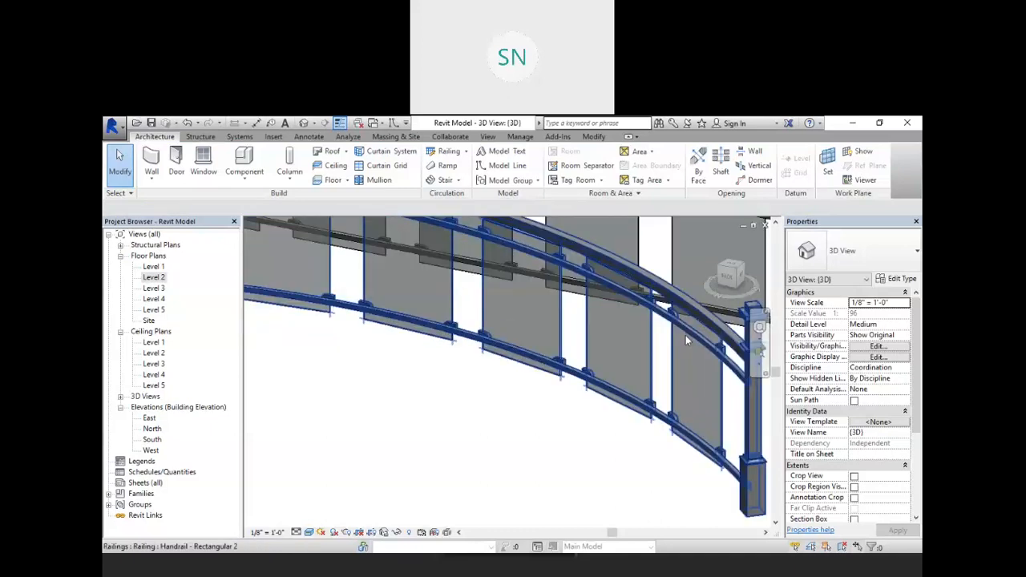
scroll(680, 352, down, 6)
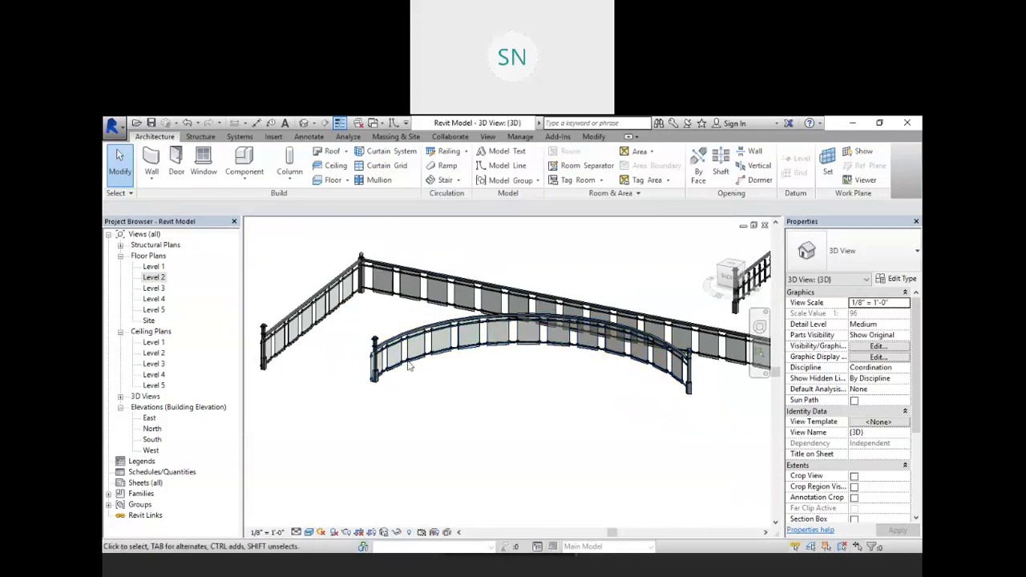
Step: On the Level 2 plan, sketch a smaller Handrail - Rectangular 2 railing arc of about 4' 7" radius inside the existing curved railing
click(153, 268)
double_click(153, 278)
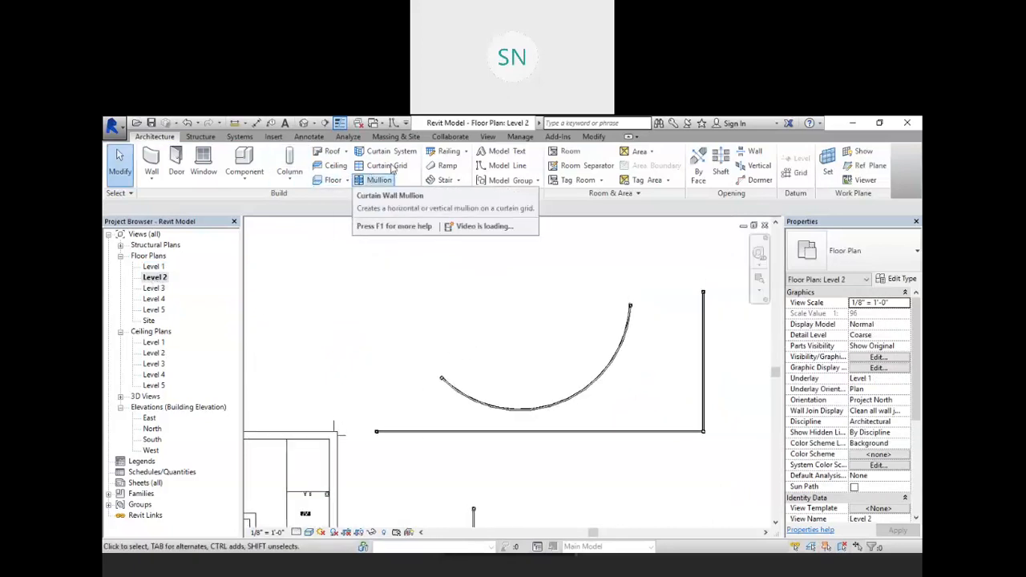
click(446, 152)
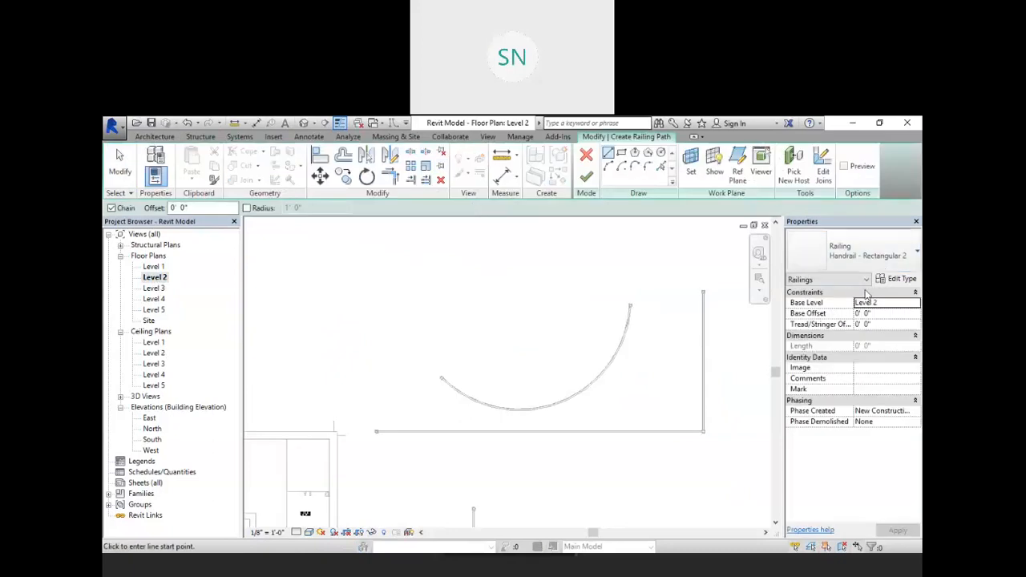
click(608, 166)
scroll(497, 363, up, 2)
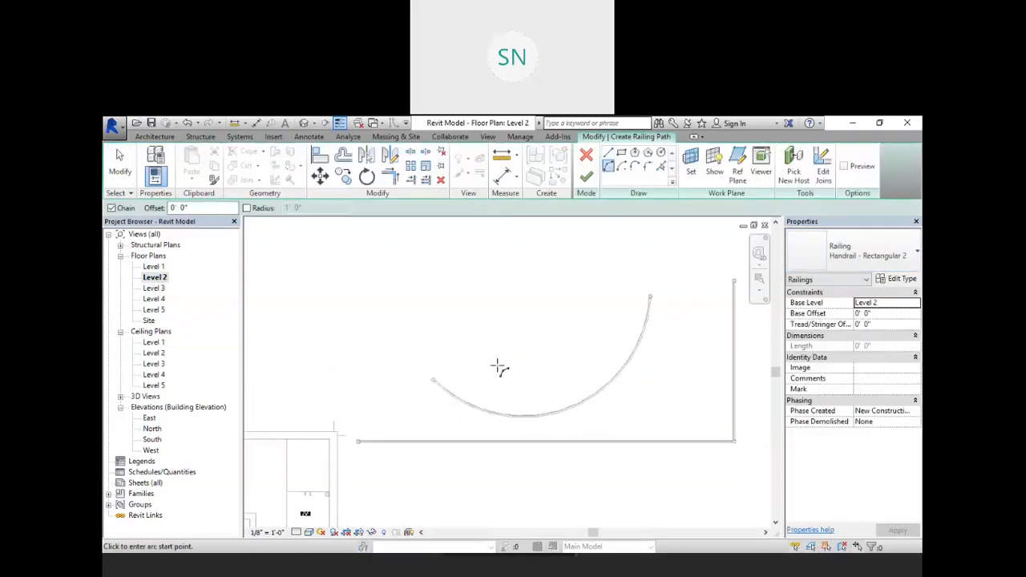
click(499, 364)
click(525, 283)
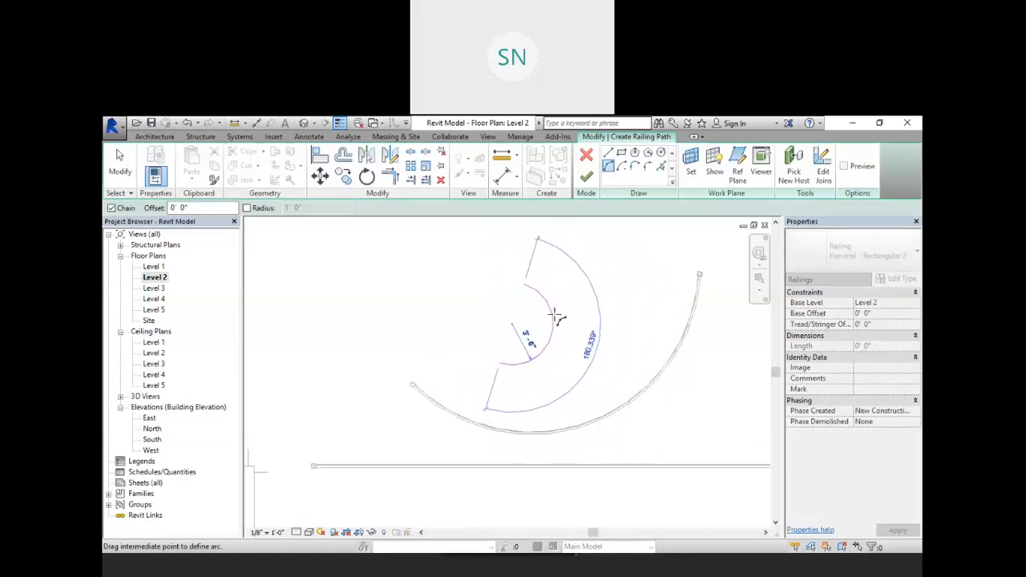
click(597, 325)
right_click(492, 269)
click(589, 278)
middle_drag(611, 266, 618, 273)
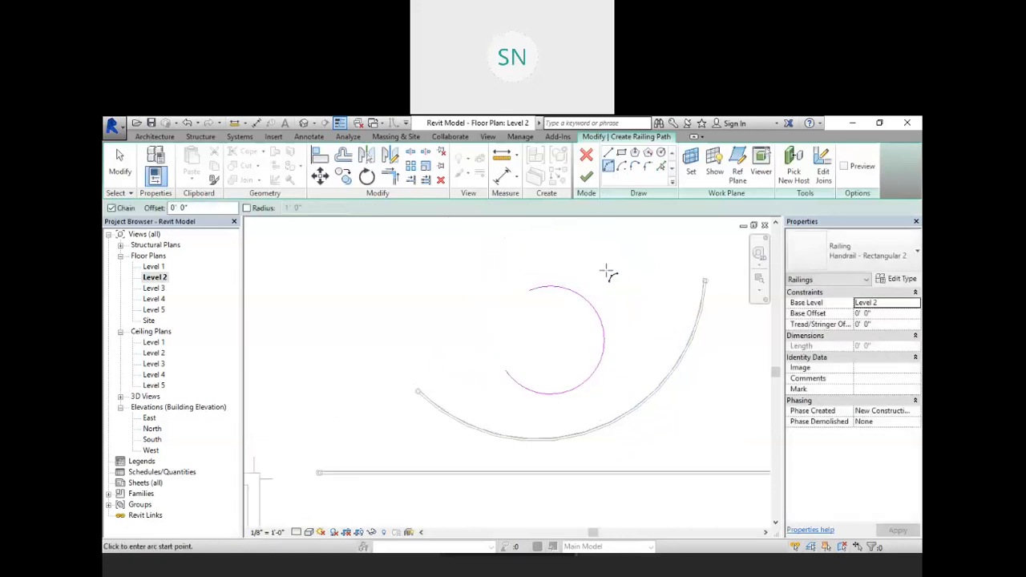
right_click(481, 253)
click(505, 259)
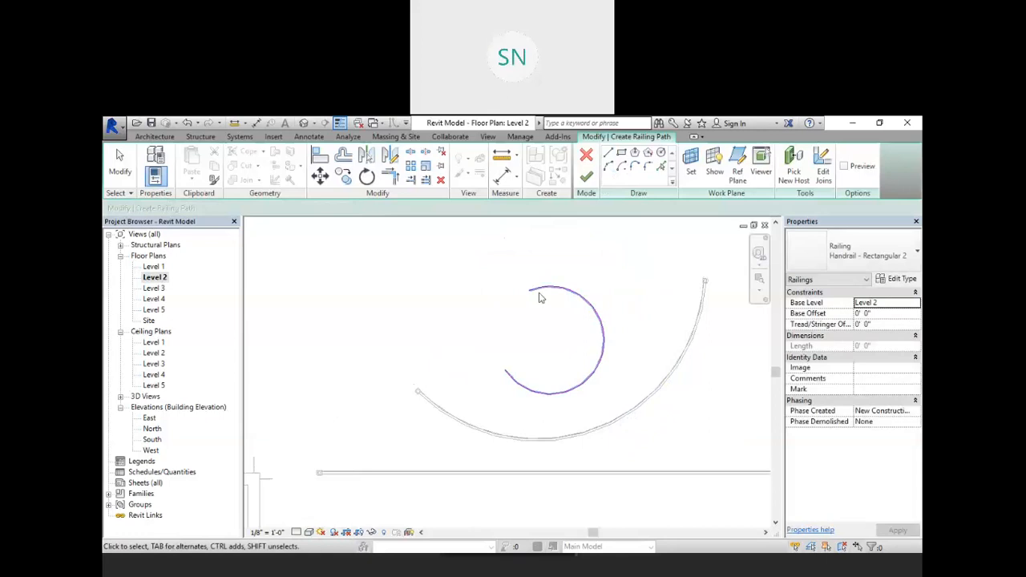
Step: Extend the small arc's upper end into a nearly closed circle of about 325° and finish the railing
click(535, 291)
mouse_move(528, 294)
mouse_down()
mouse_move(534, 328)
mouse_move(522, 344)
mouse_up()
scroll(529, 333, up, 3)
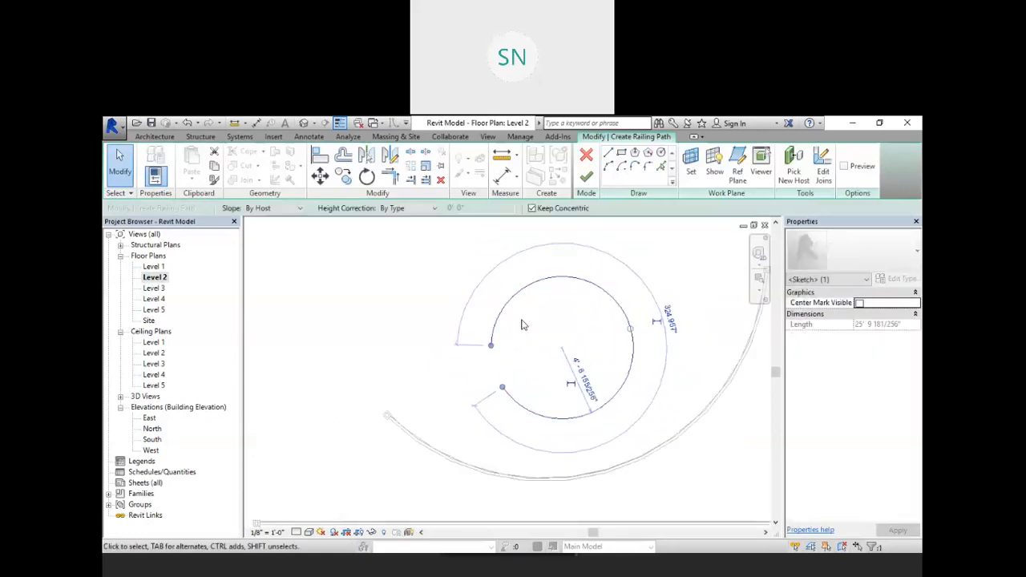
click(586, 177)
click(539, 298)
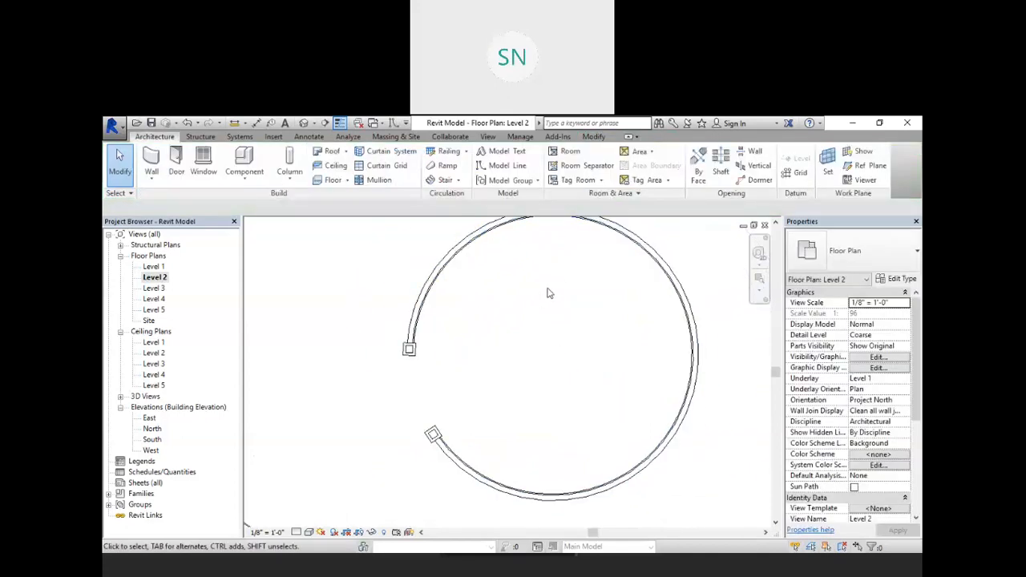
scroll(541, 276, down, 2)
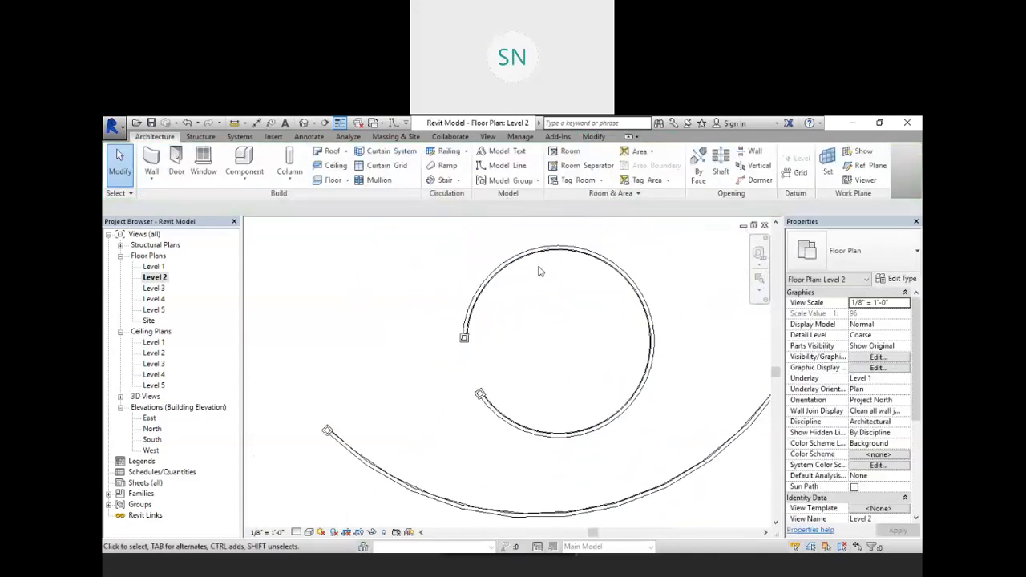
Step: Examine in 3D how the glass panels and brackets follow the rails of the nearly circular railing
click(304, 123)
scroll(536, 395, up, 5)
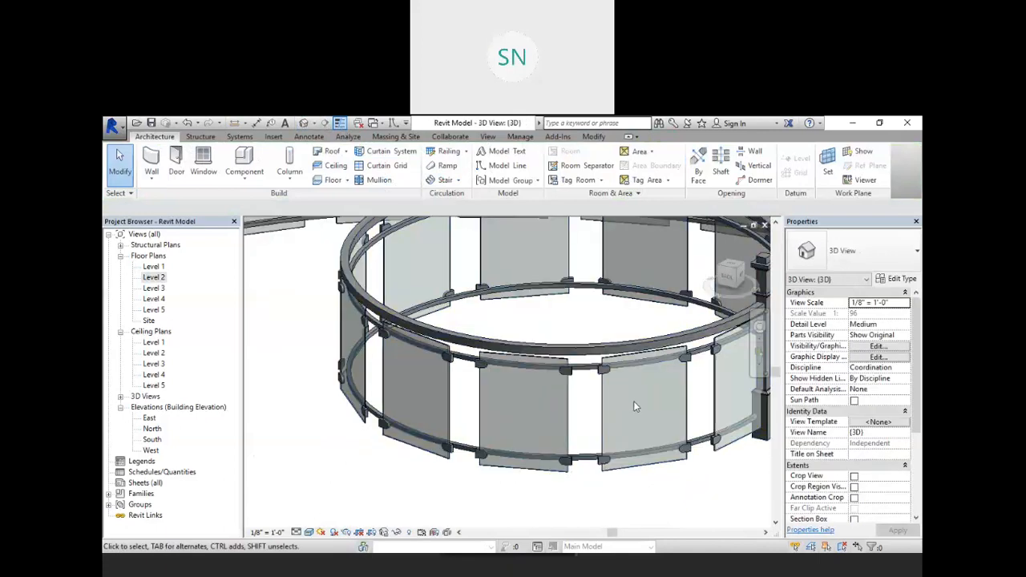
shift+middle_drag(631, 400, 534, 359)
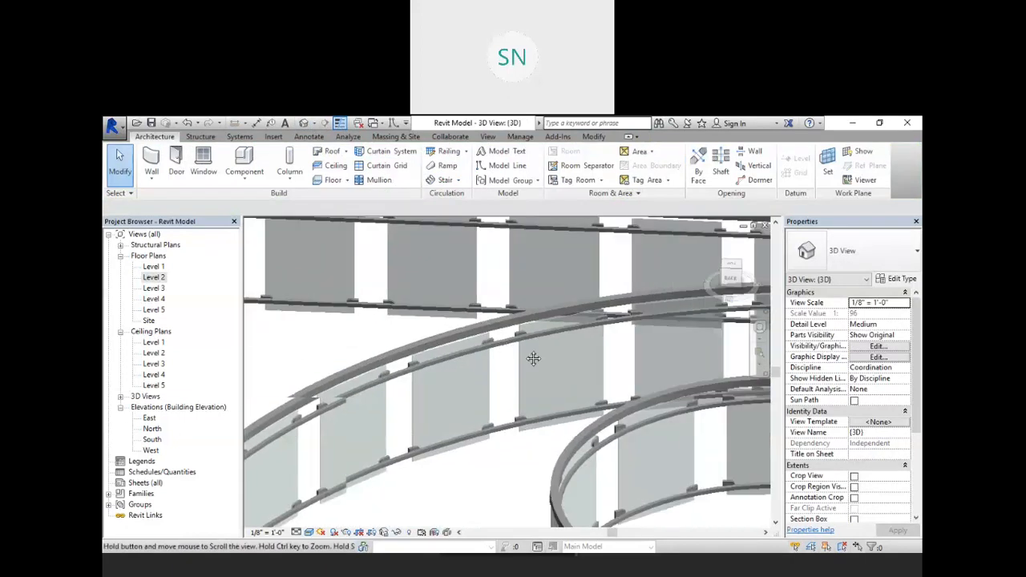
middle_drag(684, 473, 629, 433)
middle_drag(629, 433, 544, 308)
scroll(546, 379, up, 6)
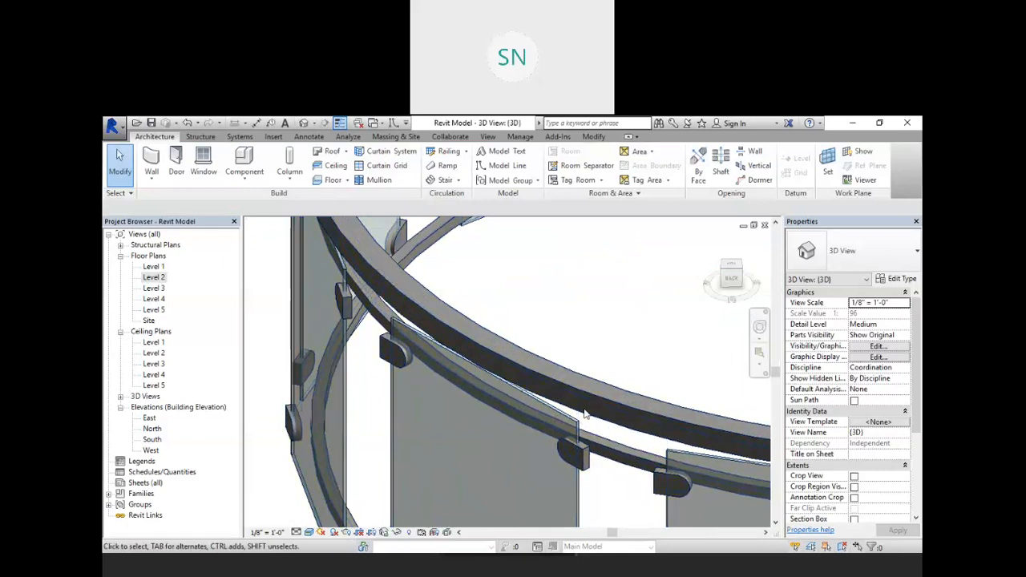
scroll(585, 413, down, 5)
middle_drag(687, 409, 636, 410)
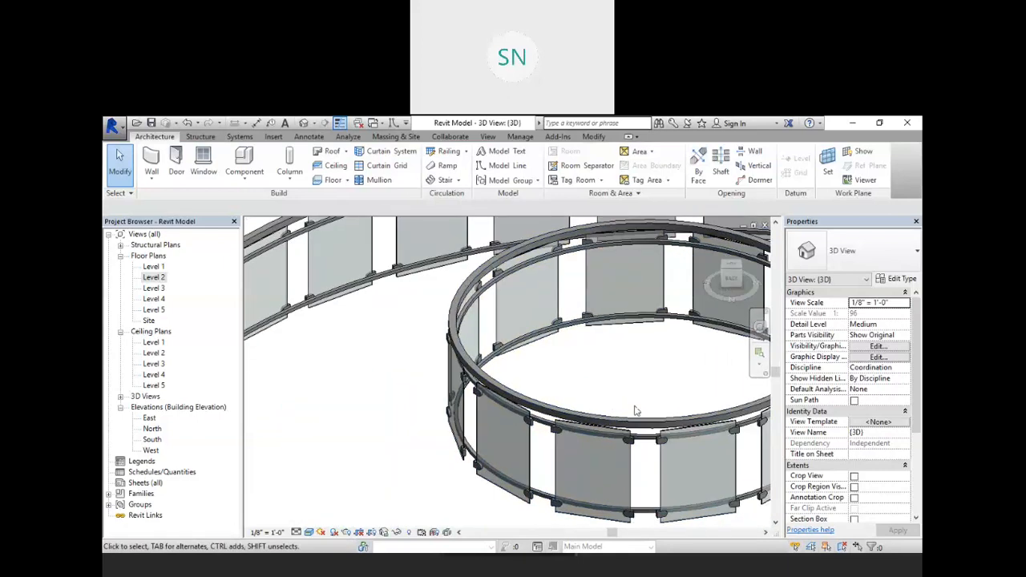
middle_drag(746, 400, 655, 400)
scroll(702, 426, up, 3)
middle_drag(703, 428, 636, 455)
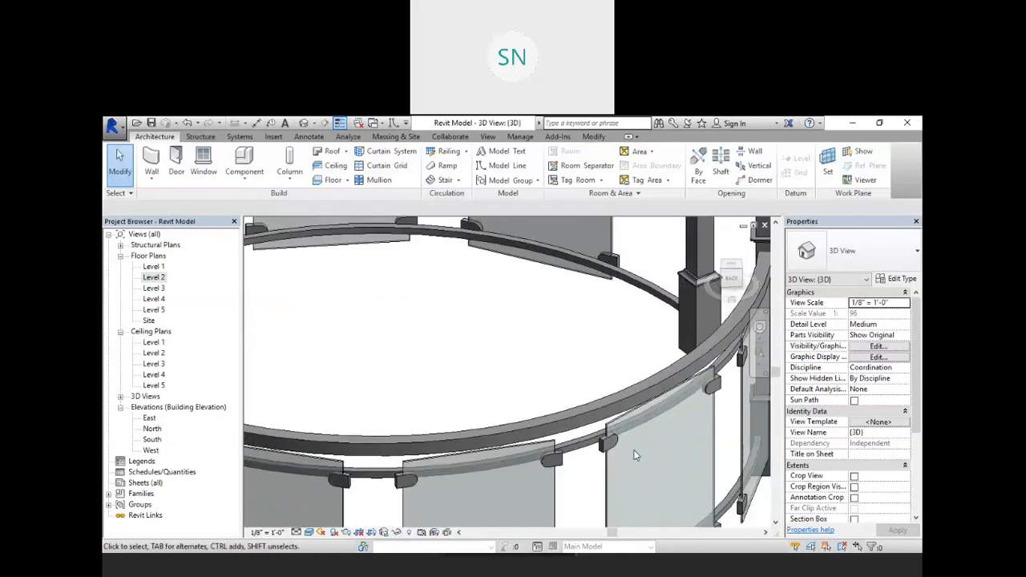
scroll(631, 442, up, 2)
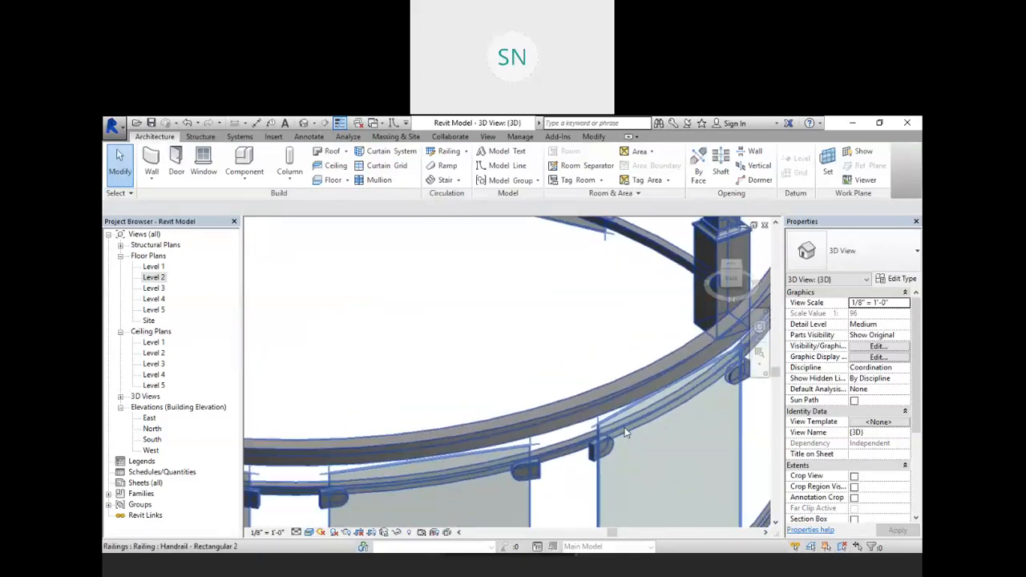
Step: Examine the whole nearly circular railing and compare it with the curved and L-shaped railings beside the building
scroll(626, 433, down, 5)
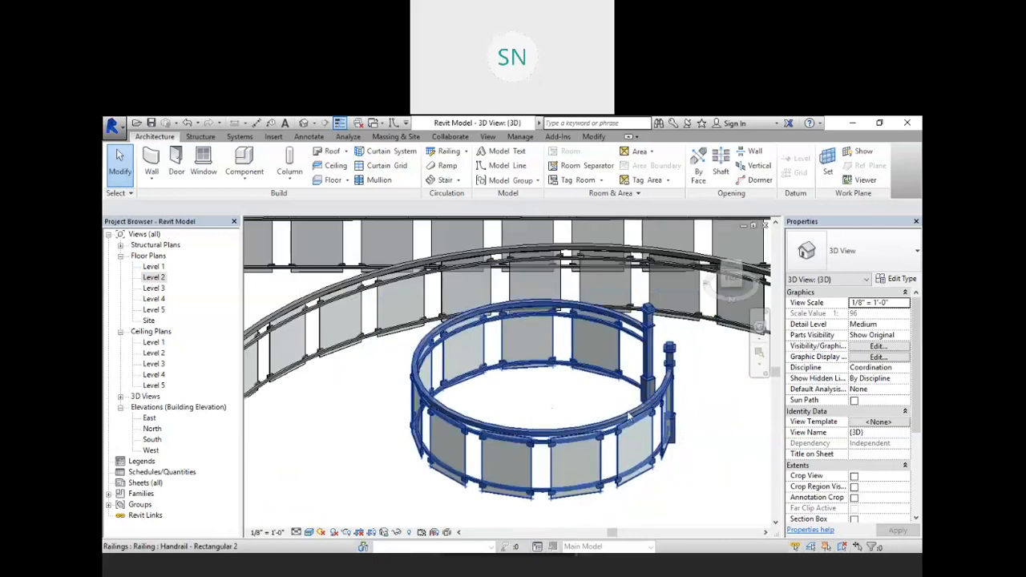
middle_drag(624, 400, 624, 407)
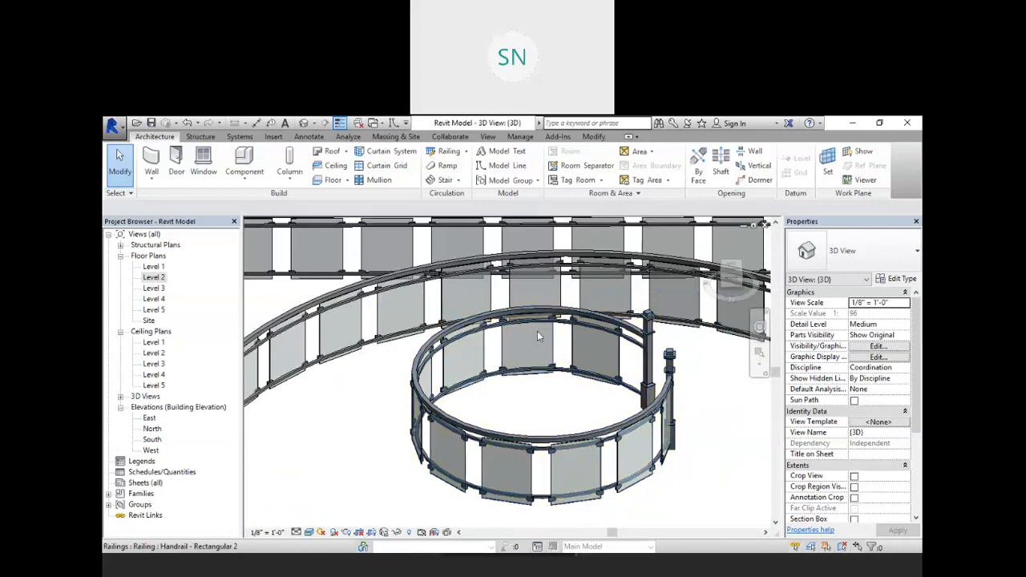
scroll(571, 375, down, 2)
middle_drag(571, 375, 561, 405)
scroll(558, 409, up, 8)
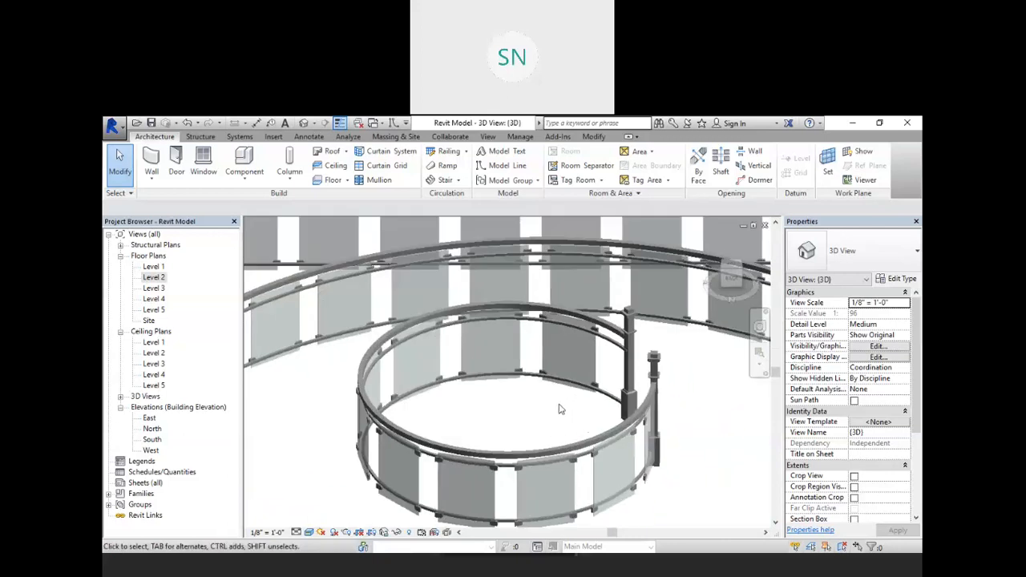
scroll(573, 417, down, 4)
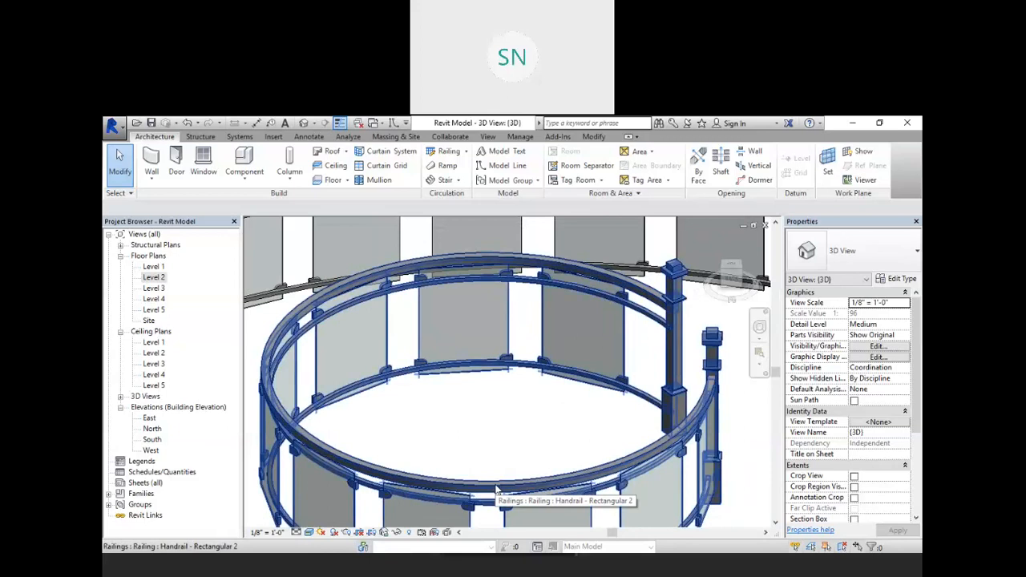
scroll(494, 415, down, 4)
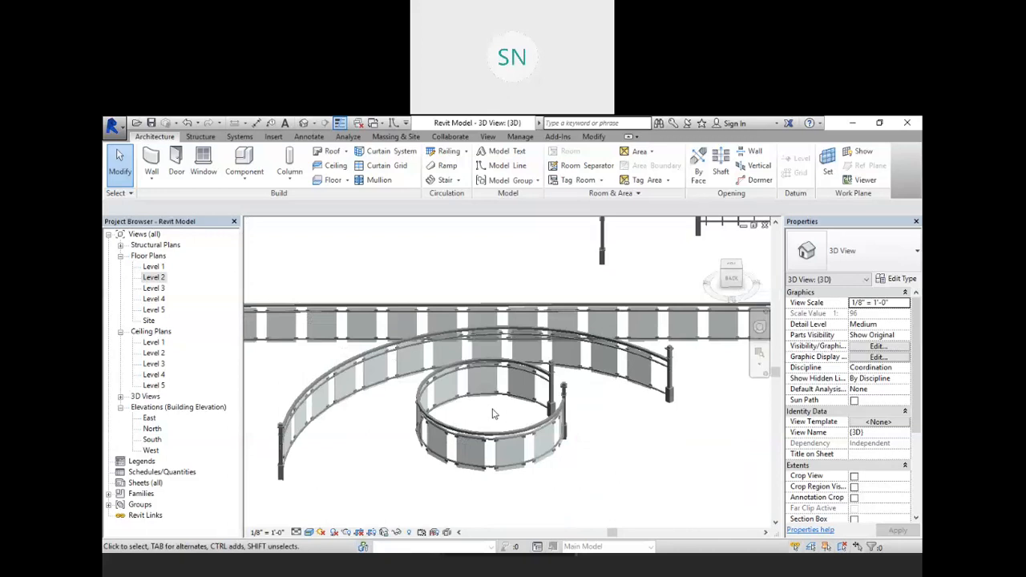
scroll(494, 414, down, 3)
middle_drag(687, 459, 602, 464)
scroll(605, 469, down, 1)
shift+middle_drag(499, 479, 522, 488)
shift+middle_drag(644, 488, 559, 484)
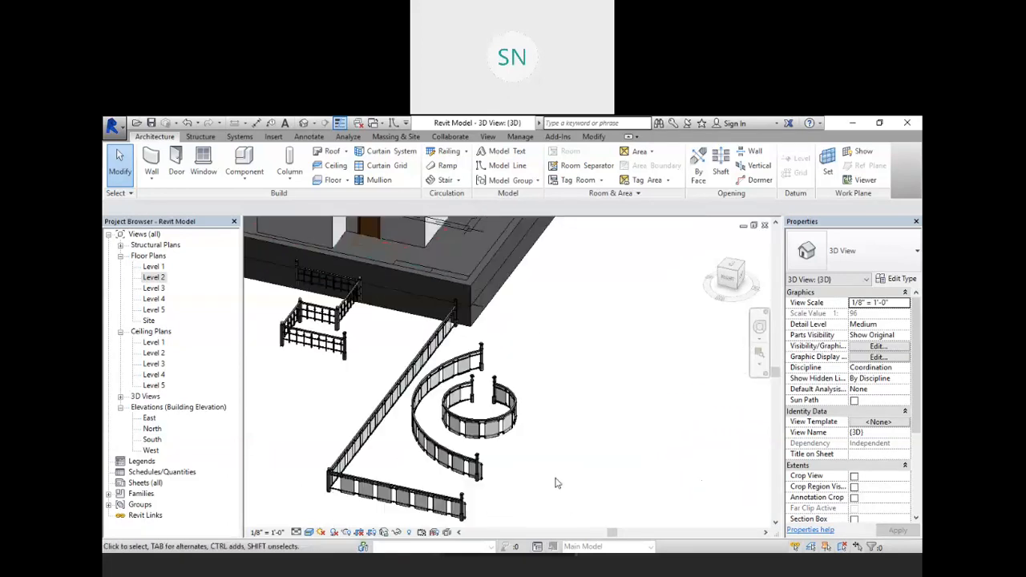
Step: Examine the building and all test railings together in the 3D view from the front and side
shift+middle_drag(615, 465, 671, 452)
shift+middle_drag(498, 457, 529, 420)
scroll(526, 431, down, 2)
scroll(532, 424, down, 2)
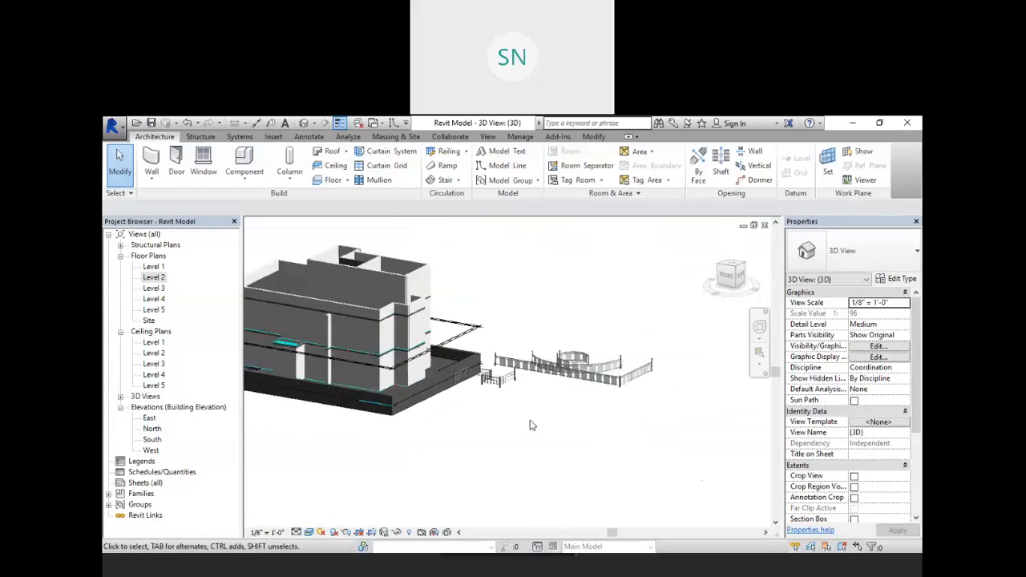
middle_drag(481, 463, 517, 468)
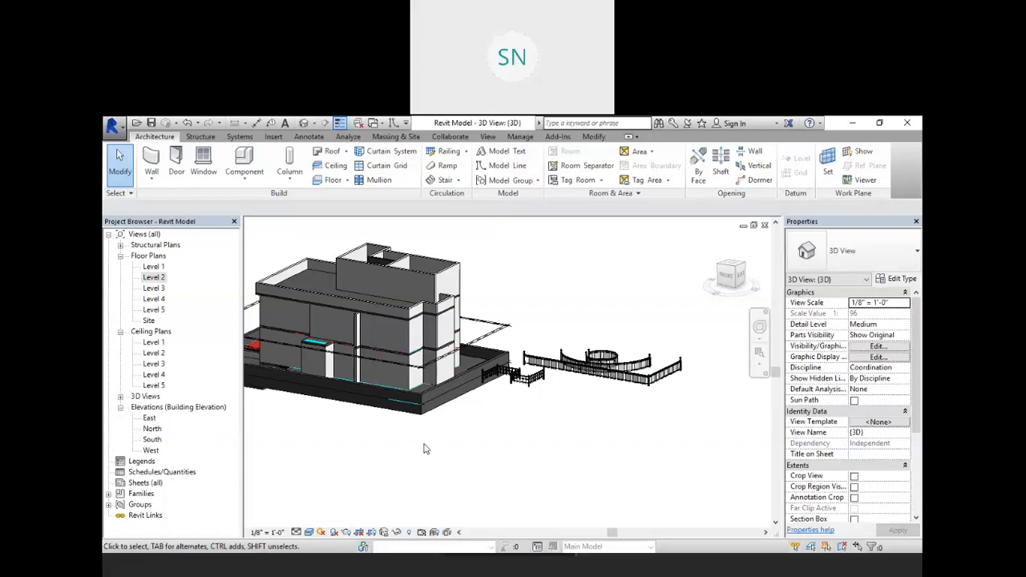
shift+middle_drag(471, 449, 505, 445)
scroll(503, 449, up, 3)
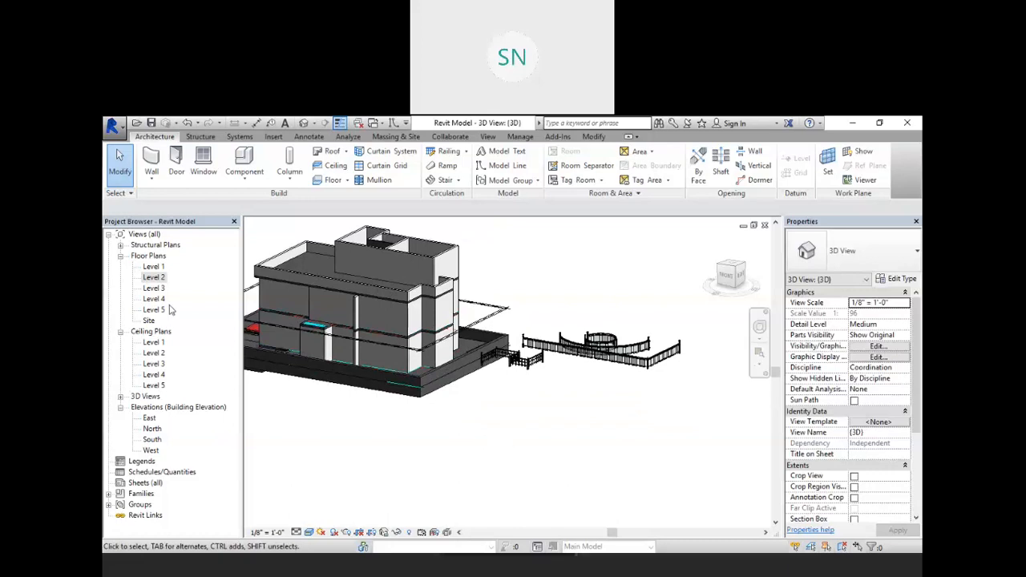
Step: On the Level 2 floor plan, start a new ramp sketch and open the type properties of Ramp 2
double_click(153, 278)
scroll(584, 351, down, 3)
scroll(584, 349, down, 5)
middle_drag(573, 377, 600, 386)
scroll(644, 417, down, 2)
middle_drag(695, 451, 648, 462)
scroll(577, 429, up, 1)
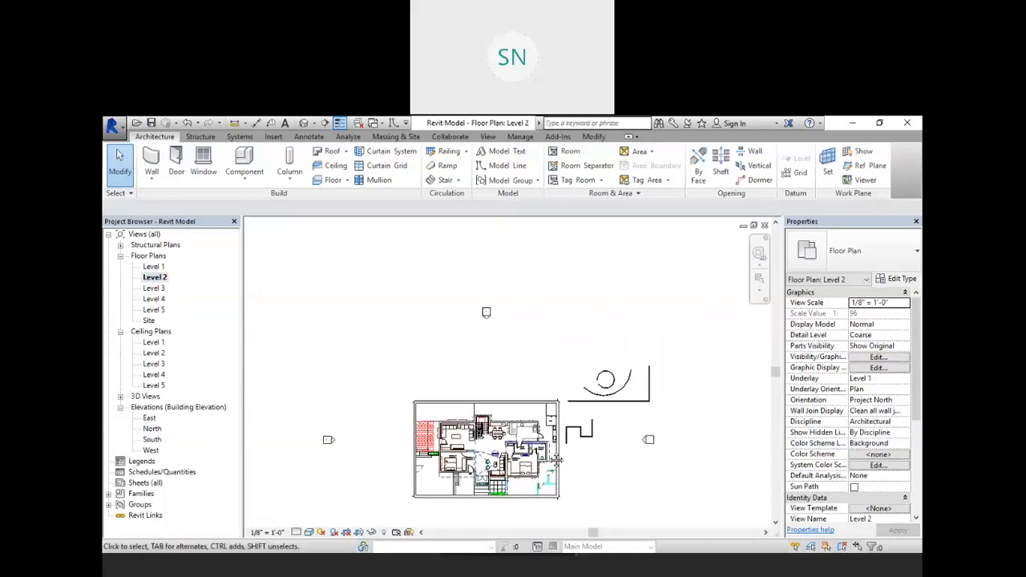
middle_drag(535, 448, 600, 437)
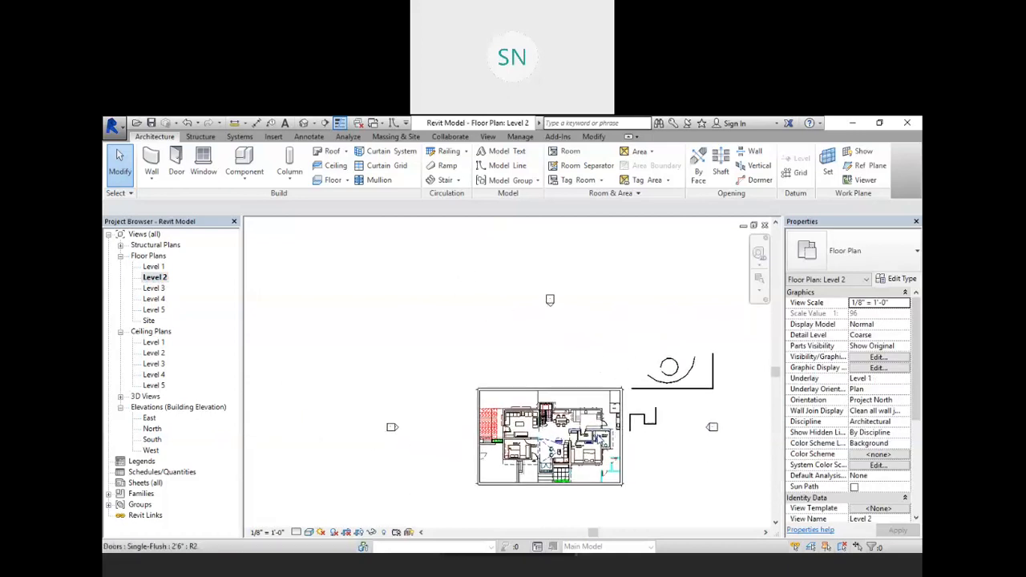
click(449, 169)
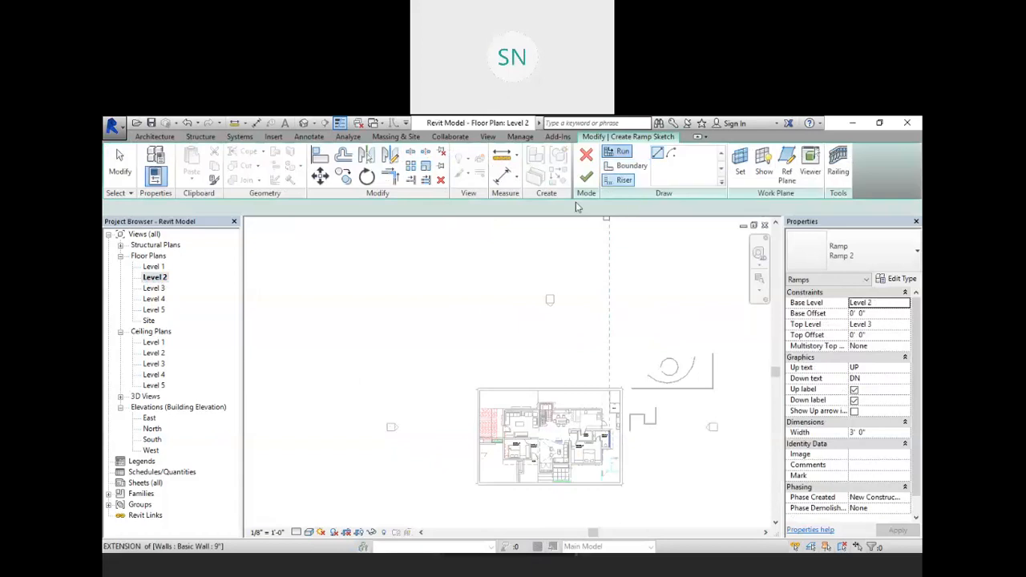
click(900, 279)
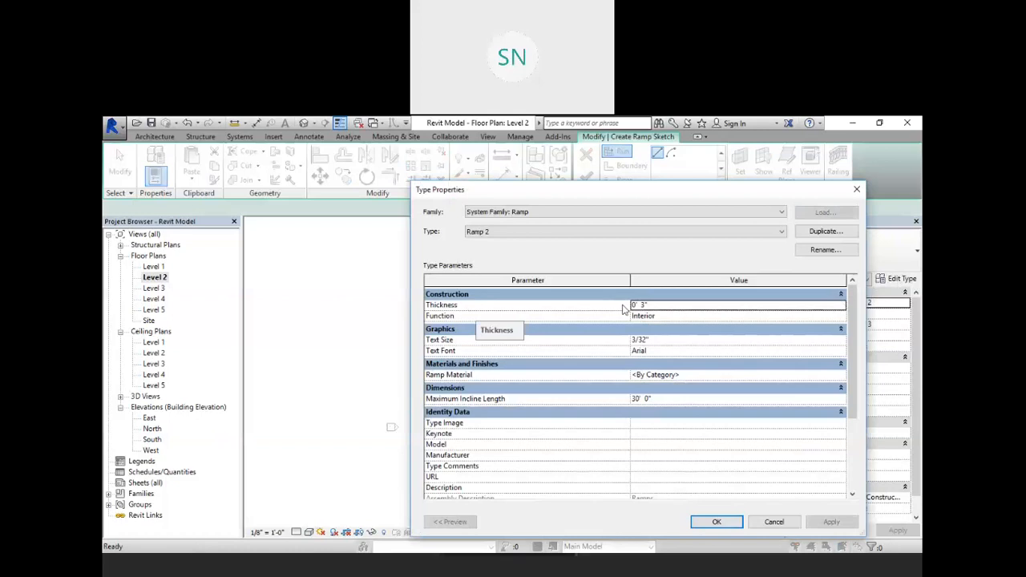
Step: Try the Exterior function for the Ramp 2 type and switch it back to Interior
click(659, 304)
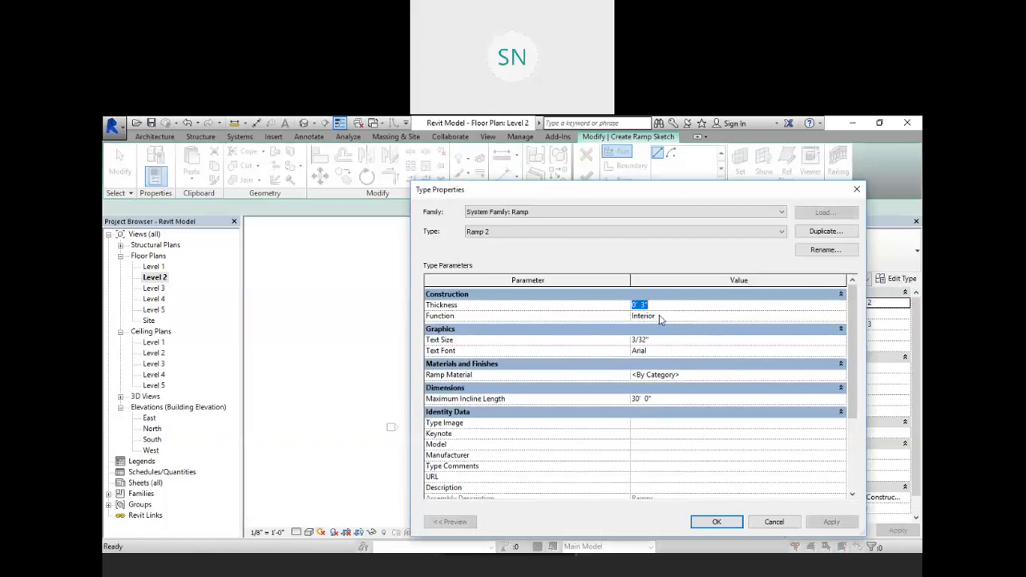
click(659, 316)
click(840, 316)
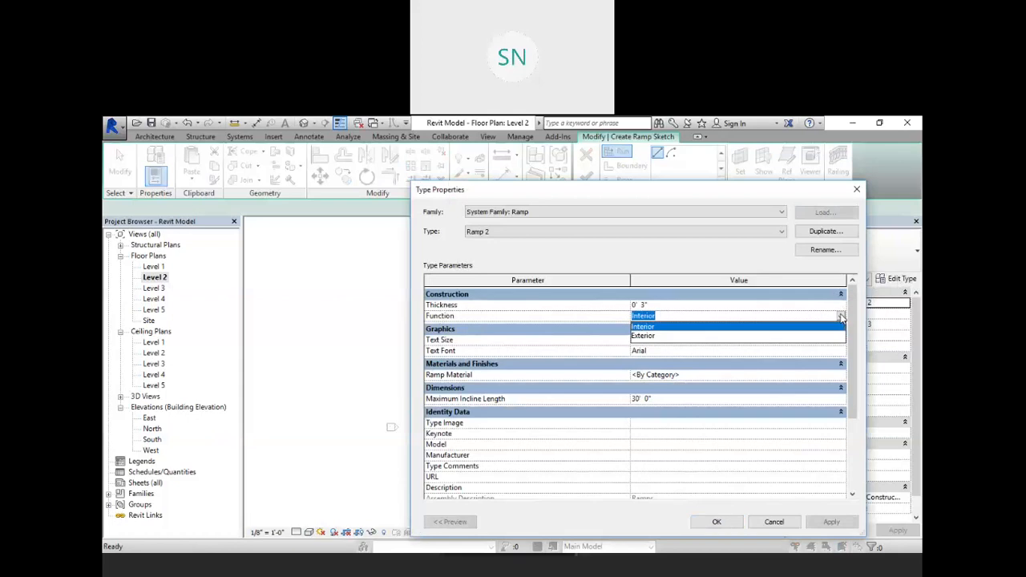
click(649, 337)
scroll(653, 395, down, 3)
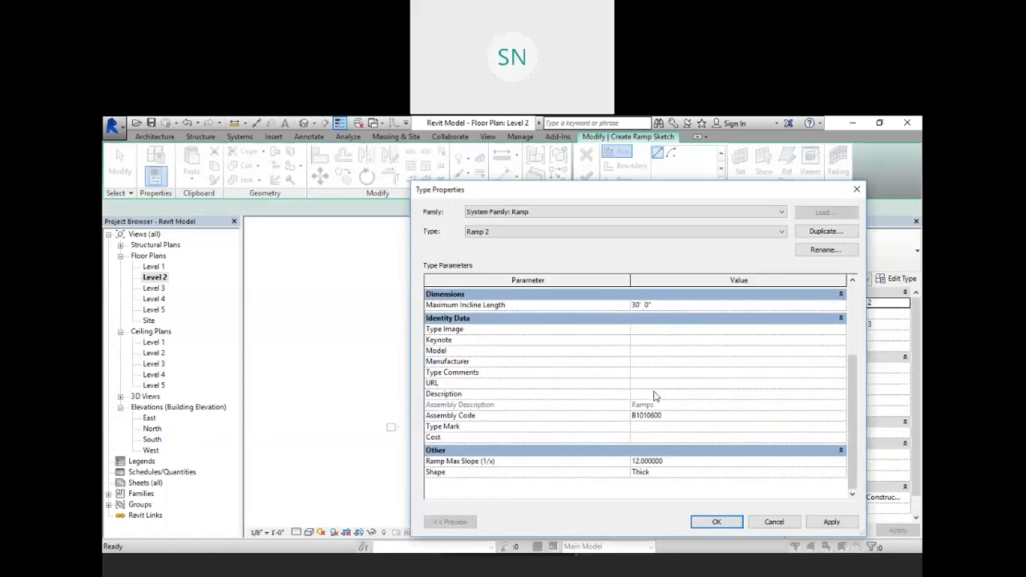
scroll(653, 396, up, 4)
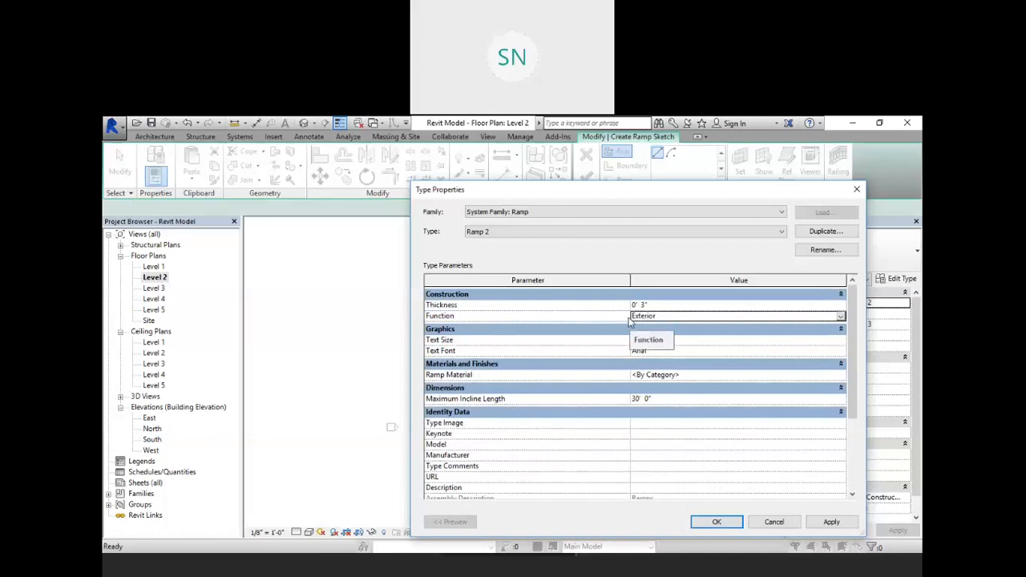
click(840, 317)
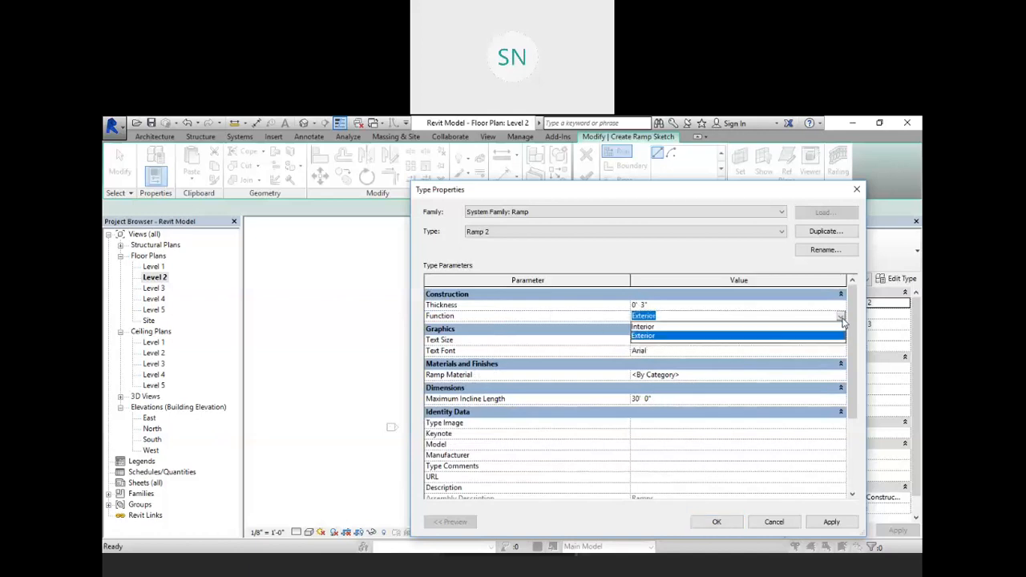
click(645, 327)
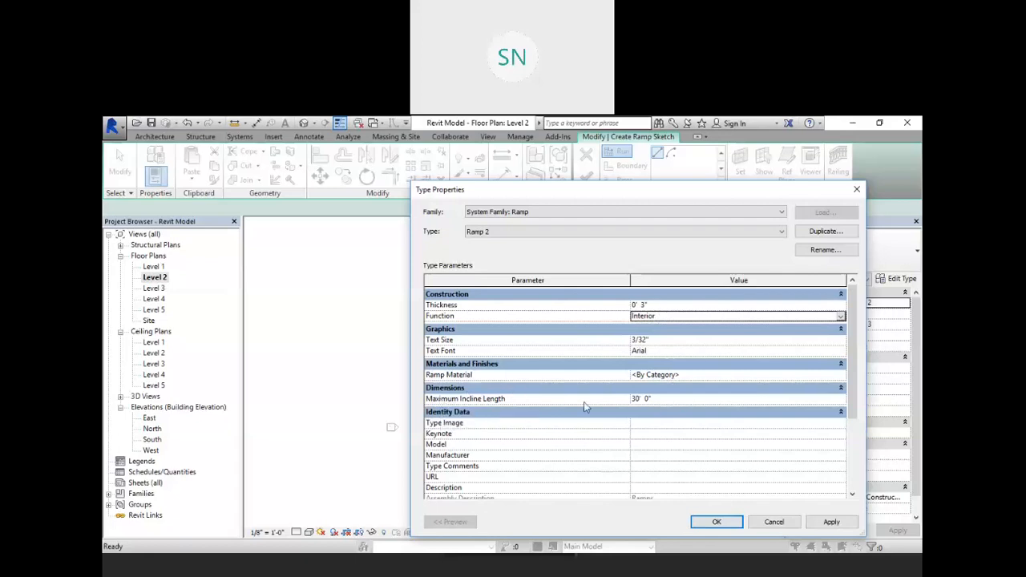
Step: Set the maximum incline length of the Ramp 2 type to 15' 0" and accept the type properties
click(670, 399)
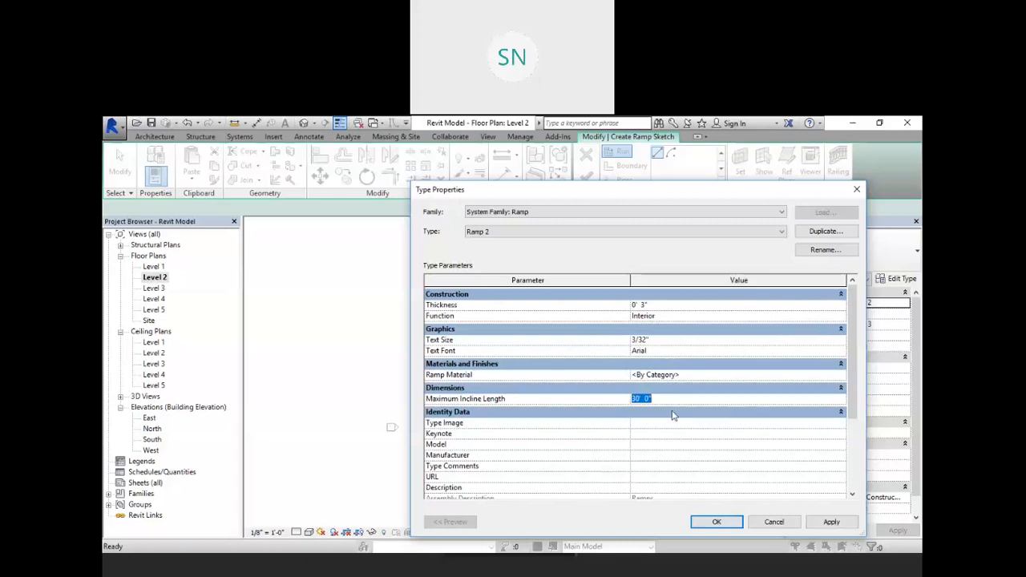
text(15)
key(Return)
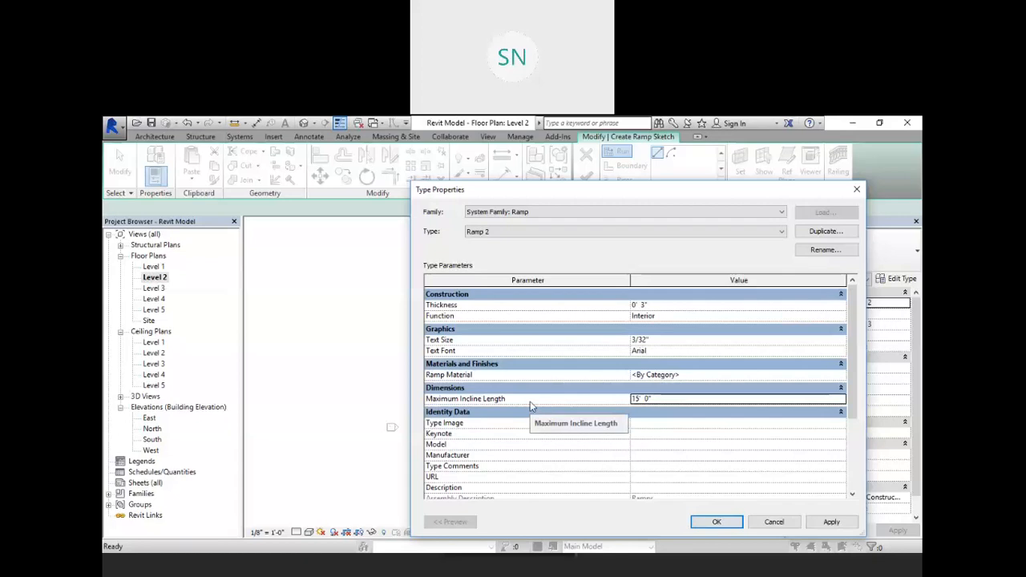
click(825, 522)
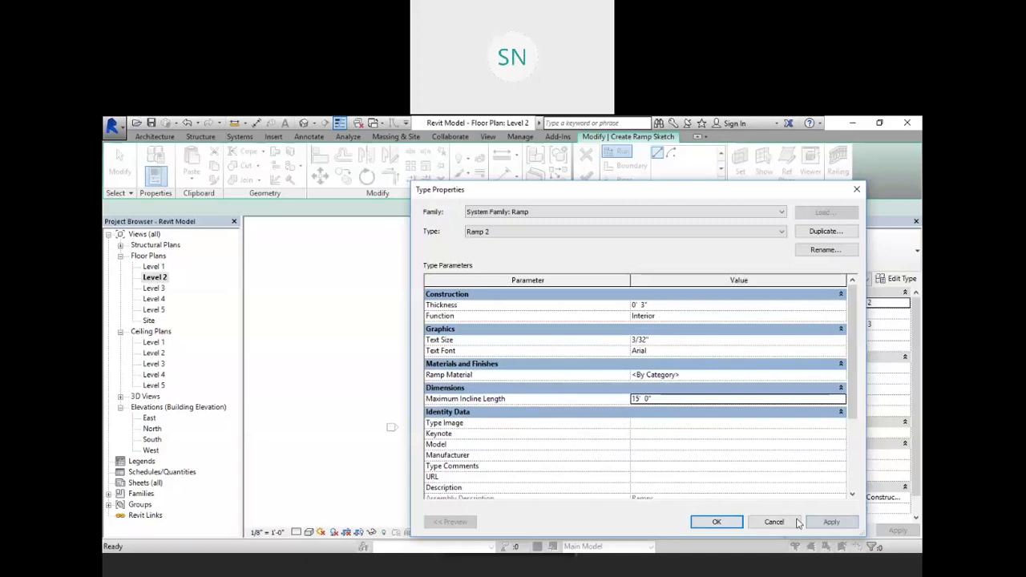
click(740, 522)
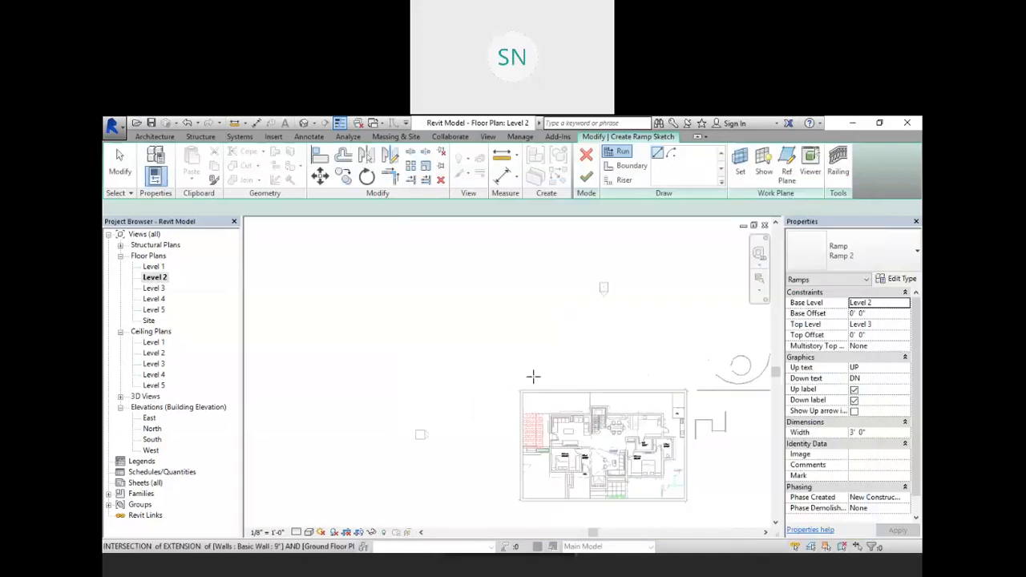
Step: Sketch a horizontal 15' ramp run from left to right above the building's upper-left corner
scroll(533, 376, up, 4)
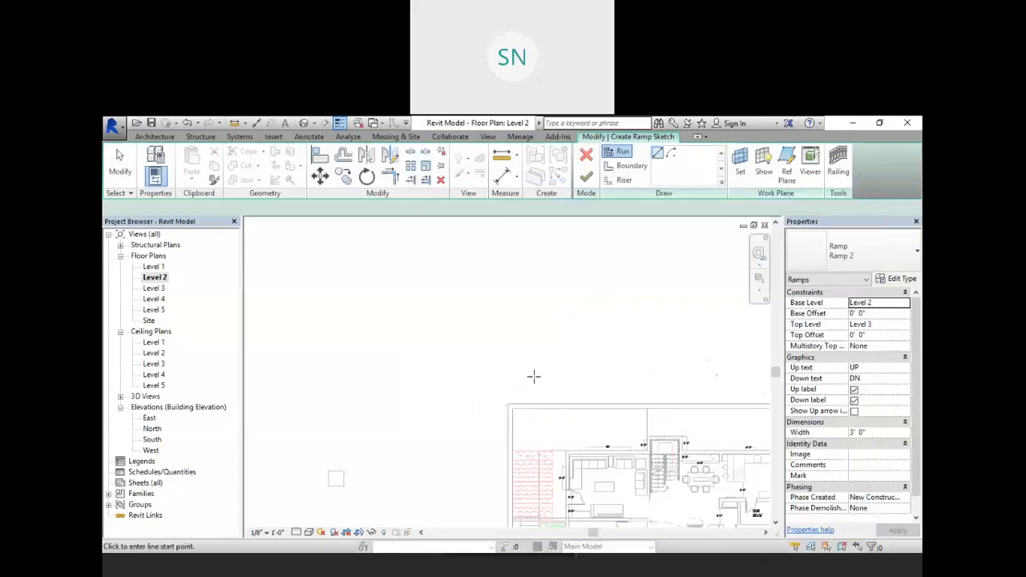
click(445, 384)
scroll(448, 384, up, 2)
scroll(450, 384, up, 1)
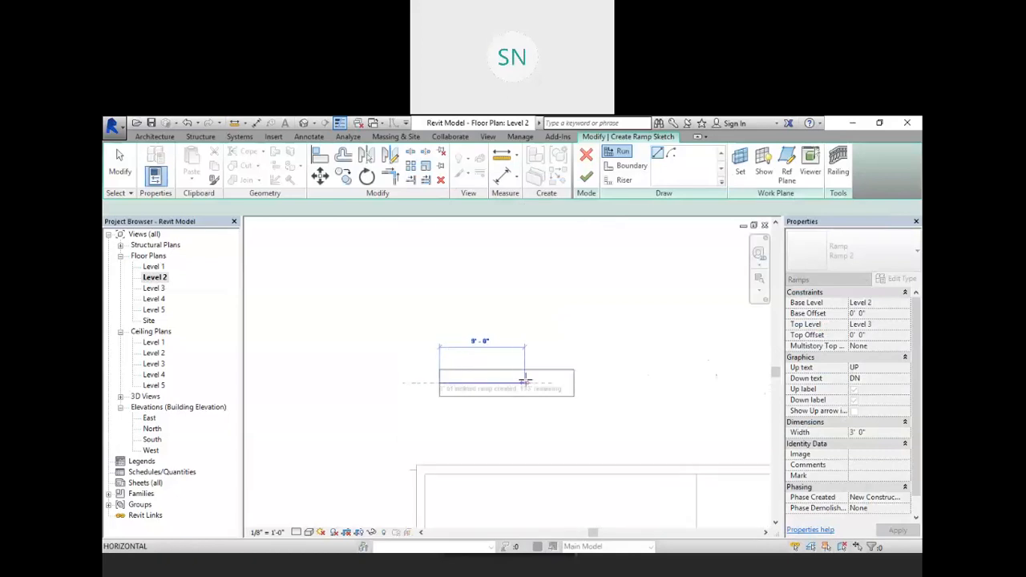
click(575, 383)
Step: Sketch a vertical 15' ramp run upward beyond the right end of the first run, joined by a corner landing
middle_drag(678, 410, 629, 406)
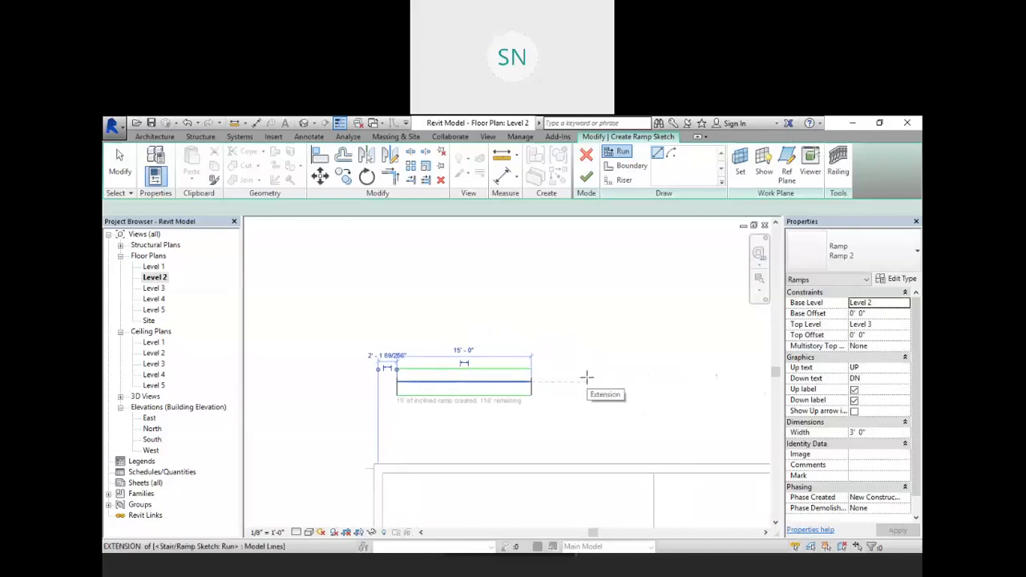
click(584, 326)
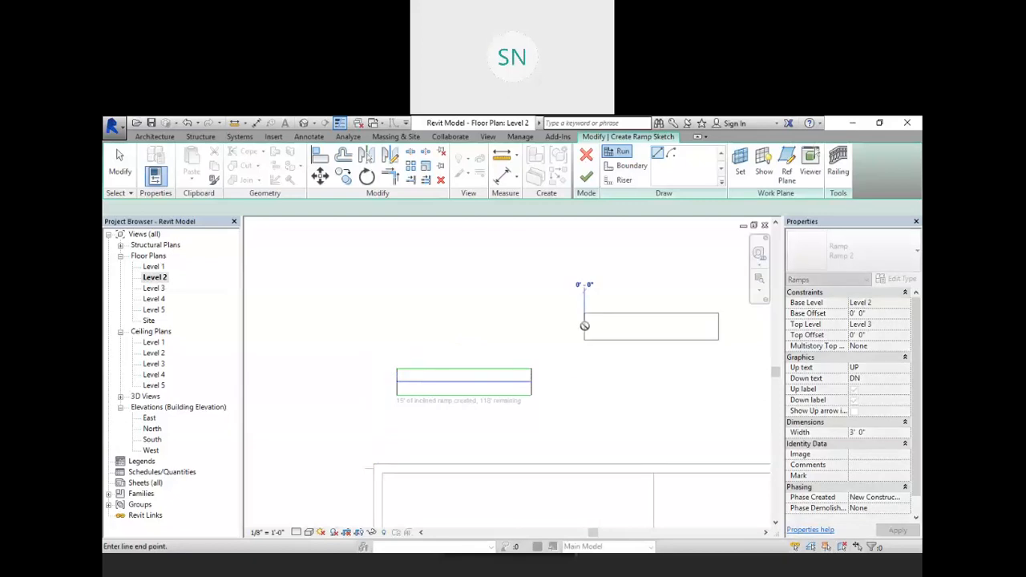
middle_drag(591, 289, 589, 362)
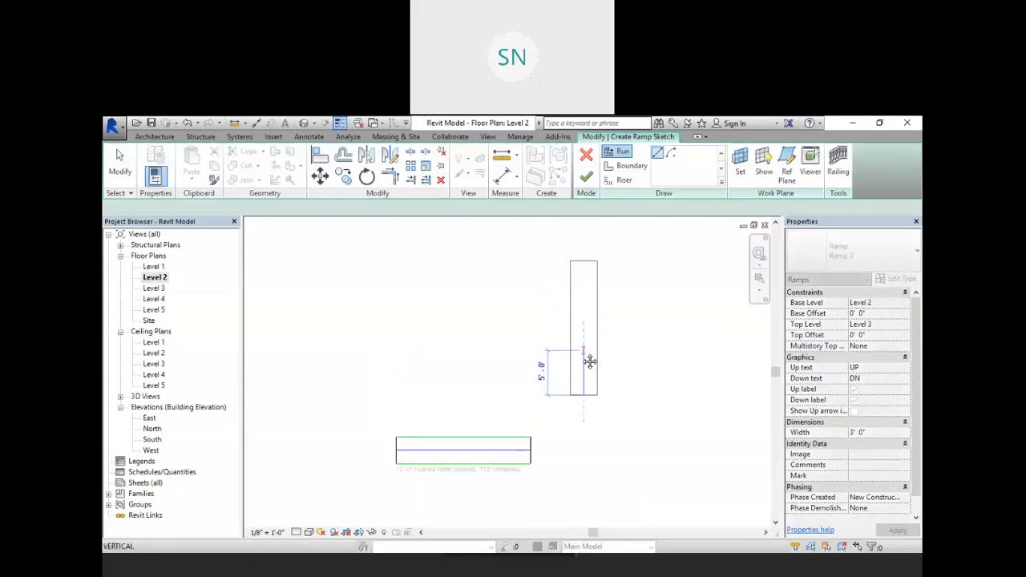
click(584, 260)
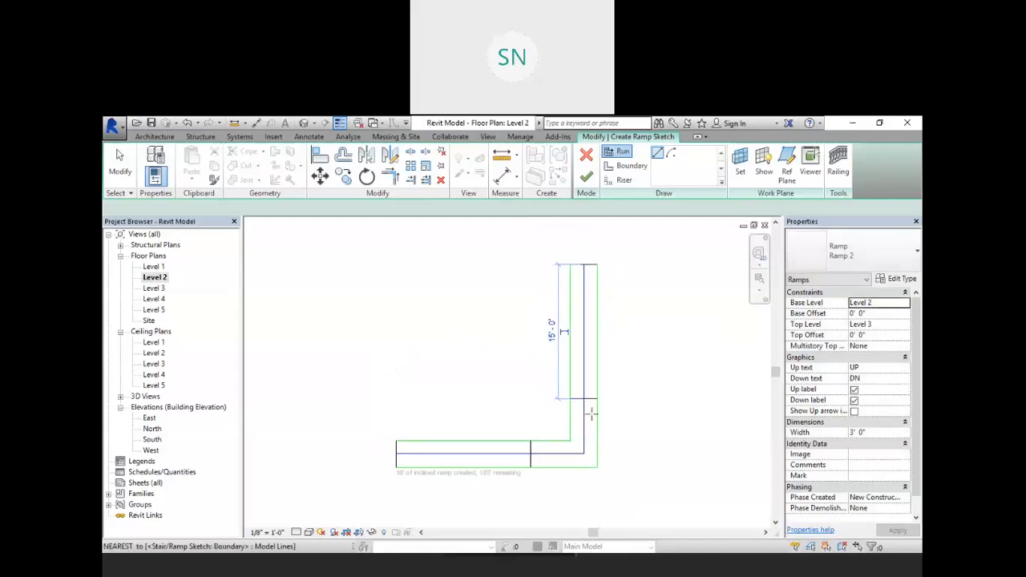
Step: Try to sketch a slightly slanted 15' run leftward above the vertical run, and undo it
middle_drag(531, 410, 565, 420)
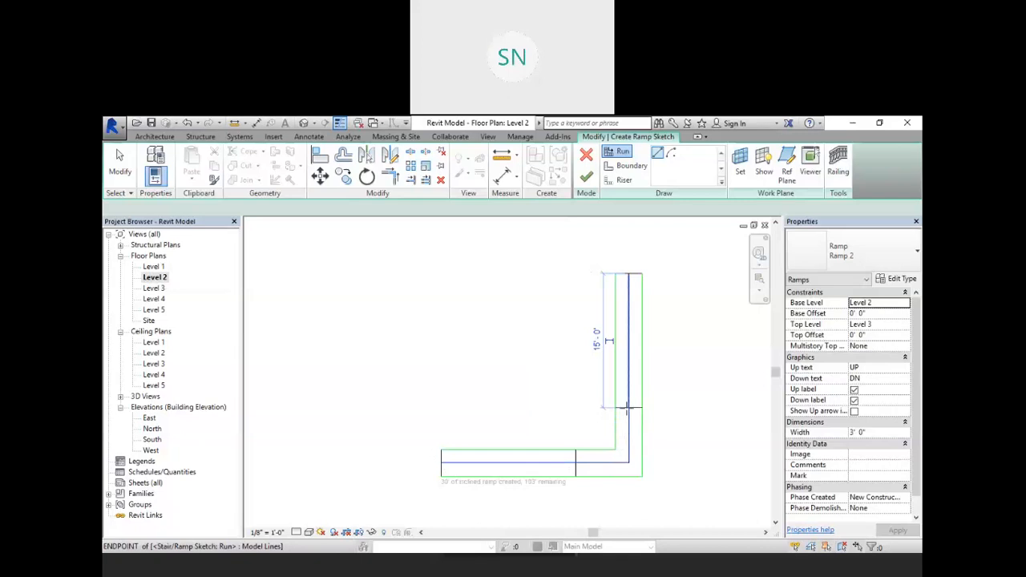
mouse_move(591, 360)
middle_down()
mouse_move(637, 410)
mouse_move(629, 404)
middle_up()
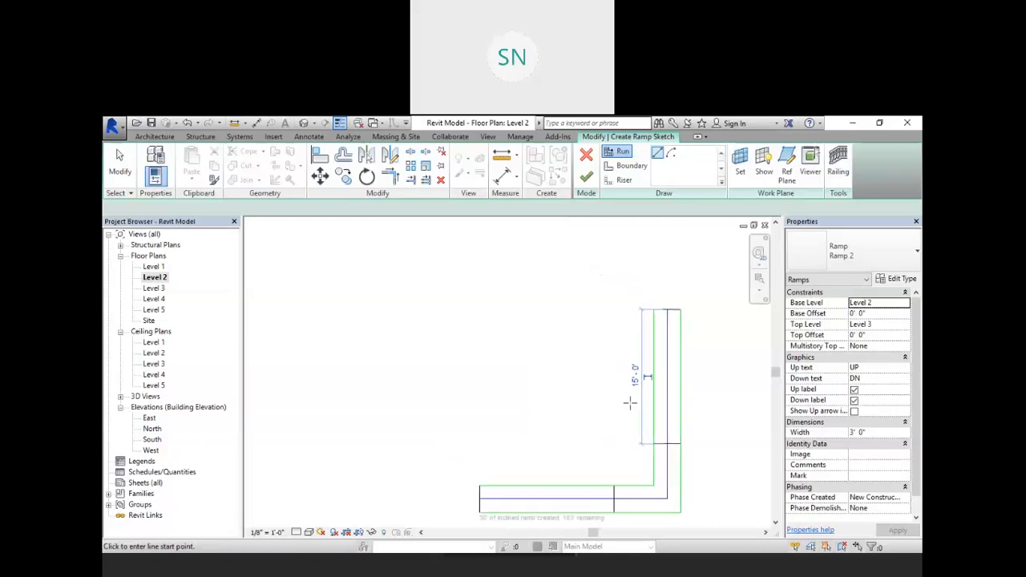
click(614, 261)
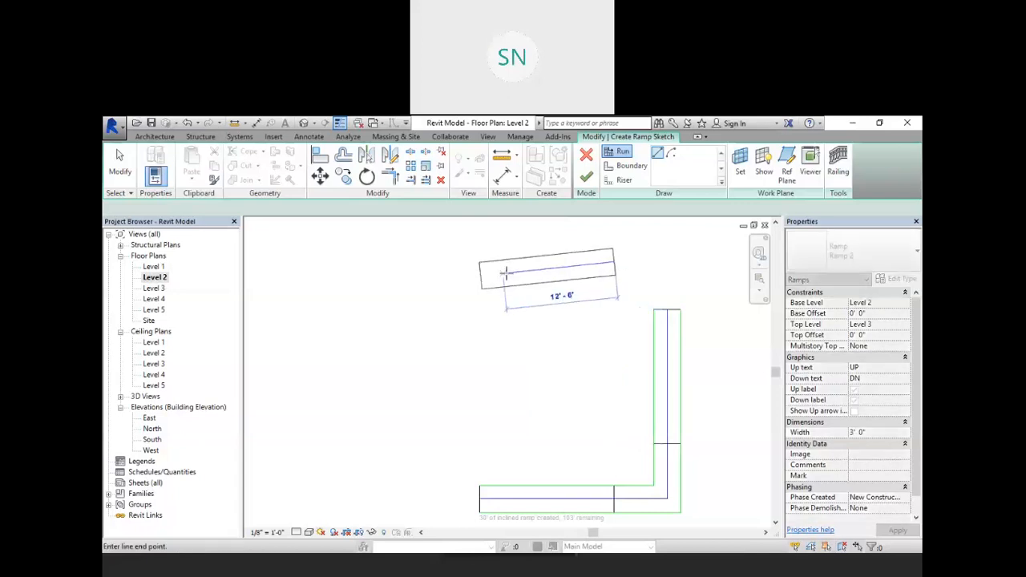
click(457, 267)
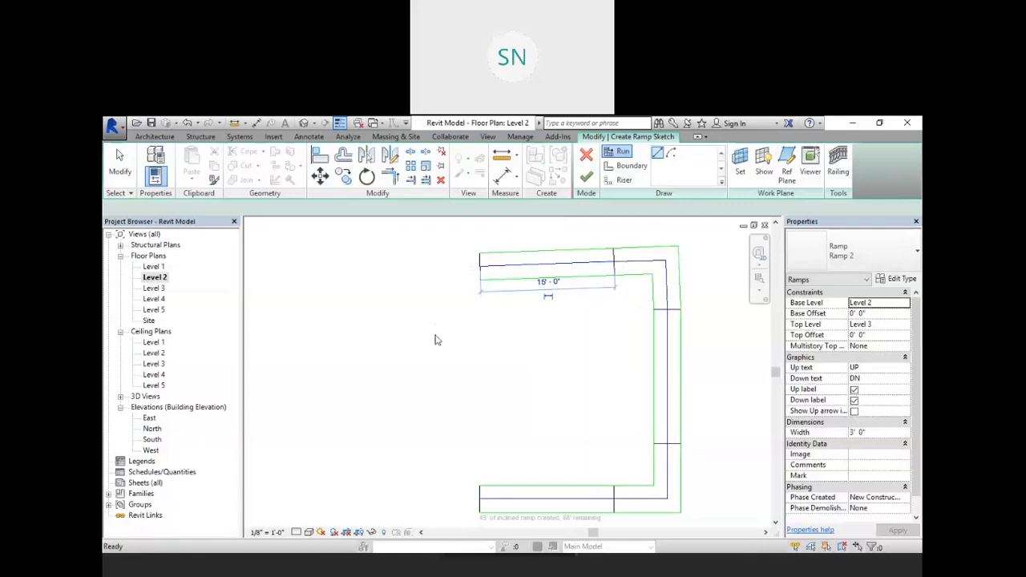
key(ctrl+z)
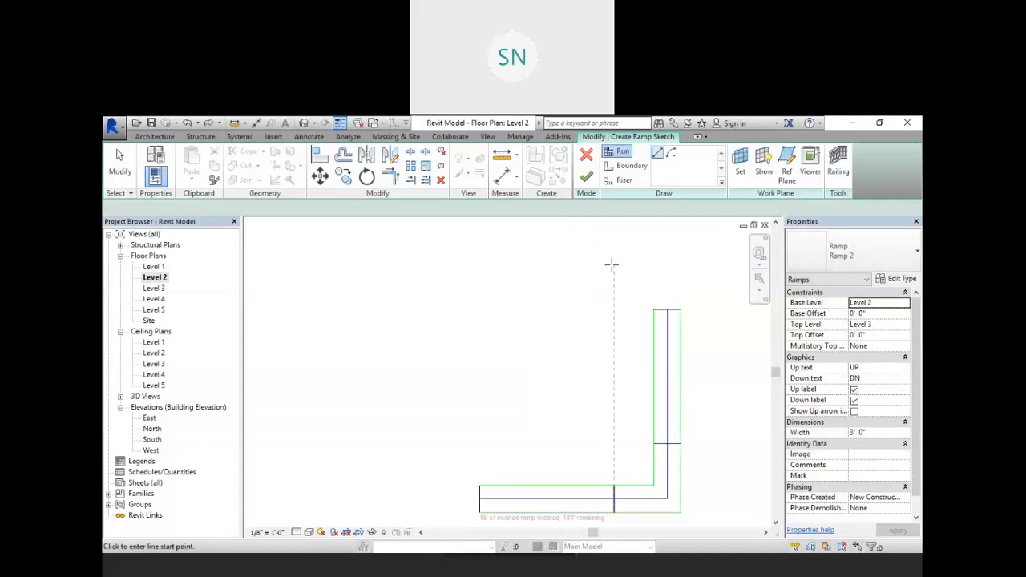
Step: Sketch a horizontal 15' run leftward above the vertical run and a 15' run downward on the left side
click(614, 268)
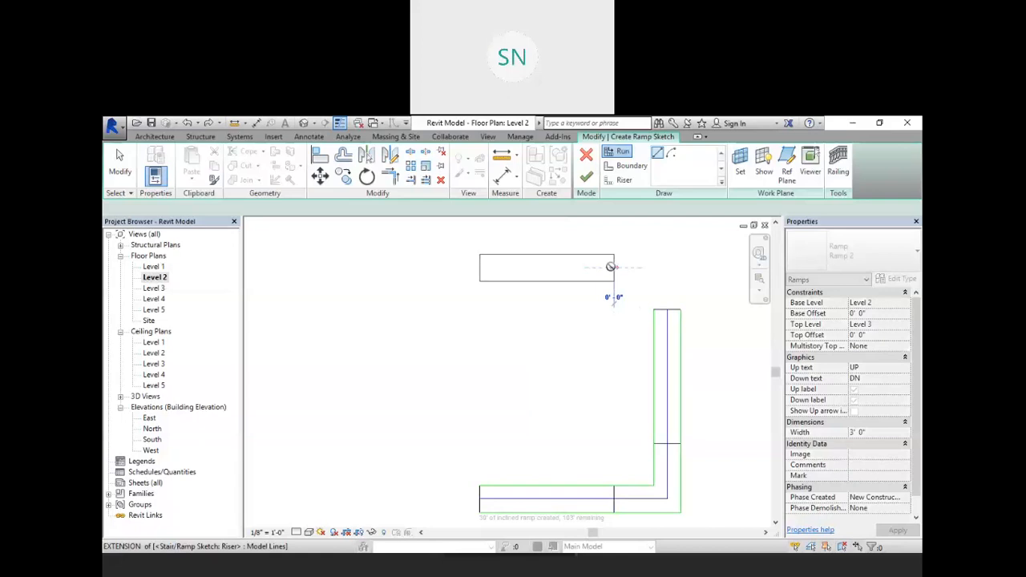
click(479, 268)
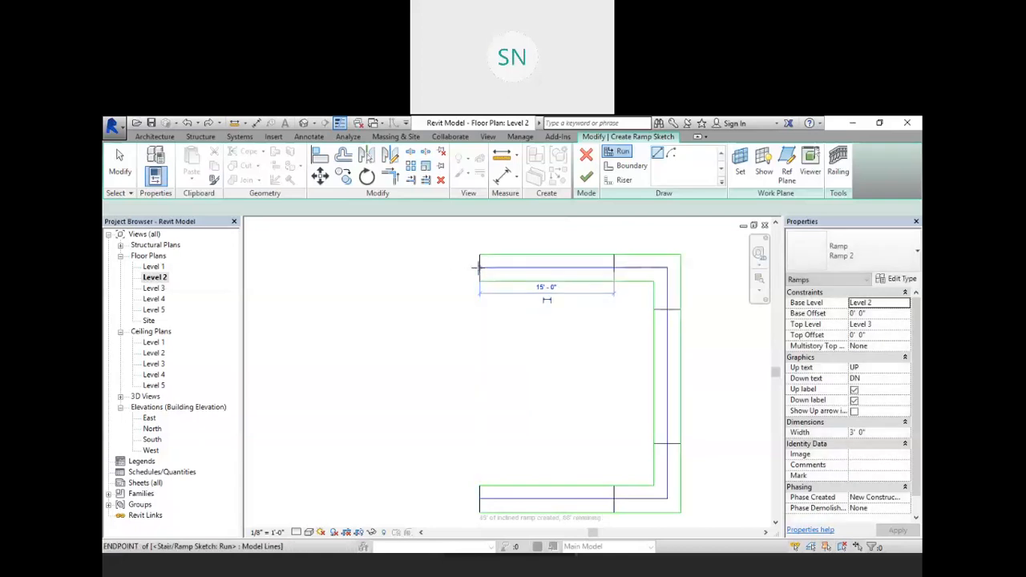
click(418, 309)
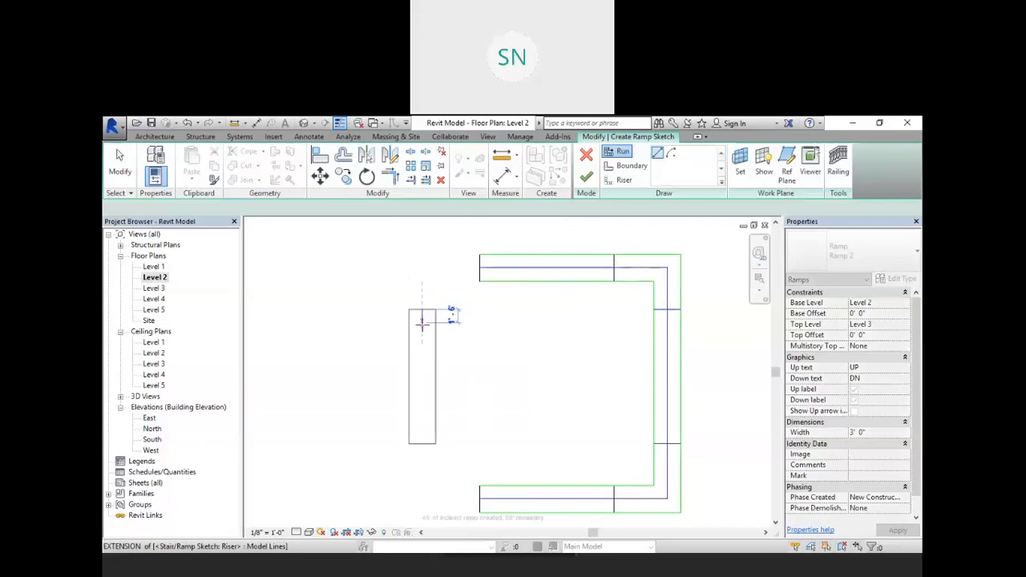
click(420, 445)
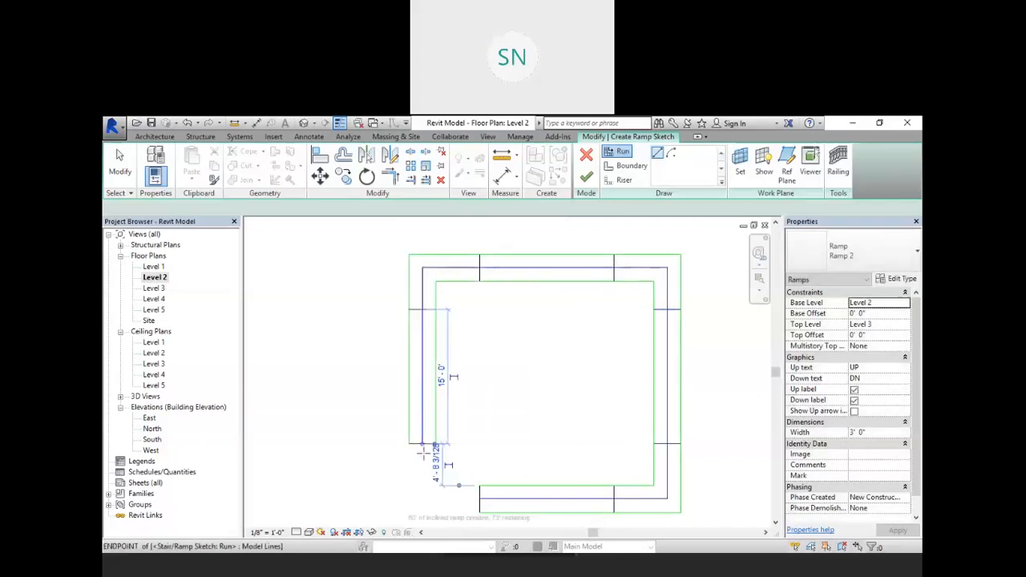
Step: Stop drawing runs and finish the four-run ramp sketch
right_click(508, 407)
click(561, 228)
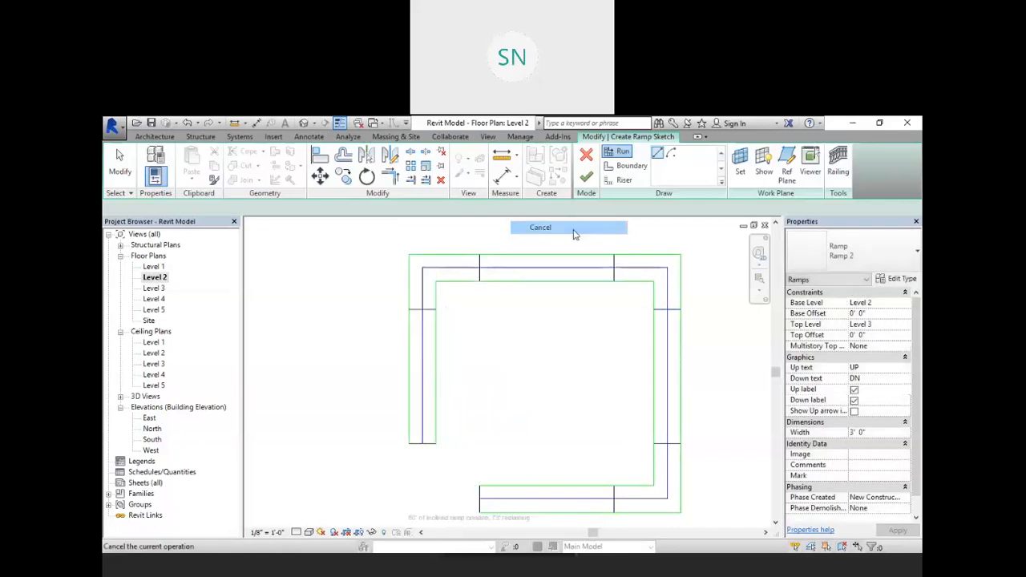
right_click(555, 306)
click(571, 315)
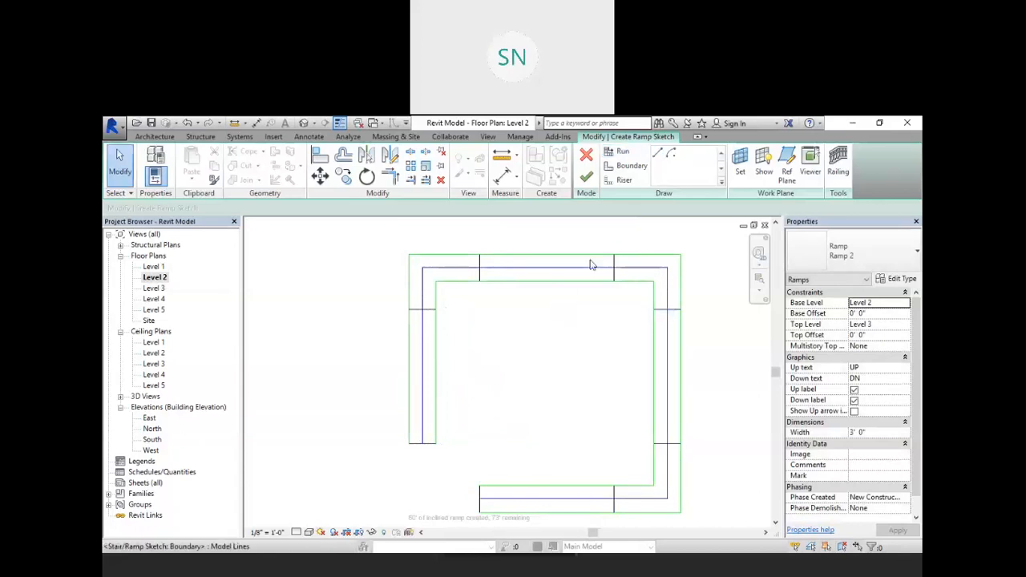
click(585, 181)
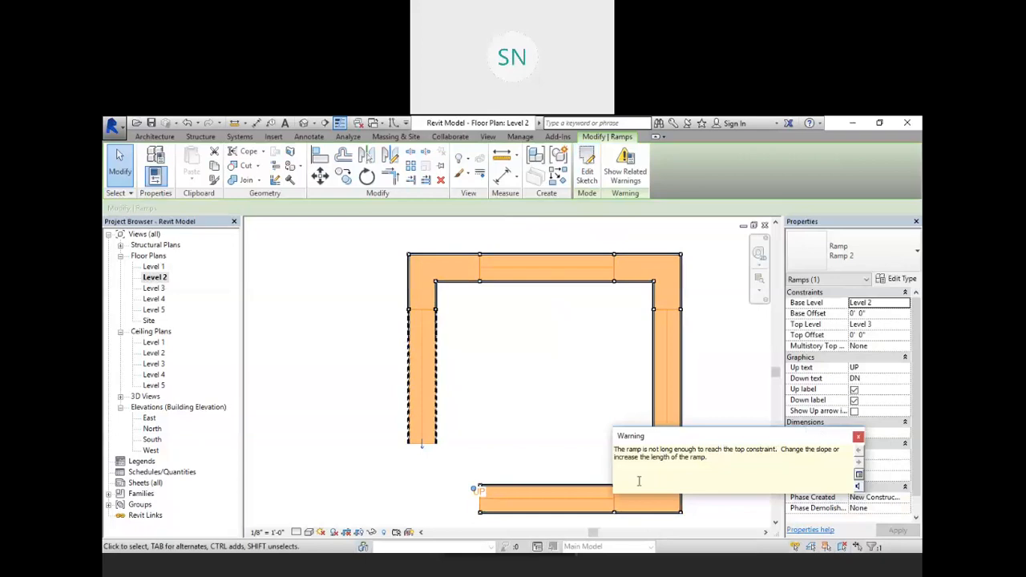
Step: Dismiss the ramp length warning, deselect the ramp and open the default 3D view on the new four-run ramp
click(859, 438)
click(566, 402)
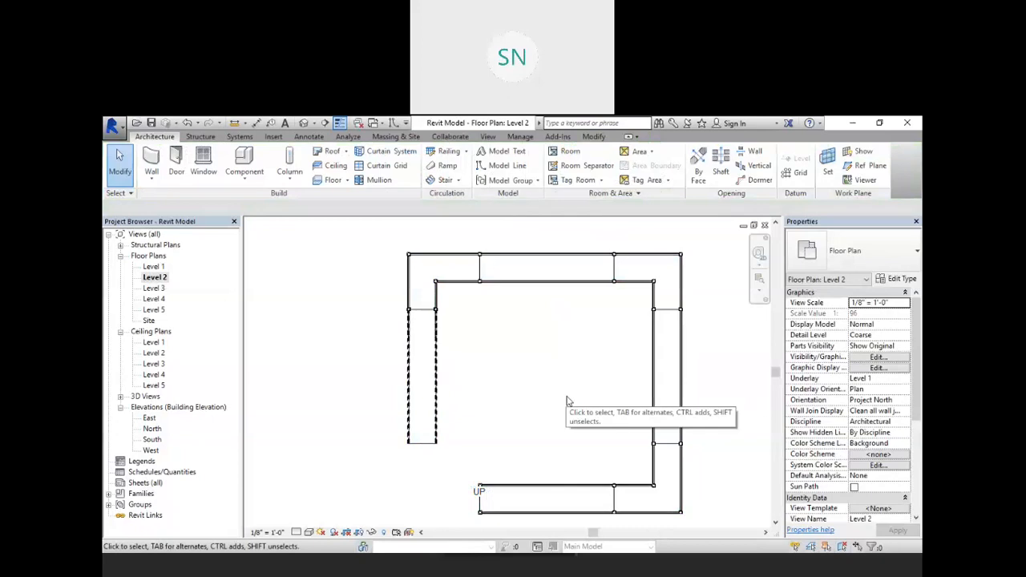
click(305, 125)
scroll(573, 349, down, 2)
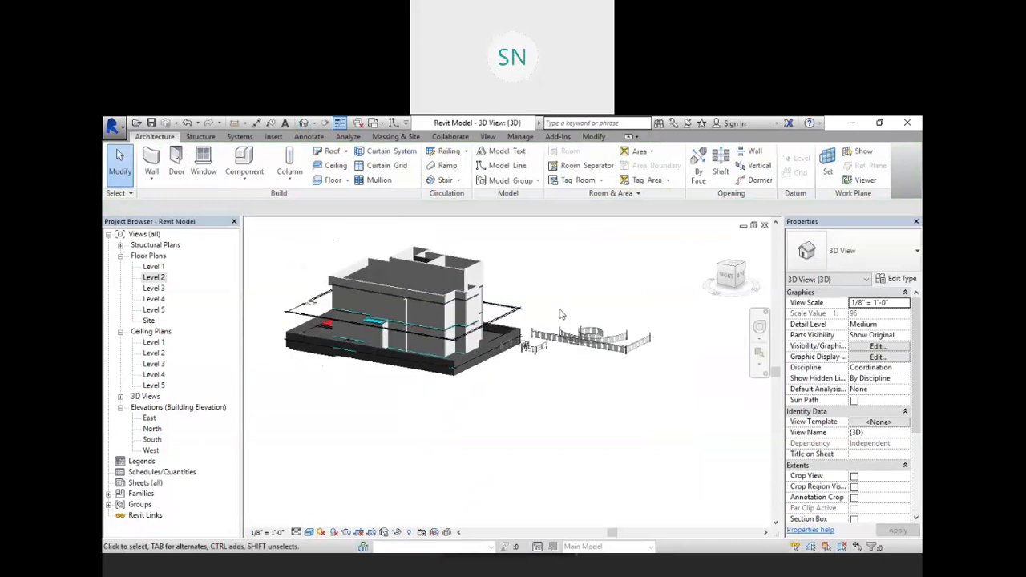
shift+middle_drag(561, 314, 545, 394)
scroll(454, 361, up, 2)
scroll(451, 359, up, 2)
shift+middle_drag(506, 327, 578, 218)
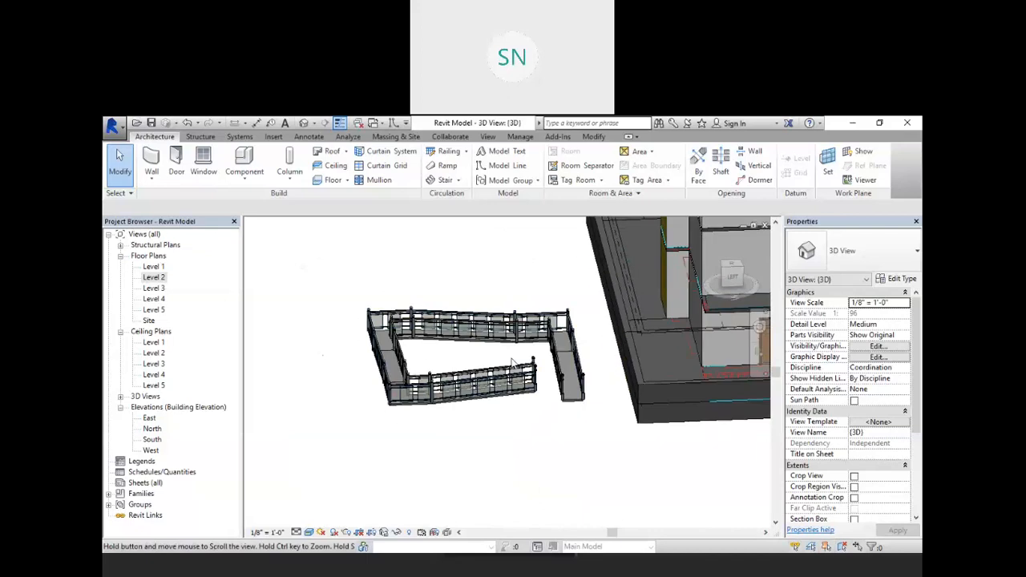
scroll(511, 361, up, 3)
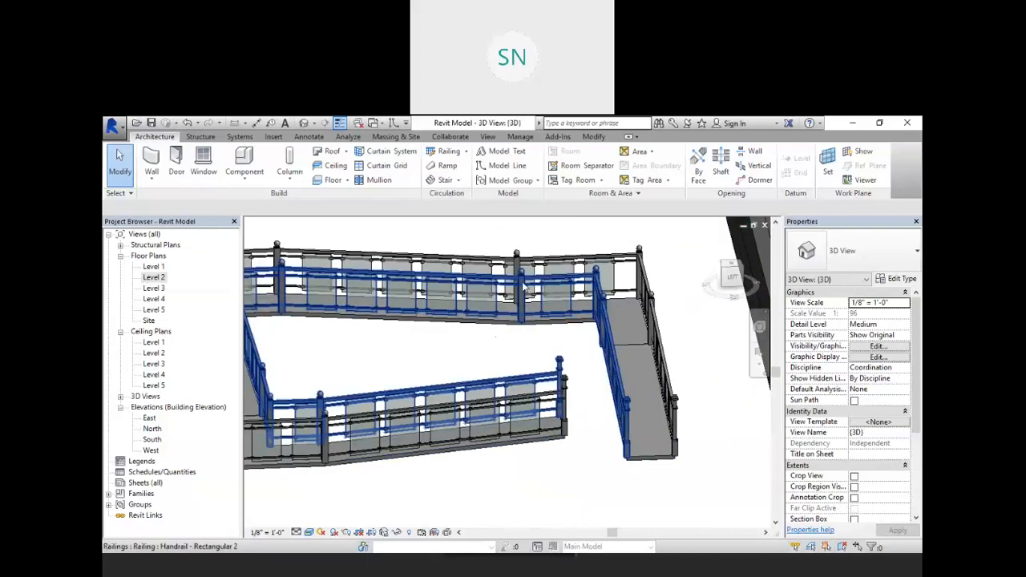
Step: Delete the inner and outer railings from the four-run ramp
click(525, 287)
key(Delete)
click(527, 260)
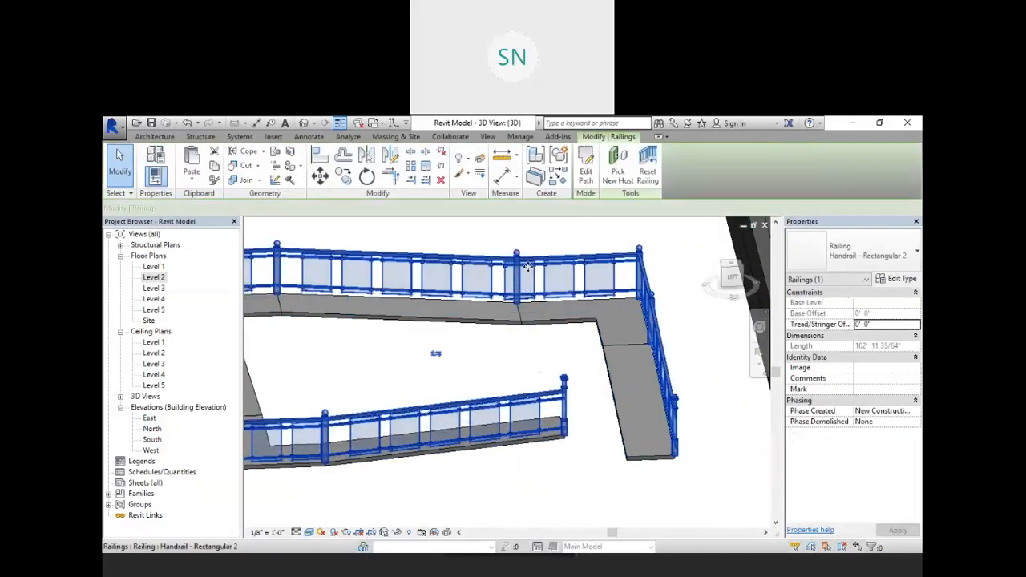
key(Delete)
Step: Inspect the bare ramp, select it and open its type properties at the Ramp Max Slope (1/x) value
scroll(530, 257, down, 1)
shift+middle_drag(550, 390, 619, 444)
scroll(593, 356, down, 2)
scroll(653, 299, up, 3)
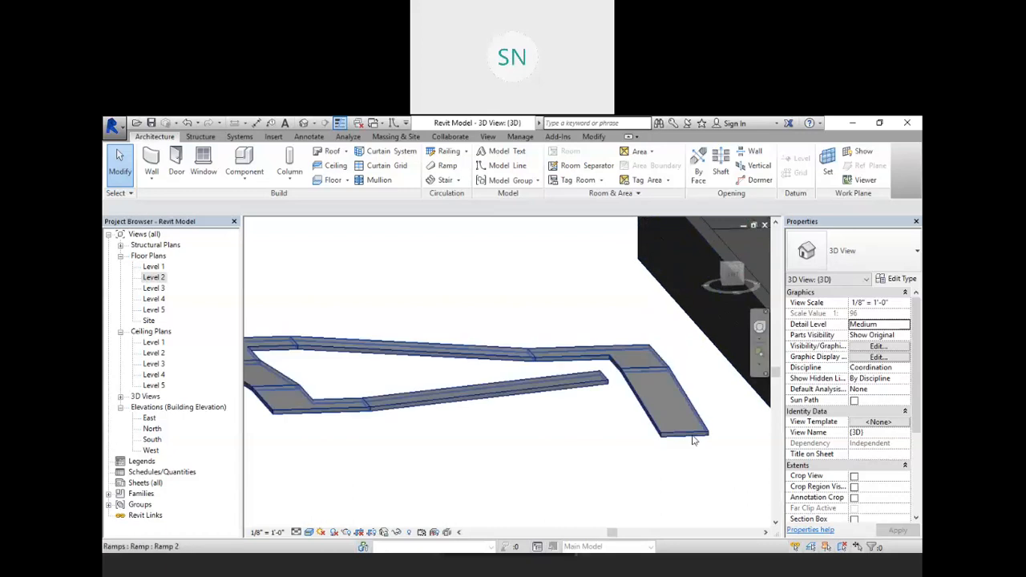
shift+middle_drag(545, 350, 639, 343)
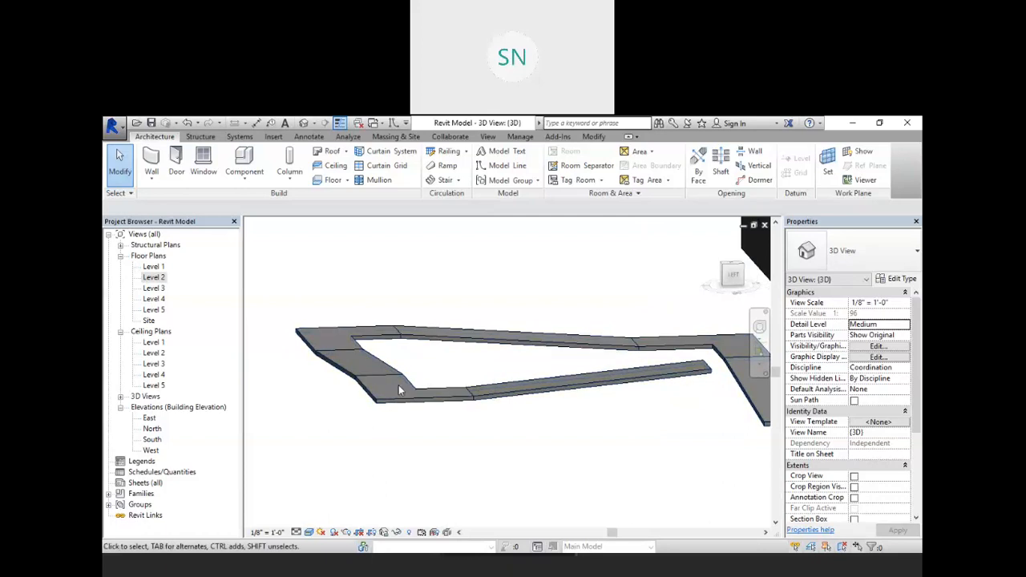
shift+middle_drag(704, 394, 674, 390)
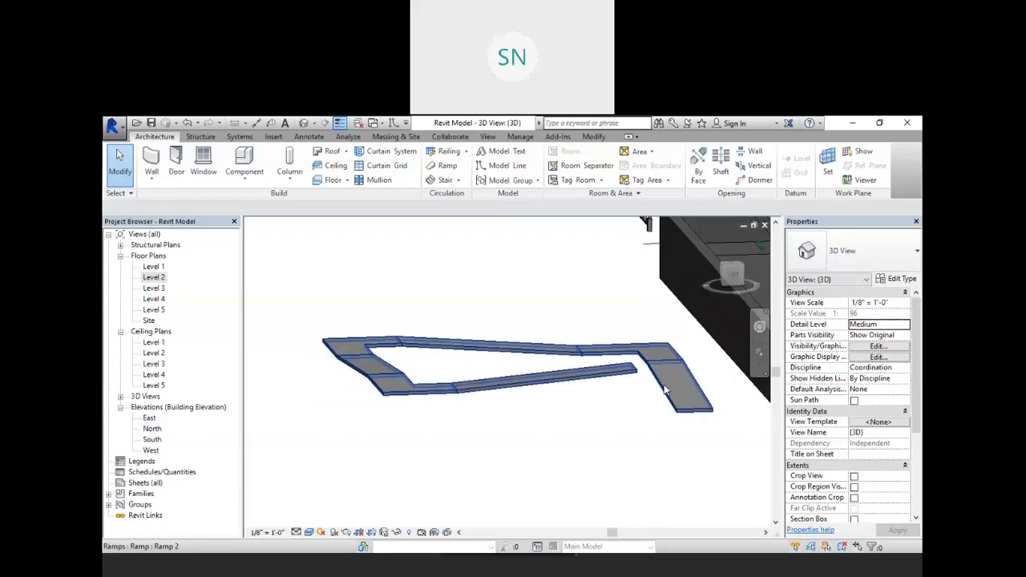
click(663, 390)
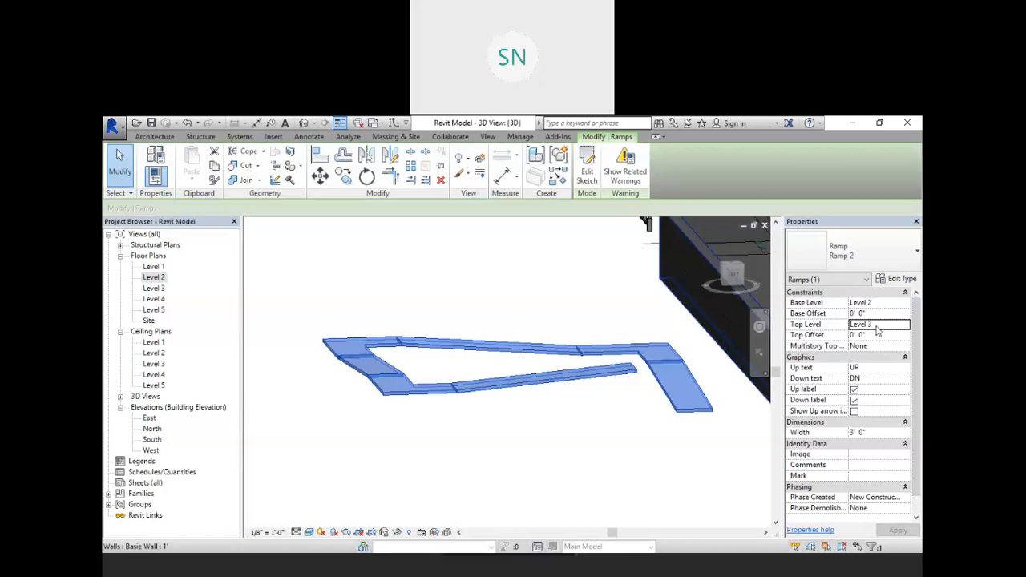
mouse_move(915, 330)
mouse_down()
mouse_move(919, 364)
mouse_move(917, 330)
mouse_up()
click(898, 279)
scroll(792, 357, down, 3)
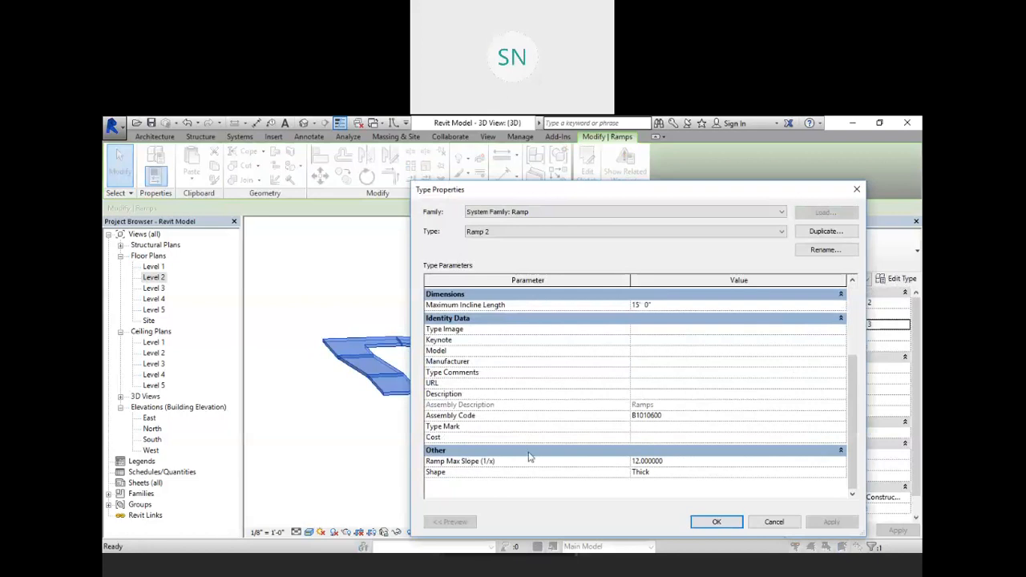
click(678, 463)
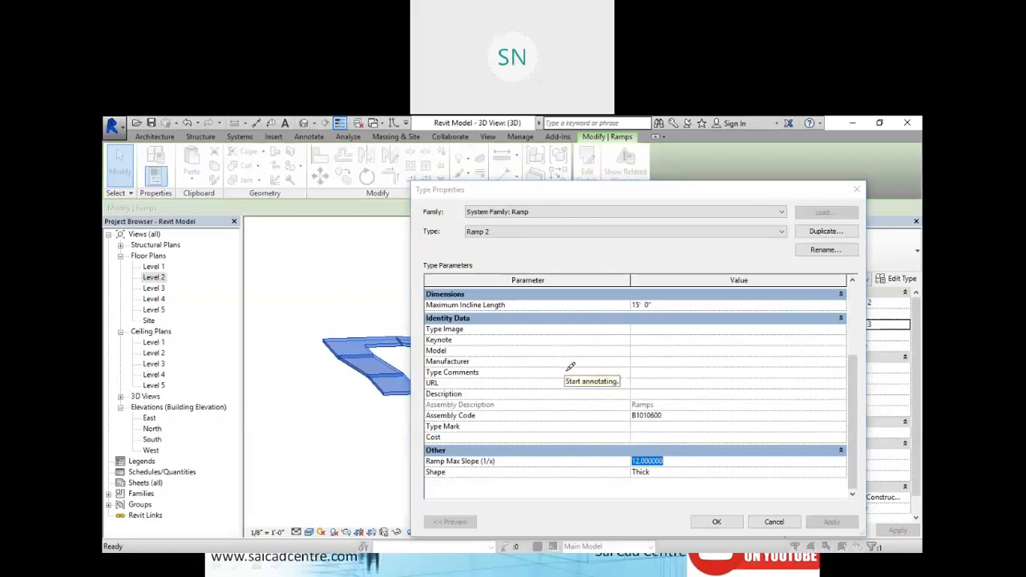
drag(553, 369, 720, 327)
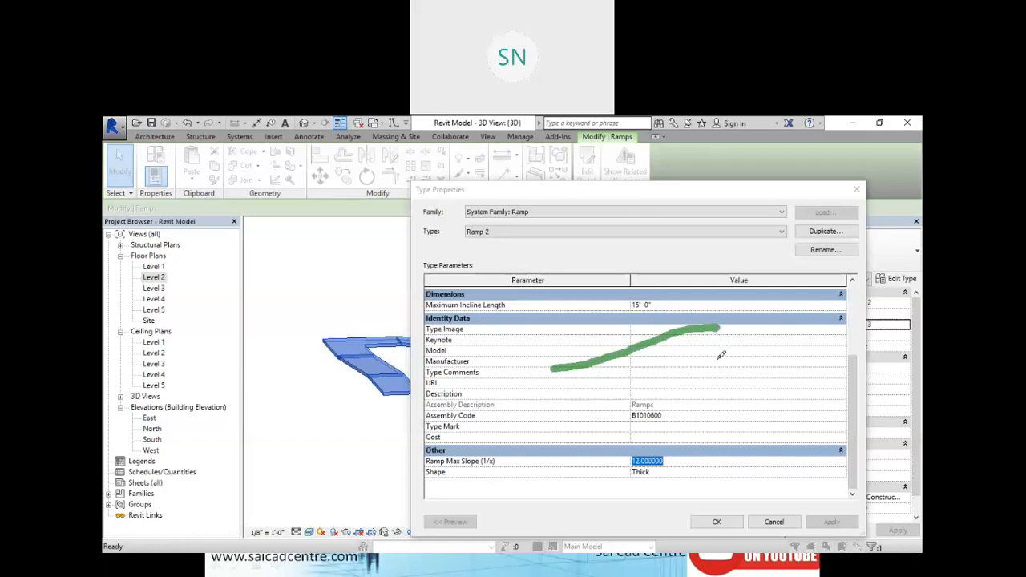
drag(715, 361, 556, 365)
drag(725, 326, 717, 361)
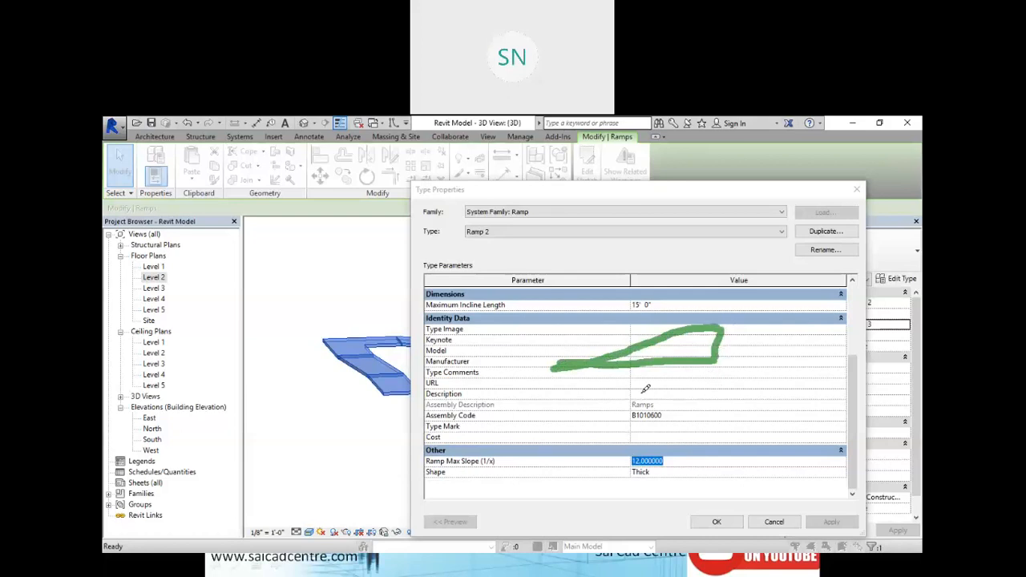
click(182, 450)
click(134, 313)
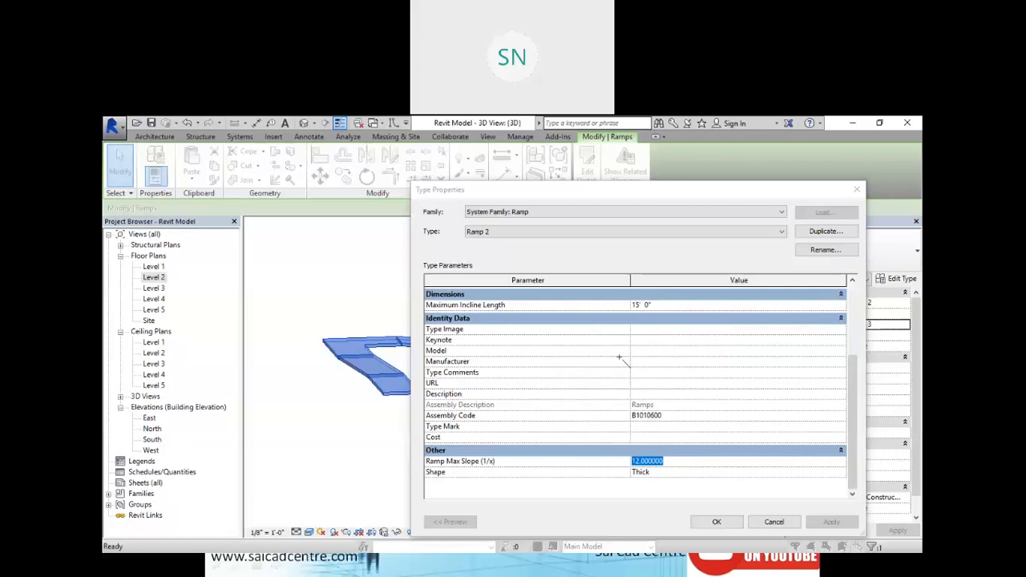
mouse_move(615, 351)
mouse_down()
mouse_move(701, 355)
mouse_move(691, 357)
mouse_up()
mouse_move(690, 324)
mouse_down()
mouse_move(597, 362)
mouse_move(544, 356)
mouse_up()
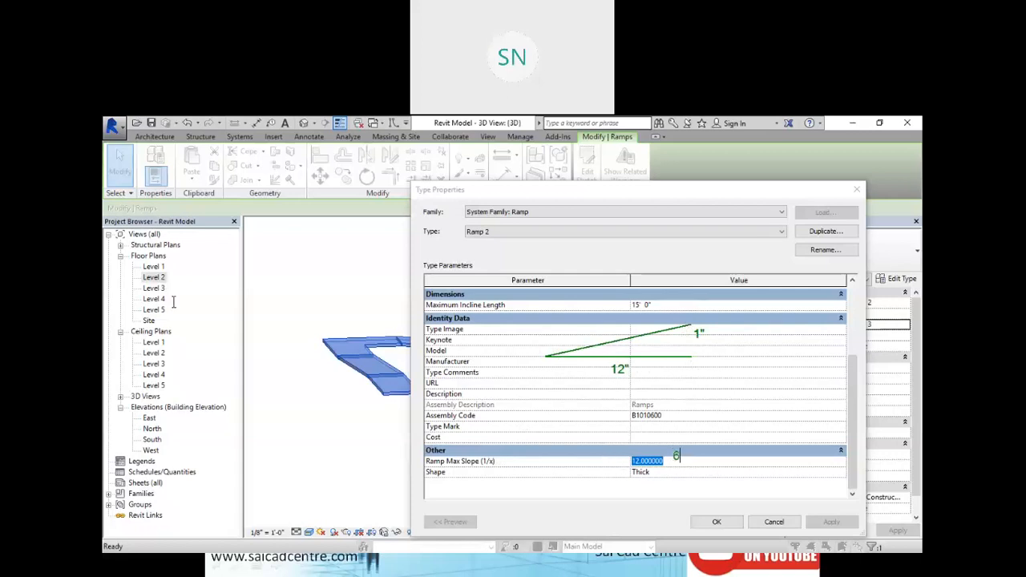
key(Escape)
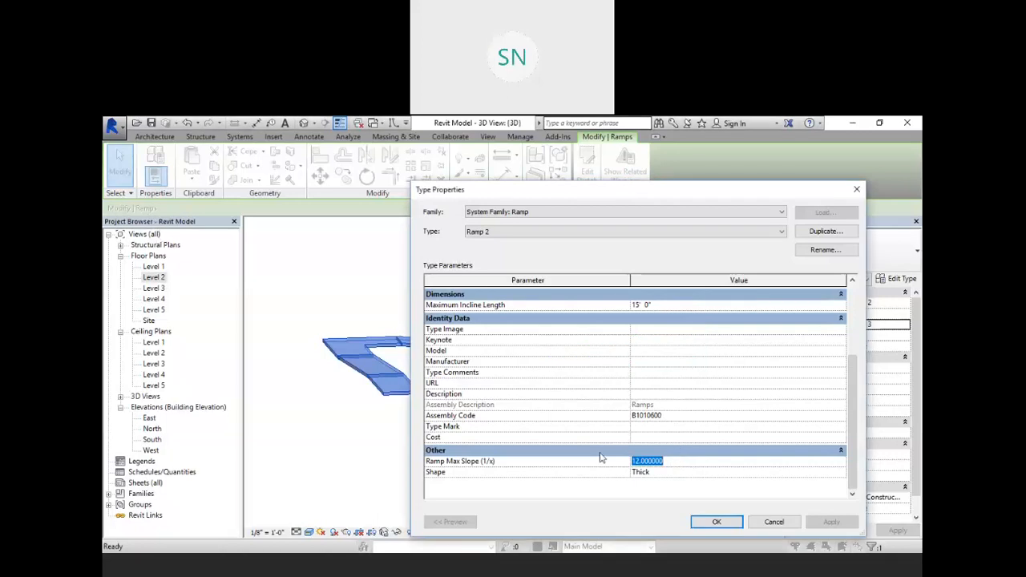
Step: Set the ramp type's Ramp Max Slope (1/x) to 6, apply it and close the type properties
text(6)
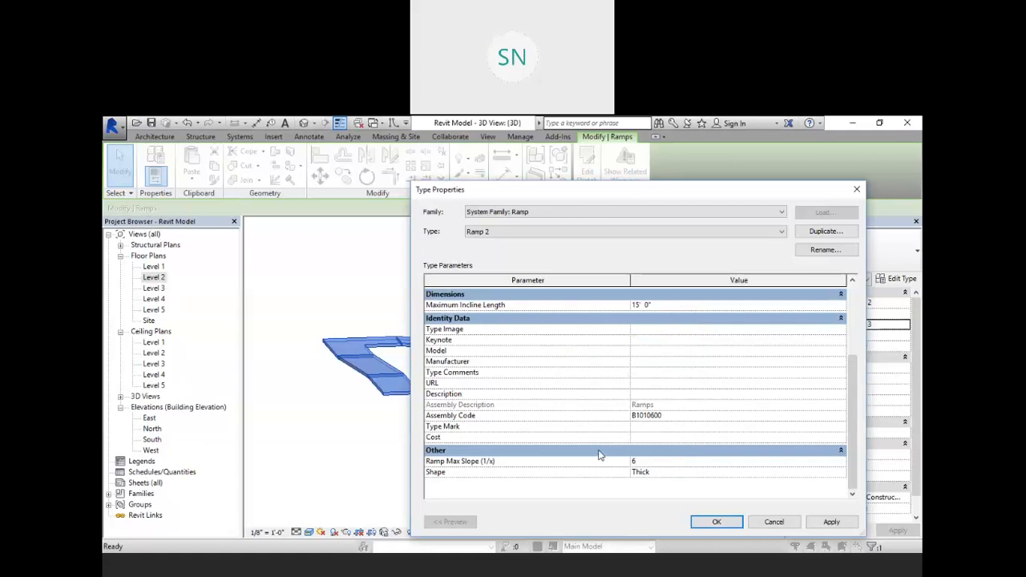
click(597, 455)
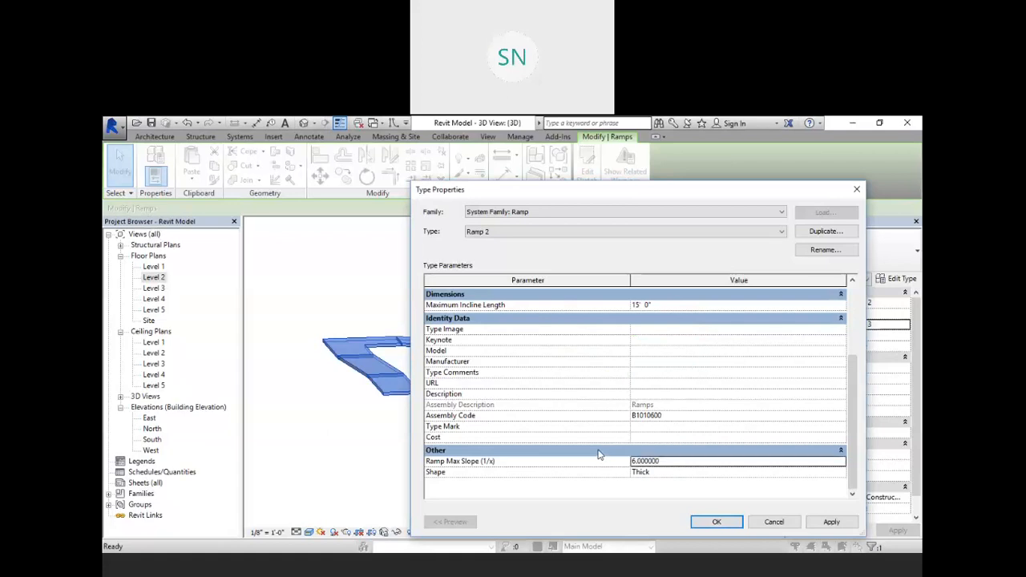
click(818, 522)
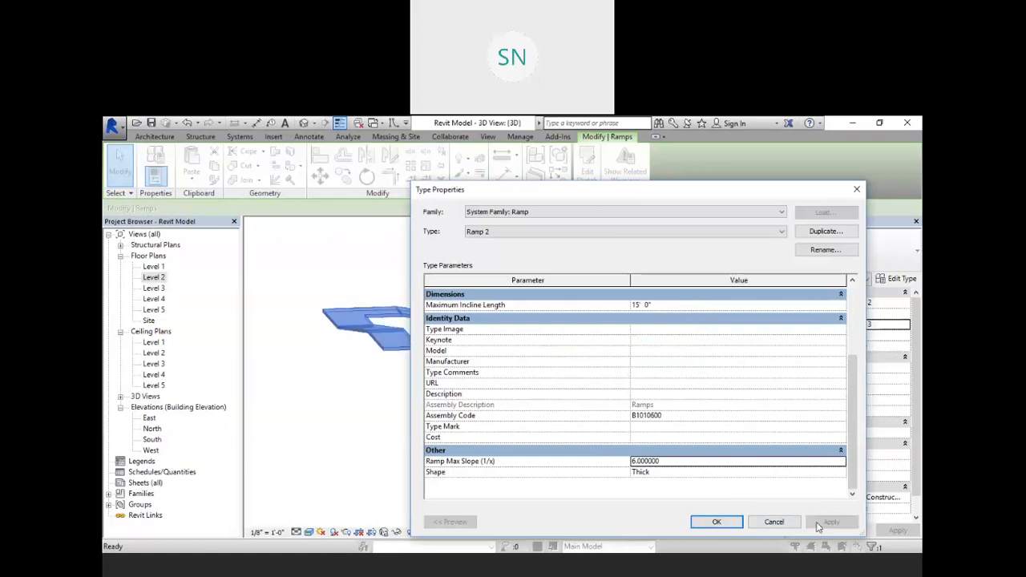
drag(676, 197, 692, 433)
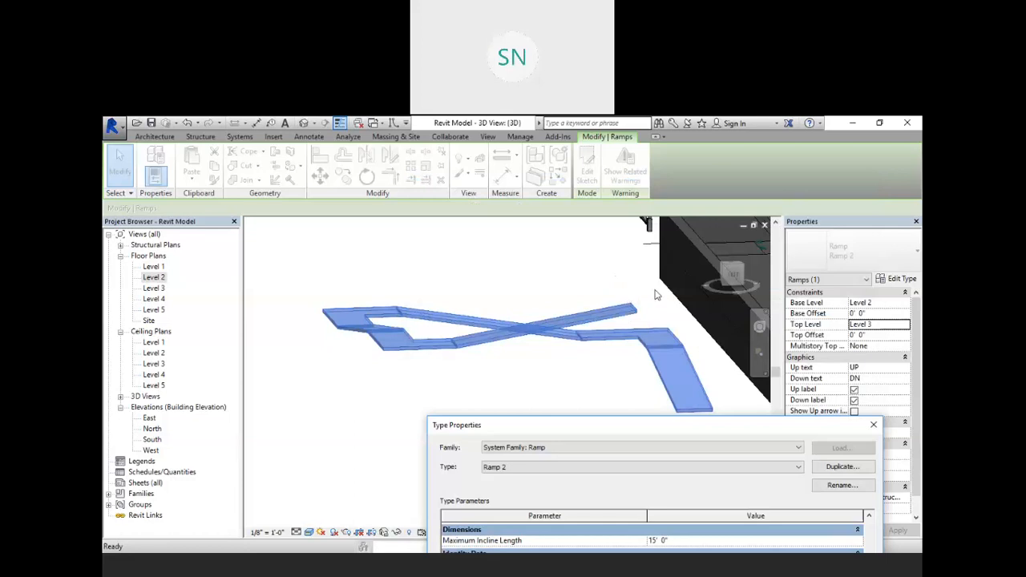
click(545, 278)
click(631, 433)
drag(634, 425, 688, 249)
click(434, 263)
click(419, 264)
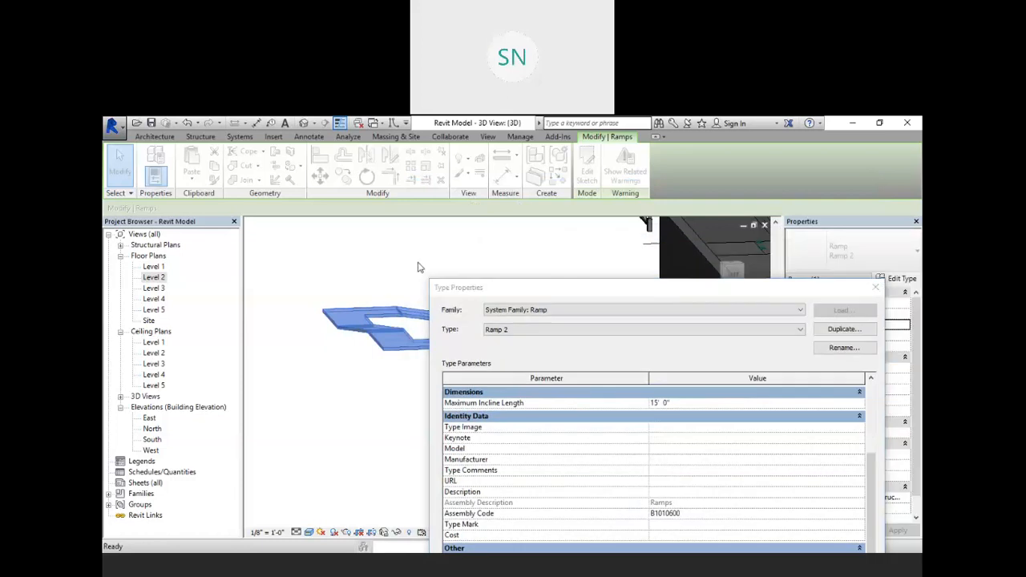
click(161, 425)
click(151, 450)
click(876, 287)
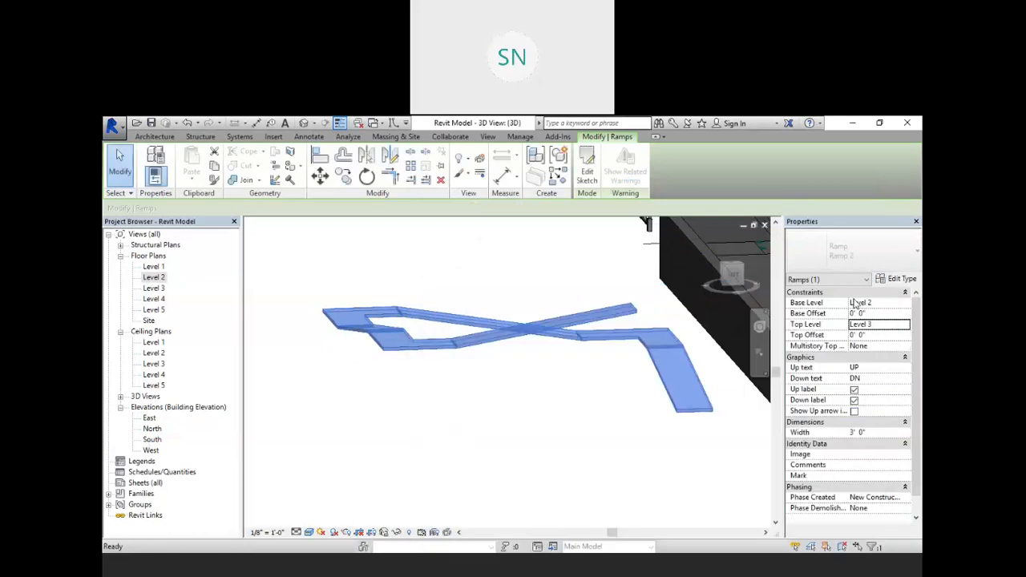
Step: Open the South elevation and examine how high the ramp's upper end reaches relative to Level 3
double_click(152, 439)
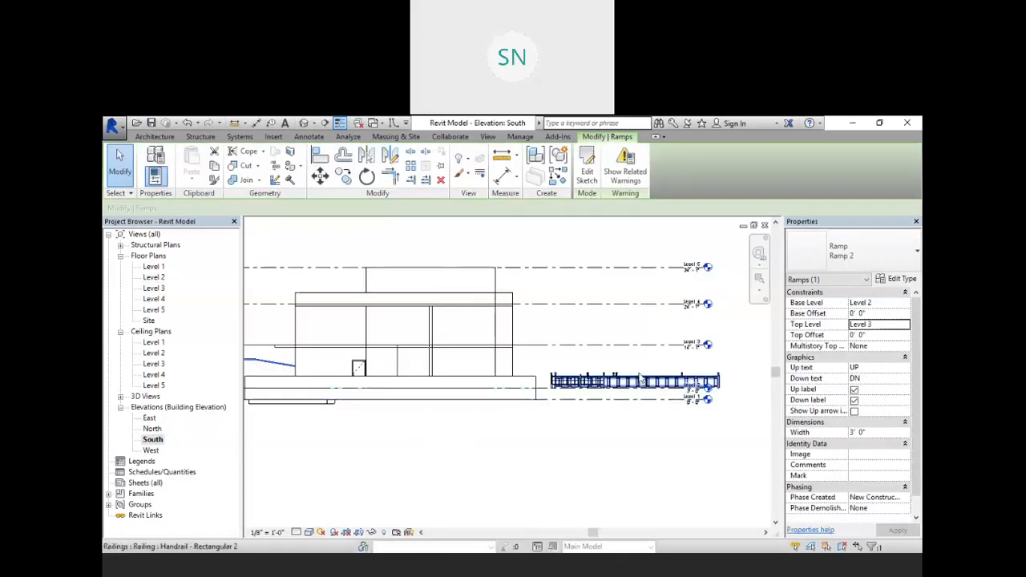
middle_drag(610, 364, 623, 367)
scroll(391, 363, down, 3)
scroll(390, 362, up, 2)
scroll(390, 362, up, 5)
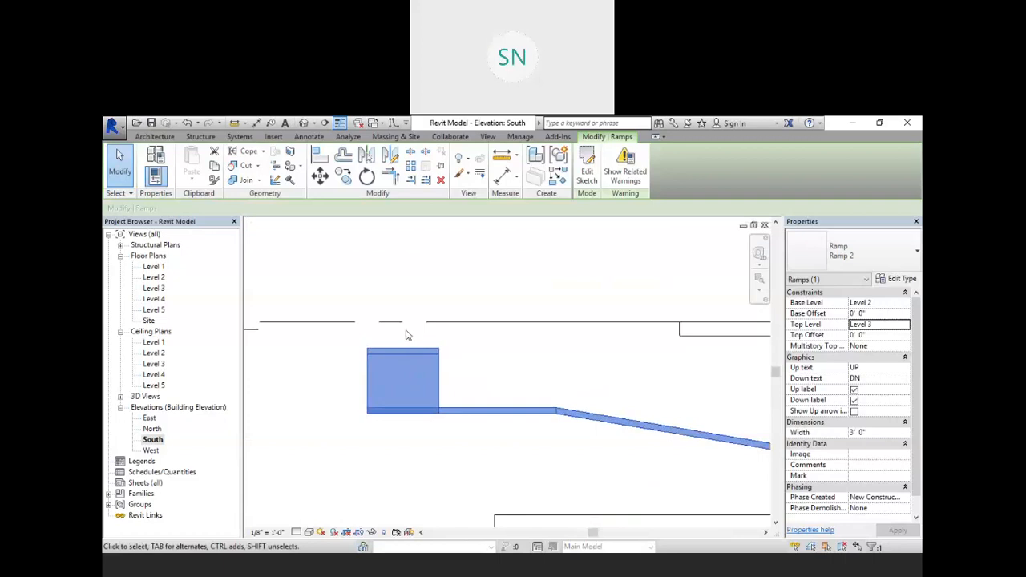
scroll(408, 342, down, 1)
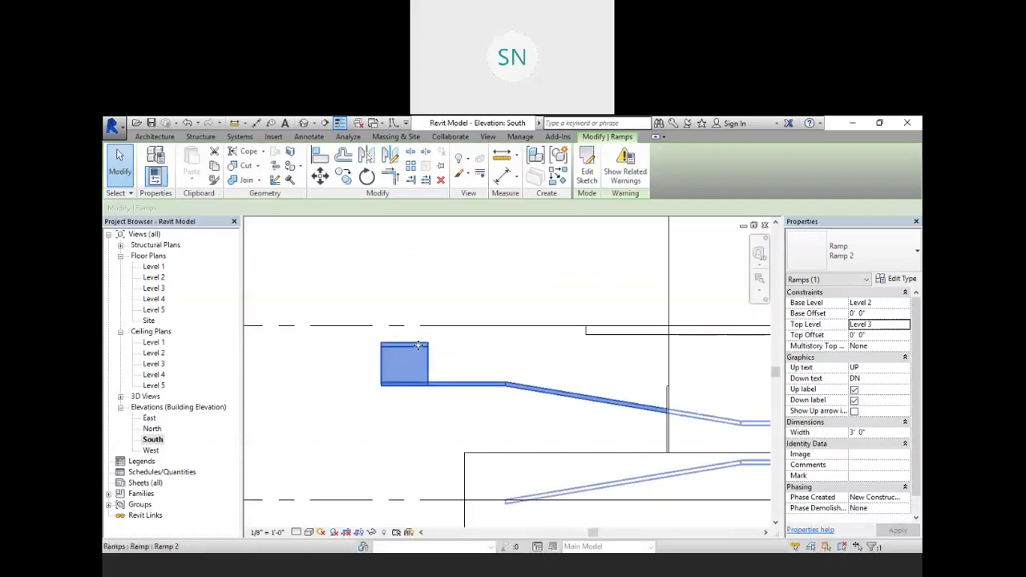
Step: Set the ramp type's Ramp Max Slope (1/x) to 5, apply it and confirm the type properties
click(899, 279)
scroll(718, 426, down, 3)
click(686, 474)
text(5)
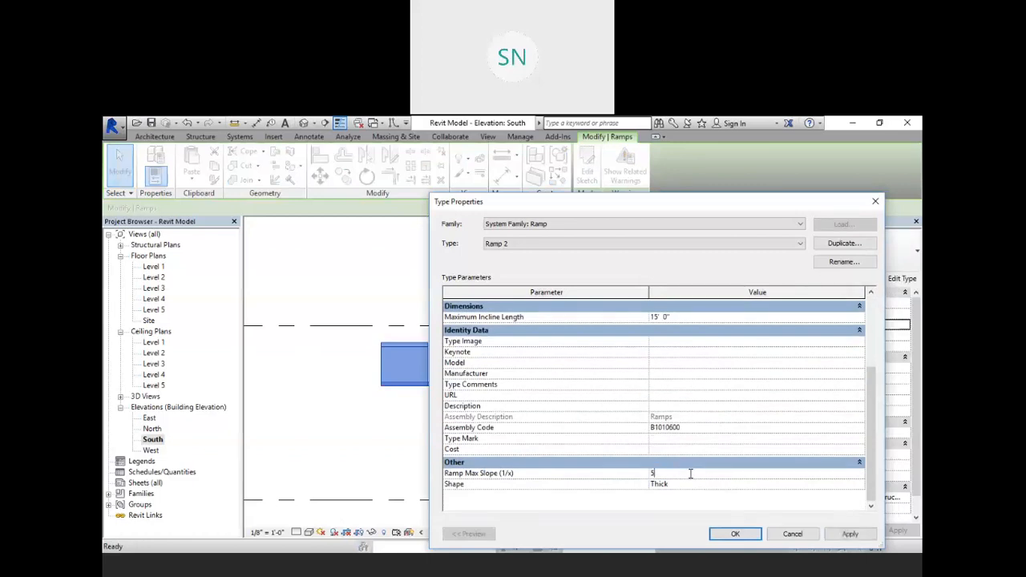
key(Return)
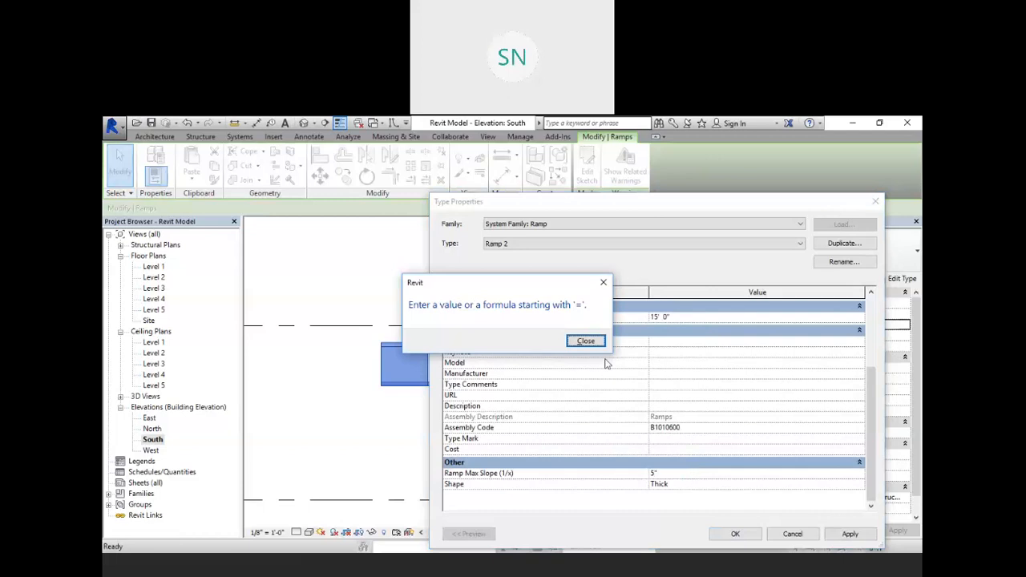
click(586, 340)
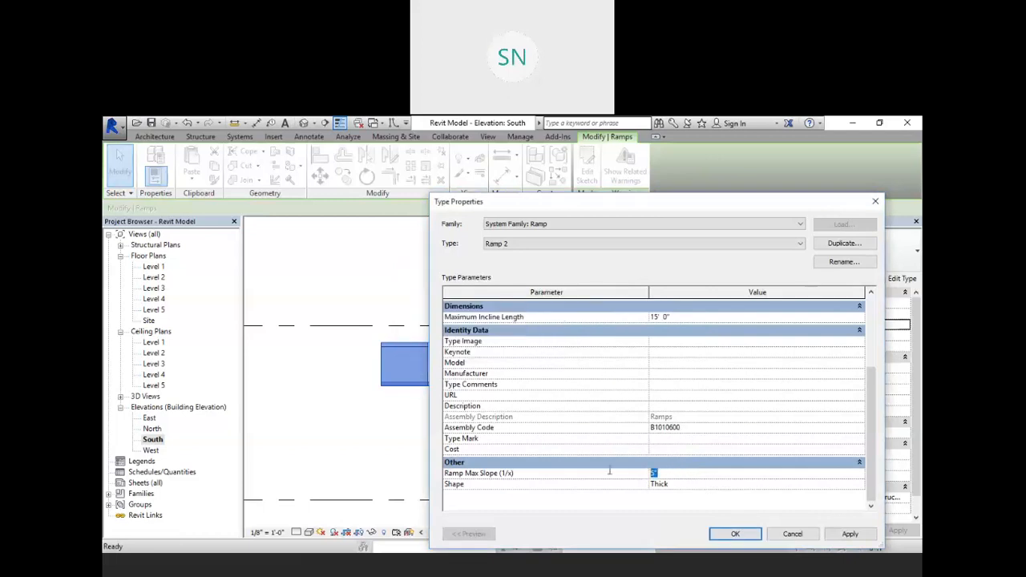
text(5)
click(835, 536)
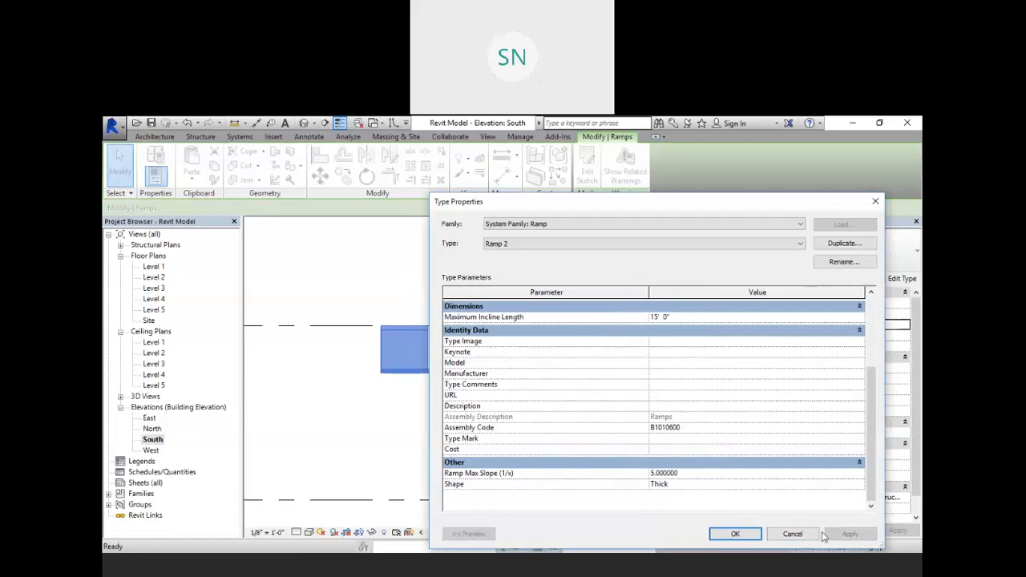
click(731, 535)
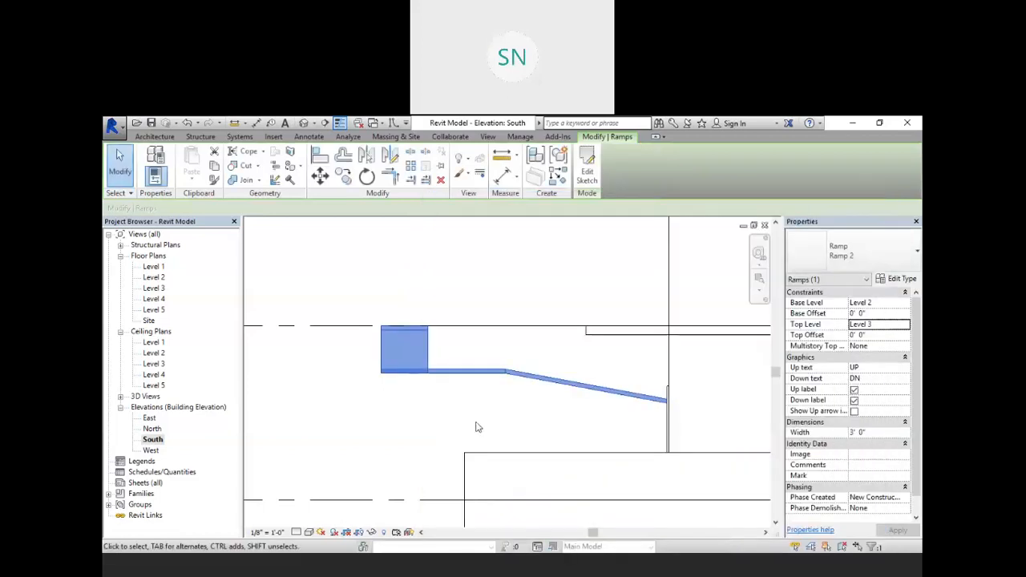
Step: Set the ramp type's Ramp Max Slope (1/x) to 1, apply and confirm it, and dismiss the save reminder without saving
click(477, 427)
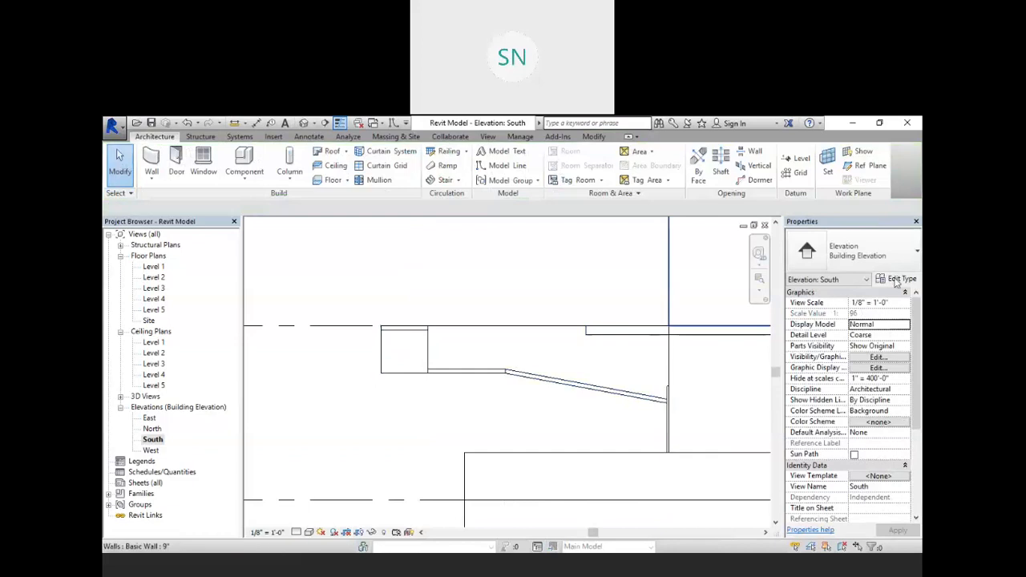
click(429, 373)
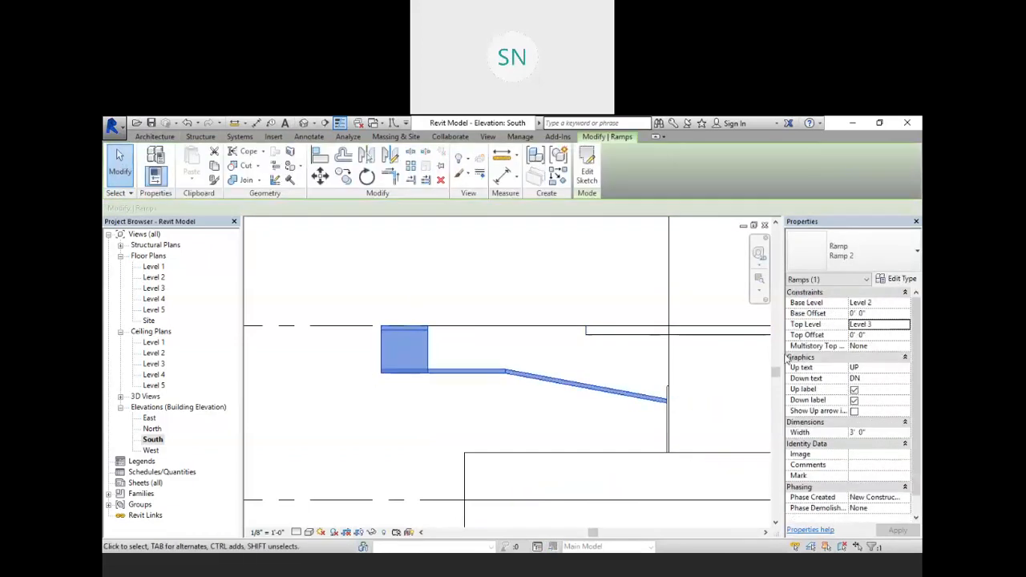
click(898, 279)
scroll(708, 417, down, 5)
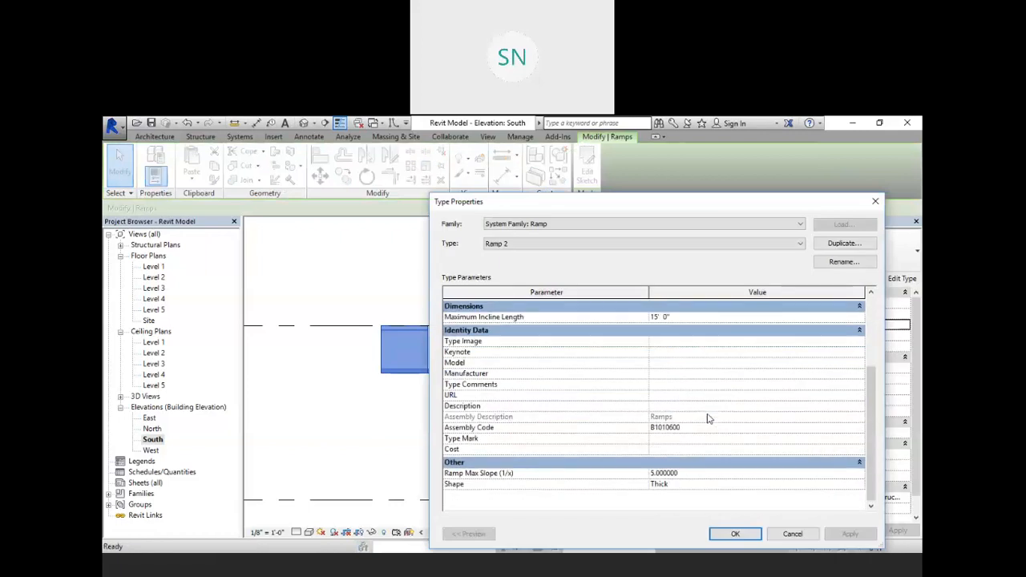
drag(708, 215, 566, 228)
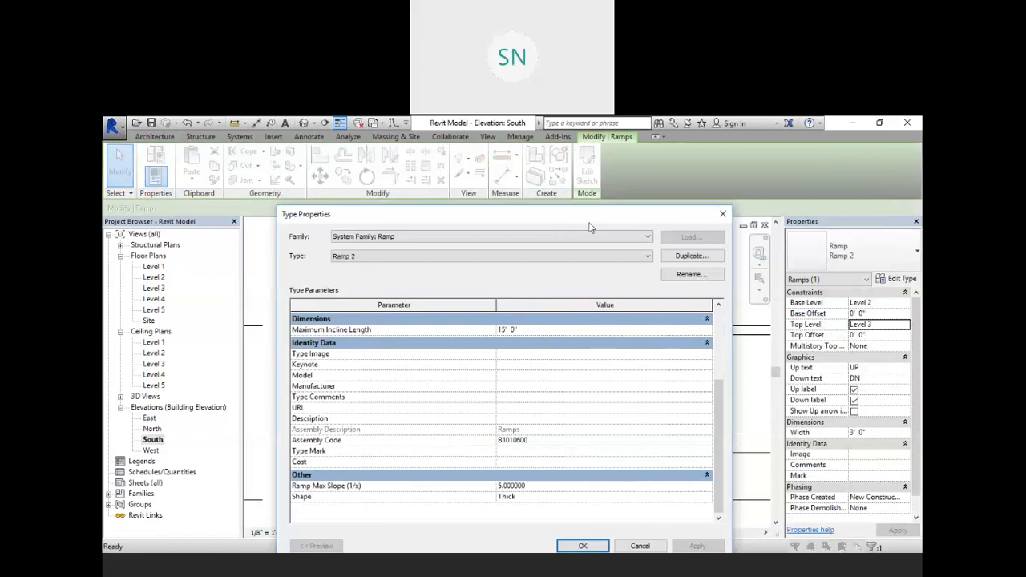
drag(572, 218, 674, 157)
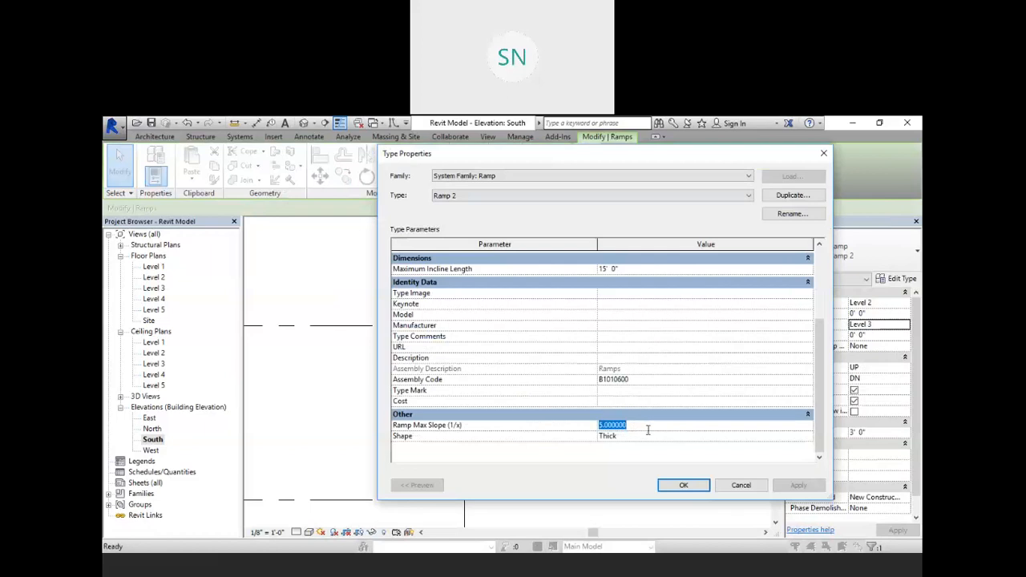
click(504, 445)
click(798, 485)
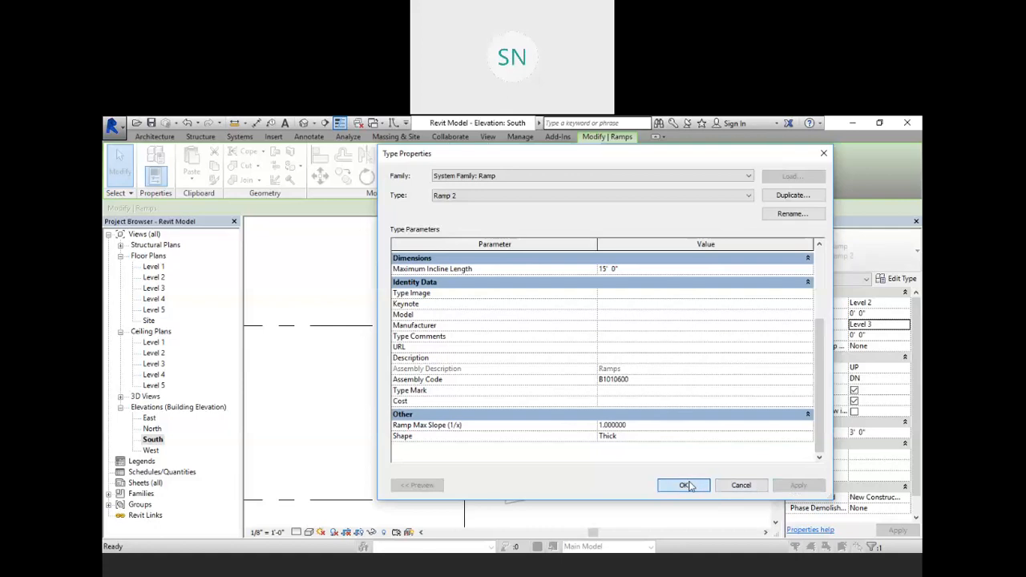
click(687, 485)
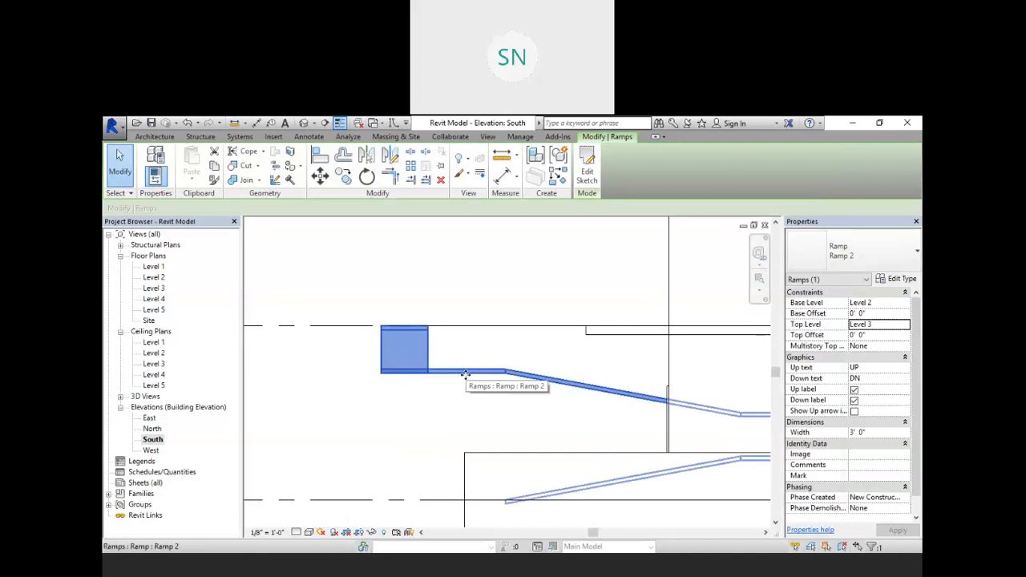
click(449, 347)
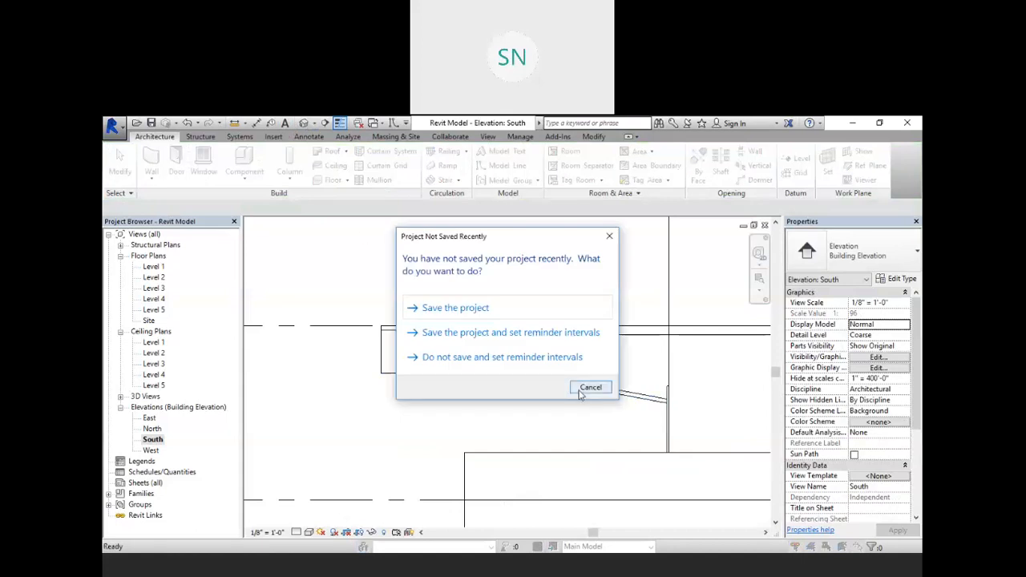
click(582, 390)
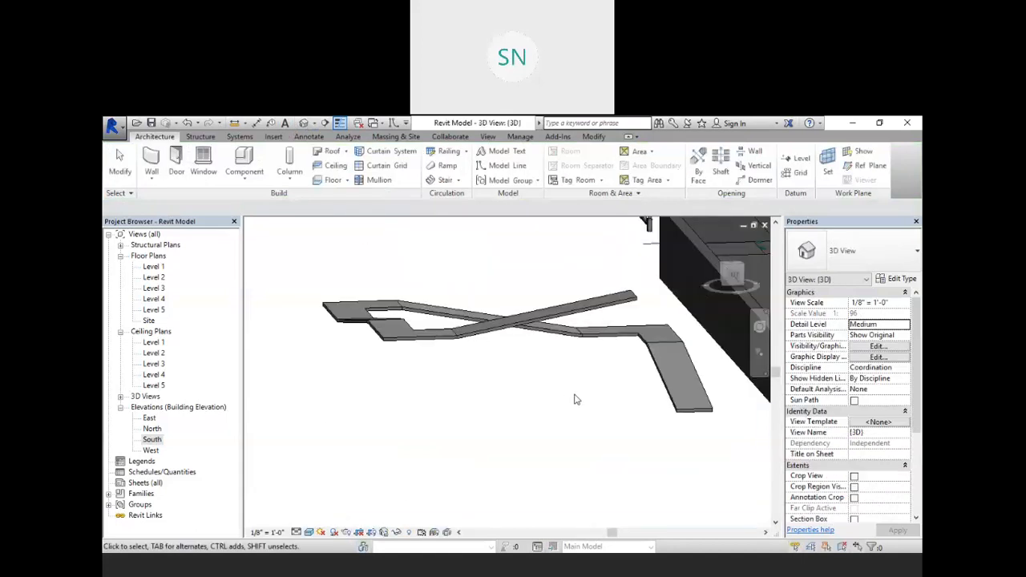
Step: Change the ramp type's Shape from Thick to Solid, apply and confirm the type properties, and deselect the ramp
click(473, 337)
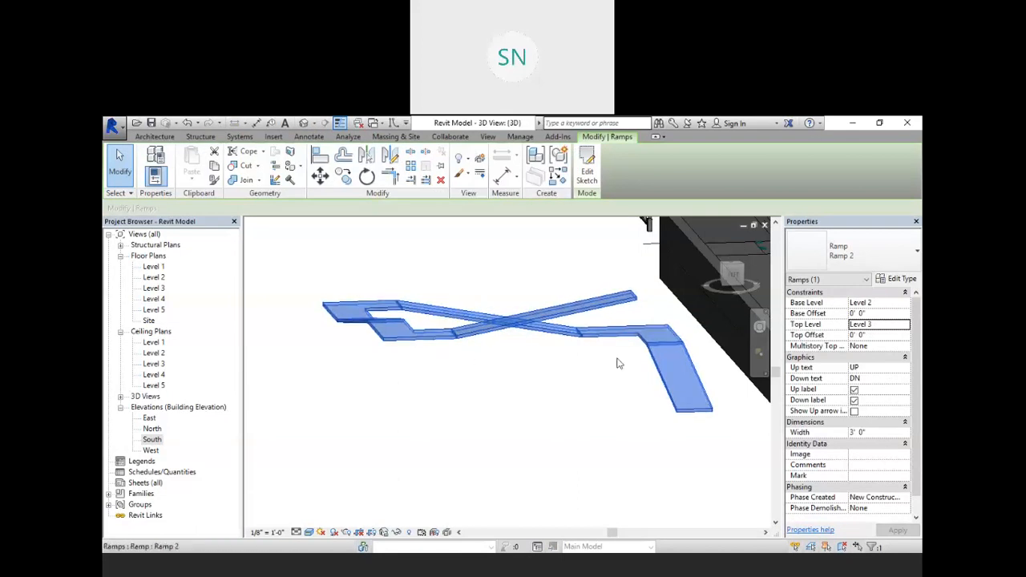
click(896, 278)
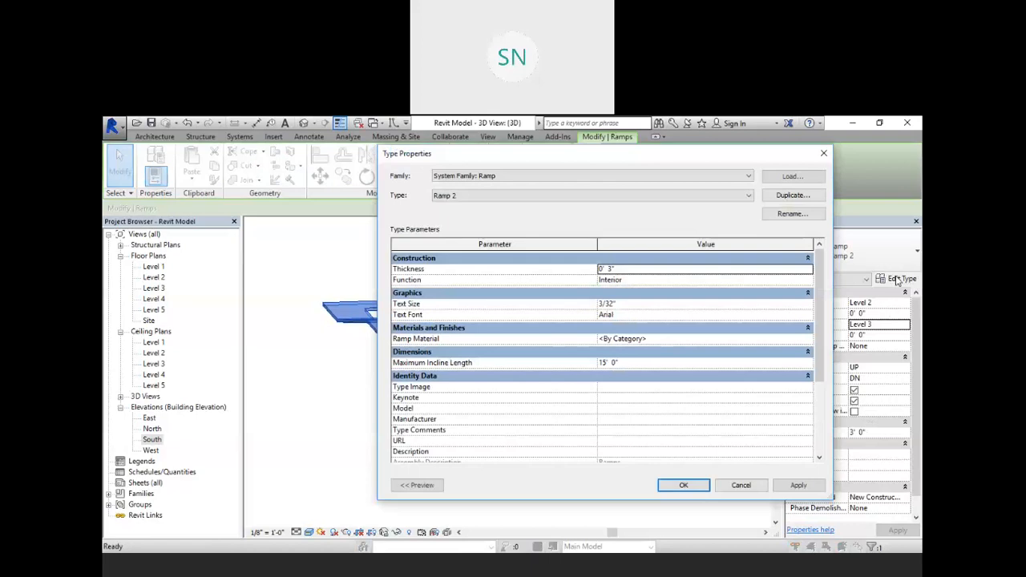
scroll(717, 356, down, 3)
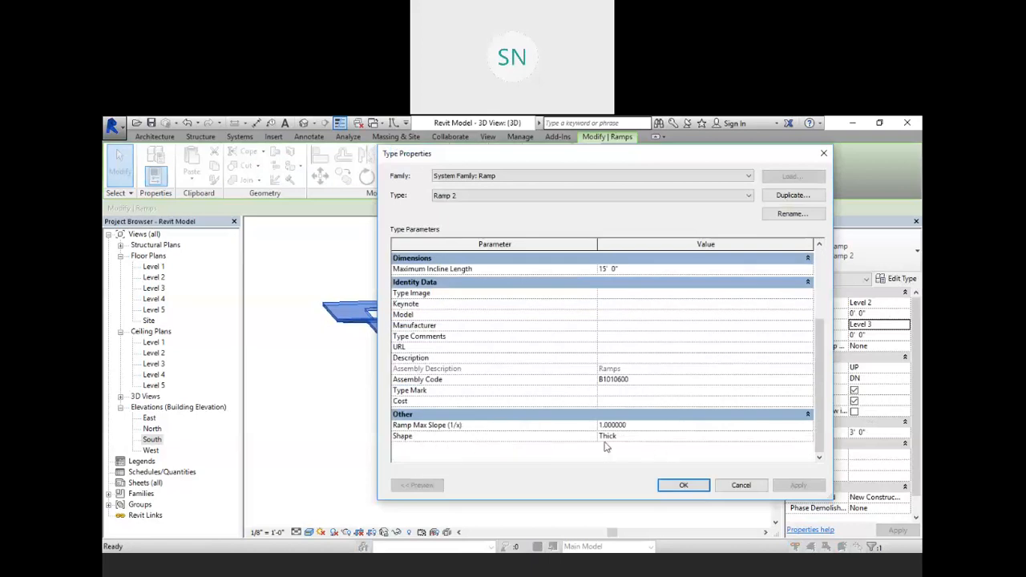
click(806, 437)
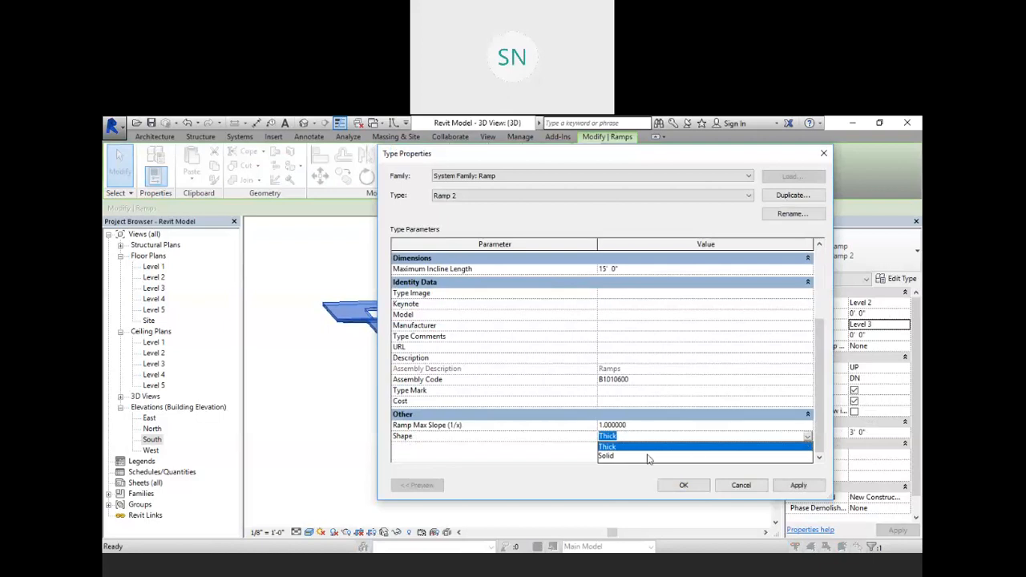
click(607, 456)
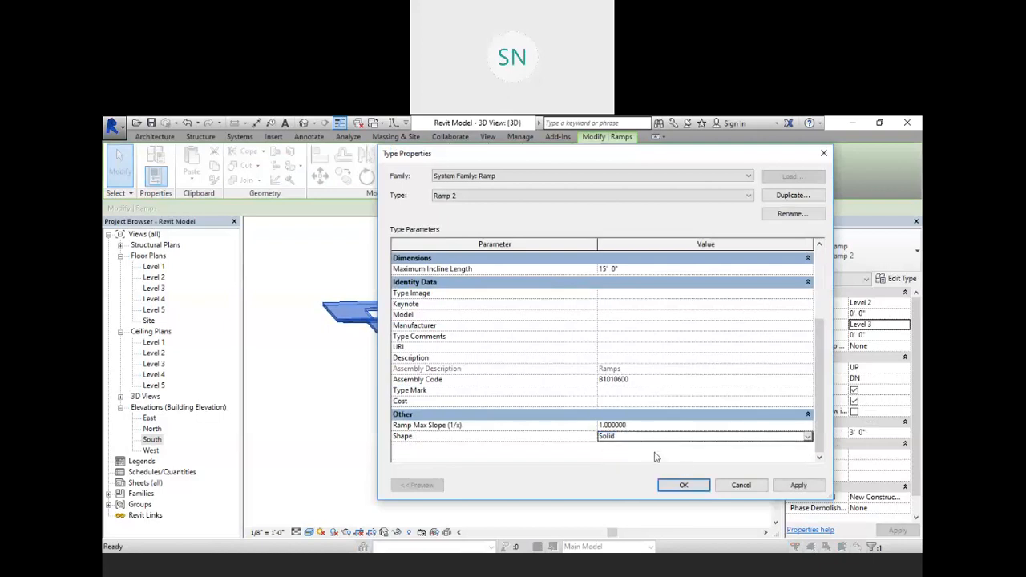
click(797, 486)
click(683, 485)
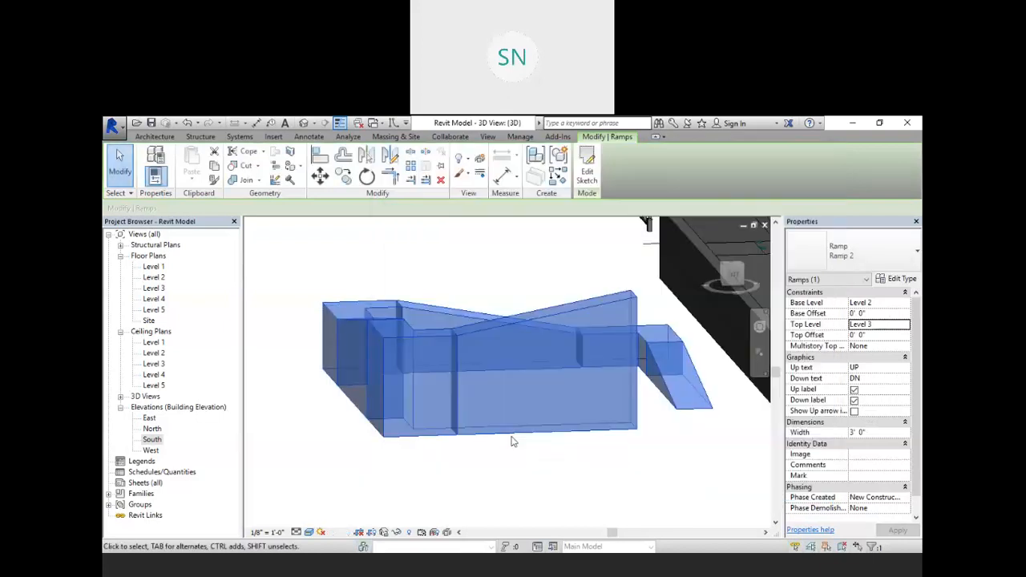
click(697, 460)
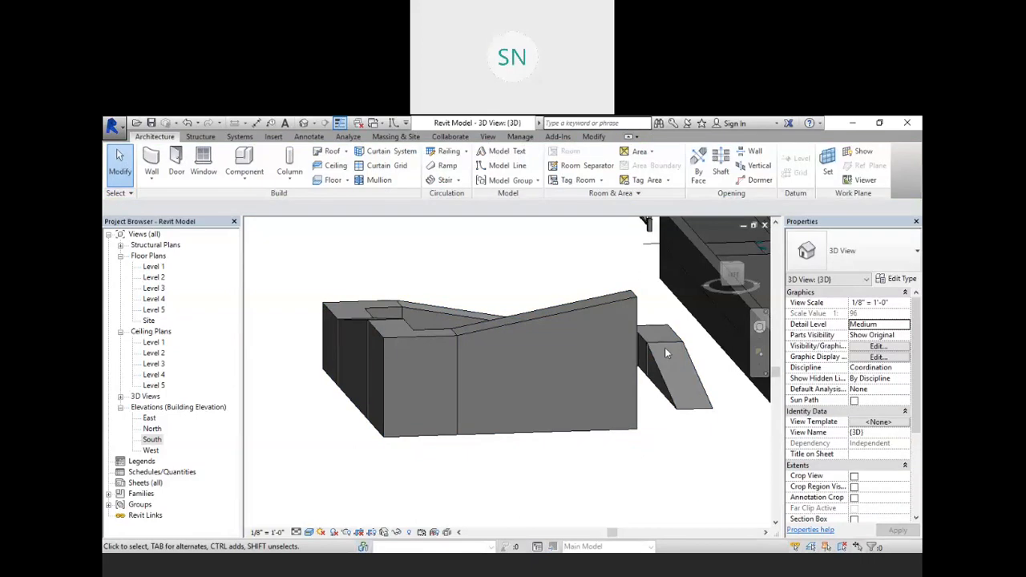
Step: Open the Level 2 floor plan, select the ramp and start editing its sketch
click(471, 331)
shift+middle_drag(472, 332, 501, 357)
click(539, 361)
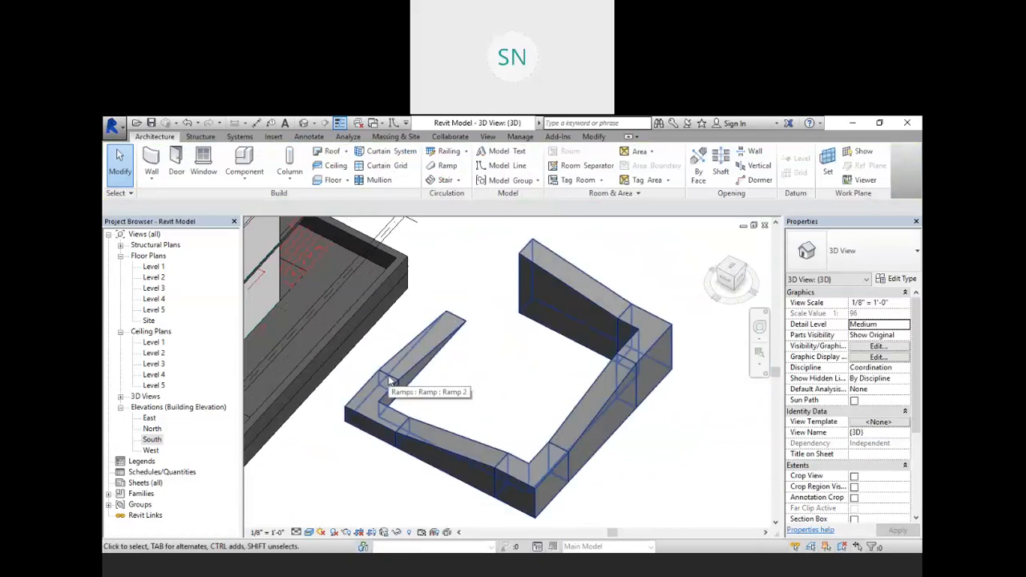
shift+middle_drag(494, 430, 577, 345)
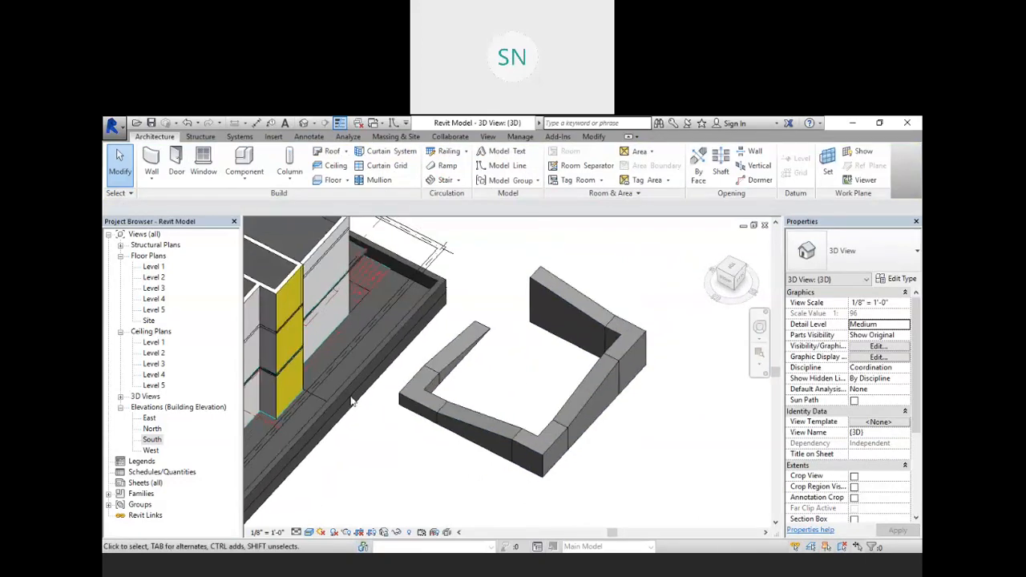
double_click(149, 277)
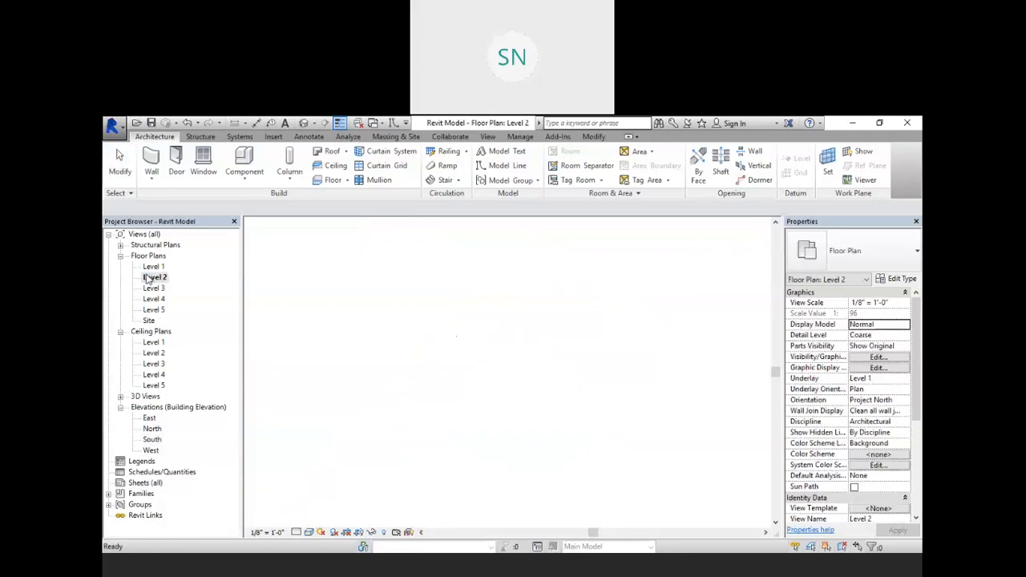
click(435, 302)
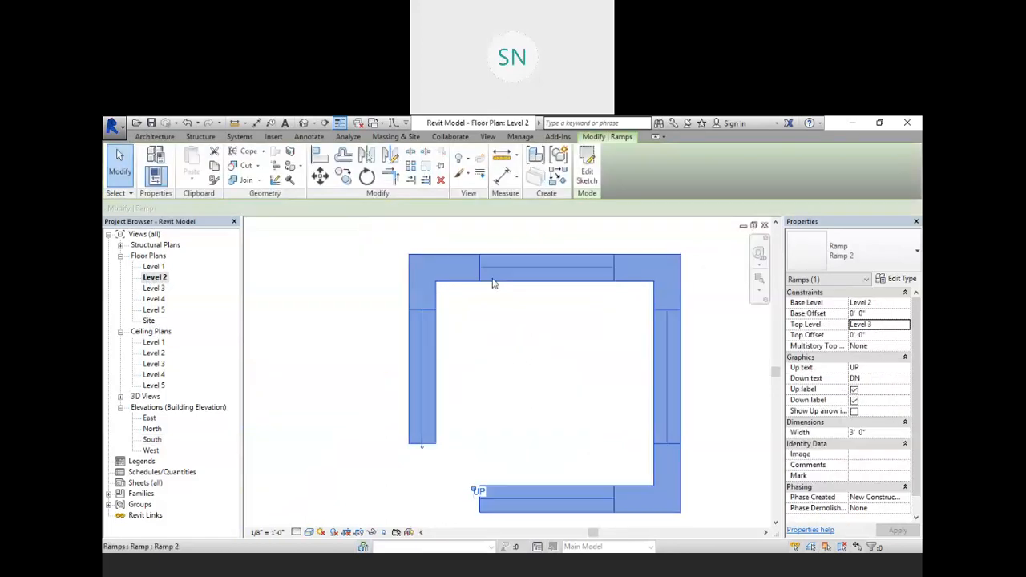
click(587, 178)
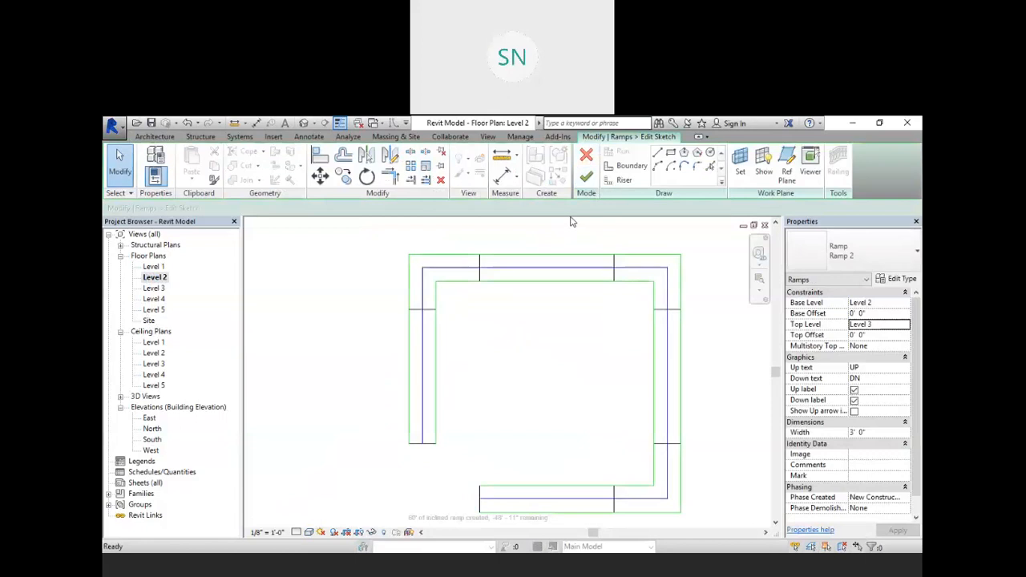
Step: Round the inner and outer boundary lines at the ramp's upper-left corner with fillet arcs, the inner radius about 1' 7"
click(632, 166)
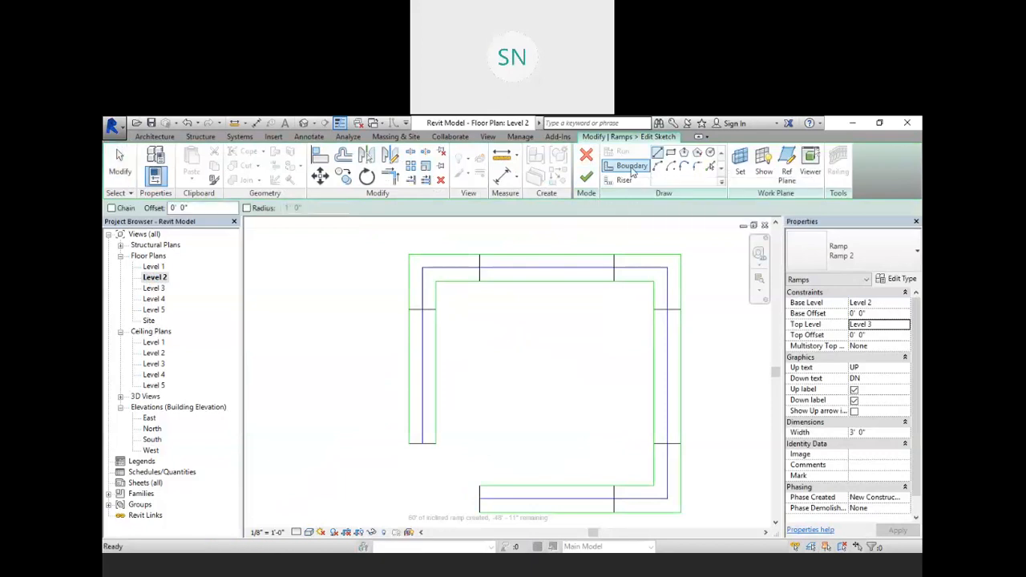
click(696, 166)
scroll(439, 283, up, 3)
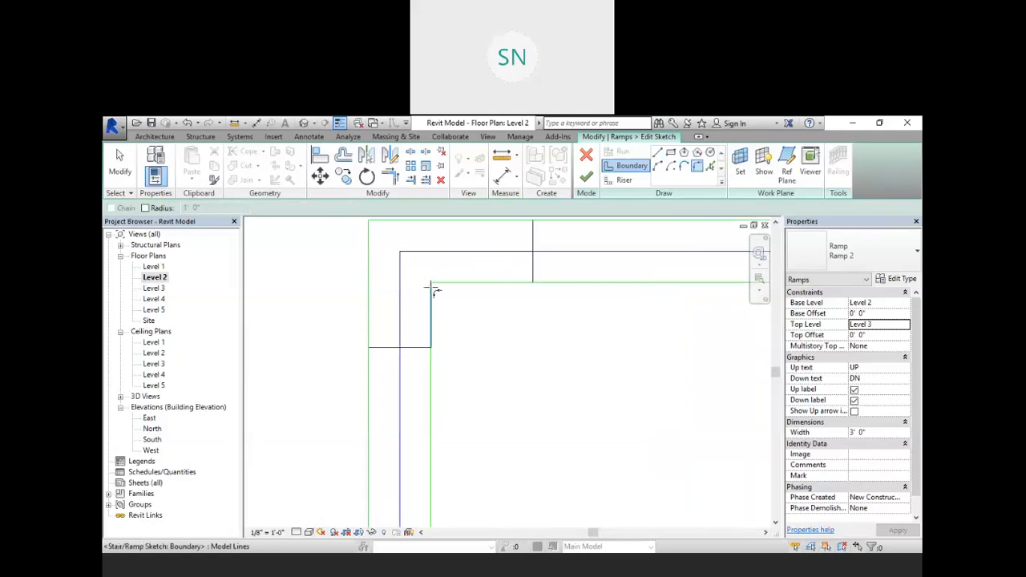
click(433, 298)
click(451, 283)
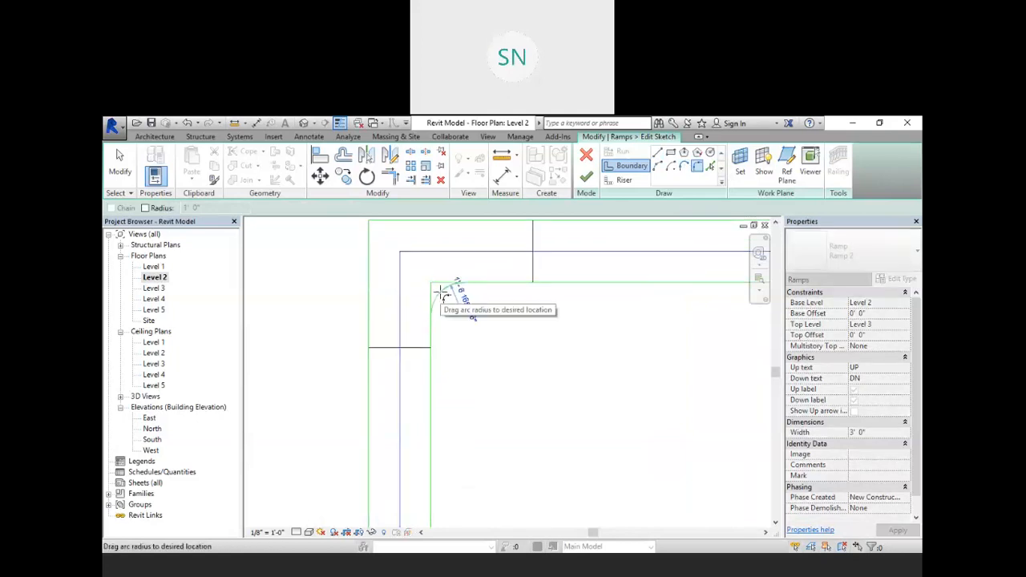
click(440, 293)
scroll(457, 308, down, 2)
scroll(402, 229, up, 2)
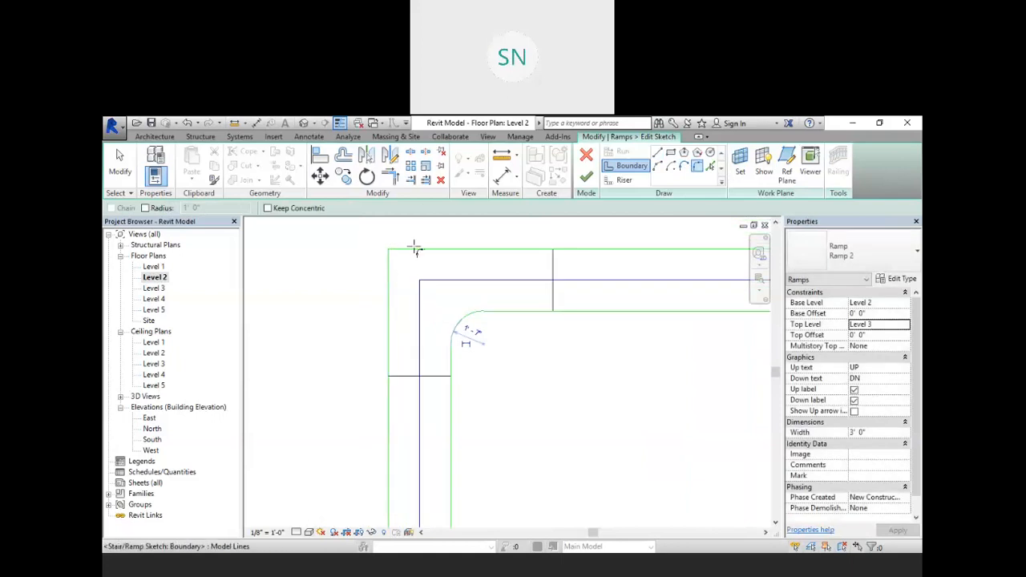
scroll(385, 266, down, 4)
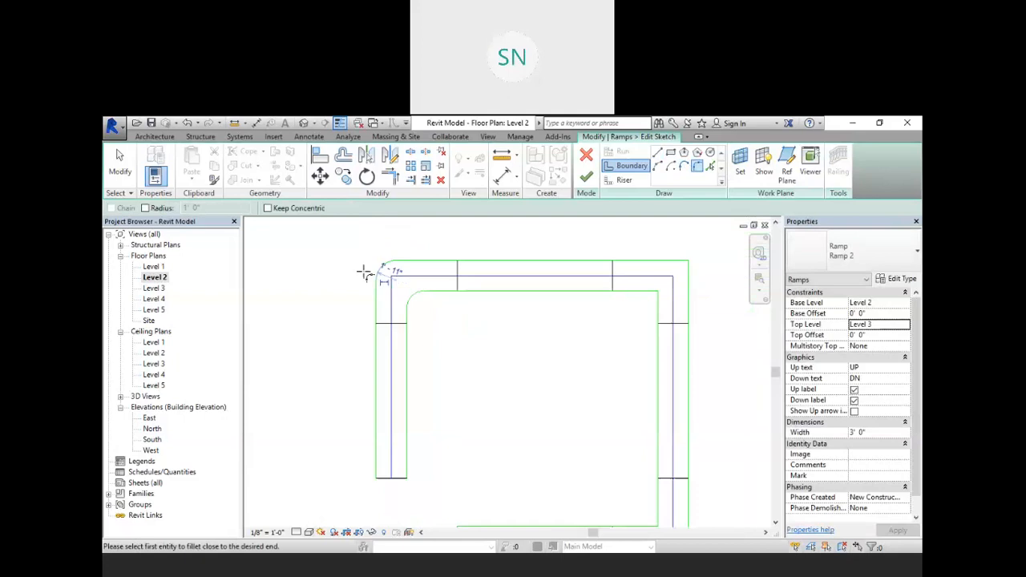
Step: Round the outer and inner boundary lines at the ramp's upper-right corner with fillet arcs
scroll(539, 276, up, 2)
click(554, 254)
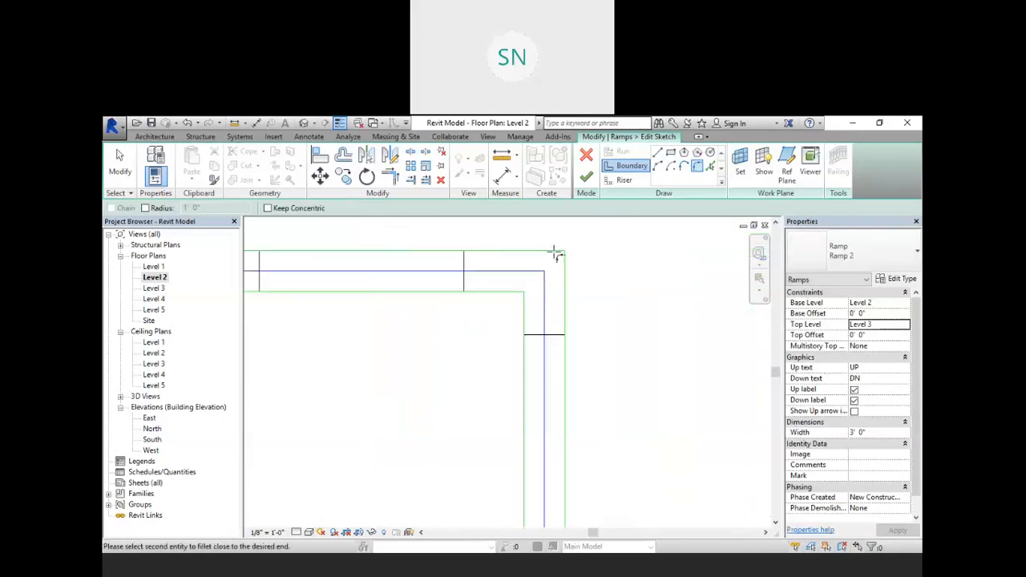
click(565, 274)
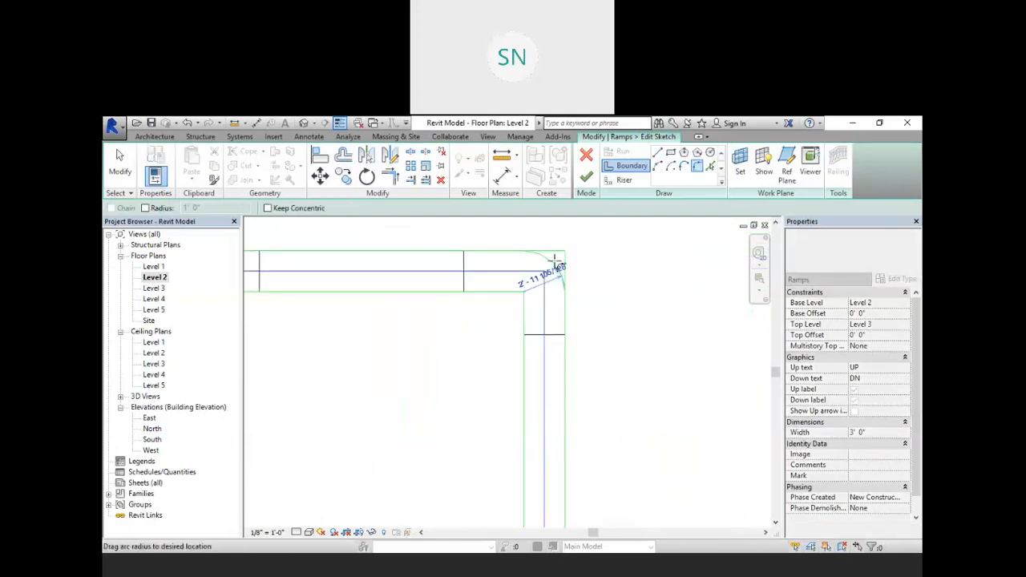
click(495, 291)
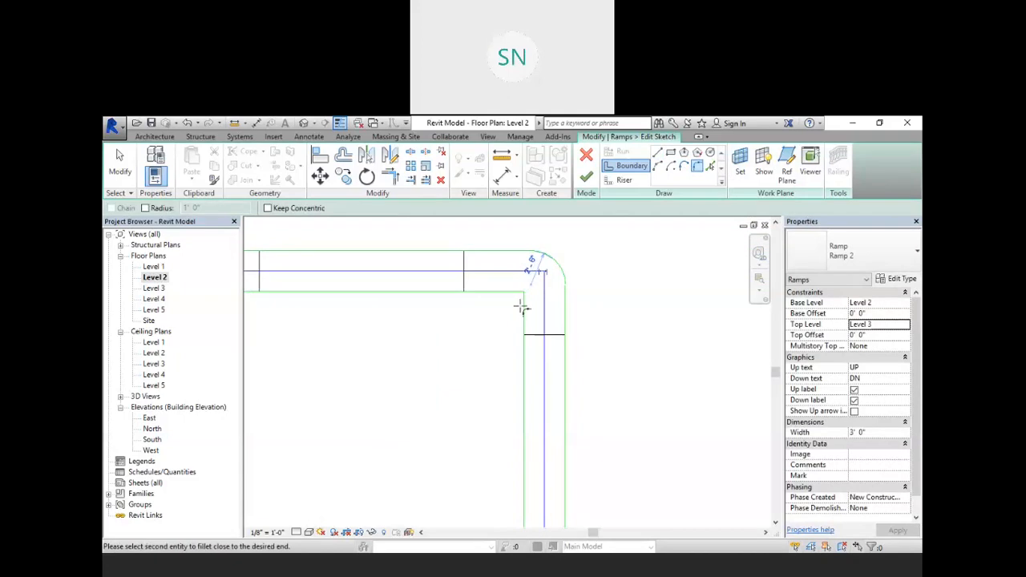
click(525, 317)
Step: Fillet the boundary at the ramp's lower-right corner, with an inner radius of about 2' 7" and an outer radius of about 3' 7"
scroll(489, 289, down, 2)
scroll(487, 287, down, 2)
scroll(508, 412, up, 5)
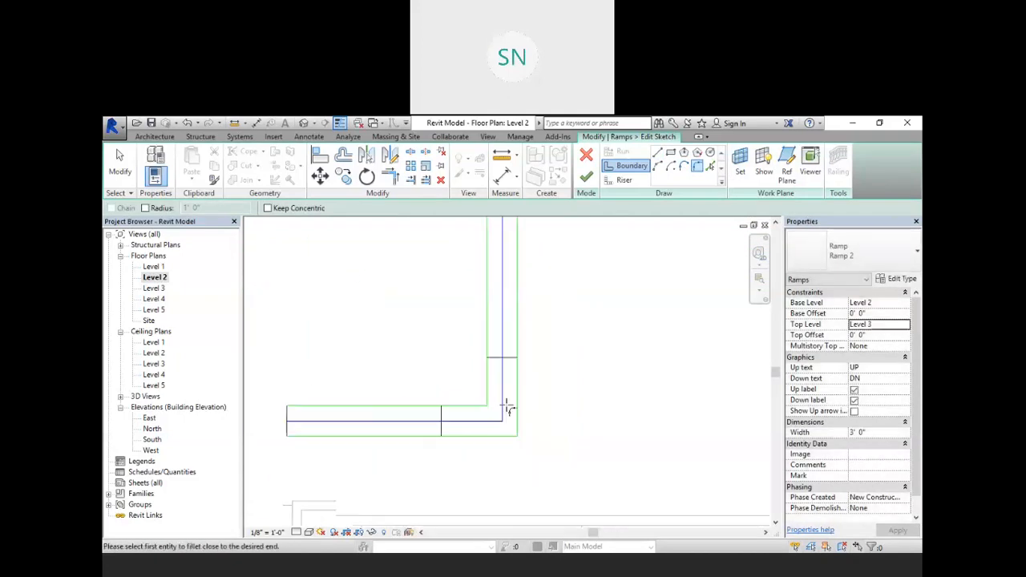
click(464, 405)
click(490, 380)
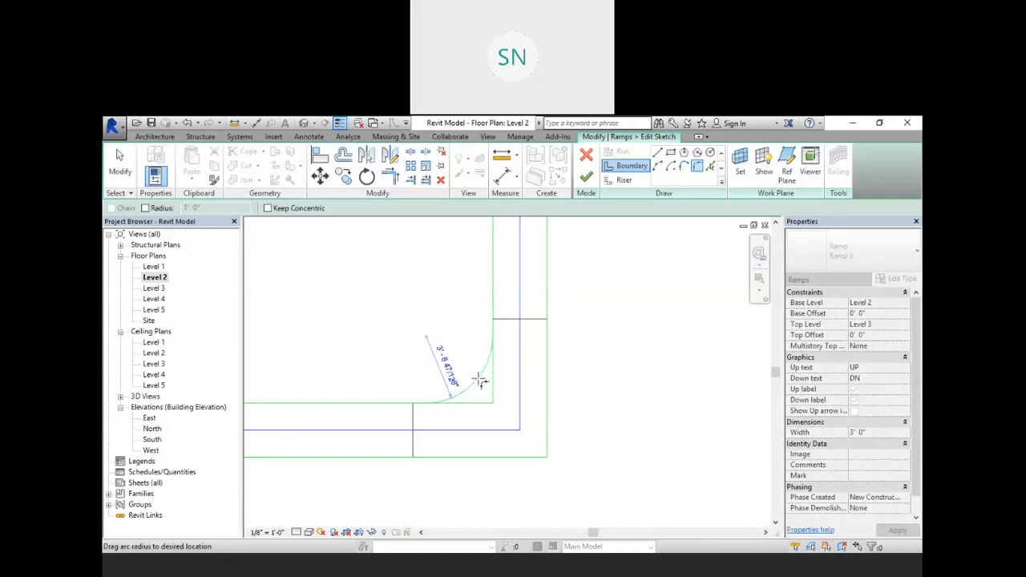
click(479, 392)
click(514, 457)
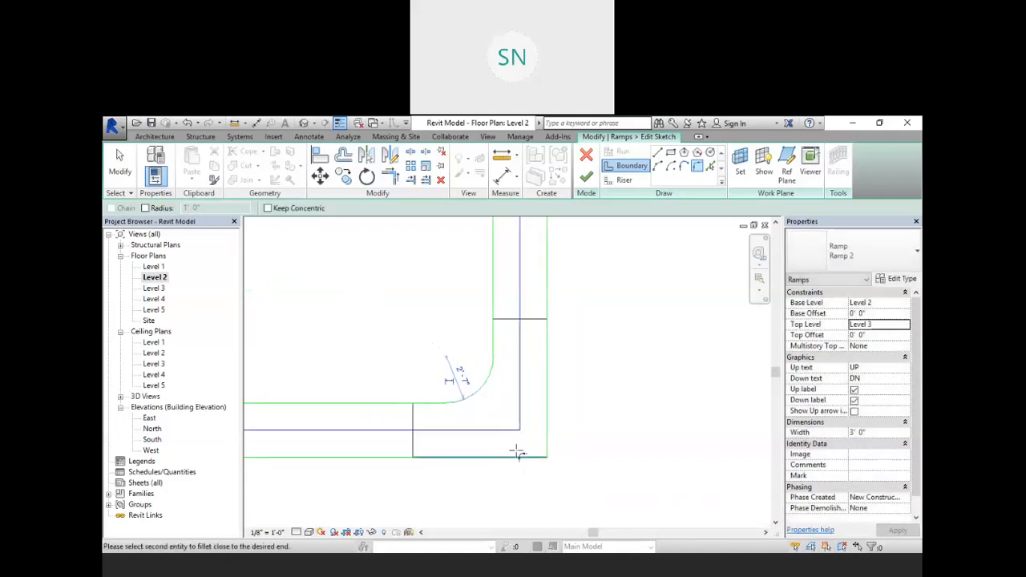
click(546, 437)
click(531, 435)
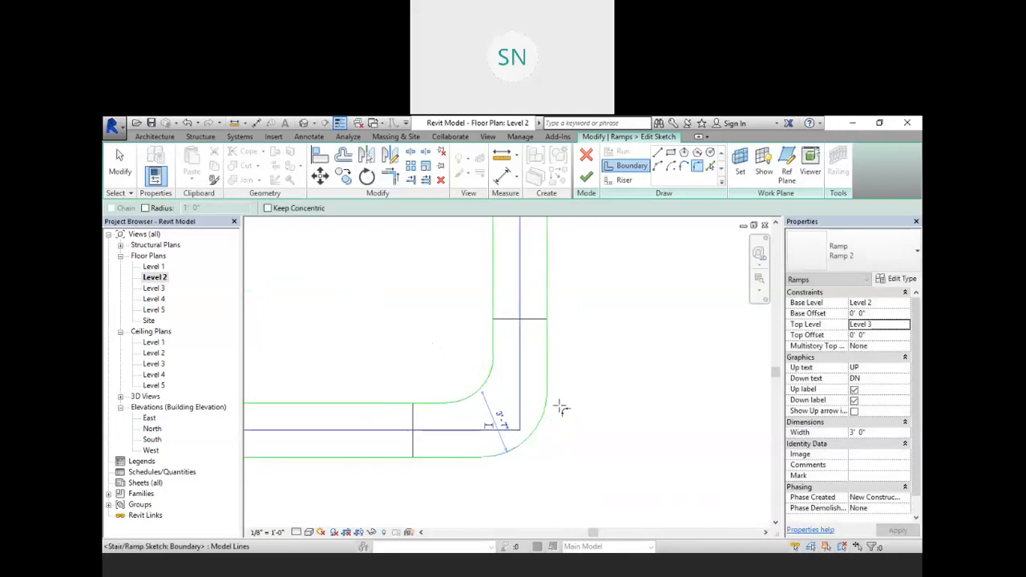
Step: Finish the ramp sketch with its rounded boundary corners and clear the selection
scroll(565, 406, down, 3)
middle_drag(607, 374, 607, 395)
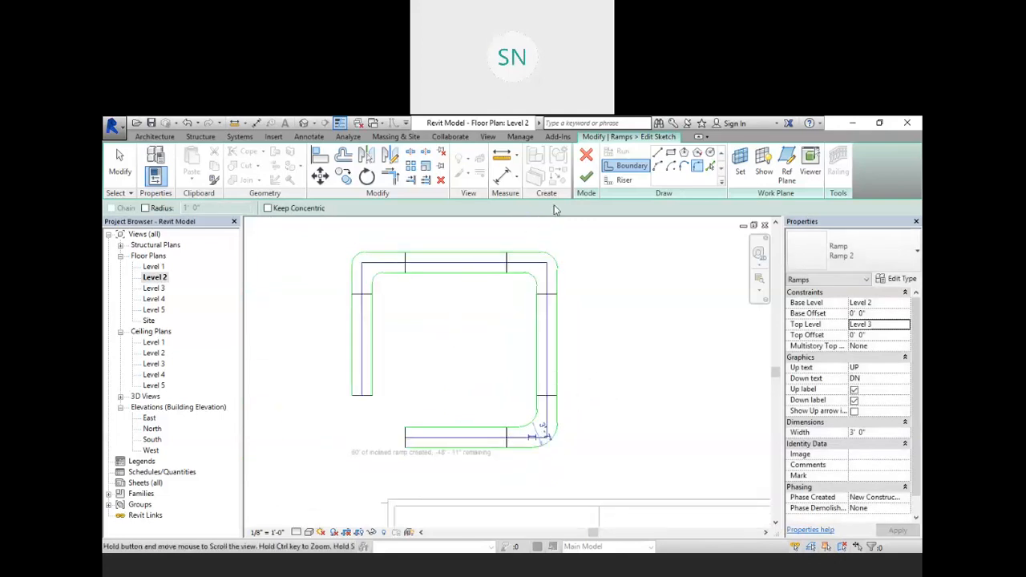
click(586, 176)
click(496, 307)
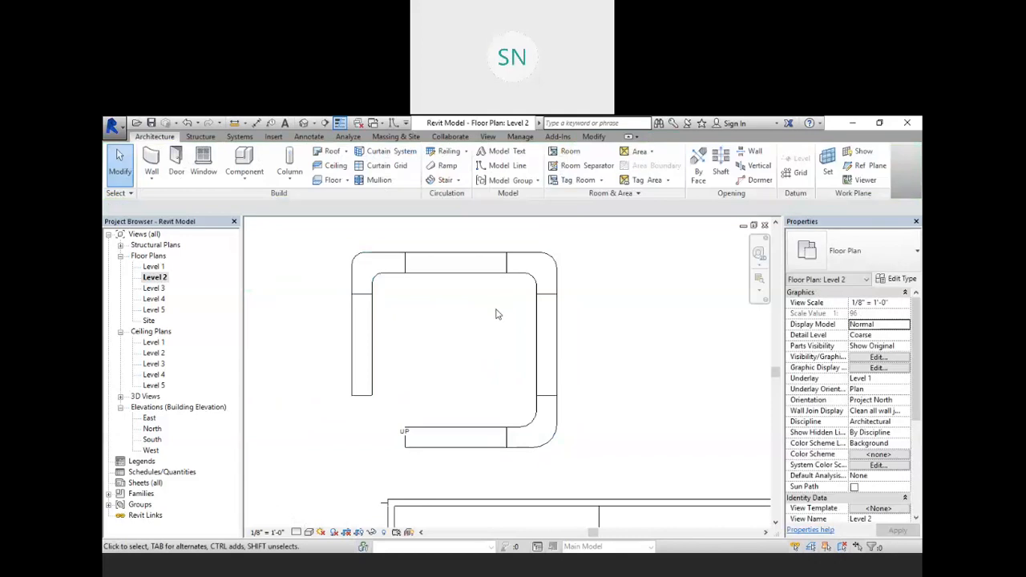
Step: Edit the ramp sketch and draw a riser line across the right-hand run, 6' 0" above its lower riser
scroll(521, 384, up, 4)
middle_drag(551, 360, 579, 403)
scroll(579, 403, down, 3)
middle_drag(457, 364, 502, 362)
scroll(429, 293, up, 1)
middle_drag(593, 373, 564, 316)
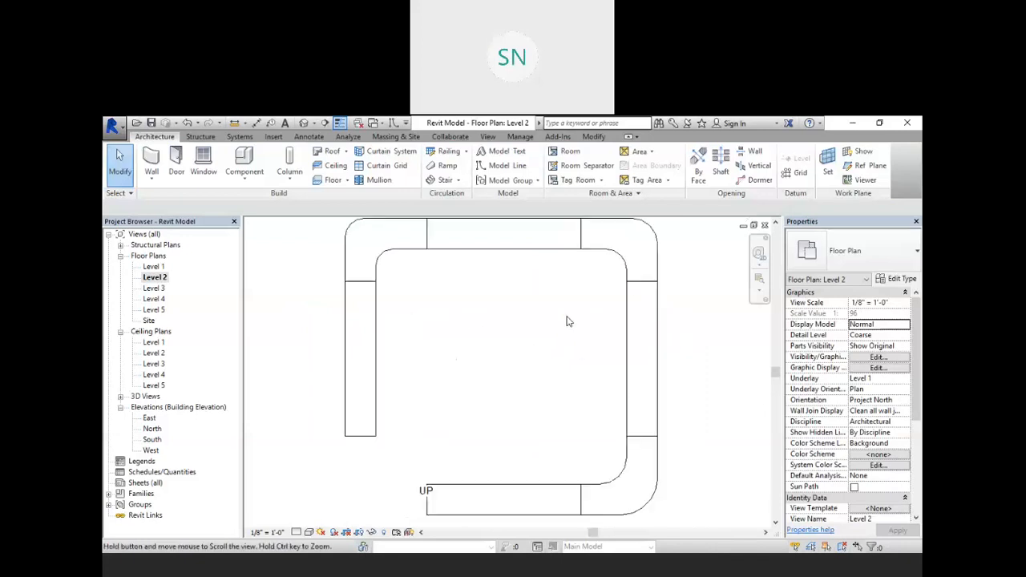
click(633, 328)
click(586, 171)
middle_drag(591, 364, 556, 360)
click(623, 181)
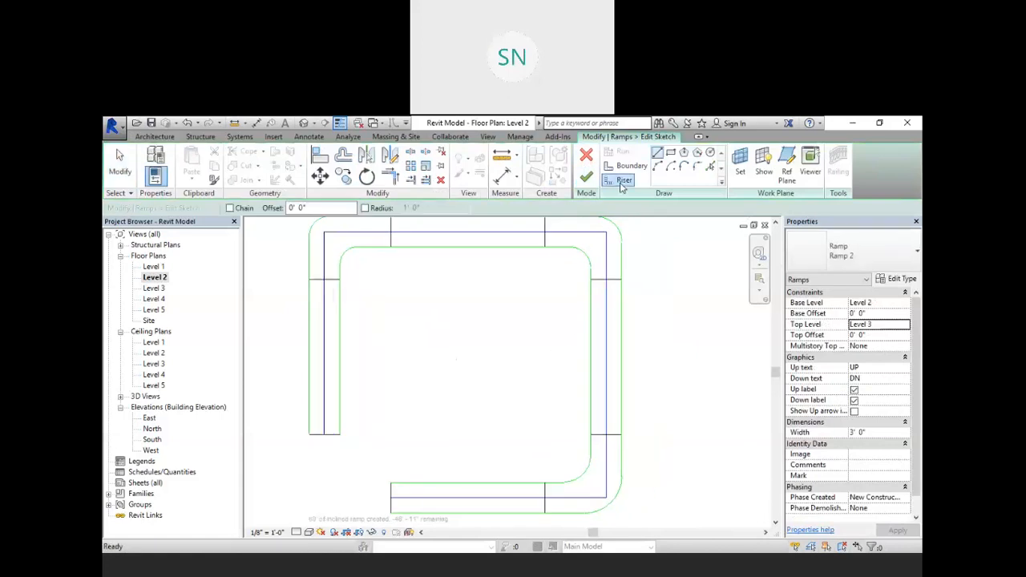
scroll(594, 371, up, 2)
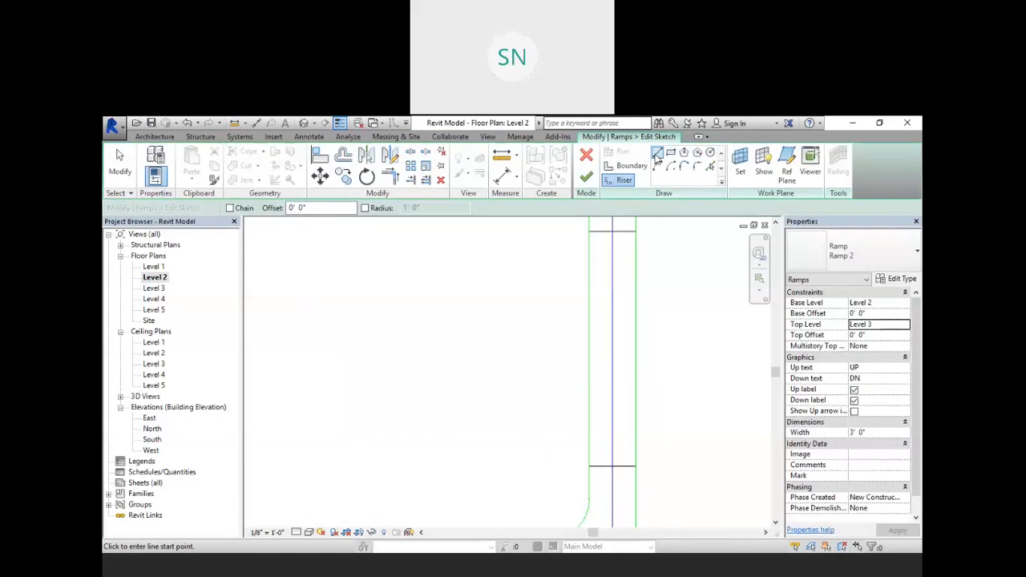
click(591, 347)
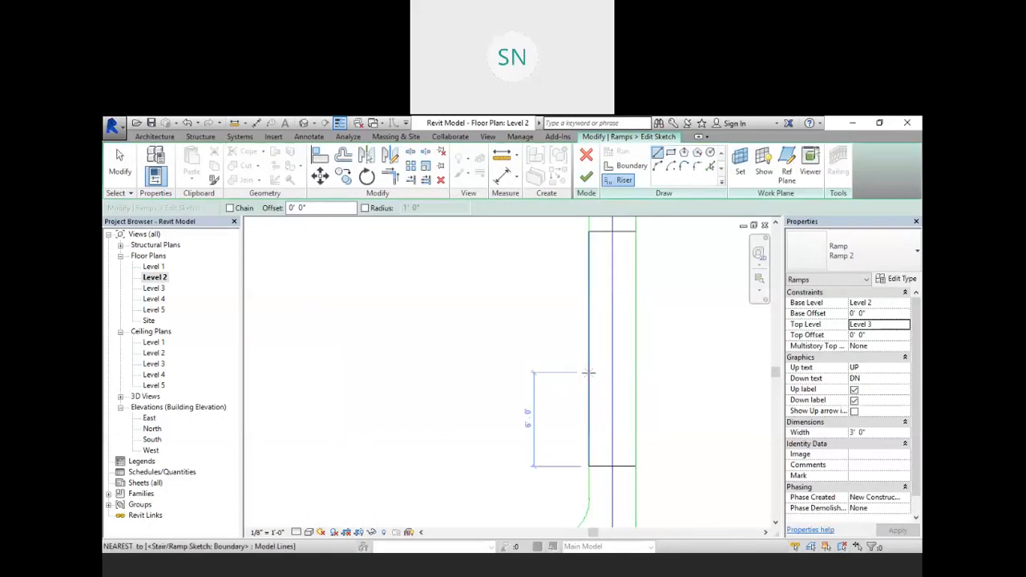
click(636, 372)
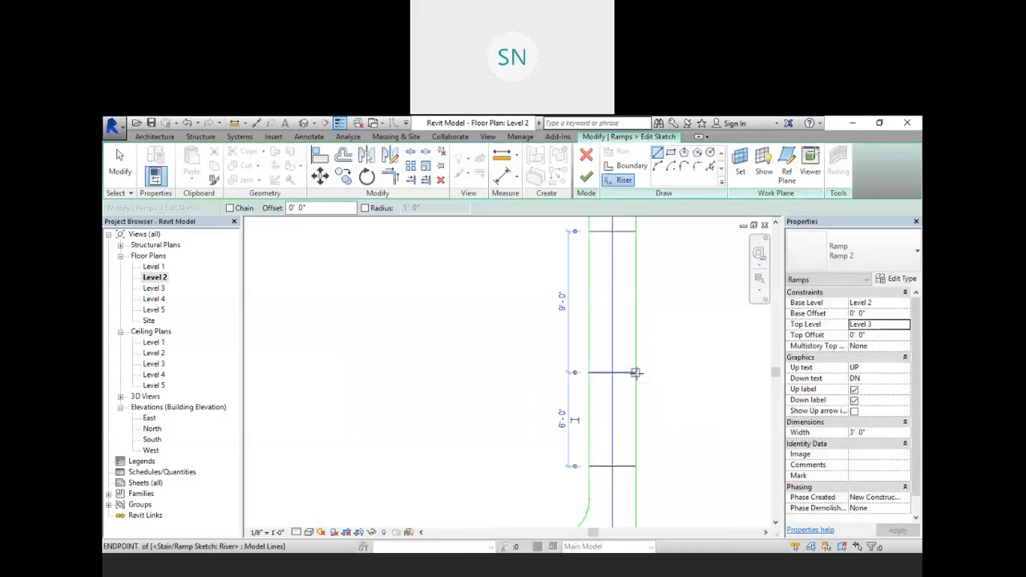
Step: Draw a second riser across the same run, 4' 0" above the added one, and finish the ramp sketch
click(589, 309)
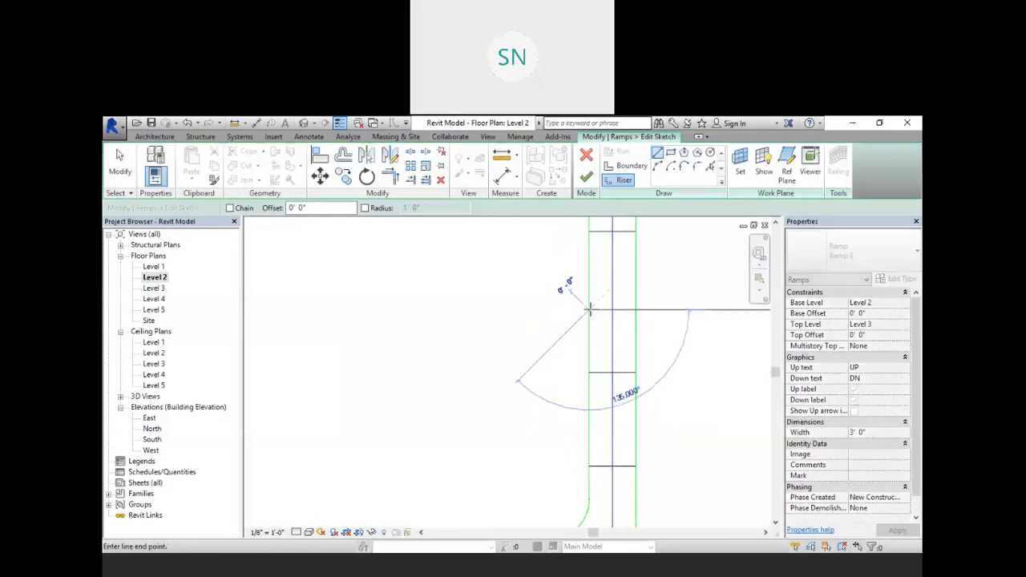
click(636, 310)
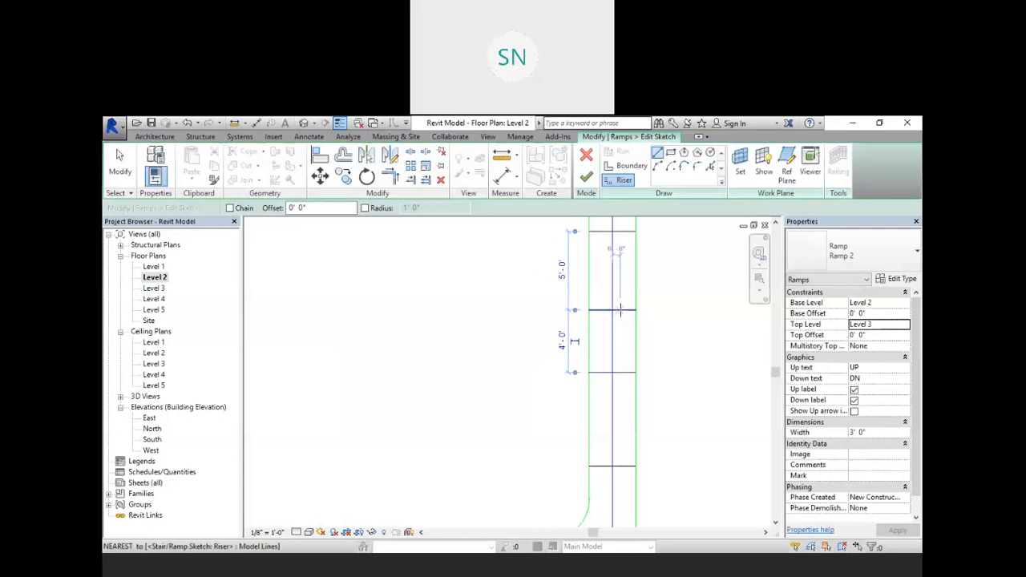
click(586, 177)
click(543, 314)
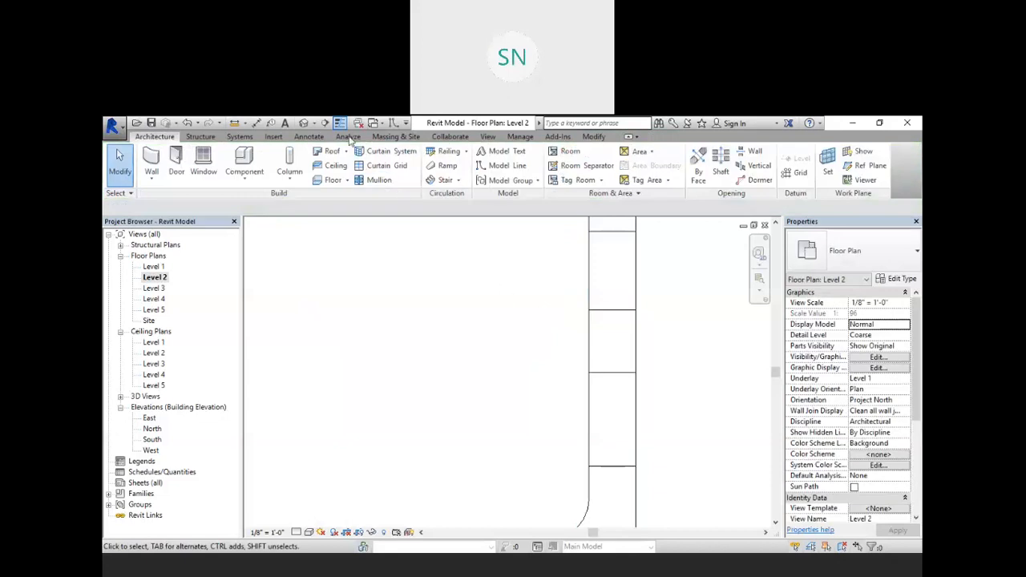
Step: Examine the ramp run with the added intermediate landing from several angles in the 3D view
click(303, 123)
shift+middle_drag(630, 454, 678, 418)
scroll(507, 402, up, 2)
scroll(507, 402, up, 2)
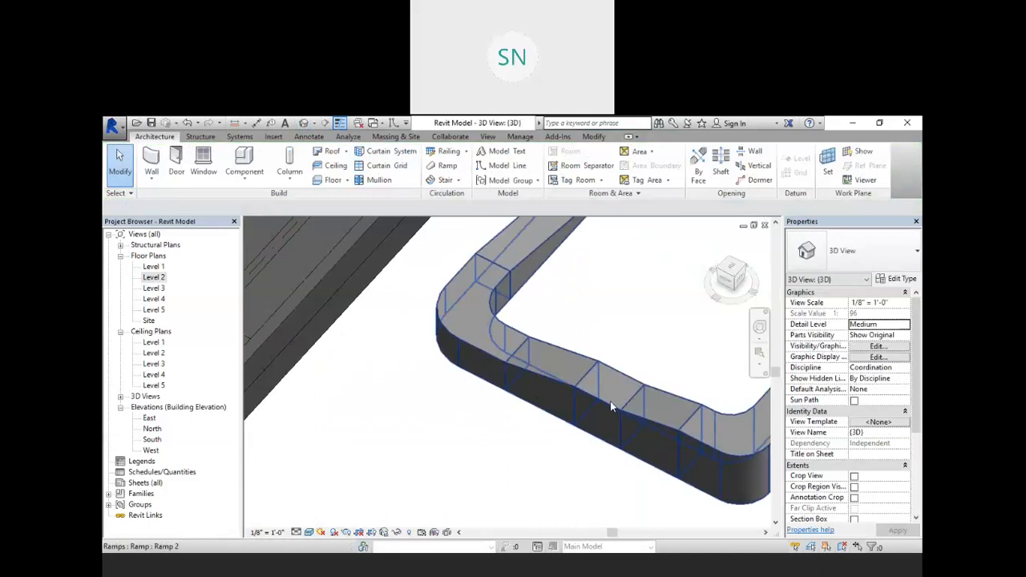
shift+middle_drag(619, 396, 556, 334)
scroll(556, 334, down, 3)
shift+middle_drag(601, 380, 618, 396)
scroll(568, 323, up, 2)
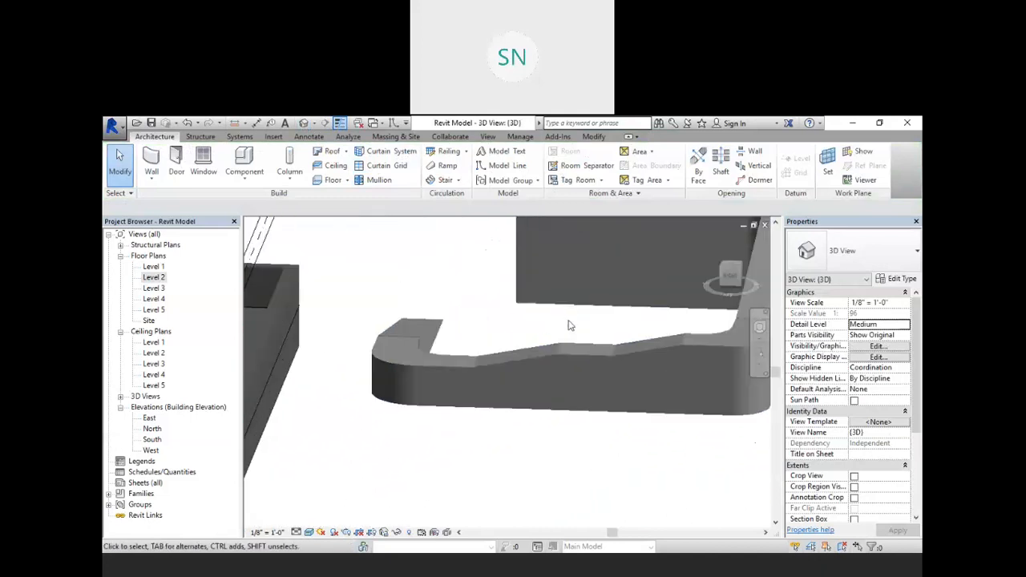
shift+middle_drag(596, 353, 586, 402)
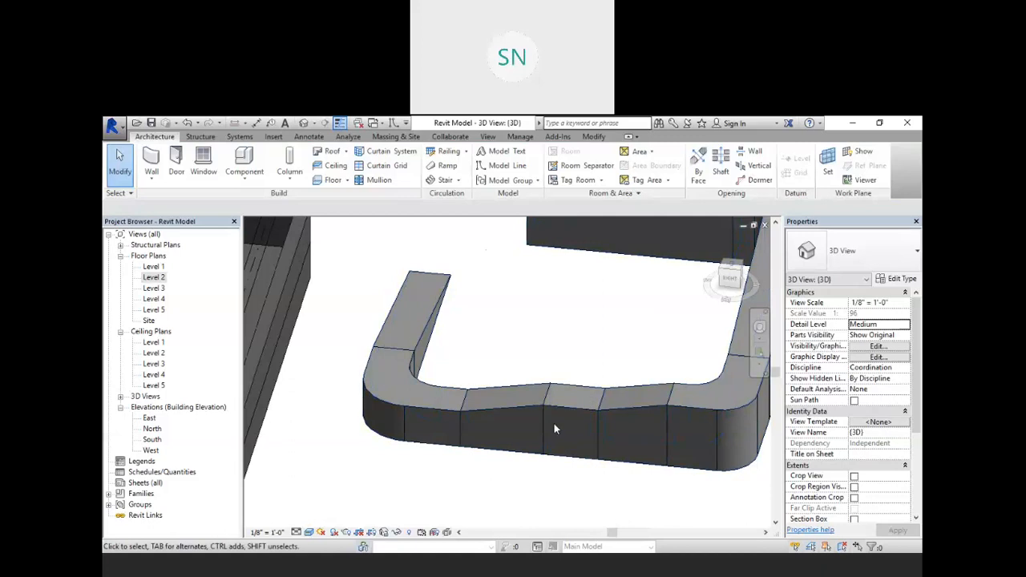
scroll(554, 414, down, 2)
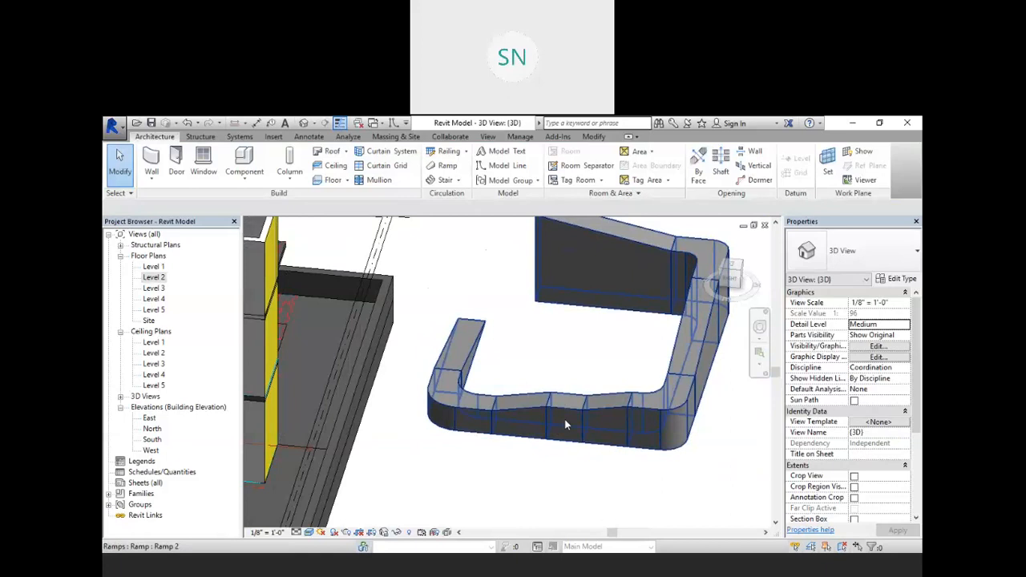
Step: Reopen the ramp sketch in the Level 2 plan and draw a 2' 0" radius boundary arc bulging inward between the two middle risers
key(ctrl+Tab)
scroll(529, 366, down, 1)
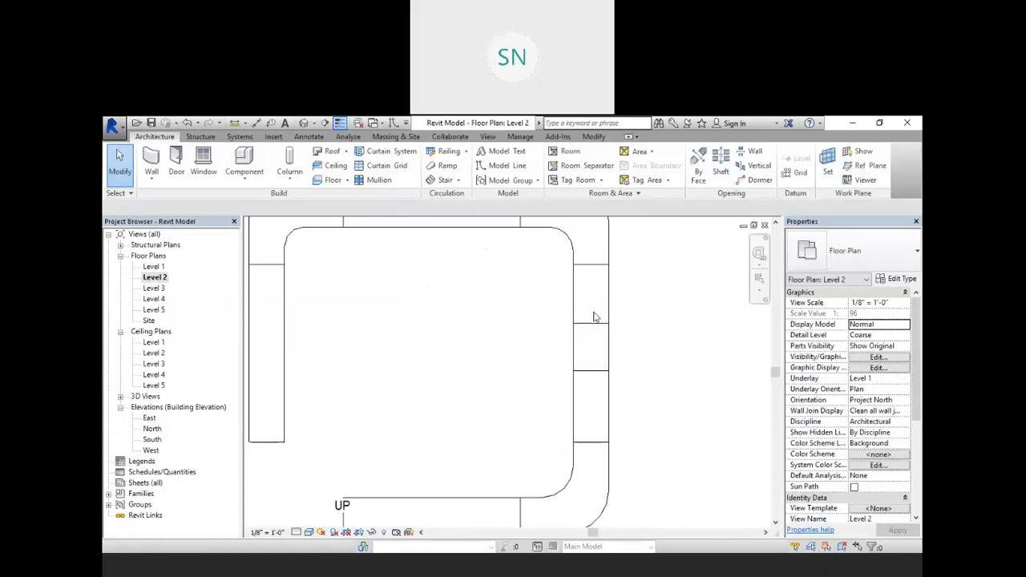
click(590, 324)
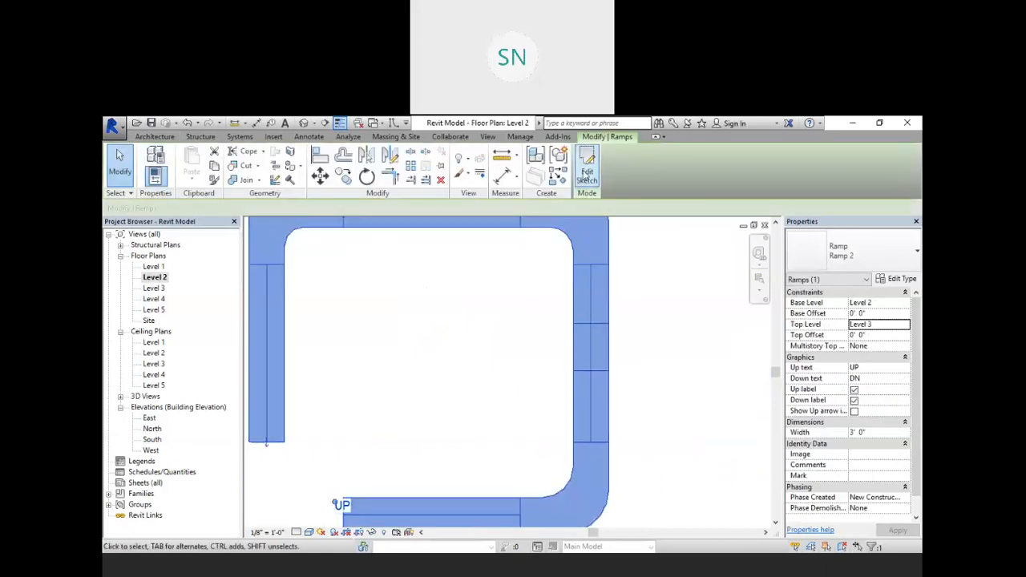
click(588, 172)
scroll(591, 329, up, 3)
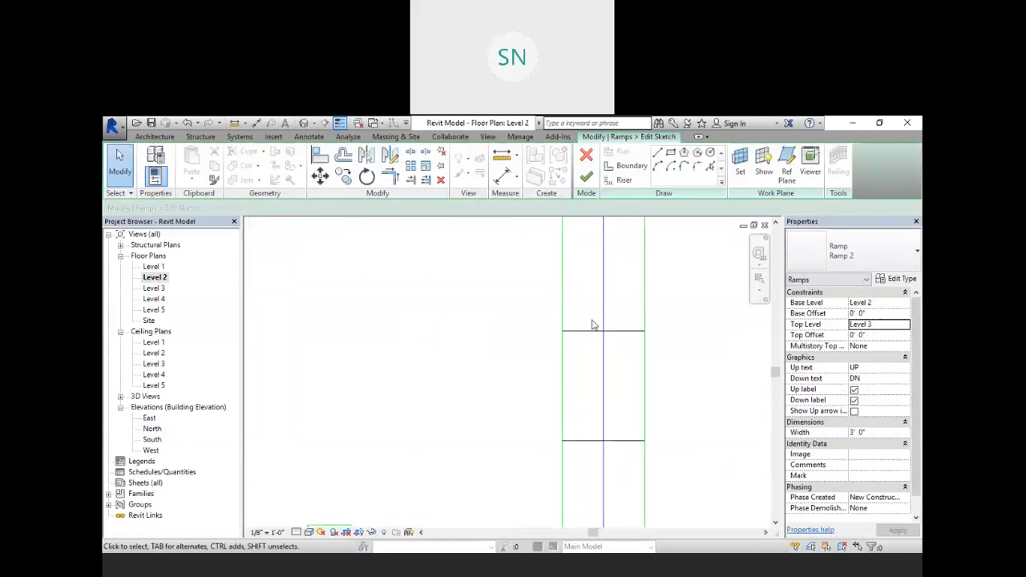
click(657, 166)
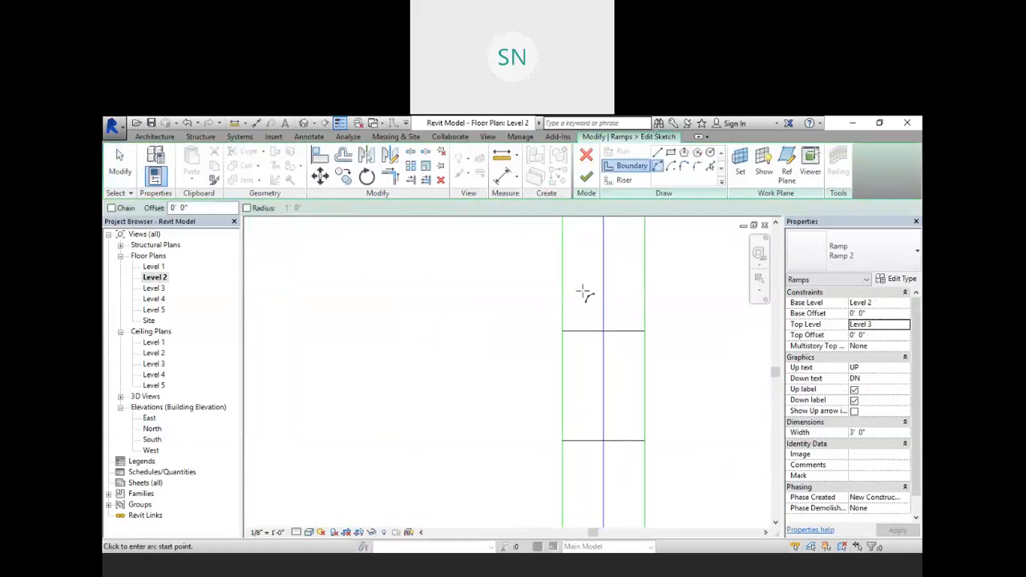
click(562, 331)
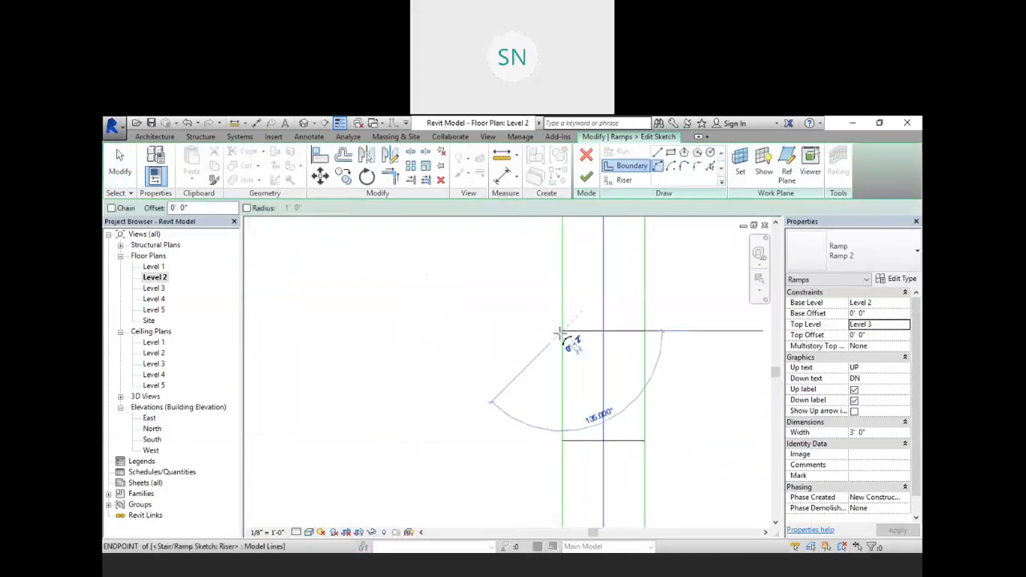
click(562, 440)
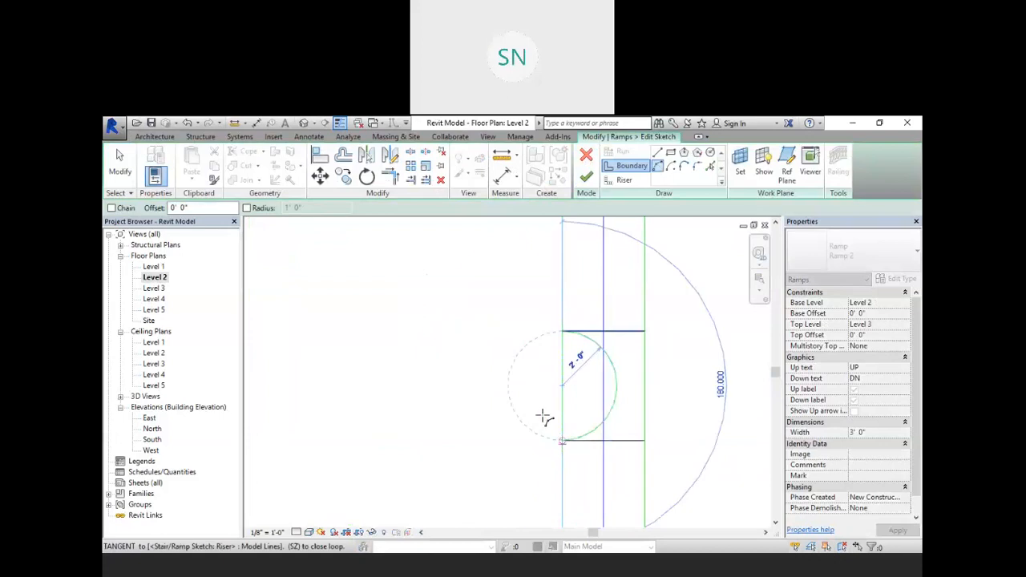
click(519, 381)
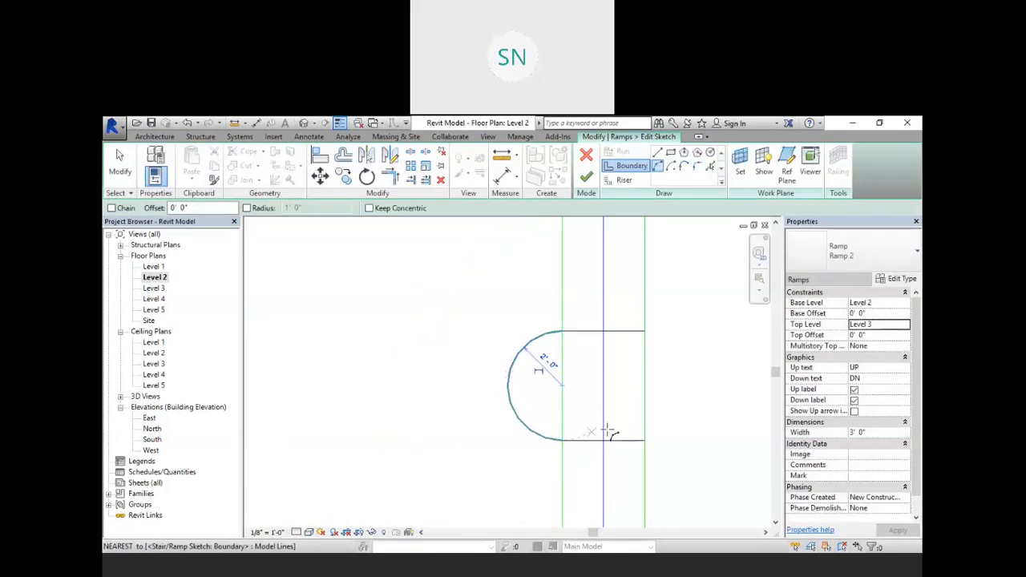
Step: Draw a matching semicircular boundary arc on the outer side of the middle landing and end the arc command
click(645, 330)
click(645, 440)
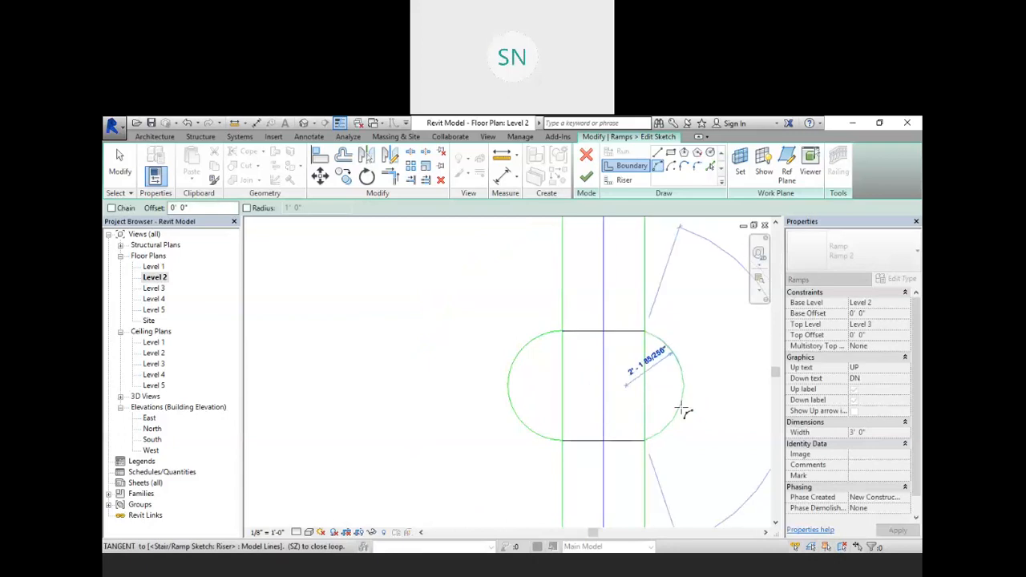
click(696, 393)
right_click(695, 268)
right_click(704, 267)
click(722, 274)
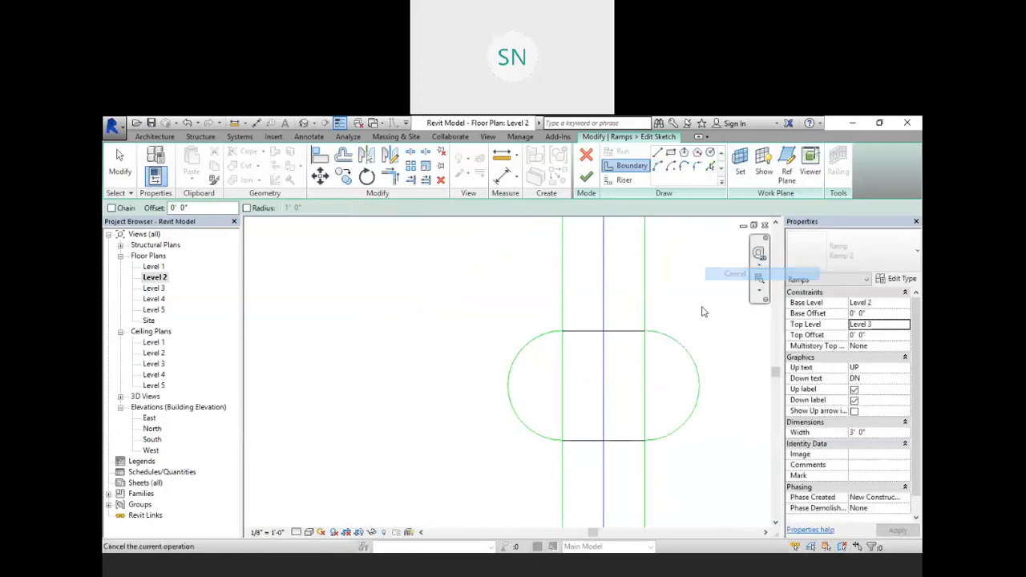
Step: Split both straight boundary lines at the middle landing, about 1' 10" below its upper riser
click(644, 378)
click(665, 383)
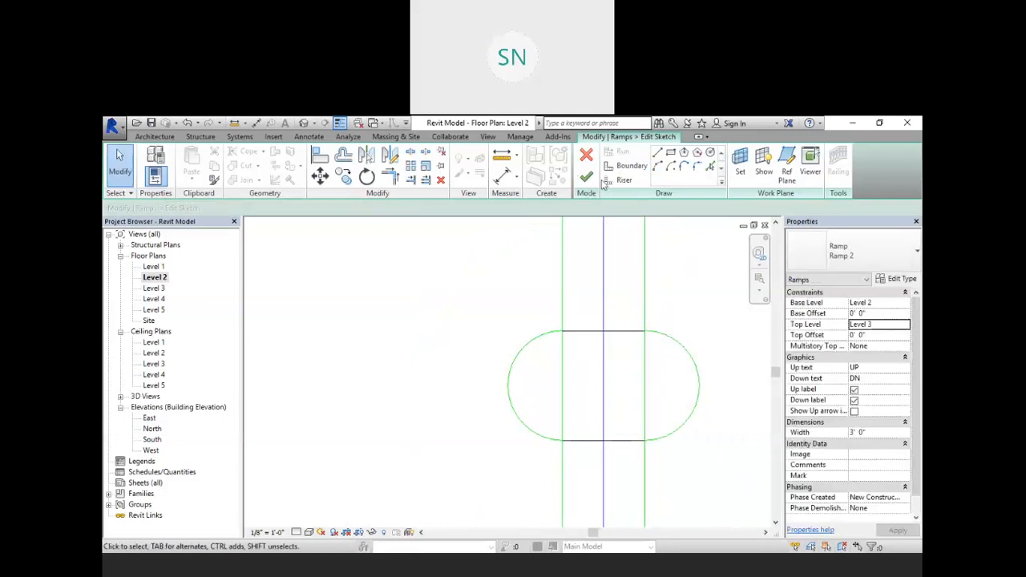
click(409, 152)
click(562, 380)
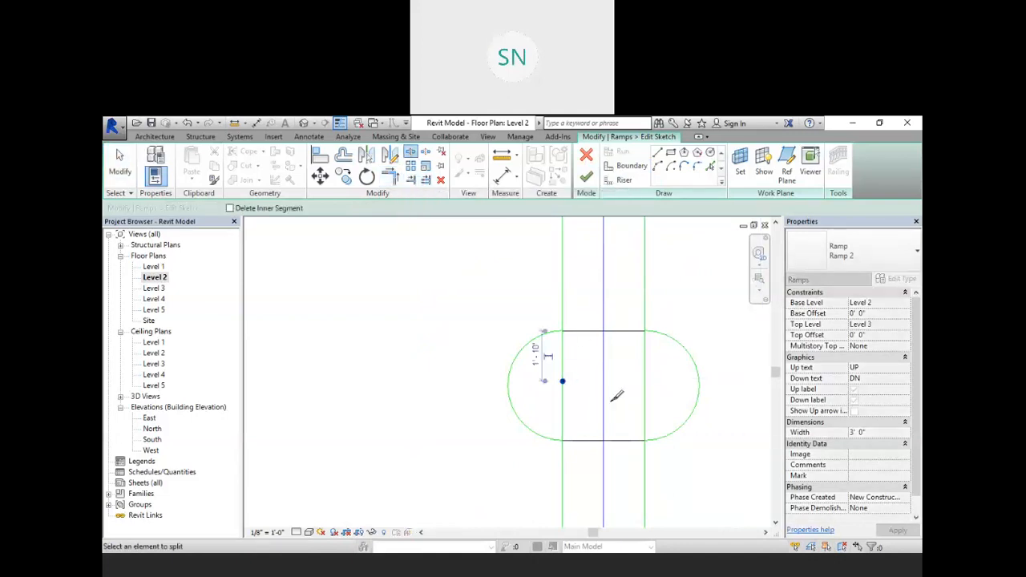
click(645, 381)
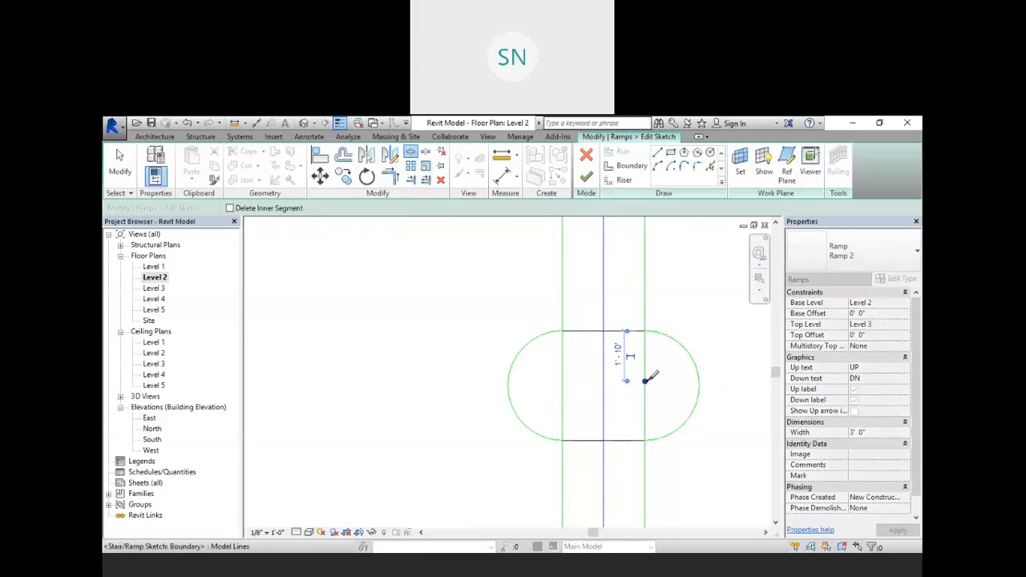
Step: Trim the split boundary lines to the landing arcs on both sides and finish the ramp sketch
click(390, 177)
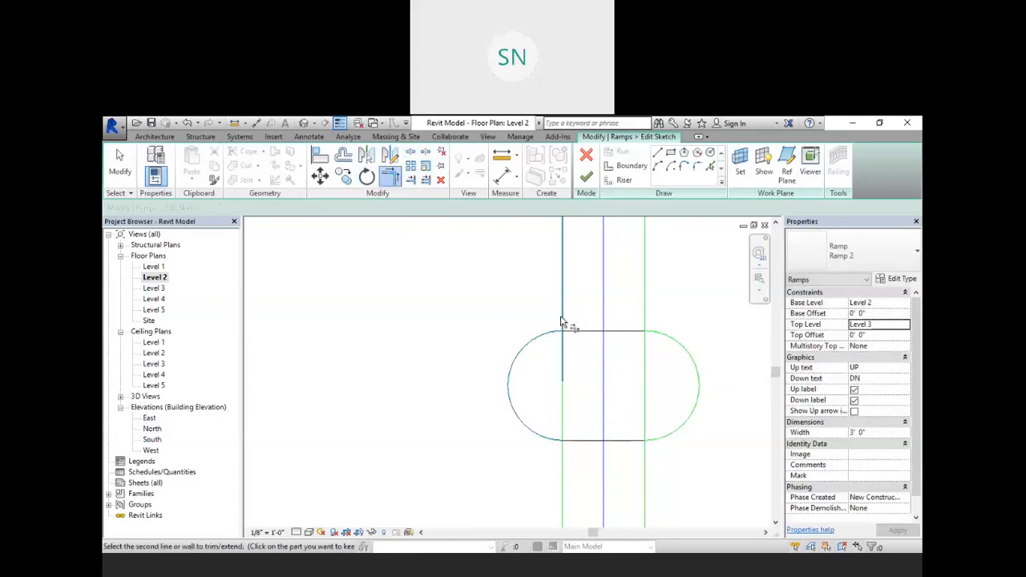
click(545, 436)
click(562, 463)
click(647, 439)
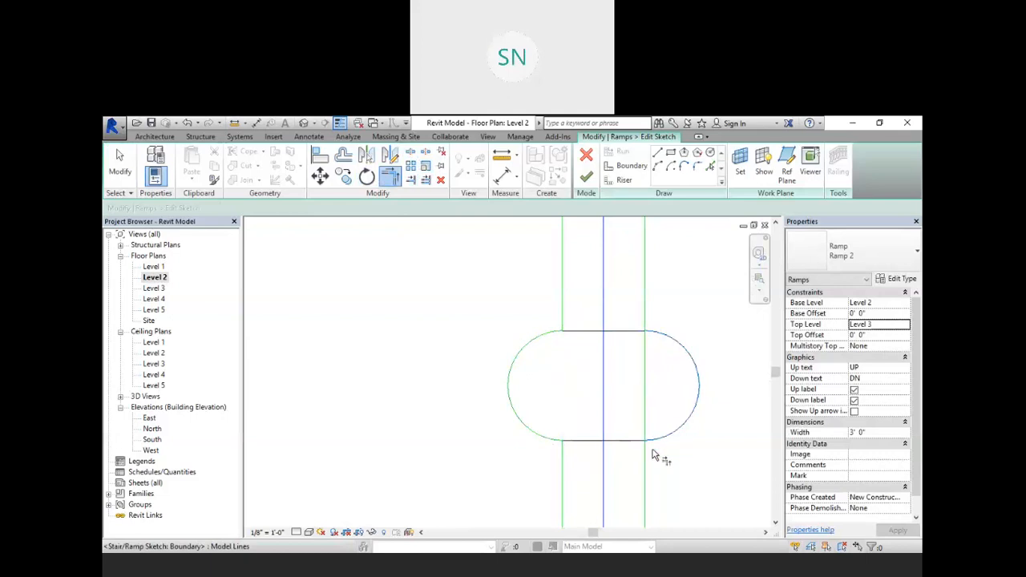
click(645, 304)
click(665, 335)
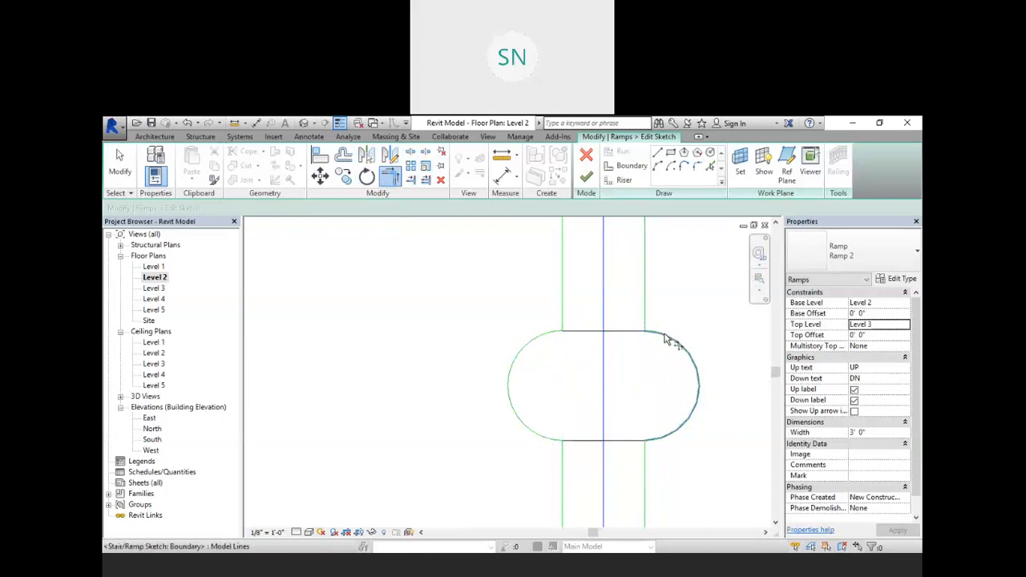
click(586, 176)
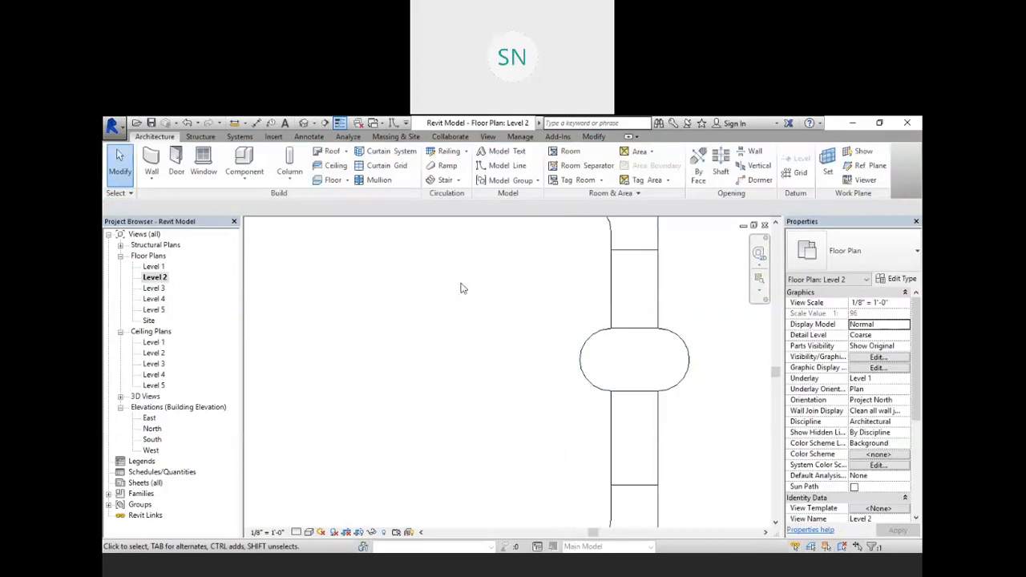
Step: Examine the ramp's rounded middle landing and its adjoining runs in the 3D view
click(306, 124)
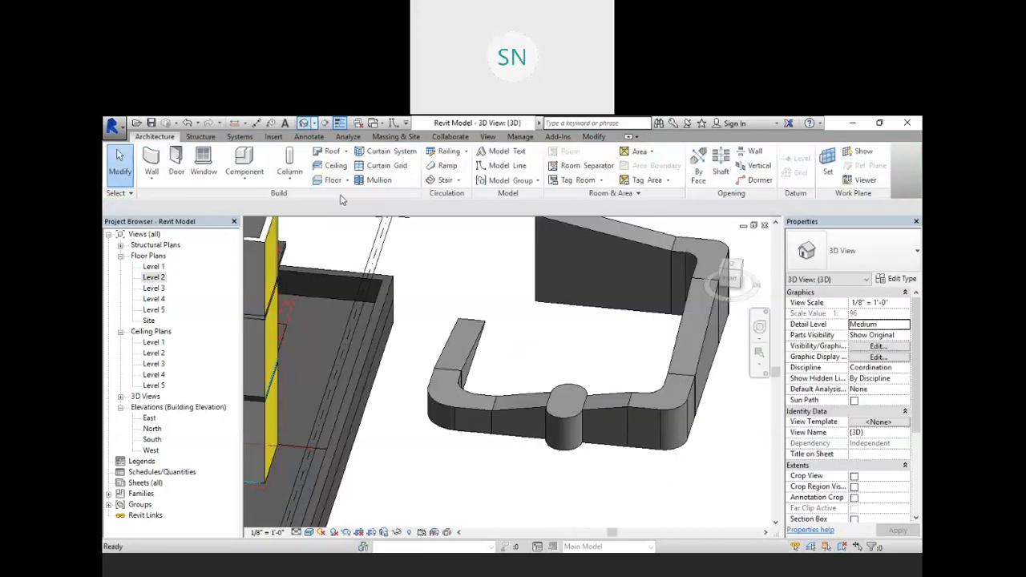
shift+middle_drag(553, 373, 577, 393)
scroll(589, 410, up, 3)
scroll(591, 412, up, 1)
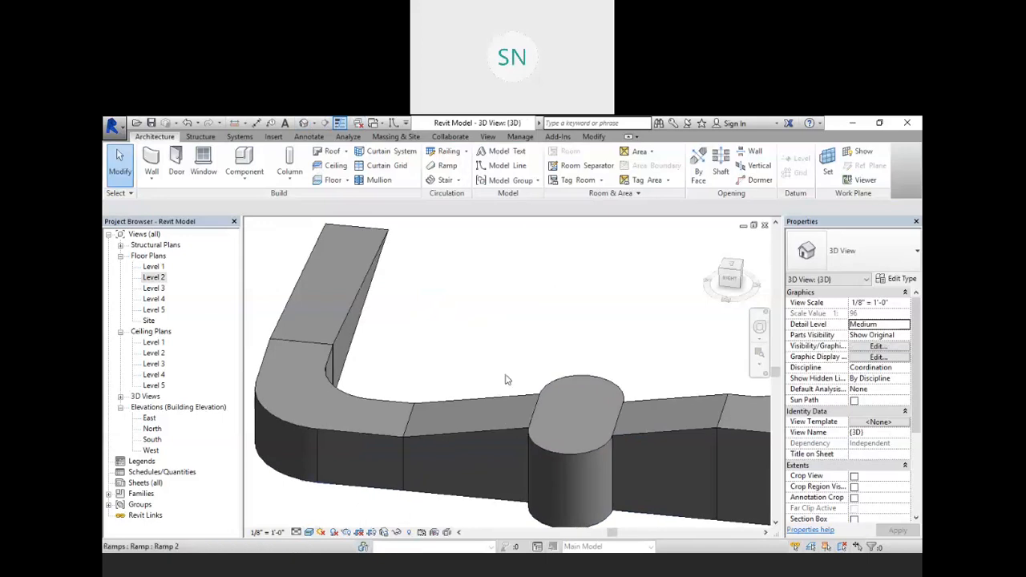
scroll(560, 462, down, 2)
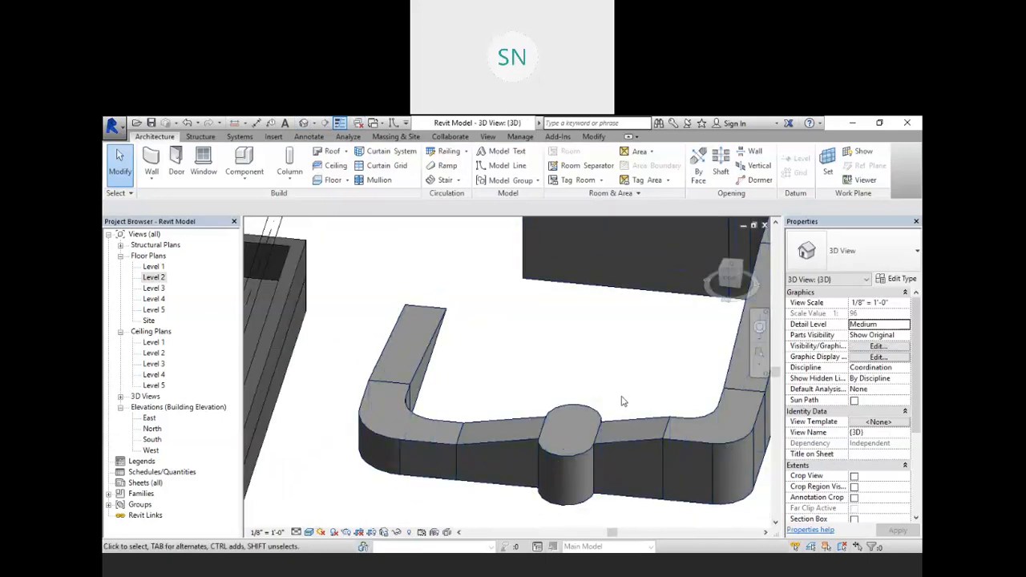
scroll(607, 394, down, 2)
middle_drag(645, 387, 608, 406)
scroll(535, 452, up, 1)
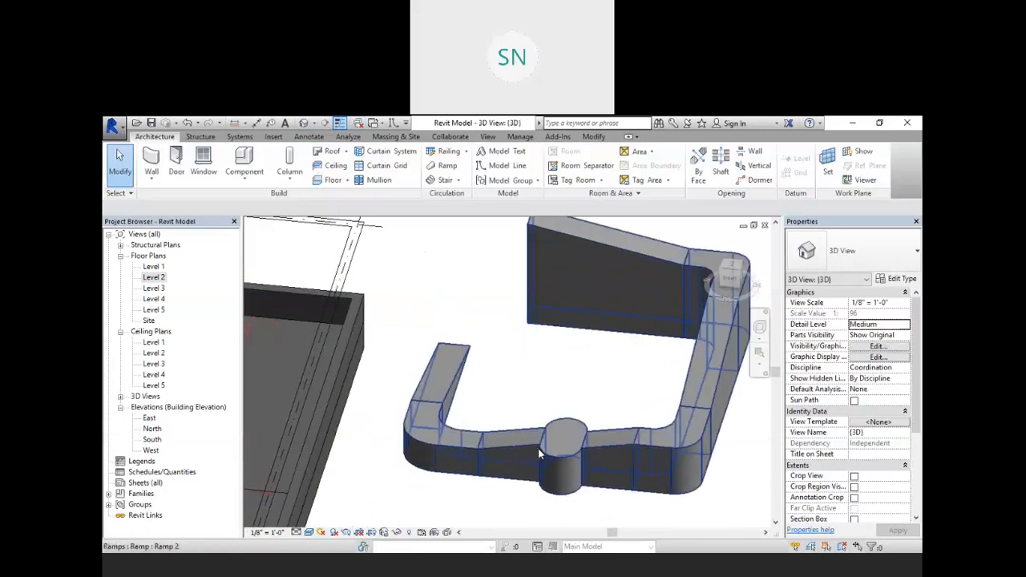
scroll(536, 447, up, 3)
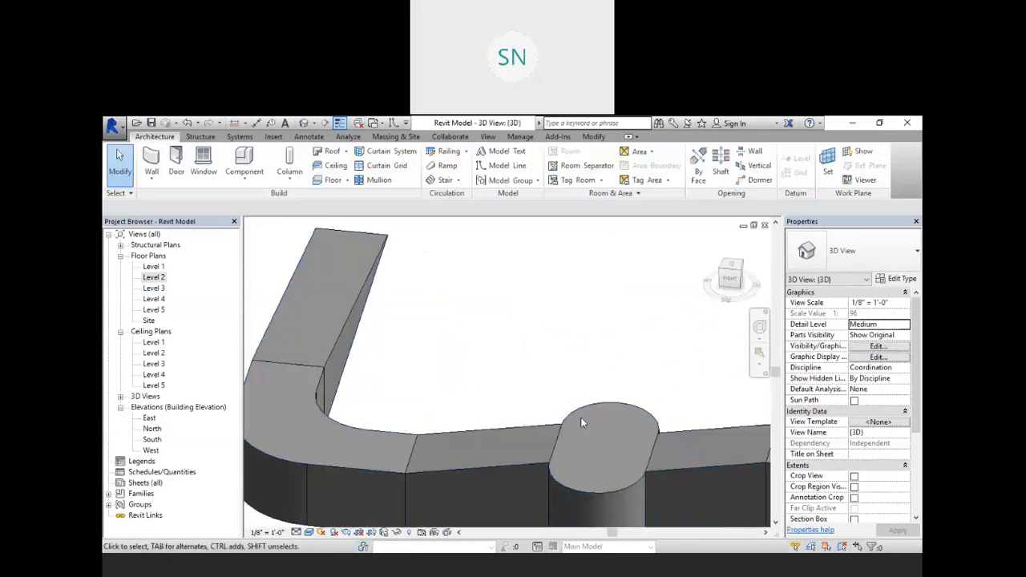
scroll(608, 395, down, 3)
middle_drag(641, 439, 583, 451)
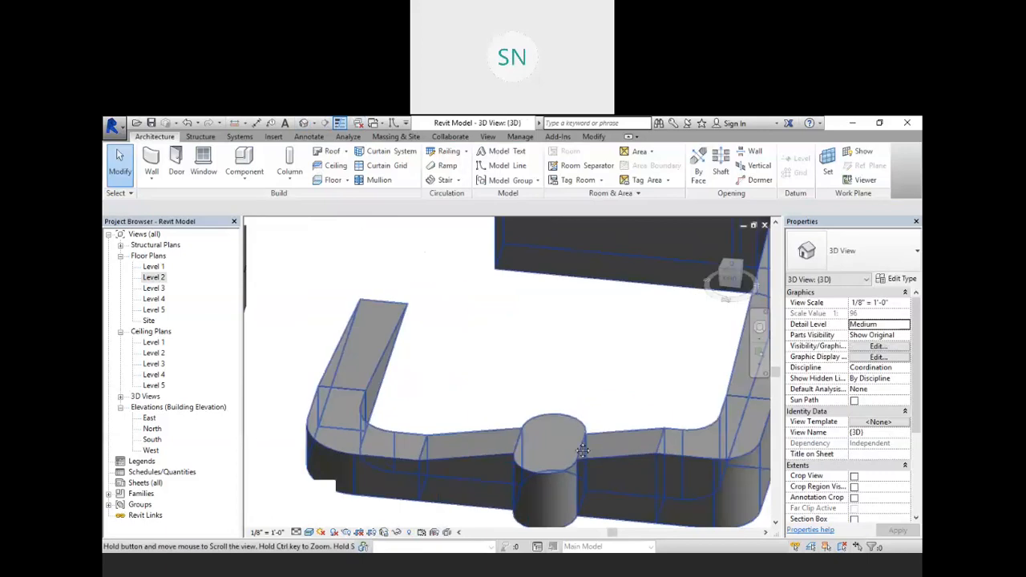
scroll(576, 443, down, 2)
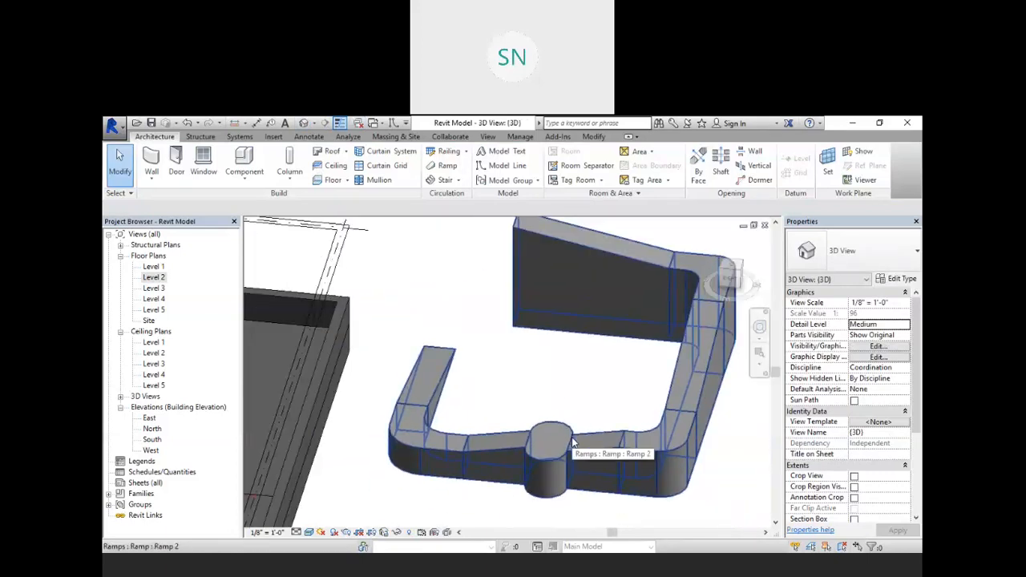
Step: Place Handrail - Rectangular railings on the multi-run ramp by picking it as host, and leave the railings deselected
scroll(571, 425, down, 3)
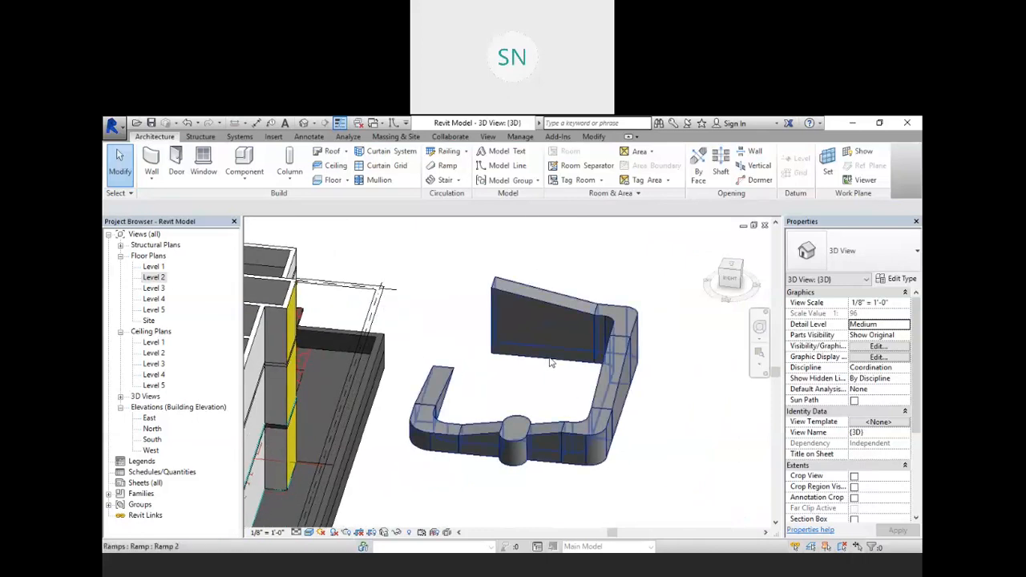
click(454, 151)
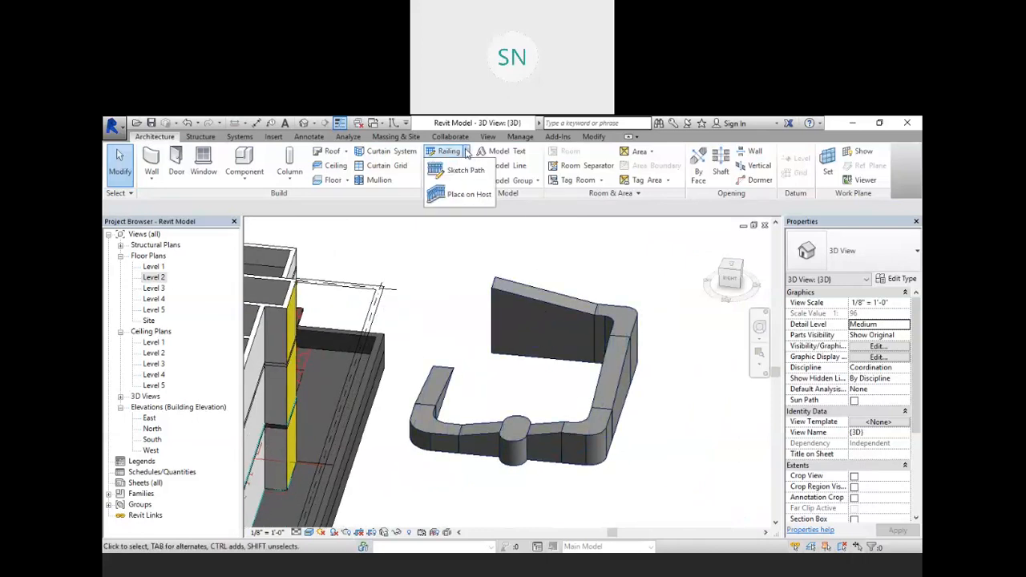
click(468, 195)
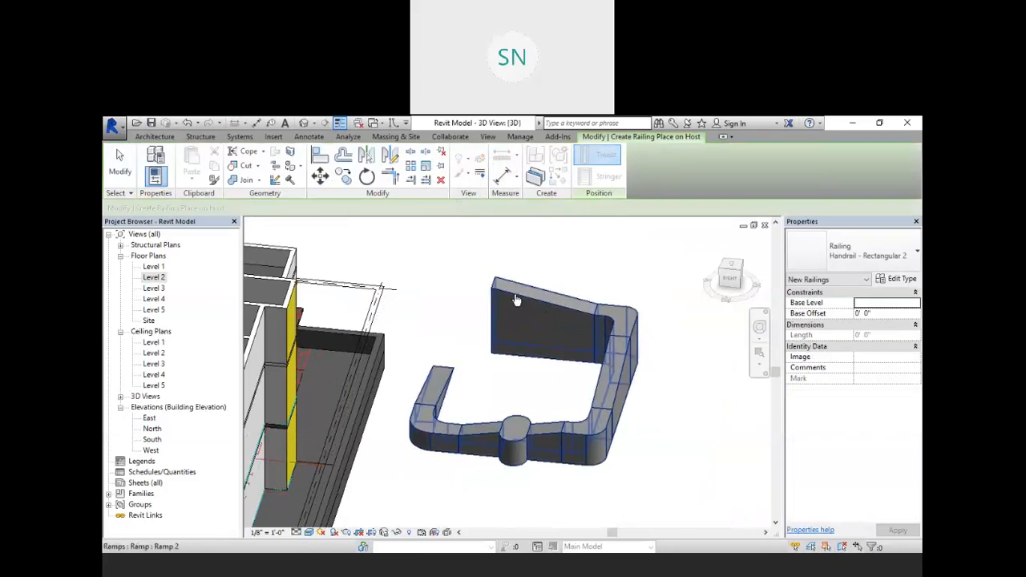
click(858, 255)
click(854, 348)
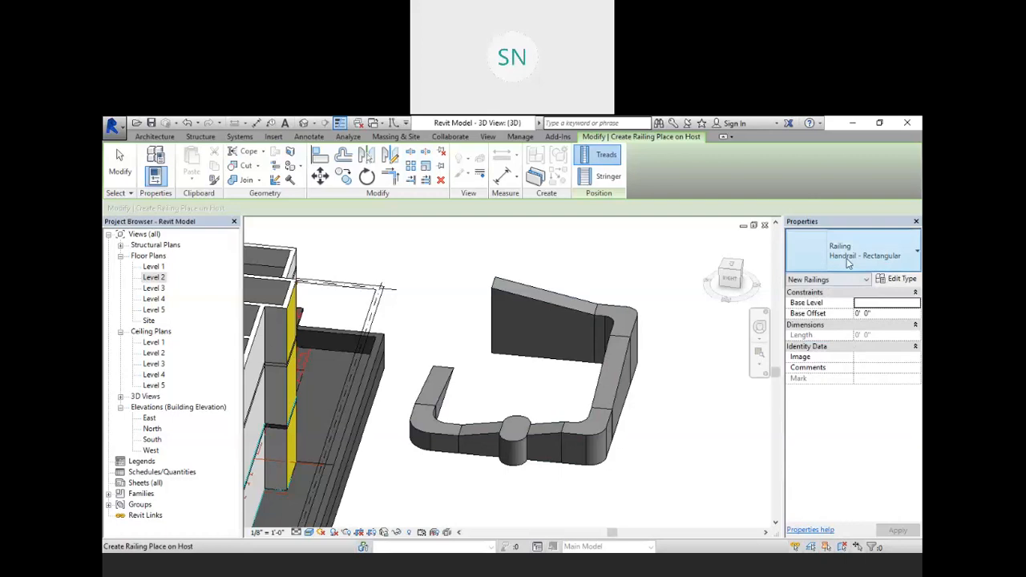
click(626, 355)
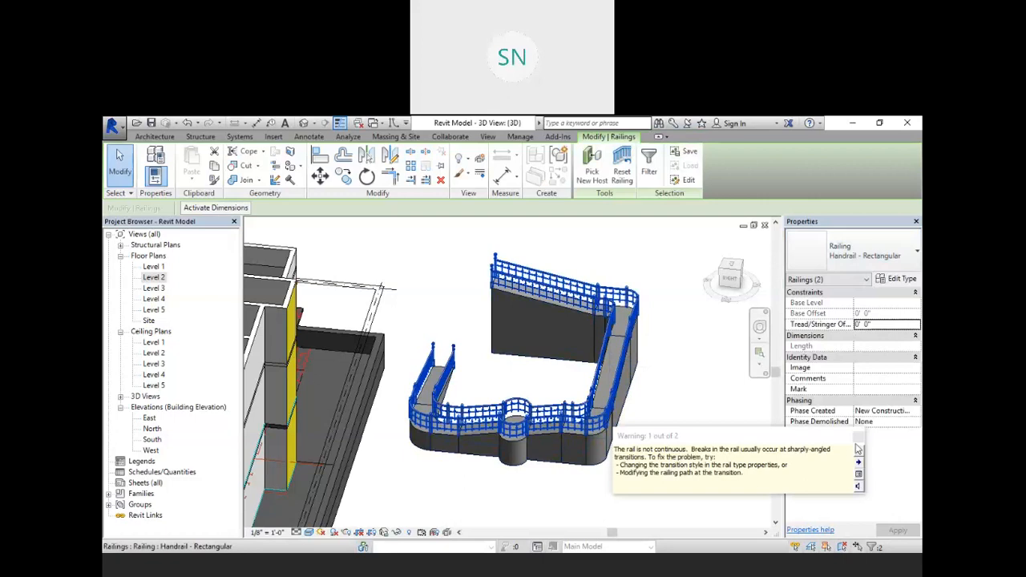
right_click(704, 390)
click(746, 131)
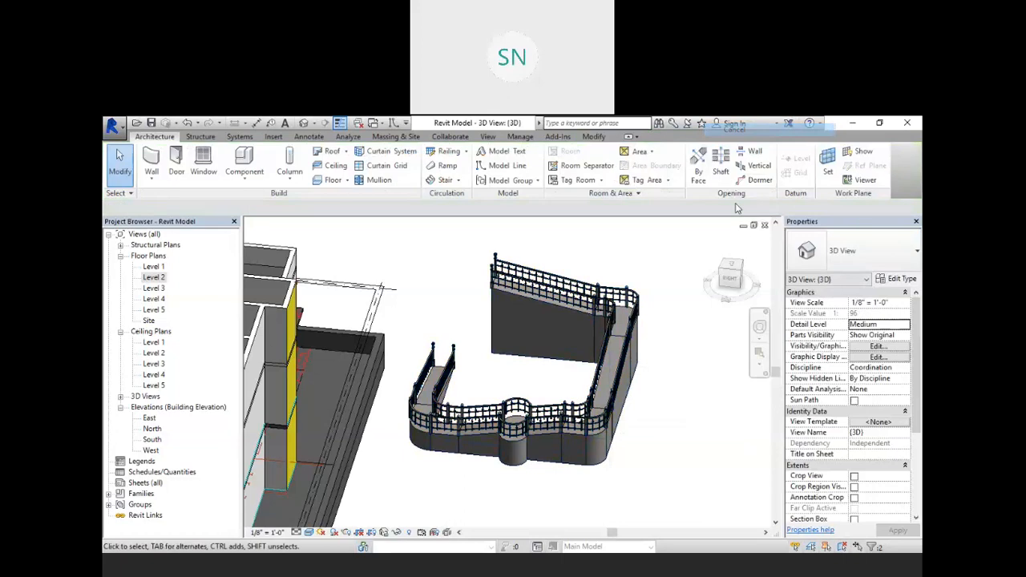
right_click(704, 331)
click(719, 338)
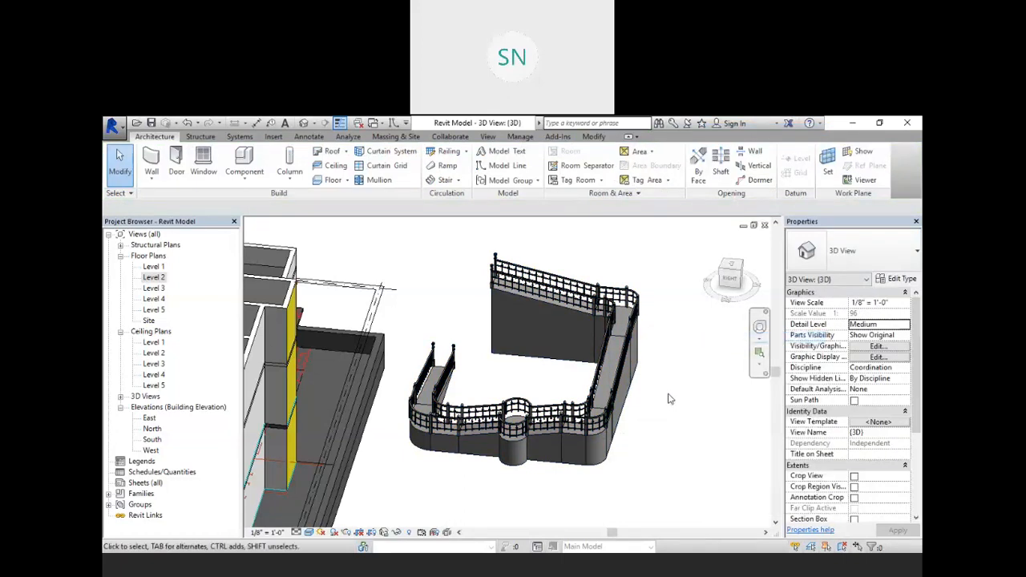
Step: Examine the ramp's new railings around the rounded corners, middle landing and sloped runs in the 3D view
shift+middle_drag(661, 401, 532, 373)
shift+middle_drag(641, 424, 570, 477)
scroll(558, 398, up, 5)
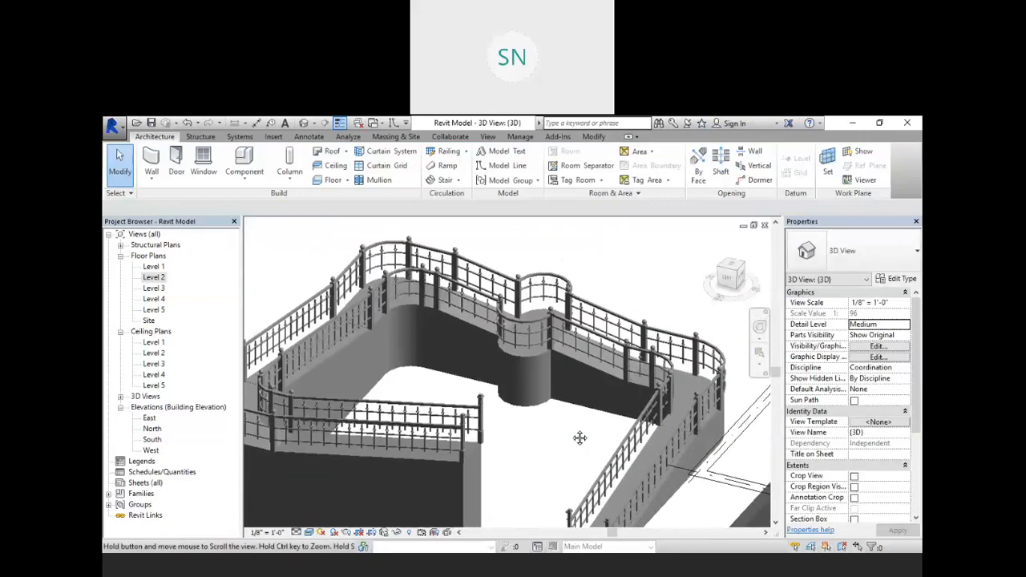
scroll(481, 301, up, 2)
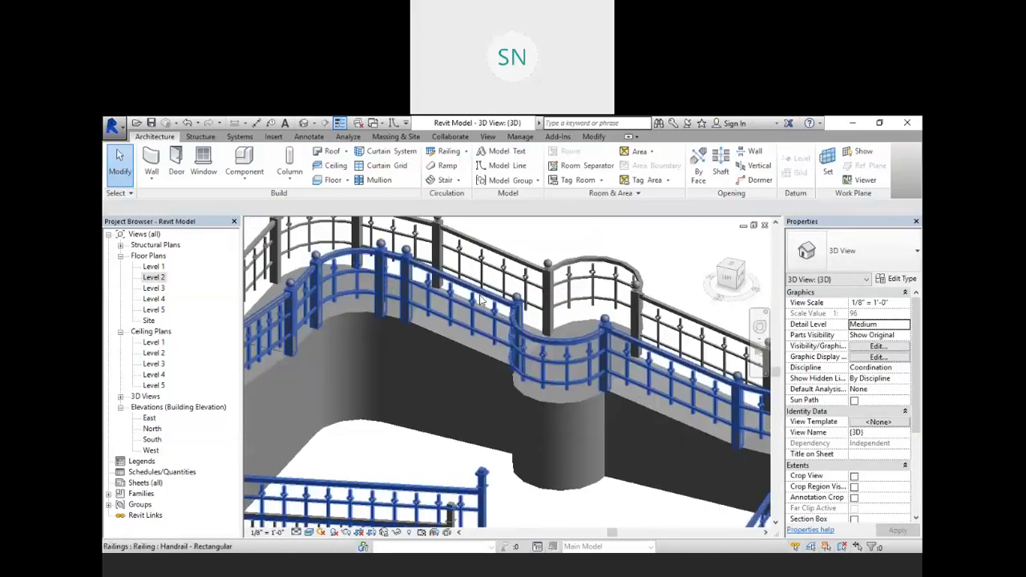
scroll(554, 407, down, 2)
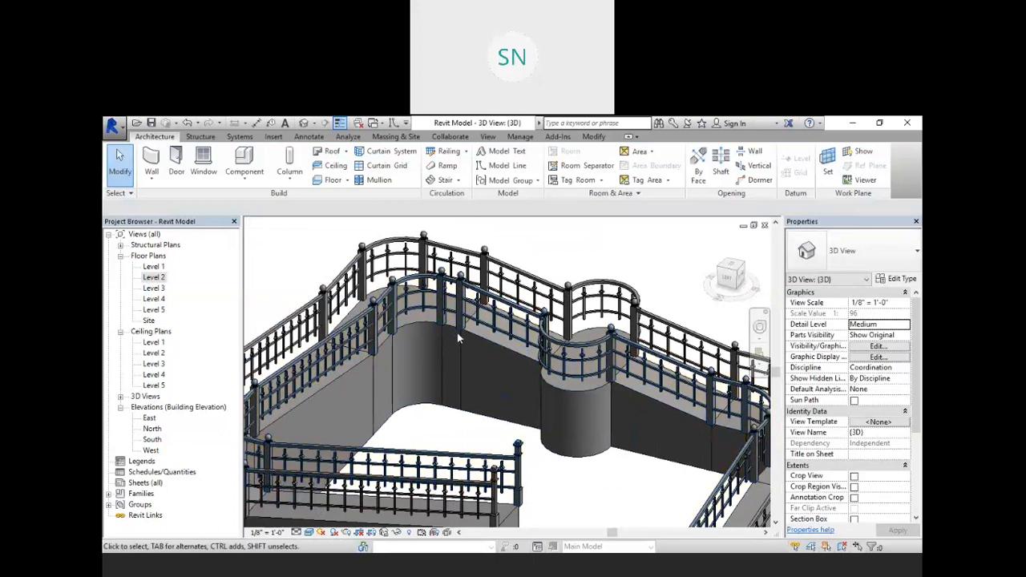
scroll(436, 313, up, 3)
scroll(441, 325, up, 1)
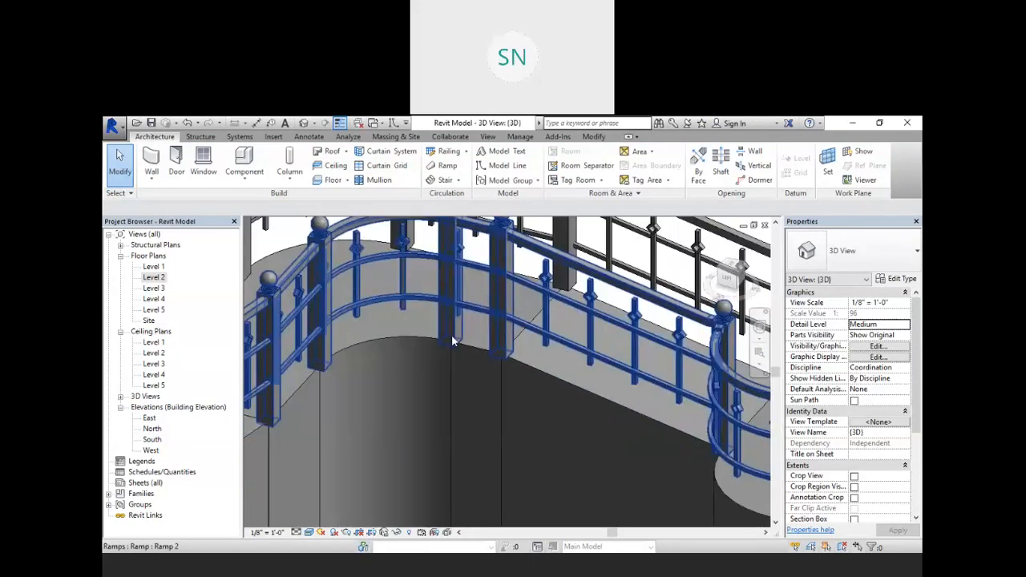
scroll(452, 341, down, 4)
scroll(405, 377, up, 2)
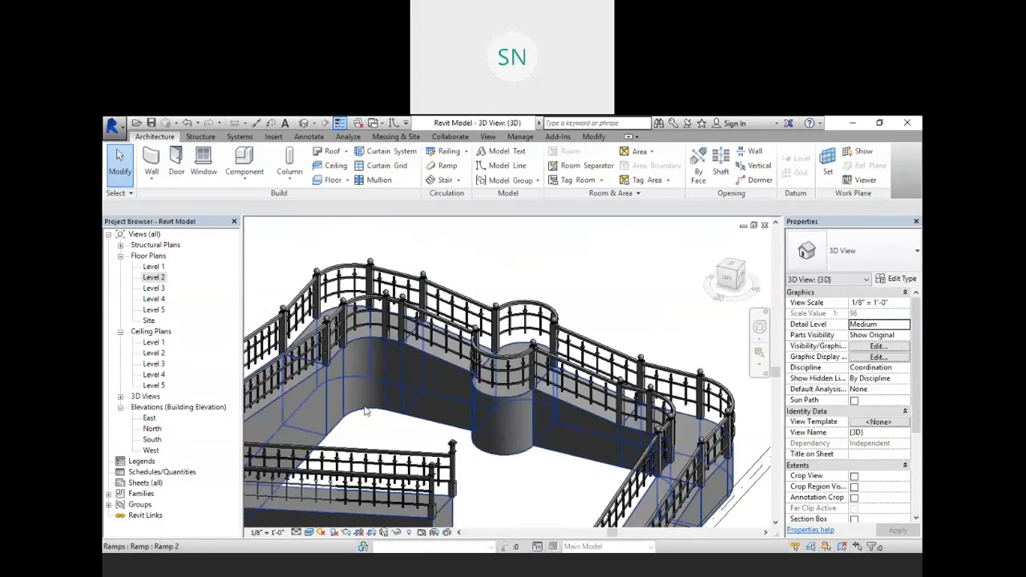
scroll(421, 388, down, 3)
scroll(271, 347, up, 3)
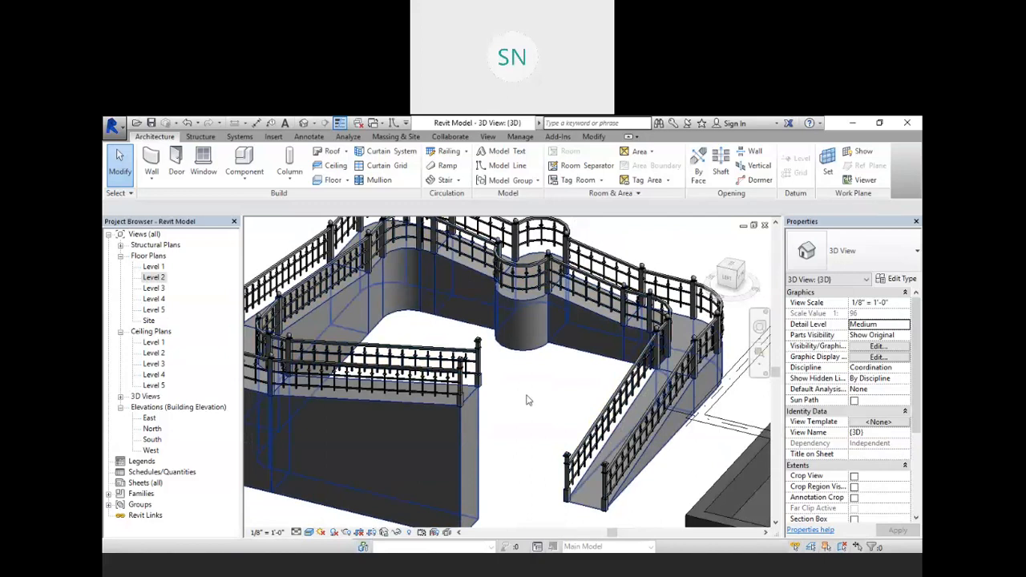
middle_drag(471, 286, 449, 283)
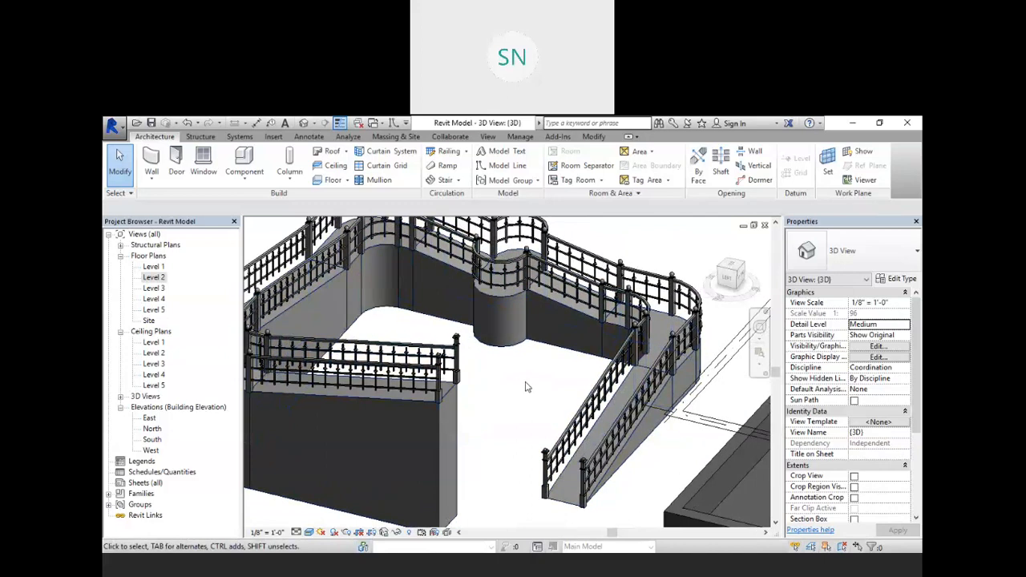
shift+middle_drag(527, 386, 559, 401)
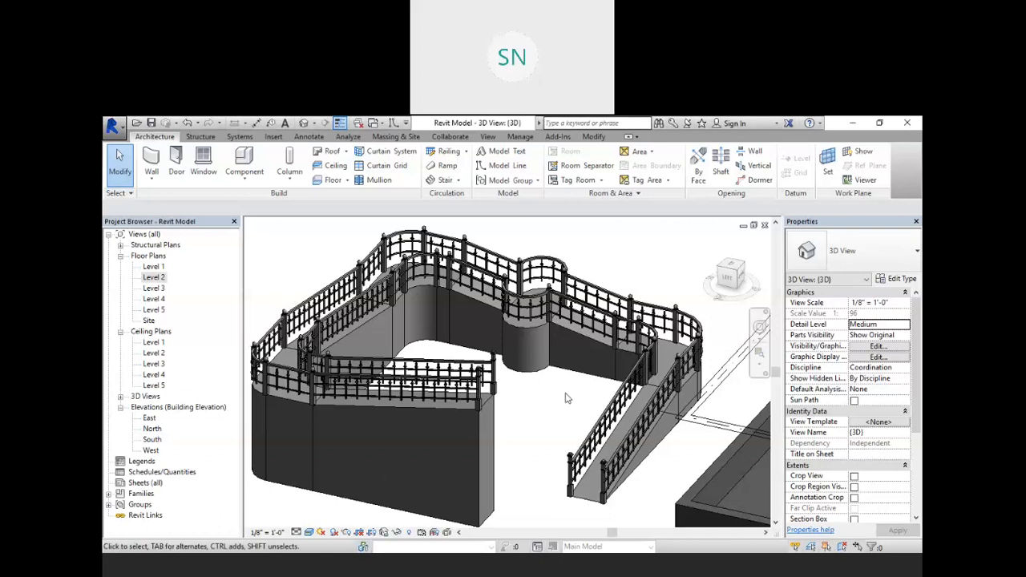
Step: Inspect the building in 3D, including the roof parapets and the slab projecting above the entrance door
scroll(633, 361, down, 8)
scroll(616, 307, up, 10)
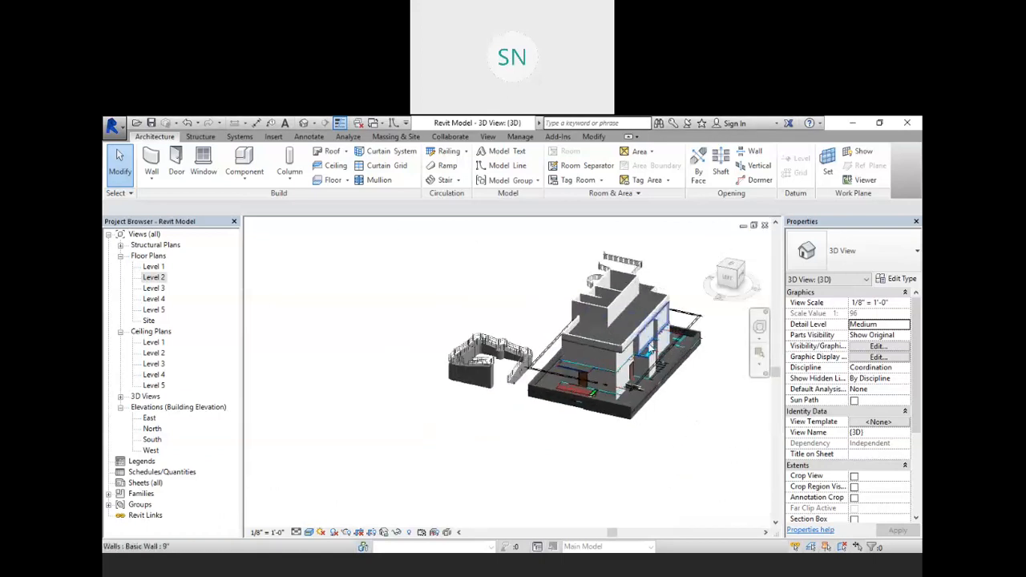
scroll(617, 307, down, 10)
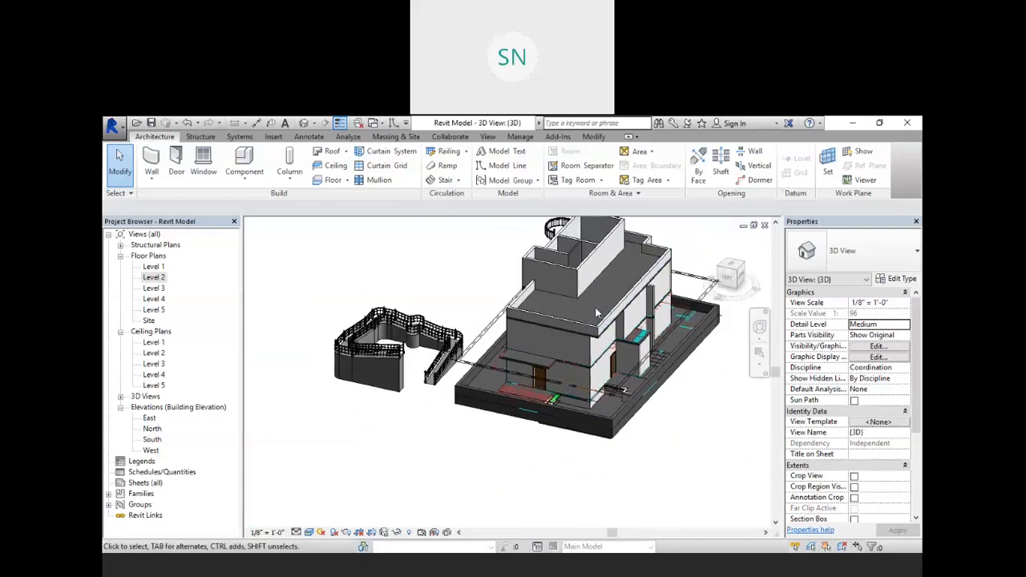
scroll(597, 312, up, 8)
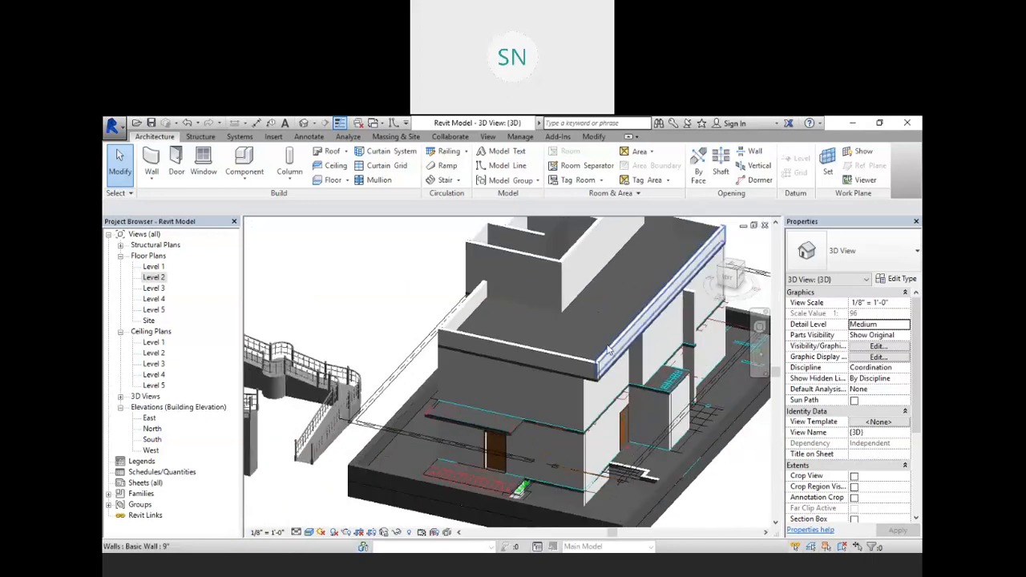
middle_drag(566, 305, 568, 326)
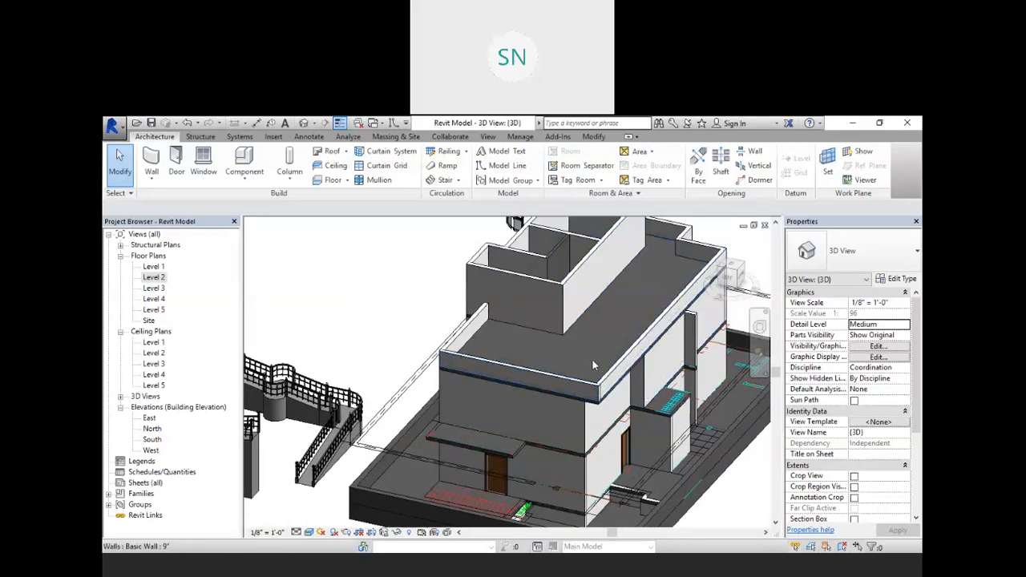
scroll(522, 380, up, 5)
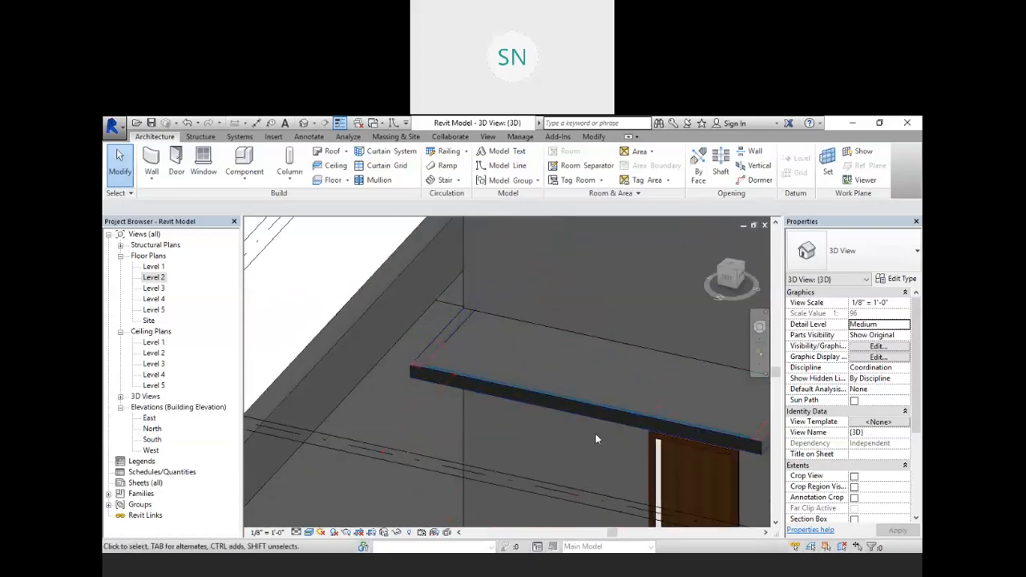
shift+middle_drag(569, 432, 677, 379)
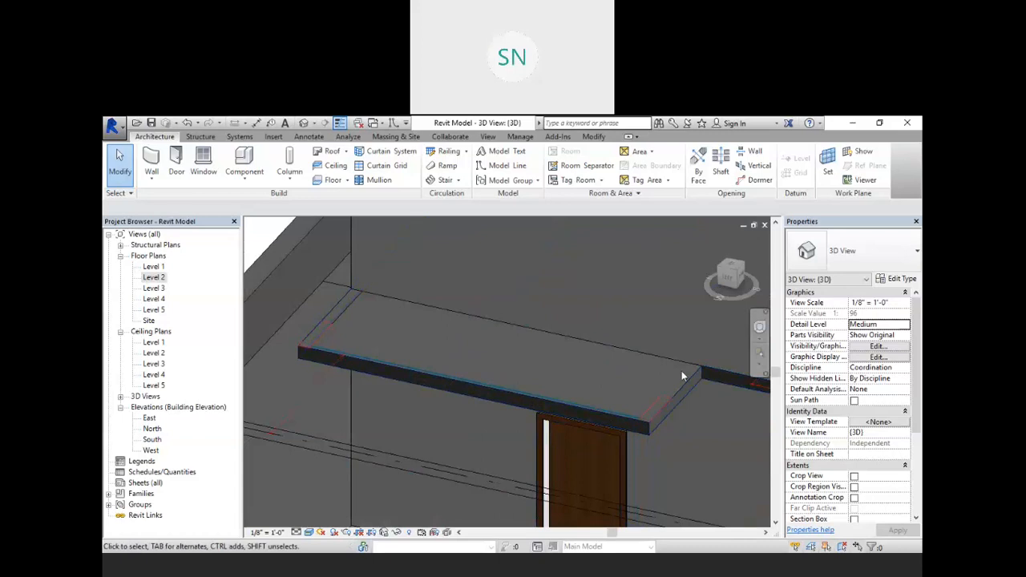
scroll(681, 370, down, 5)
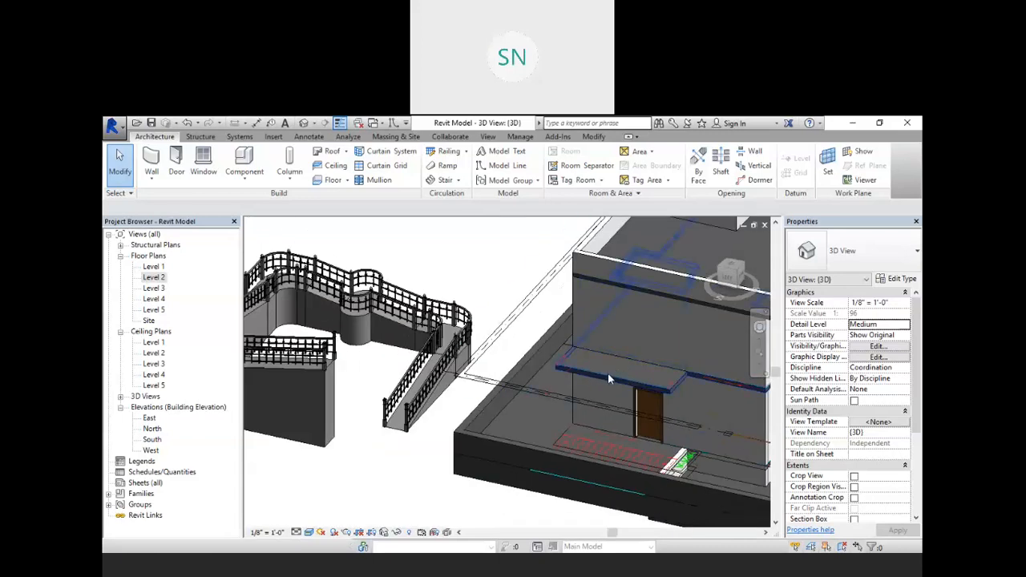
Step: Open the Level 2 floor plan and inspect the vestibule and the adjoining living area
double_click(154, 277)
scroll(636, 287, down, 5)
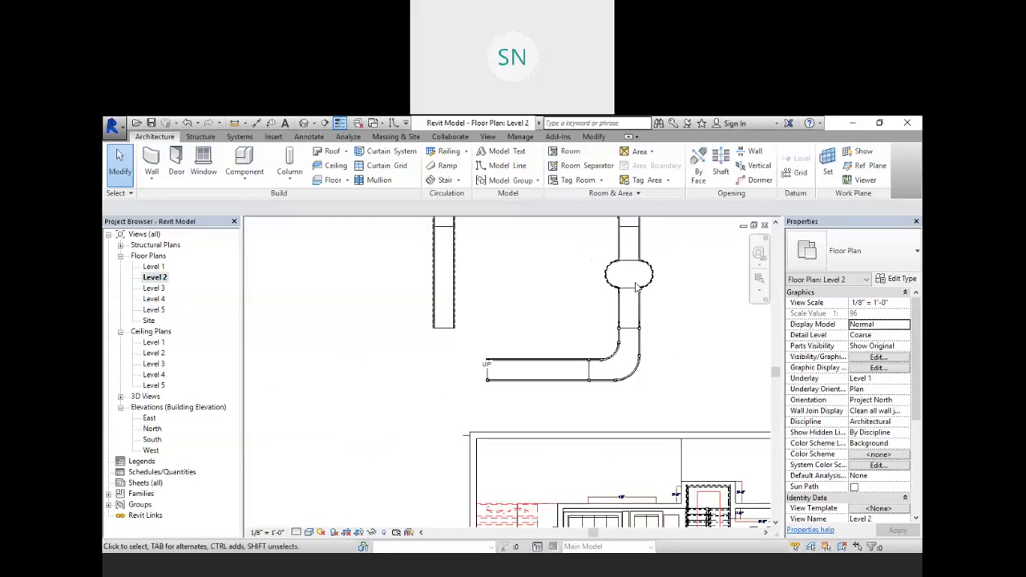
scroll(679, 428, up, 4)
scroll(663, 339, up, 4)
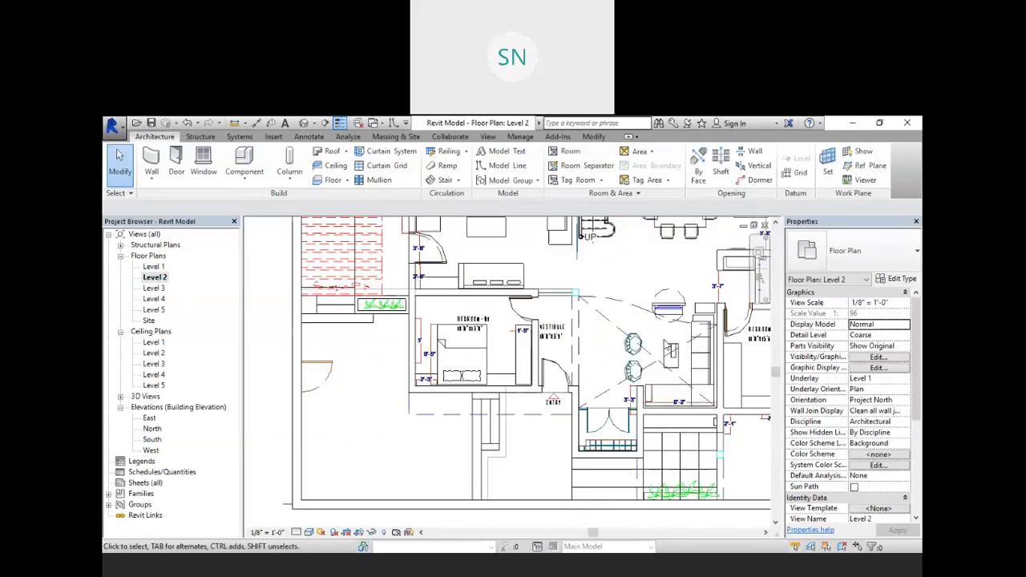
middle_drag(653, 339, 616, 350)
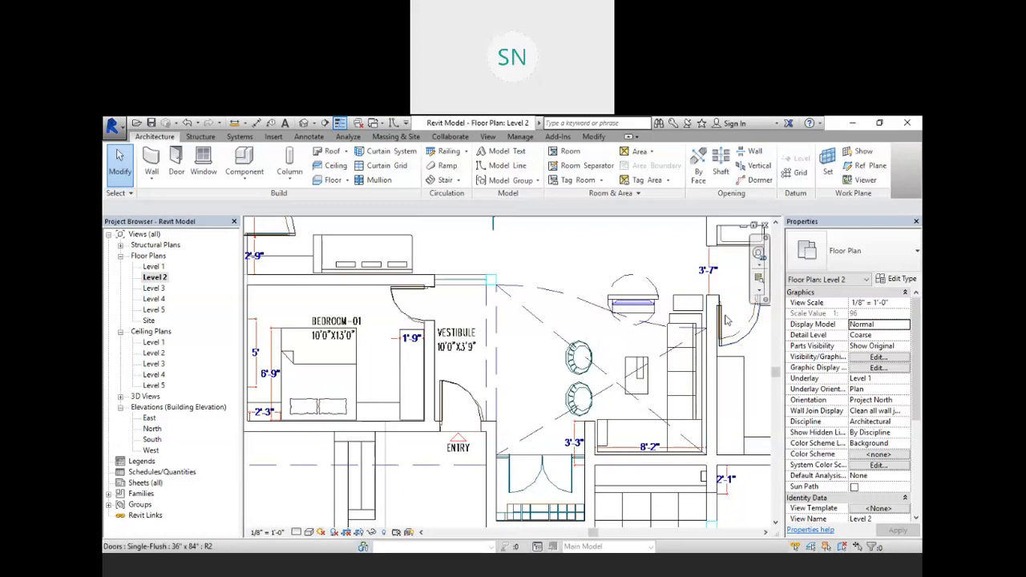
Step: Return to the 3D view and temporarily hide the Level 3 exterior wall above the small projecting roof slab
click(305, 122)
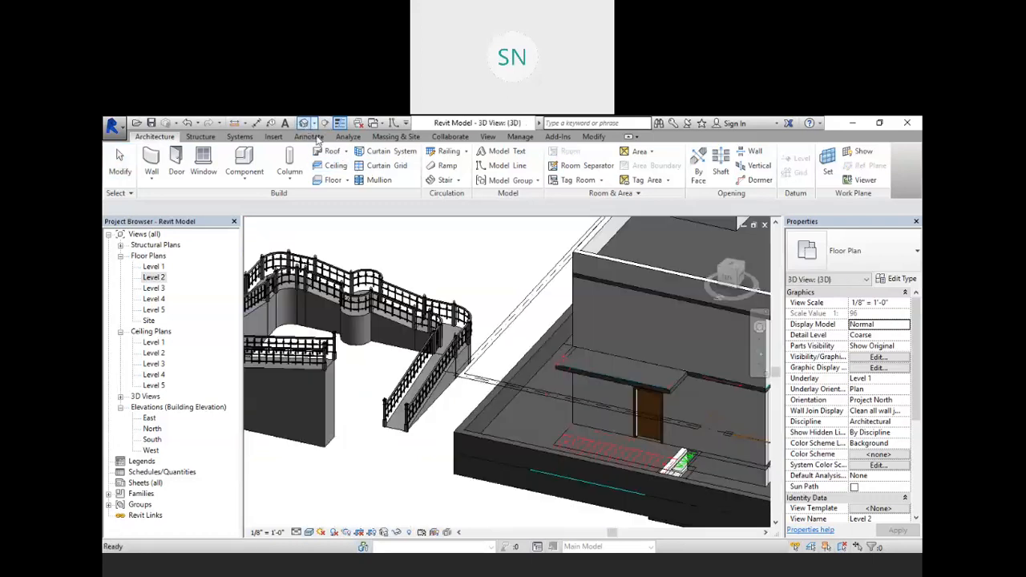
scroll(554, 309, down, 4)
drag(655, 287, 616, 305)
middle_drag(616, 304, 579, 311)
scroll(579, 311, up, 2)
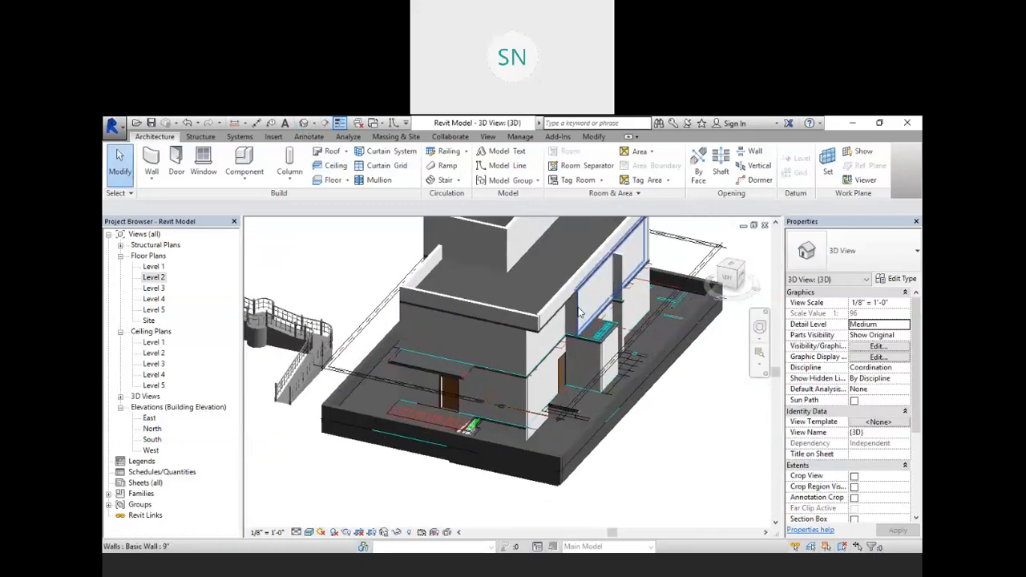
scroll(579, 311, up, 3)
scroll(629, 361, up, 3)
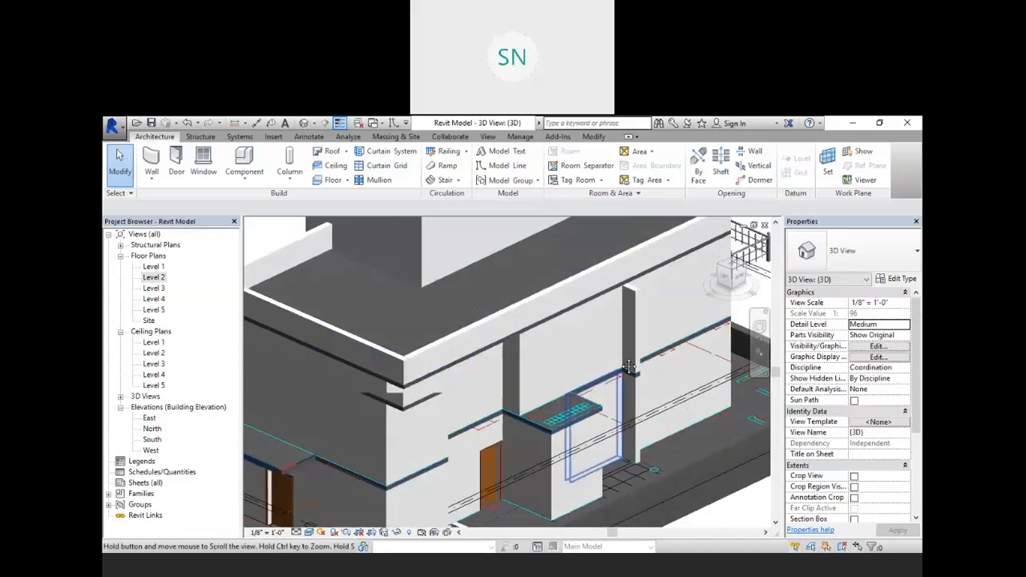
middle_drag(630, 367, 643, 291)
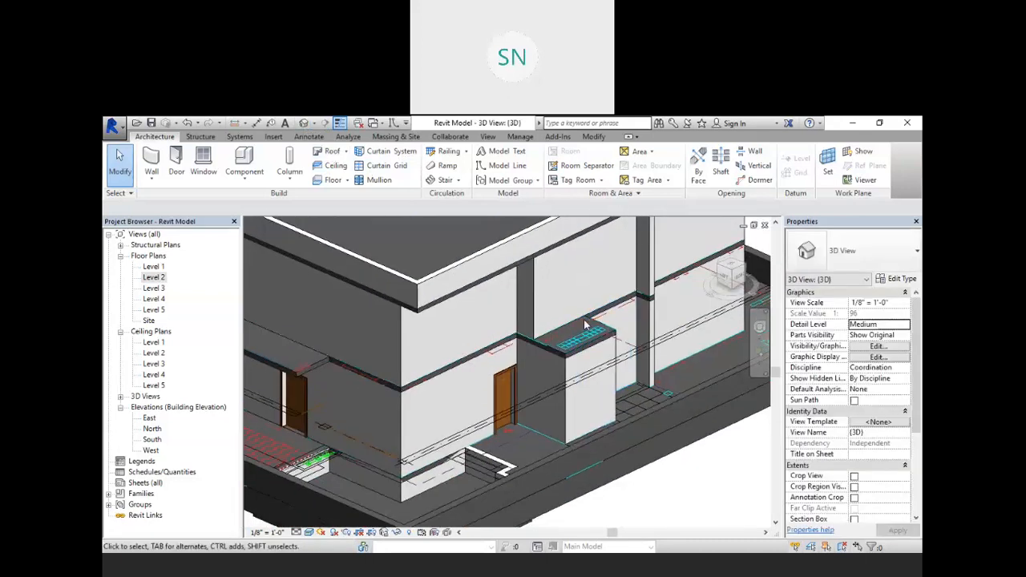
click(536, 313)
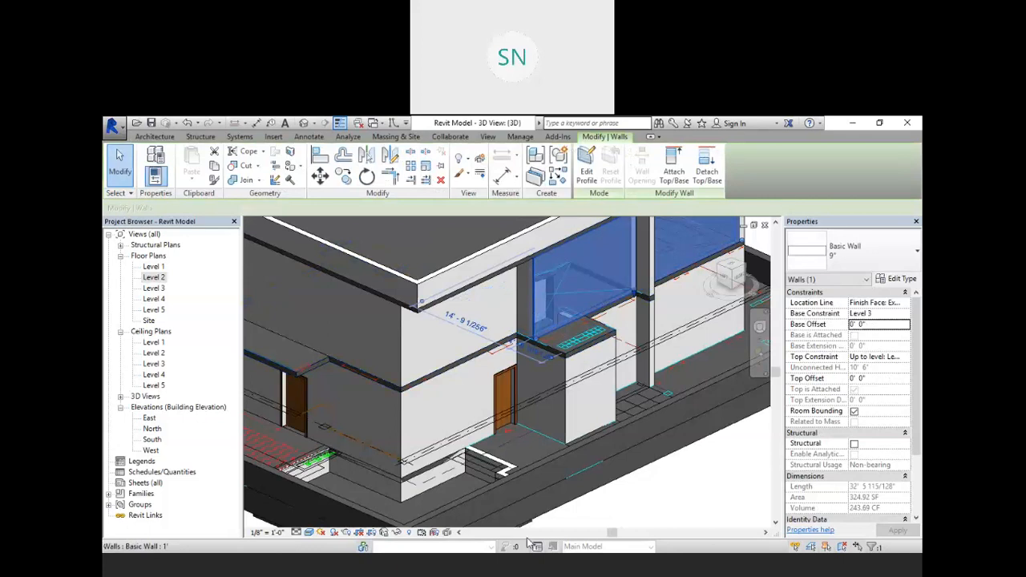
click(396, 532)
click(421, 501)
Step: Temporarily hide the First Floor Plan.dwg import and view the curved floor edge inside the opened facade
shift+middle_drag(685, 448, 646, 426)
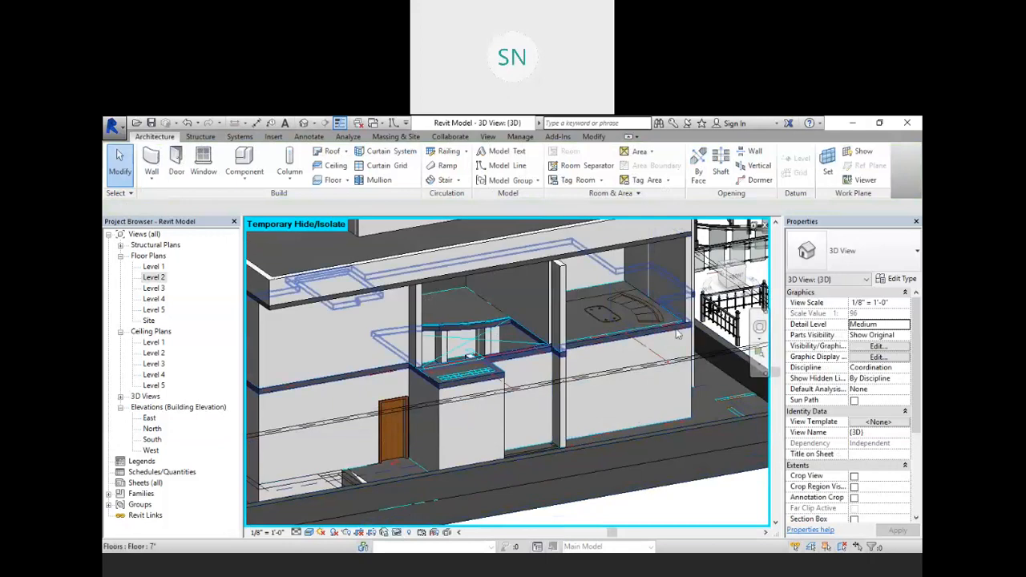
click(612, 380)
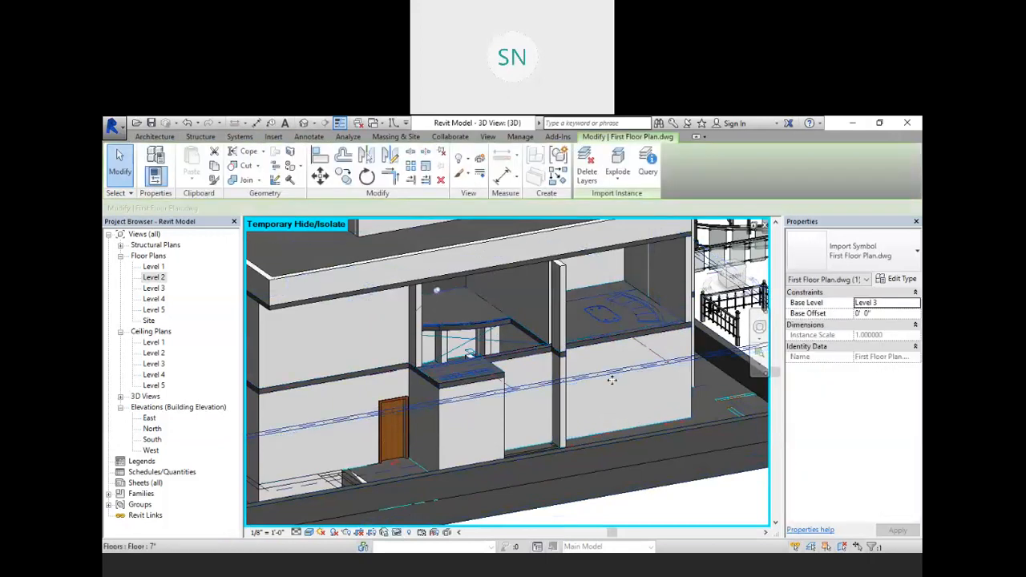
click(396, 533)
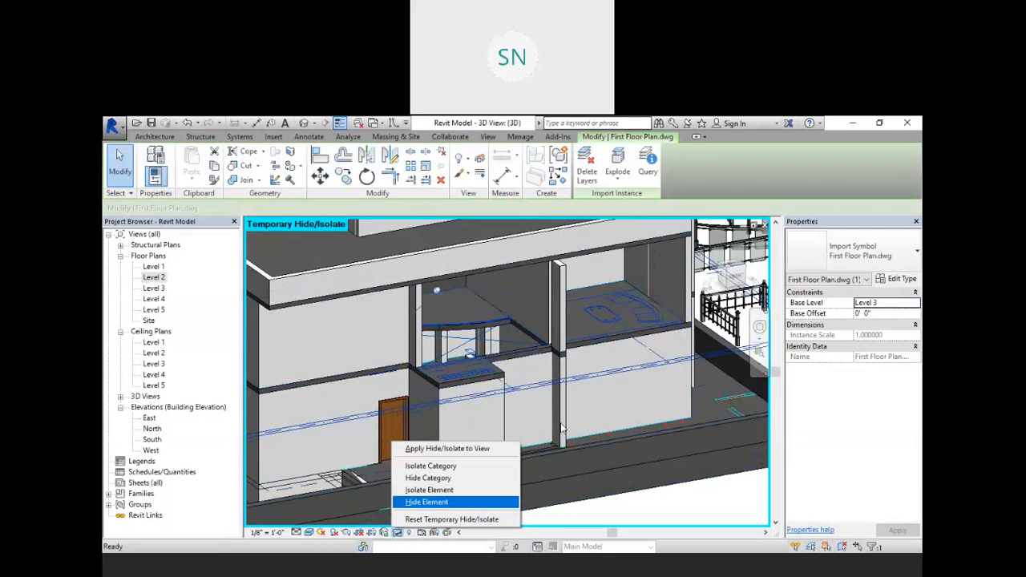
click(422, 502)
shift+middle_drag(553, 374, 538, 312)
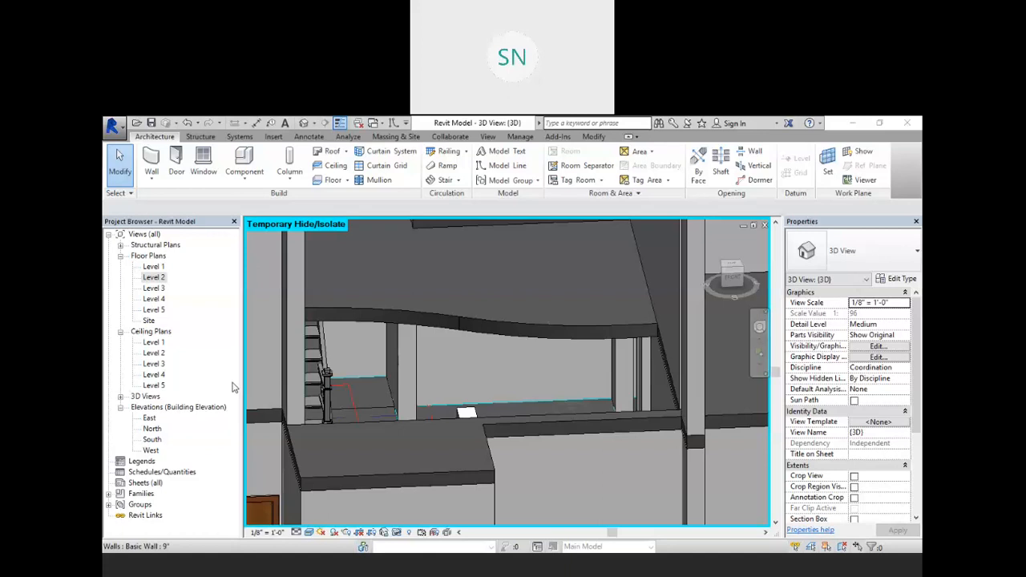
scroll(460, 319, down, 8)
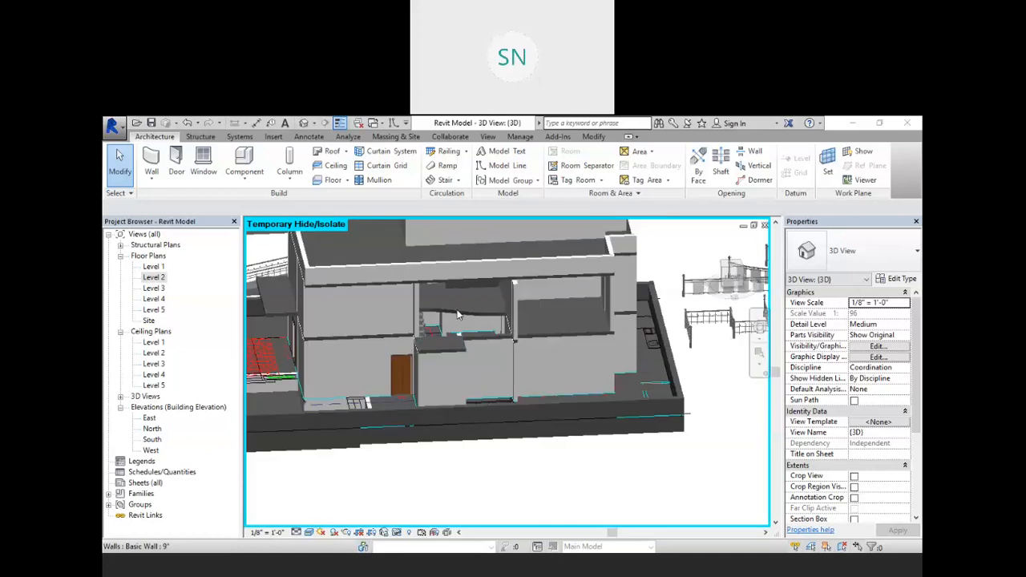
Step: Examine the opened facade, the curved Level 3 floor edge and the stair shaft from the front and from above in 3D
scroll(476, 327, up, 5)
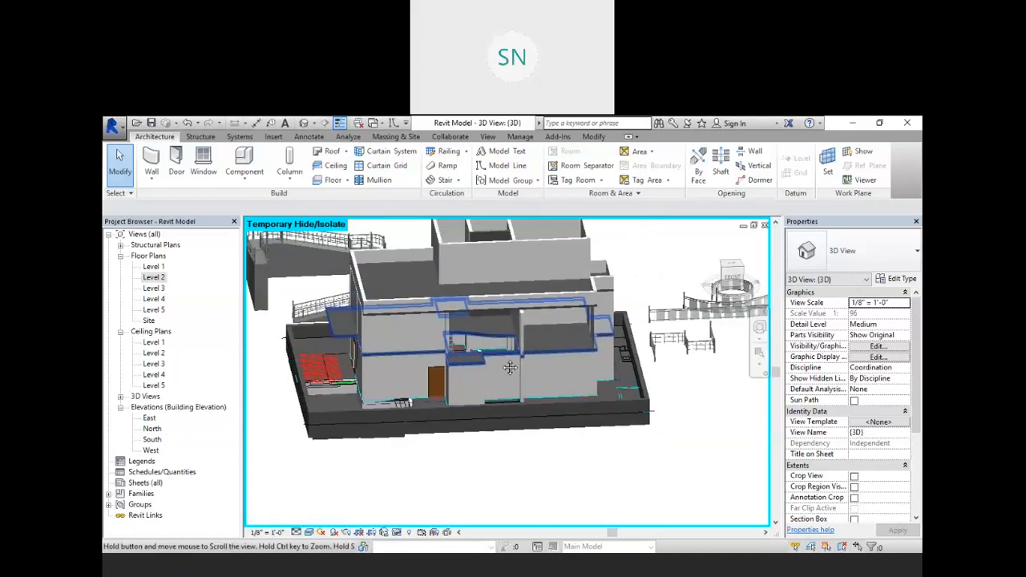
scroll(495, 360, up, 2)
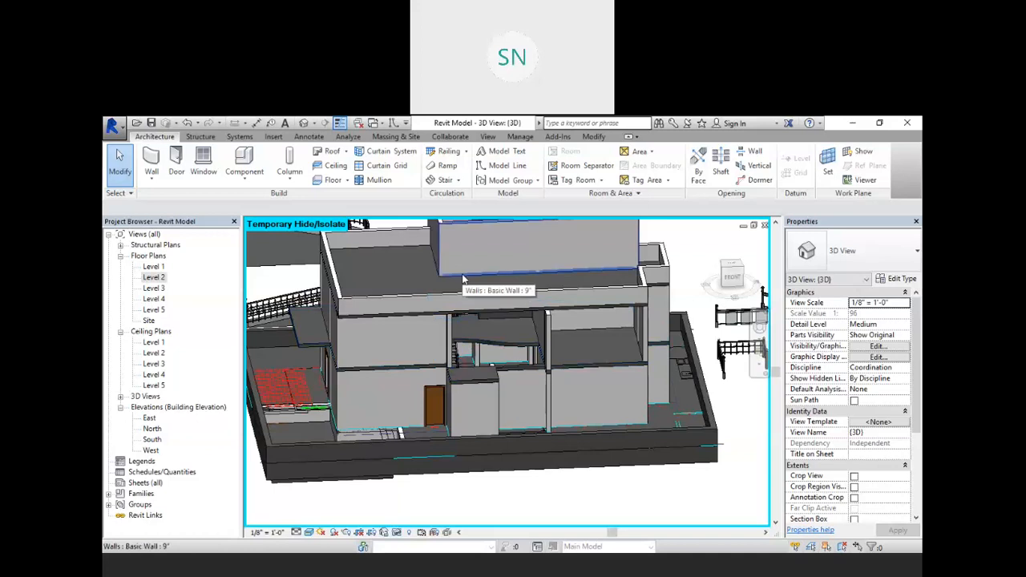
scroll(462, 278, down, 2)
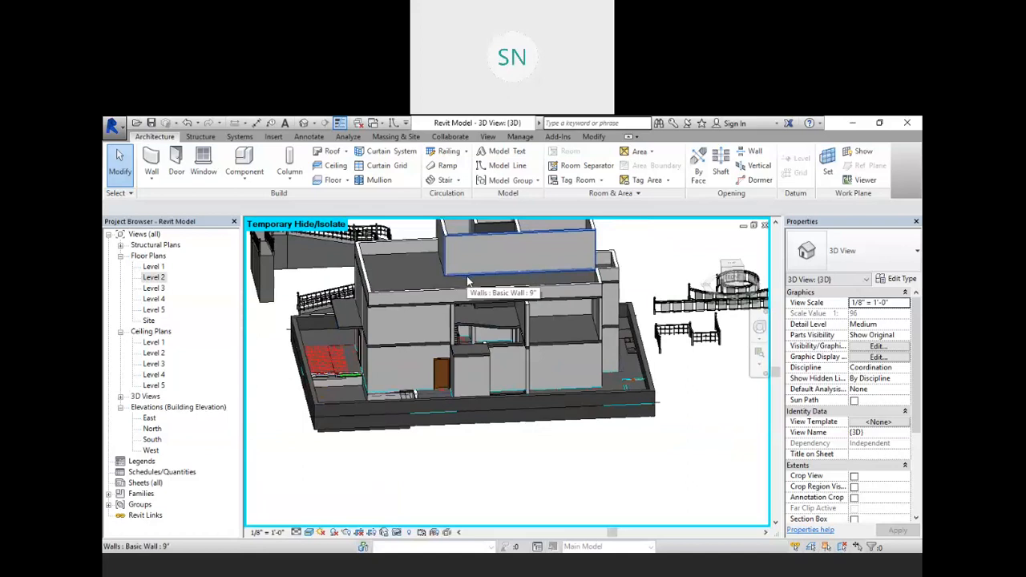
shift+middle_drag(468, 280, 470, 439)
scroll(470, 435, up, 5)
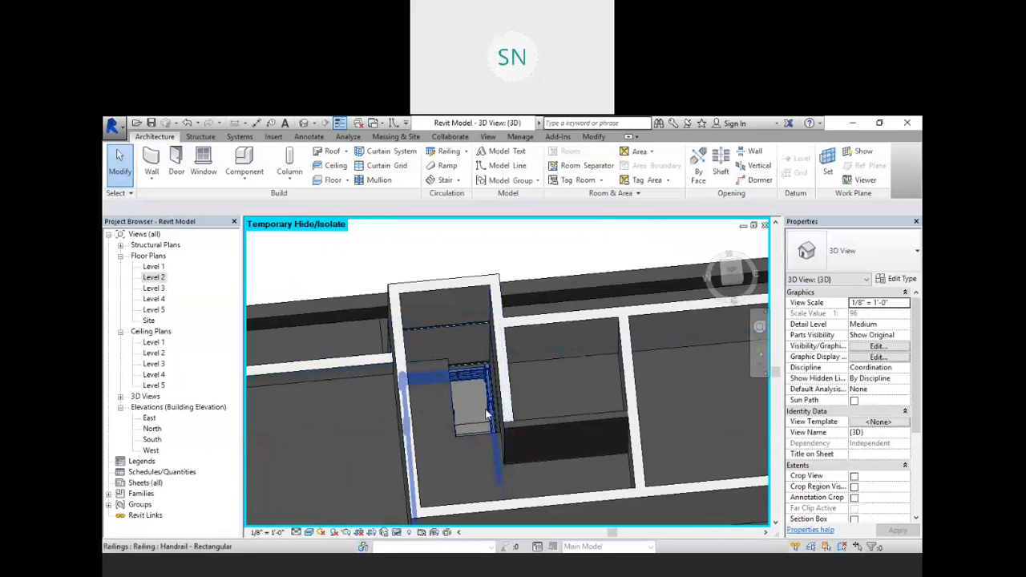
scroll(486, 419, up, 8)
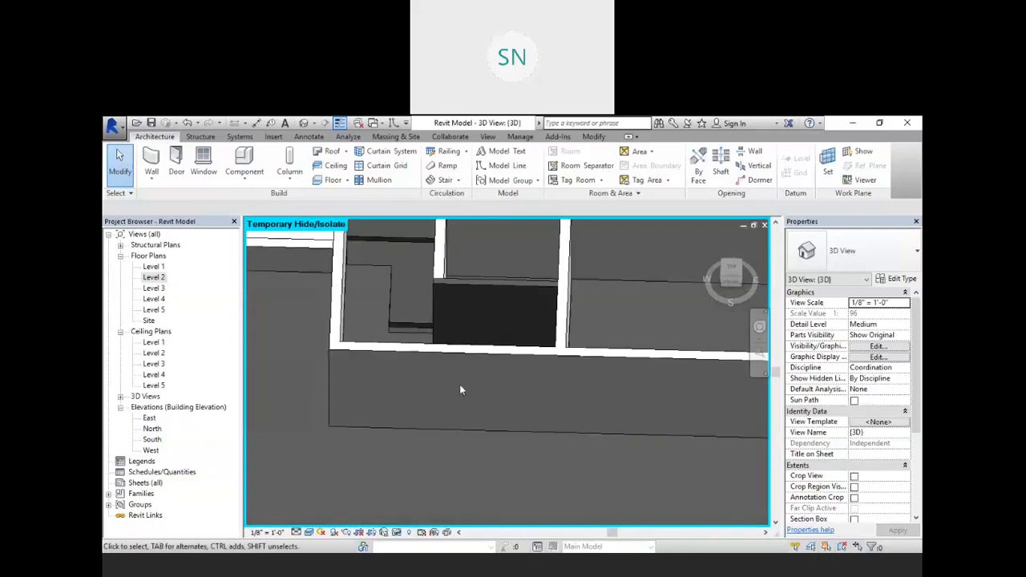
scroll(485, 293, down, 10)
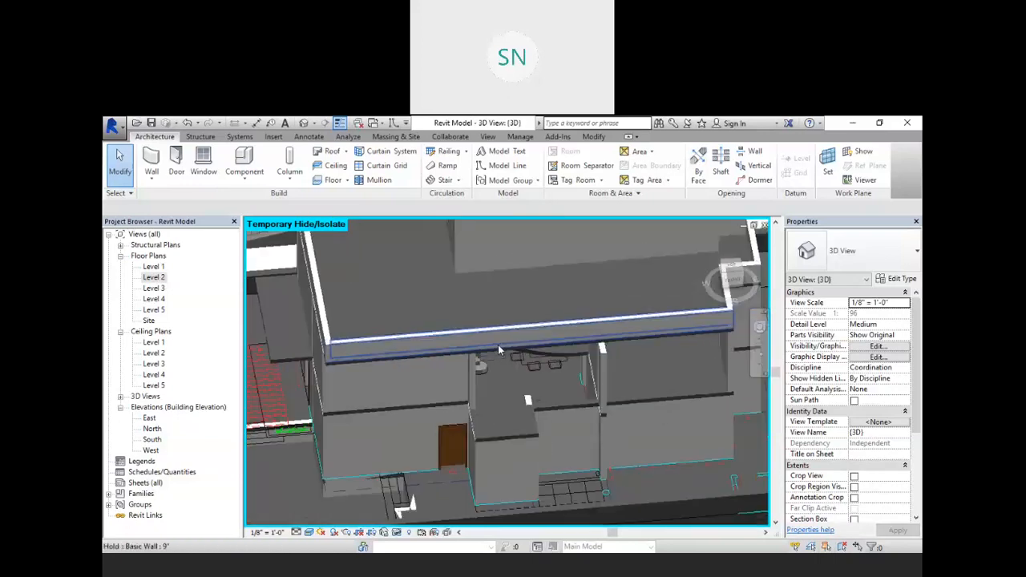
shift+middle_drag(499, 358, 517, 375)
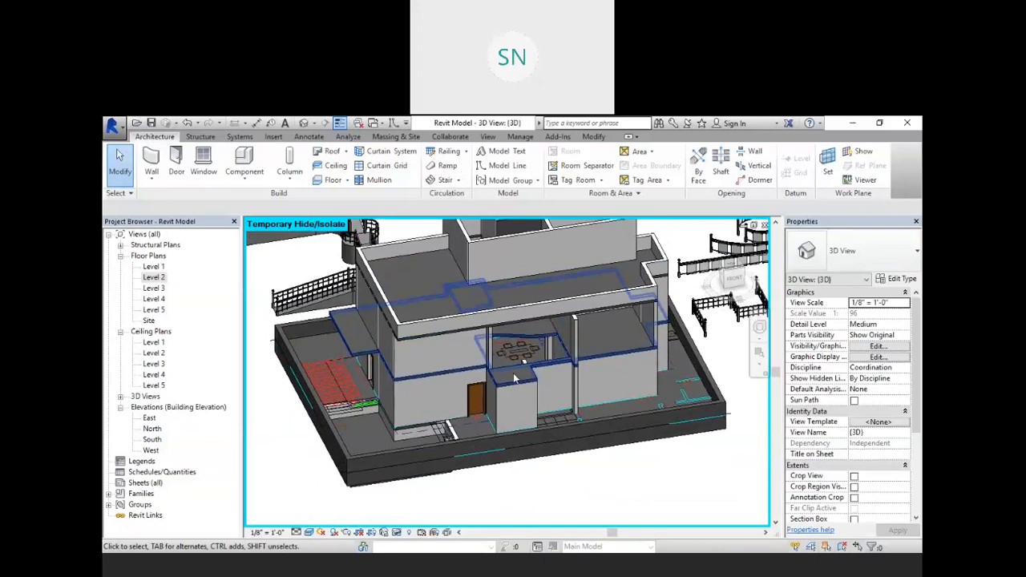
Step: Reset the temporary hide/isolate so the hidden exterior wall and the imported floor plan are displayed again in the 3D view
shift+middle_drag(513, 372, 553, 344)
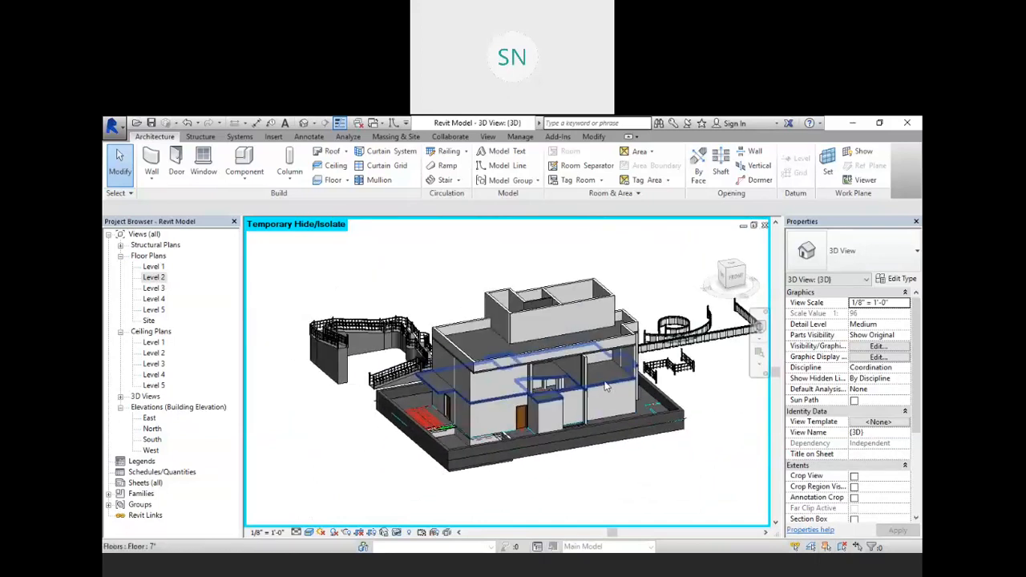
click(396, 533)
click(452, 519)
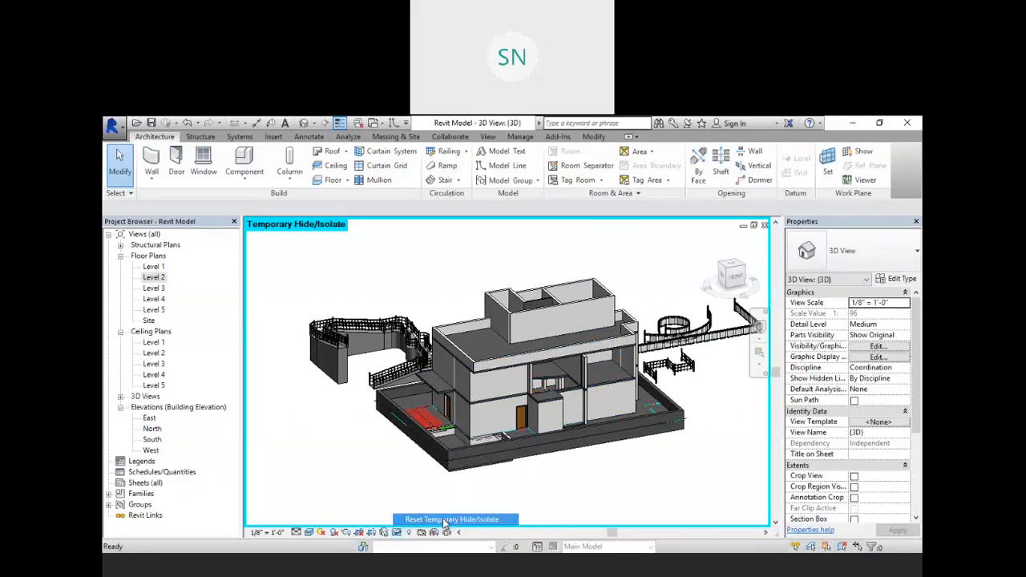